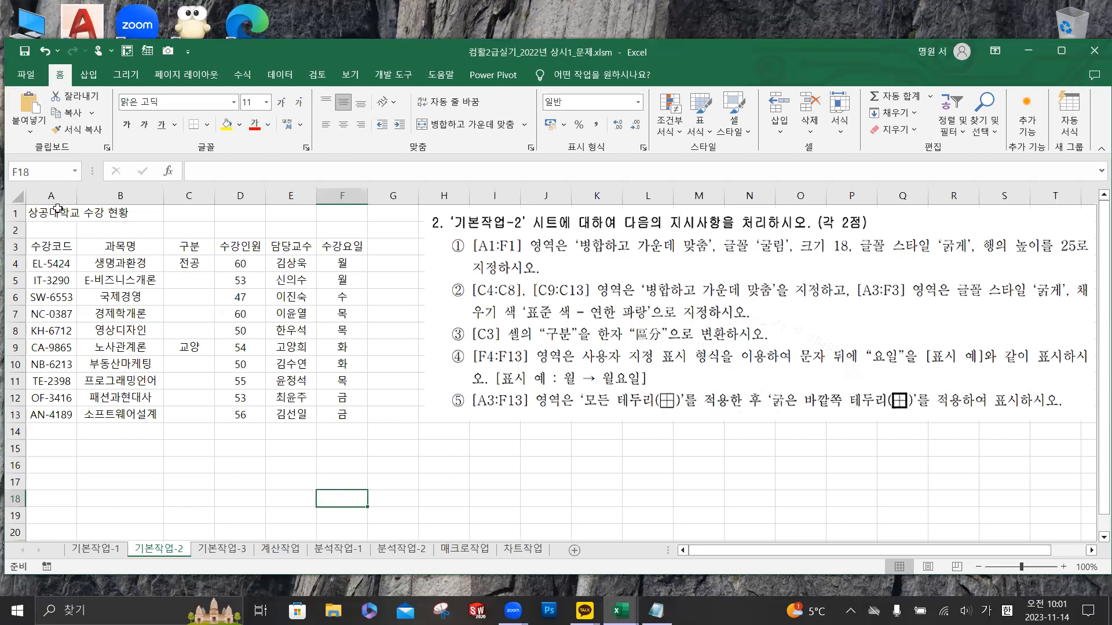
- Merge and center the title across cells A1:F1
{"action": "scroll", "coordinate": [57, 215], "scroll_direction": "up", "scroll_amount": 2}
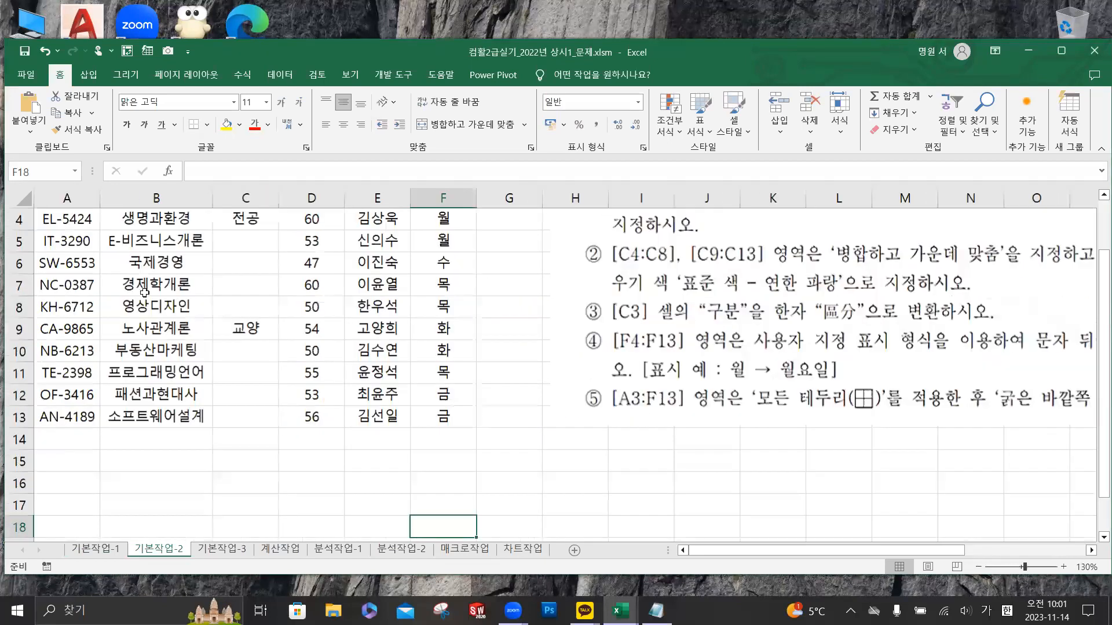
{"action": "scroll", "coordinate": [71, 250], "scroll_direction": "up", "scroll_amount": 1}
{"action": "left_click_drag", "start_coordinate": [71, 218], "coordinate": [453, 220]}
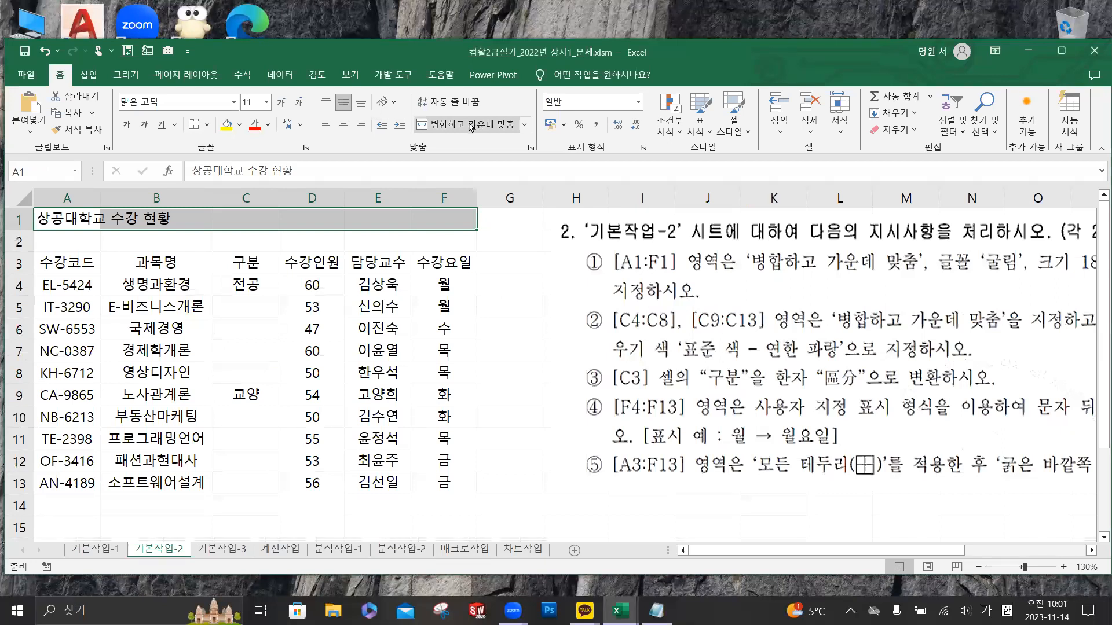
{"action": "key", "text": "super+plus"}
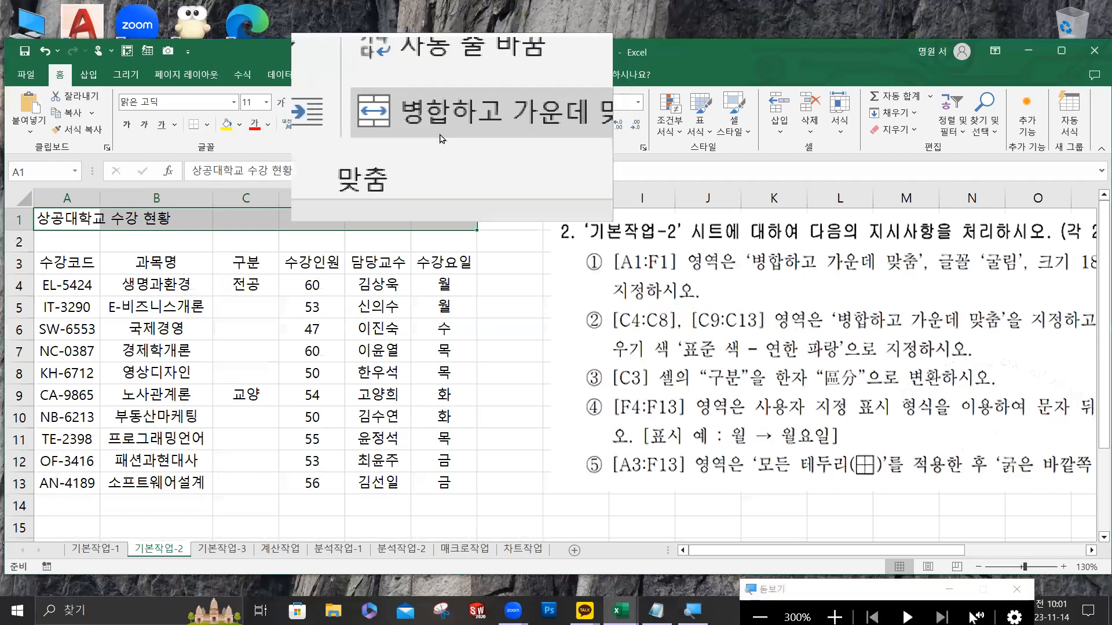
{"action": "left_click", "coordinate": [465, 127]}
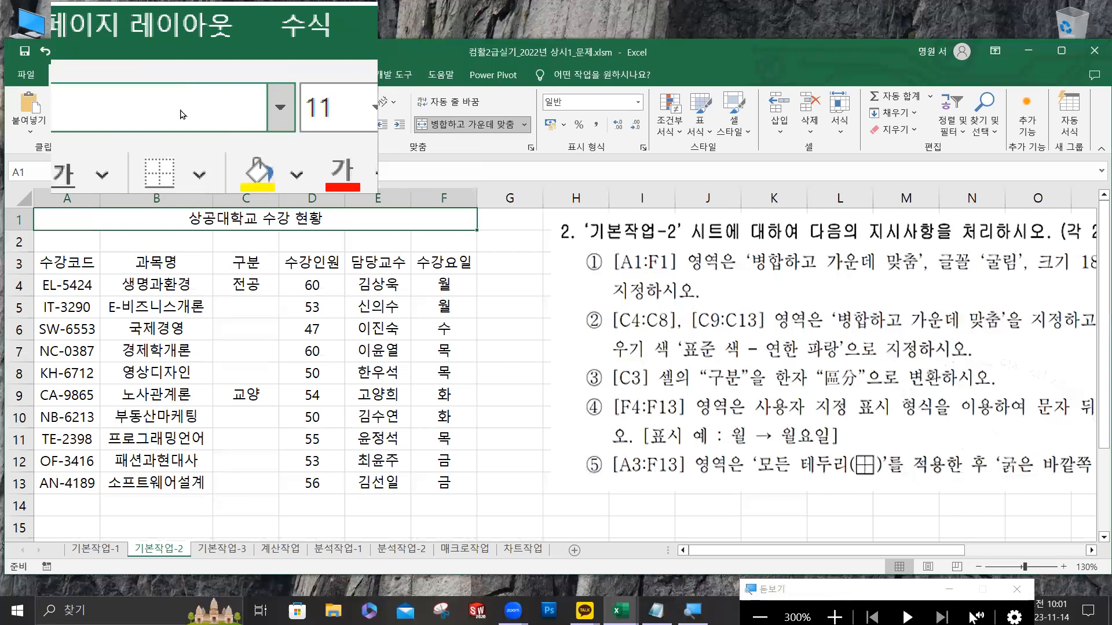
- Set the title's font to 굴림 and its size to 18
{"action": "left_click", "coordinate": [101, 100]}
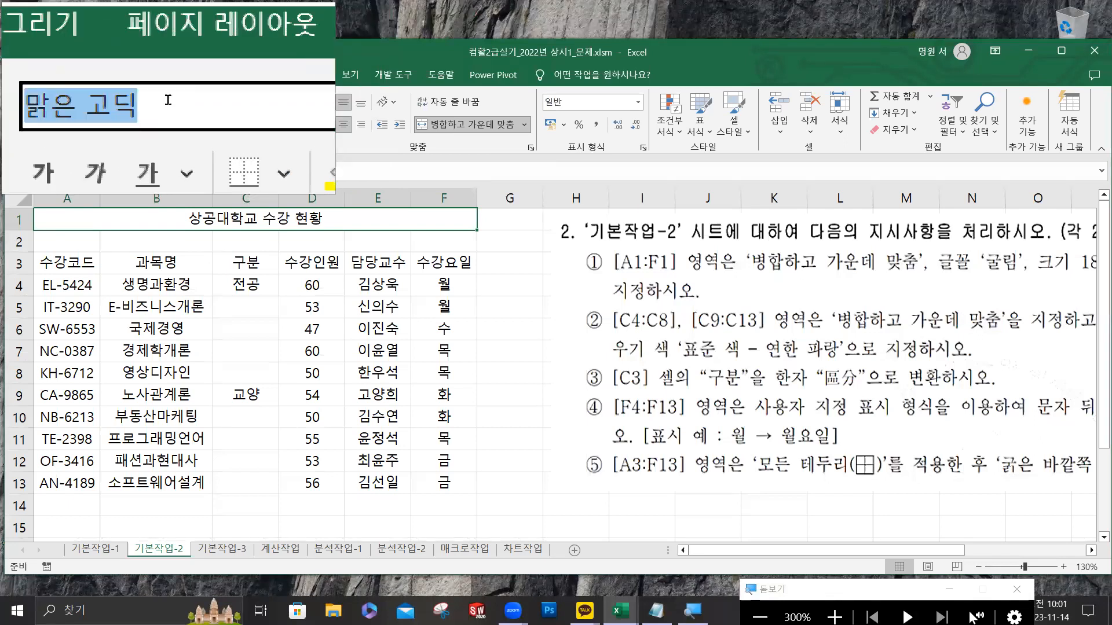
{"action": "type", "text": "굴림"}
{"action": "key", "text": "Return"}
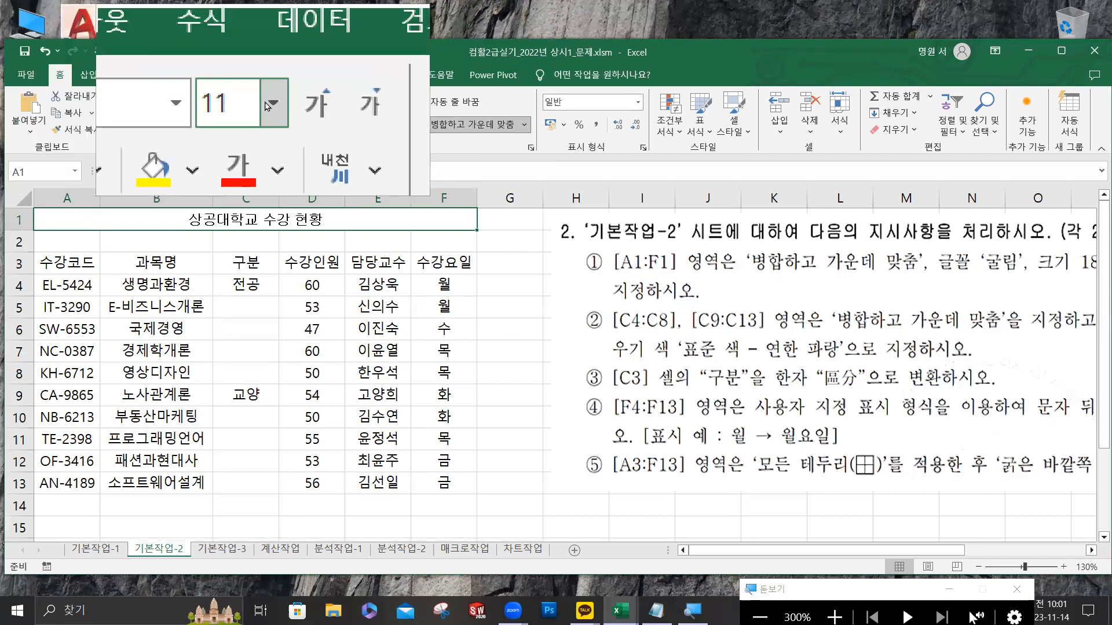
{"action": "left_click", "coordinate": [267, 102]}
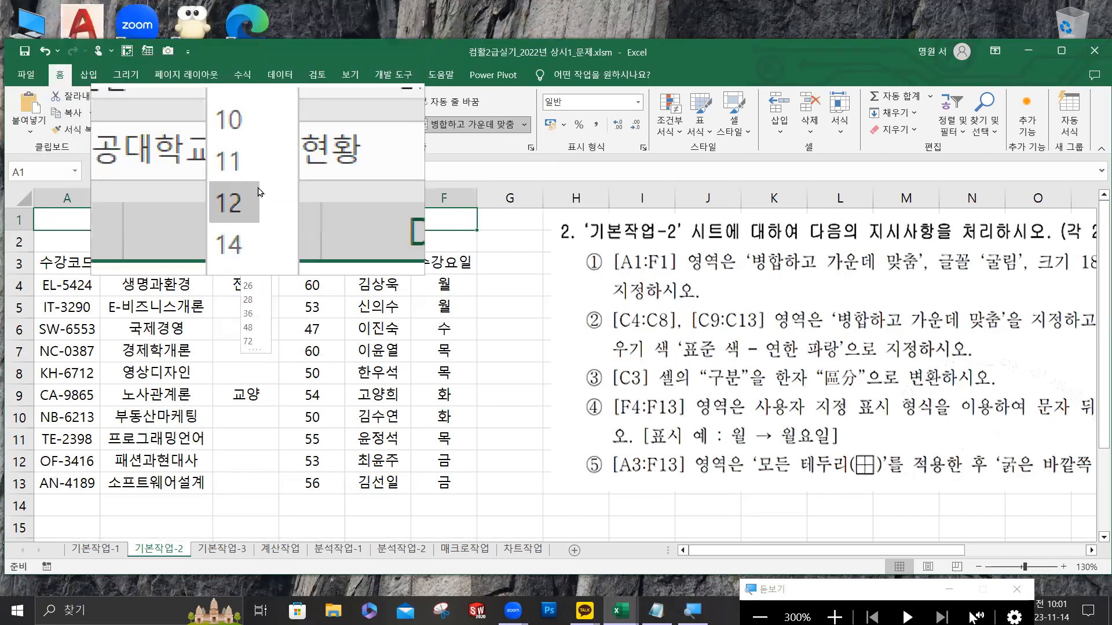
{"action": "left_click", "coordinate": [253, 232]}
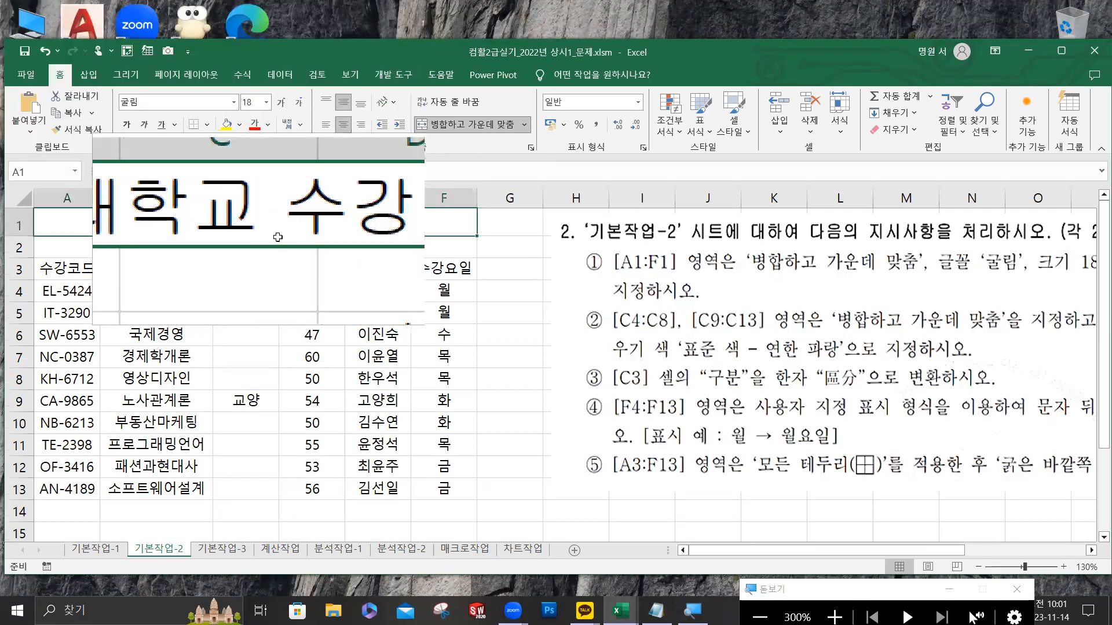
- Shift the instruction picture over the table to show its full text and make the merged title bold
{"action": "left_click_drag", "start_coordinate": [641, 244], "coordinate": [311, 219]}
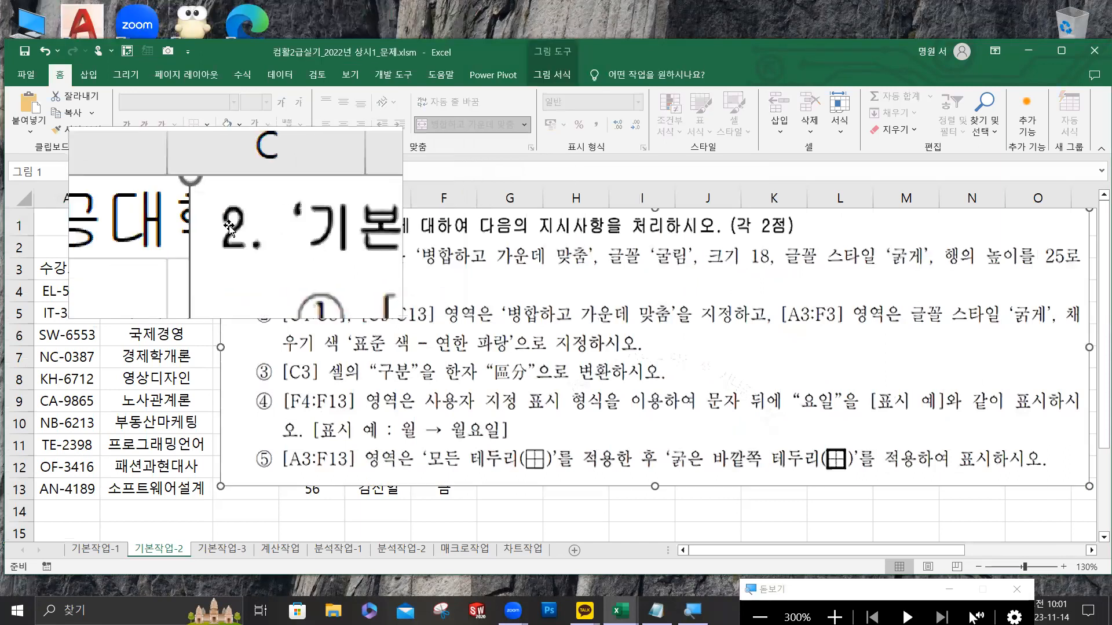
{"action": "key", "text": "super+Escape"}
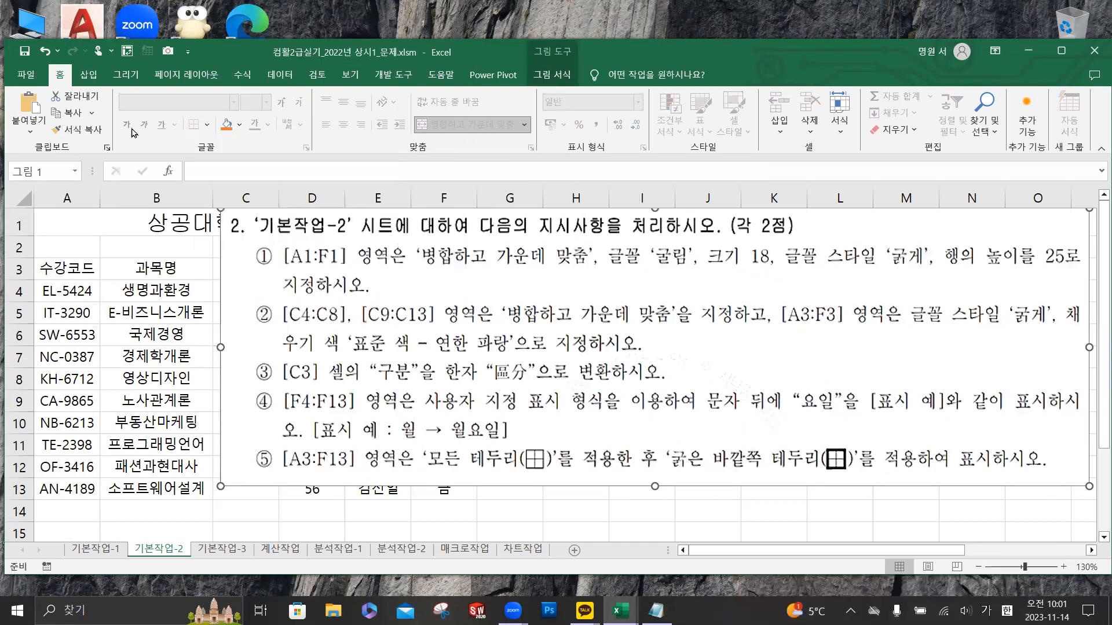
{"action": "left_click", "coordinate": [153, 228]}
{"action": "left_click", "coordinate": [127, 124]}
- Set the height of row 1 to 25
{"action": "left_click", "coordinate": [23, 226]}
{"action": "right_click", "coordinate": [29, 226]}
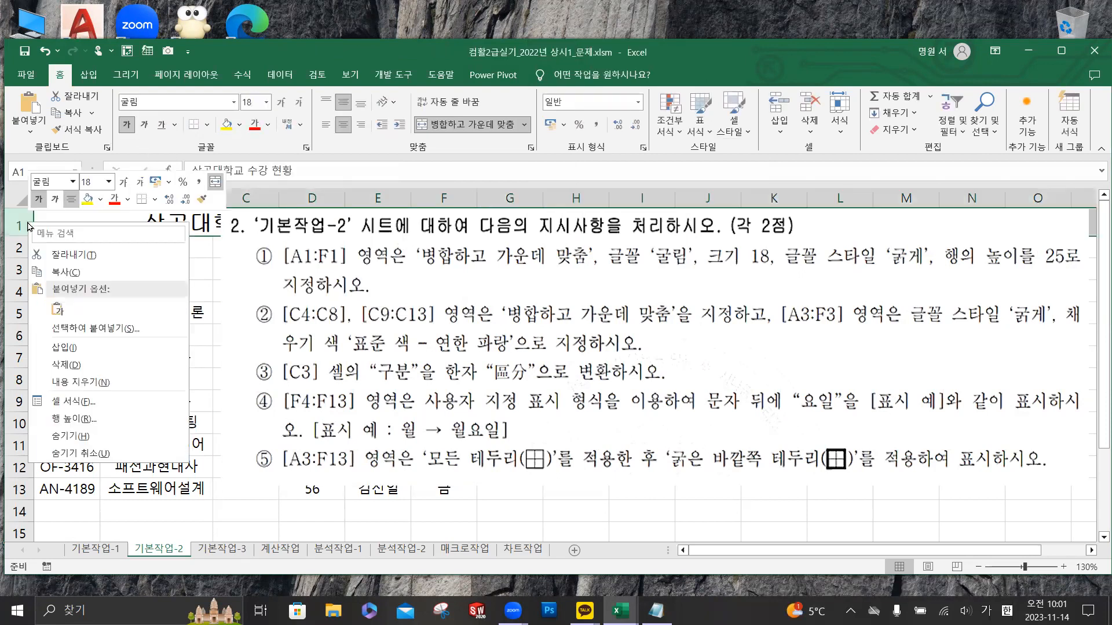
{"action": "left_click", "coordinate": [74, 419]}
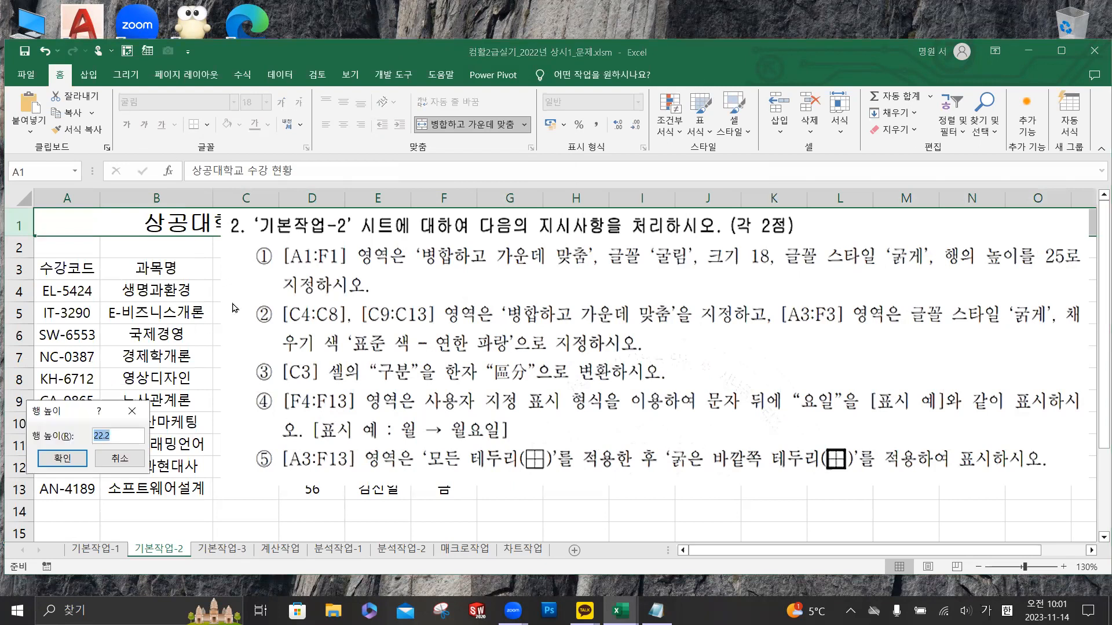
{"action": "type", "text": "25"}
{"action": "left_click", "coordinate": [73, 458]}
- Move the instruction picture clear of the table and select ranges C4:C8 and C9:C13 together
{"action": "left_click_drag", "start_coordinate": [700, 286], "coordinate": [836, 261]}
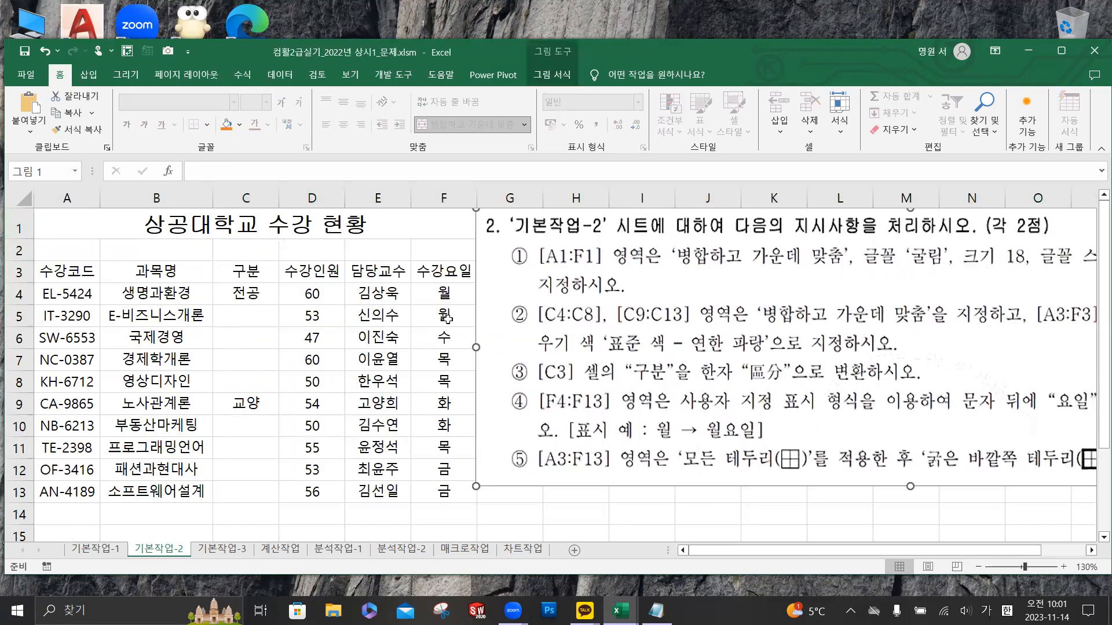
{"action": "left_click_drag", "start_coordinate": [250, 294], "coordinate": [256, 489]}
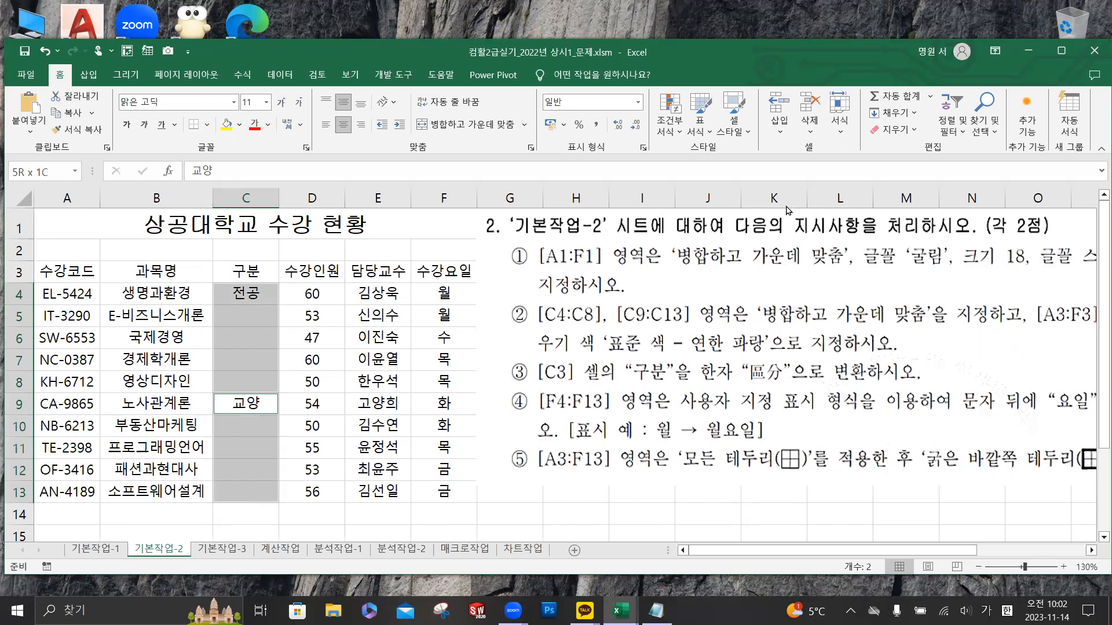
- Switch the keyboard input mode to English and set the speaker volume to 21
{"action": "key", "text": "ctrl+2"}
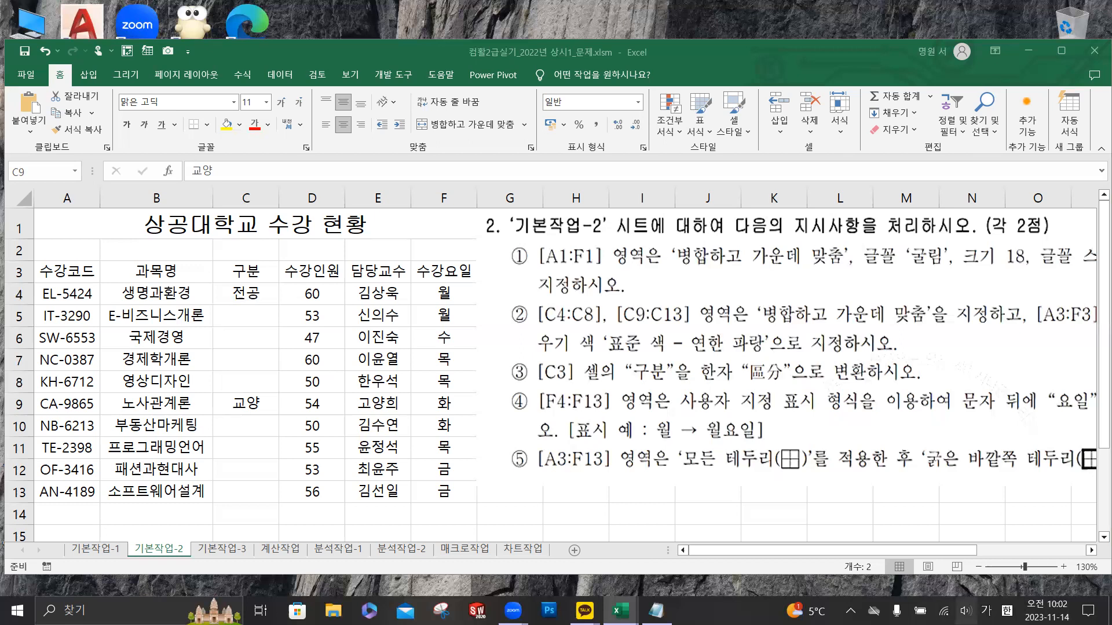
{"action": "left_click", "coordinate": [985, 610]}
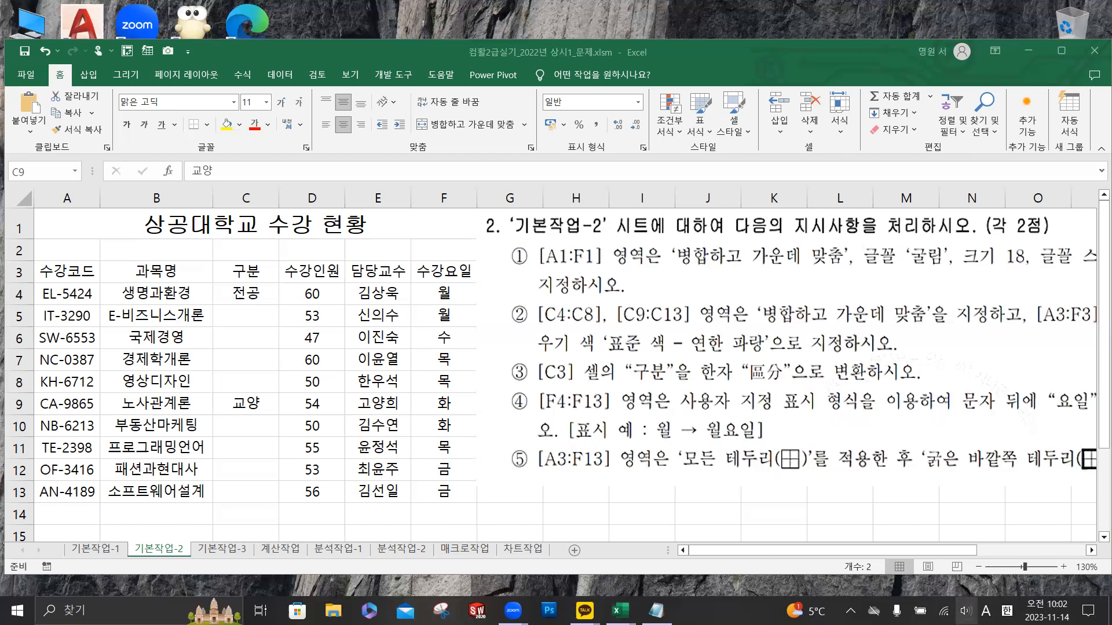
{"action": "left_click", "coordinate": [965, 611]}
{"action": "left_click_drag", "start_coordinate": [928, 577], "coordinate": [937, 579]}
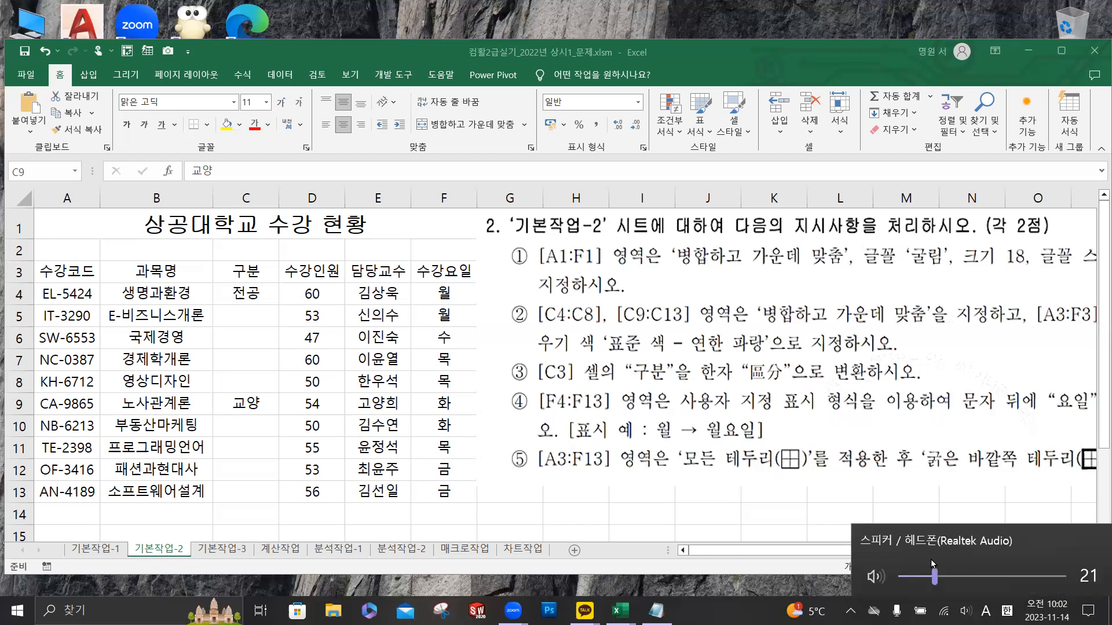
{"action": "key", "text": "Escape"}
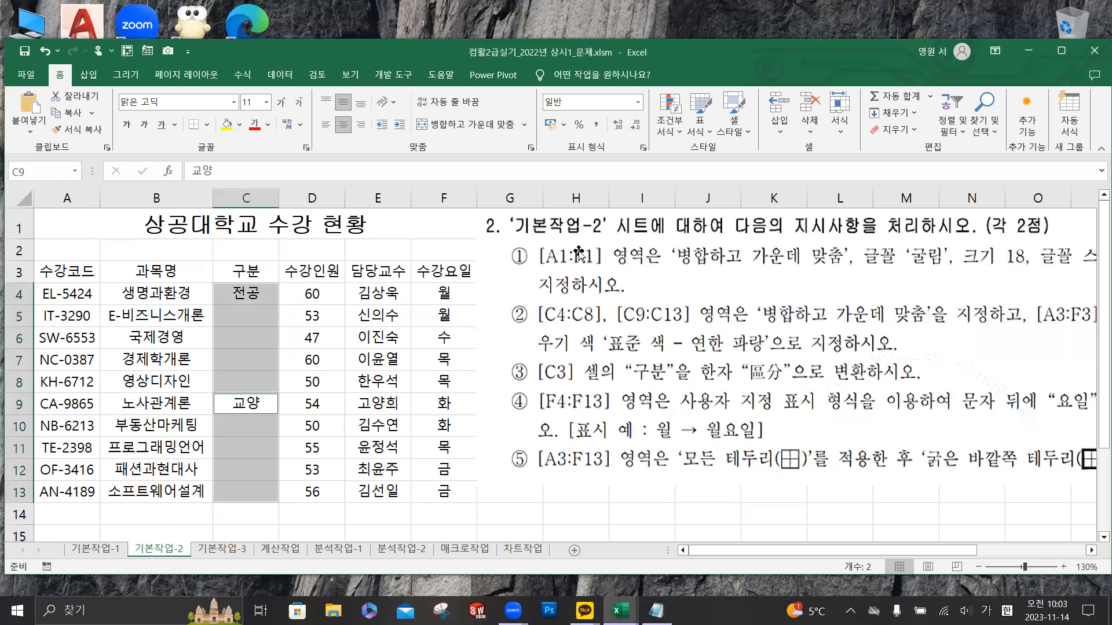
- Merge and center the selected ranges C4:C8 and C9:C13 as two separate blocks
{"action": "left_click", "coordinate": [468, 130]}
- Check the full instruction text, move the picture back beside the table, and make header cells A3:F3 bold
{"action": "left_click_drag", "start_coordinate": [73, 271], "coordinate": [437, 272]}
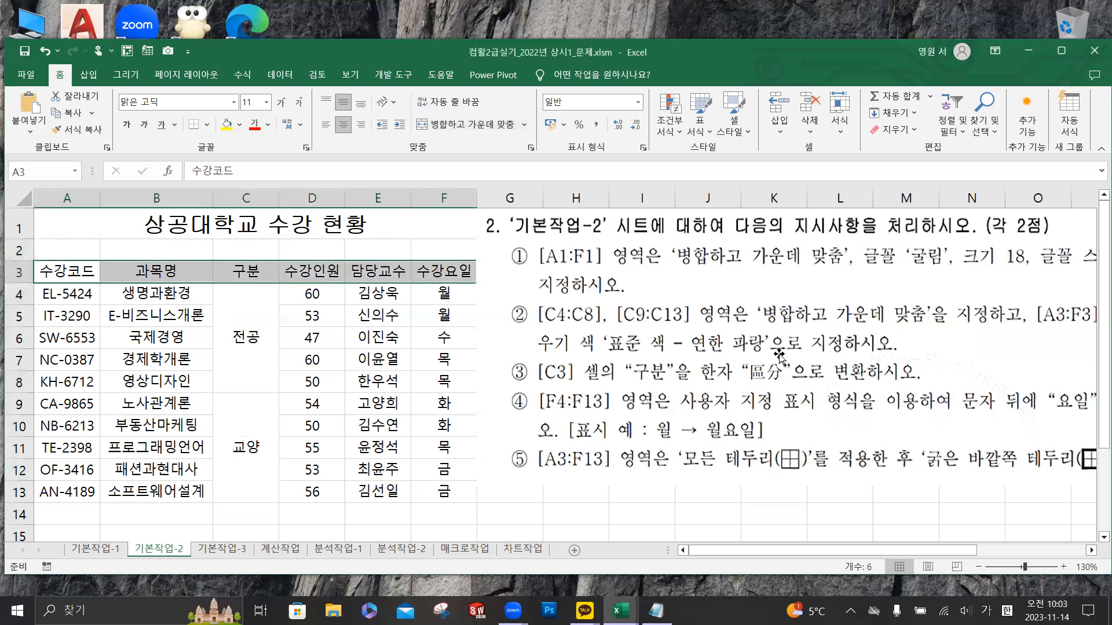
{"action": "left_click_drag", "start_coordinate": [668, 362], "coordinate": [381, 362]}
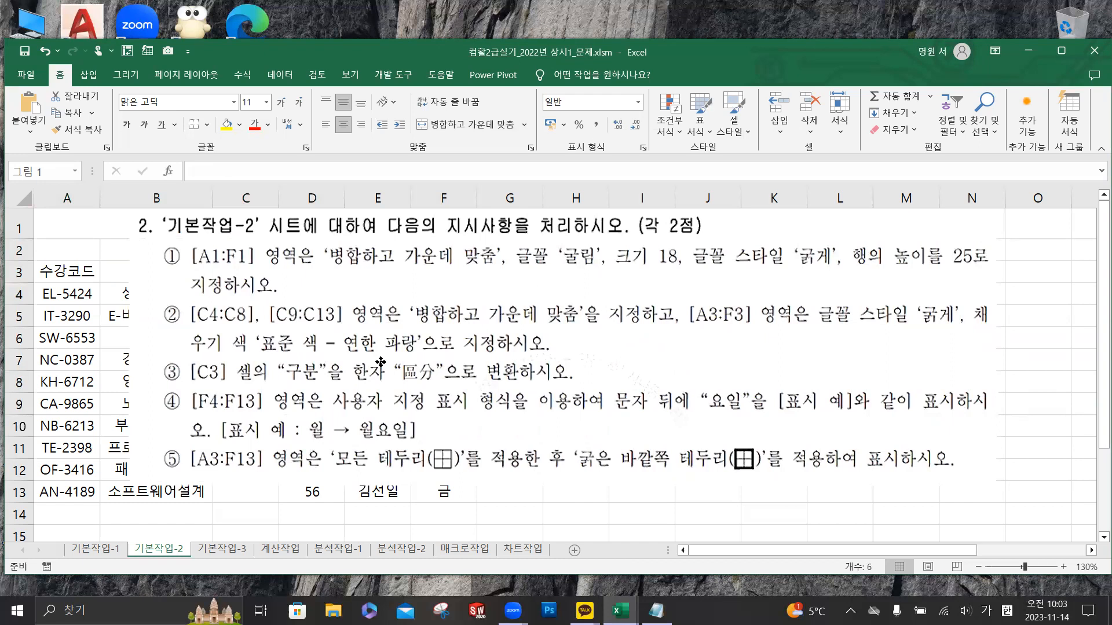
{"action": "left_click_drag", "start_coordinate": [381, 362], "coordinate": [751, 363]}
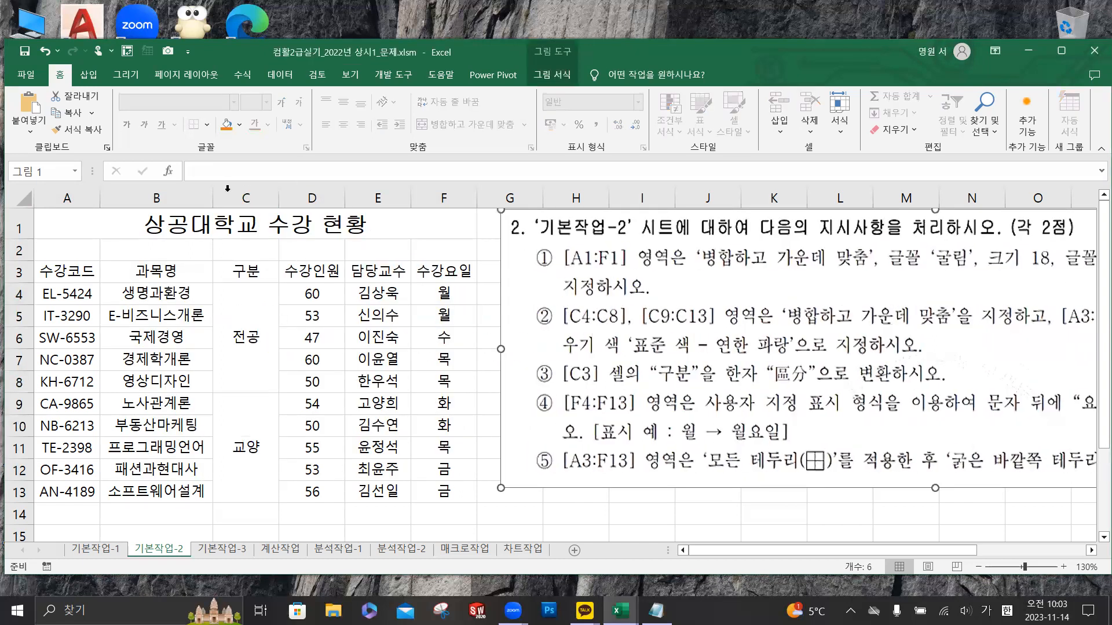
{"action": "left_click", "coordinate": [221, 276]}
{"action": "left_click_drag", "start_coordinate": [91, 275], "coordinate": [443, 272]}
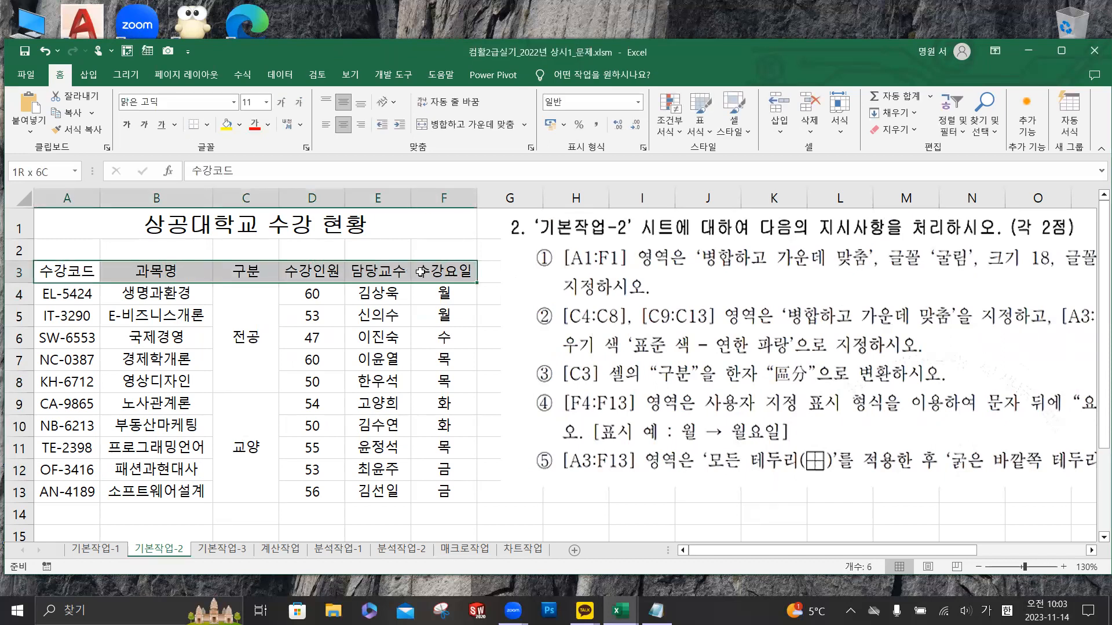
{"action": "left_click", "coordinate": [127, 125]}
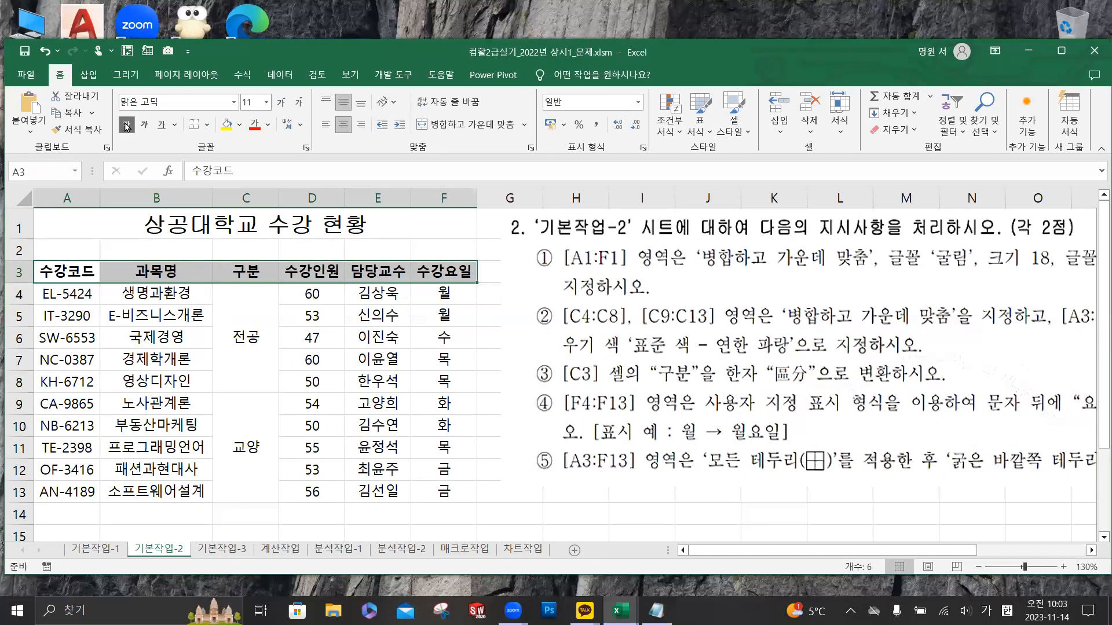
- Fill header cells A3:F3 with the standard color light blue (연한 파랑)
{"action": "left_click", "coordinate": [240, 125]}
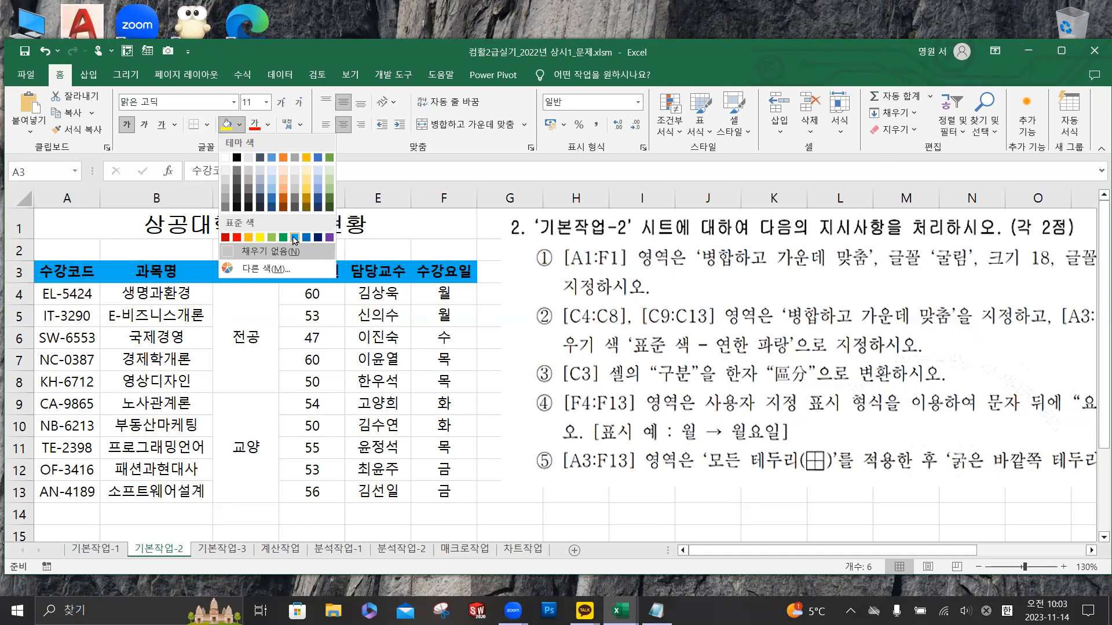
{"action": "key", "text": "super+plus"}
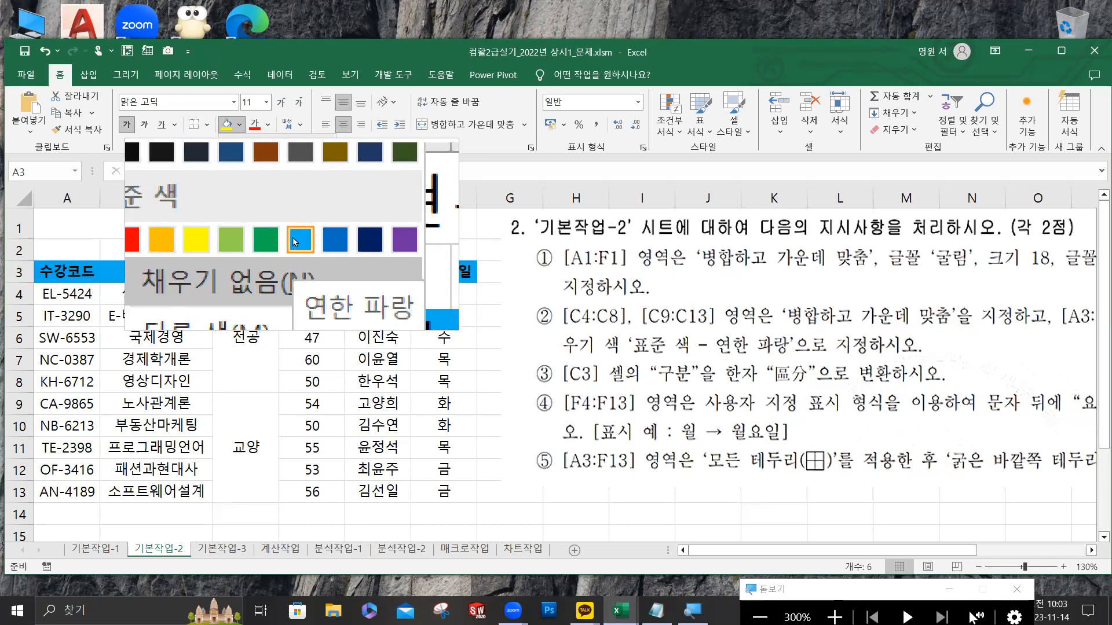
{"action": "left_click", "coordinate": [295, 242]}
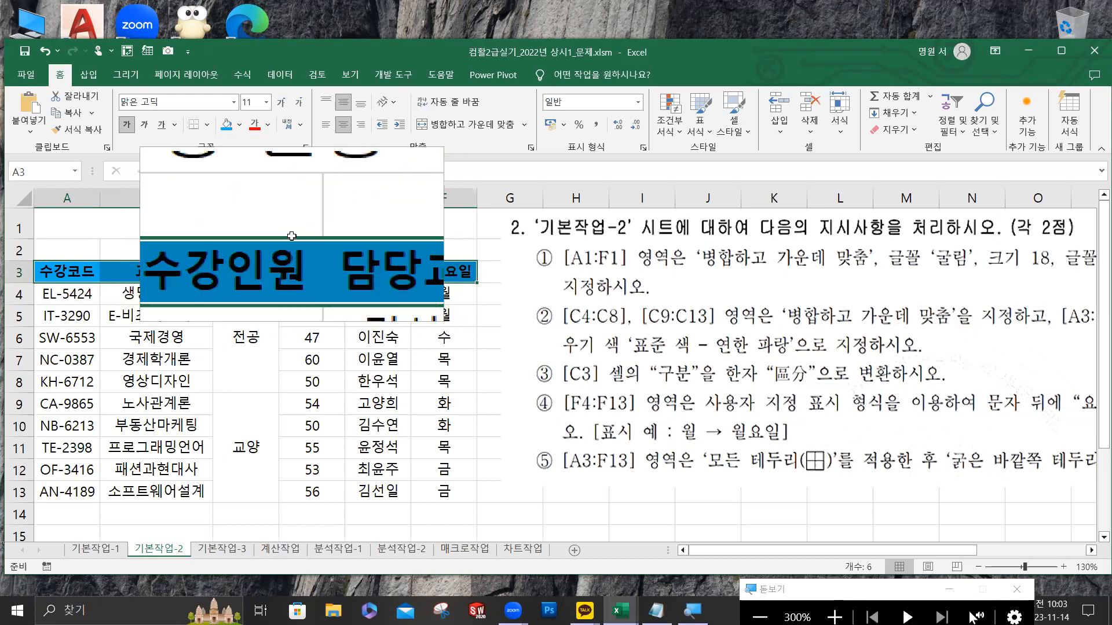
{"action": "key", "text": "super+Escape"}
- Convert the text 구분 in cell C3 to the Hanja 區分
{"action": "left_click", "coordinate": [253, 269]}
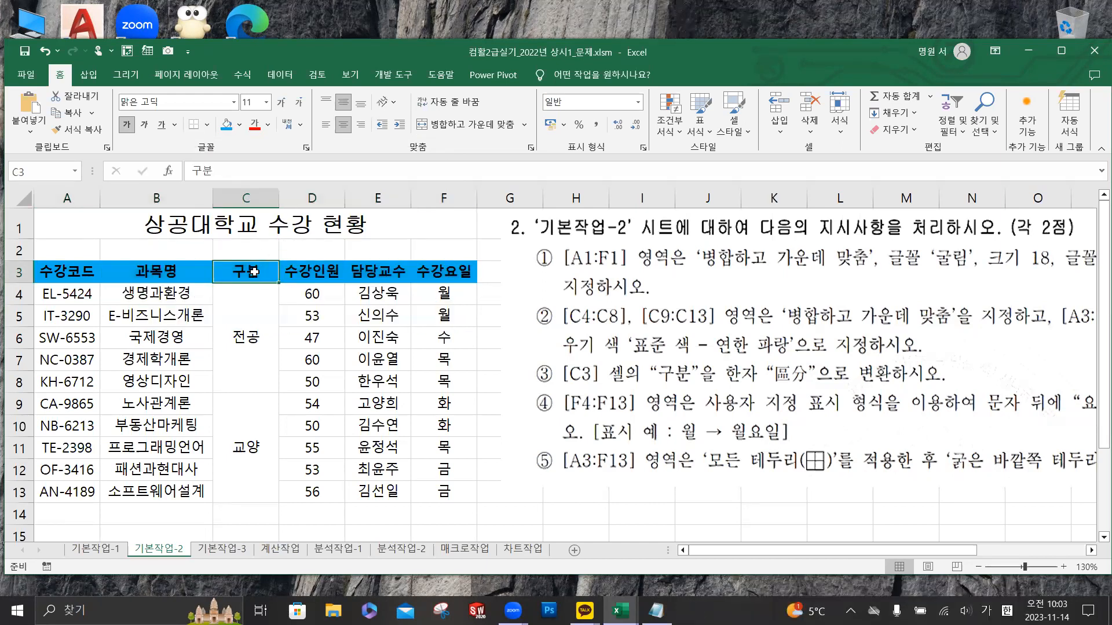
{"action": "double_click", "coordinate": [255, 270]}
{"action": "left_click_drag", "start_coordinate": [261, 274], "coordinate": [232, 274]}
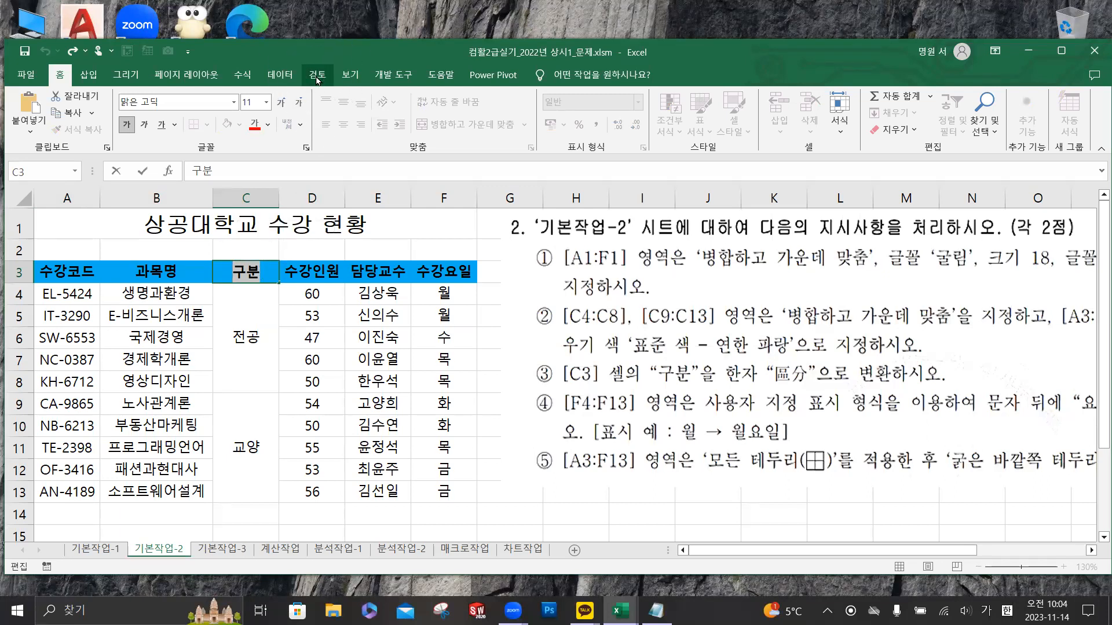
{"action": "left_click", "coordinate": [317, 75]}
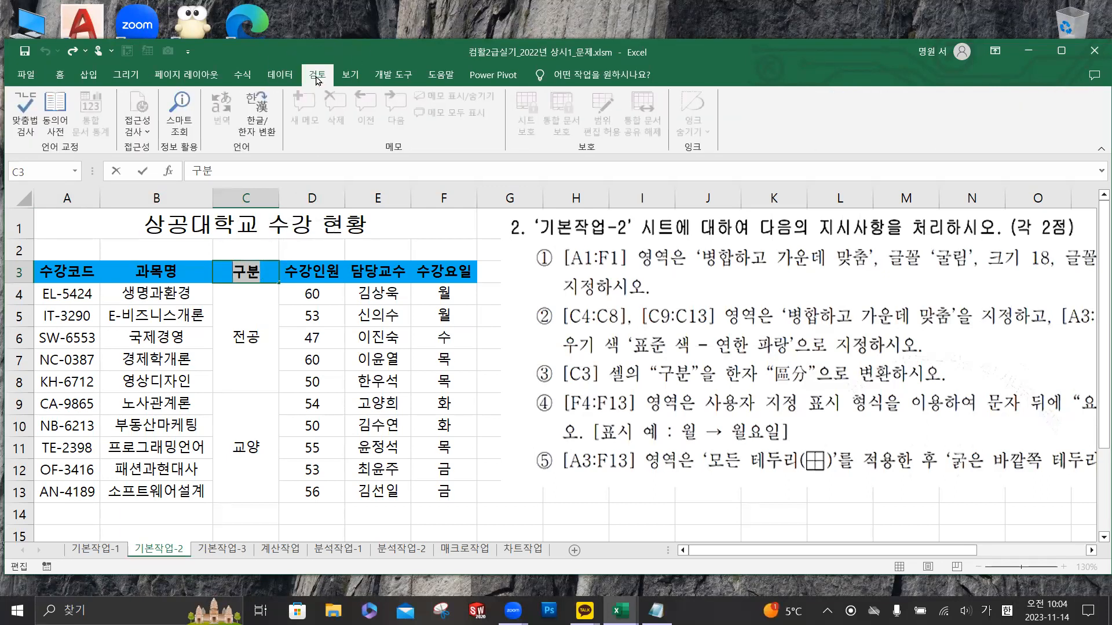
{"action": "left_click", "coordinate": [263, 132]}
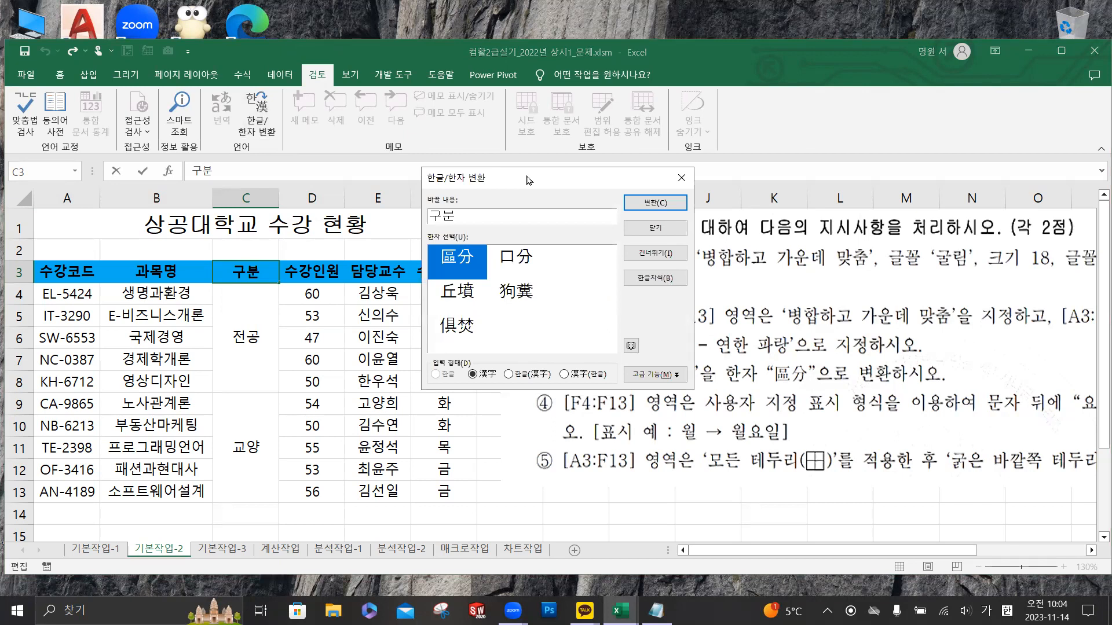
{"action": "left_click_drag", "start_coordinate": [529, 180], "coordinate": [455, 147]}
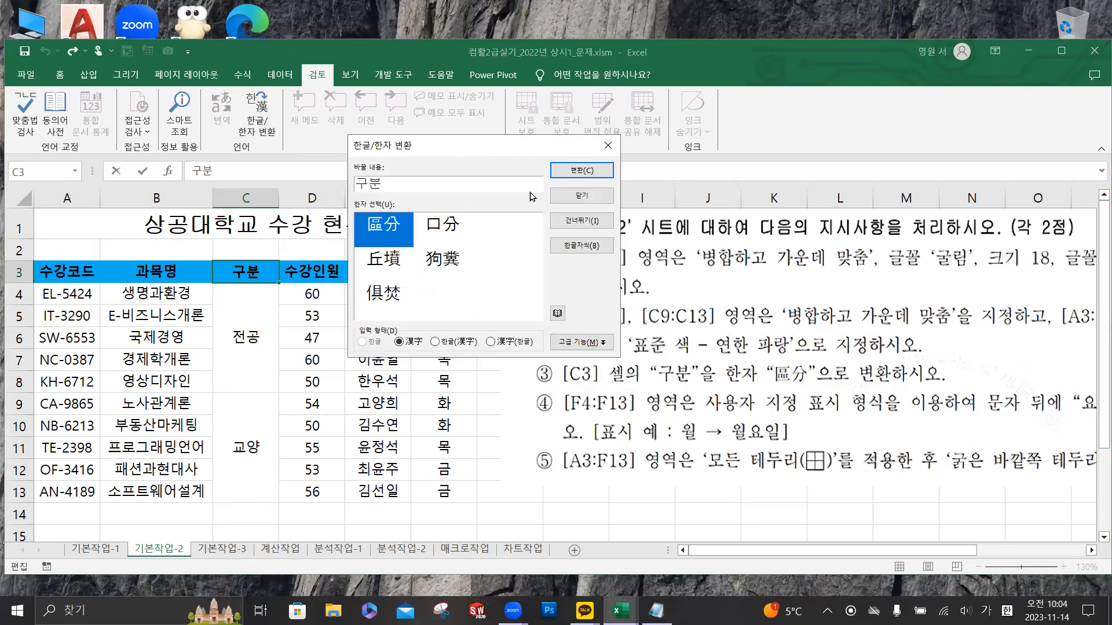
{"action": "left_click", "coordinate": [570, 170]}
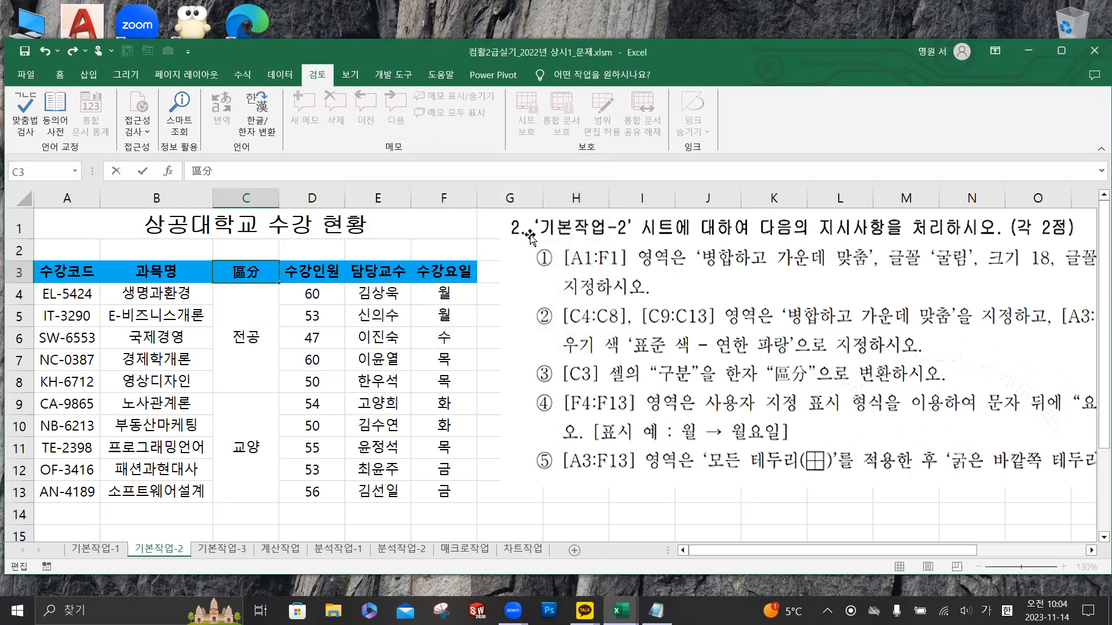
- Apply the custom number format @"요일" to the weekday cells F4:F13
{"action": "left_click_drag", "start_coordinate": [453, 296], "coordinate": [453, 492]}
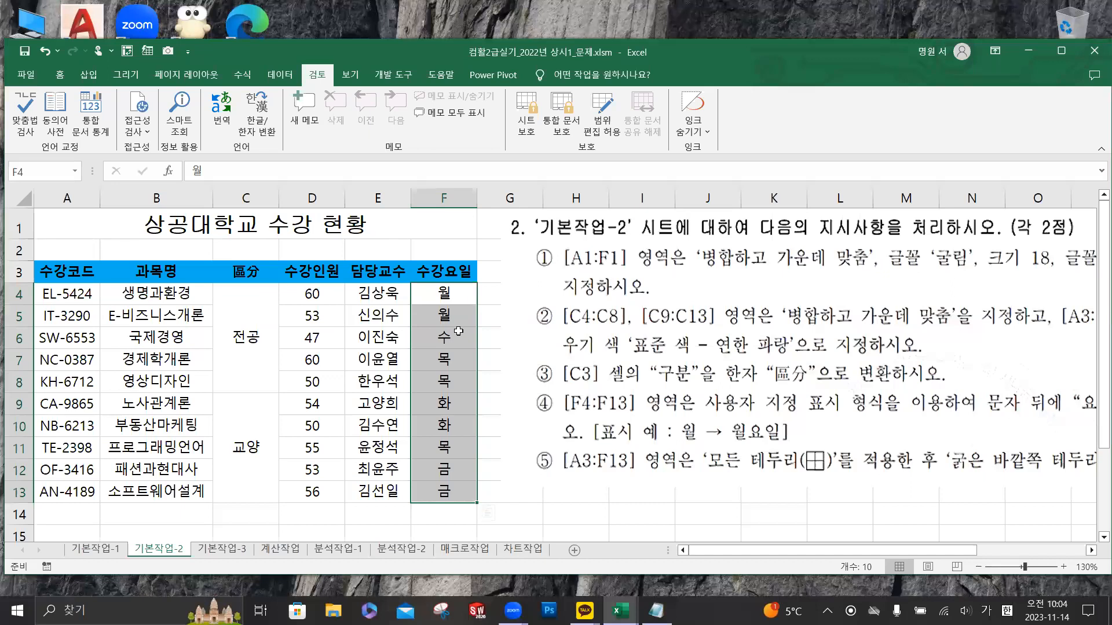
{"action": "right_click", "coordinate": [458, 332]}
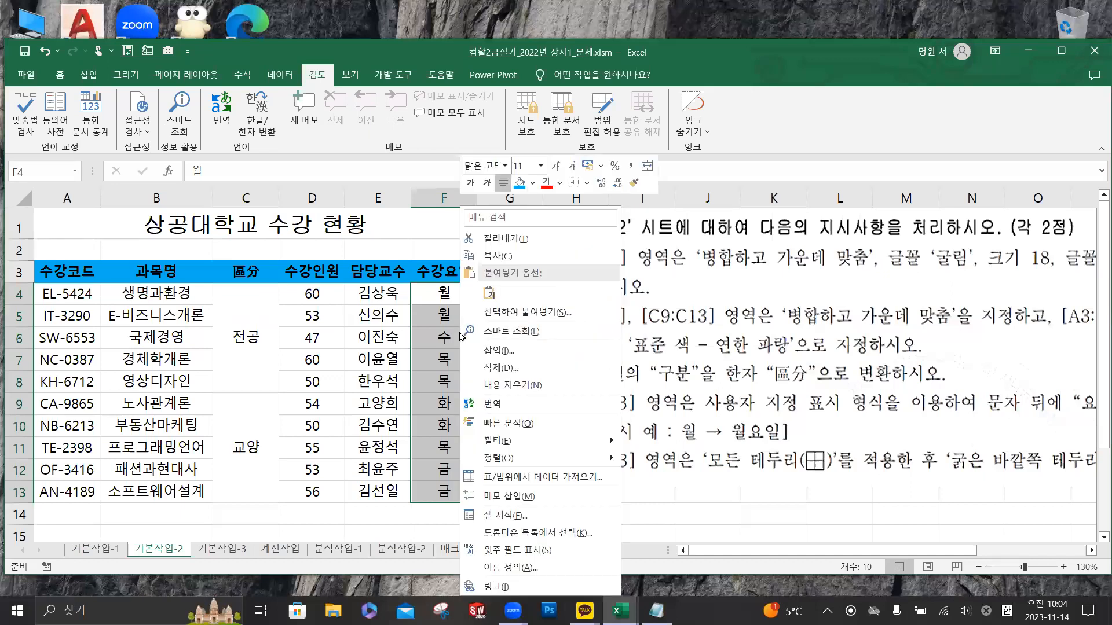
{"action": "left_click", "coordinate": [514, 516]}
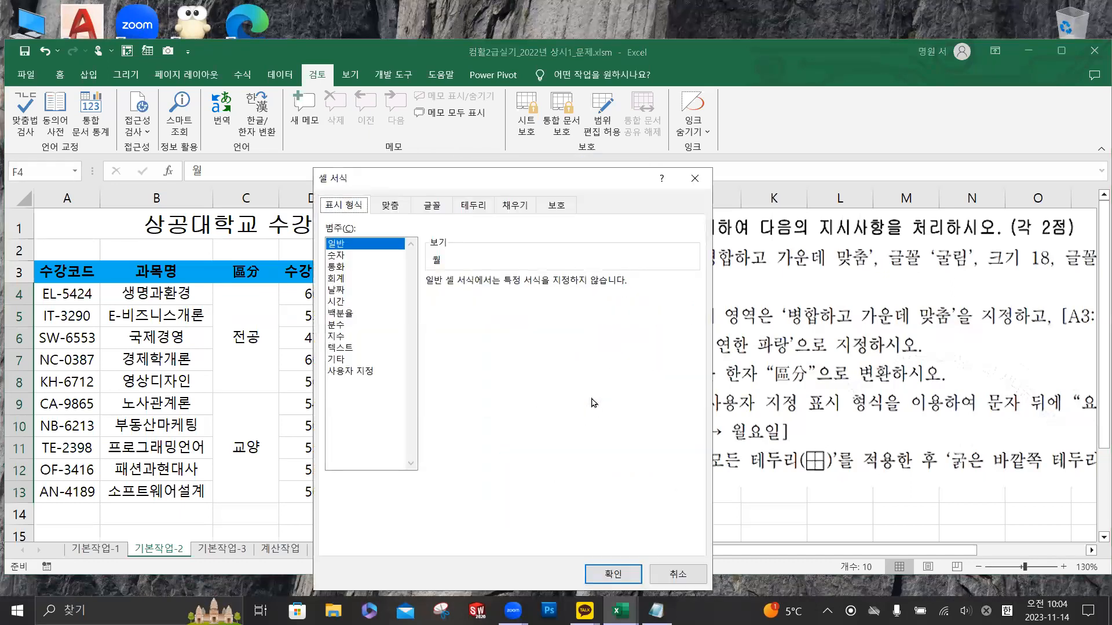
{"action": "left_click", "coordinate": [352, 373]}
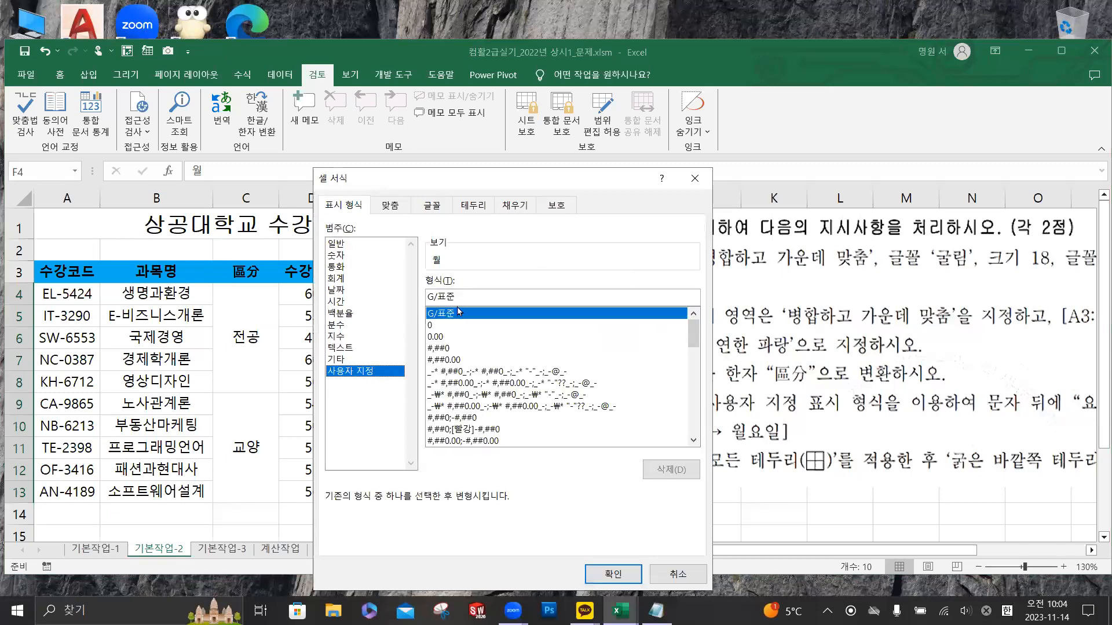
{"action": "double_click", "coordinate": [420, 296]}
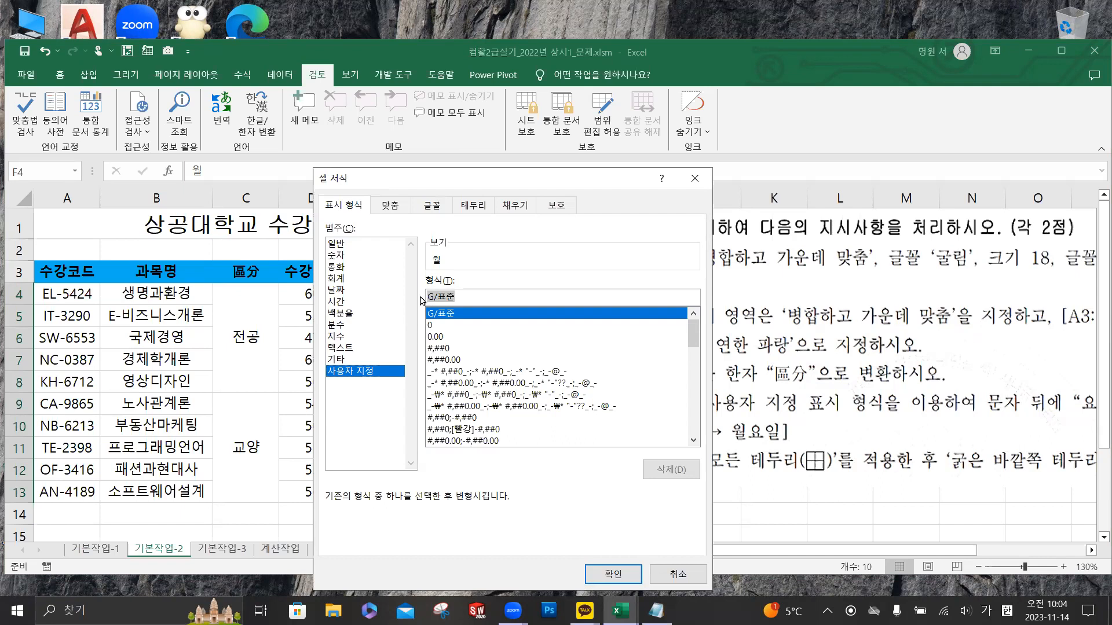
{"action": "type", "text": "@"}
{"action": "key", "text": "super+plus"}
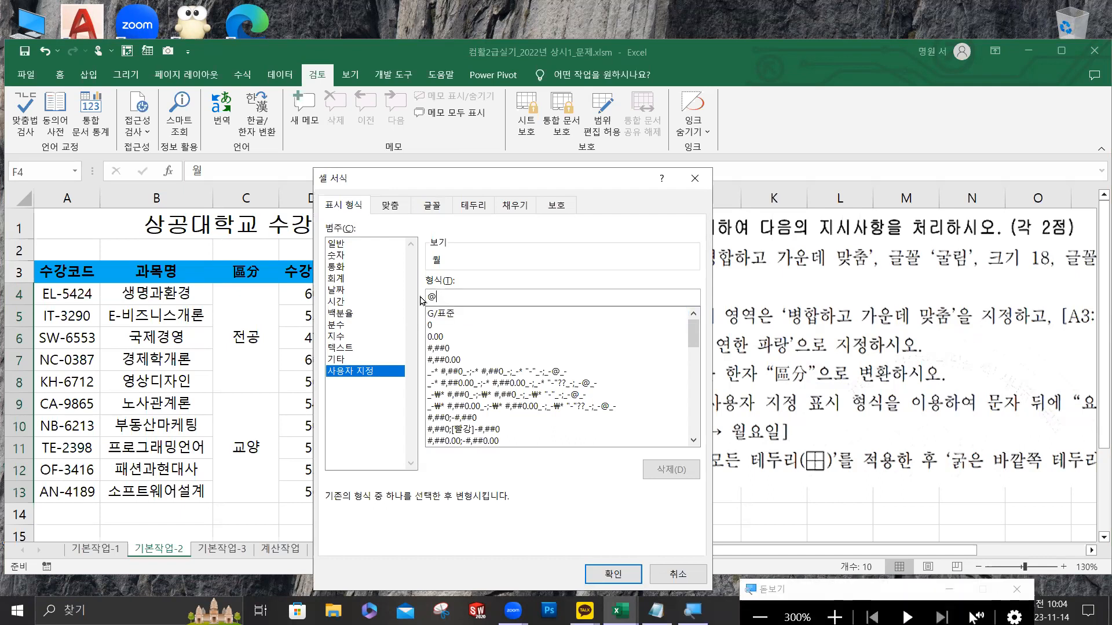
{"action": "type", "text": "\""}
{"action": "type", "text": "dy"}
{"action": "key", "text": "BackSpace"}
{"action": "key", "text": "BackSpace"}
{"action": "type", "text": "요일\""}
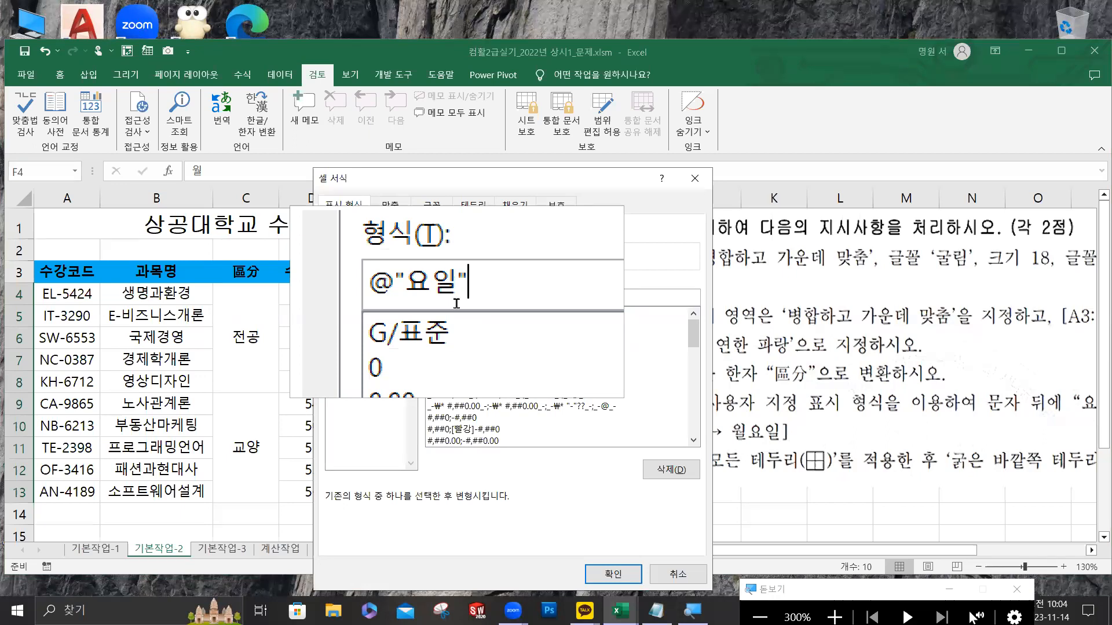
{"action": "key", "text": "super+Escape"}
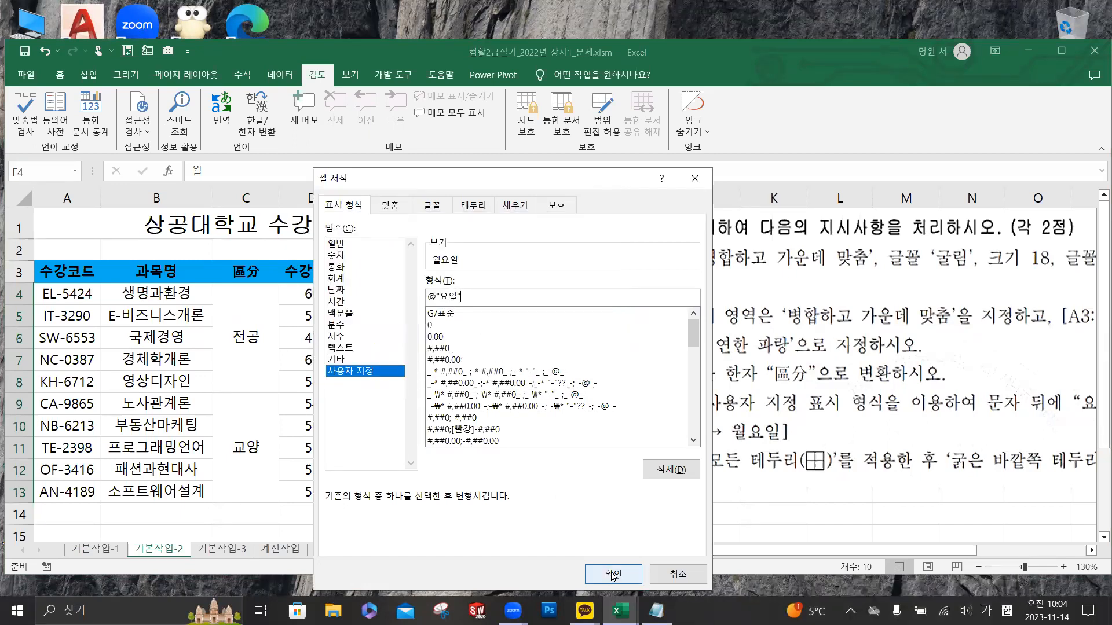
{"action": "left_click", "coordinate": [612, 573]}
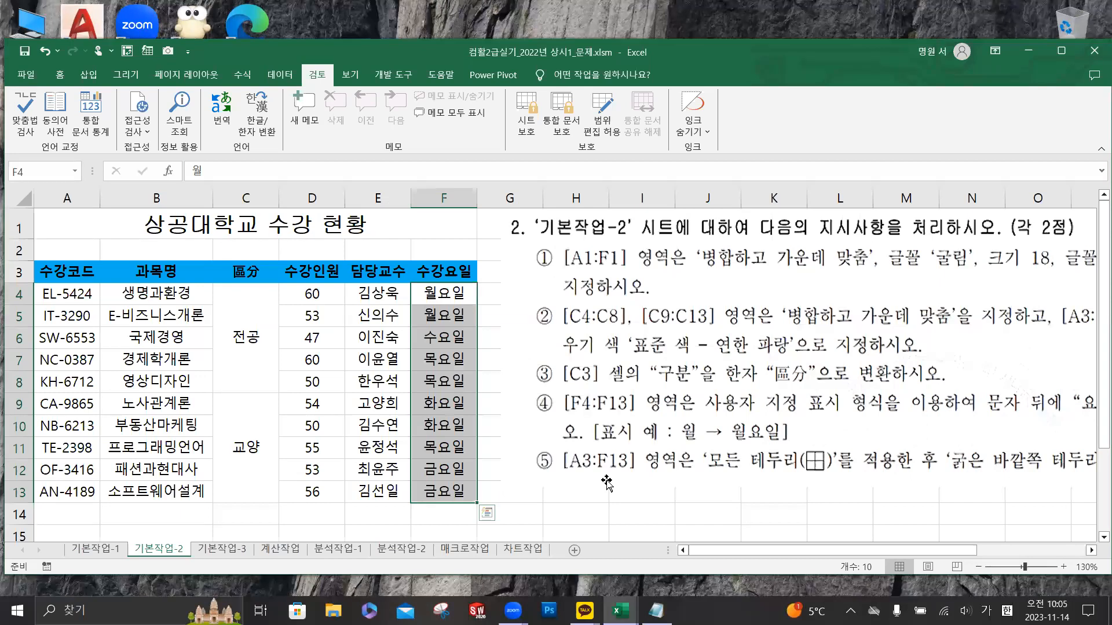
- Apply all borders (모든 테두리) and a thick outside border (굵은 바깥쪽 테두리) to the table range A3:F13
{"action": "left_click_drag", "start_coordinate": [78, 271], "coordinate": [443, 492]}
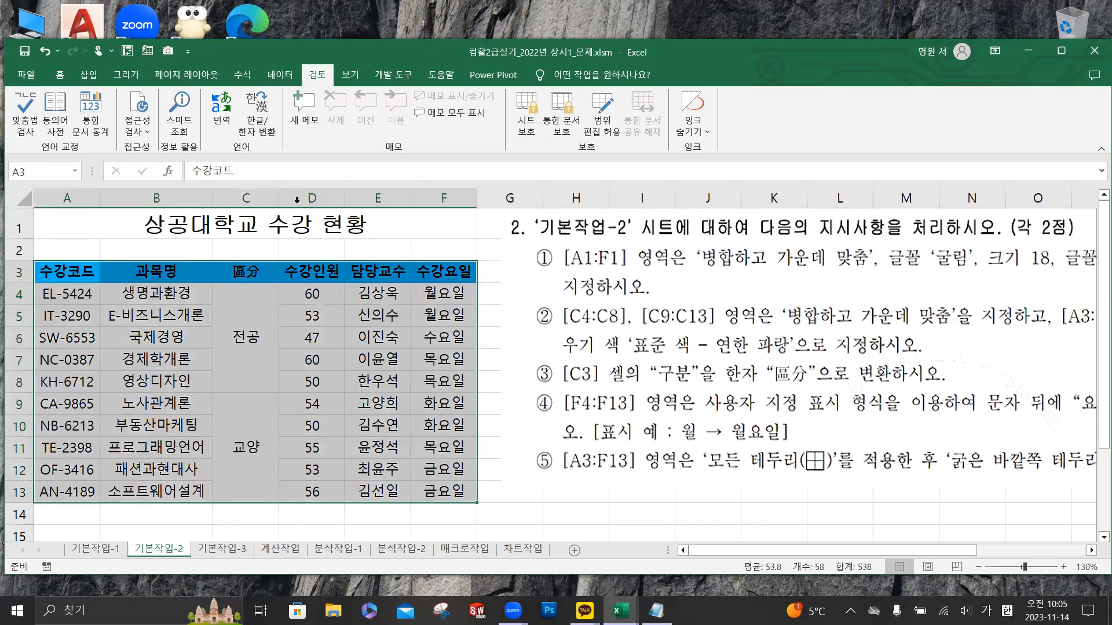
{"action": "left_click", "coordinate": [60, 75]}
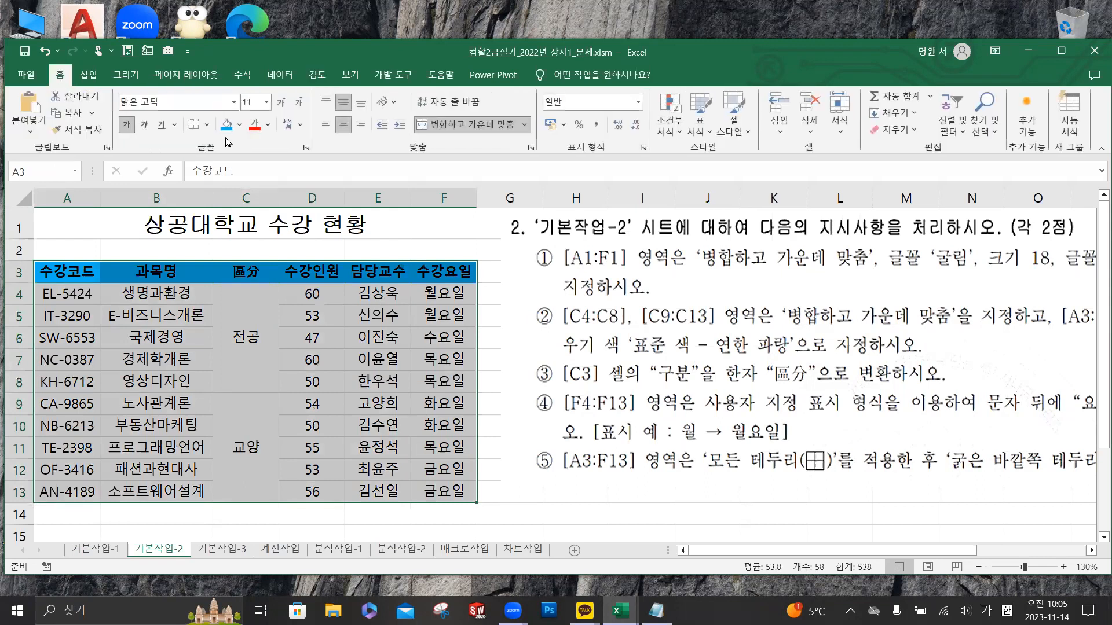
{"action": "left_click", "coordinate": [207, 124]}
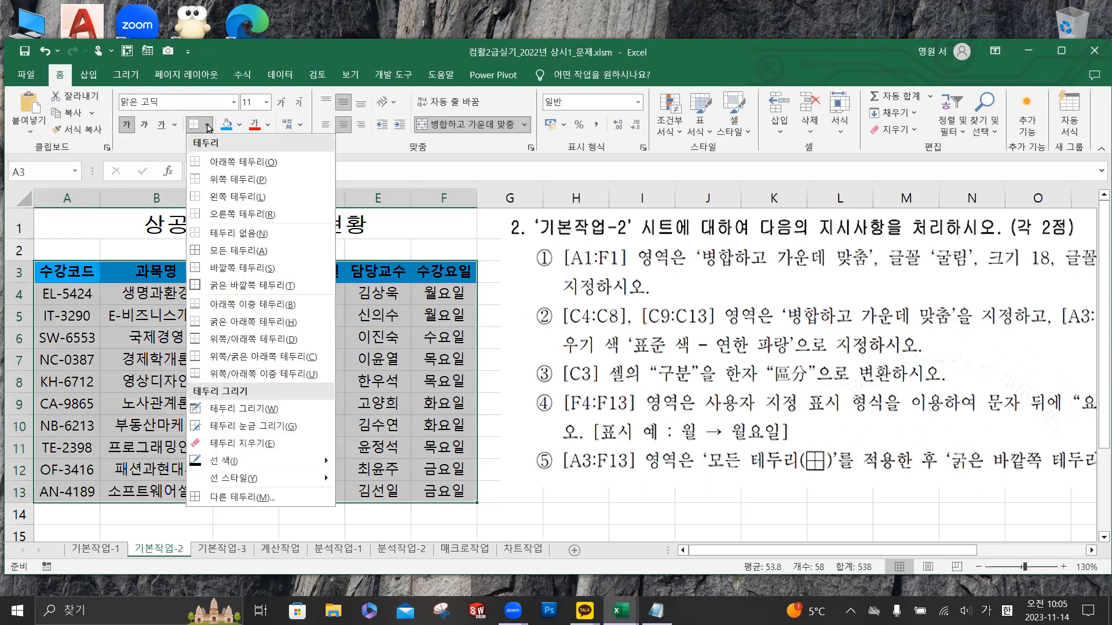
{"action": "left_click", "coordinate": [249, 252]}
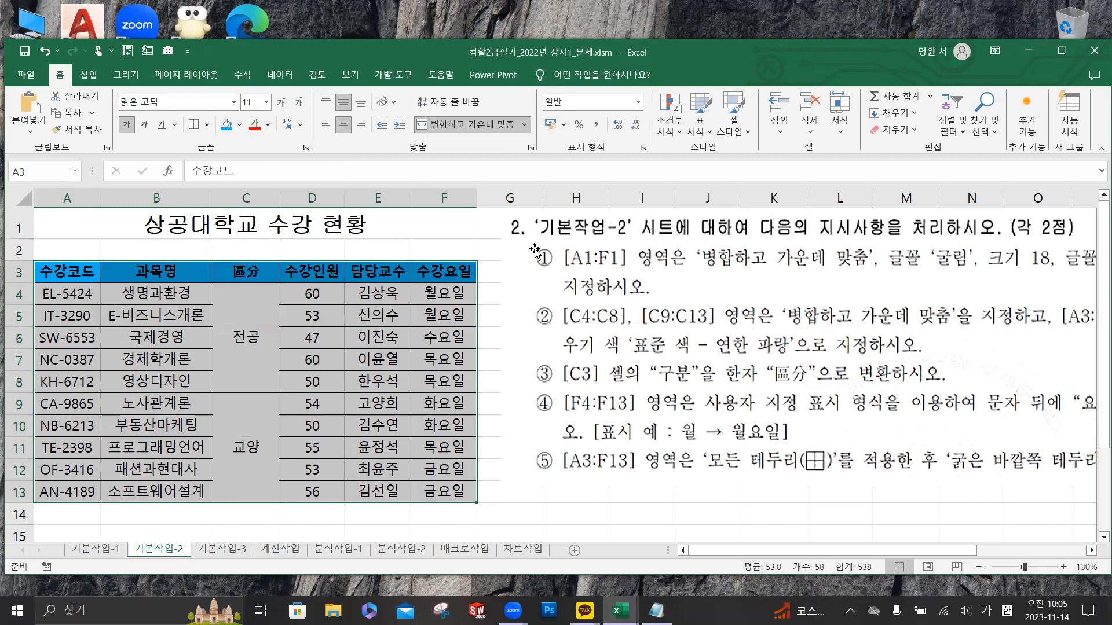
{"action": "left_click", "coordinate": [207, 124]}
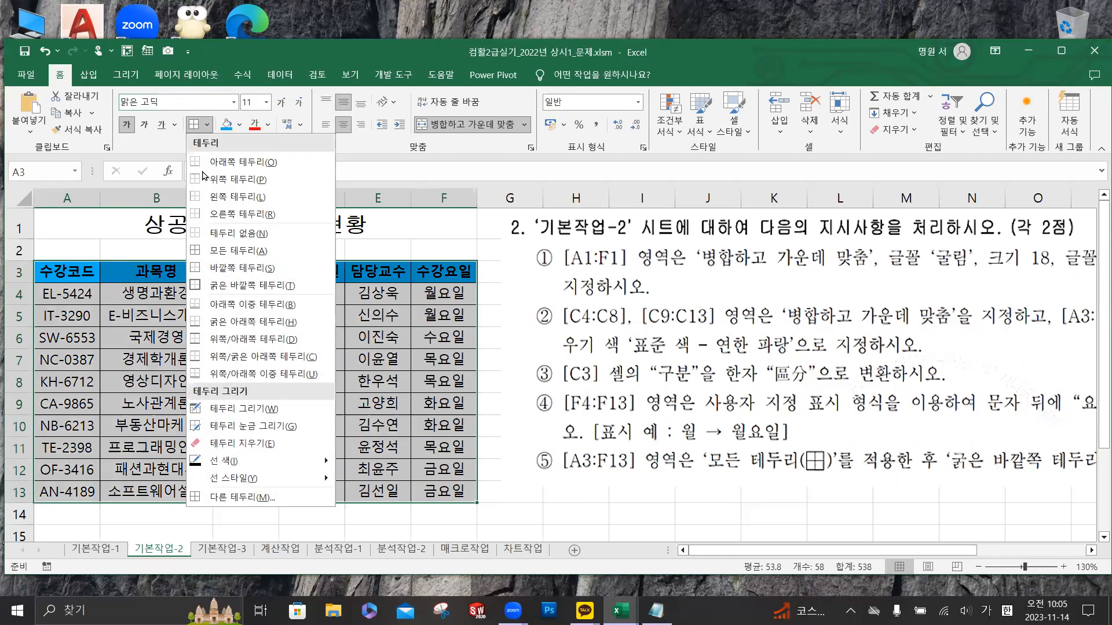
{"action": "left_click", "coordinate": [243, 285]}
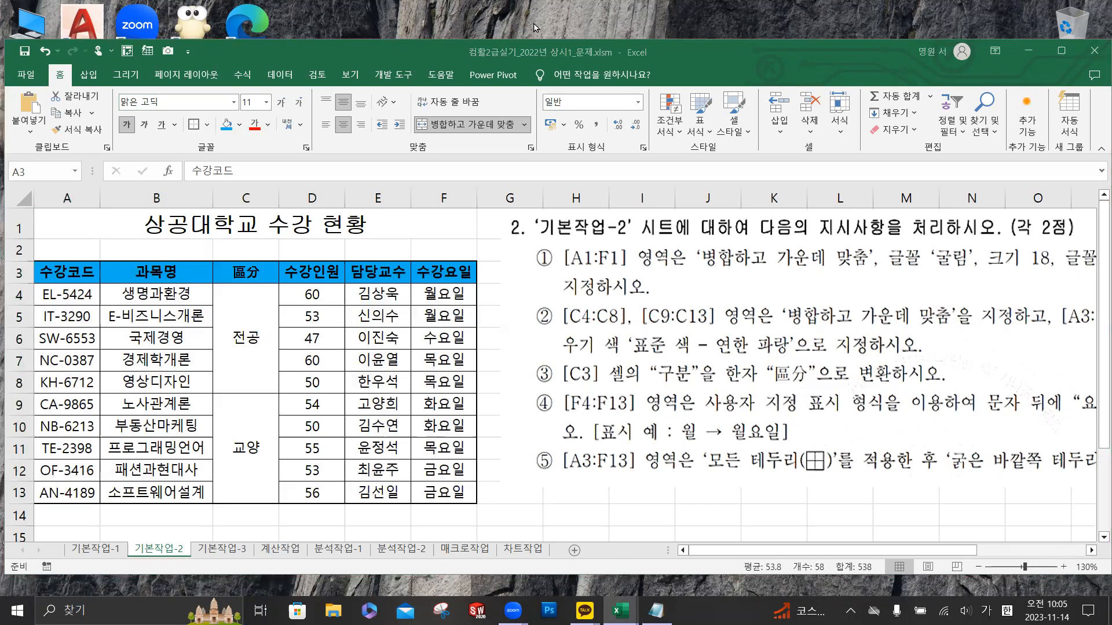
- On the 기본작업-3 sheet, copy the headers 규모(제곱미터) and 등록회원수 from D3 and F3 into A18:B18
{"action": "key", "text": "ctrl+a"}
{"action": "left_click", "coordinate": [240, 556]}
{"action": "left_click", "coordinate": [239, 555]}
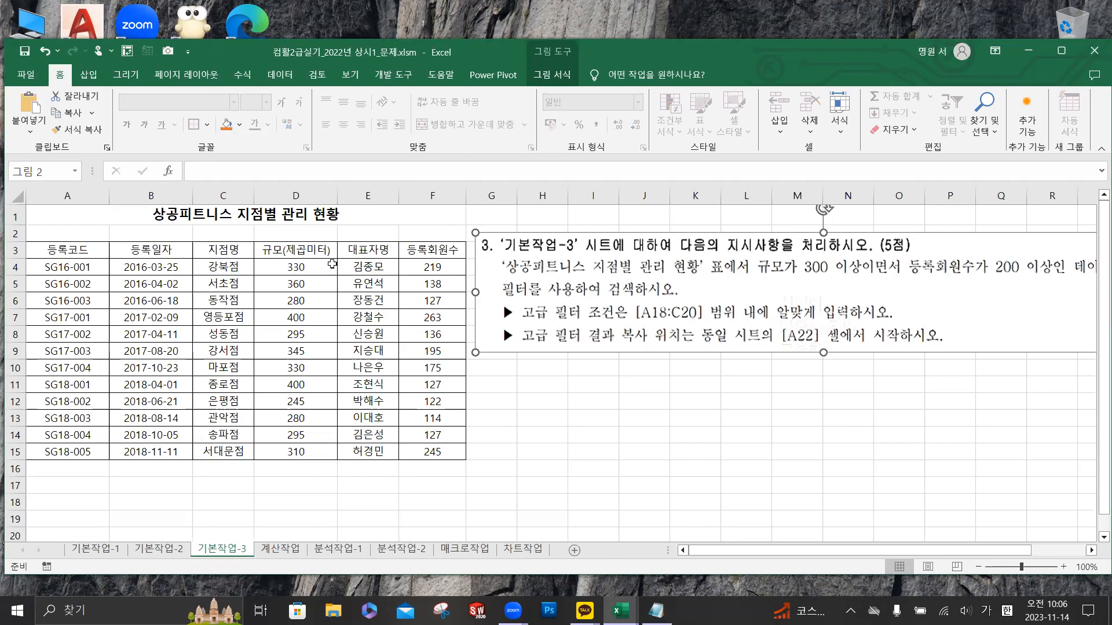
{"action": "left_click", "coordinate": [300, 250]}
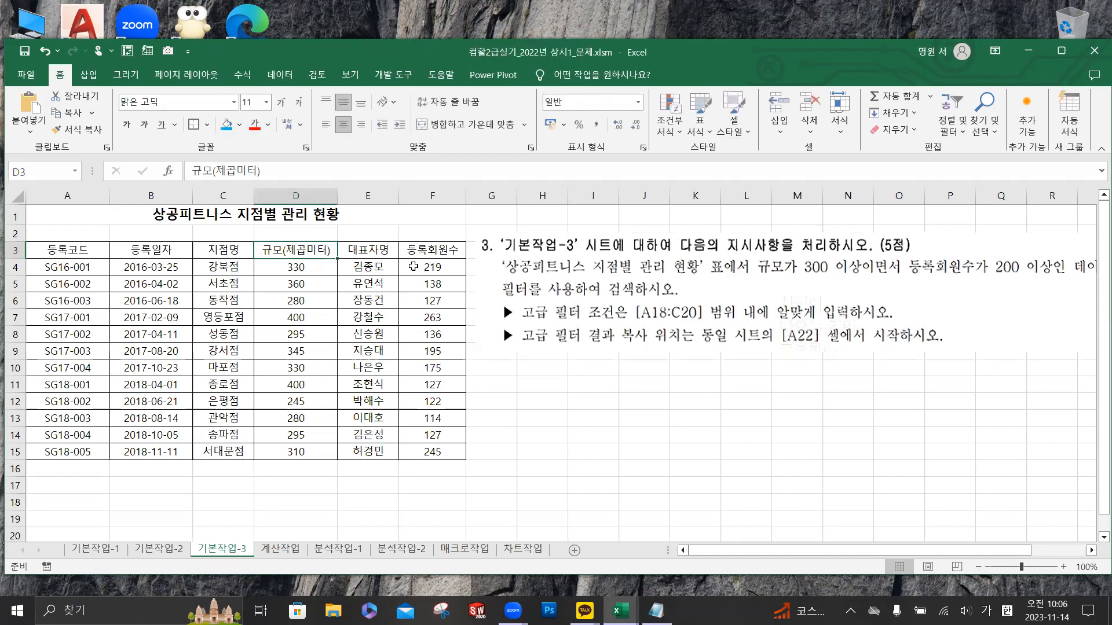
{"action": "left_click", "coordinate": [436, 249], "text": "ctrl"}
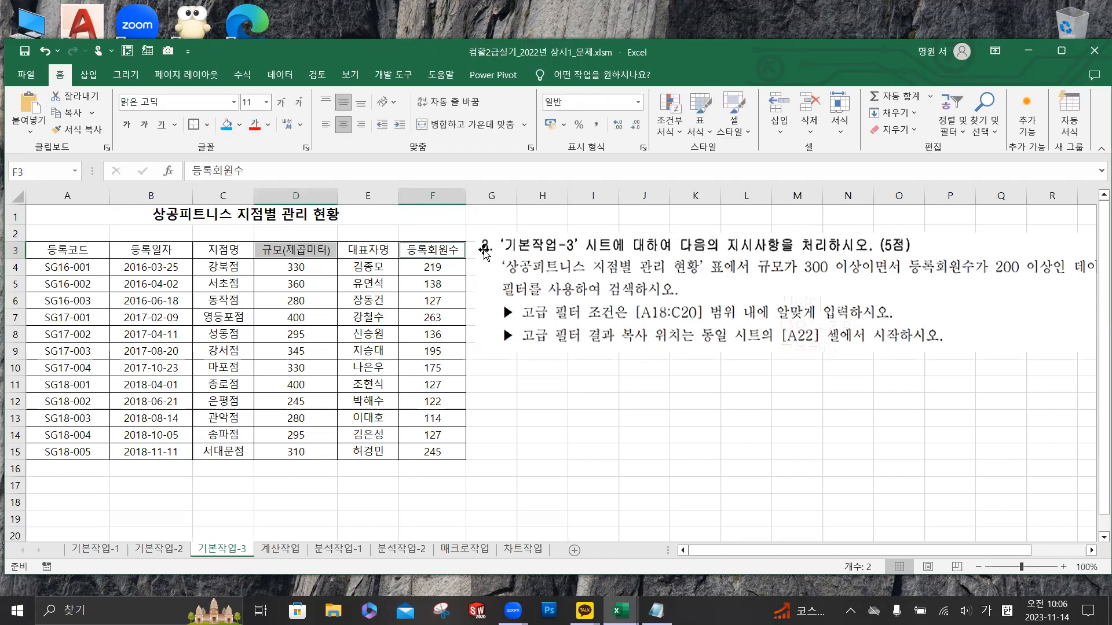
{"action": "key", "text": "ctrl+c"}
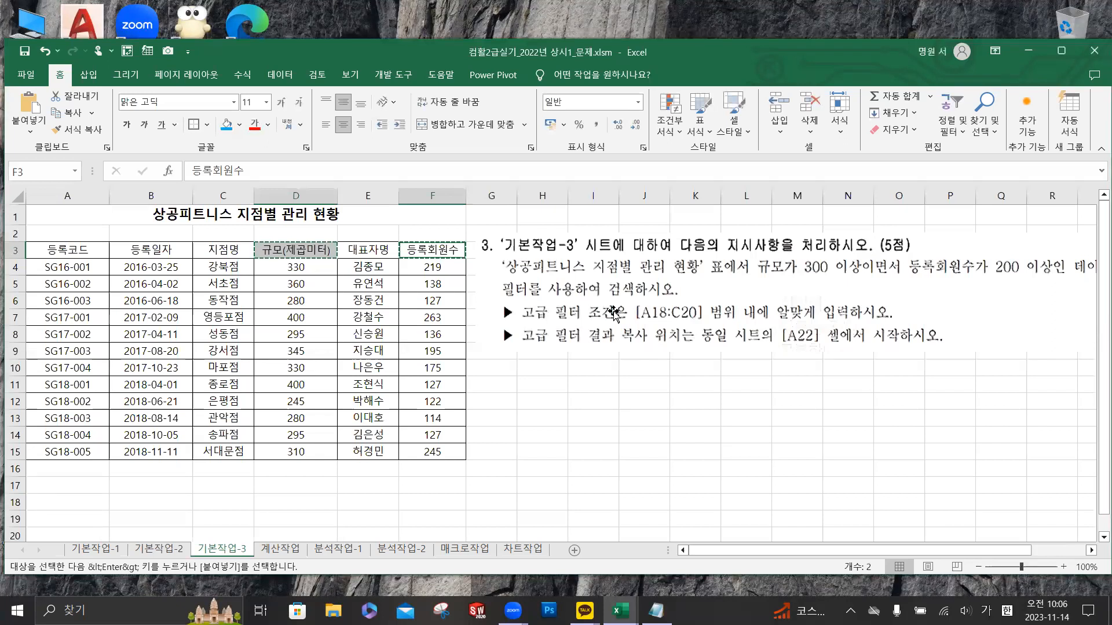
{"action": "left_click", "coordinate": [69, 500]}
{"action": "key", "text": "ctrl+v"}
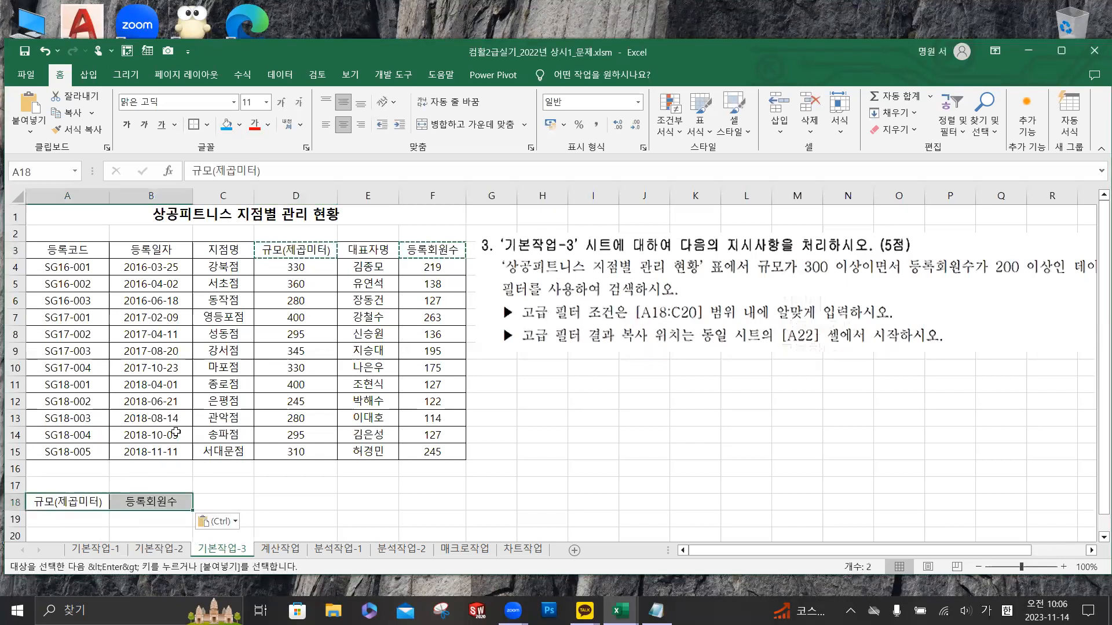
- Enlarge the sheet view and move the instruction picture down beside the criteria headers in row 18
{"action": "scroll", "coordinate": [192, 441], "scroll_direction": "down", "scroll_amount": 1}
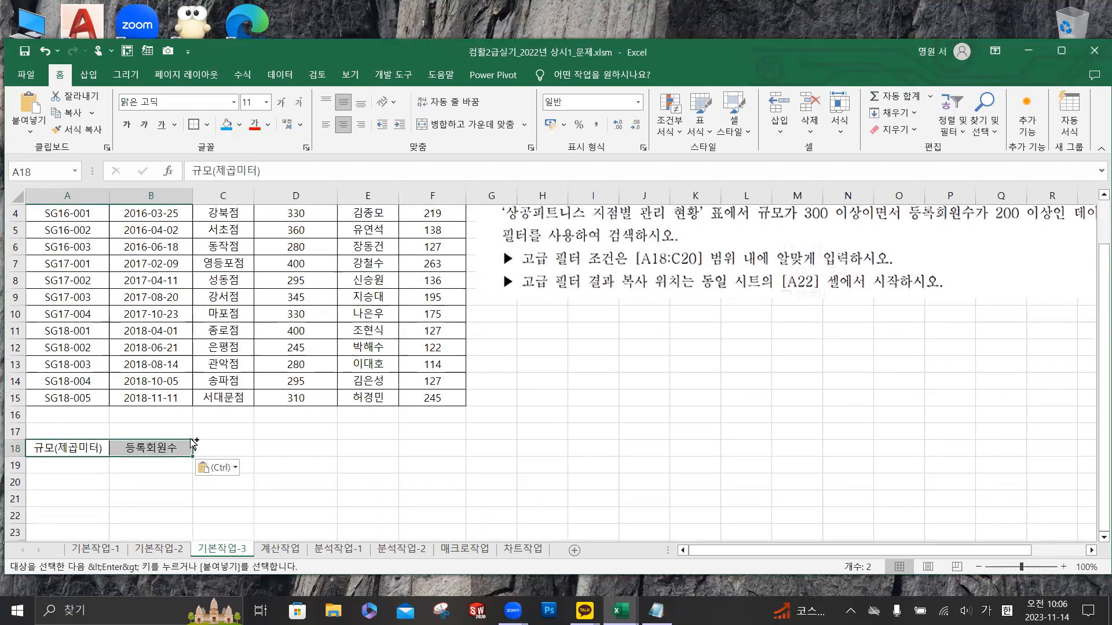
{"action": "scroll", "coordinate": [684, 306], "scroll_direction": "up", "scroll_amount": 4}
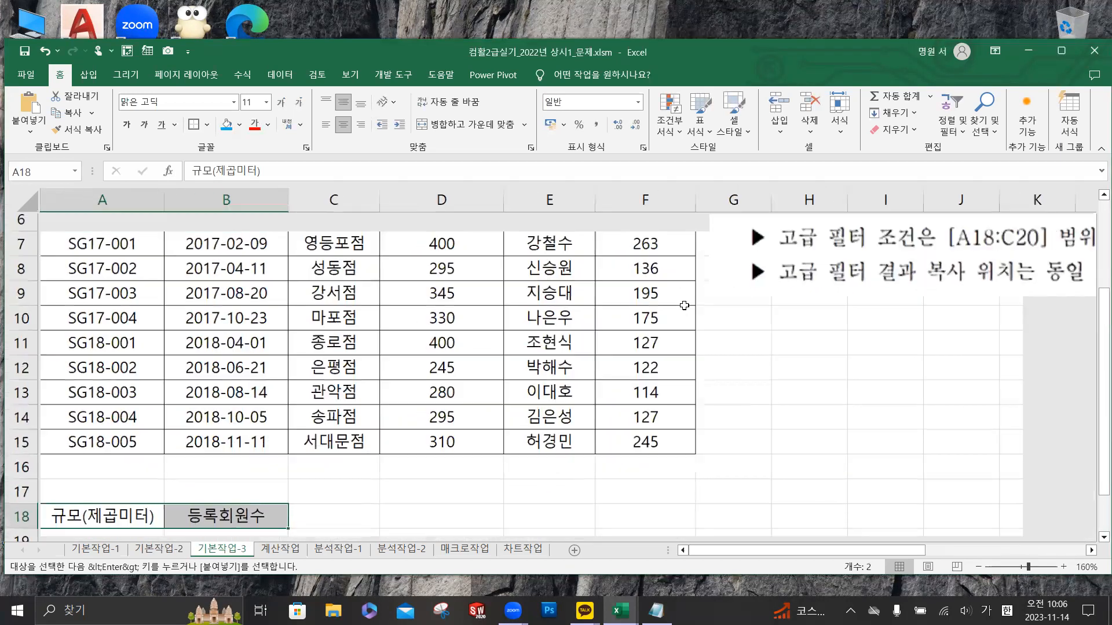
{"action": "left_click_drag", "start_coordinate": [686, 289], "coordinate": [606, 413]}
{"action": "left_click_drag", "start_coordinate": [870, 255], "coordinate": [500, 489]}
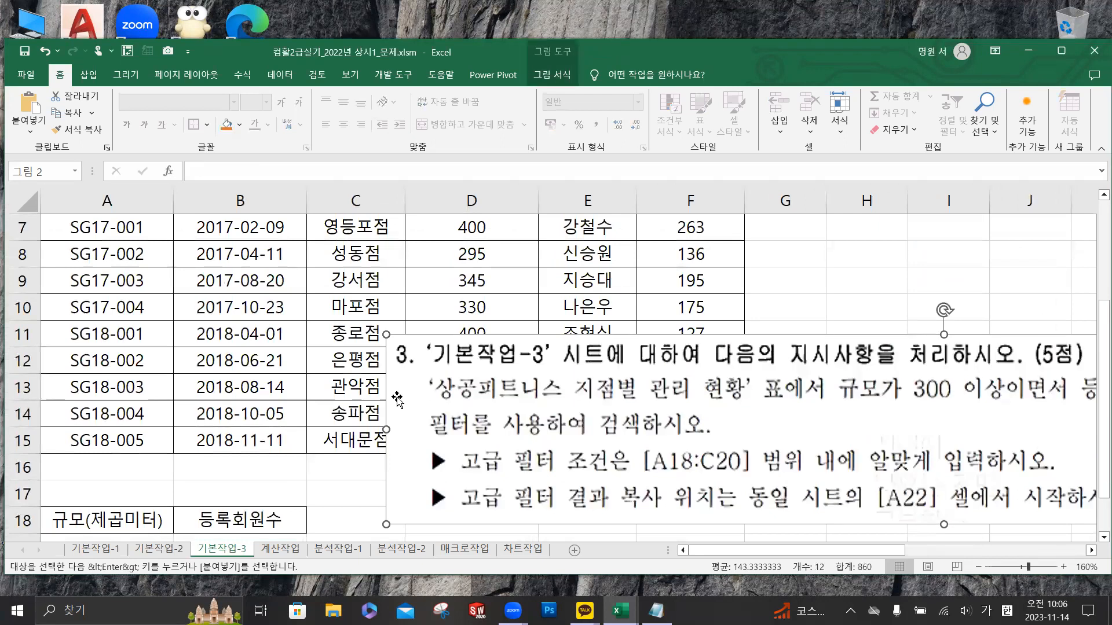
{"action": "scroll", "coordinate": [397, 399], "scroll_direction": "down", "scroll_amount": 3}
{"action": "left_click_drag", "start_coordinate": [462, 287], "coordinate": [445, 432]}
- Enter the filter criteria >=300 in A19 and >=200 in B19, shifting the instruction picture slightly aside
{"action": "left_click", "coordinate": [121, 307]}
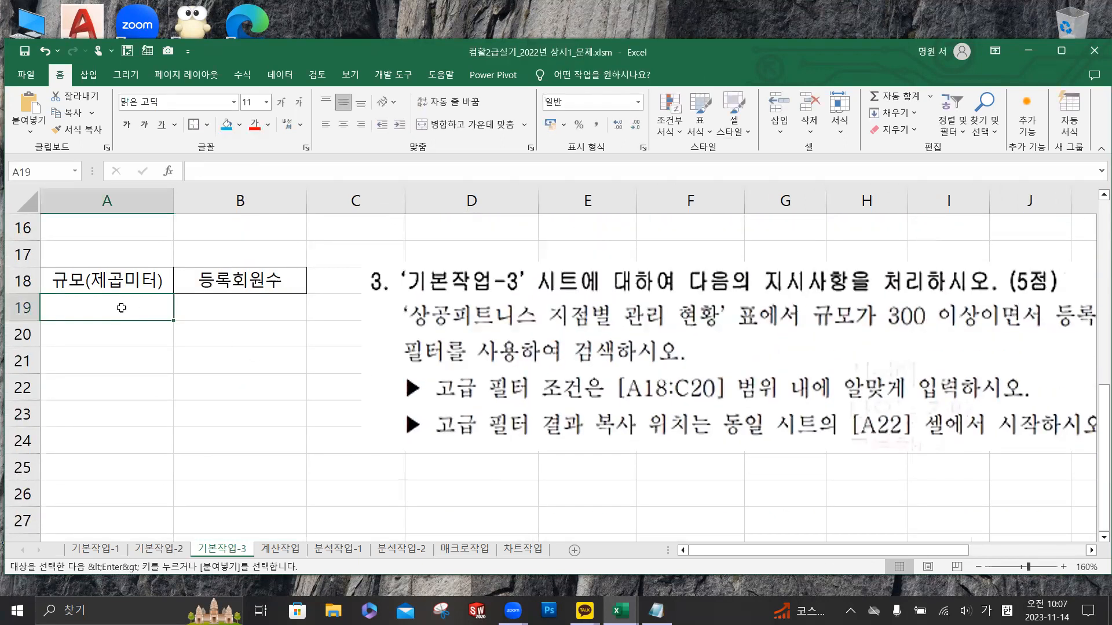
{"action": "type", "text": ">=300"}
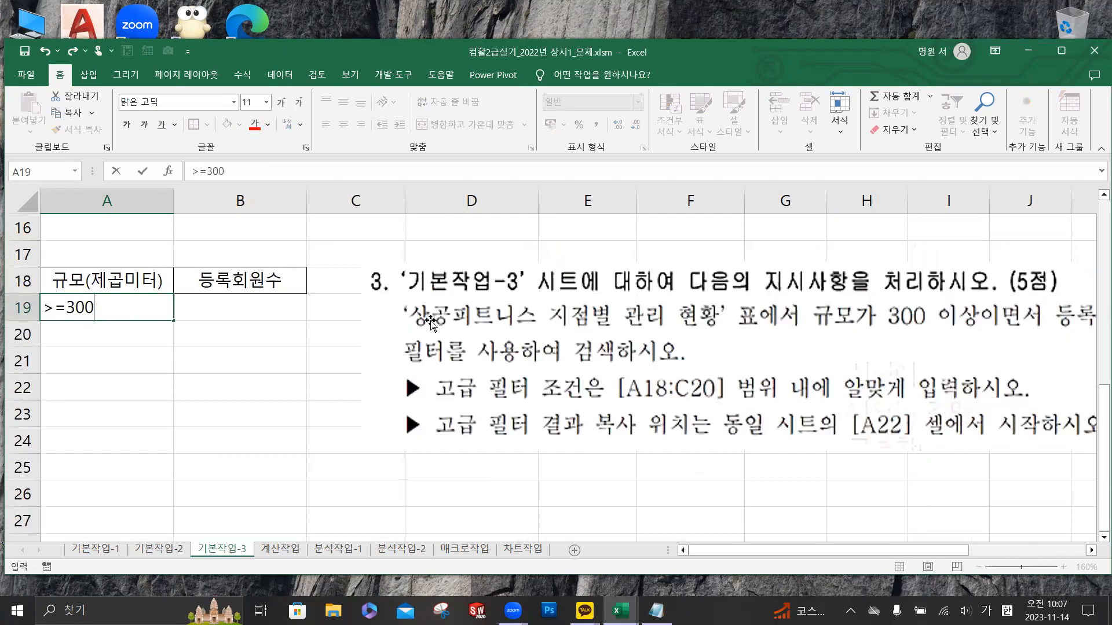
{"action": "left_click", "coordinate": [268, 309]}
{"action": "left_click_drag", "start_coordinate": [916, 350], "coordinate": [964, 338]}
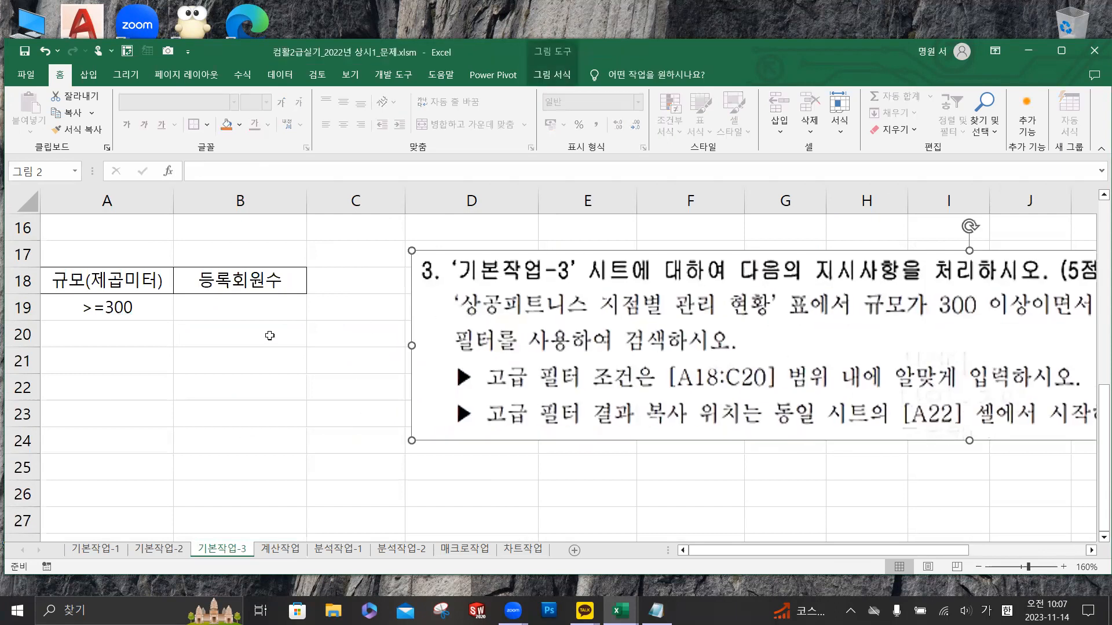
{"action": "left_click", "coordinate": [251, 318]}
{"action": "type", "text": ">=200"}
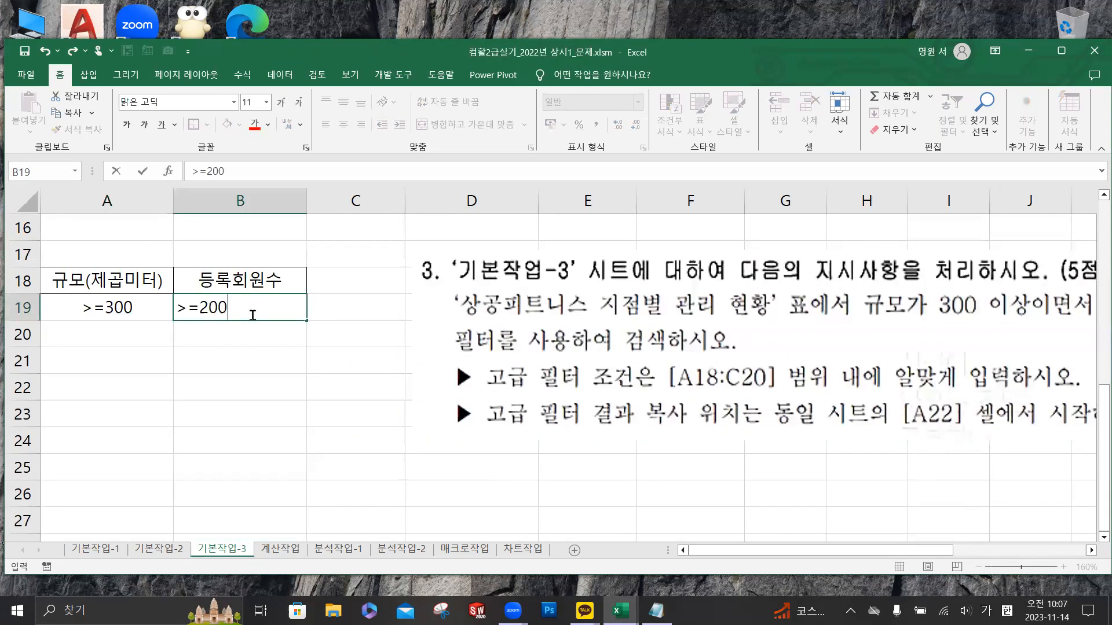
{"action": "left_click", "coordinate": [328, 336]}
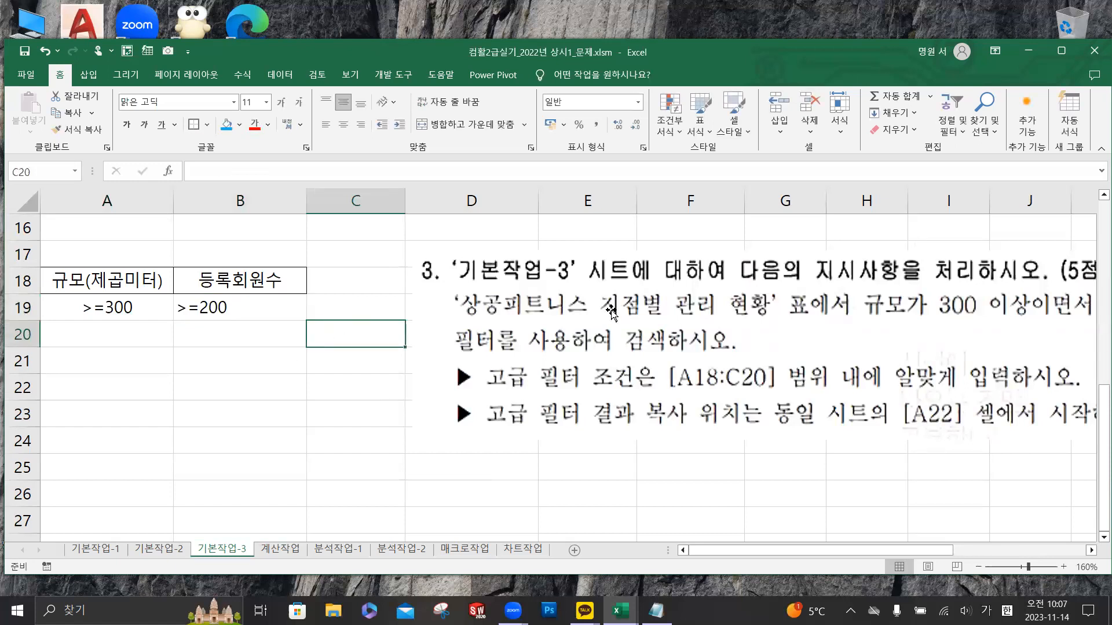
- Move the instruction picture to read its full text, and put it back clear of the criteria cells
{"action": "left_click_drag", "start_coordinate": [445, 344], "coordinate": [543, 315]}
{"action": "left_click_drag", "start_coordinate": [753, 308], "coordinate": [291, 333]}
{"action": "left_click_drag", "start_coordinate": [817, 299], "coordinate": [834, 296]}
{"action": "scroll", "coordinate": [836, 297], "scroll_direction": "down", "scroll_amount": 1}
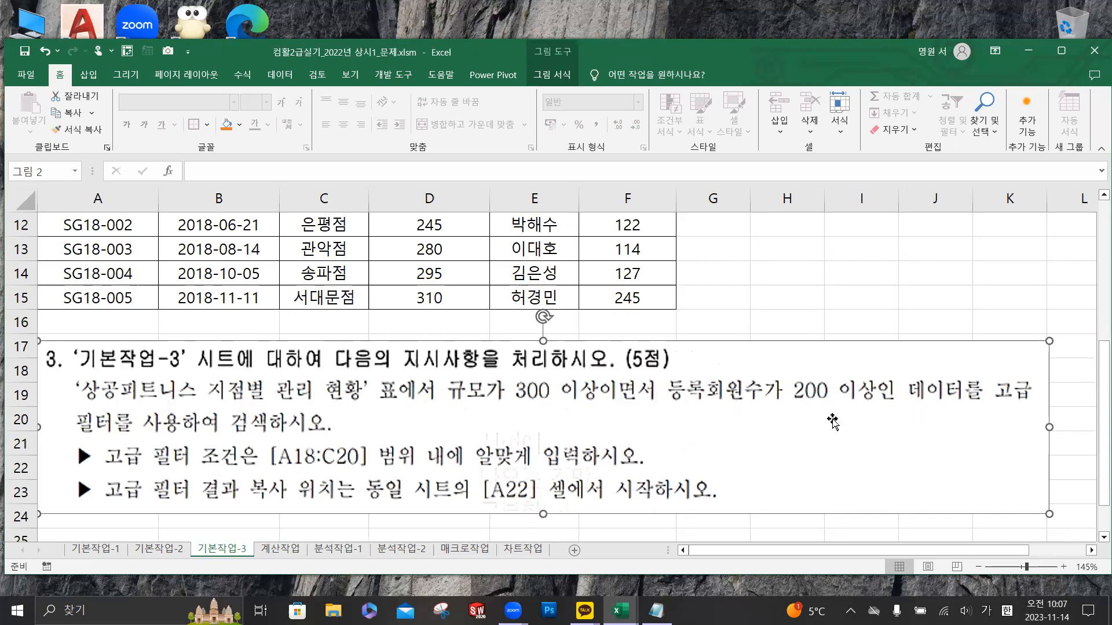
{"action": "left_click_drag", "start_coordinate": [413, 411], "coordinate": [828, 408]}
- Select the whole branch table A3:F15 and start an advanced filter on it
{"action": "scroll", "coordinate": [167, 300], "scroll_direction": "up", "scroll_amount": 4}
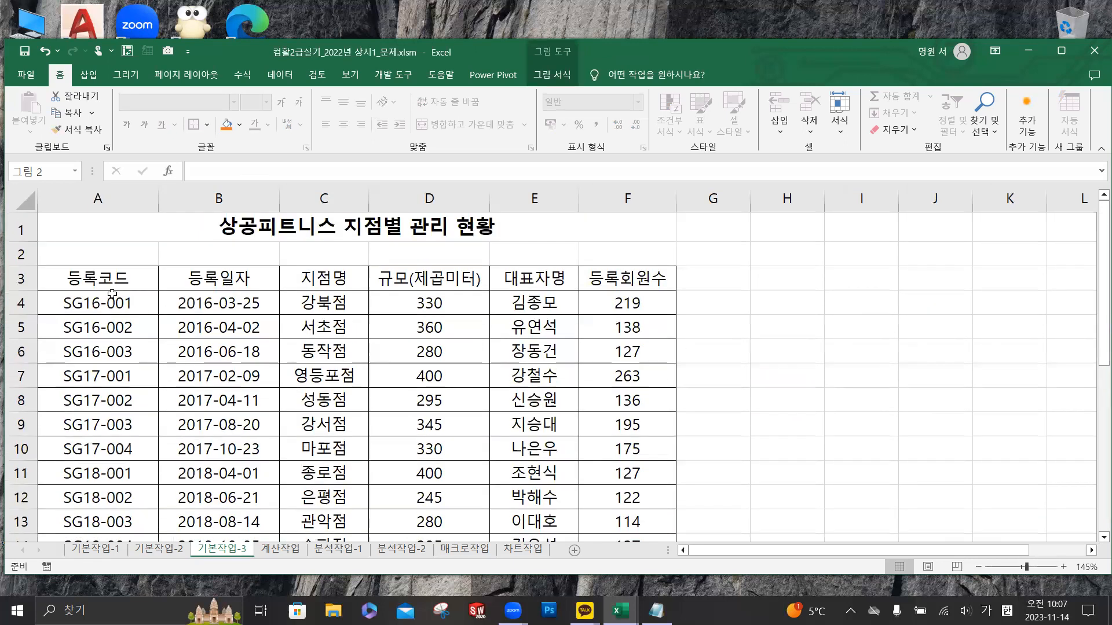
{"action": "left_click", "coordinate": [106, 282]}
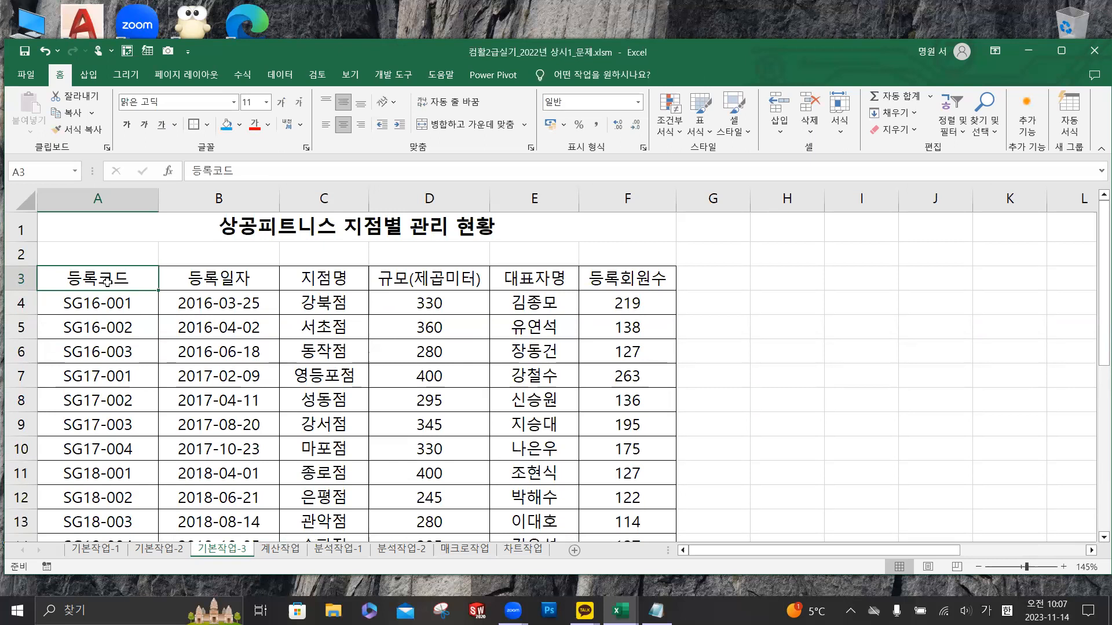
{"action": "key", "text": "ctrl+shift+Right"}
{"action": "key", "text": "ctrl+shift+Down"}
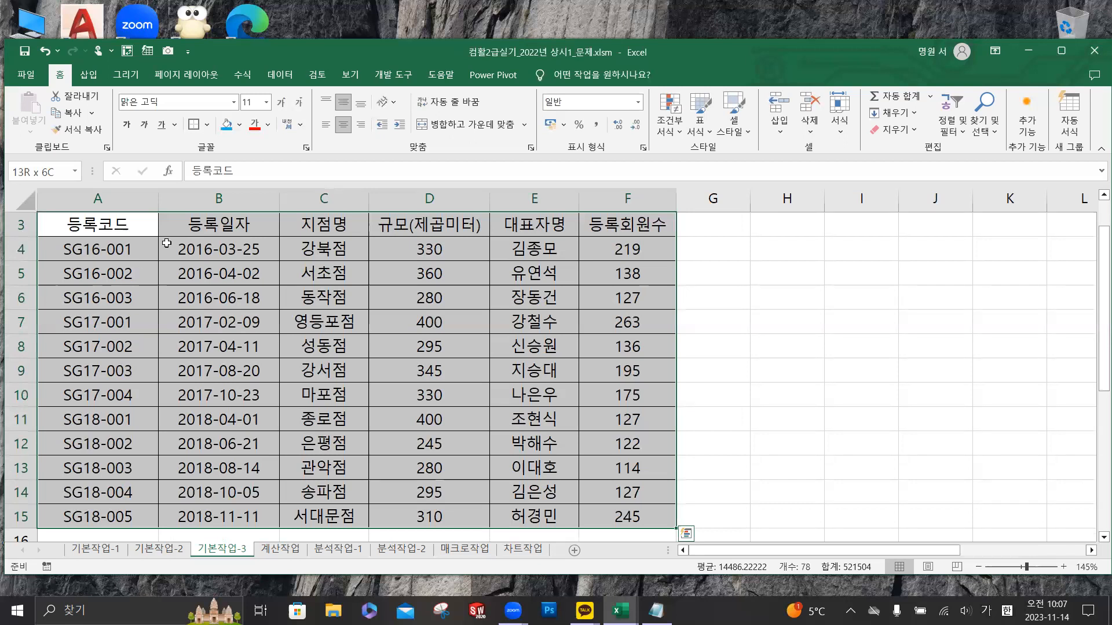
{"action": "left_click", "coordinate": [280, 75]}
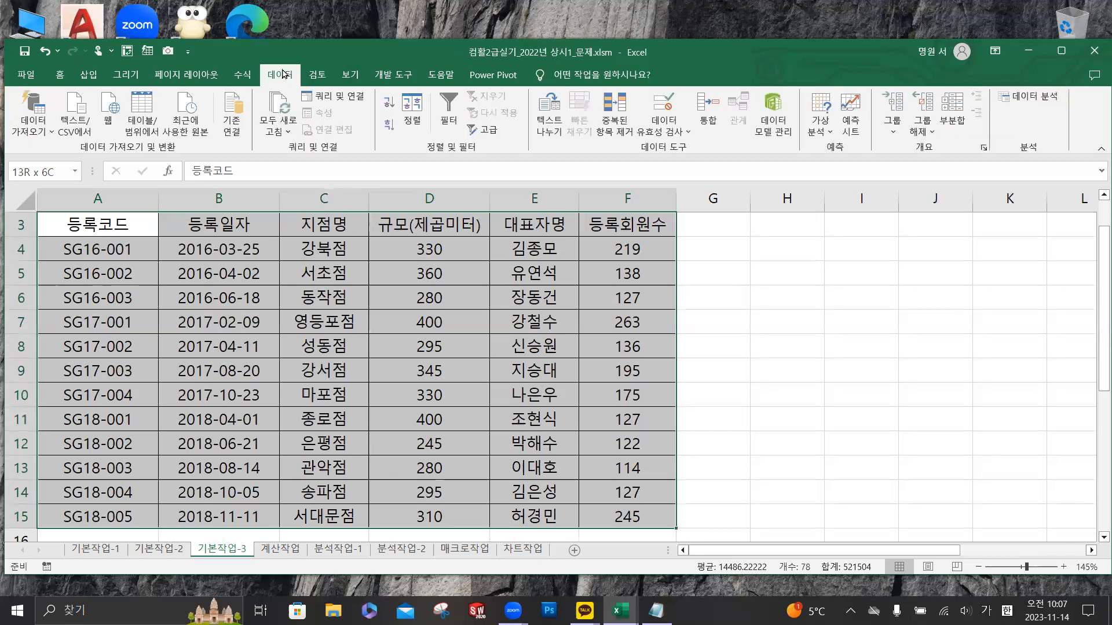
{"action": "left_click", "coordinate": [491, 131]}
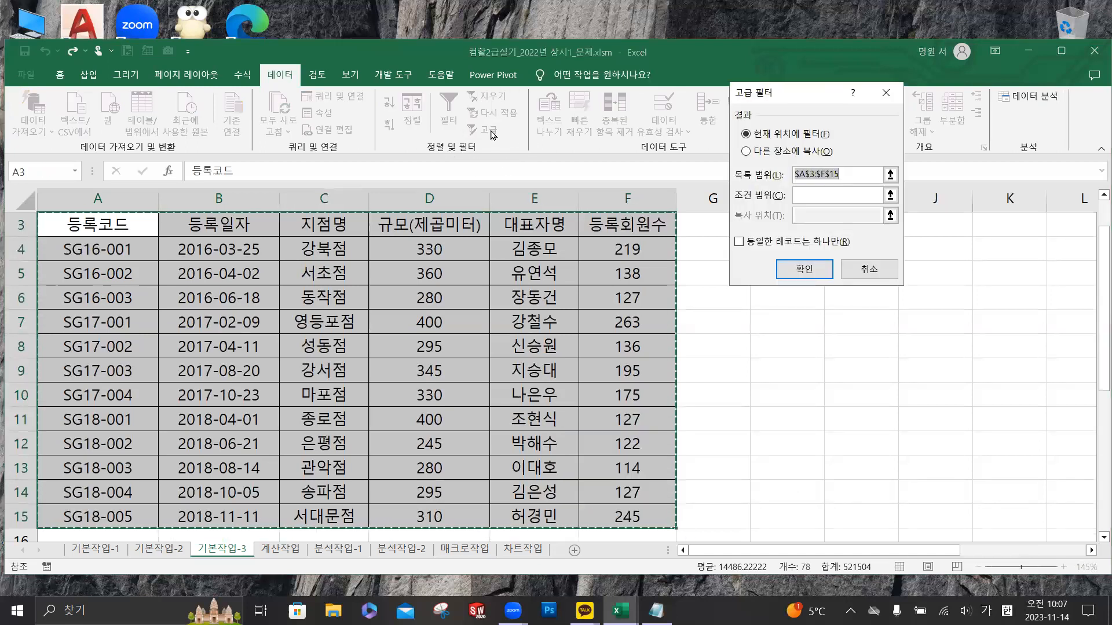
- Run the advanced filter with criteria range A18:B19, copying the results to another location starting at A22
{"action": "left_click", "coordinate": [825, 196]}
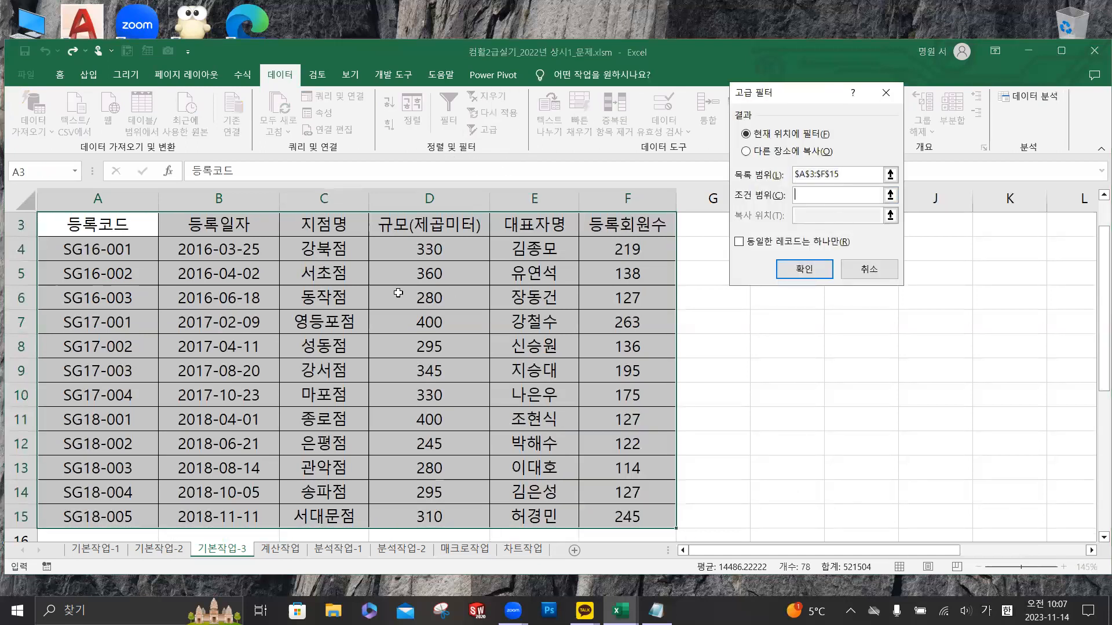
{"action": "scroll", "coordinate": [280, 306], "scroll_direction": "down", "scroll_amount": 3}
{"action": "left_click", "coordinate": [134, 371]}
{"action": "left_click_drag", "start_coordinate": [133, 371], "coordinate": [203, 395]}
{"action": "left_click", "coordinate": [797, 153]}
{"action": "left_click", "coordinate": [815, 210]}
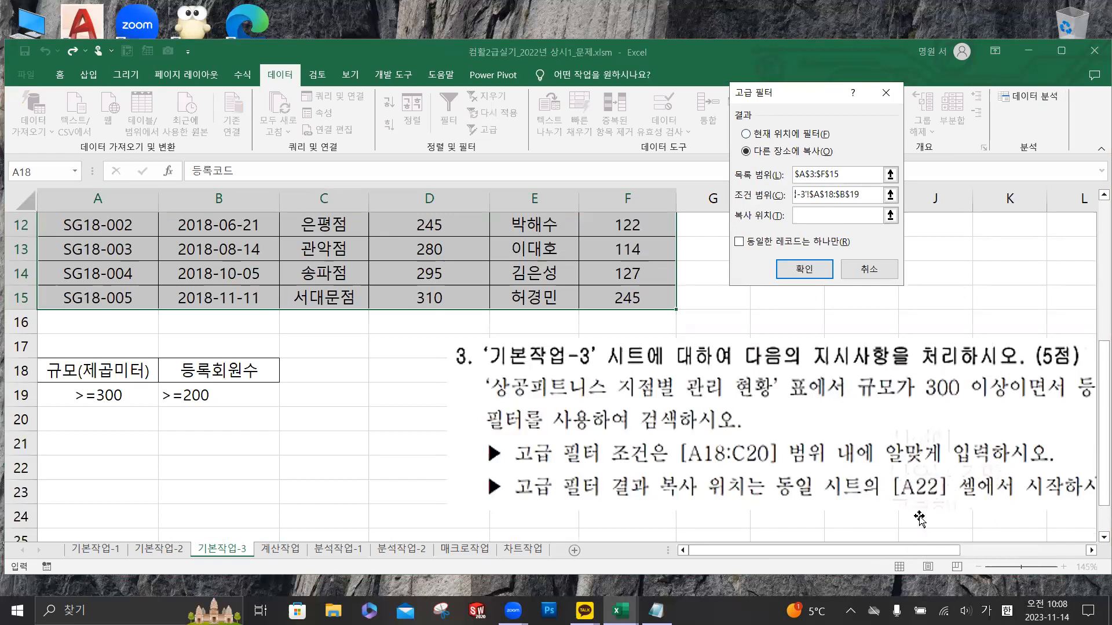
{"action": "left_click", "coordinate": [99, 467]}
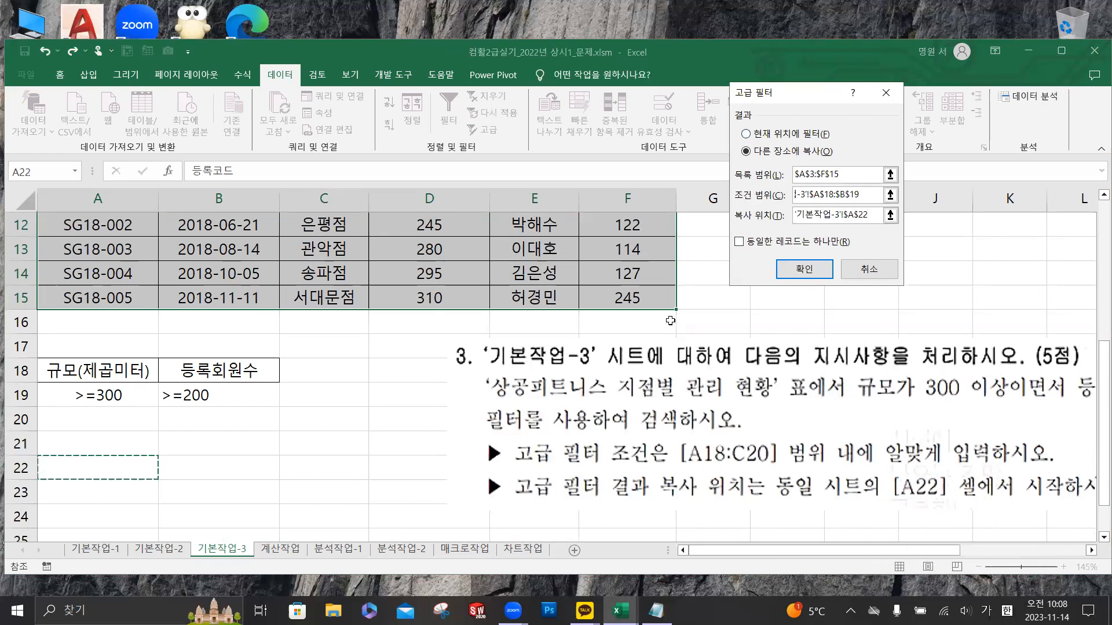
{"action": "left_click", "coordinate": [804, 269]}
- Move the instruction picture up clear of the filter output and select the extracted rows A22:F25 to review them
{"action": "scroll", "coordinate": [399, 295], "scroll_direction": "up", "scroll_amount": 3}
{"action": "scroll", "coordinate": [400, 295], "scroll_direction": "down", "scroll_amount": 5}
{"action": "left_click_drag", "start_coordinate": [613, 328], "coordinate": [662, 257]}
{"action": "left_click_drag", "start_coordinate": [123, 396], "coordinate": [591, 468]}
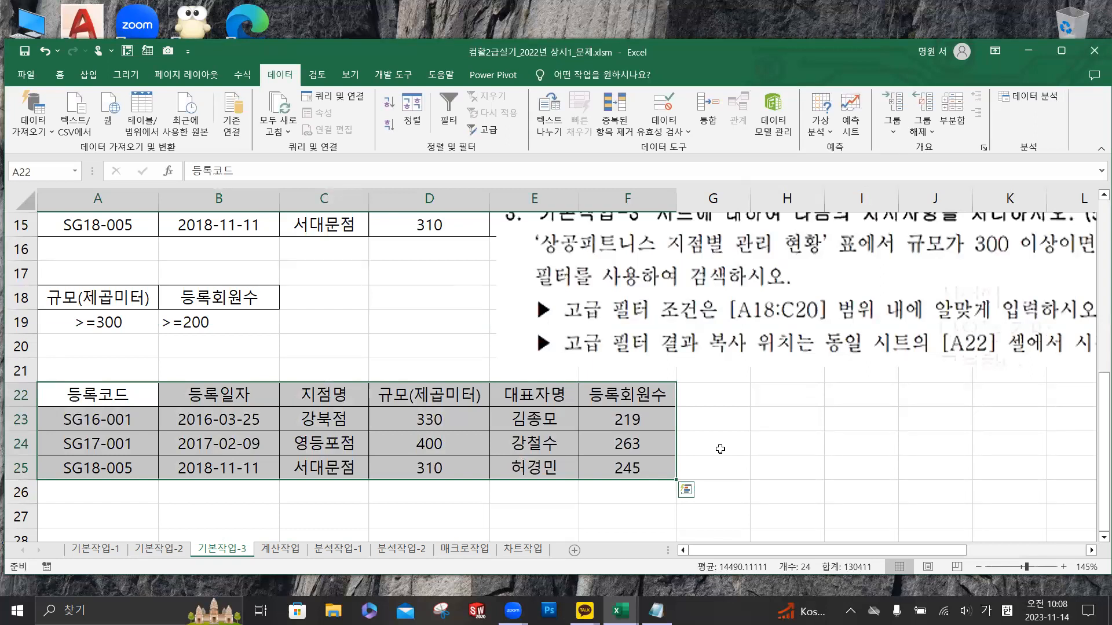
- On the 분석작업-1 sheet, nudge the instruction picture aside and define the name 순이익률 for cell B17
{"action": "left_click", "coordinate": [355, 550]}
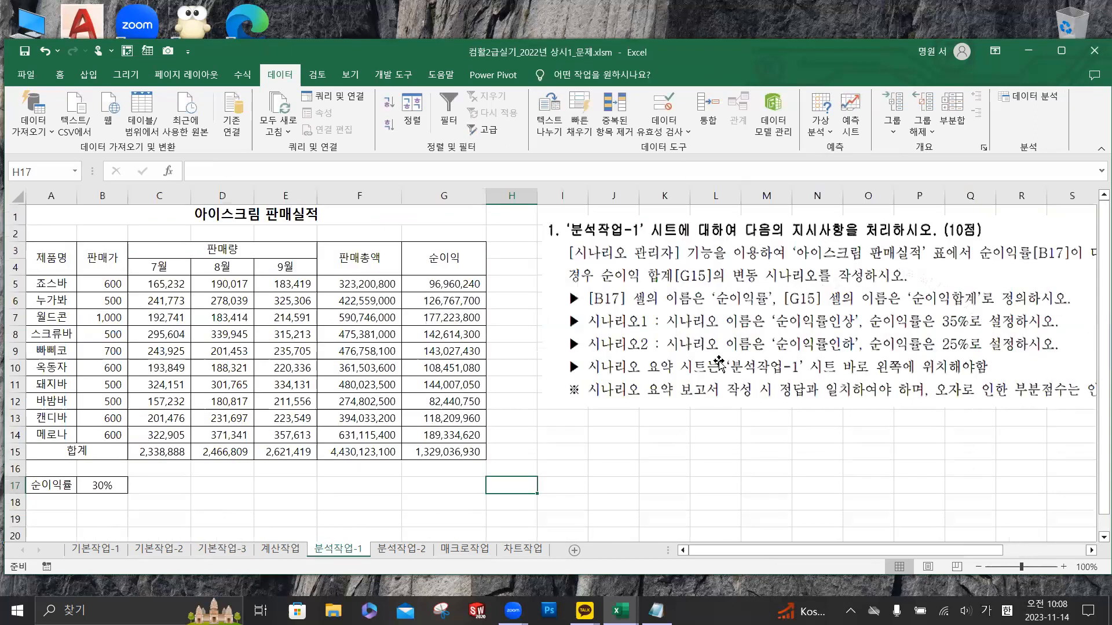
{"action": "left_click_drag", "start_coordinate": [718, 363], "coordinate": [694, 365]}
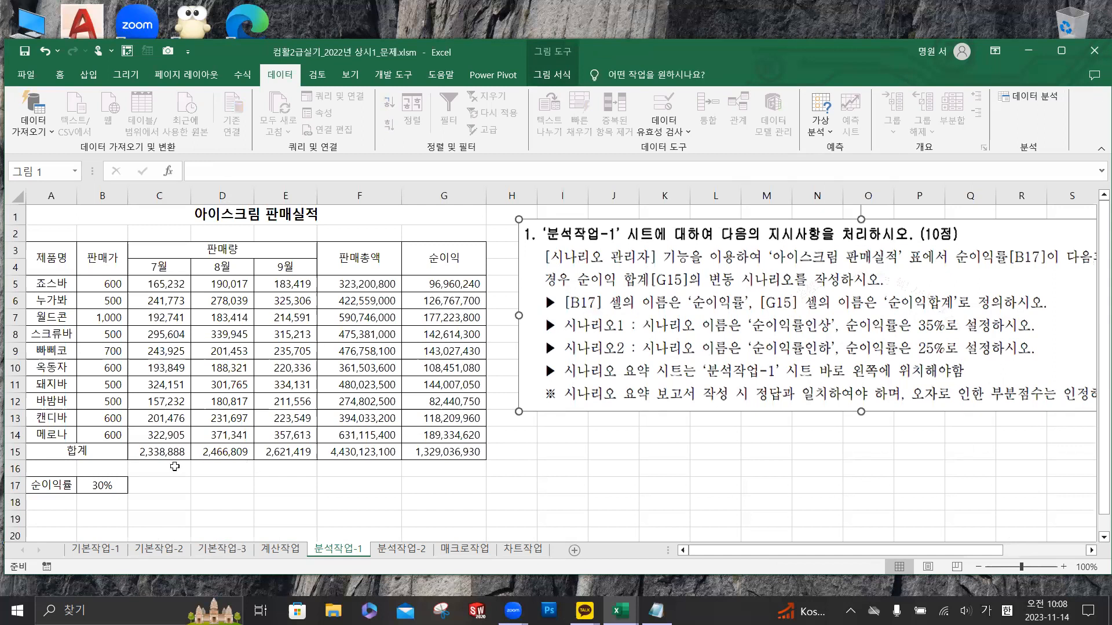
{"action": "left_click", "coordinate": [106, 486]}
{"action": "key", "text": "ctrl"}
{"action": "key", "text": "ctrl"}
{"action": "key", "text": "ctrl"}
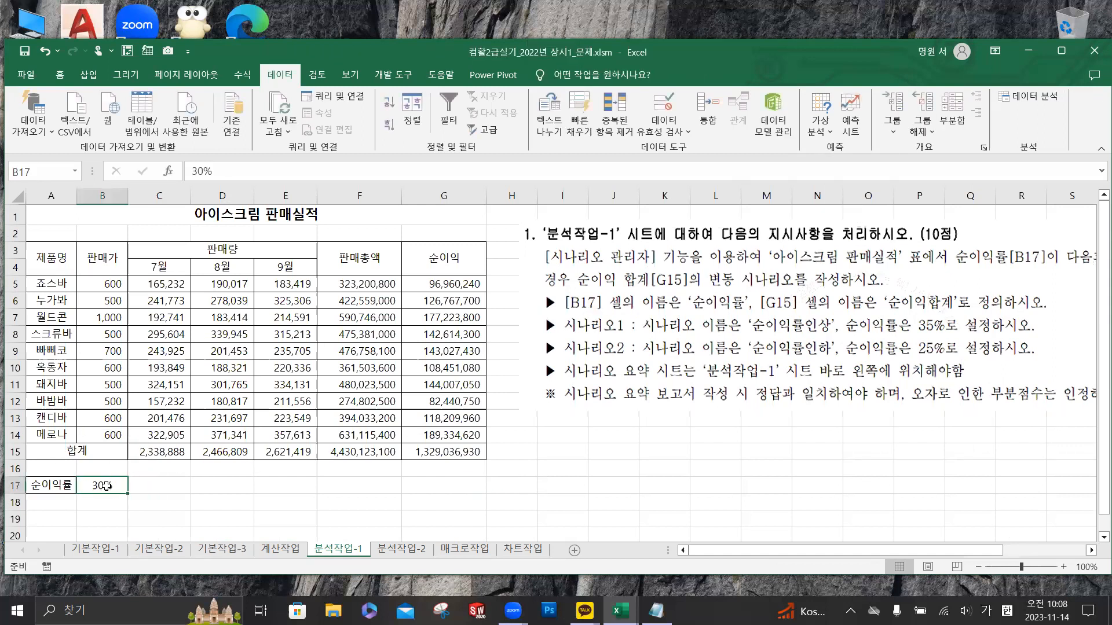
{"action": "key", "text": "ctrl"}
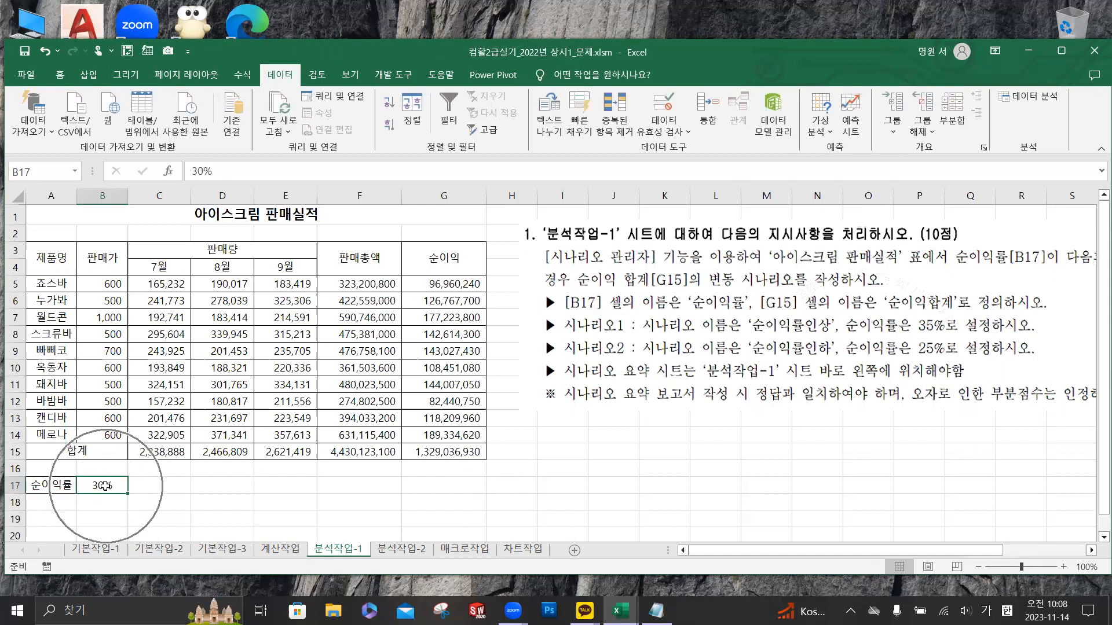
{"action": "left_click", "coordinate": [50, 172]}
{"action": "key", "text": "ctrl"}
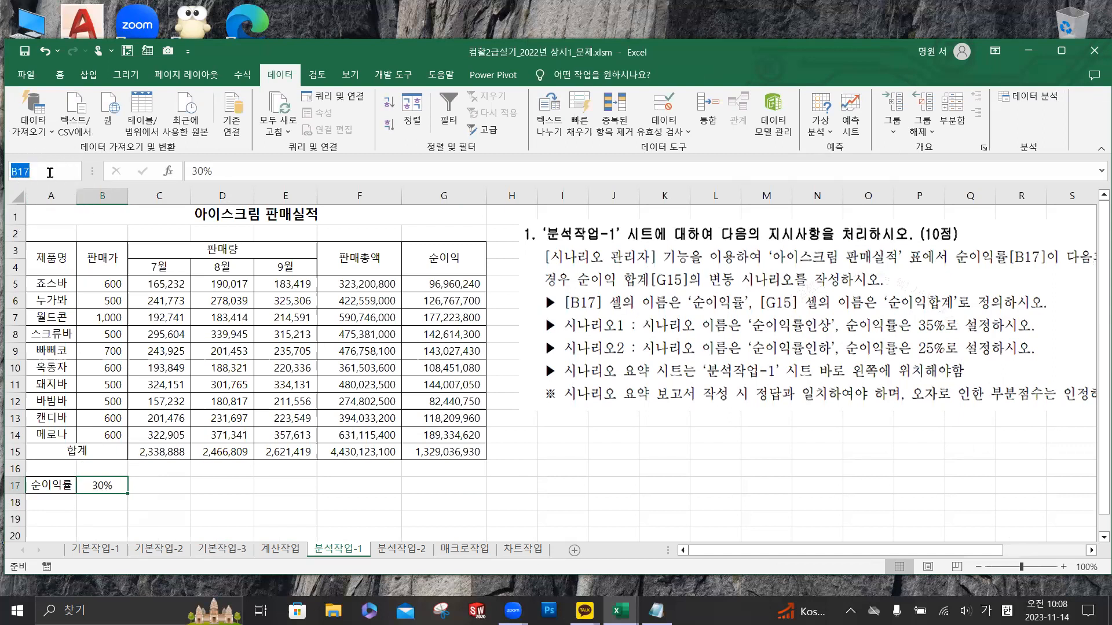
{"action": "type", "text": "순이익률"}
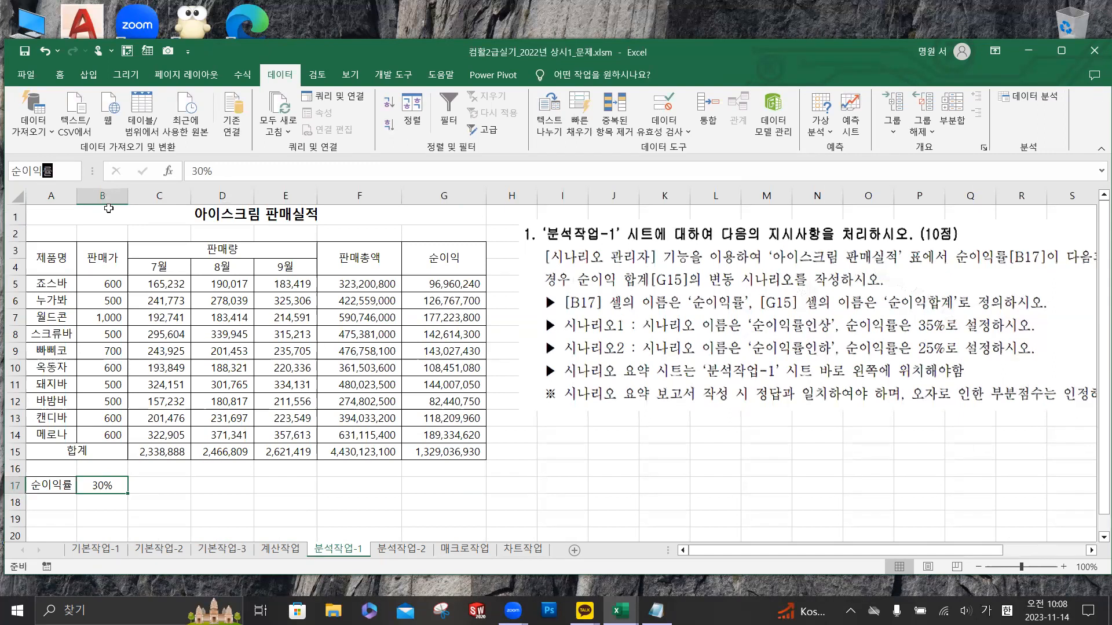
{"action": "key", "text": "Return"}
- Define the name 순이익합계 for cell G15
{"action": "left_click", "coordinate": [475, 455]}
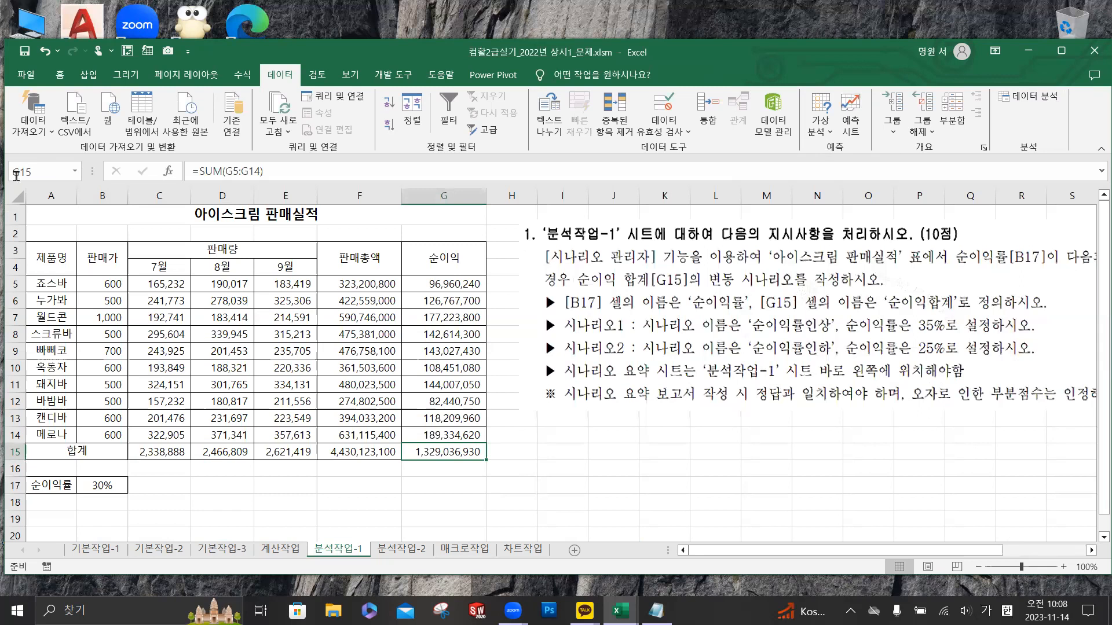
{"action": "left_click", "coordinate": [42, 176]}
{"action": "type", "text": "순이익합계"}
{"action": "key", "text": "Return"}
- Move the instruction picture to read its full scenario requirements, and put it back beside the sales table
{"action": "left_click_drag", "start_coordinate": [992, 276], "coordinate": [945, 285]}
{"action": "left_click_drag", "start_coordinate": [771, 285], "coordinate": [699, 287]}
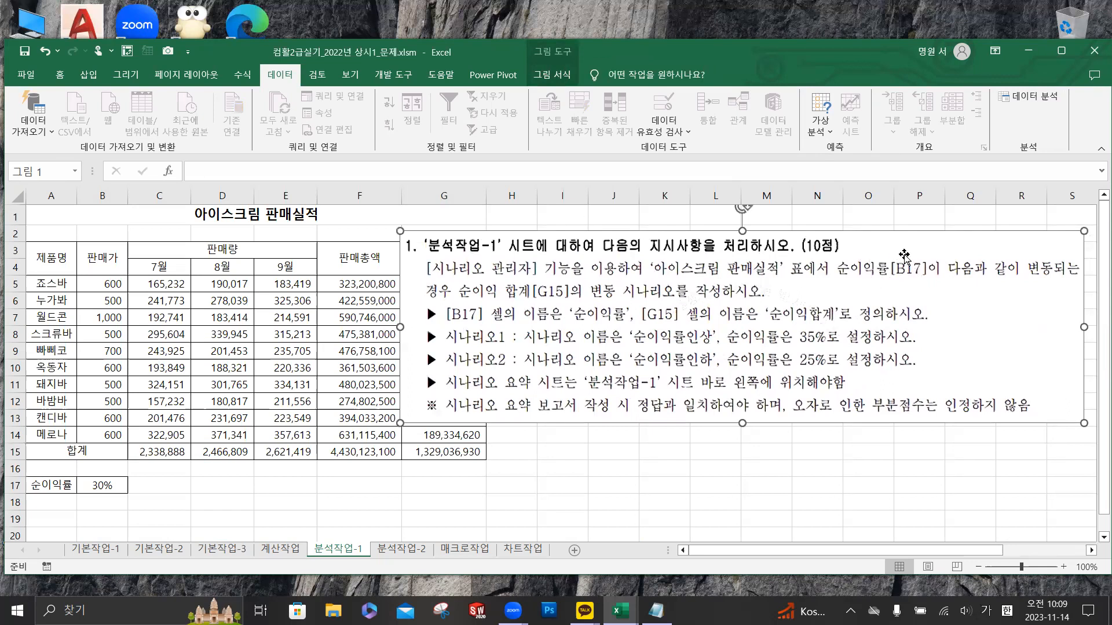
{"action": "left_click_drag", "start_coordinate": [785, 301], "coordinate": [873, 282]}
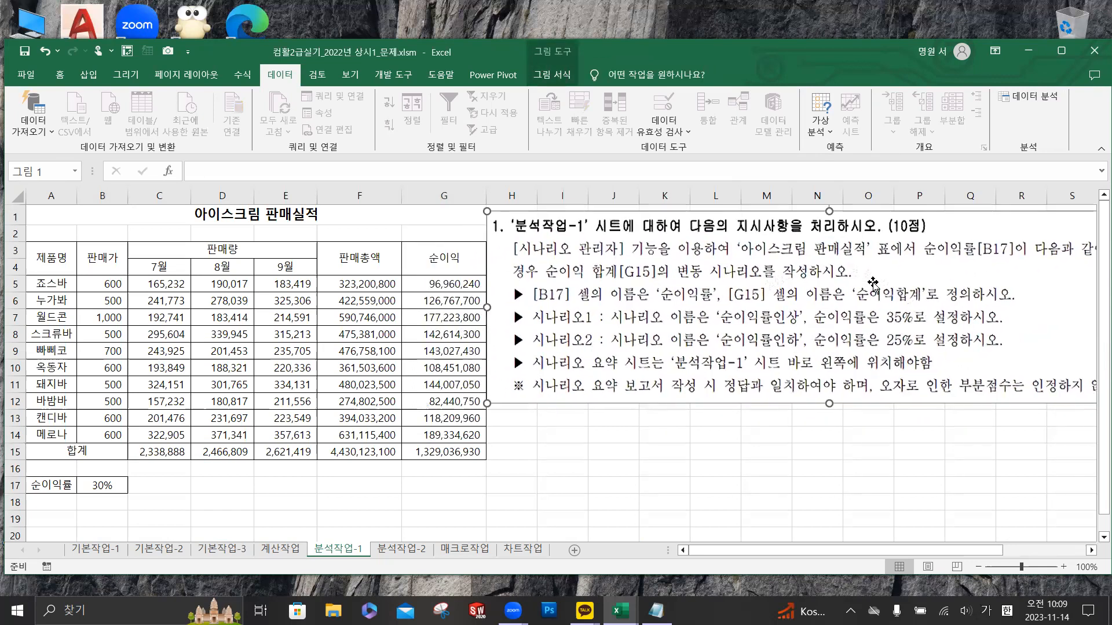
- In Scenario Manager, define the scenario 순이익률인상 with changing cell B17 and a 순이익률 value of 35%
{"action": "left_click", "coordinate": [104, 484]}
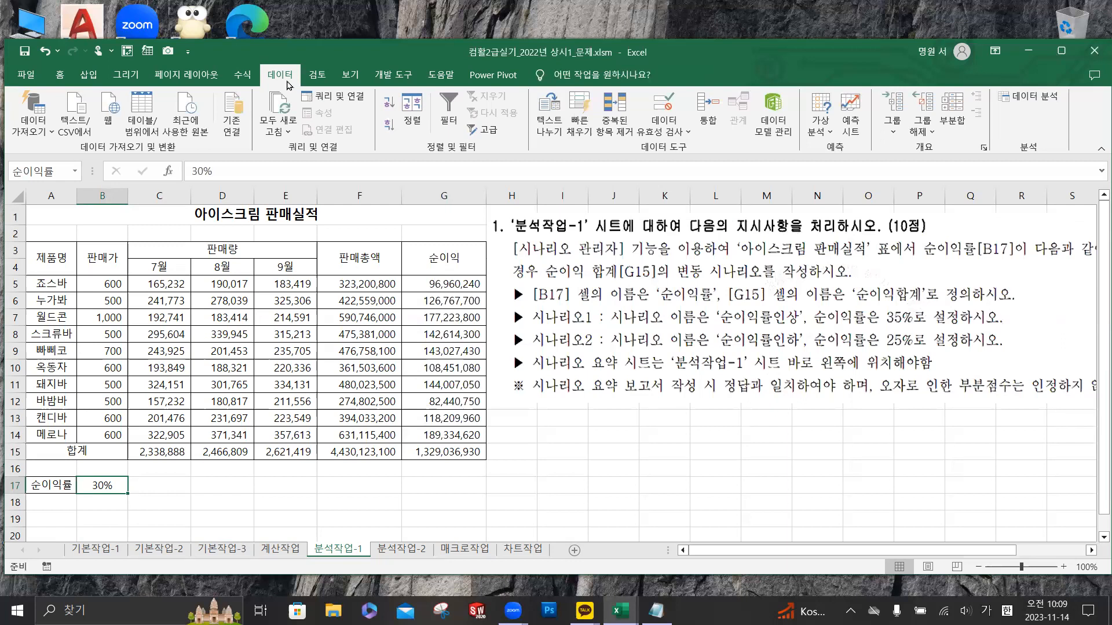
{"action": "left_click", "coordinate": [820, 134]}
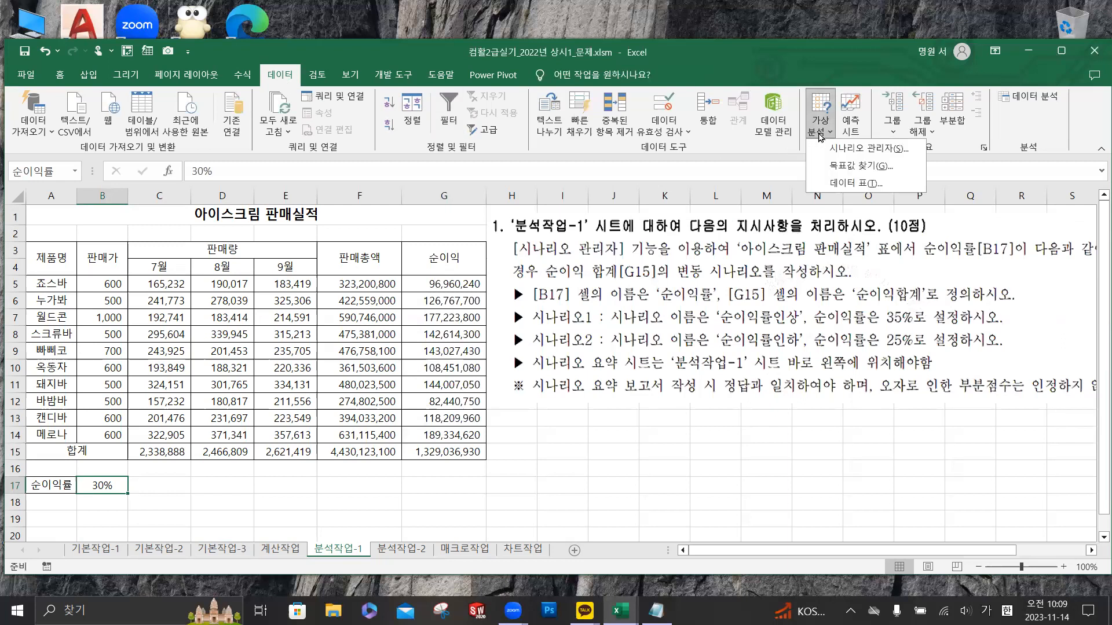
{"action": "left_click", "coordinate": [857, 150]}
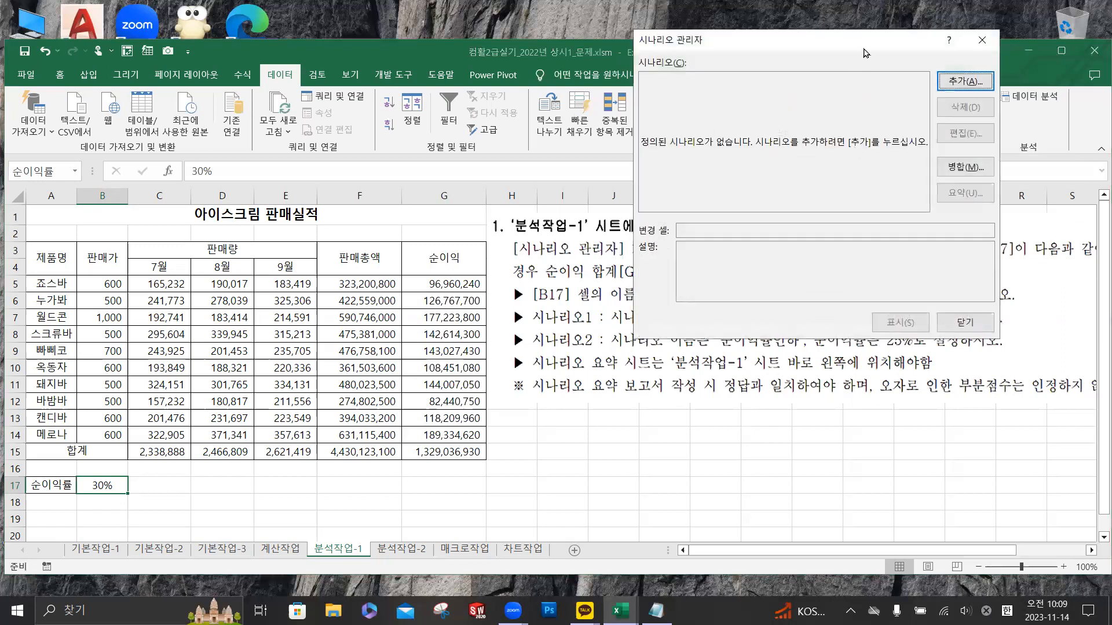
{"action": "left_click_drag", "start_coordinate": [863, 43], "coordinate": [355, 109]}
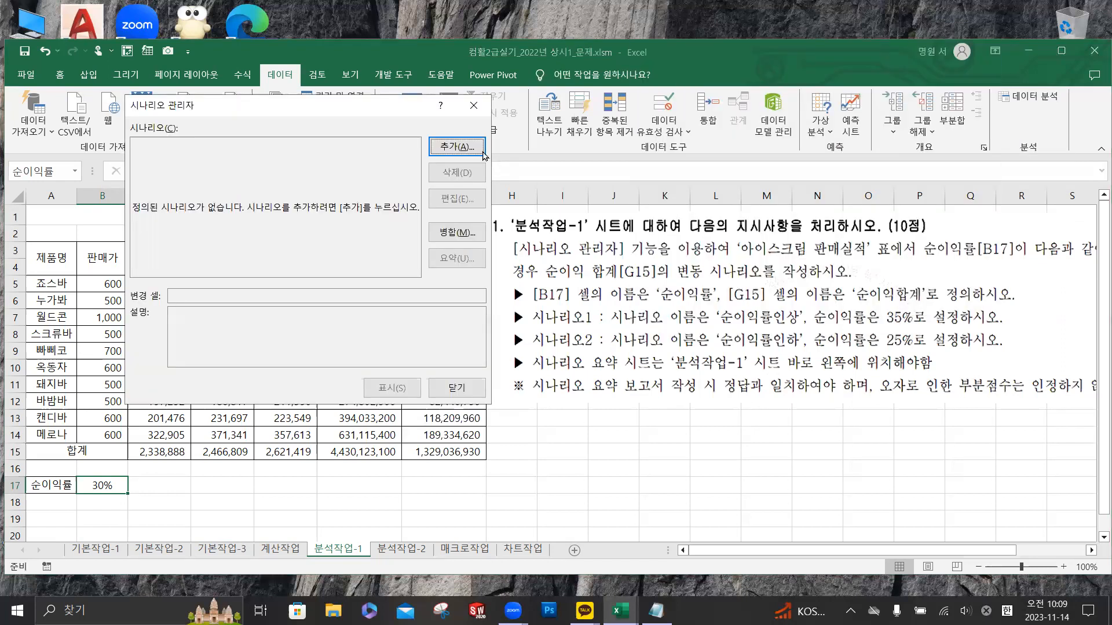
{"action": "left_click", "coordinate": [469, 148]}
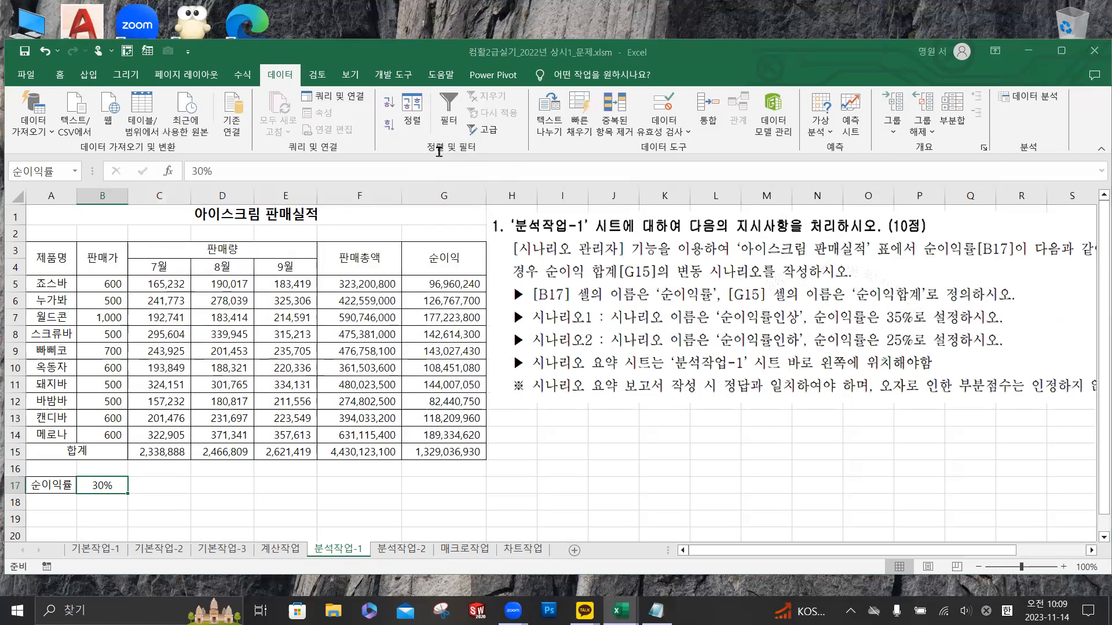
{"action": "type", "text": "순이익률"}
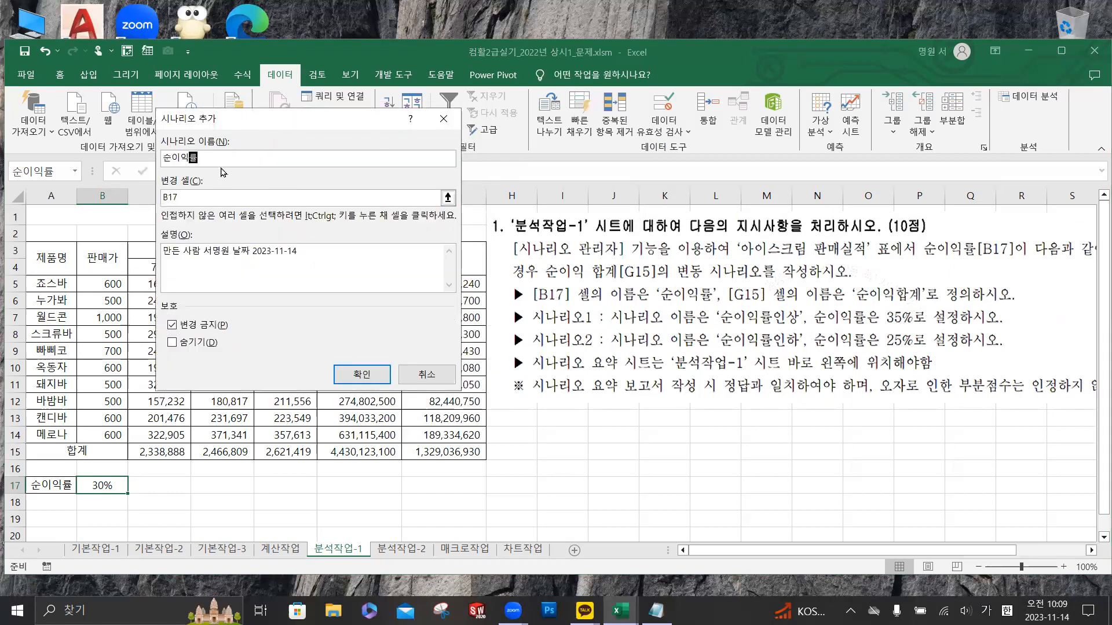
{"action": "type", "text": "인상"}
{"action": "left_click", "coordinate": [371, 375]}
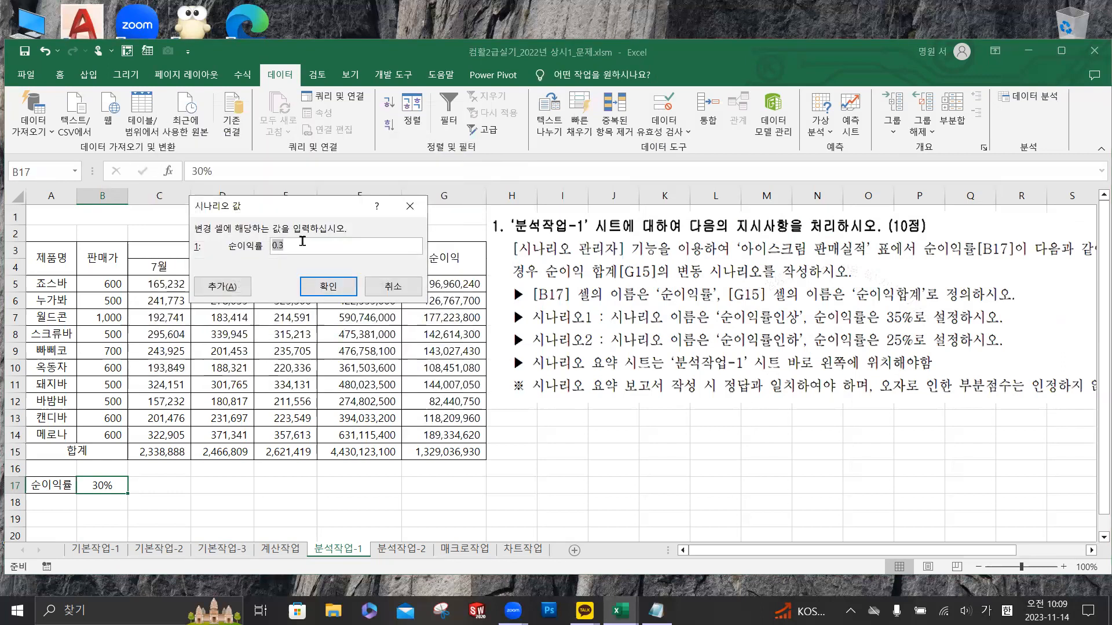
{"action": "type", "text": "35"}
{"action": "key", "text": "super+plus"}
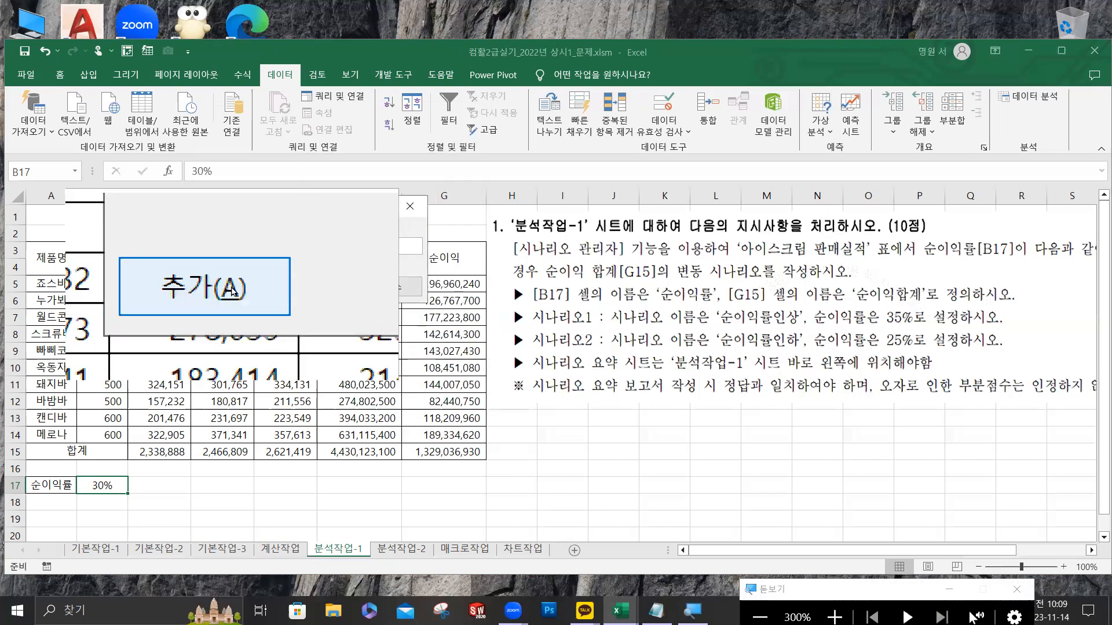
- Add a second scenario named 순이익률인하 for B17 with a 순이익률 value of 25%
{"action": "left_click", "coordinate": [231, 291]}
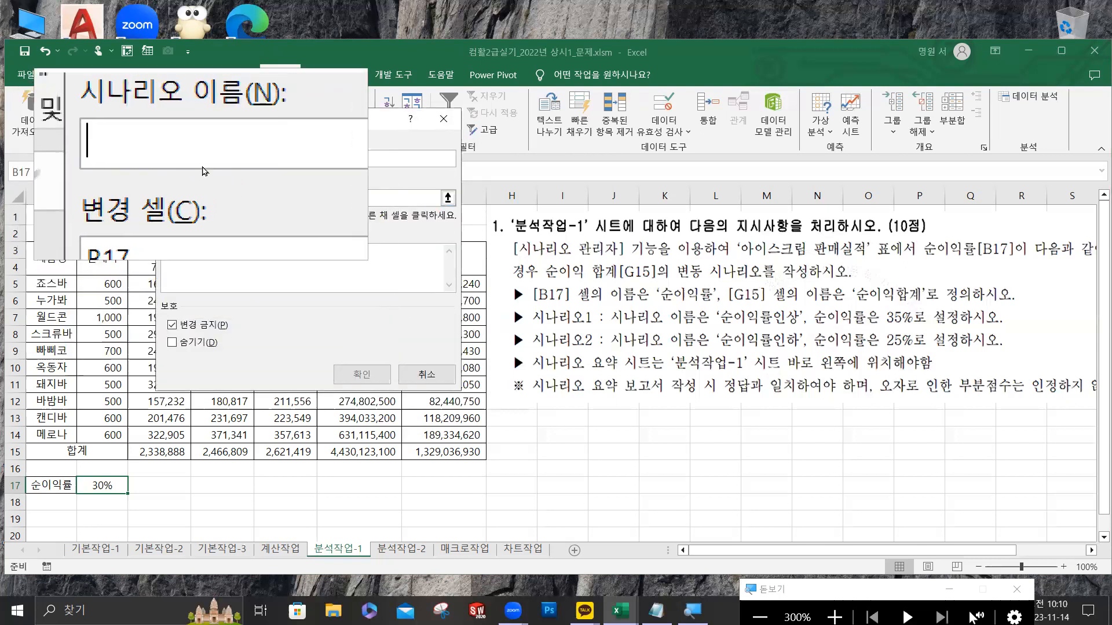
{"action": "type", "text": "순이익률"}
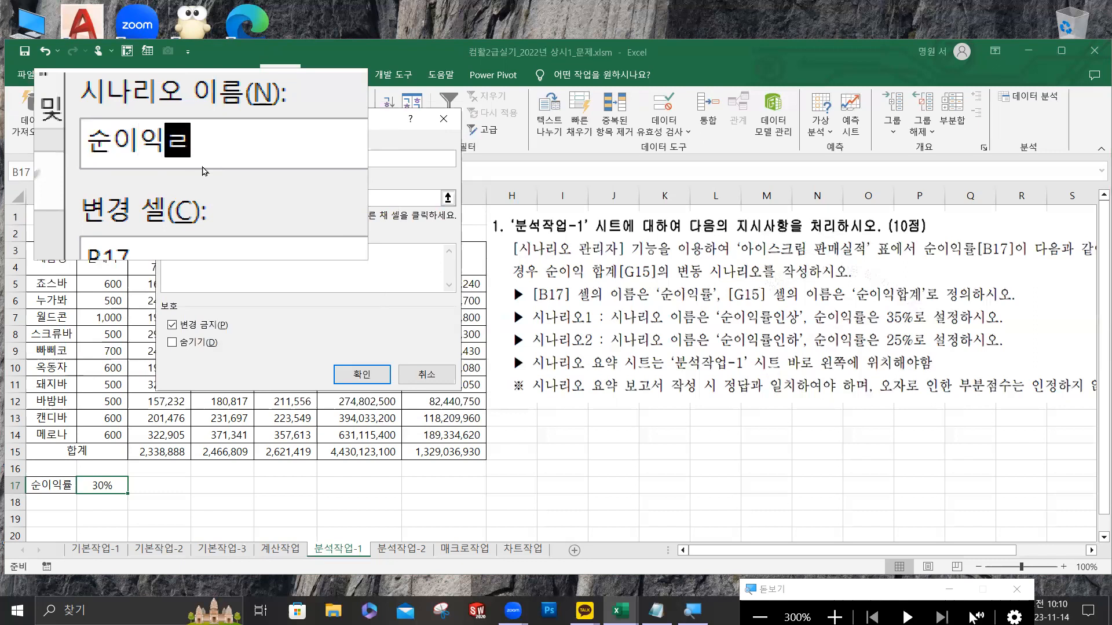
{"action": "type", "text": "인하"}
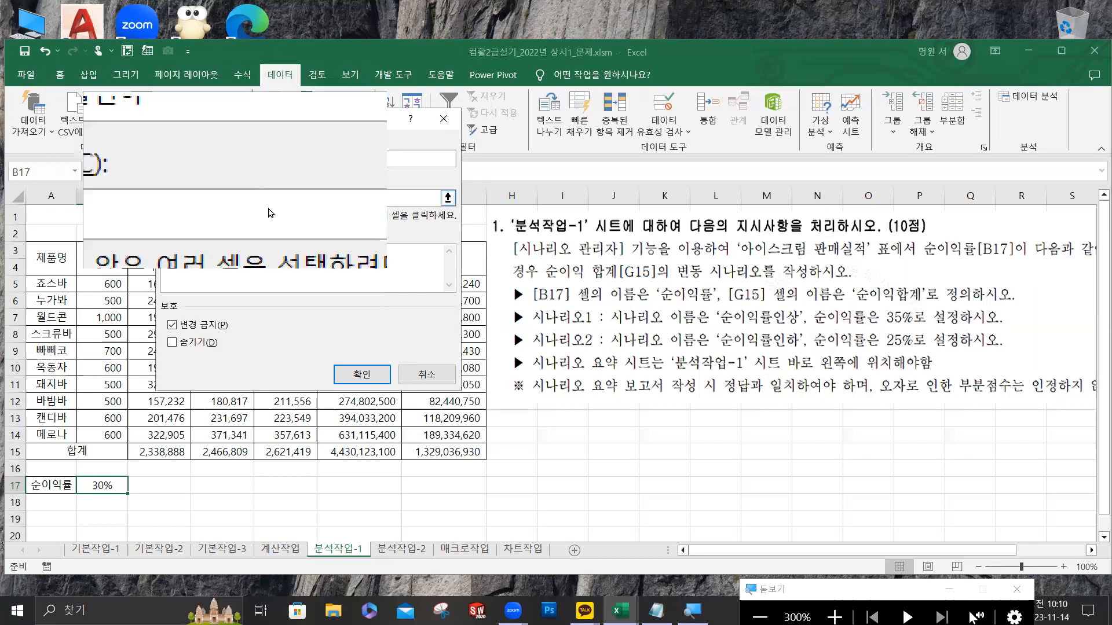
{"action": "left_click", "coordinate": [372, 382]}
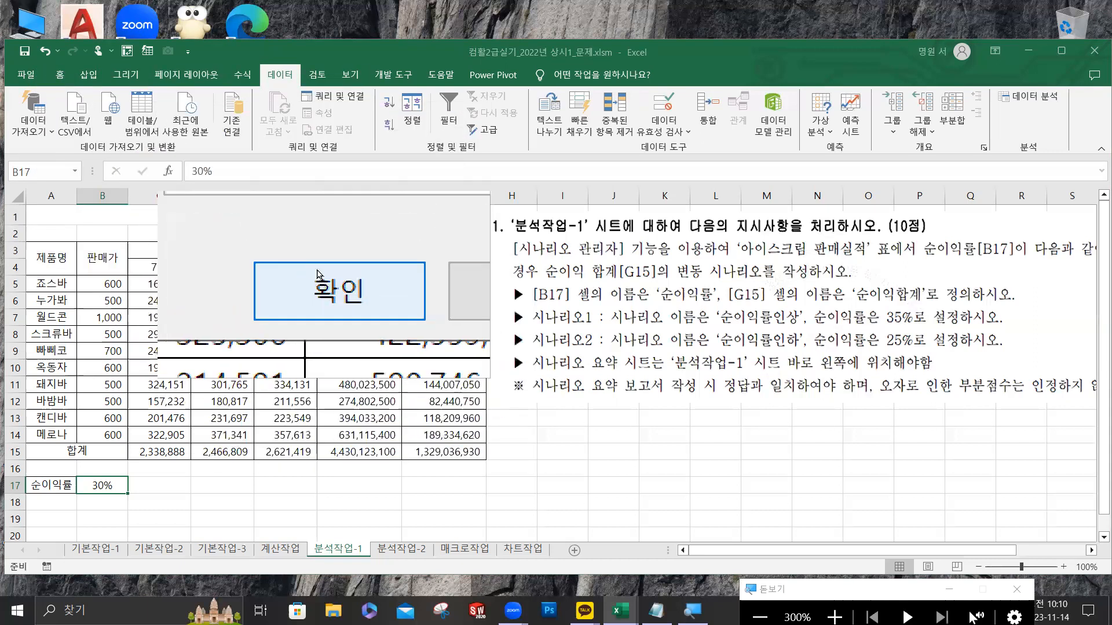
{"action": "type", "text": "25%"}
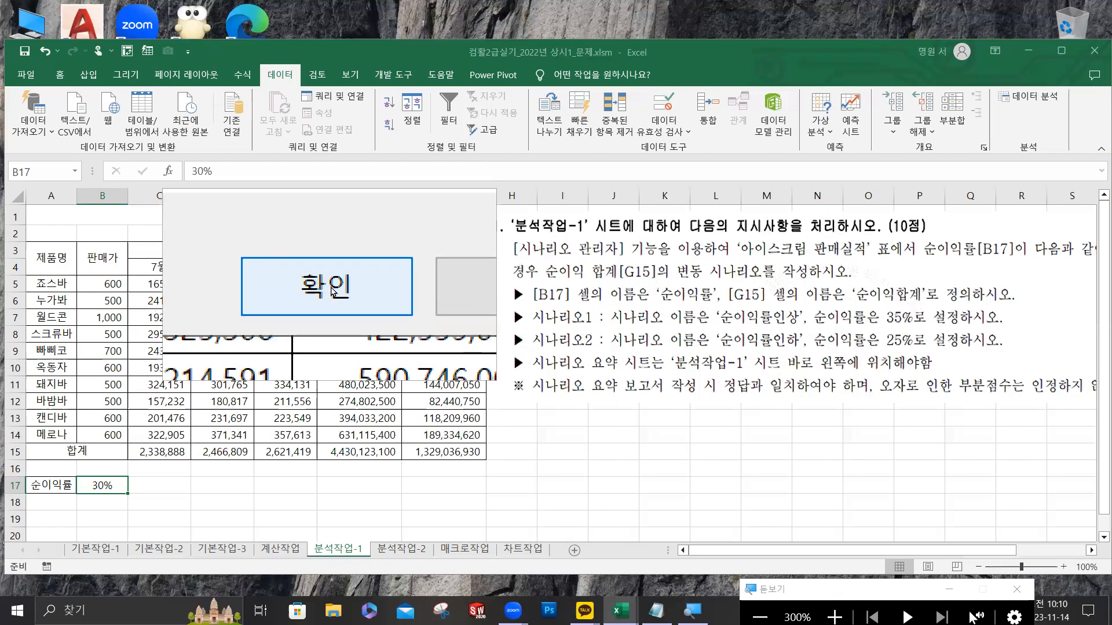
{"action": "left_click", "coordinate": [318, 290]}
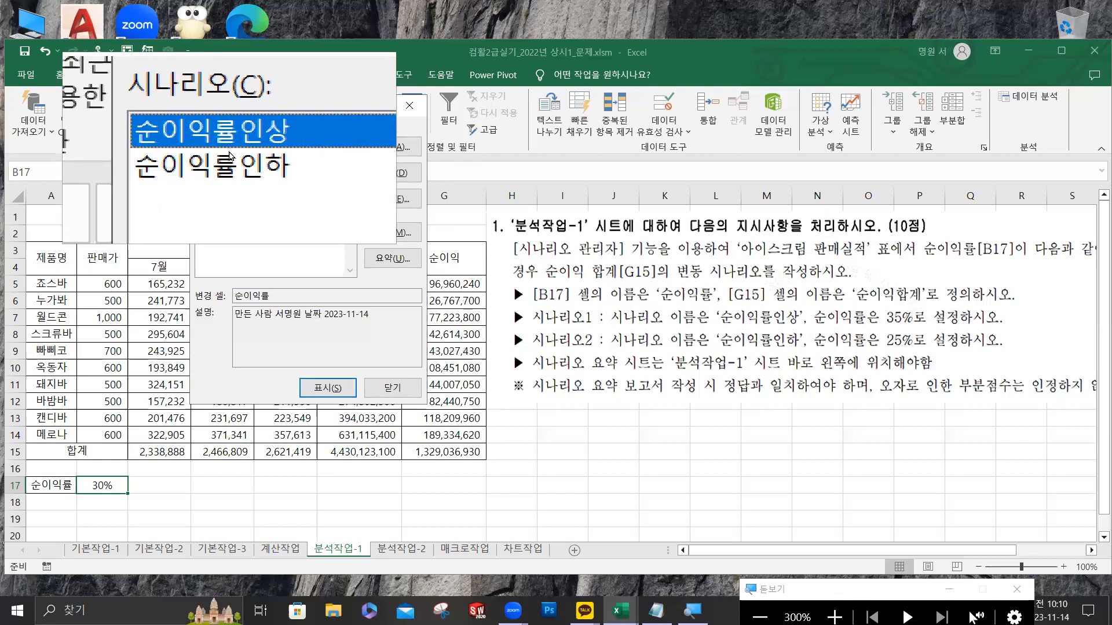
- Generate the scenario summary report with G15 as the result cell, and enlarge the new sheet to read it
{"action": "left_click", "coordinate": [404, 262]}
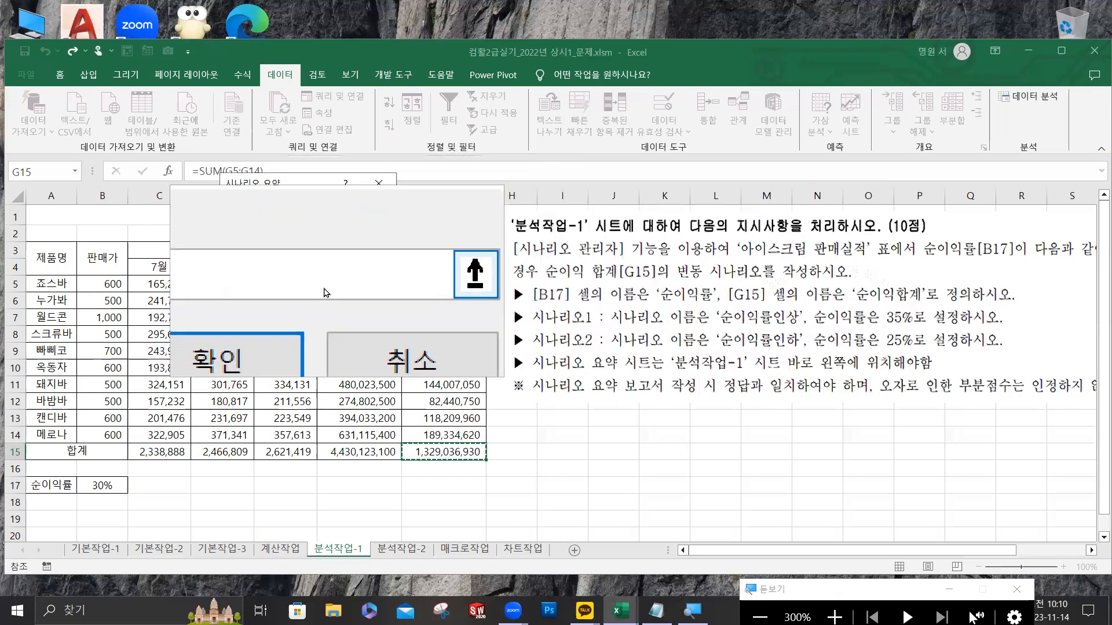
{"action": "left_click", "coordinate": [293, 319]}
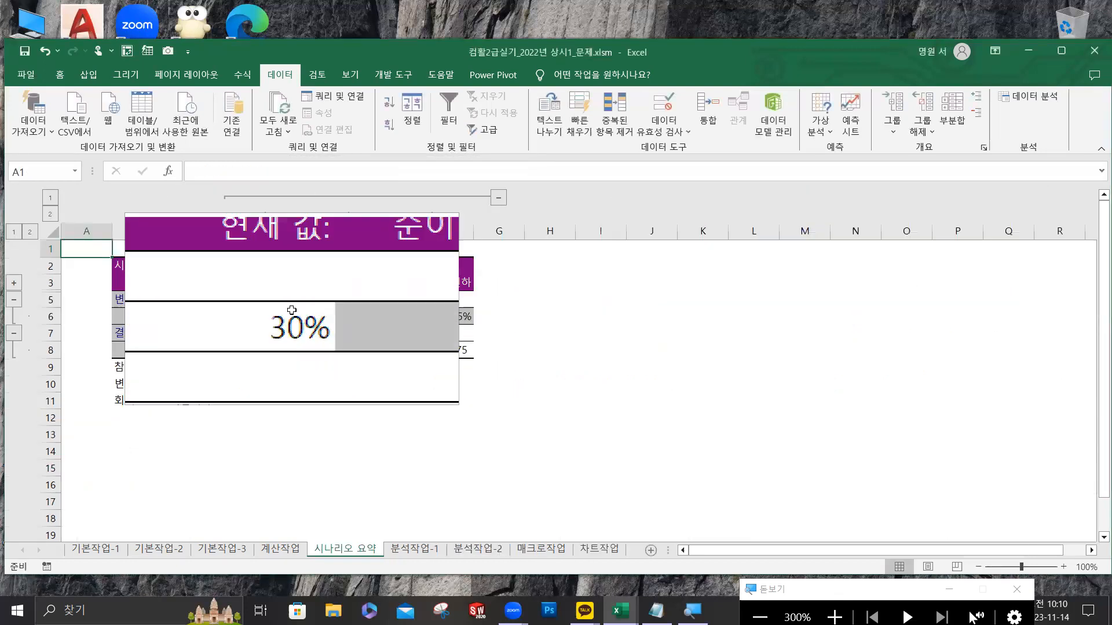
{"action": "key", "text": "super+Escape"}
{"action": "scroll", "coordinate": [291, 312], "scroll_direction": "up", "scroll_amount": 2}
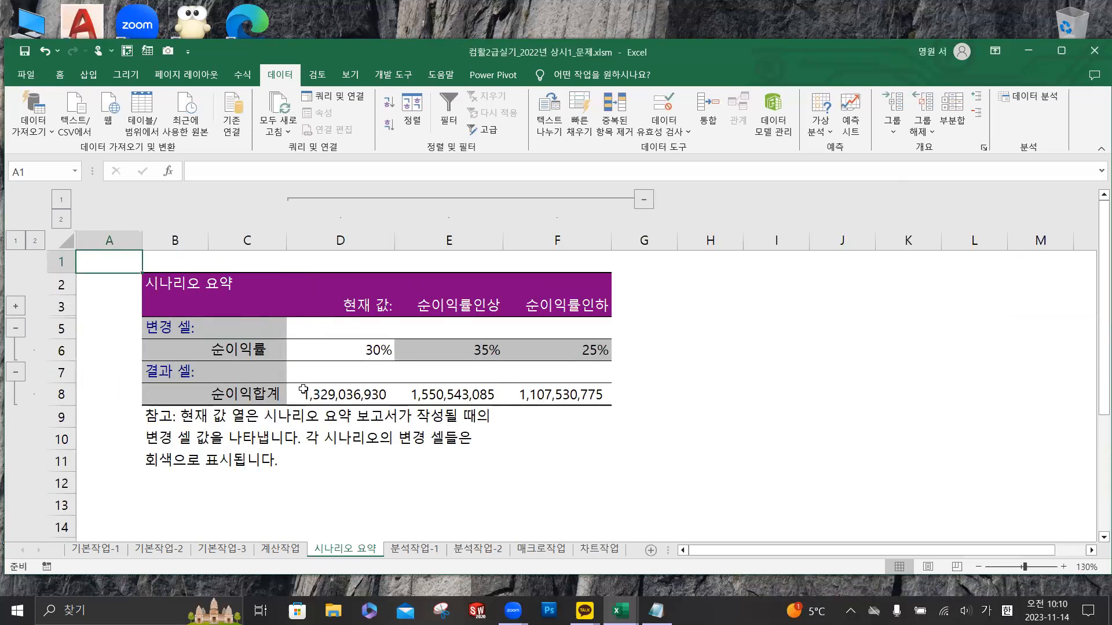
- Review the scenario summary's 순이익률 and 순이익합계 values for the current case and both scenarios
{"action": "left_click", "coordinate": [357, 355]}
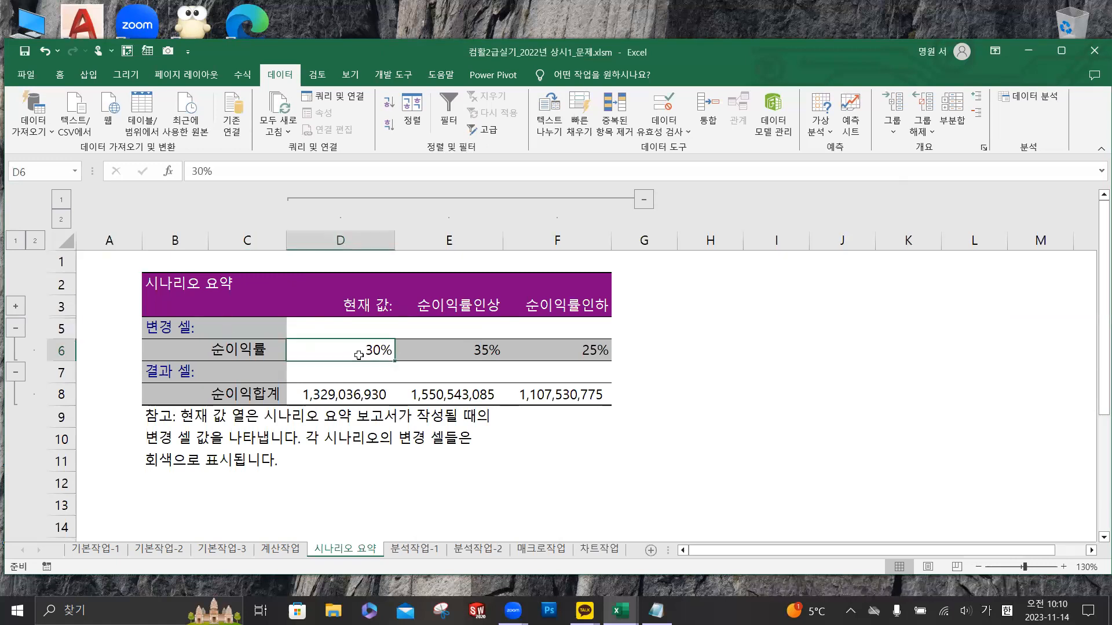
{"action": "left_click", "coordinate": [483, 358]}
{"action": "left_click", "coordinate": [474, 389]}
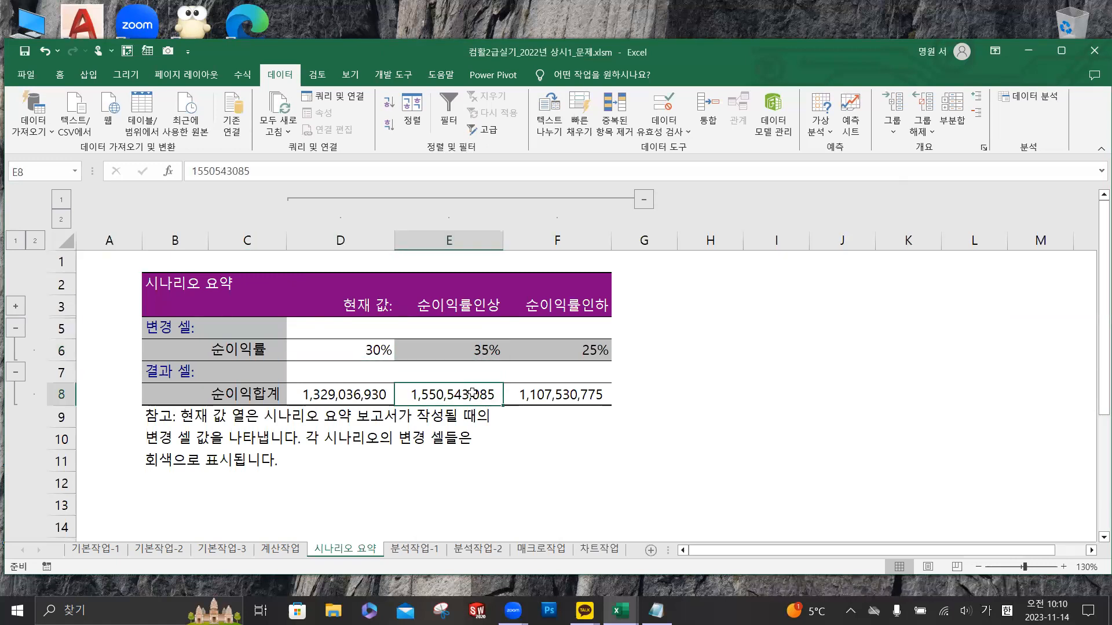
{"action": "left_click", "coordinate": [562, 351]}
{"action": "left_click", "coordinate": [573, 394]}
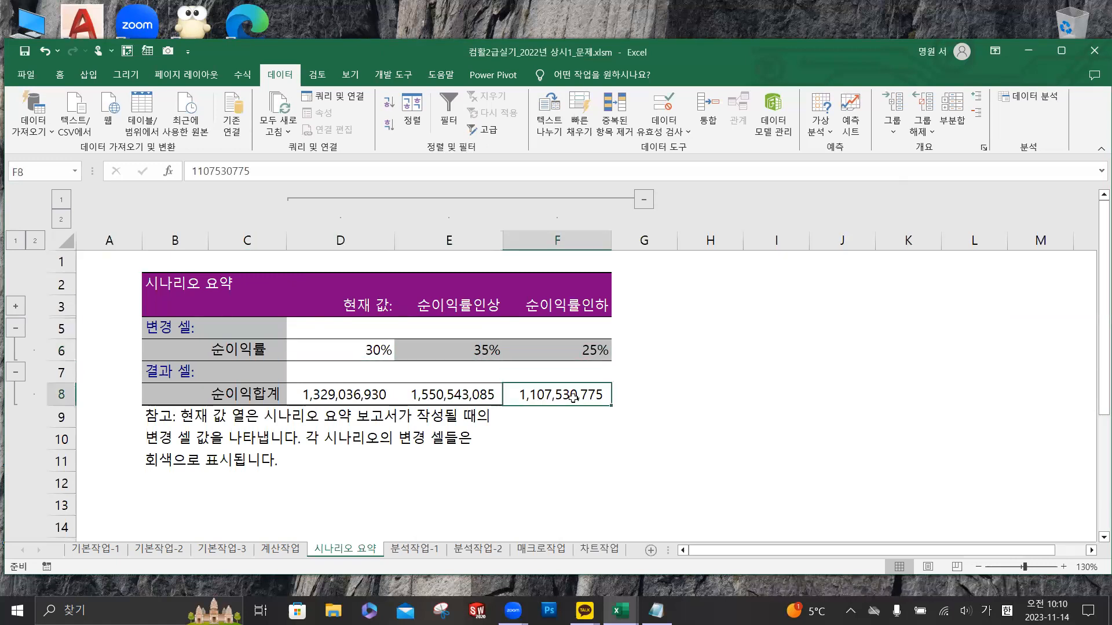
{"action": "left_click_drag", "start_coordinate": [333, 399], "coordinate": [557, 399]}
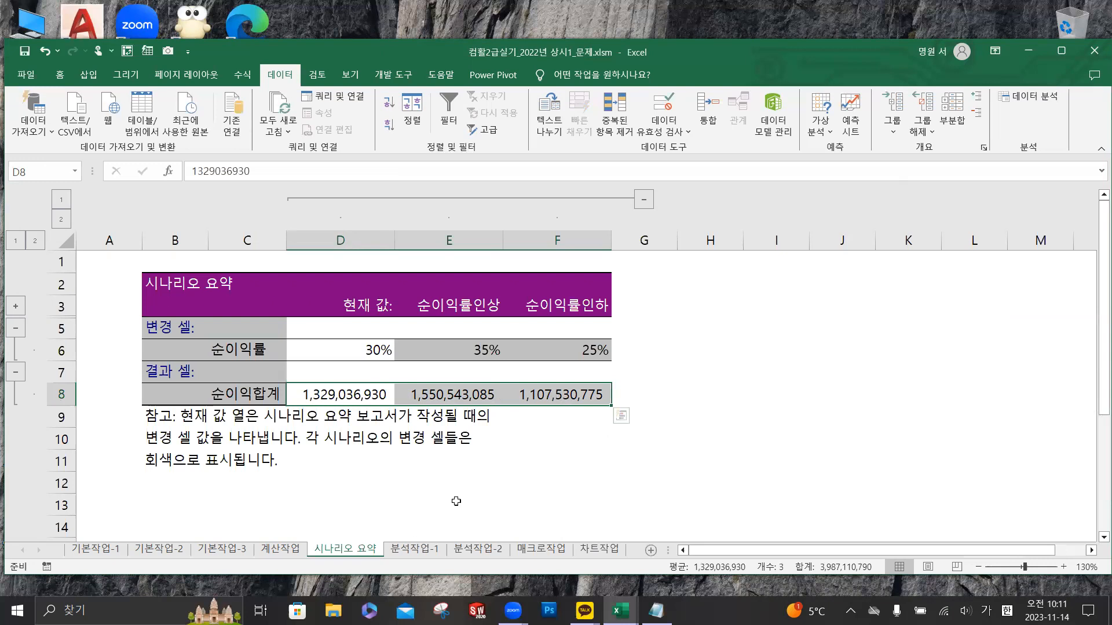
- On the 분석작업-2 sheet, move the instruction picture below the sales table, enlarge the view, and inspect the formula in F5
{"action": "left_click", "coordinate": [478, 548]}
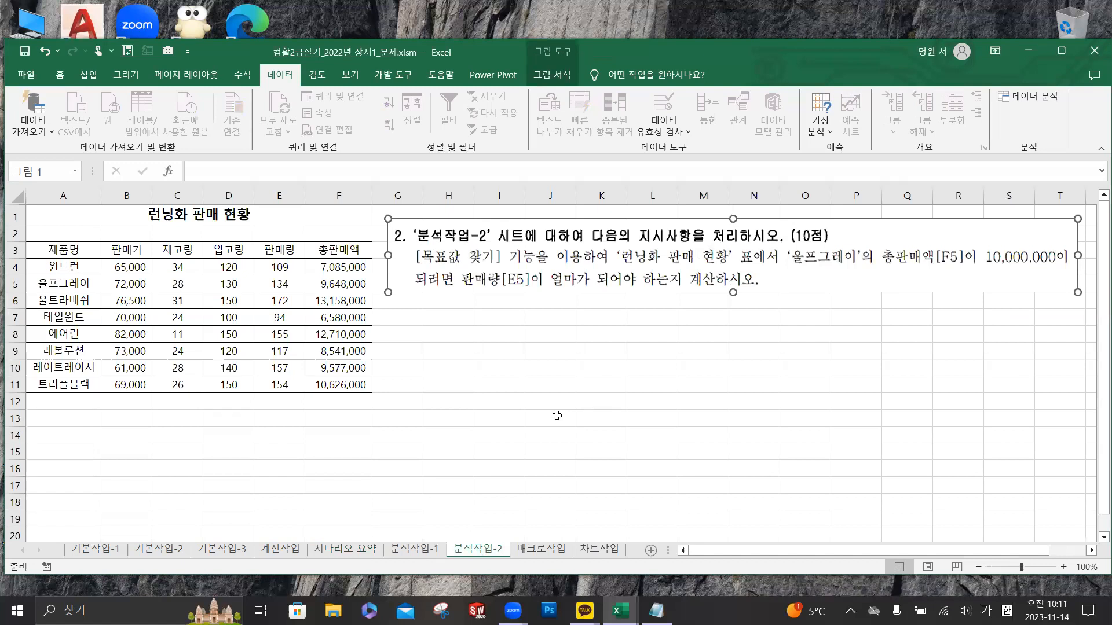
{"action": "left_click_drag", "start_coordinate": [524, 284], "coordinate": [179, 467]}
{"action": "scroll", "coordinate": [171, 360], "scroll_direction": "up", "scroll_amount": 1, "text": "ctrl"}
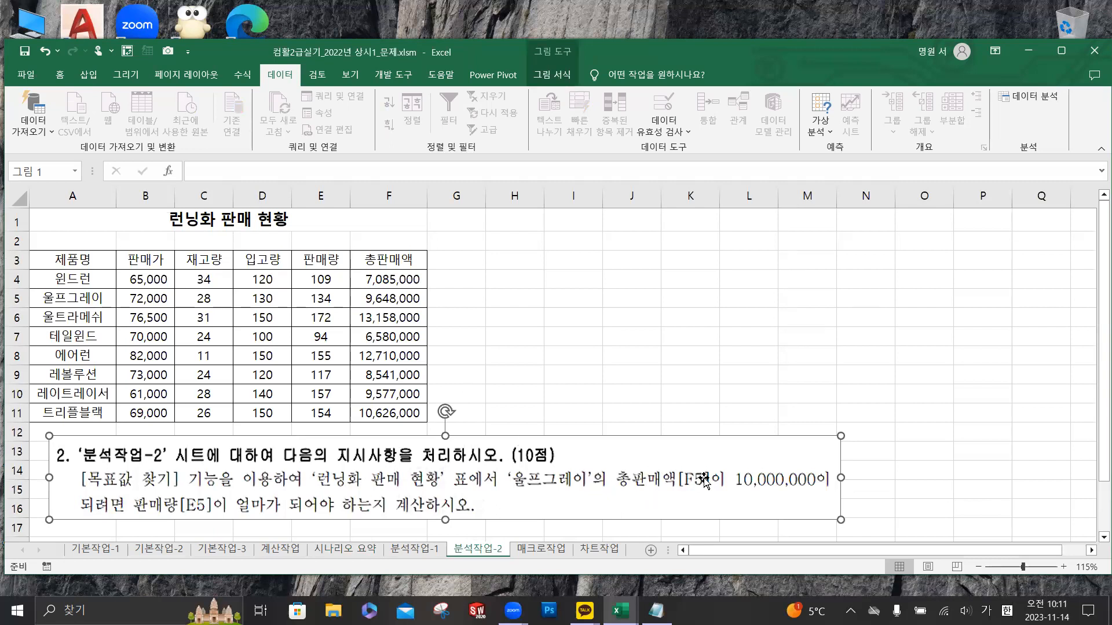
{"action": "left_click", "coordinate": [694, 497]}
{"action": "left_click", "coordinate": [391, 299]}
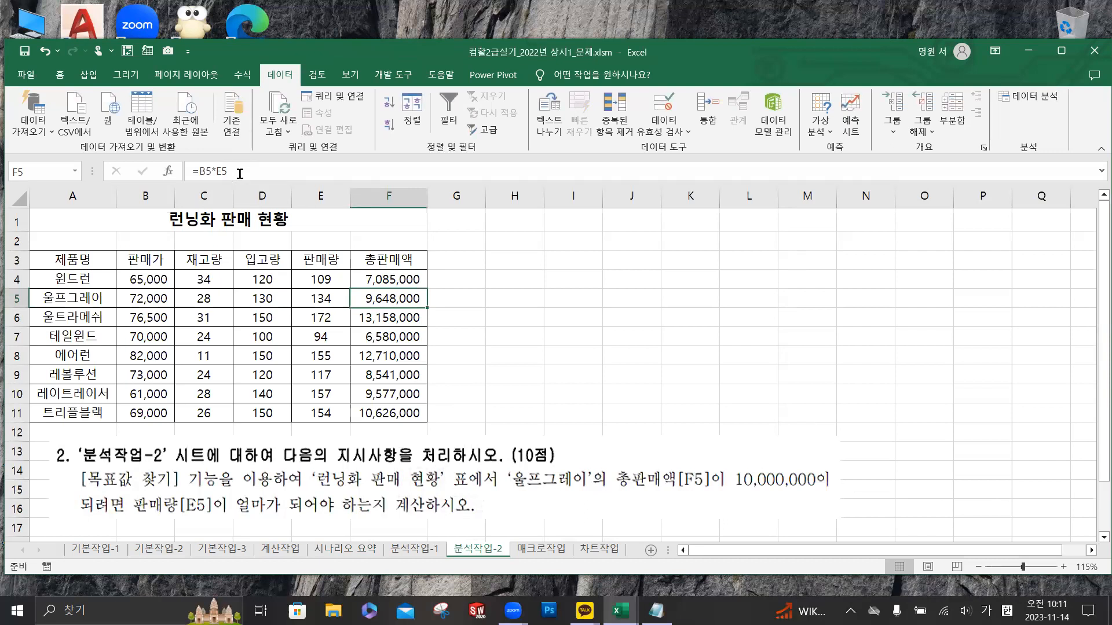
{"action": "key", "text": "super+plus"}
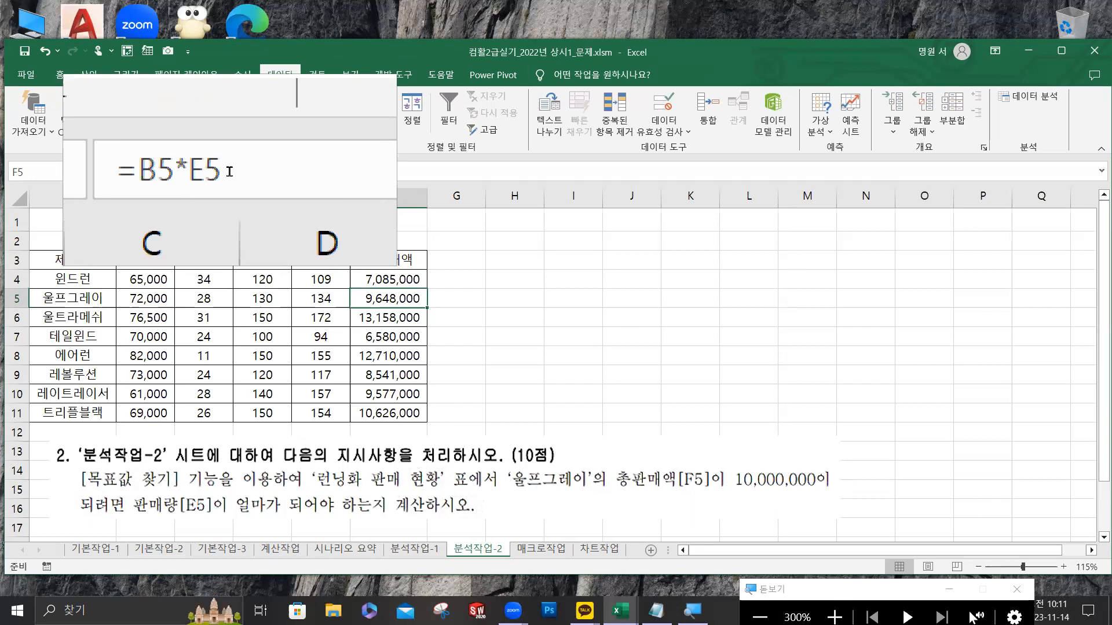
{"action": "key", "text": "super+Escape"}
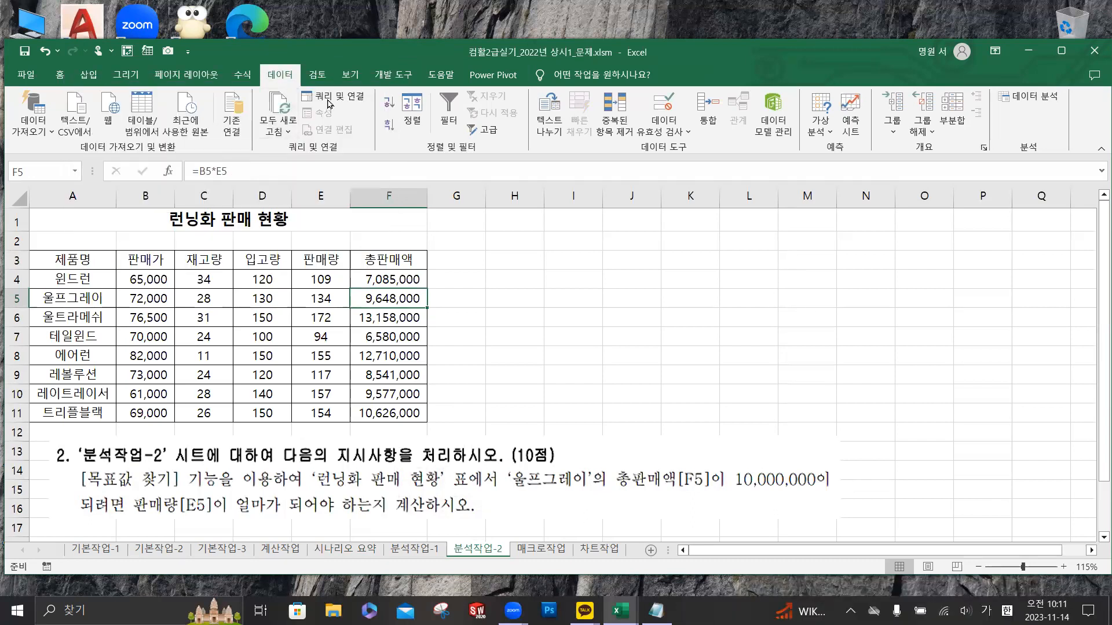
- Run Goal Seek on F5 with a target value of 10000000 by changing cell E5, and keep the solution
{"action": "left_click", "coordinate": [832, 130]}
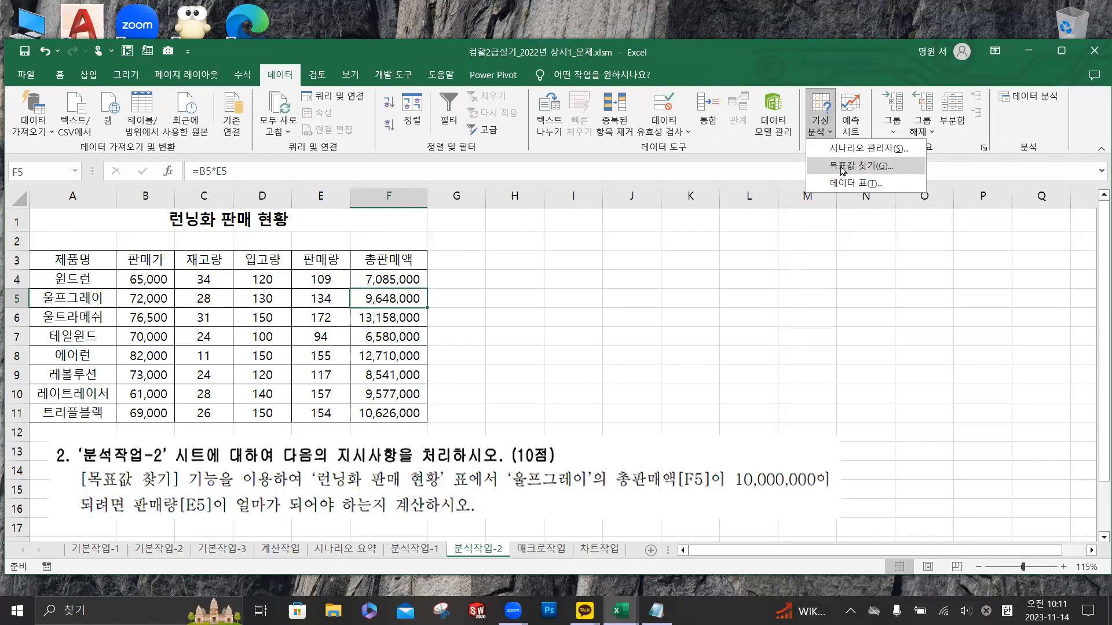
{"action": "key", "text": "super+plus"}
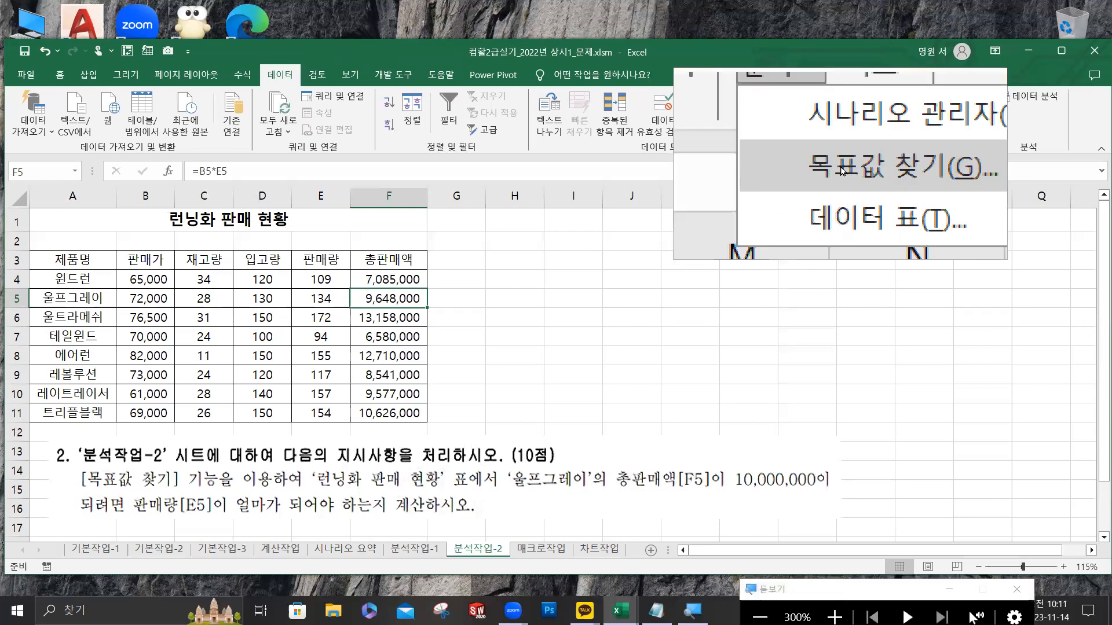
{"action": "left_click", "coordinate": [840, 167]}
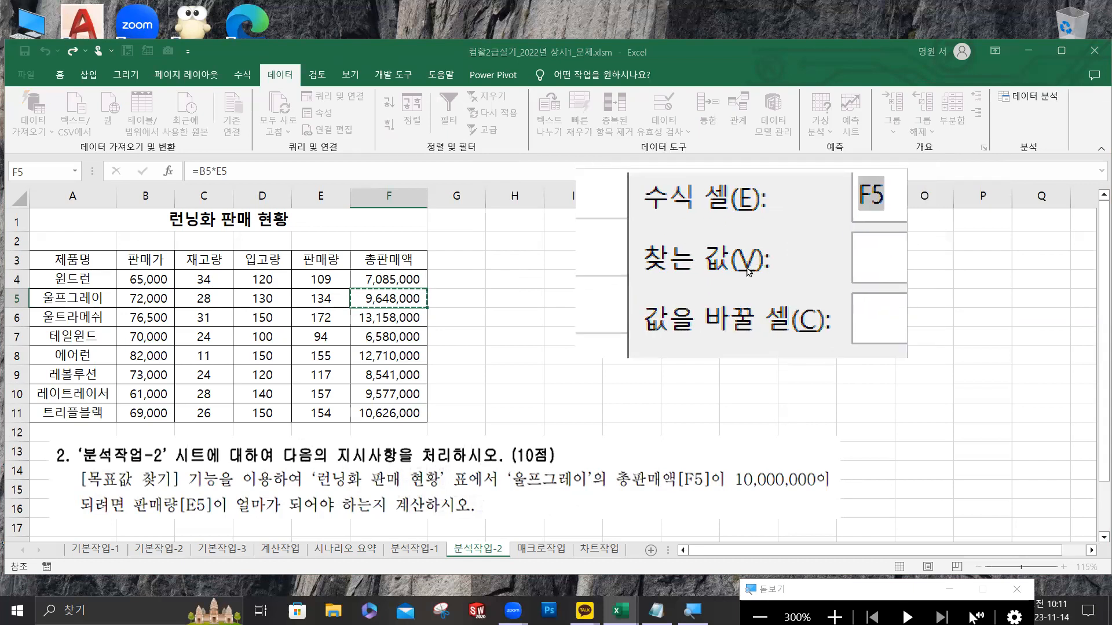
{"action": "left_click", "coordinate": [789, 266]}
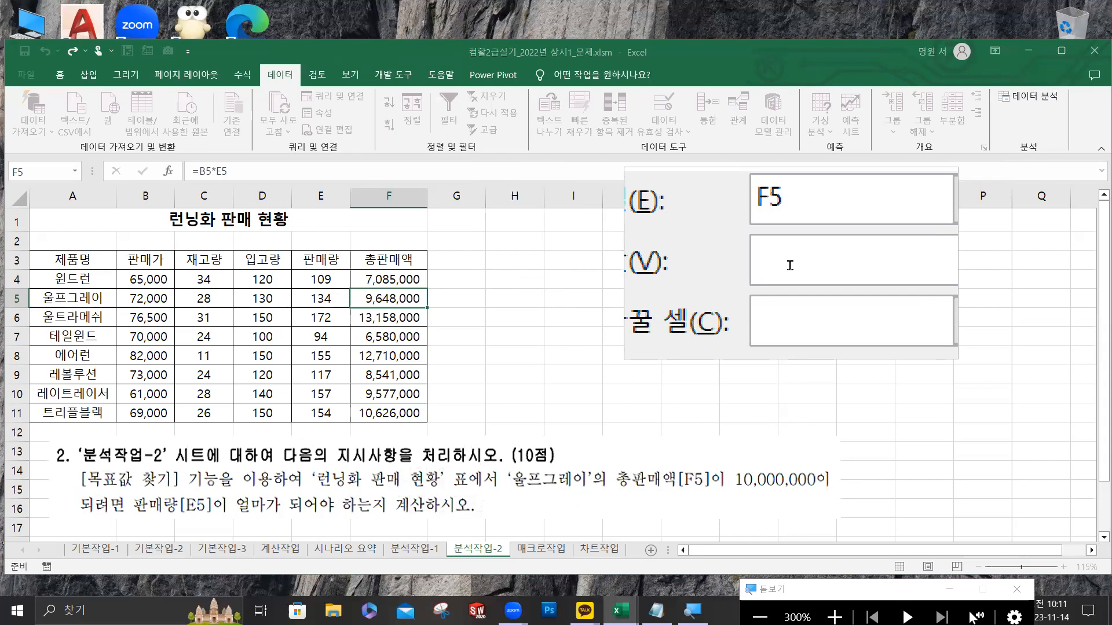
{"action": "type", "text": "10000000"}
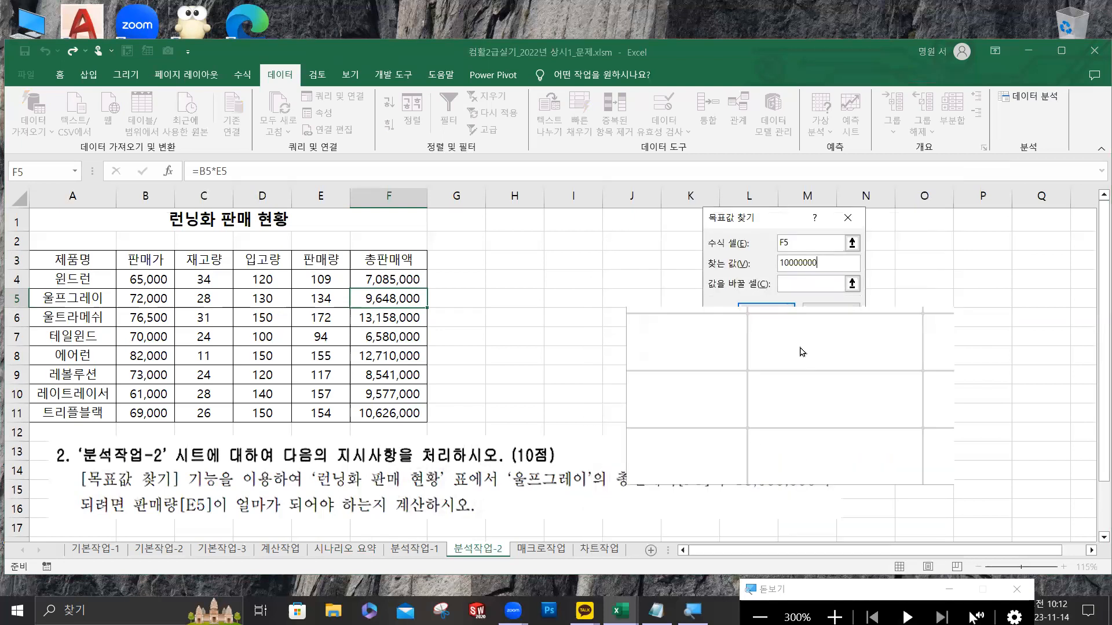
{"action": "left_click", "coordinate": [789, 284]}
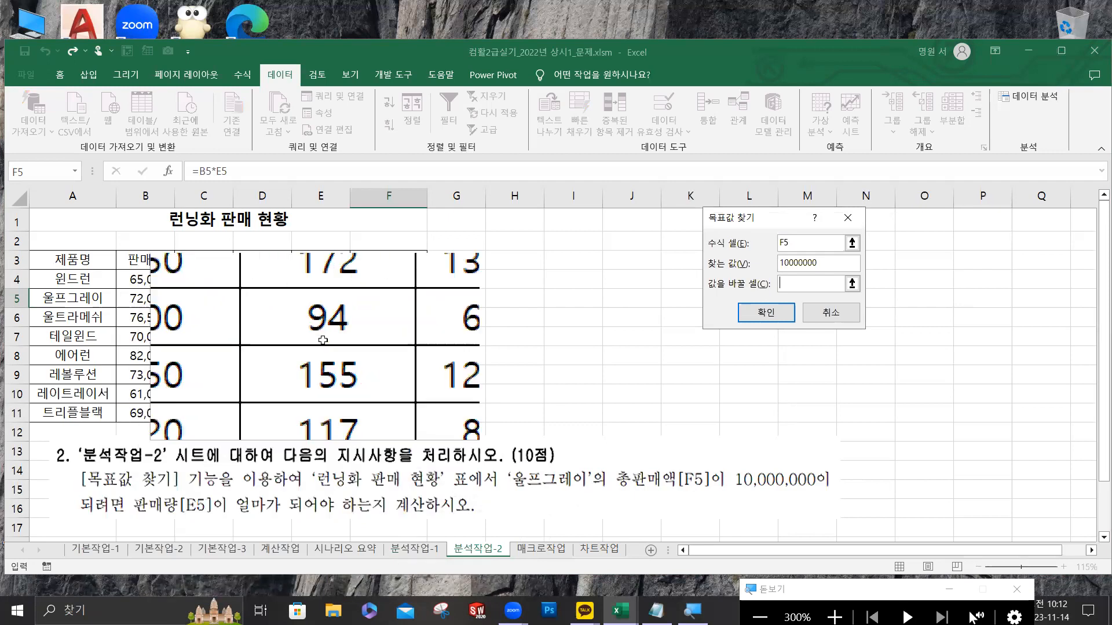
{"action": "left_click", "coordinate": [337, 300]}
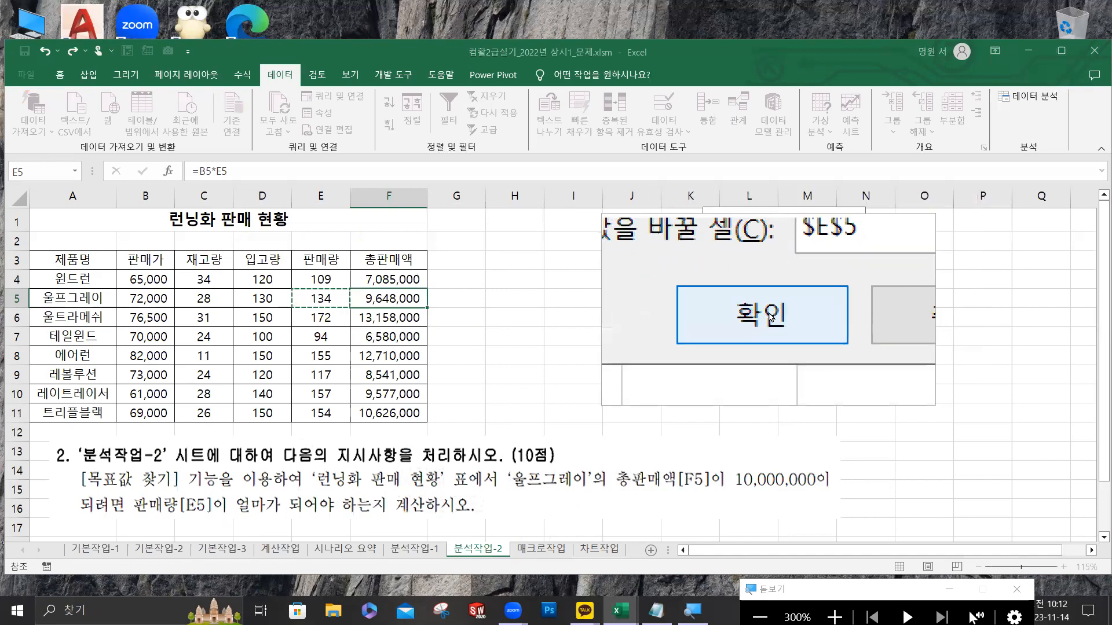
{"action": "left_click", "coordinate": [770, 316]}
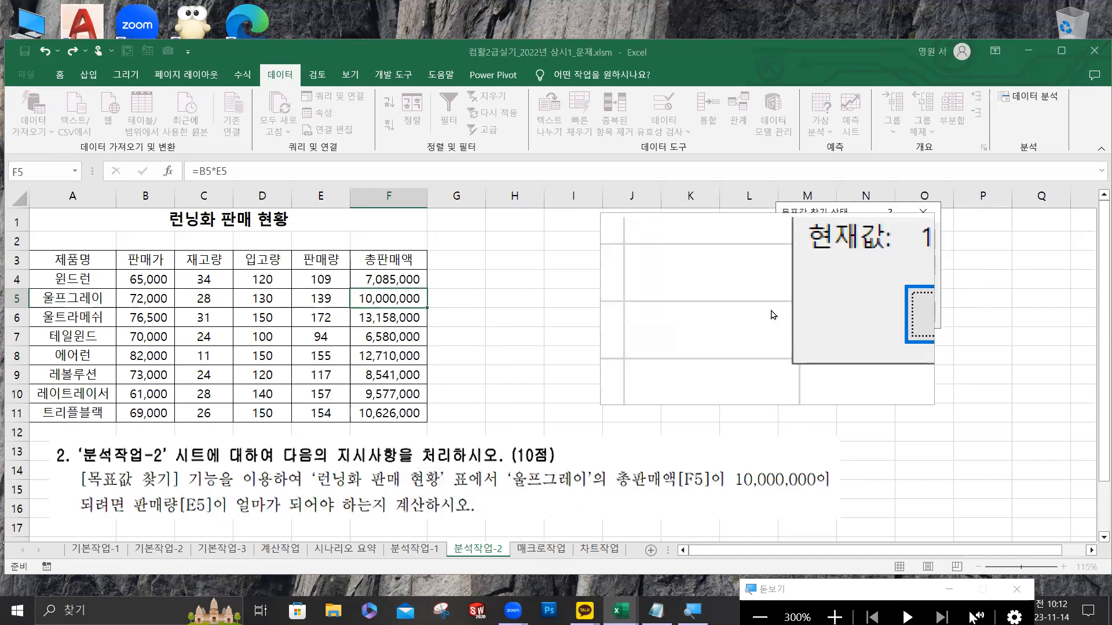
{"action": "left_click", "coordinate": [850, 314]}
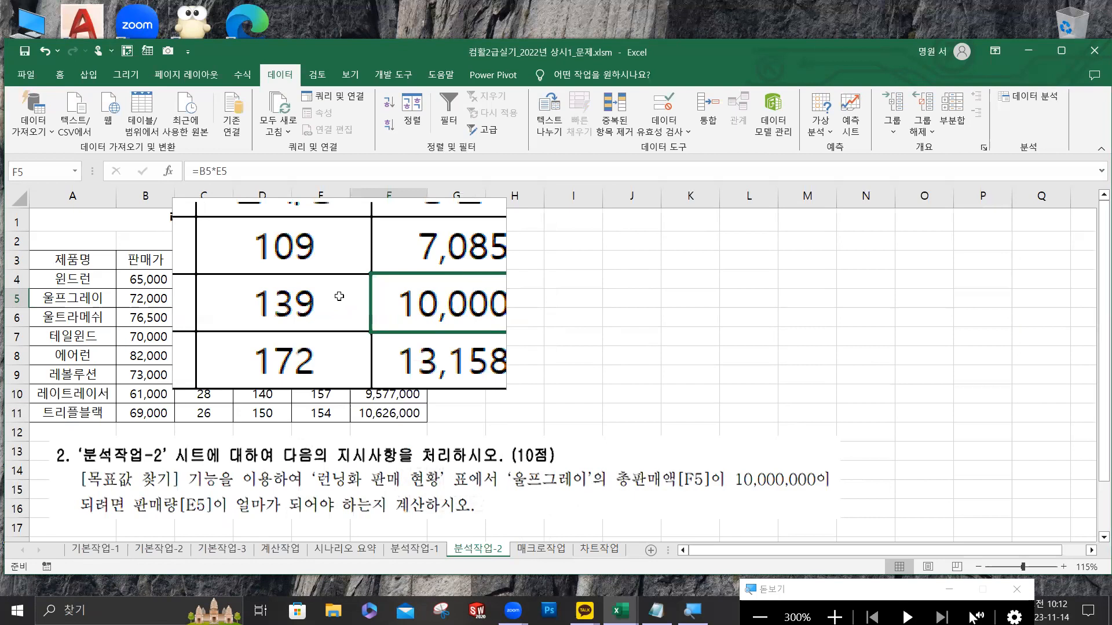
{"action": "key", "text": "super+Escape"}
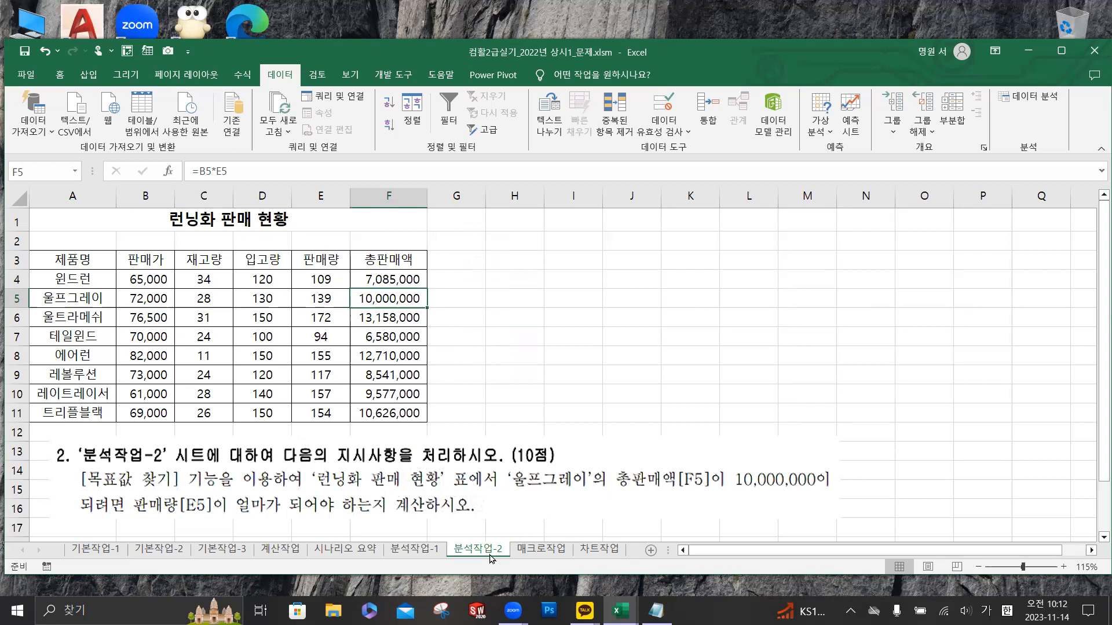
- Go to the 매크로작업 sheet and select the empty cell G13 so the instruction picture is deselected
{"action": "left_click", "coordinate": [538, 550]}
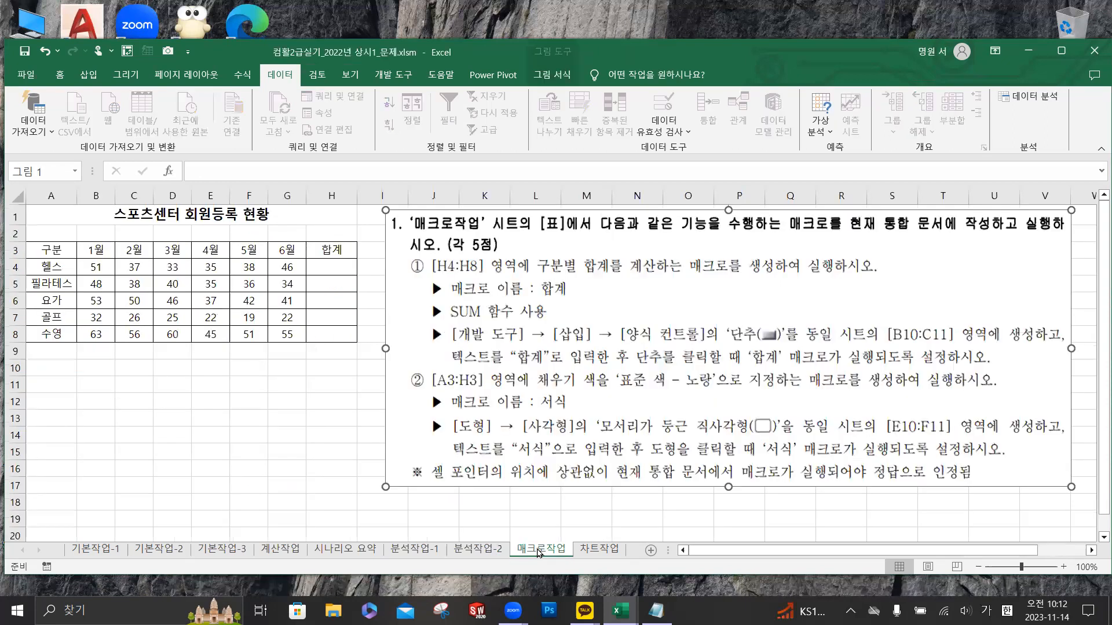
{"action": "left_click", "coordinate": [335, 405]}
{"action": "left_click", "coordinate": [270, 413]}
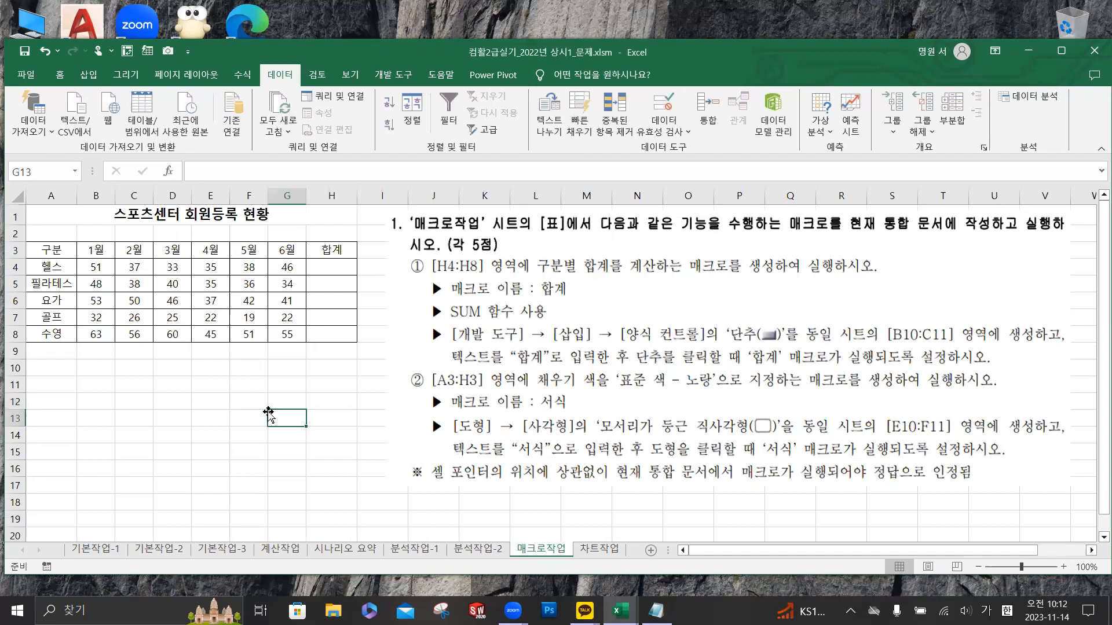
{"action": "key", "text": "ctrl"}
{"action": "key", "text": "ctrl"}
- Start recording a macro named 합계, stored in the current workbook (현재 통합 문서)
{"action": "left_click", "coordinate": [391, 76]}
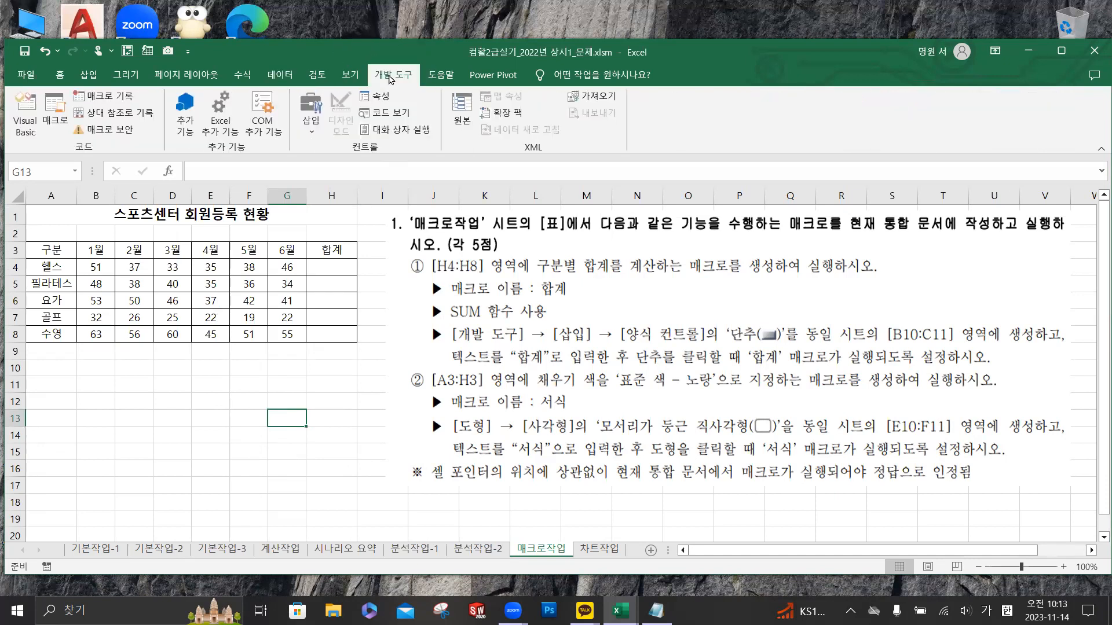
{"action": "key", "text": "ctrl"}
{"action": "key", "text": "ctrl"}
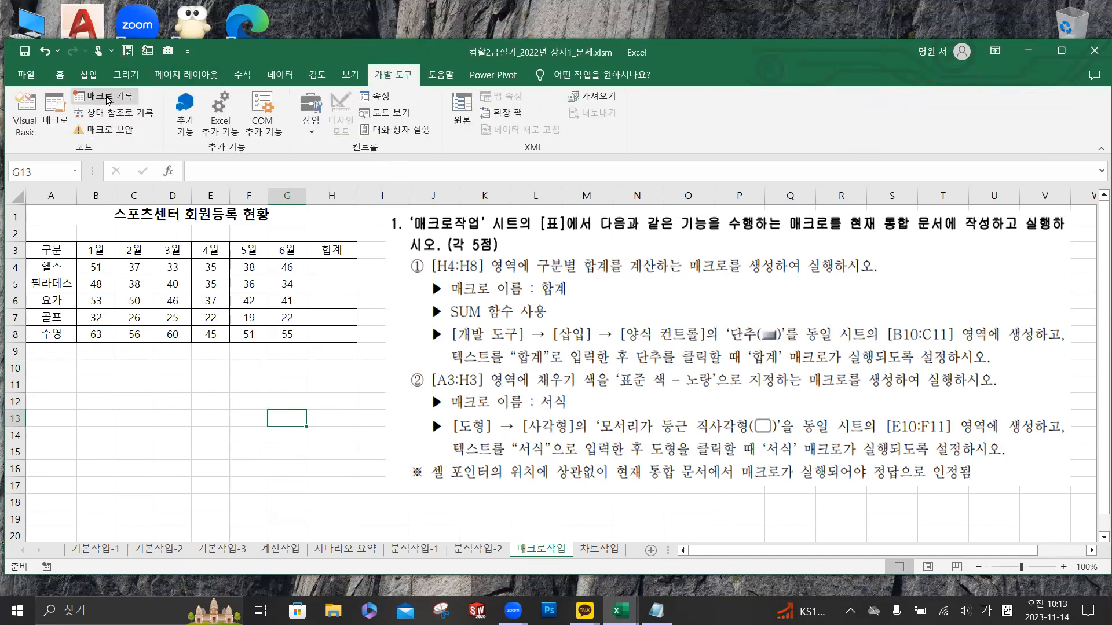
{"action": "left_click", "coordinate": [108, 97]}
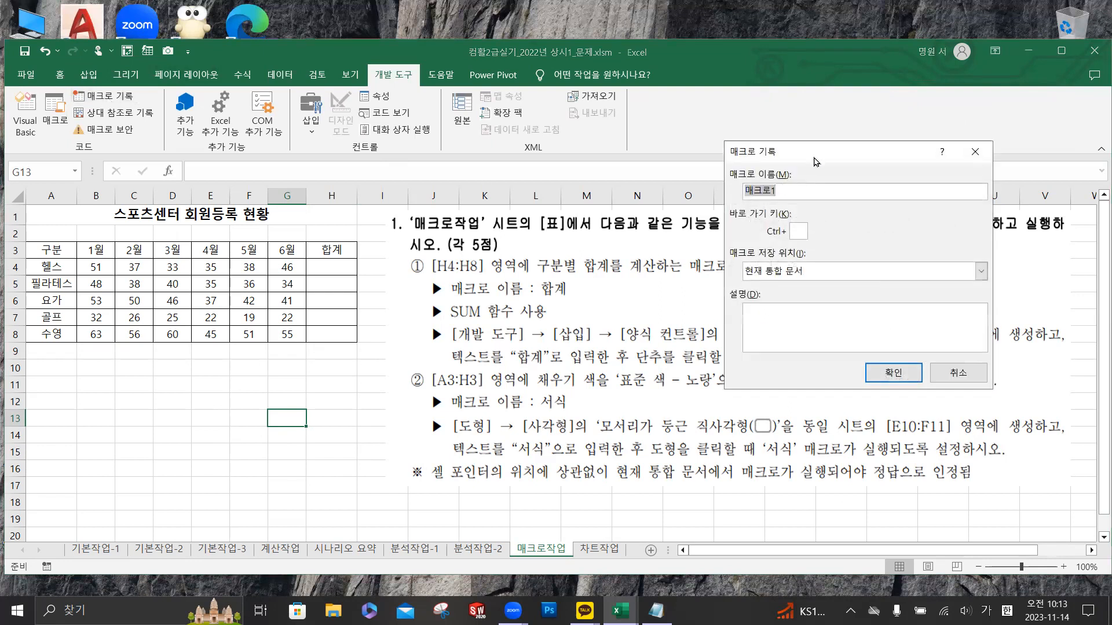
{"action": "left_click_drag", "start_coordinate": [813, 162], "coordinate": [670, 262]}
{"action": "key", "text": "ctrl"}
{"action": "key", "text": "ctrl"}
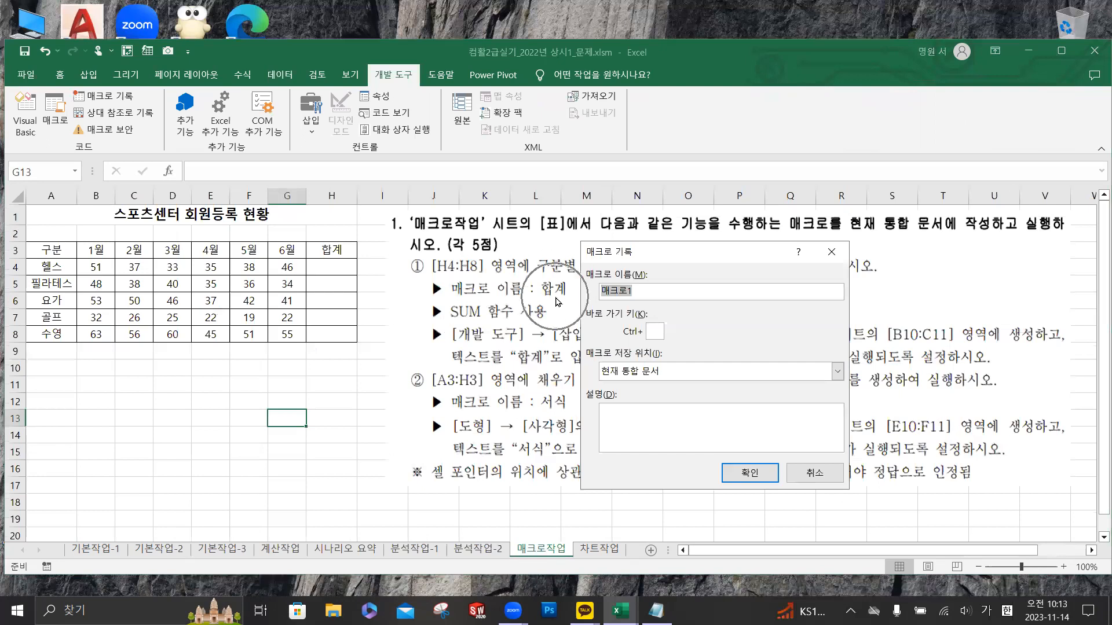
{"action": "type", "text": "합계"}
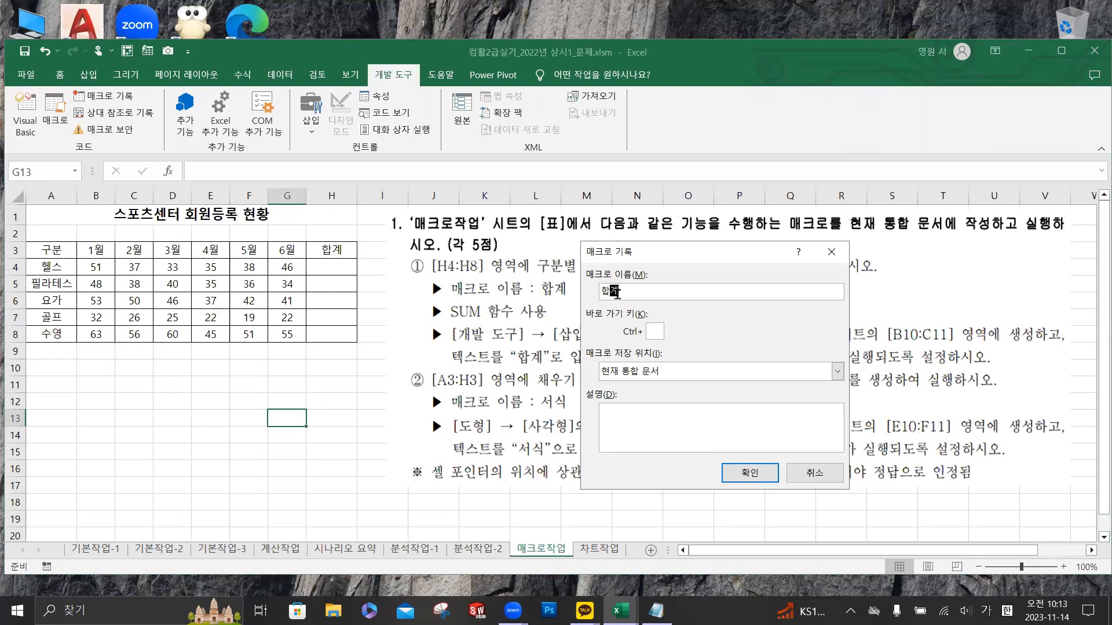
{"action": "key", "text": "ctrl"}
{"action": "key", "text": "ctrl"}
{"action": "left_click", "coordinate": [749, 472]}
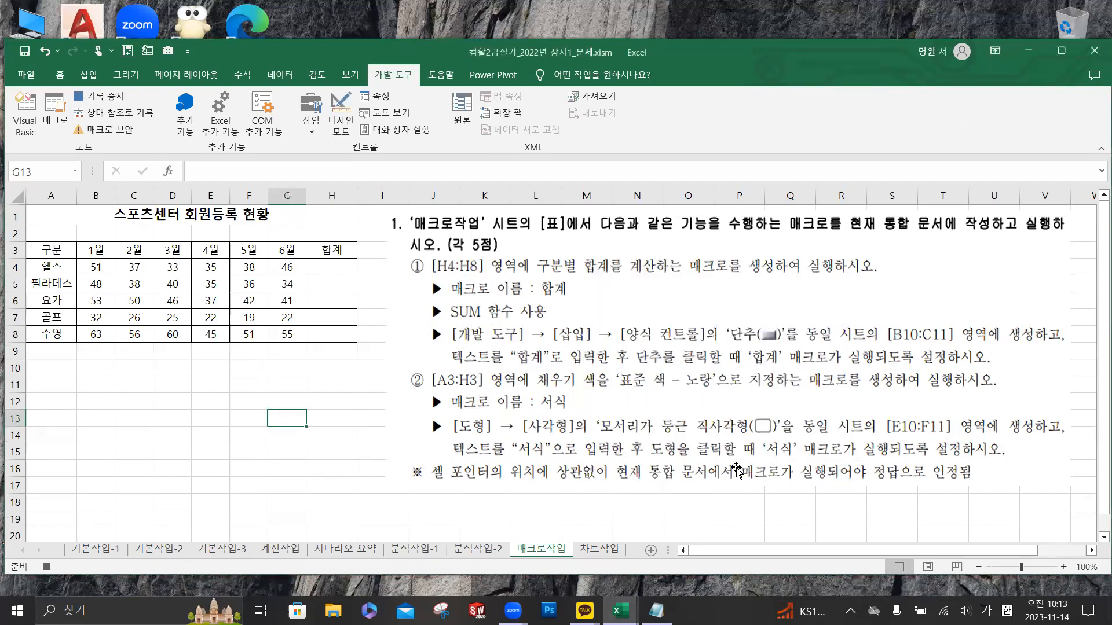
- Enter the formula =SUM(B4:G4) in H4 to total the 헬스 row from 1월 to 6월
{"action": "left_click", "coordinate": [327, 267]}
{"action": "key", "text": "ctrl"}
{"action": "key", "text": "ctrl"}
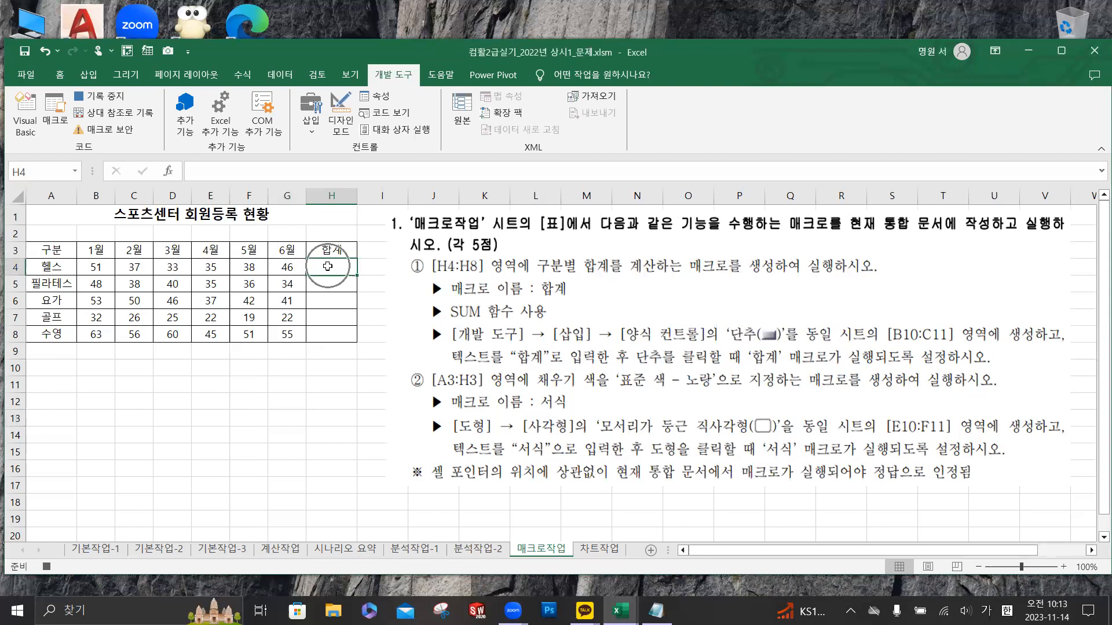
{"action": "key", "text": "ctrl"}
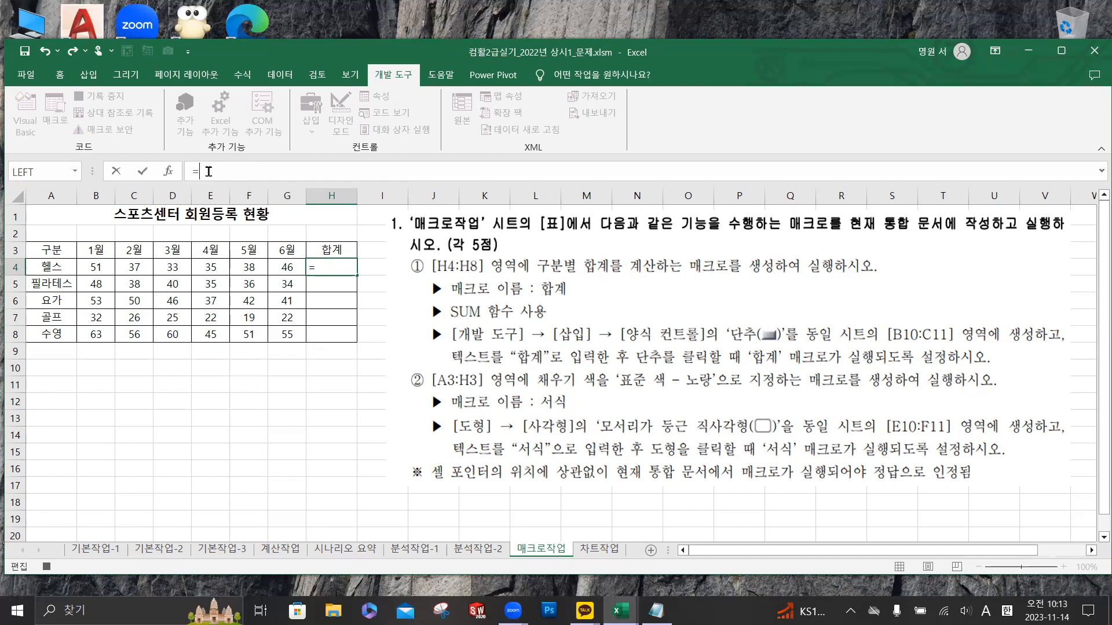
{"action": "type", "text": "sum"}
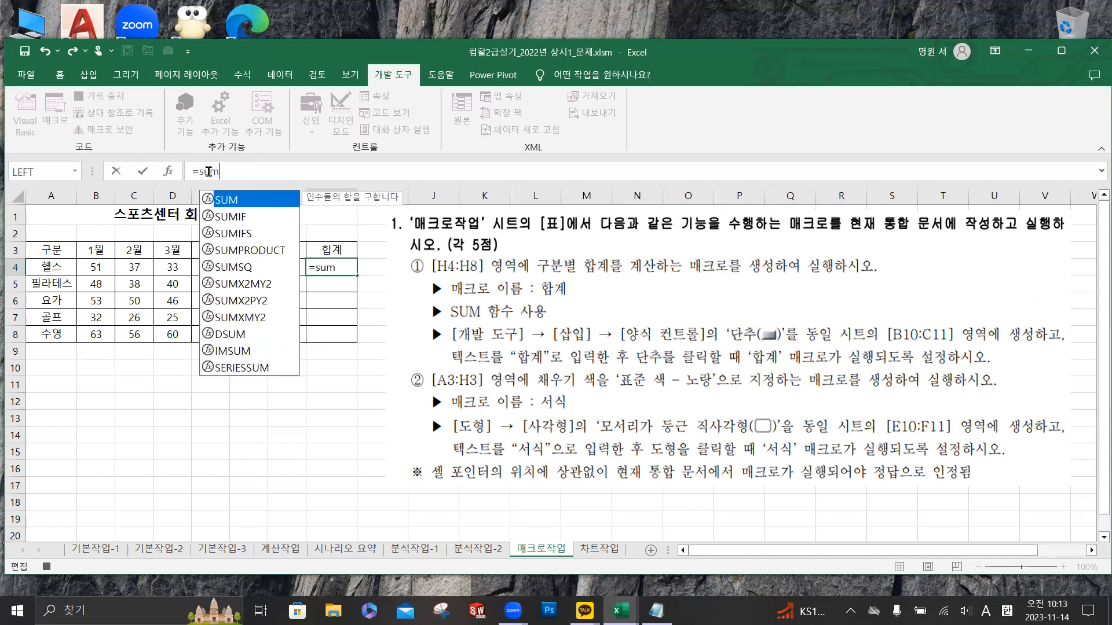
{"action": "key", "text": "super+plus"}
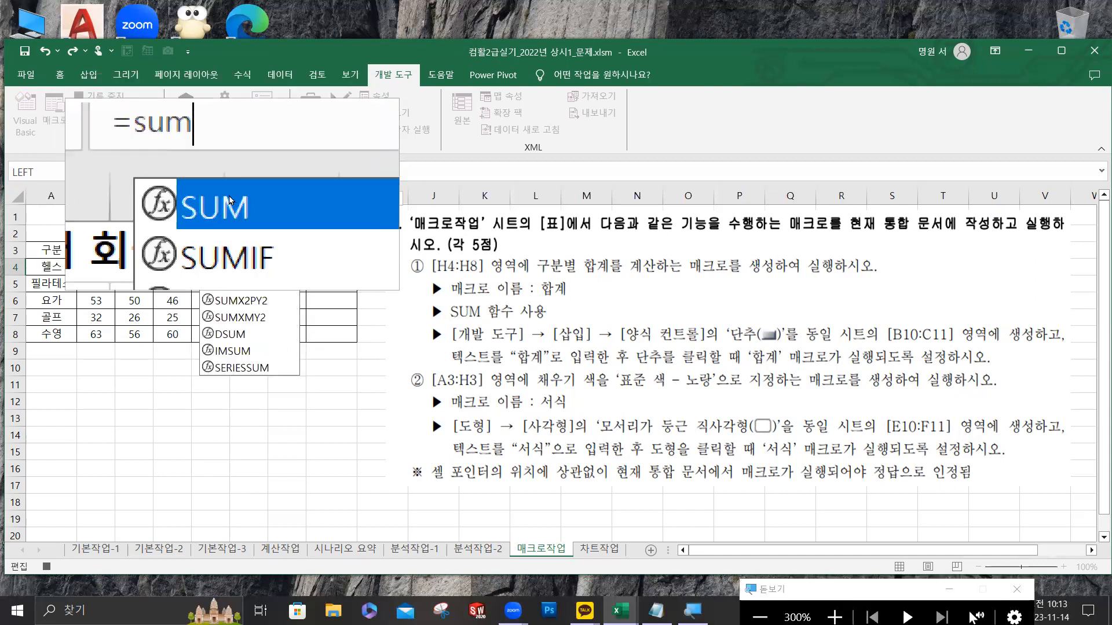
{"action": "double_click", "coordinate": [231, 199]}
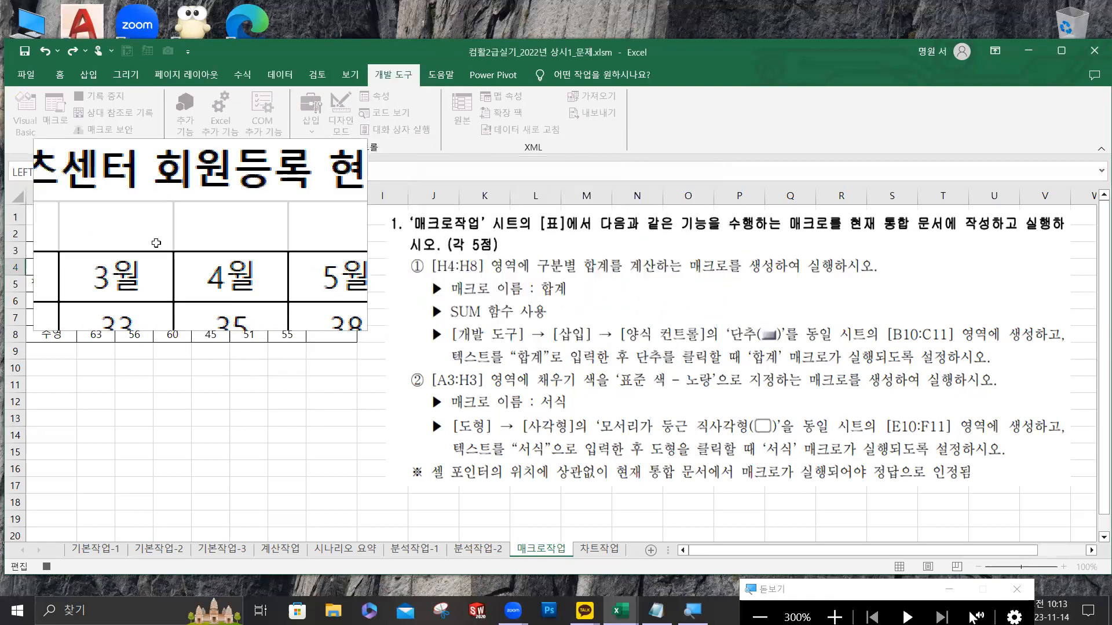
{"action": "left_click_drag", "start_coordinate": [84, 262], "coordinate": [286, 268]}
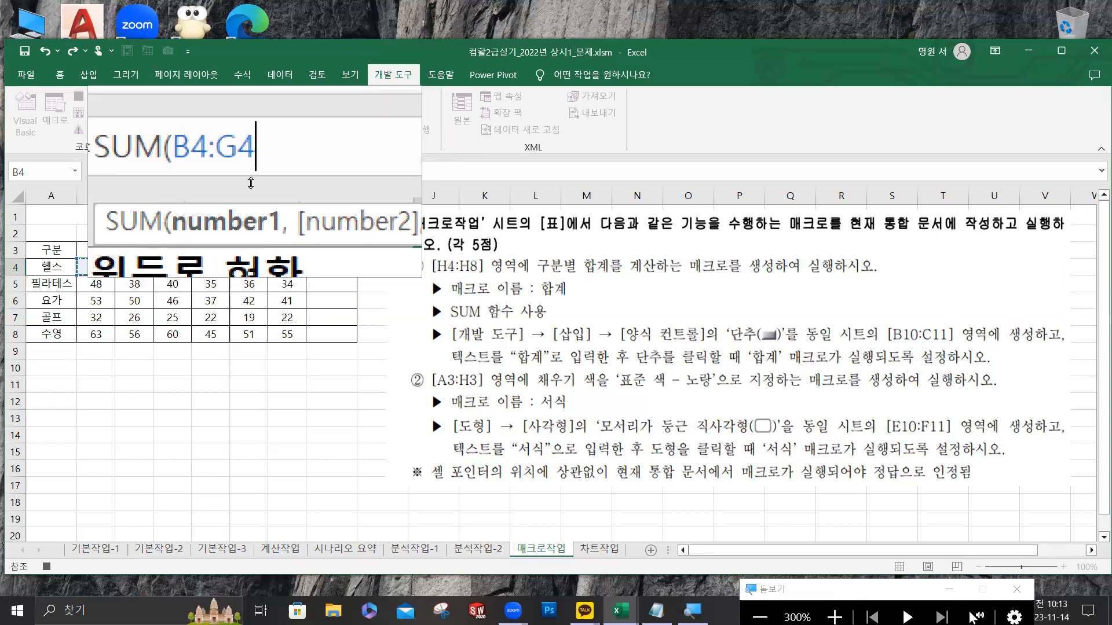
{"action": "type", "text": ")"}
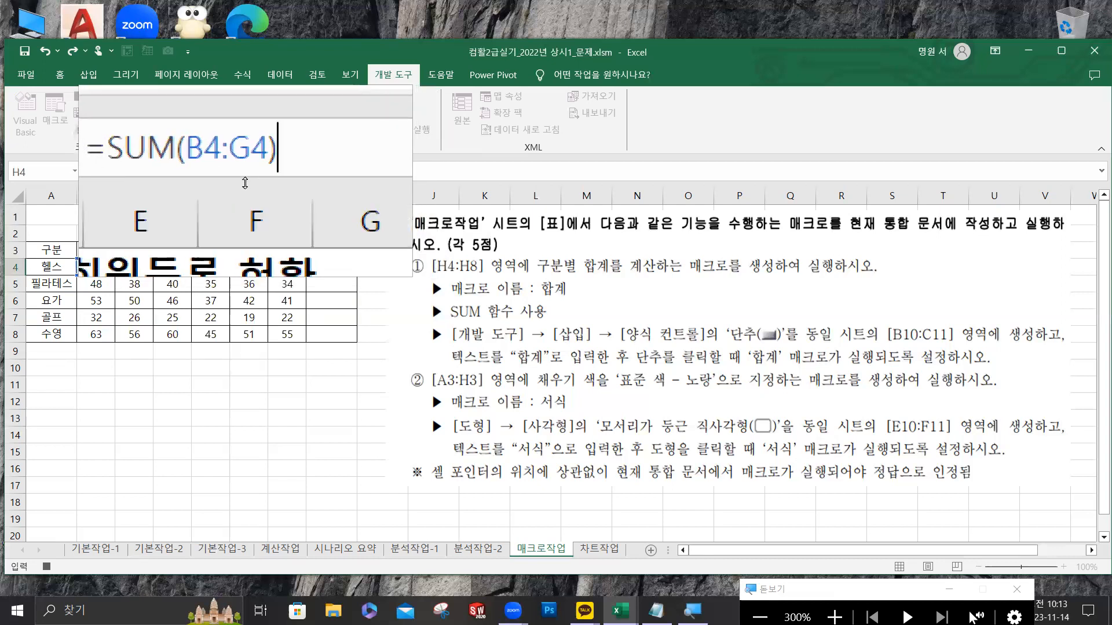
{"action": "key", "text": "super+Escape"}
{"action": "left_click", "coordinate": [144, 176]}
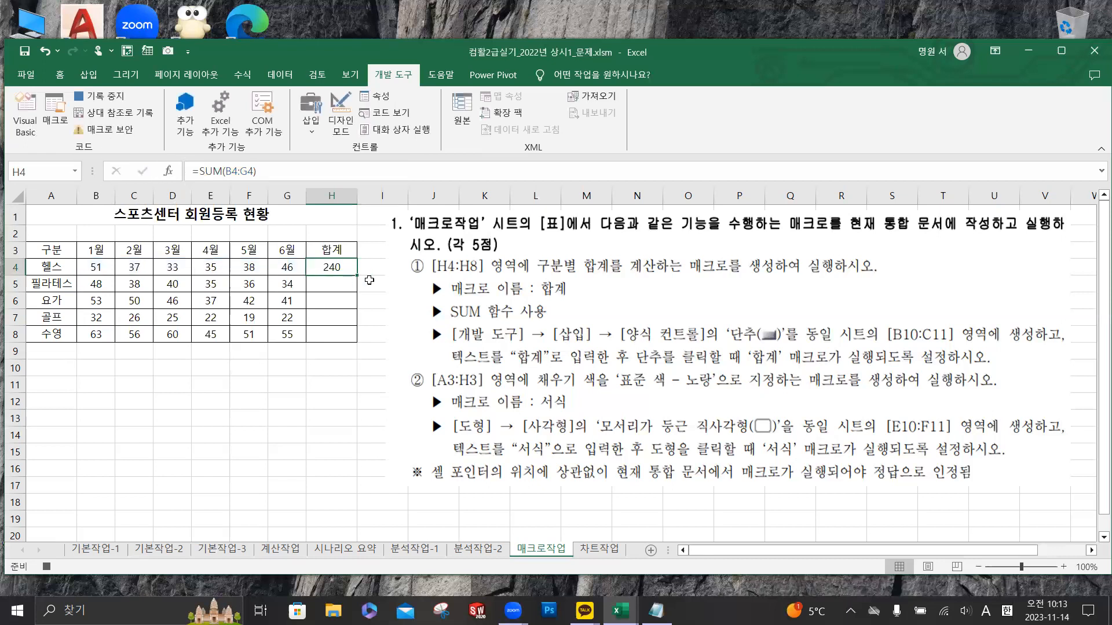
- Fill the SUM formula from H4 down to H8 and stop recording the 합계 macro
{"action": "double_click", "coordinate": [356, 275]}
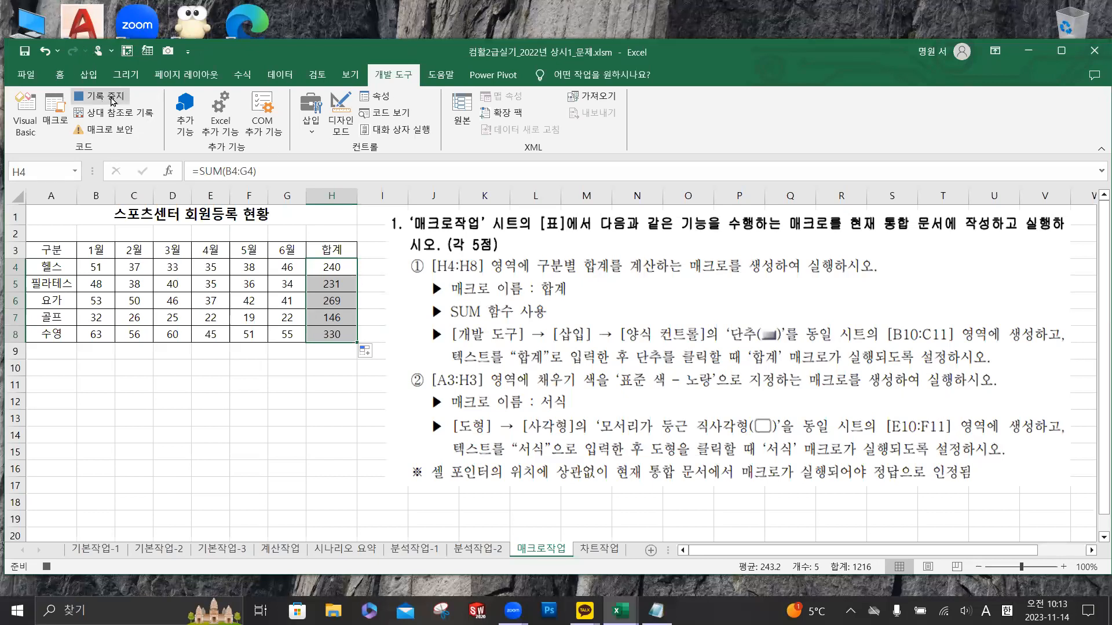
{"action": "key", "text": "ctrl"}
{"action": "key", "text": "ctrl"}
{"action": "key", "text": "ctrl"}
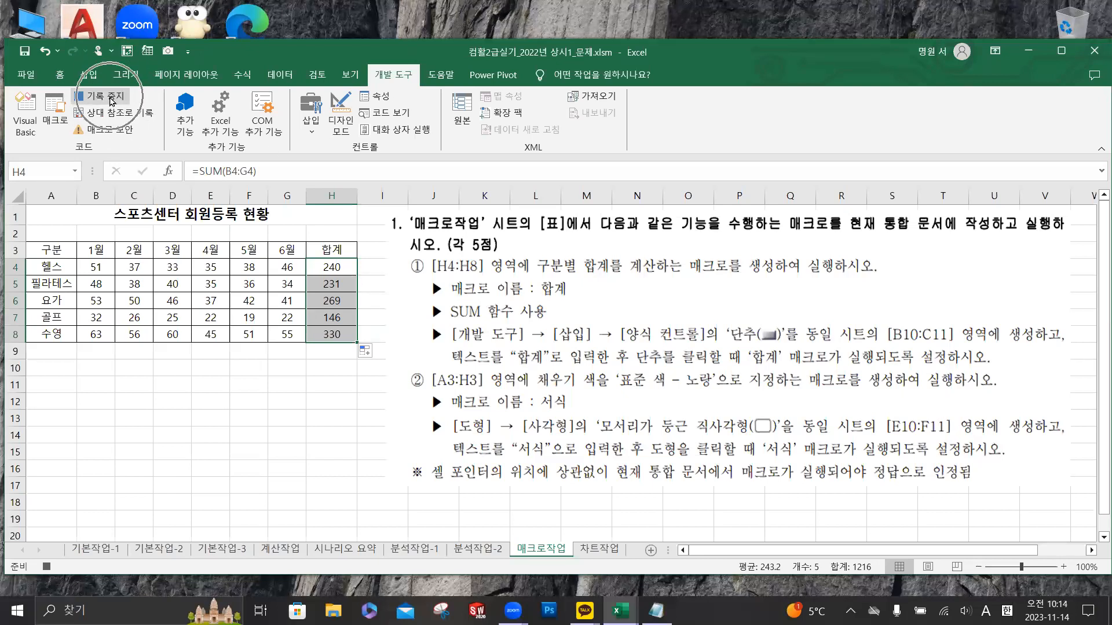
{"action": "key", "text": "ctrl"}
{"action": "key", "text": "ctrl"}
{"action": "key", "text": "ctrl"}
{"action": "key", "text": "ctrl"}
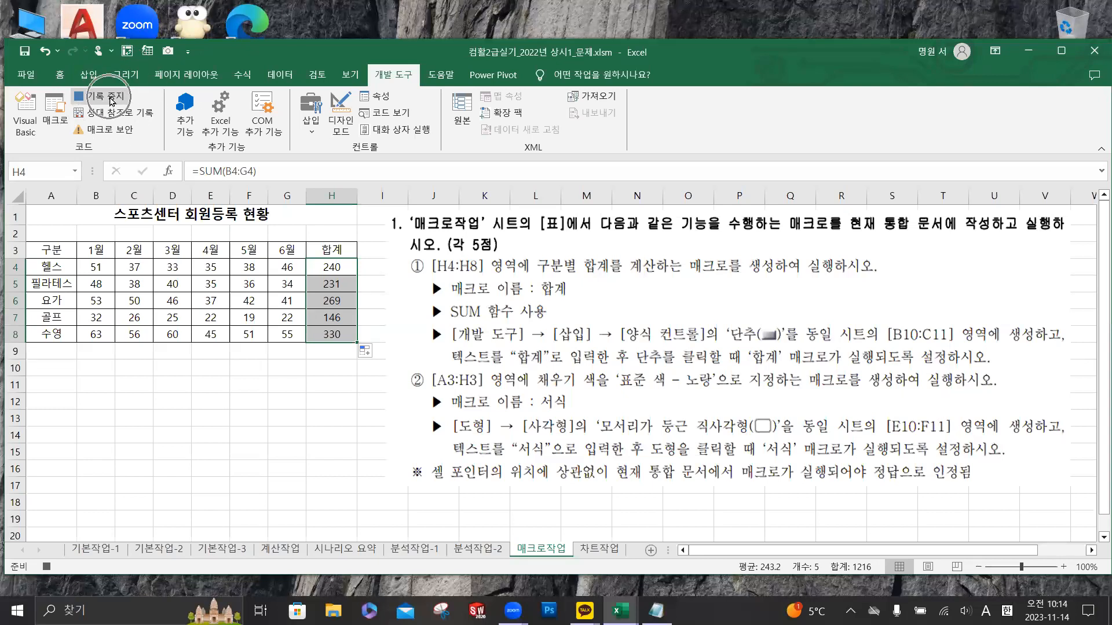
{"action": "key", "text": "ctrl"}
{"action": "left_click", "coordinate": [112, 100]}
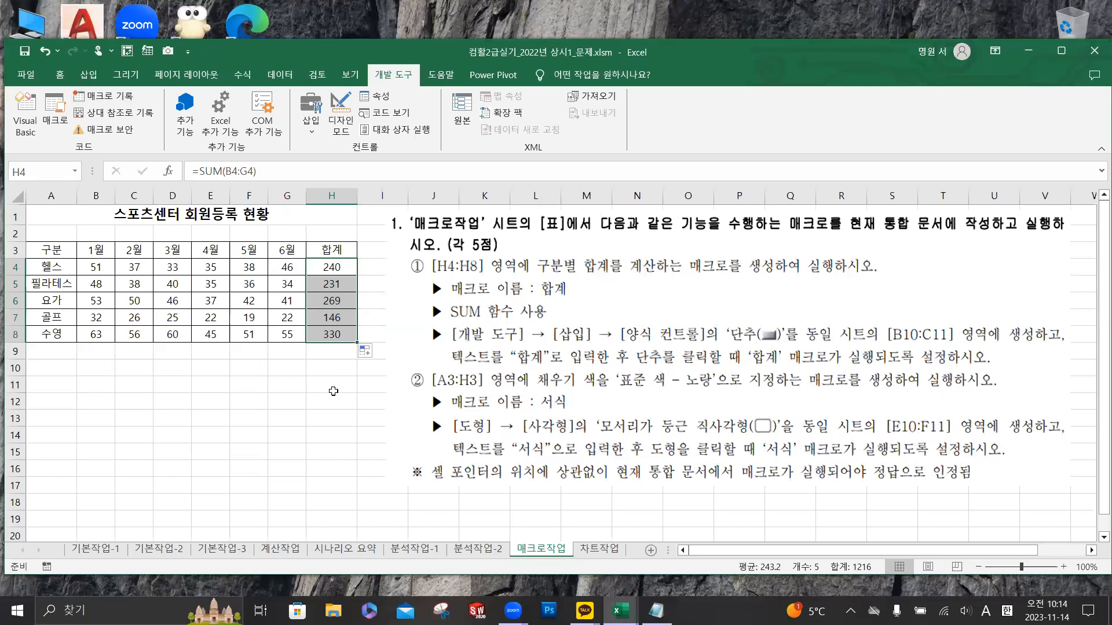
- From the empty cell F14, start recording a macro named 서식, stored in the current workbook (현재 통합 문서)
{"action": "left_click", "coordinate": [264, 440]}
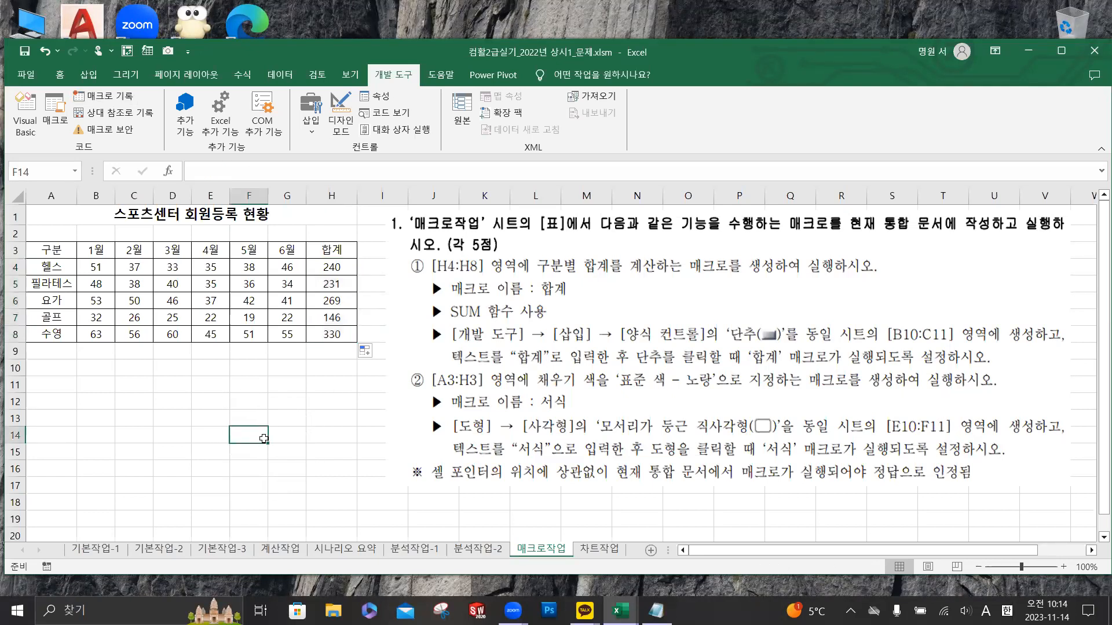
{"action": "left_click", "coordinate": [116, 99]}
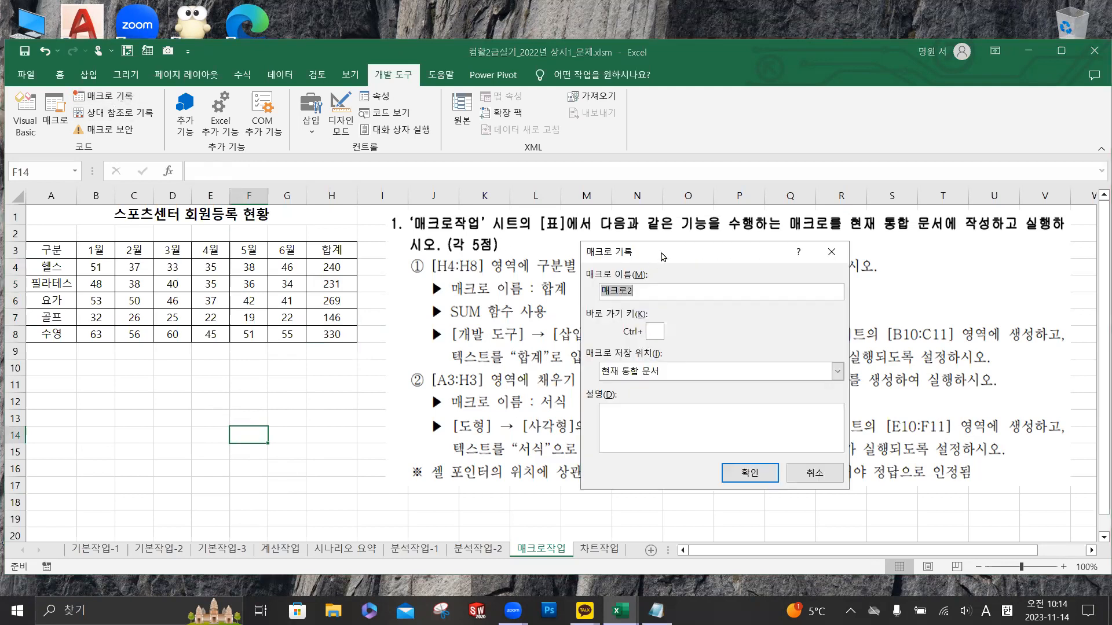
{"action": "left_click_drag", "start_coordinate": [663, 256], "coordinate": [666, 367]}
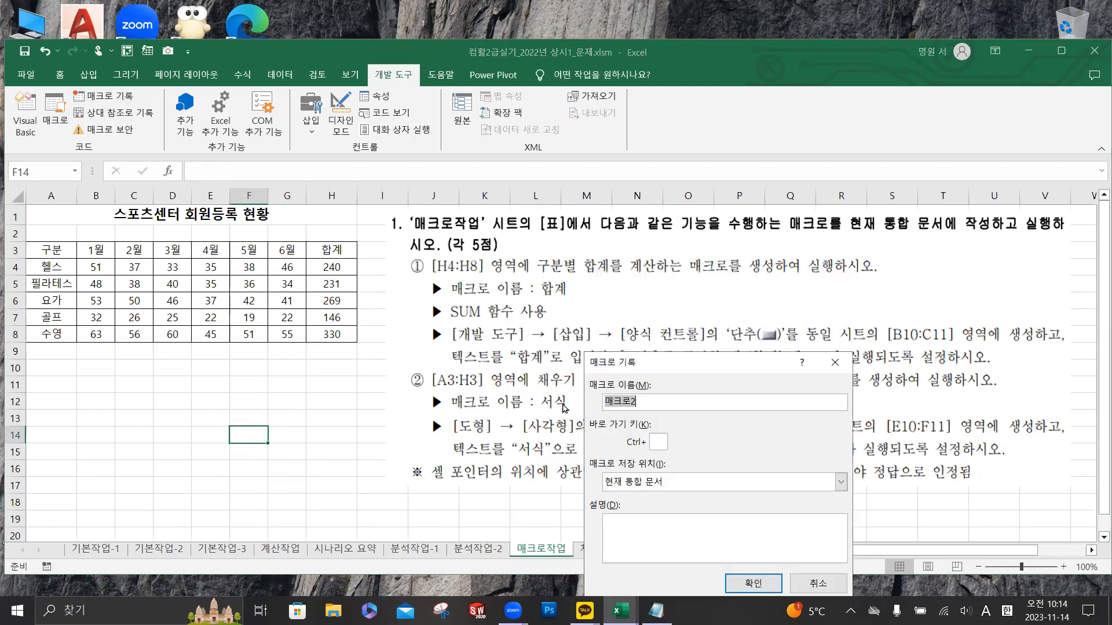
{"action": "type", "text": "ㅎ"}
{"action": "left_click", "coordinate": [753, 583]}
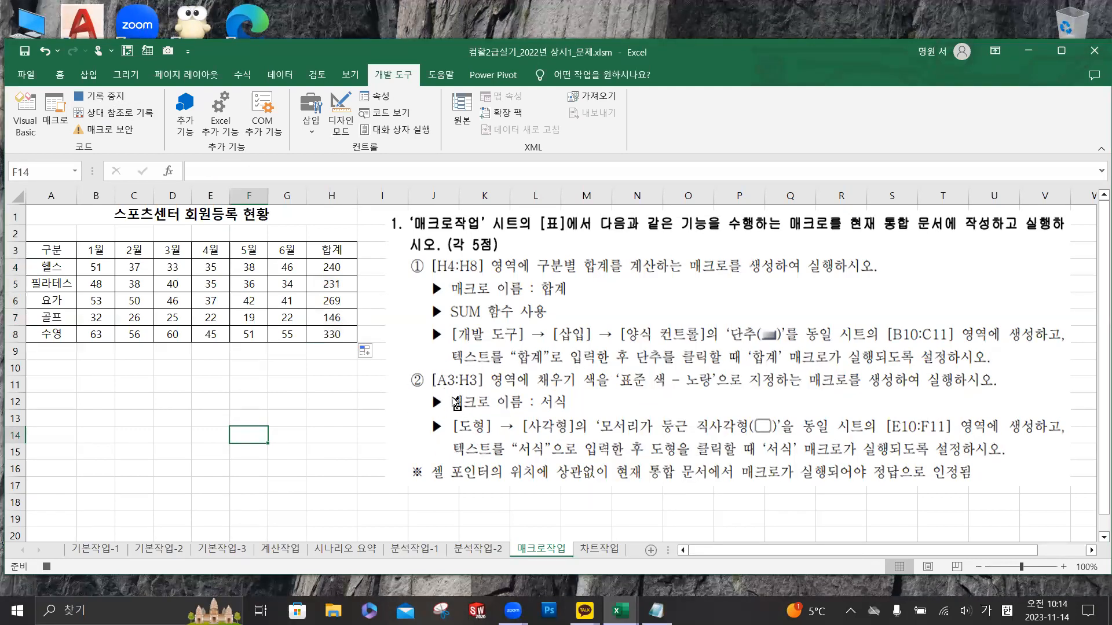
- Fill the header cells A3:H3 with the standard yellow (표준 색 – 노랑) and stop recording the 서식 macro
{"action": "left_click_drag", "start_coordinate": [53, 249], "coordinate": [332, 251]}
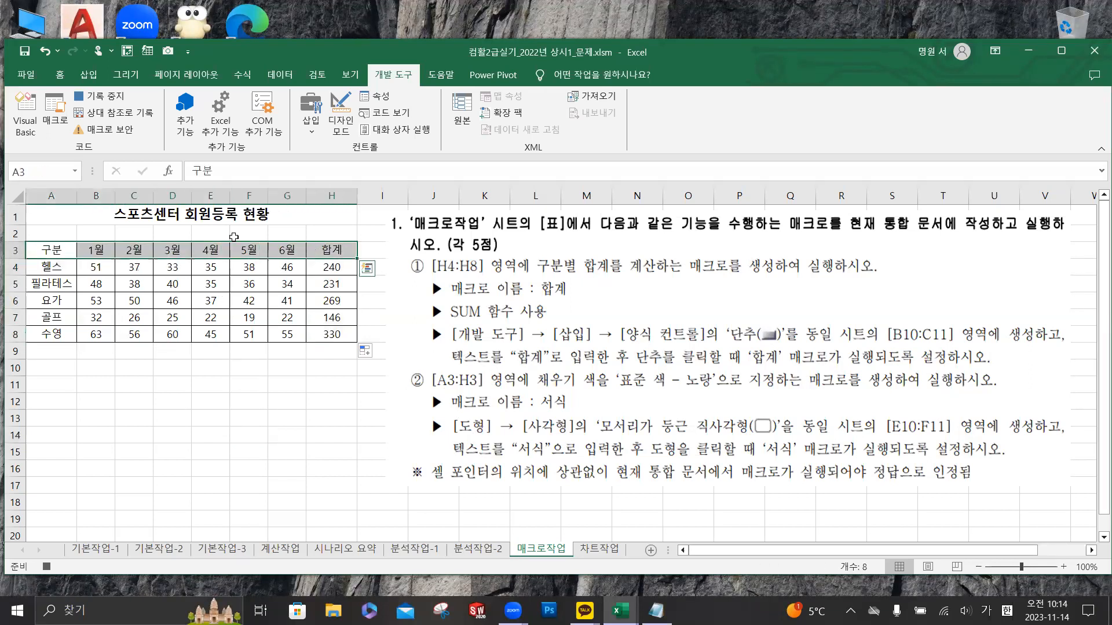
{"action": "scroll", "coordinate": [120, 218], "scroll_direction": "up", "scroll_amount": 4, "text": "ctrl"}
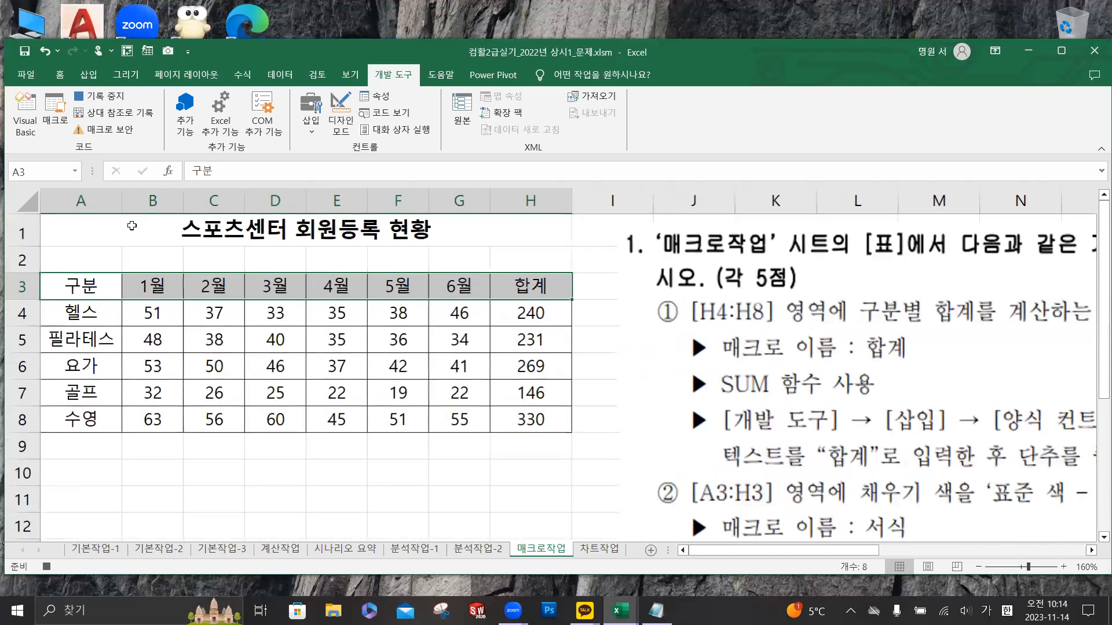
{"action": "left_click_drag", "start_coordinate": [855, 458], "coordinate": [877, 409]}
{"action": "left_click_drag", "start_coordinate": [75, 290], "coordinate": [495, 289]}
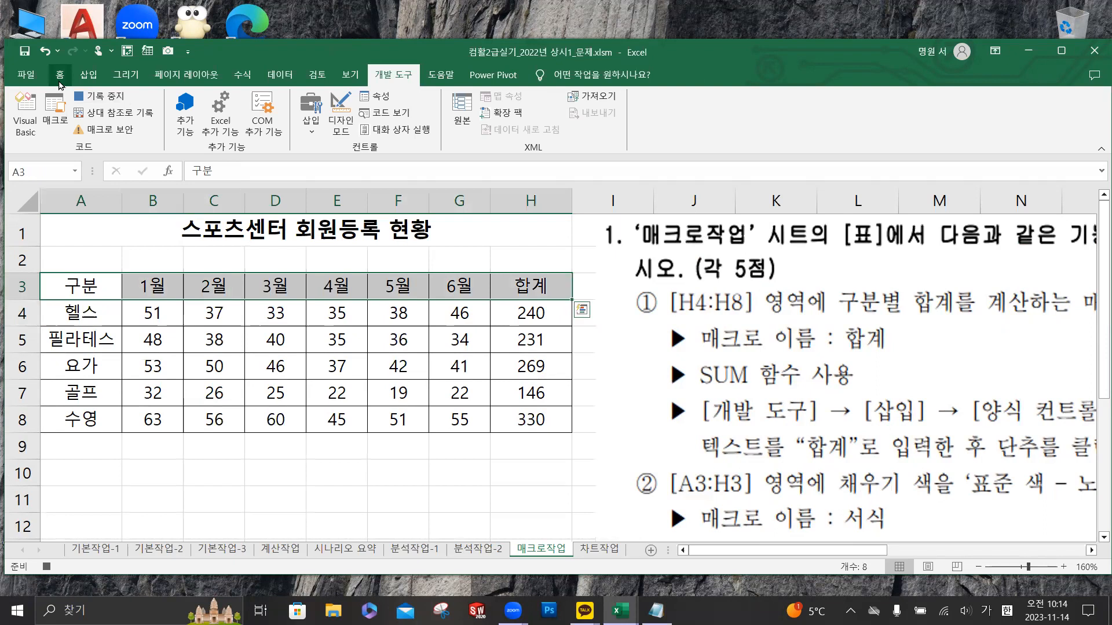
{"action": "left_click", "coordinate": [59, 76]}
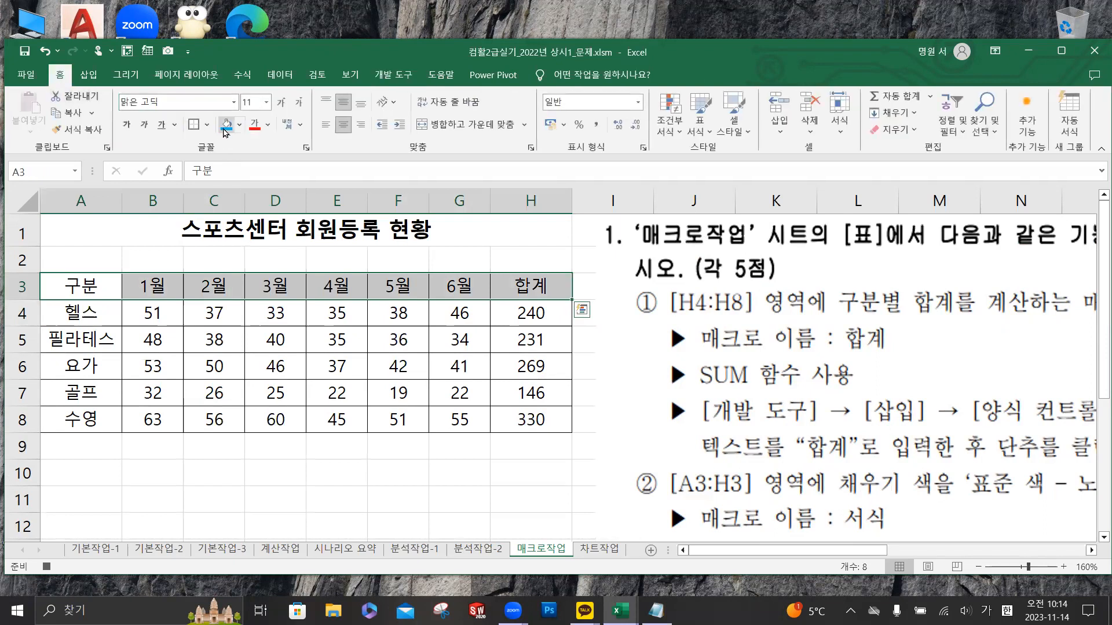
{"action": "left_click", "coordinate": [239, 126]}
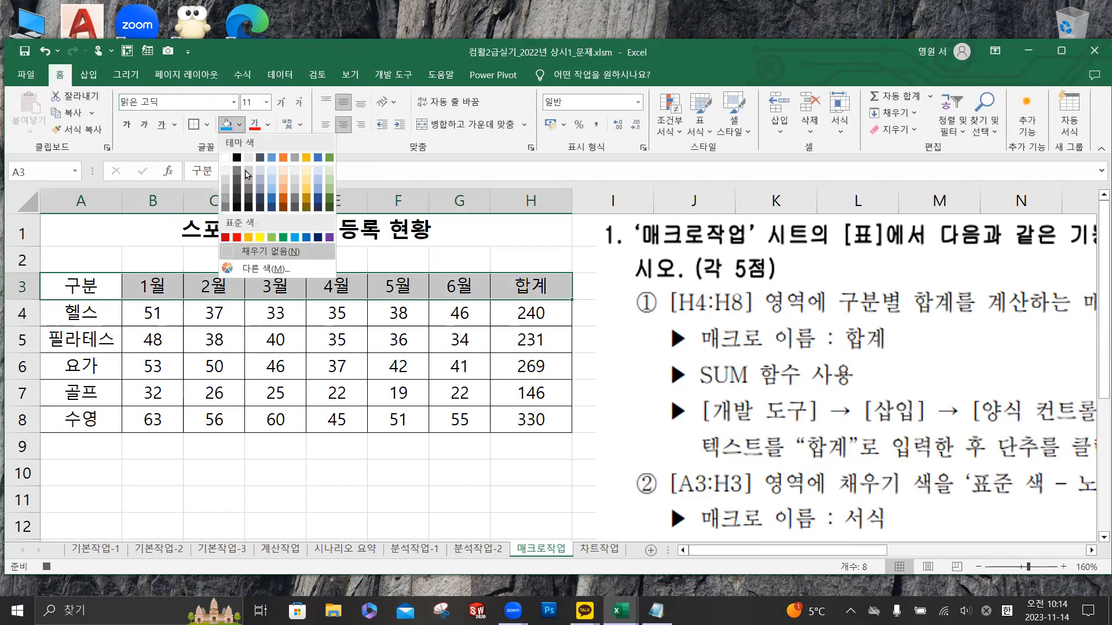
{"action": "left_click", "coordinate": [260, 237]}
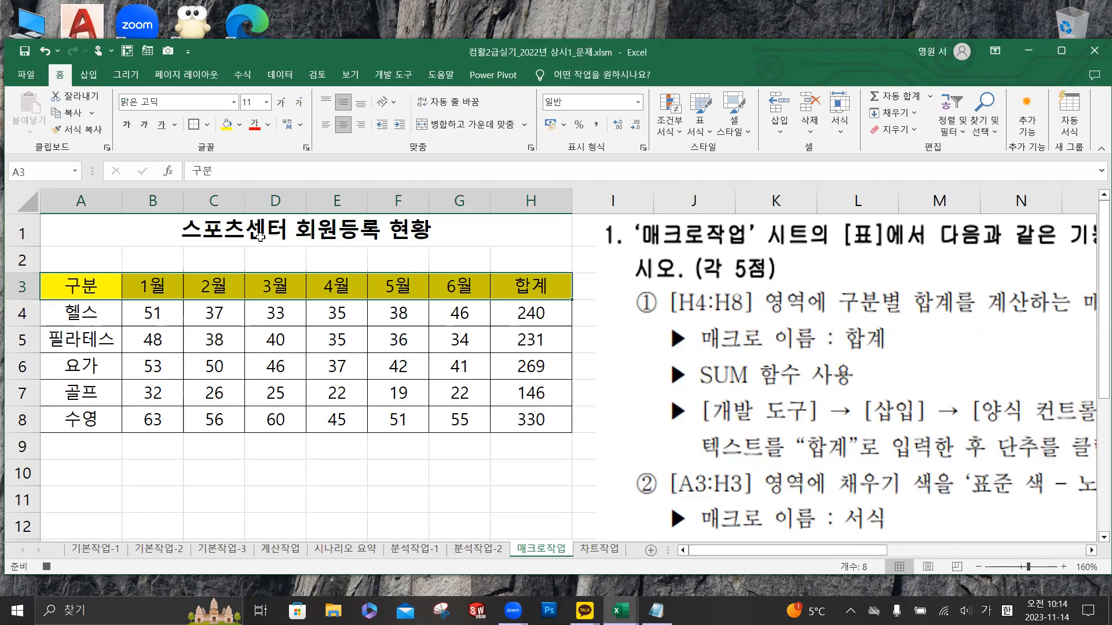
{"action": "left_click", "coordinate": [382, 81]}
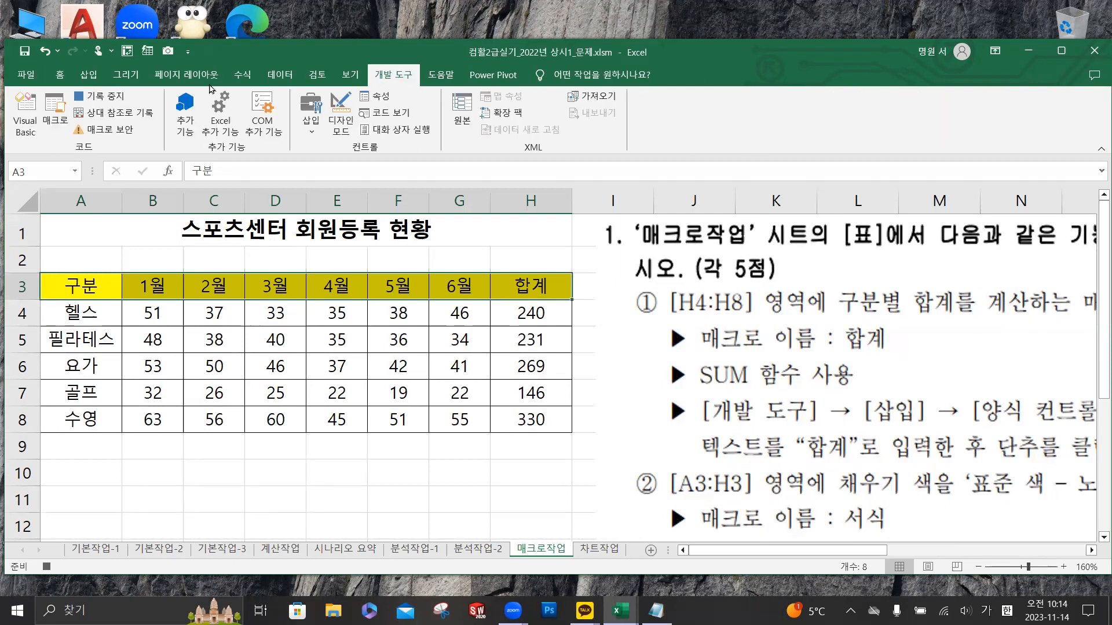
{"action": "left_click", "coordinate": [102, 96]}
- Move the instruction picture leftward to column F so the button range in its text can be read
{"action": "left_click_drag", "start_coordinate": [744, 396], "coordinate": [685, 395]}
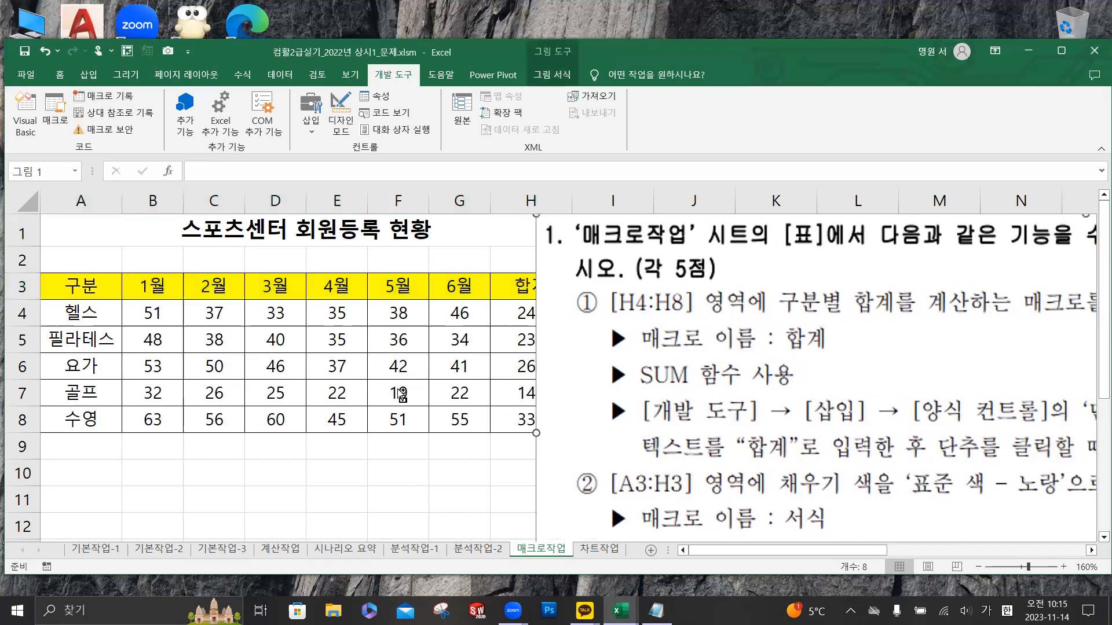
{"action": "scroll", "coordinate": [400, 394], "scroll_direction": "down", "scroll_amount": 2}
{"action": "scroll", "coordinate": [615, 412], "scroll_direction": "left", "scroll_amount": 3}
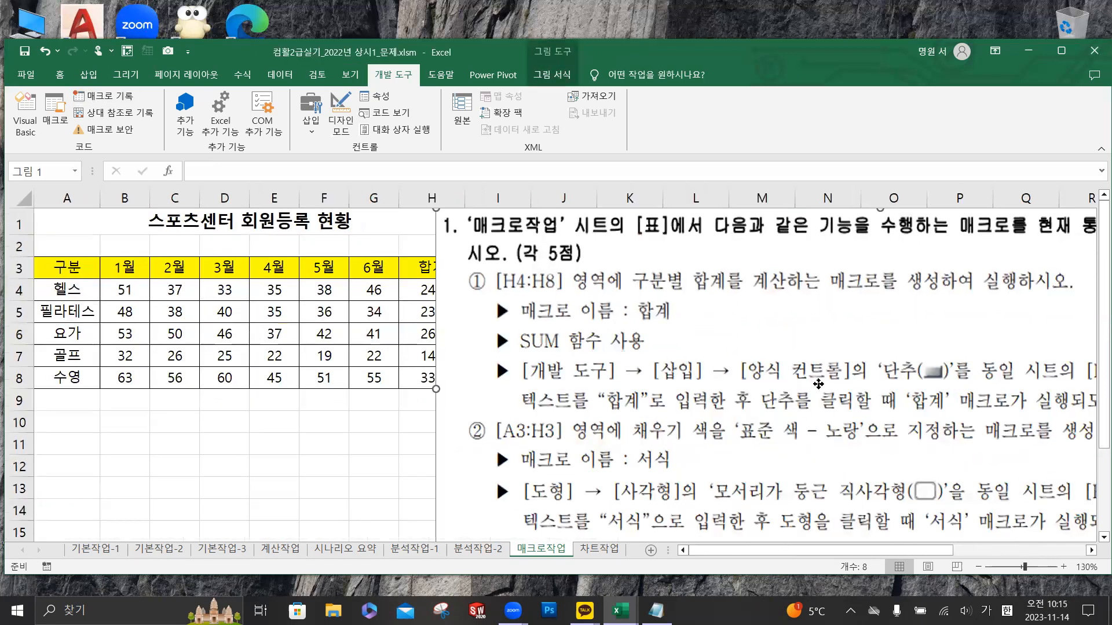
{"action": "left_click_drag", "start_coordinate": [818, 384], "coordinate": [856, 380]}
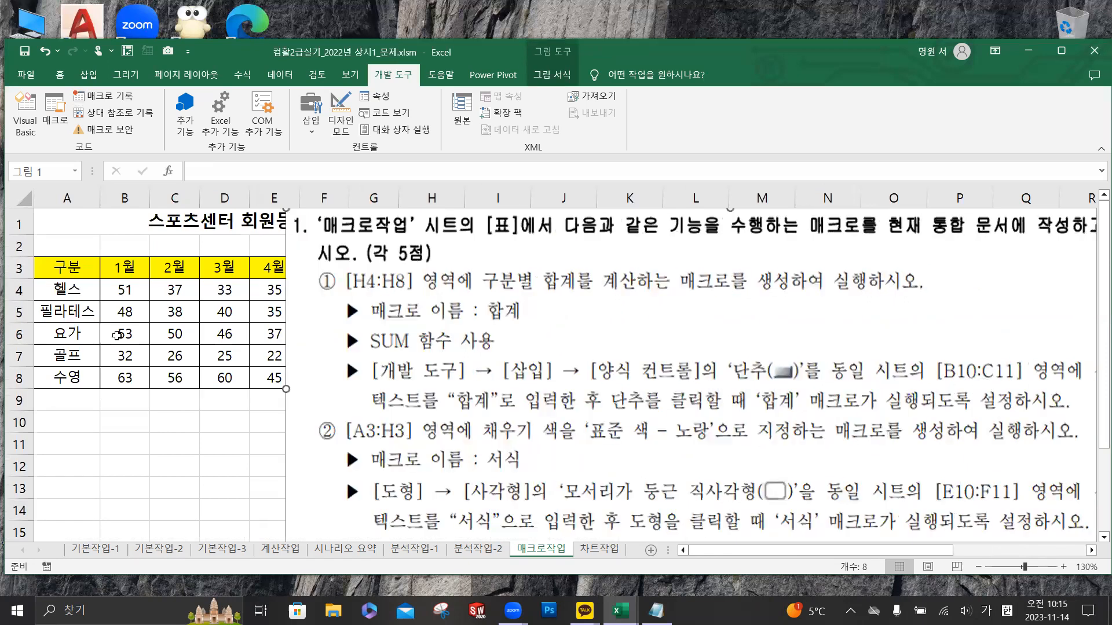
- Insert a form control button (단추) over cells B10:C11 and assign the 합계 macro to it
{"action": "left_click", "coordinate": [132, 424]}
{"action": "left_click_drag", "start_coordinate": [132, 424], "coordinate": [152, 447]}
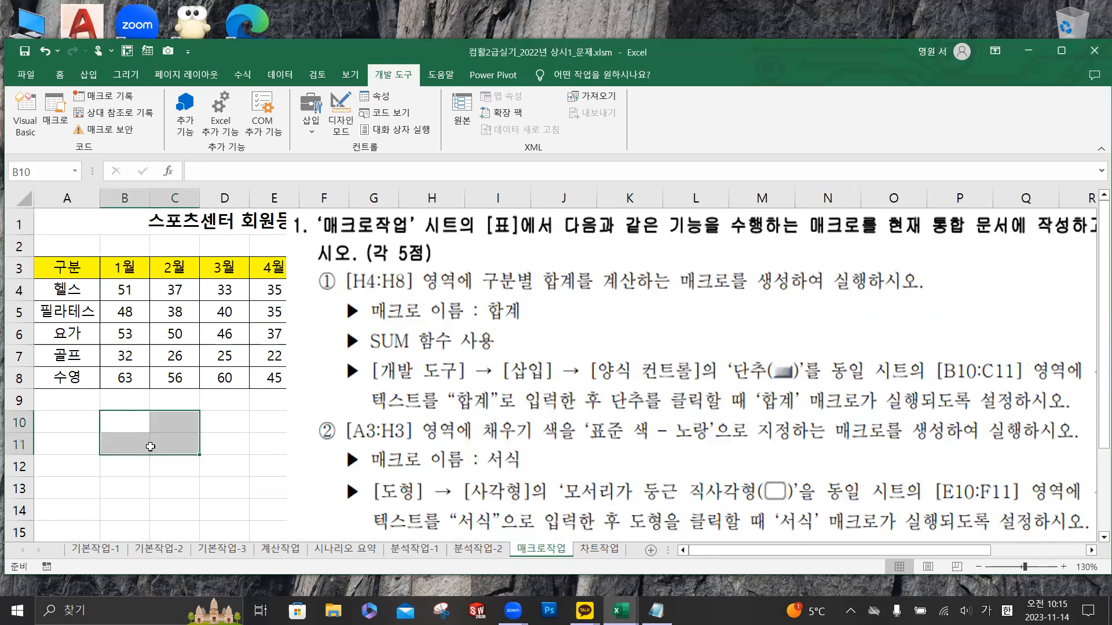
{"action": "left_click", "coordinate": [310, 132]}
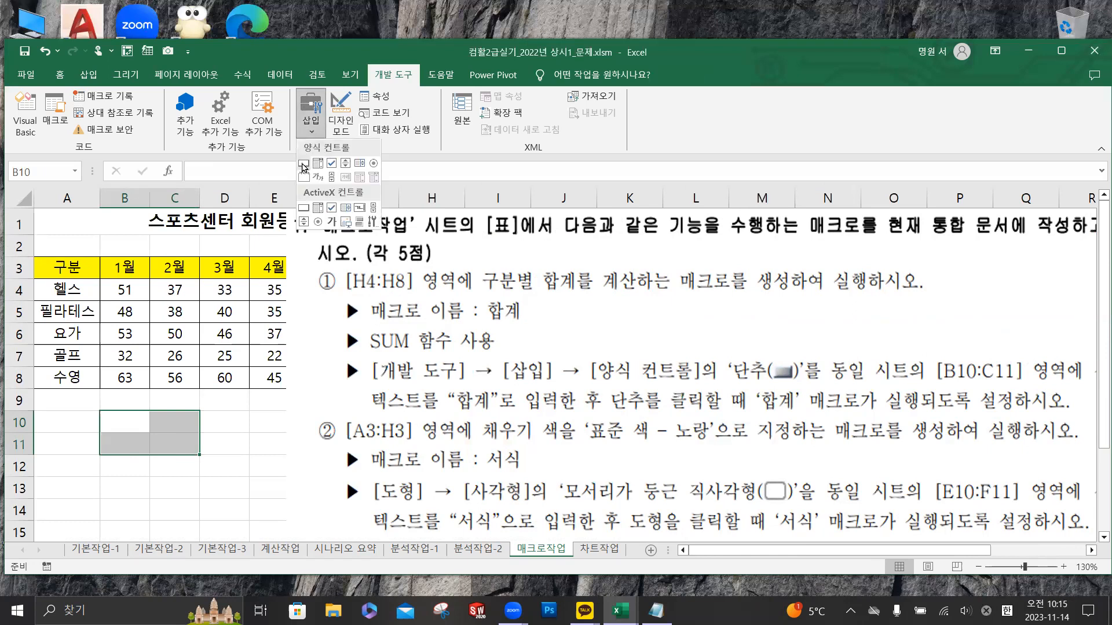
{"action": "left_click", "coordinate": [303, 165]}
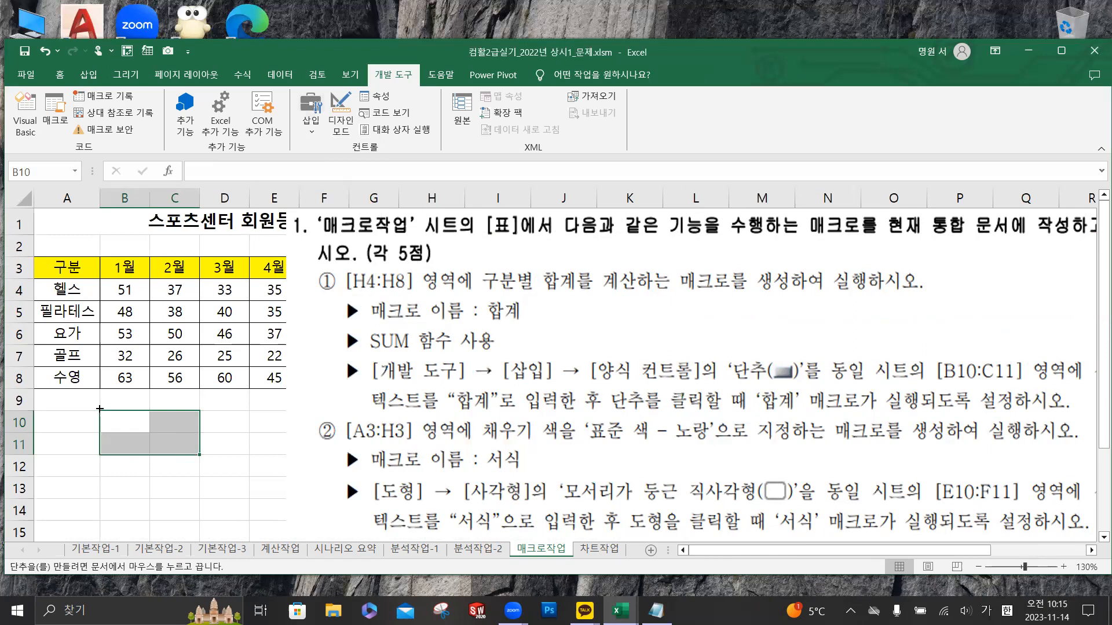
{"action": "left_click_drag", "start_coordinate": [101, 409], "coordinate": [196, 458]}
{"action": "left_click_drag", "start_coordinate": [236, 411], "coordinate": [245, 407]}
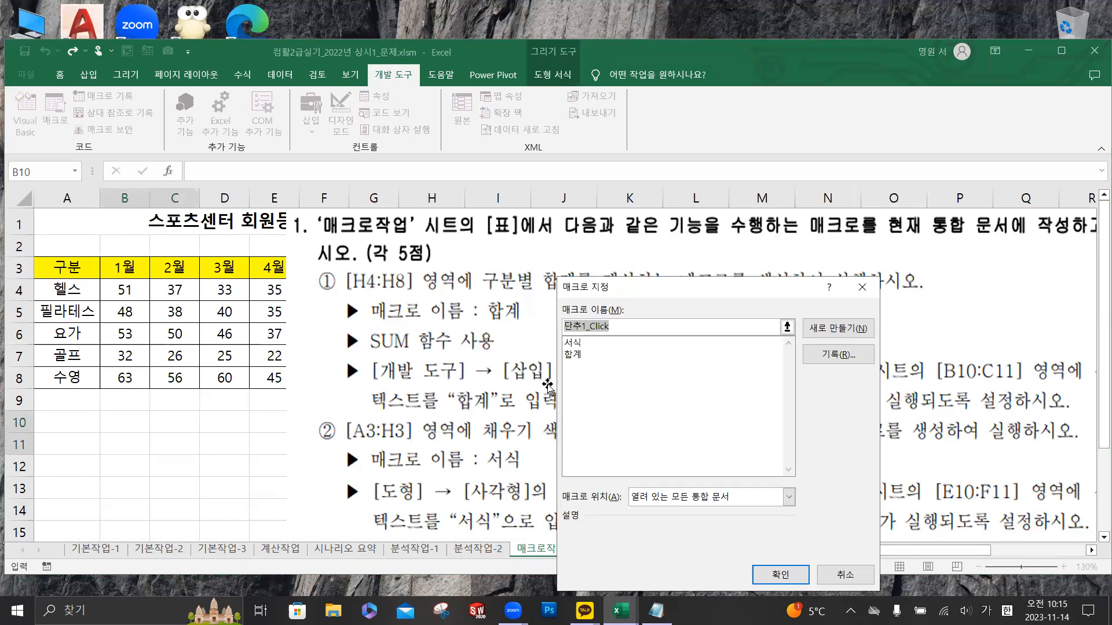
{"action": "left_click", "coordinate": [575, 354]}
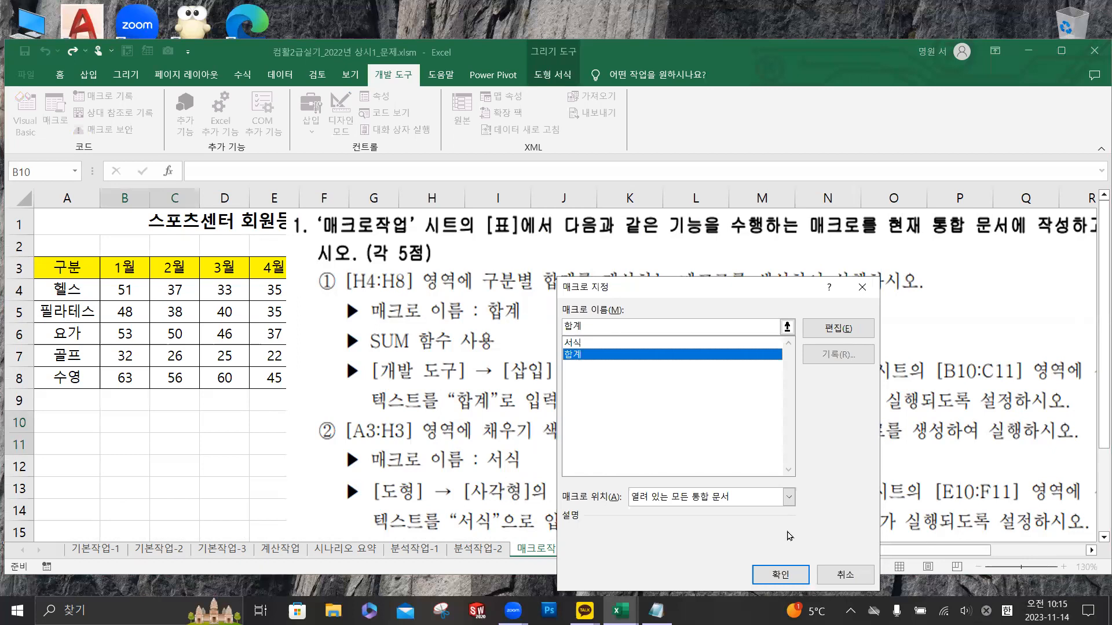
{"action": "left_click", "coordinate": [775, 575]}
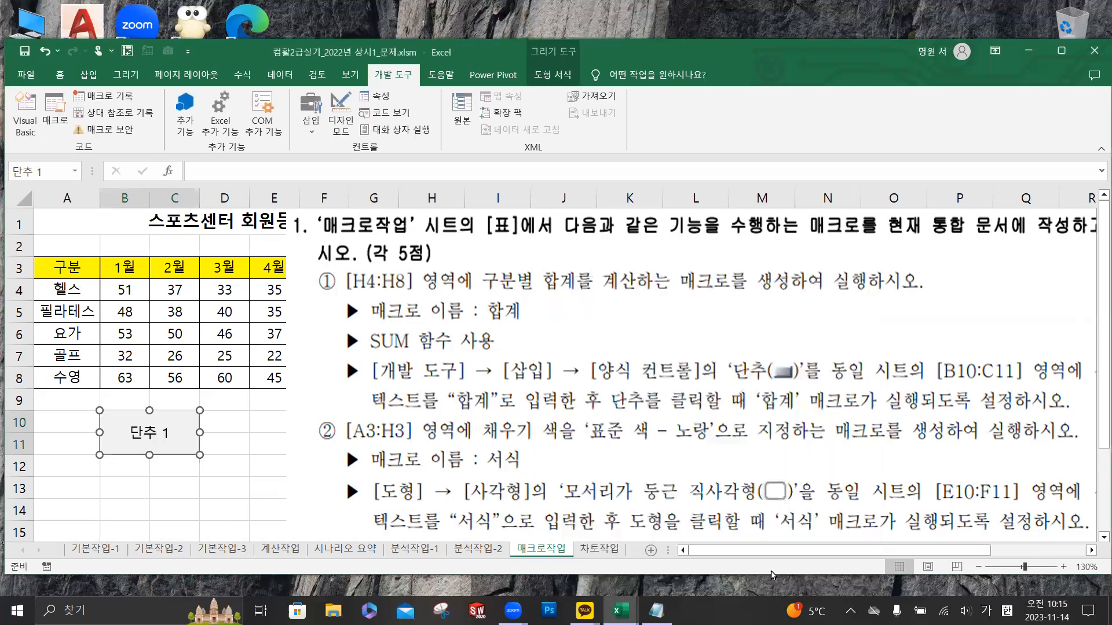
- Replace the caption of the button over B10:C11 with 합계
{"action": "left_click", "coordinate": [142, 432]}
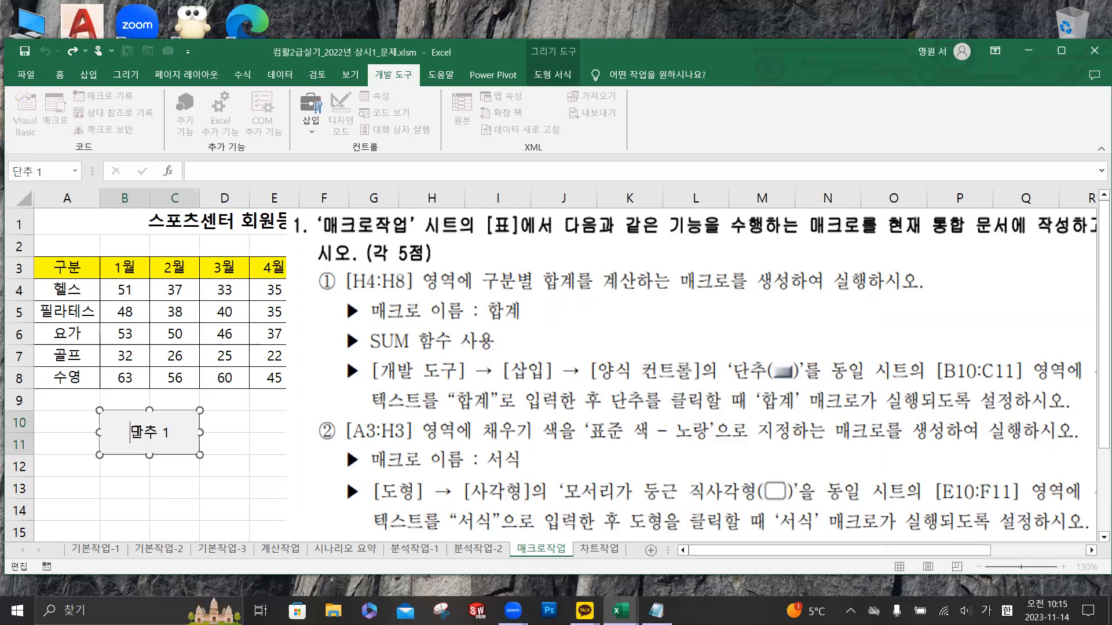
{"action": "left_click_drag", "start_coordinate": [137, 432], "coordinate": [173, 438]}
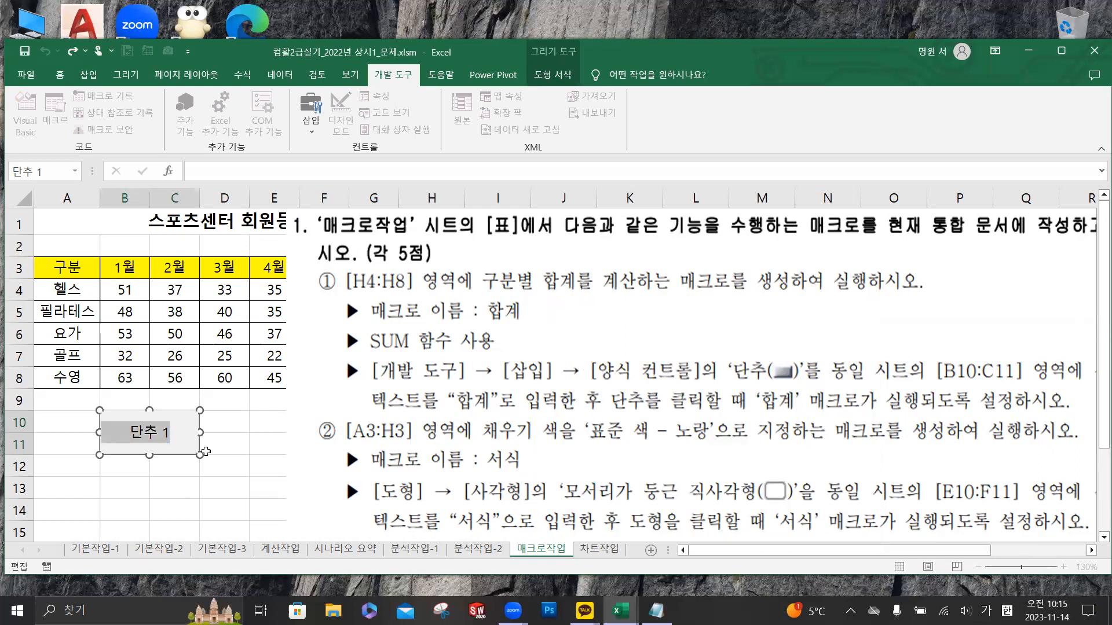
{"action": "type", "text": "합ㄱ"}
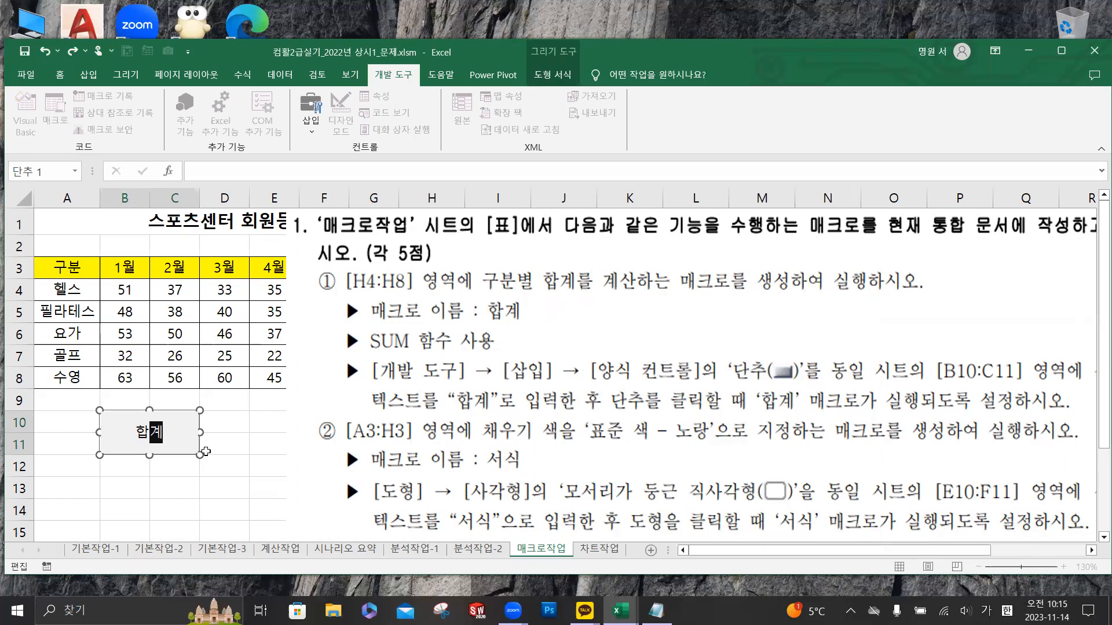
- Move the instruction picture right to column H so that cells E10:F11 are uncovered
{"action": "left_click", "coordinate": [407, 462]}
{"action": "left_click_drag", "start_coordinate": [407, 462], "coordinate": [540, 461]}
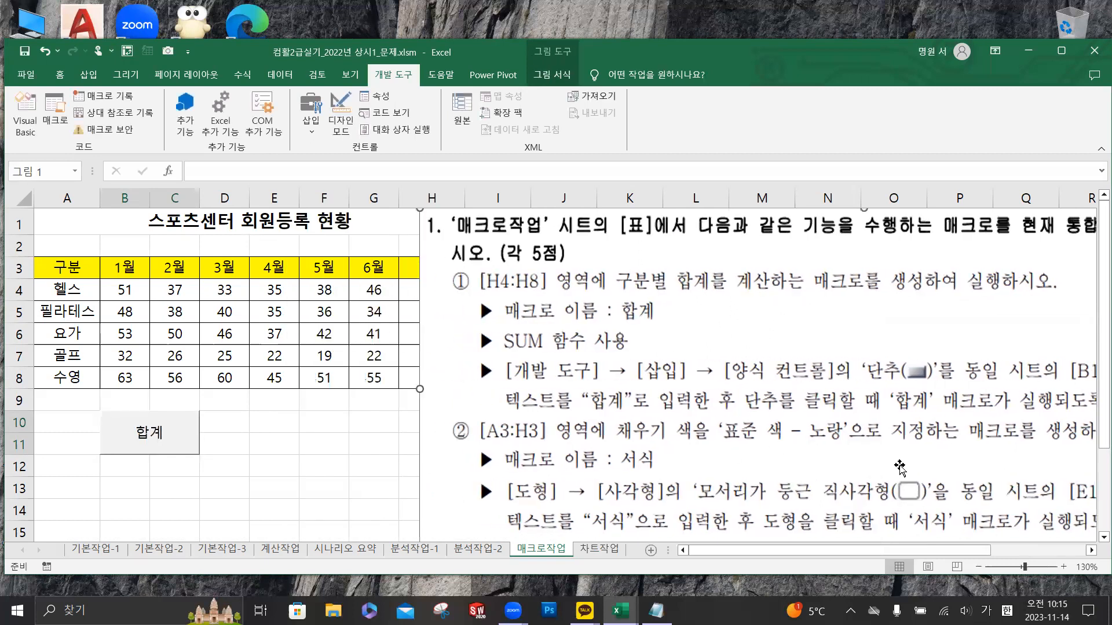
{"action": "left_click_drag", "start_coordinate": [945, 551], "coordinate": [980, 549]}
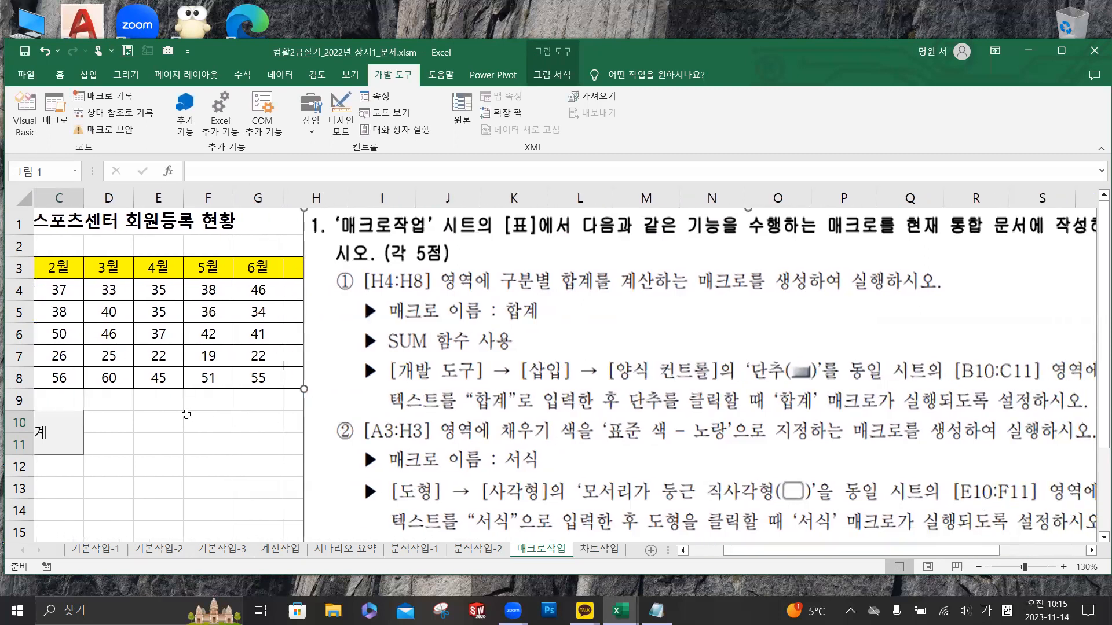
- Draw a rounded rectangle (모서리가 둥근 직사각형) exactly over cells E10:F11 and enter 서식 as its text
{"action": "left_click", "coordinate": [161, 421]}
{"action": "left_click_drag", "start_coordinate": [190, 419], "coordinate": [194, 439]}
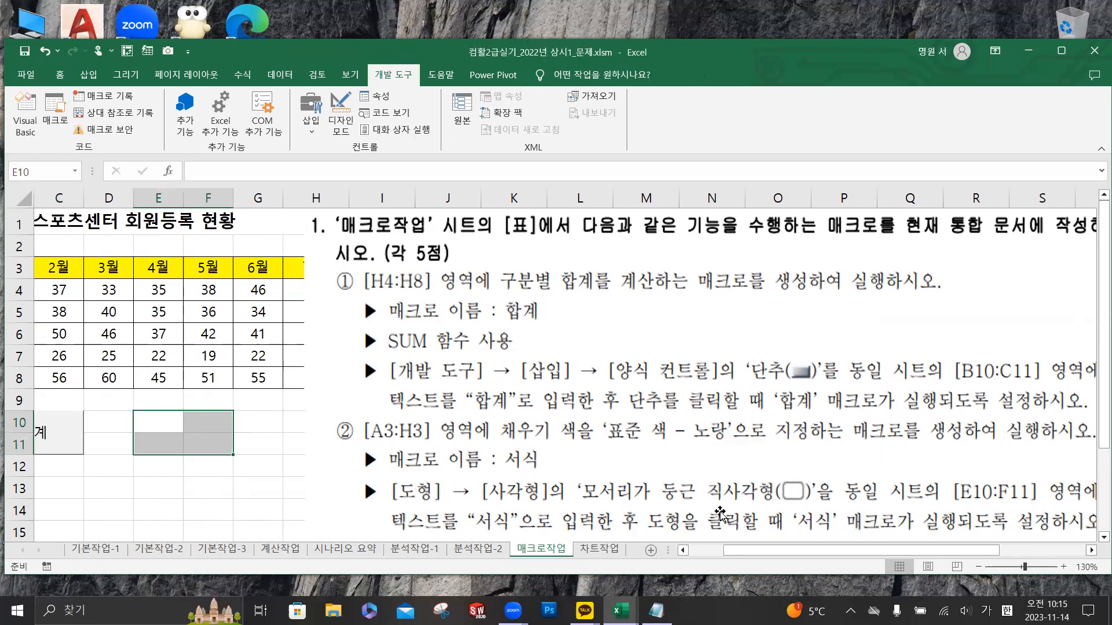
{"action": "scroll", "coordinate": [756, 457], "scroll_direction": "down", "scroll_amount": 2}
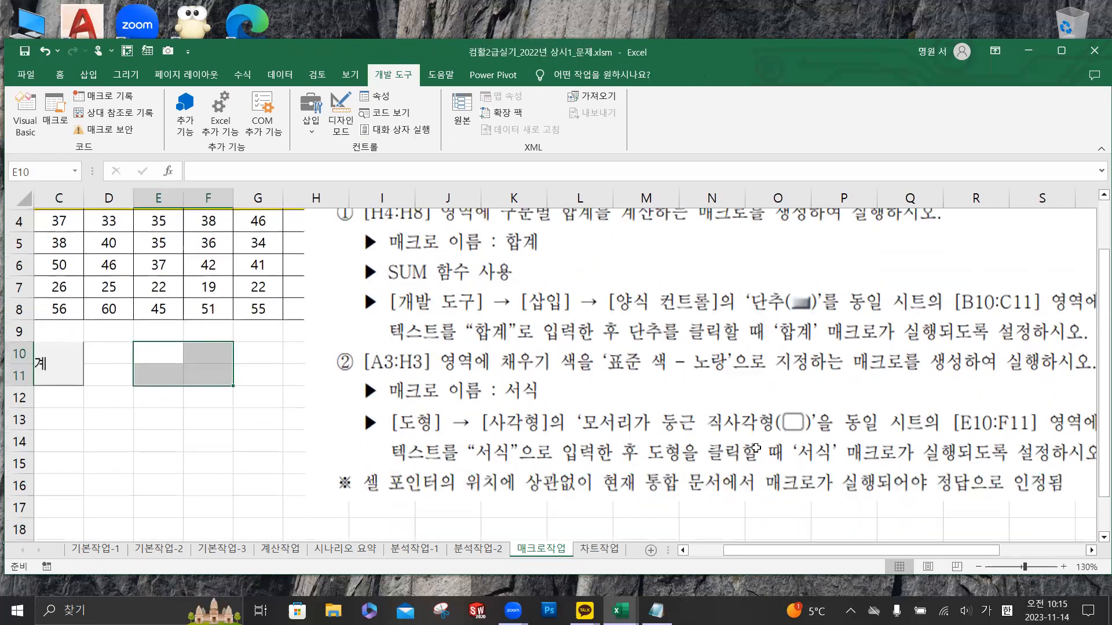
{"action": "left_click", "coordinate": [89, 75]}
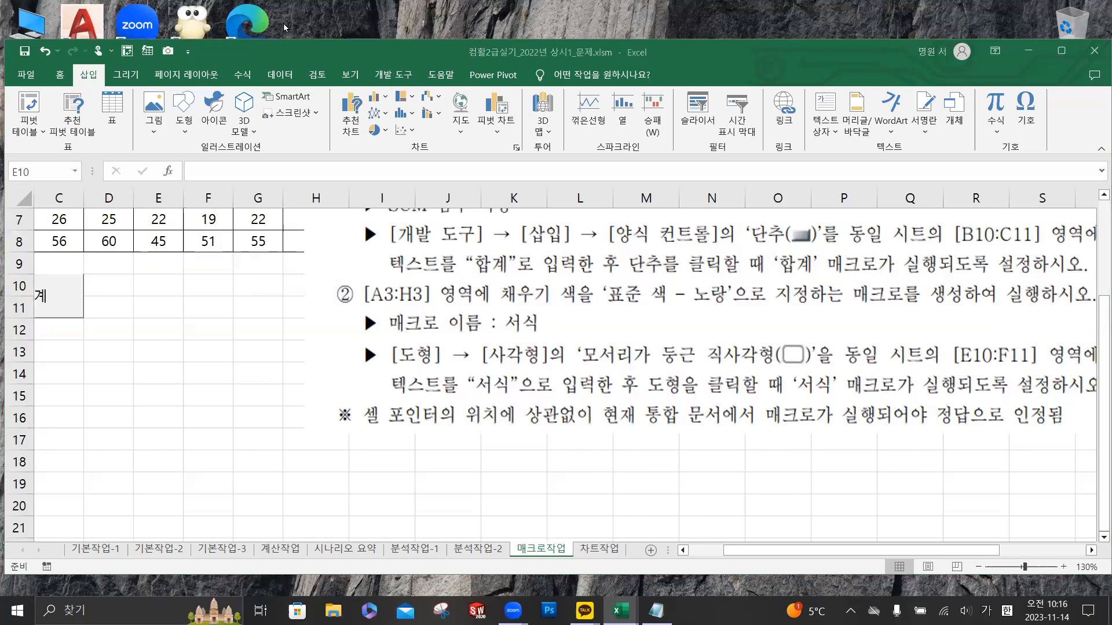
{"action": "left_click", "coordinate": [181, 132]}
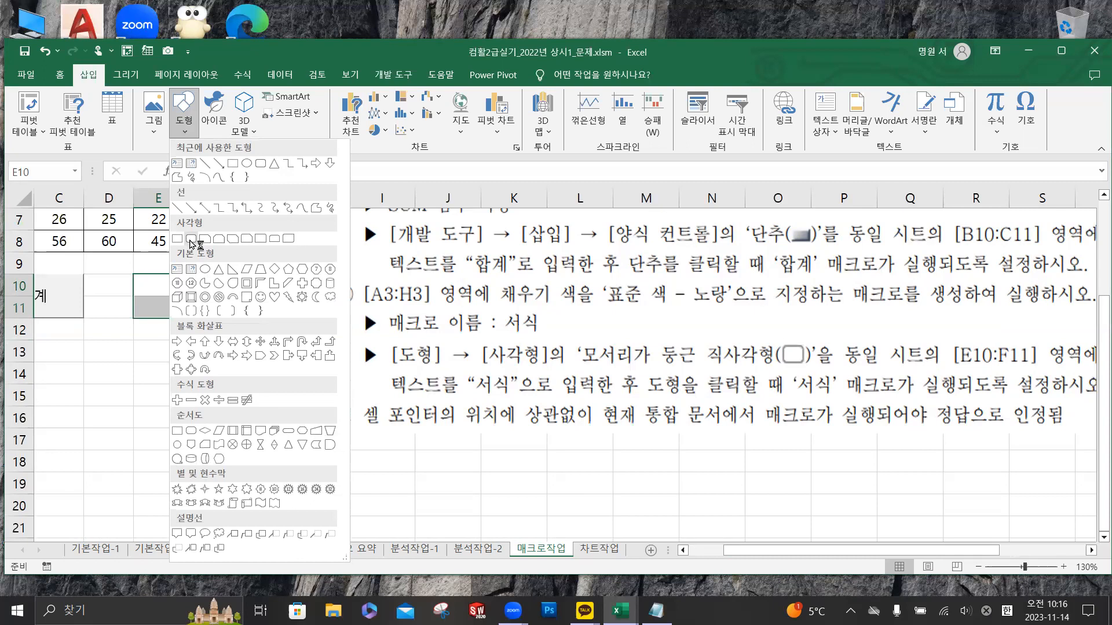
{"action": "key", "text": "super+plus"}
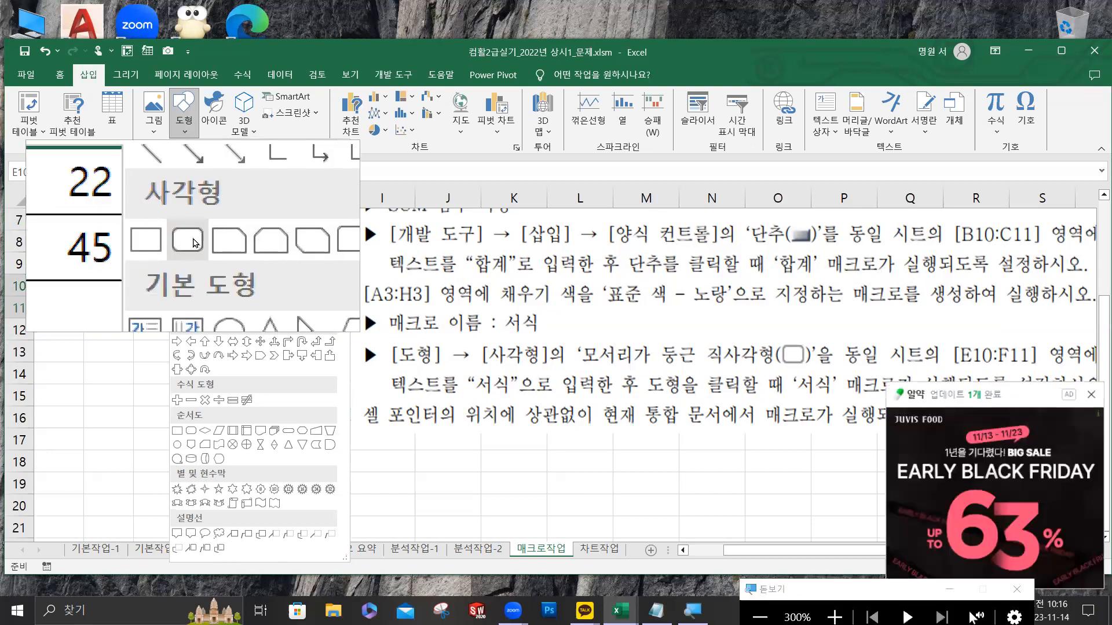
{"action": "left_click", "coordinate": [193, 242]}
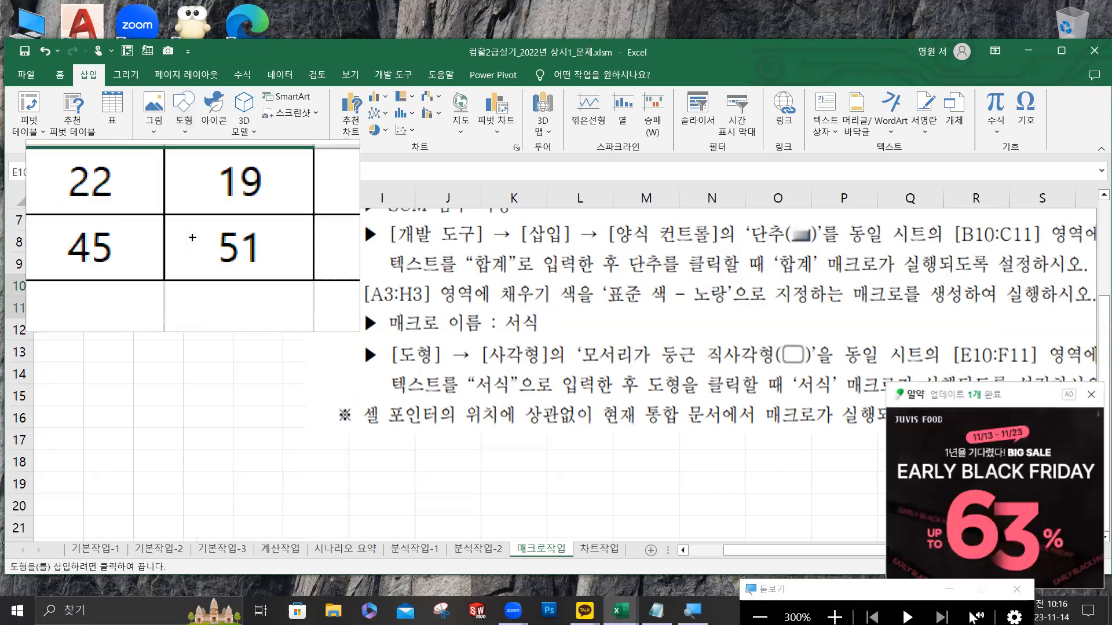
{"action": "key", "text": "super+Escape"}
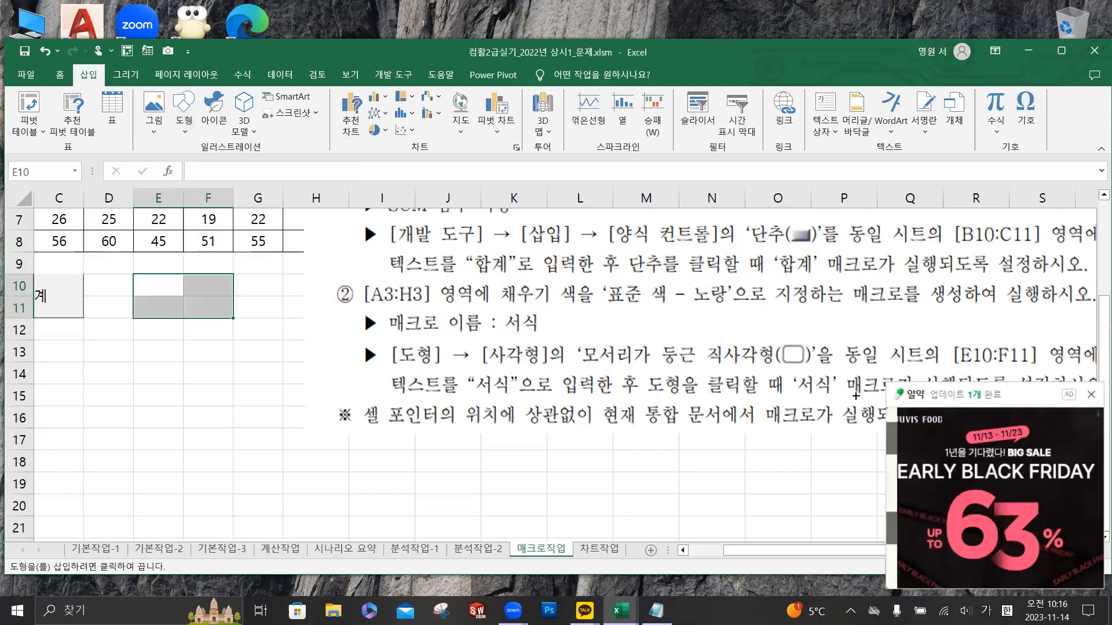
{"action": "left_click", "coordinate": [1085, 398]}
{"action": "left_click", "coordinate": [137, 273]}
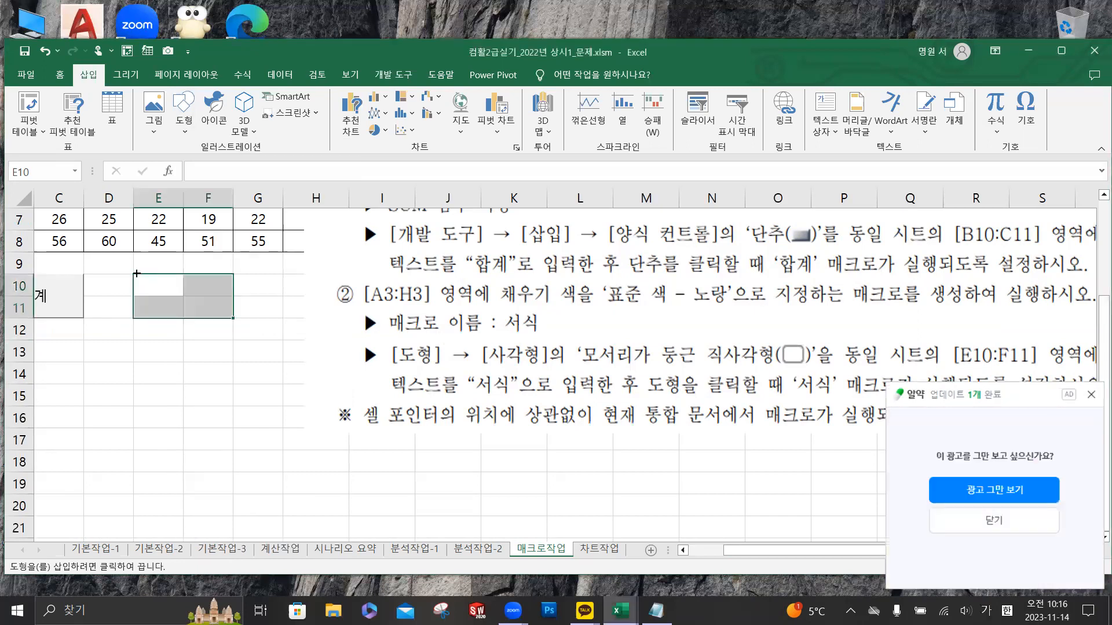
{"action": "left_click_drag", "start_coordinate": [135, 274], "coordinate": [219, 317]}
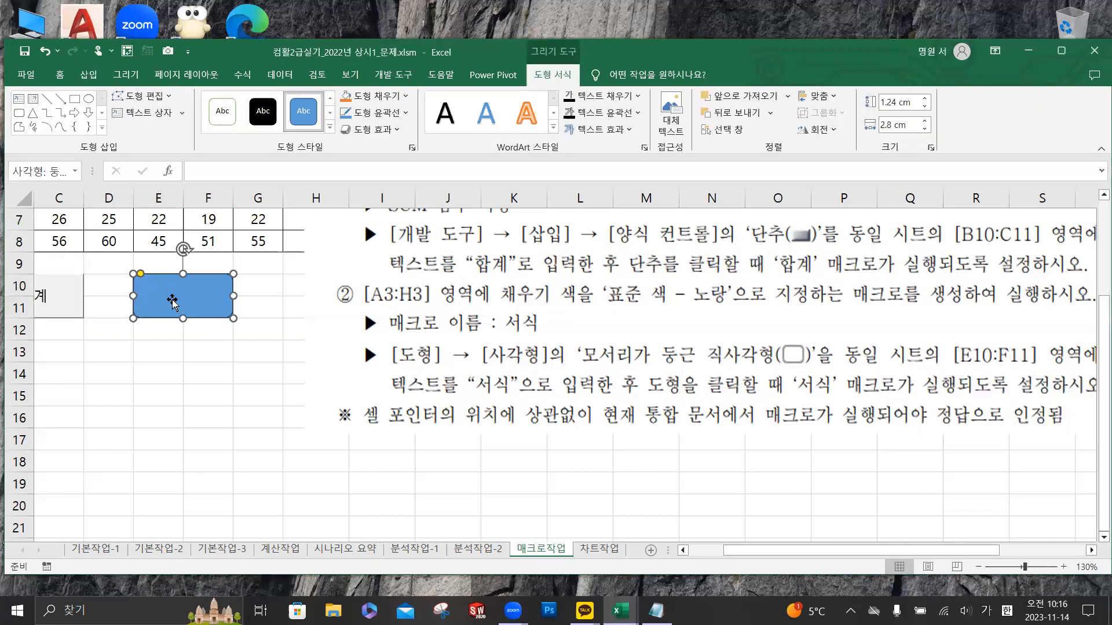
{"action": "type", "text": "서식"}
- Assign the 서식 macro to the rounded rectangle over E10:F11
{"action": "right_click", "coordinate": [208, 298]}
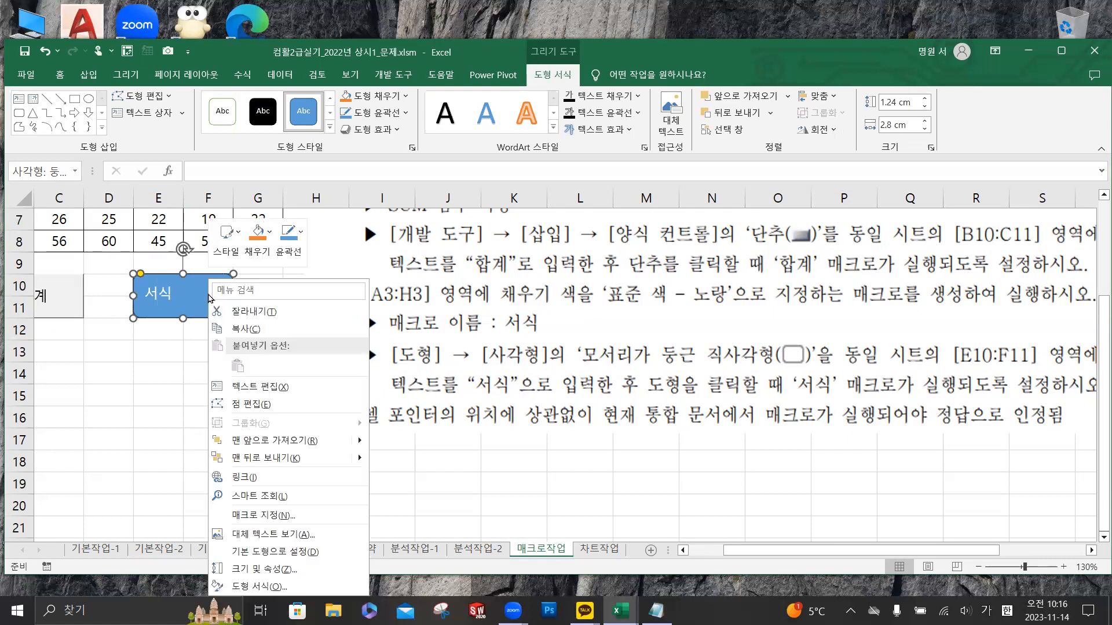
{"action": "left_click", "coordinate": [278, 516]}
{"action": "left_click", "coordinate": [139, 343]}
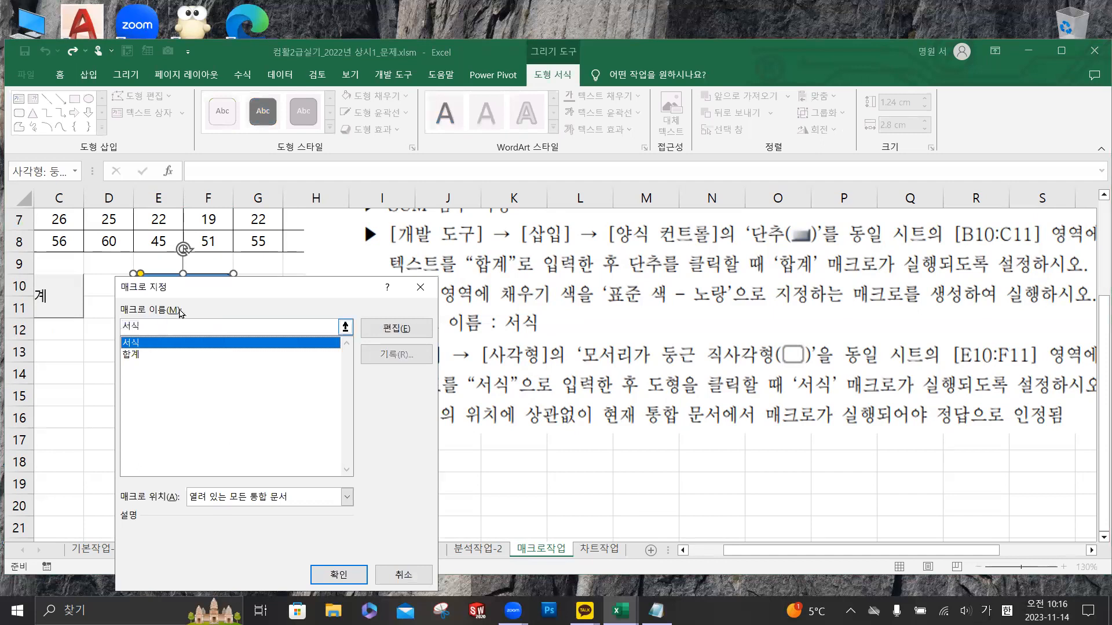
{"action": "left_click_drag", "start_coordinate": [211, 289], "coordinate": [354, 236]}
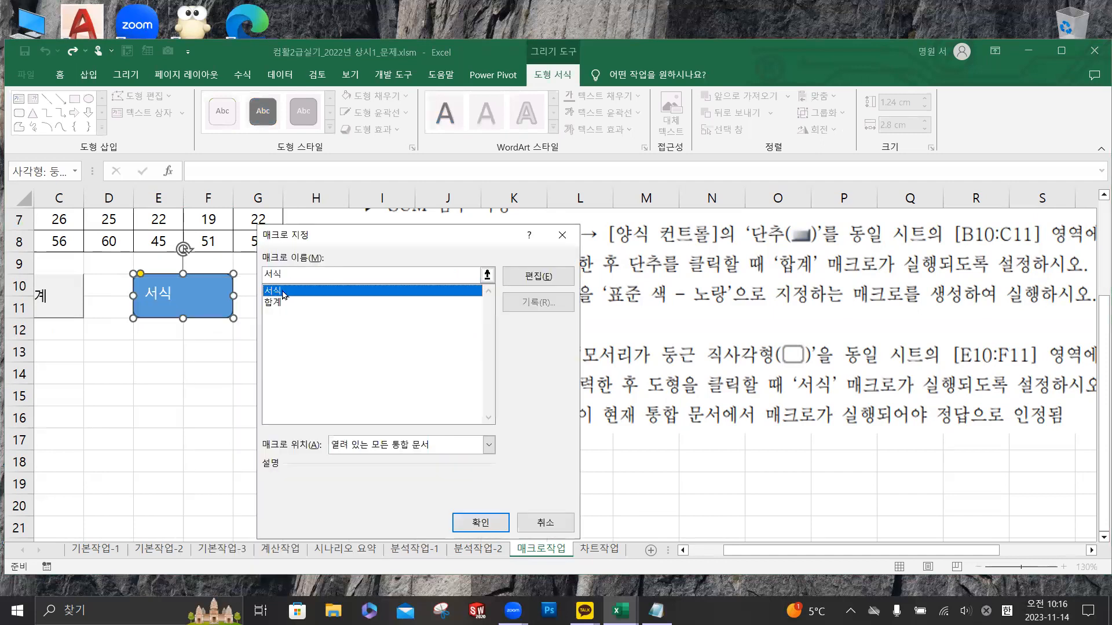
{"action": "left_click", "coordinate": [479, 518]}
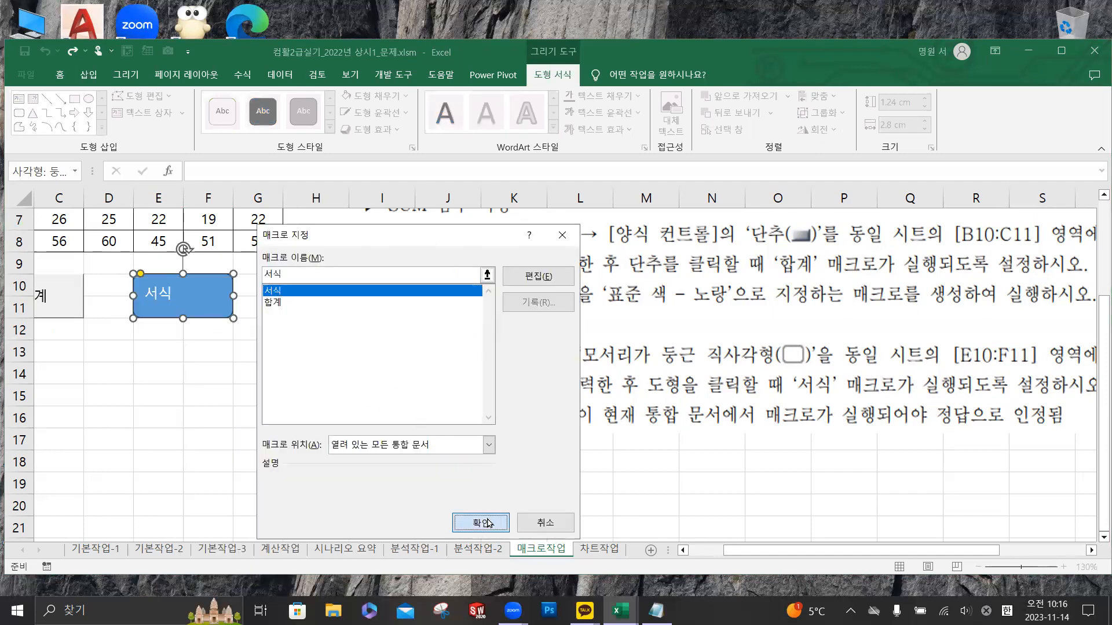
{"action": "left_click", "coordinate": [209, 446]}
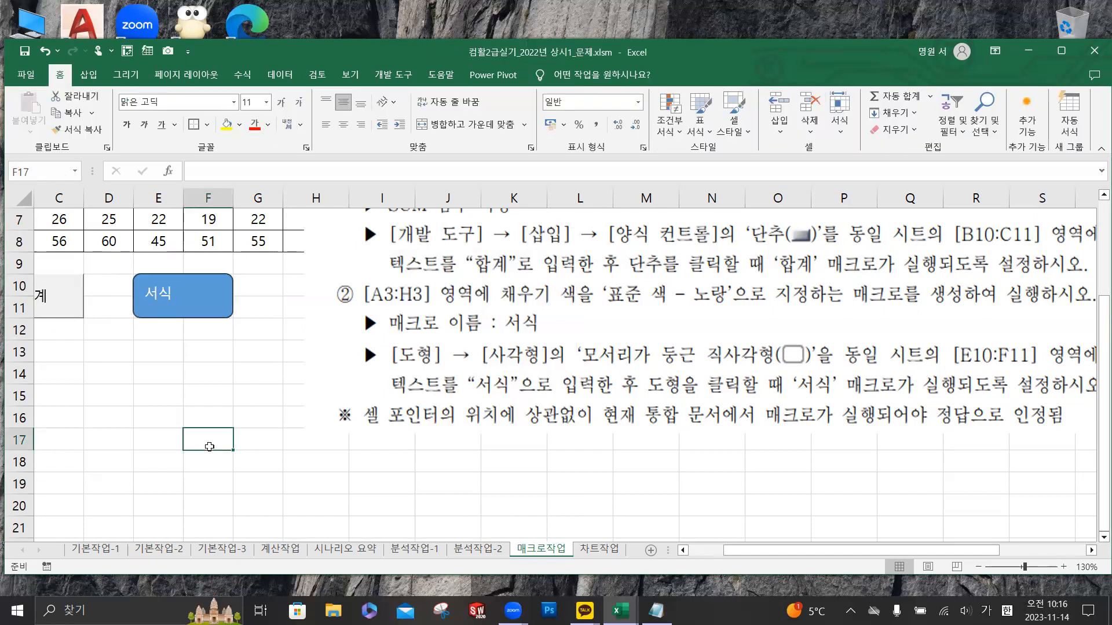
- Move the instruction picture right to column K so that the 합계 column H is uncovered
{"action": "scroll", "coordinate": [278, 432], "scroll_direction": "down", "scroll_amount": 3}
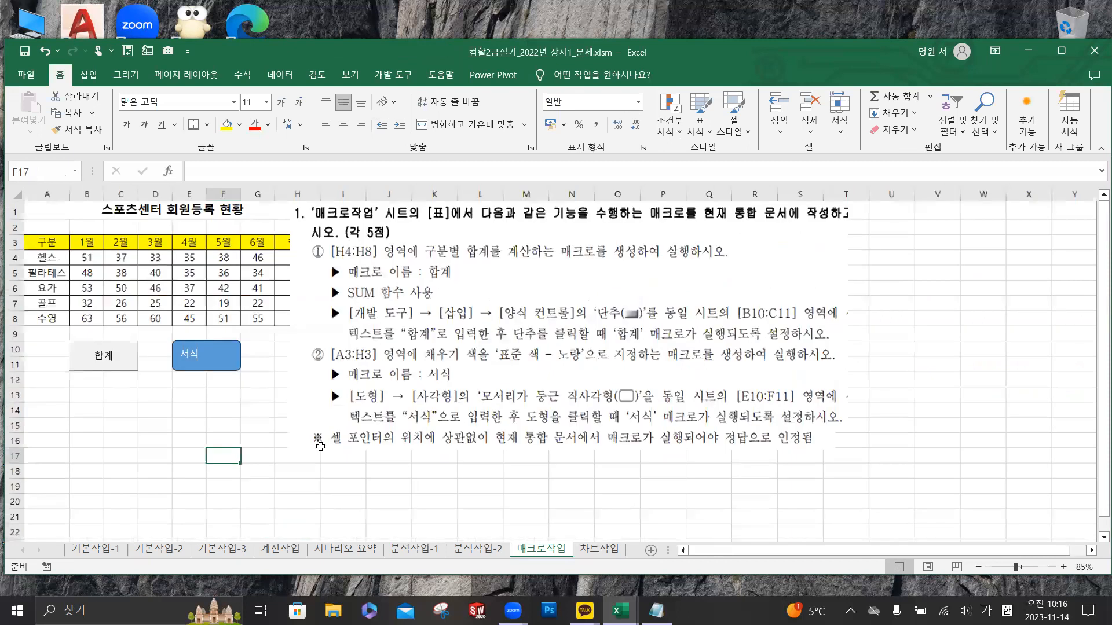
{"action": "scroll", "coordinate": [169, 432], "scroll_direction": "up", "scroll_amount": 3}
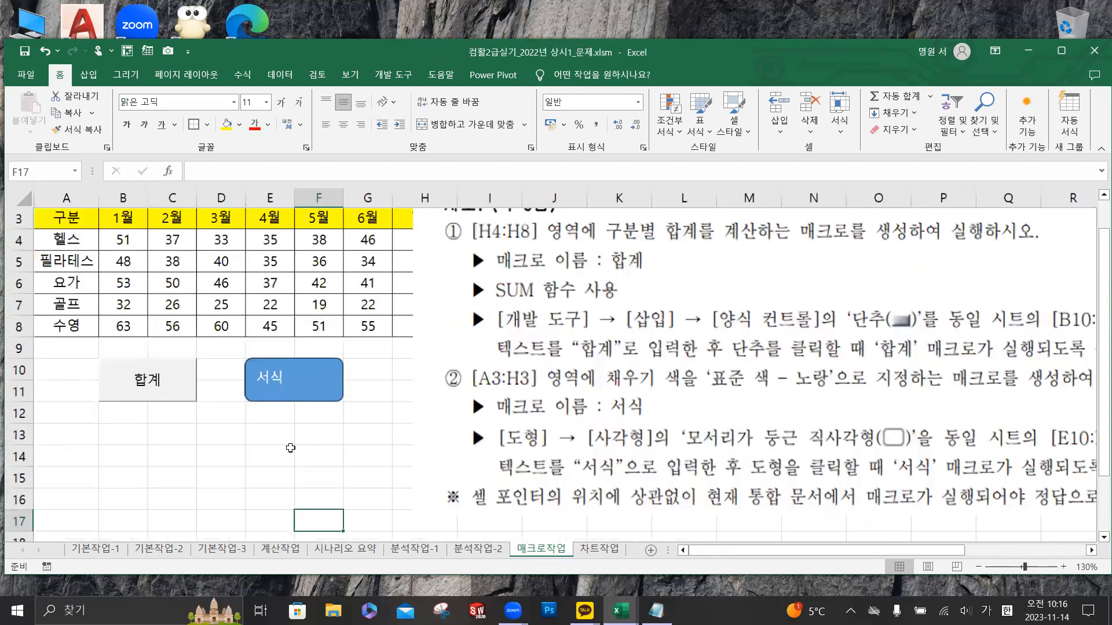
{"action": "left_click", "coordinate": [455, 389]}
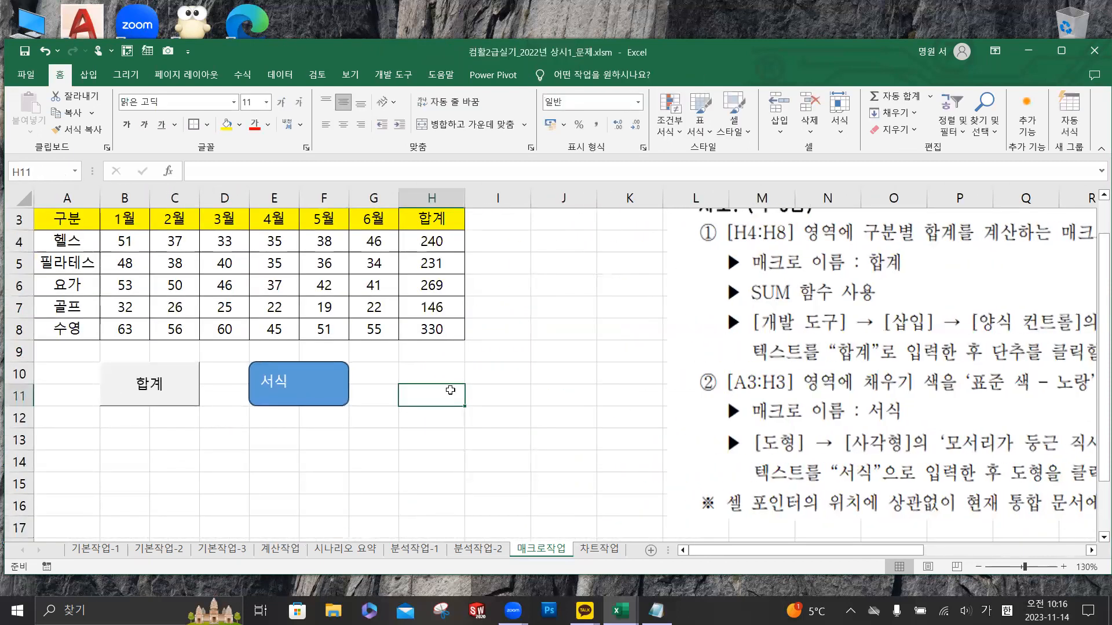
- Run the 합계 macro from its button and the 서식 macro from the rounded rectangle
{"action": "left_click", "coordinate": [153, 387]}
{"action": "left_click", "coordinate": [153, 387]}
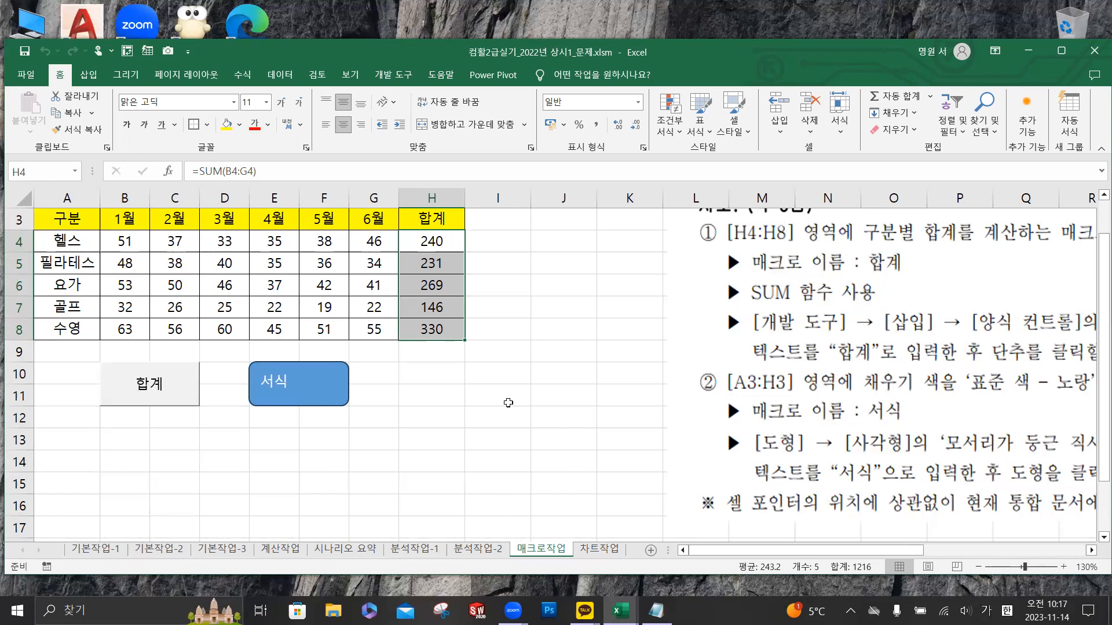
{"action": "scroll", "coordinate": [521, 402], "scroll_direction": "up", "scroll_amount": 1}
{"action": "left_click", "coordinate": [580, 340]}
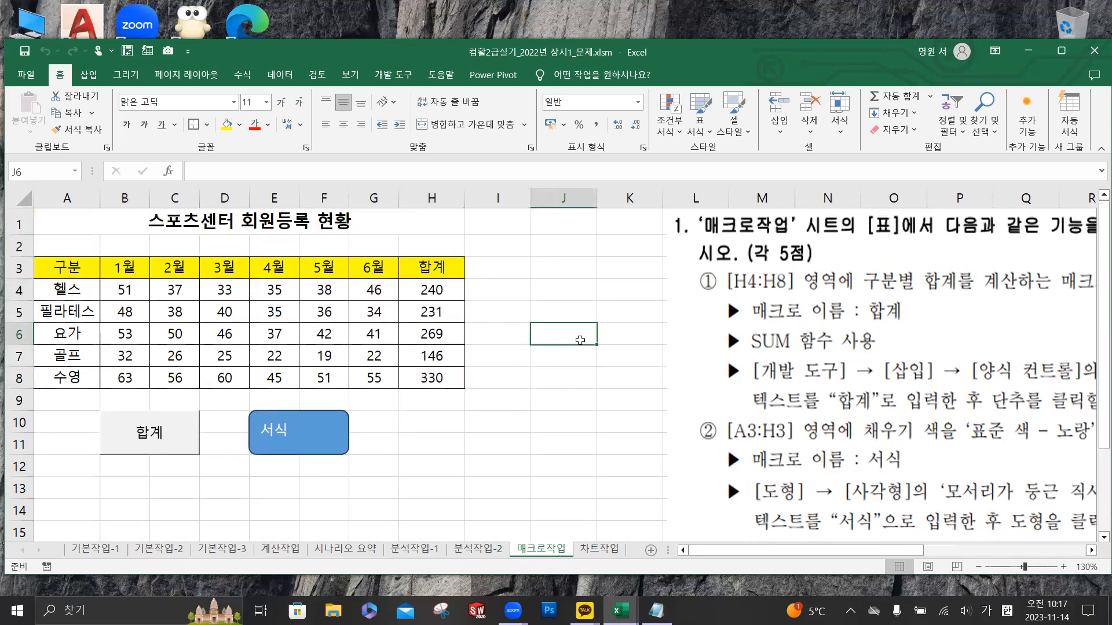
{"action": "left_click", "coordinate": [298, 432]}
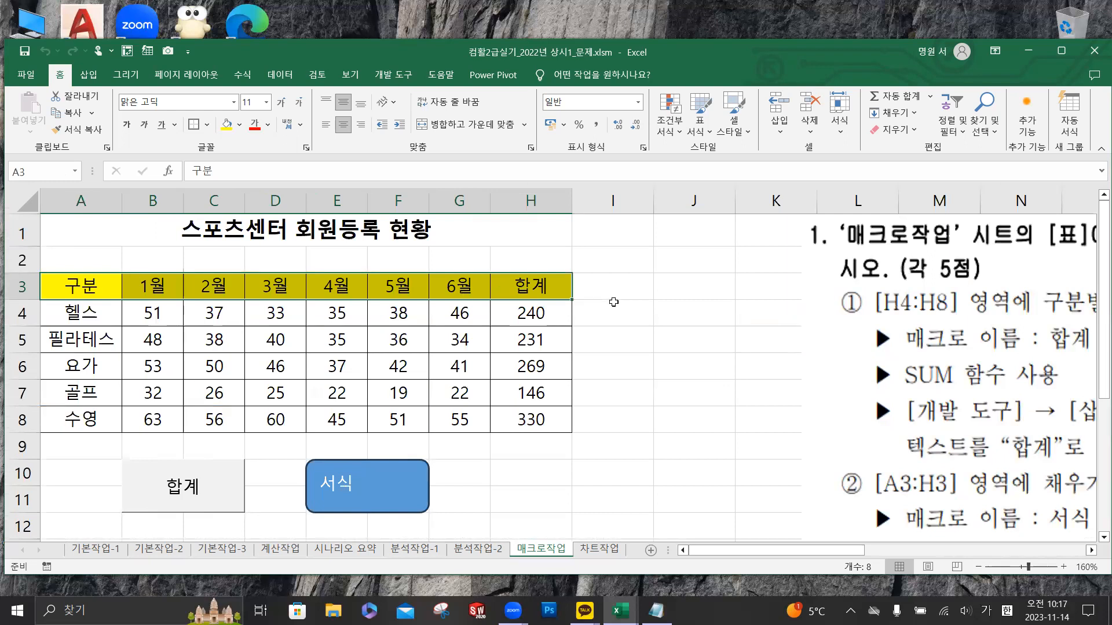
- Open the 차트작업 sheet and compare the existing chart's series, categories and legend with the target chart in the instruction picture
{"action": "left_click", "coordinate": [602, 549]}
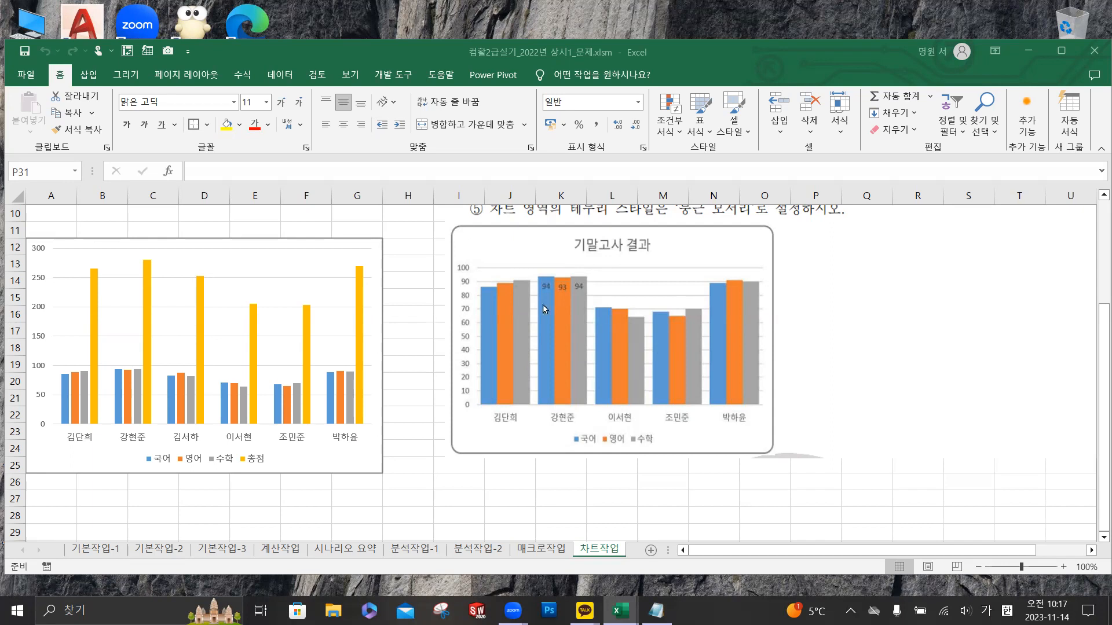
{"action": "key", "text": "ctrl"}
{"action": "key", "text": "ctrl"}
{"action": "key", "text": "ctrl"}
{"action": "scroll", "coordinate": [559, 293], "scroll_direction": "up", "scroll_amount": 3, "text": "ctrl"}
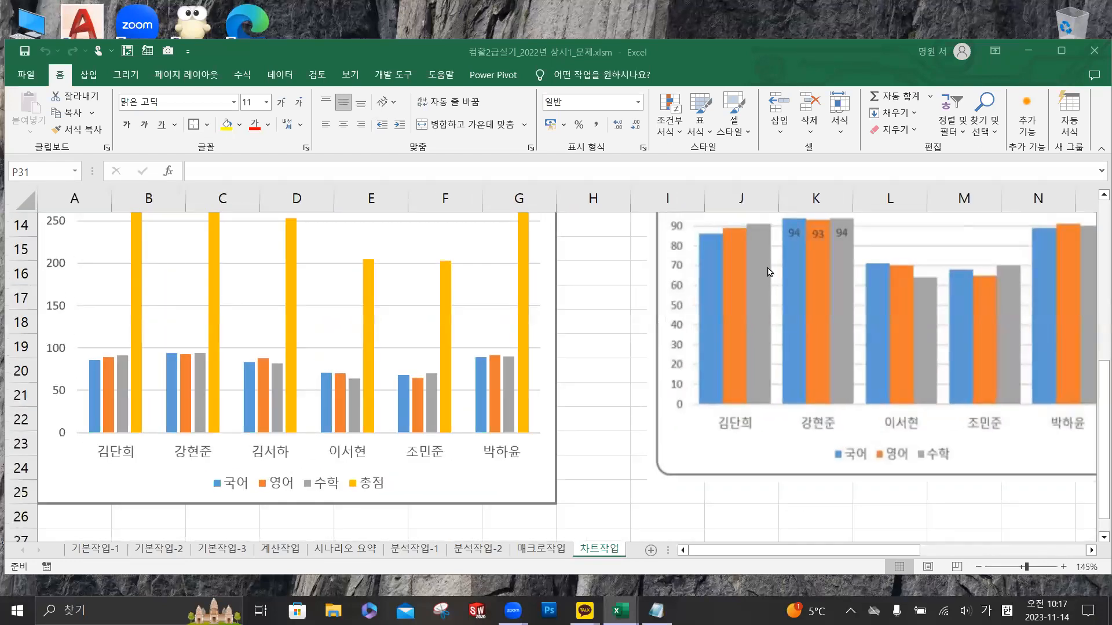
{"action": "scroll", "coordinate": [825, 310], "scroll_direction": "up", "scroll_amount": 1}
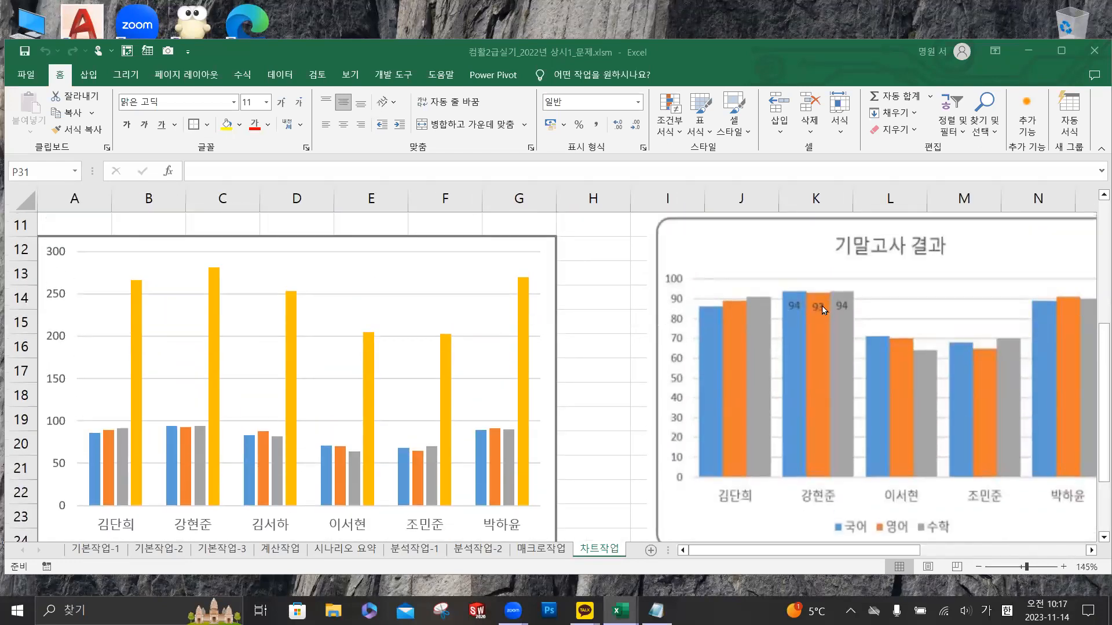
{"action": "key", "text": "ctrl"}
{"action": "key", "text": "ctrl"}
{"action": "scroll", "coordinate": [715, 429], "scroll_direction": "down", "scroll_amount": 1}
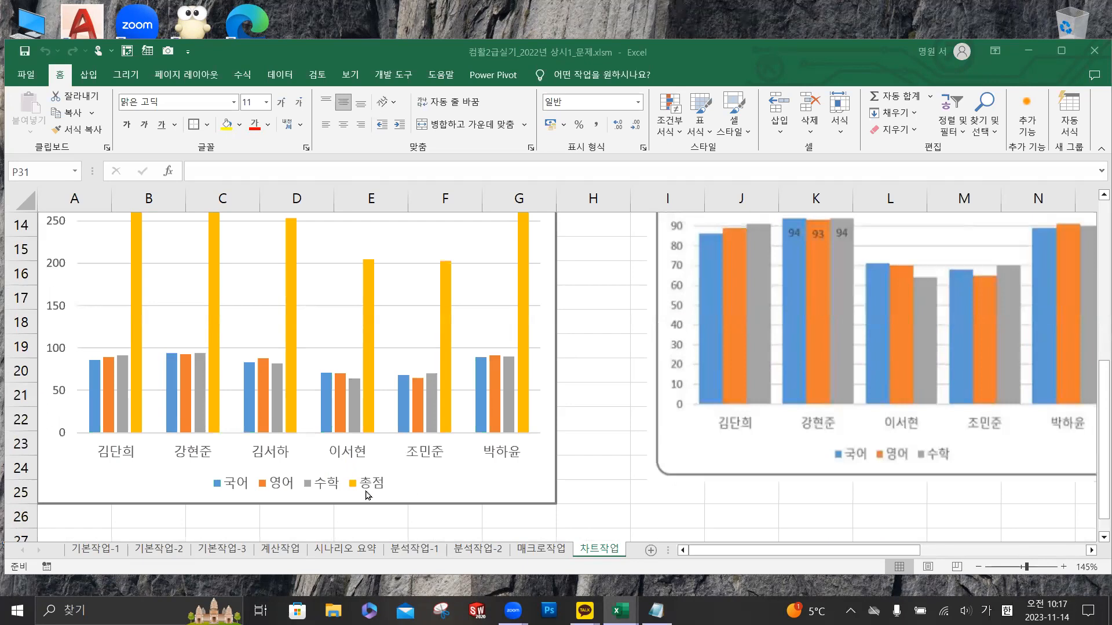
{"action": "key", "text": "ctrl"}
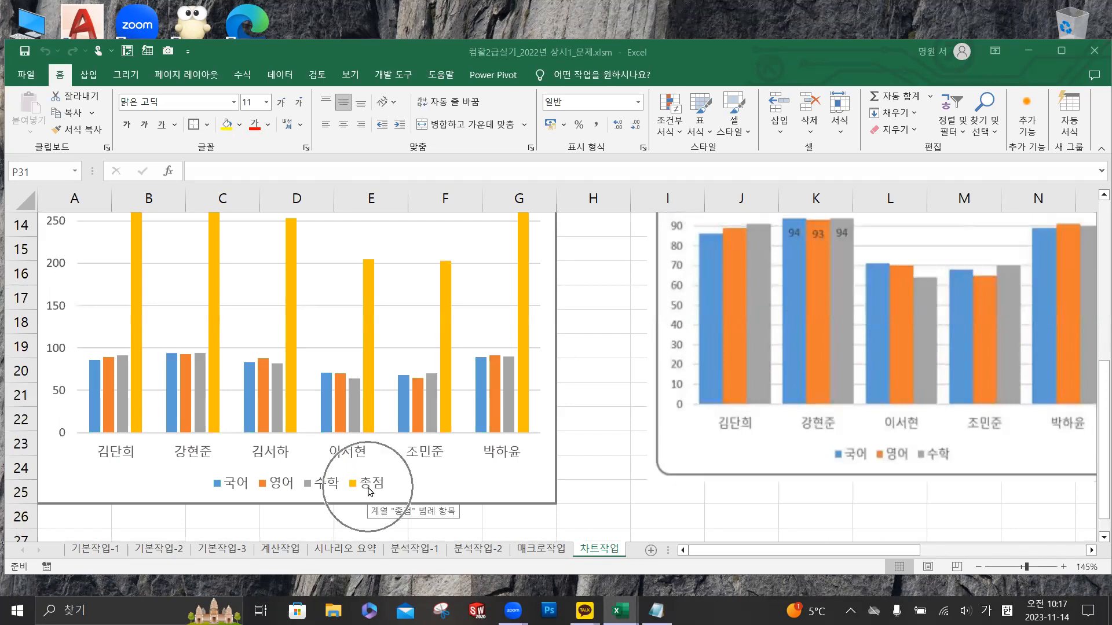
{"action": "key", "text": "ctrl"}
{"action": "key", "text": "ctrl"}
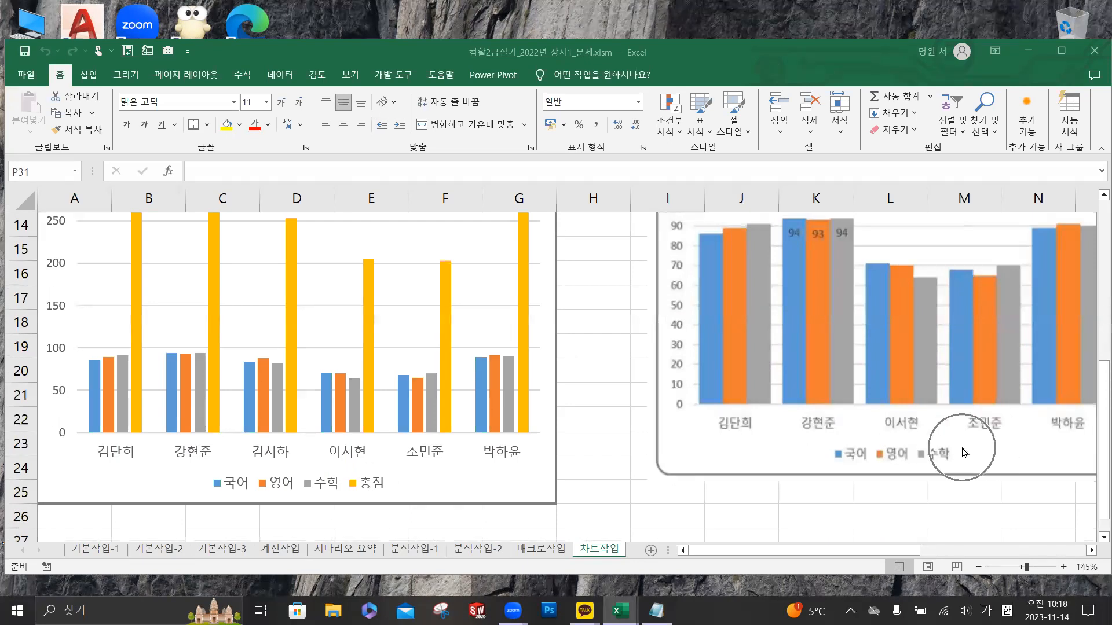
{"action": "key", "text": "ctrl"}
{"action": "key", "text": "ctrl"}
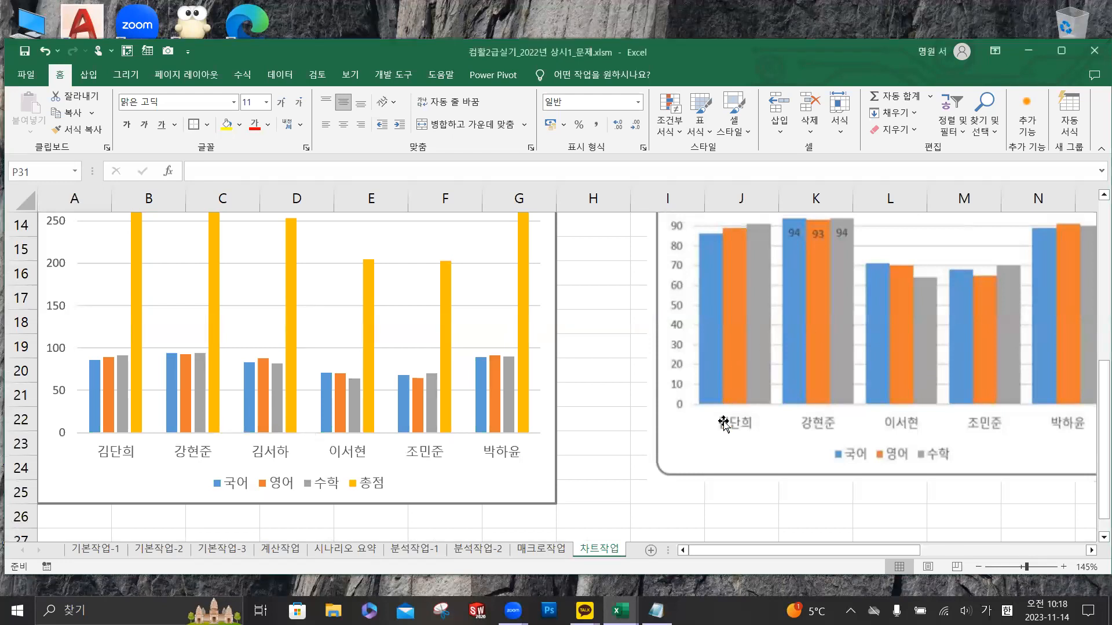
- Move the instruction picture down beside the chart so that its numbered chart tasks can be read
{"action": "left_click_drag", "start_coordinate": [736, 369], "coordinate": [689, 542]}
{"action": "left_click_drag", "start_coordinate": [754, 330], "coordinate": [769, 433]}
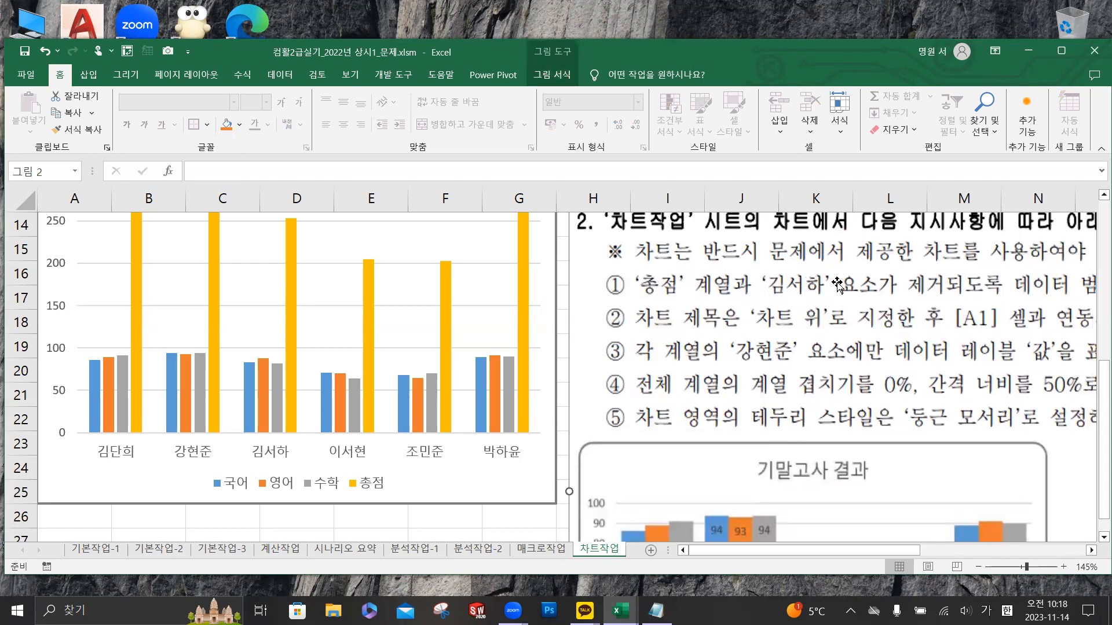
{"action": "left_click_drag", "start_coordinate": [926, 300], "coordinate": [684, 318]}
{"action": "key", "text": "ctrl+z"}
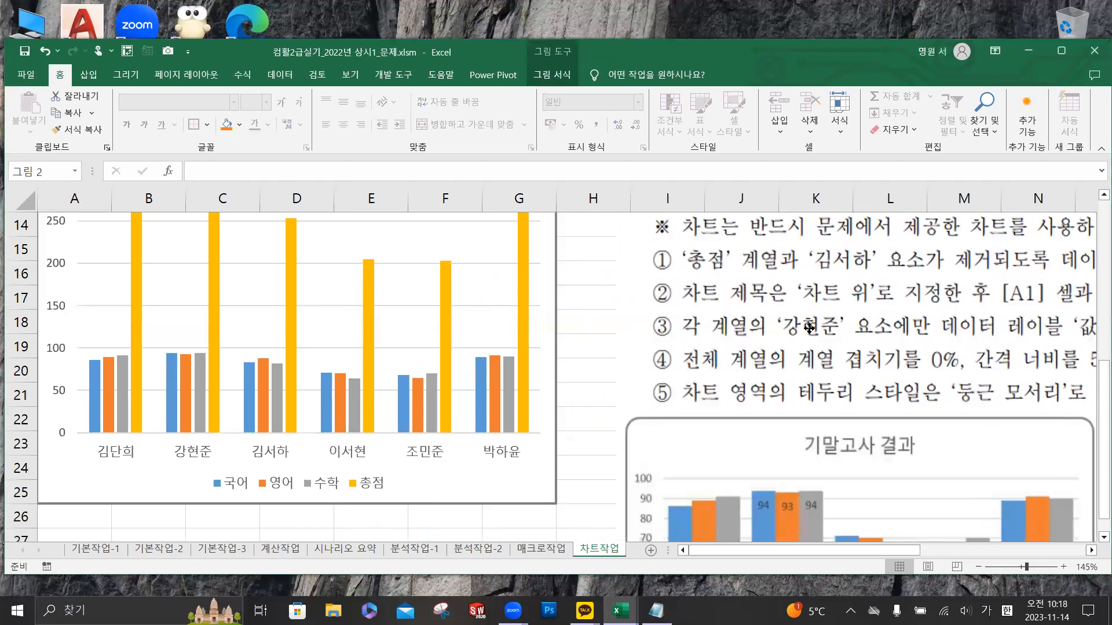
- Remove the 총점 series from the chart's data source
{"action": "left_click", "coordinate": [311, 288]}
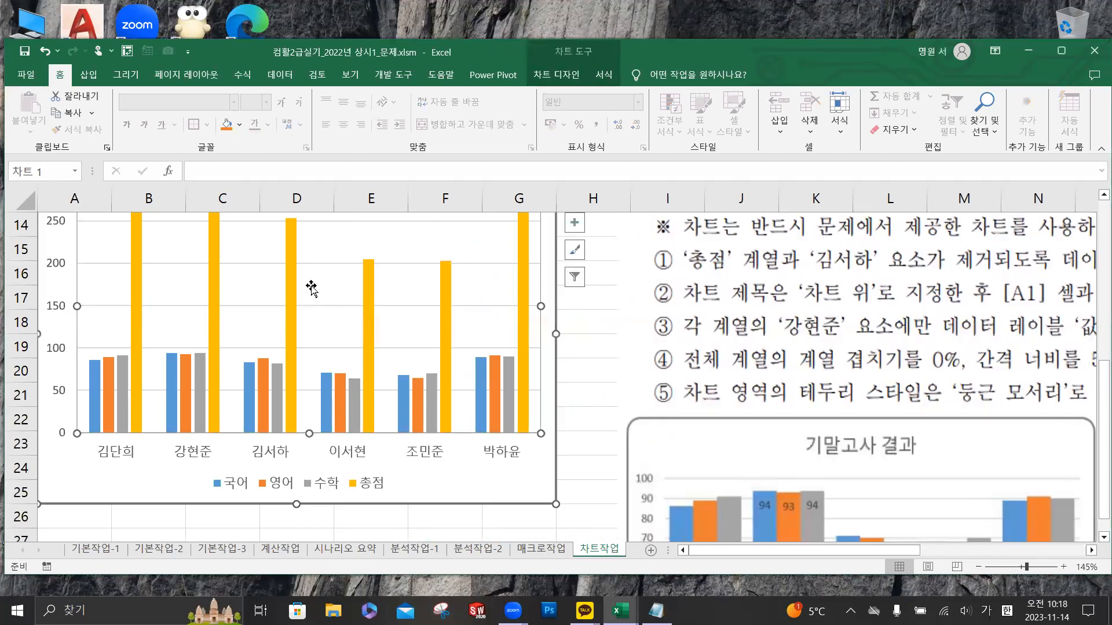
{"action": "right_click", "coordinate": [311, 288]}
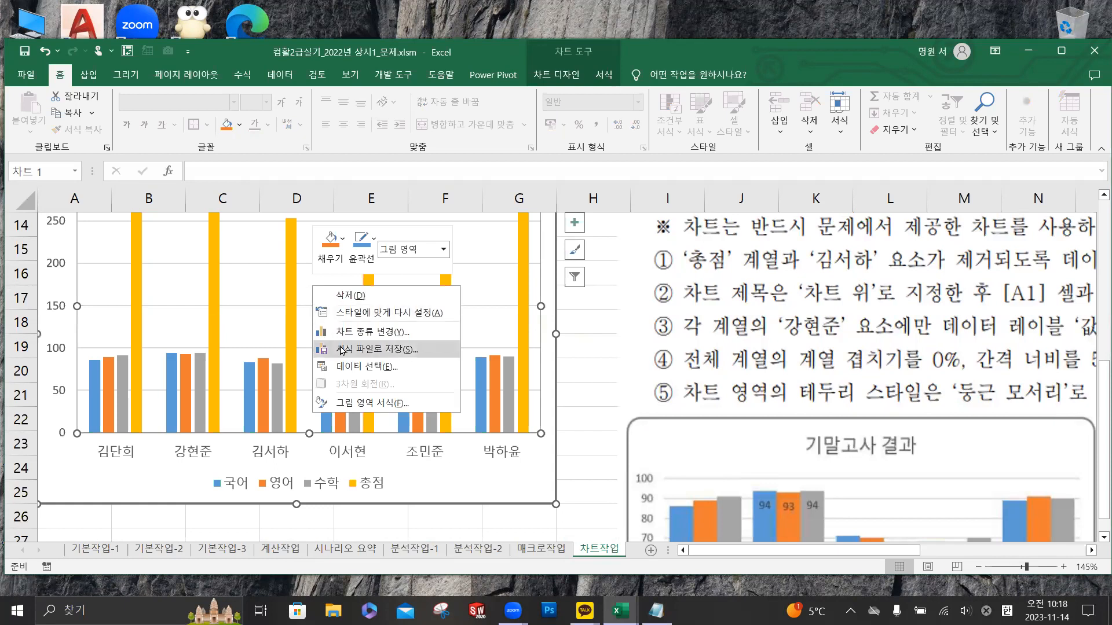
{"action": "left_click", "coordinate": [354, 367]}
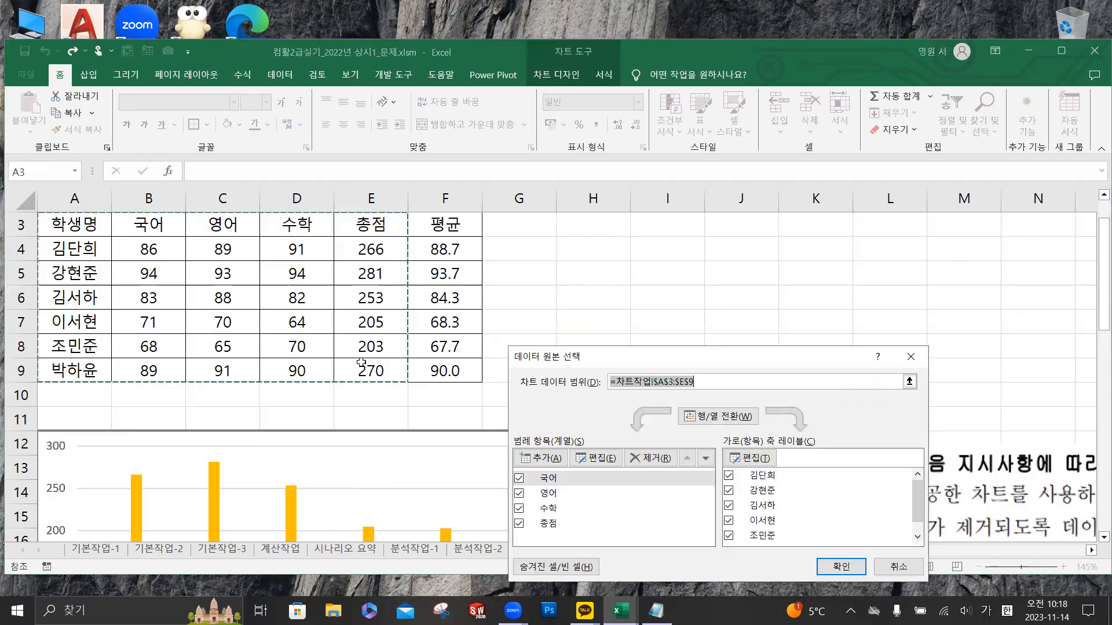
{"action": "left_click_drag", "start_coordinate": [631, 358], "coordinate": [576, 178]}
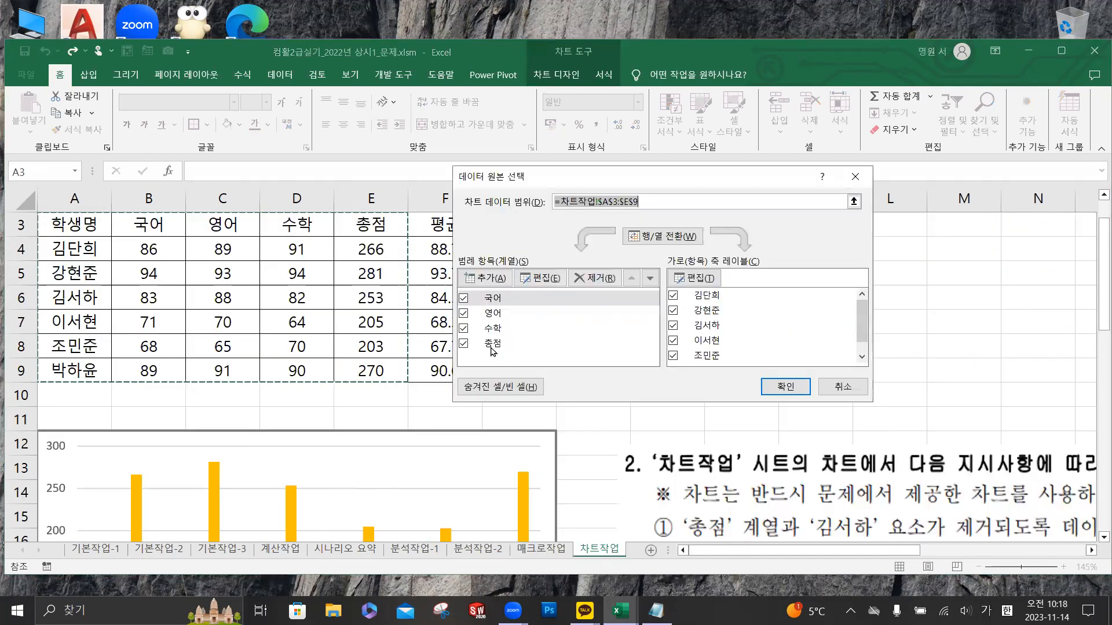
{"action": "left_click", "coordinate": [494, 345]}
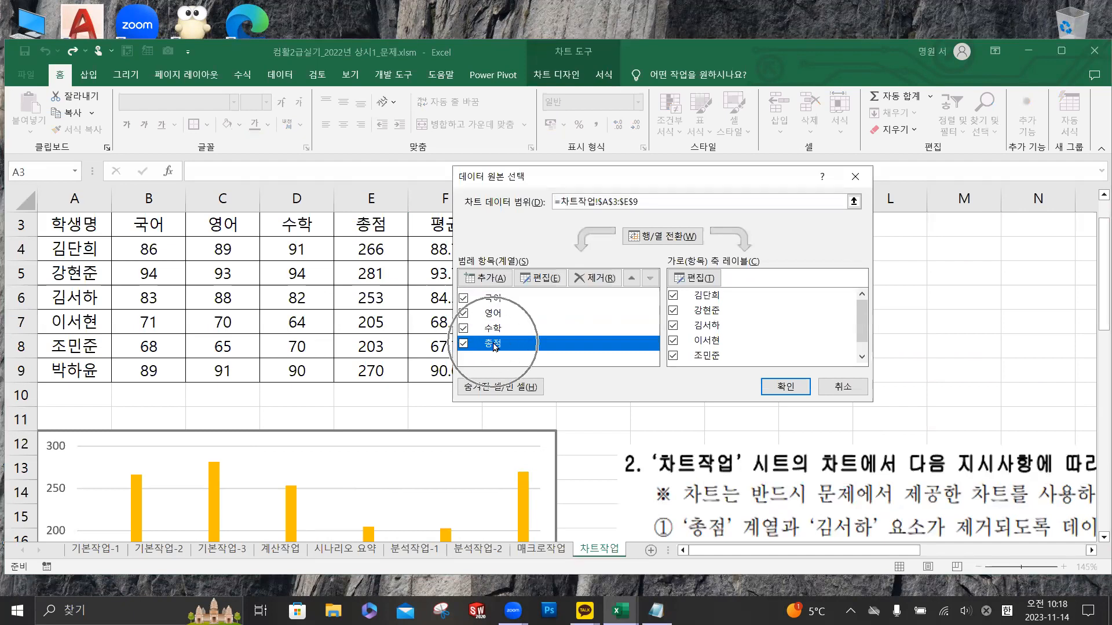
{"action": "left_click", "coordinate": [597, 279]}
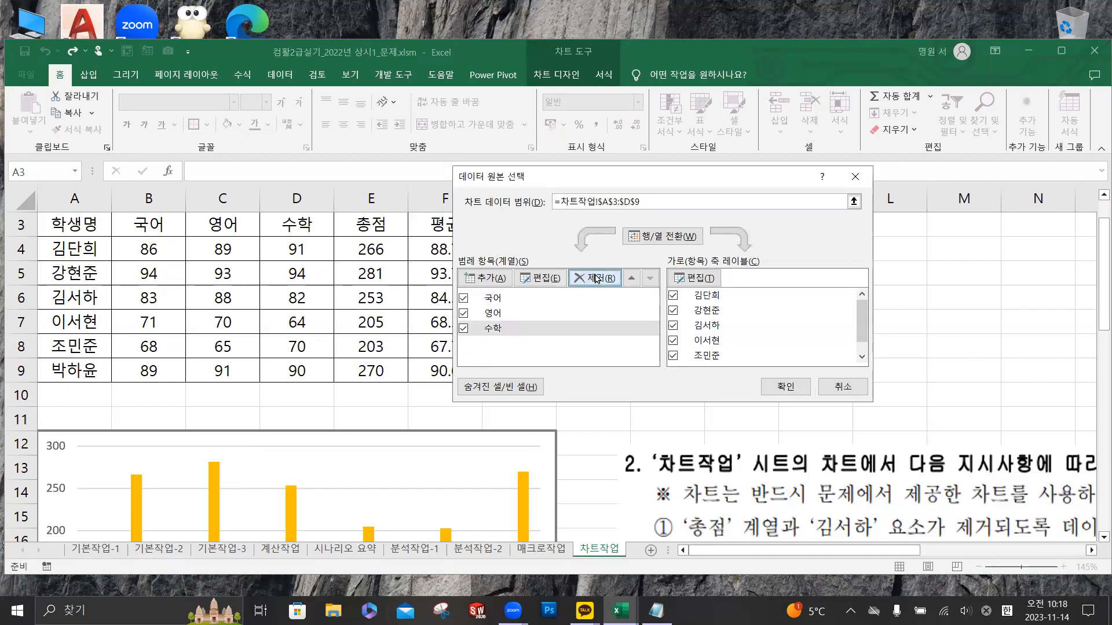
- Remove the student in row 6 from the chart's data source by switching rows and columns, then restore the original orientation
{"action": "left_click", "coordinate": [660, 237]}
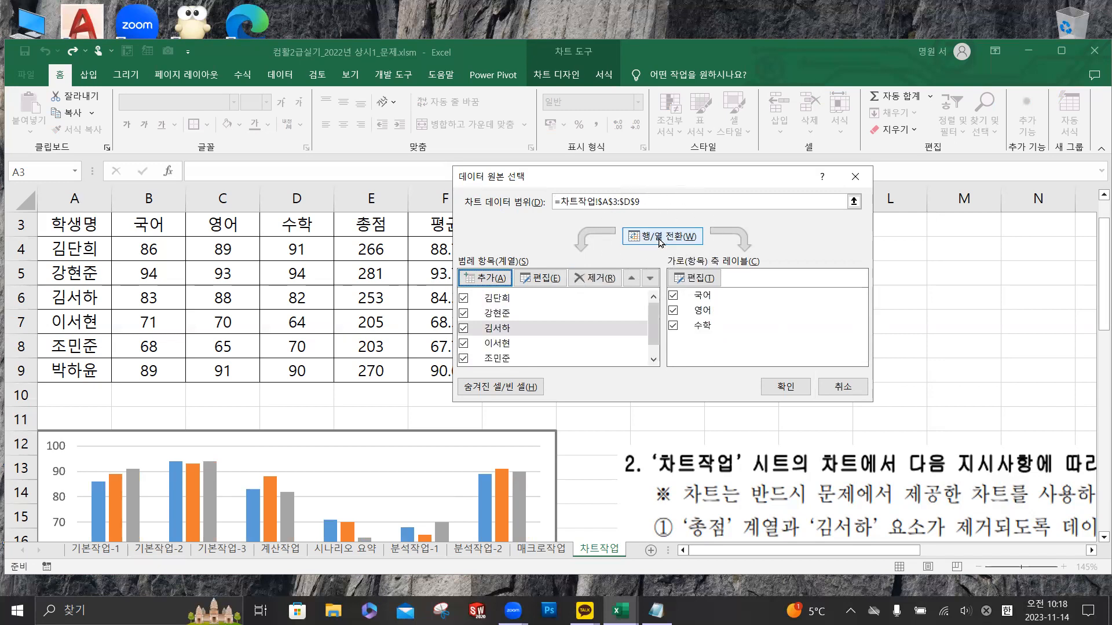
{"action": "left_click", "coordinate": [507, 328]}
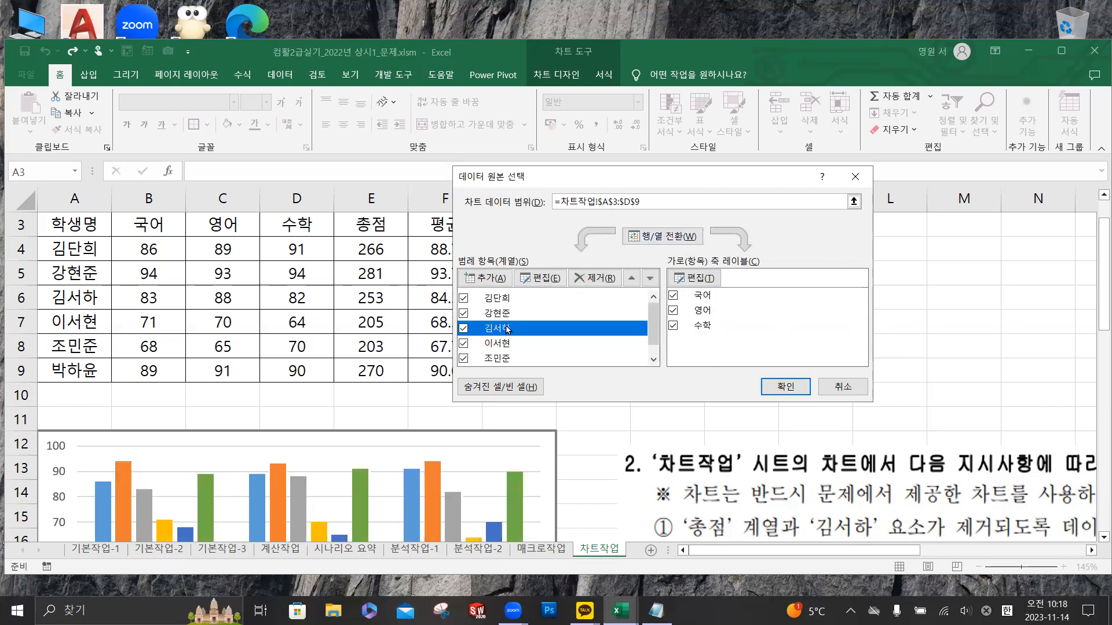
{"action": "left_click", "coordinate": [607, 279]}
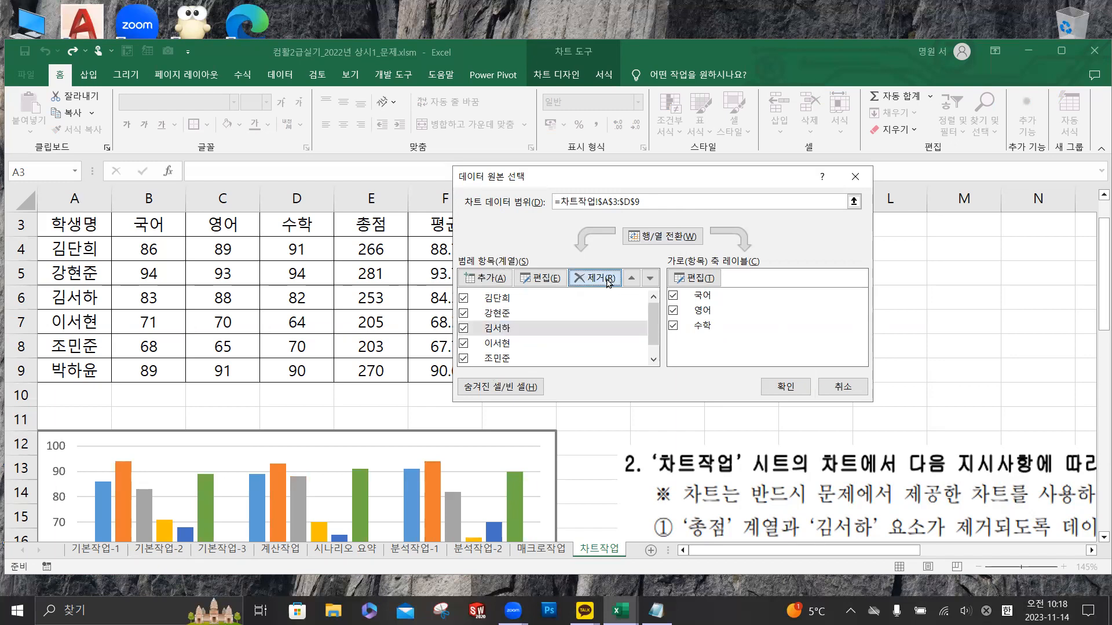
{"action": "left_click", "coordinate": [661, 237]}
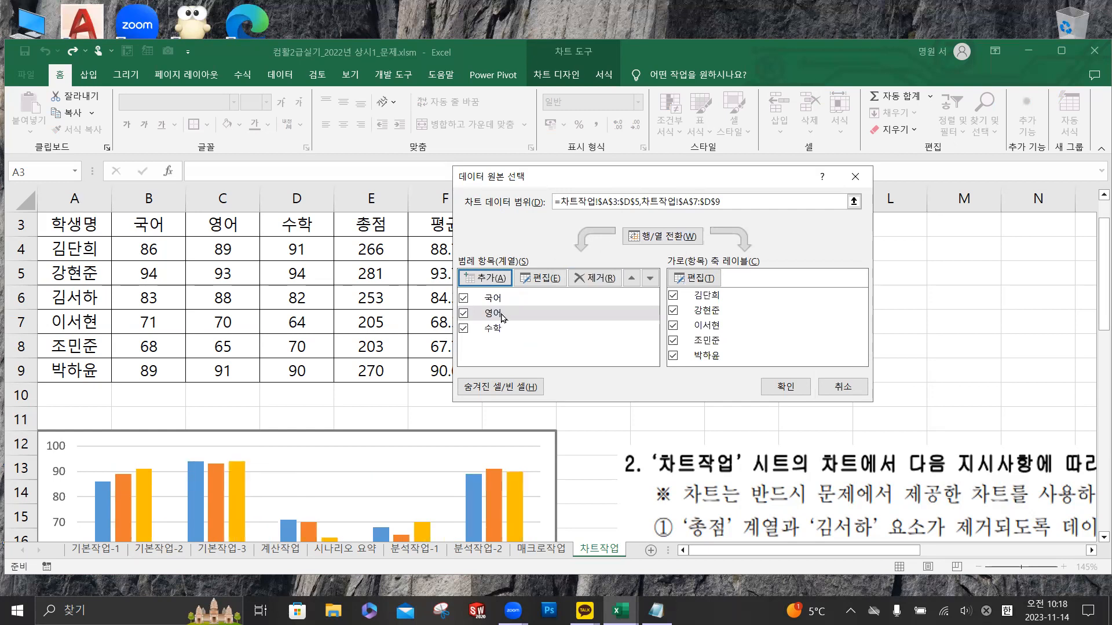
{"action": "left_click", "coordinate": [787, 392]}
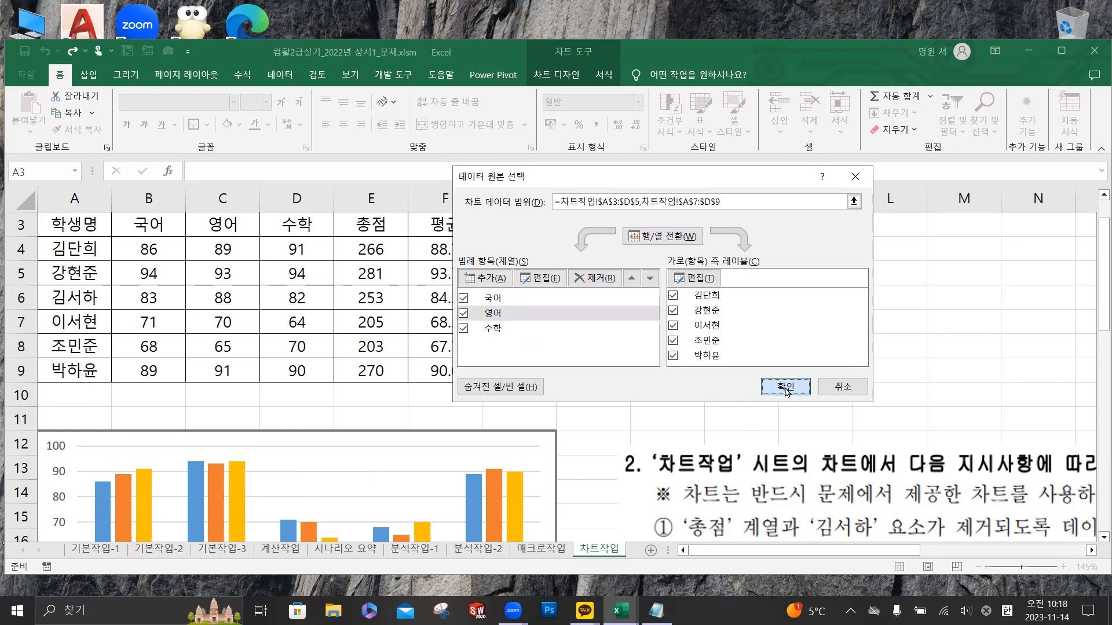
- Move the instruction picture close beside the chart to compare the target chart and read the numbered chart tasks
{"action": "scroll", "coordinate": [502, 332], "scroll_direction": "down", "scroll_amount": 5}
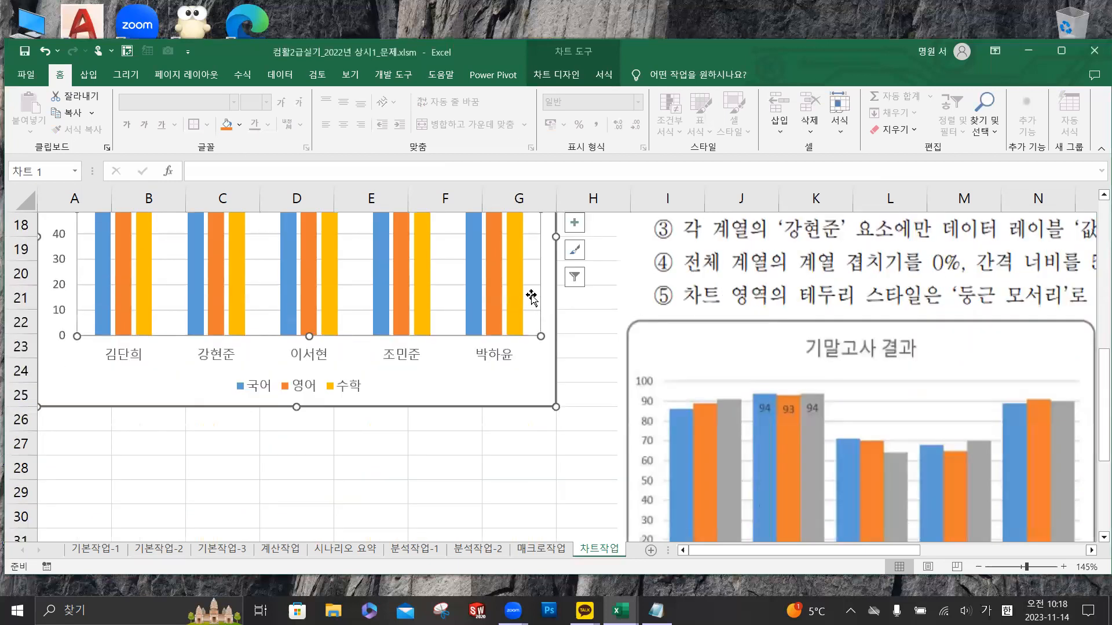
{"action": "left_click", "coordinate": [713, 324]}
{"action": "left_click_drag", "start_coordinate": [713, 324], "coordinate": [693, 195]}
{"action": "left_click_drag", "start_coordinate": [713, 346], "coordinate": [713, 297]}
{"action": "left_click_drag", "start_coordinate": [722, 375], "coordinate": [700, 319]}
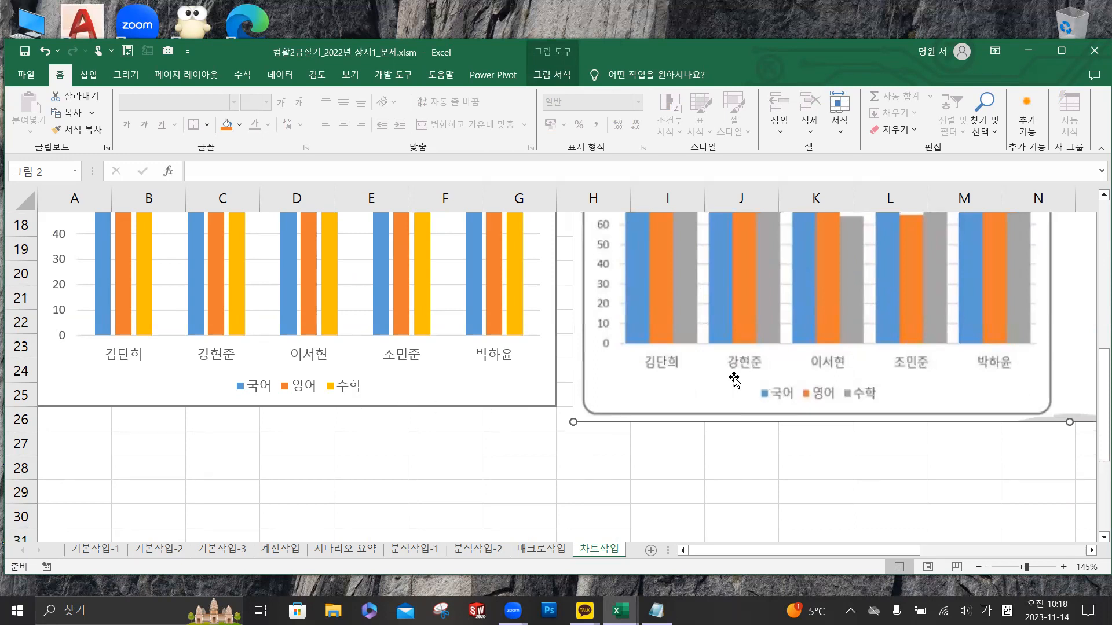
{"action": "scroll", "coordinate": [683, 377], "scroll_direction": "up", "scroll_amount": 4}
{"action": "scroll", "coordinate": [708, 367], "scroll_direction": "up", "scroll_amount": 2}
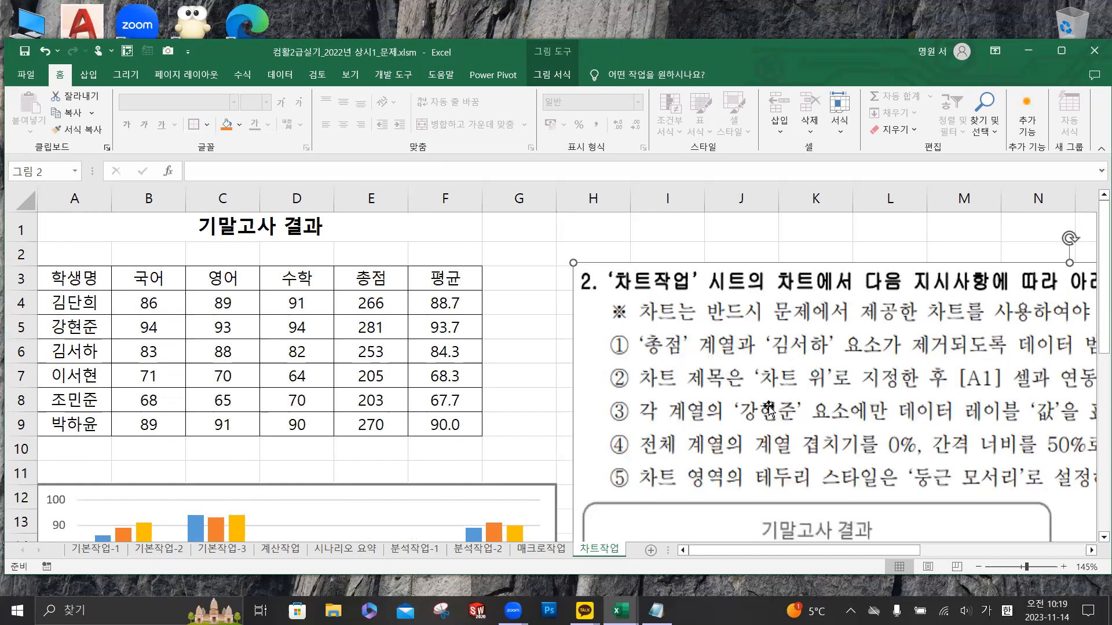
{"action": "left_click_drag", "start_coordinate": [808, 402], "coordinate": [594, 401]}
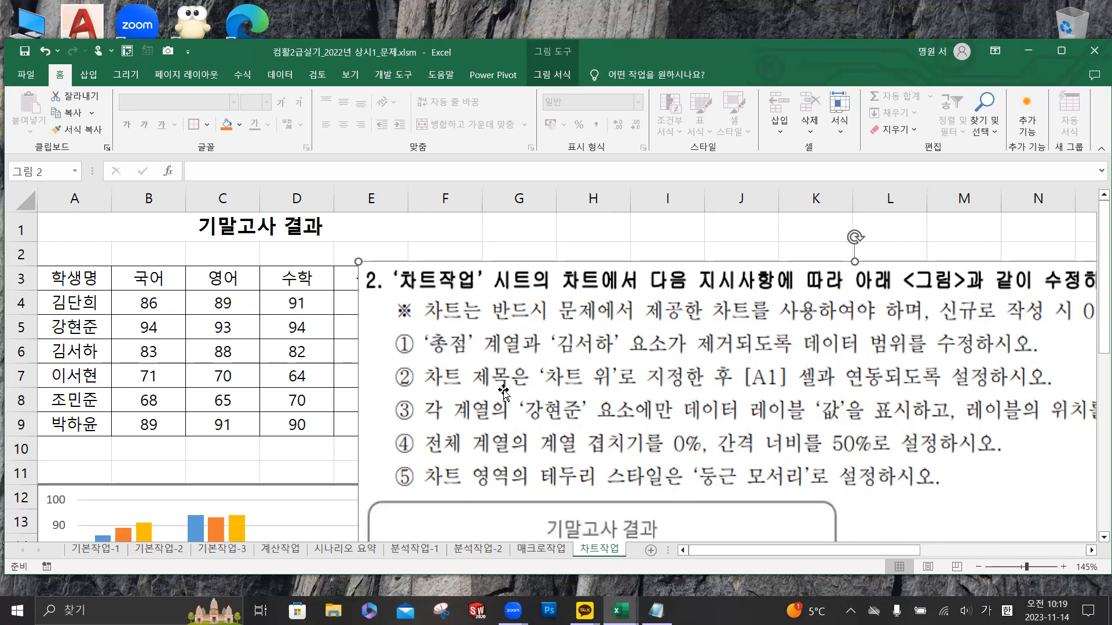
{"action": "left_click_drag", "start_coordinate": [480, 395], "coordinate": [713, 369]}
- Add a chart title to the chart with the 차트 위 position
{"action": "scroll", "coordinate": [408, 353], "scroll_direction": "down", "scroll_amount": 3}
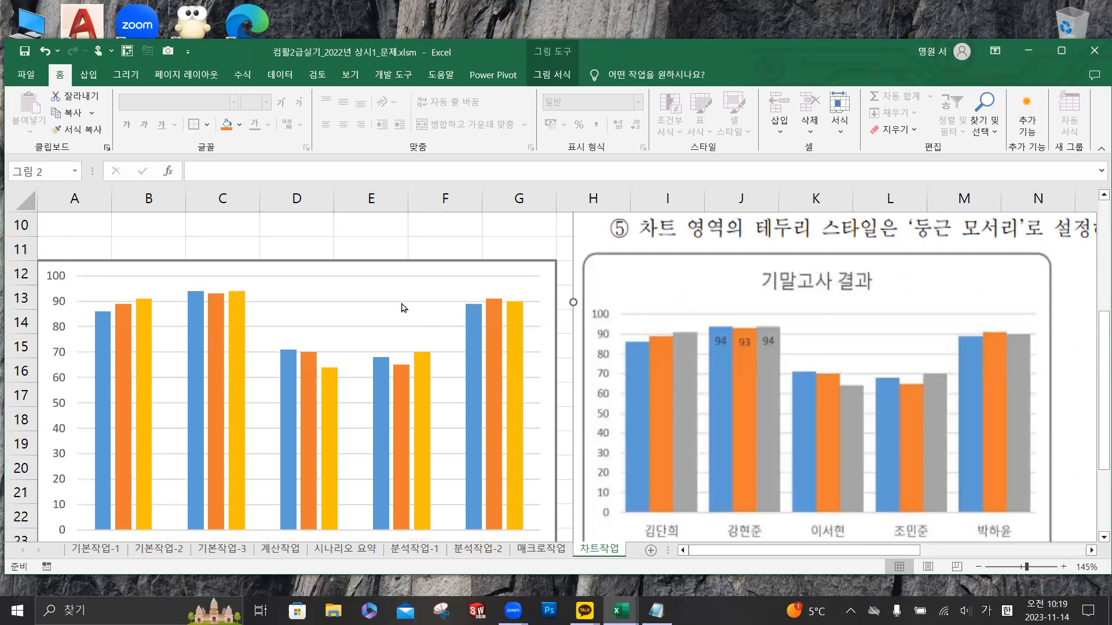
{"action": "left_click", "coordinate": [440, 278]}
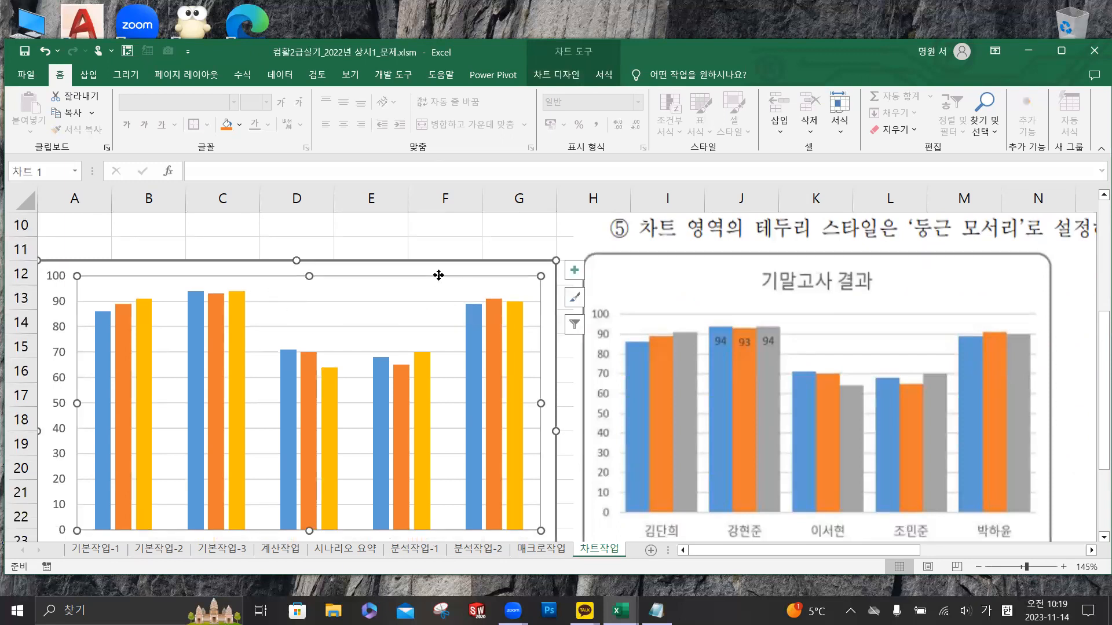
{"action": "left_click", "coordinate": [556, 76]}
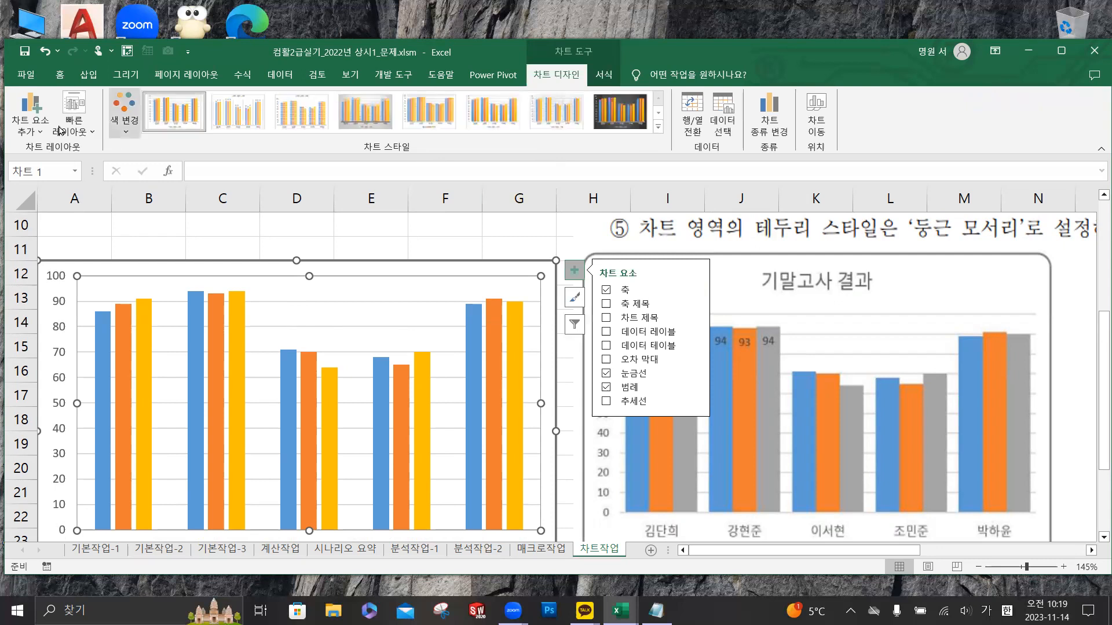
{"action": "left_click", "coordinate": [32, 130]}
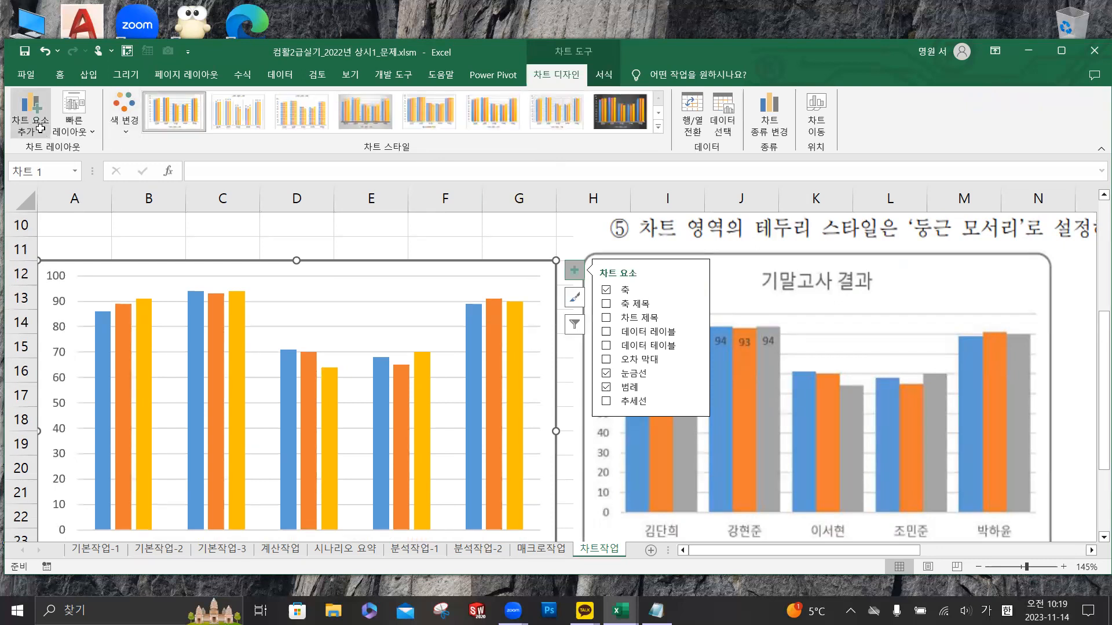
{"action": "left_click", "coordinate": [574, 271]}
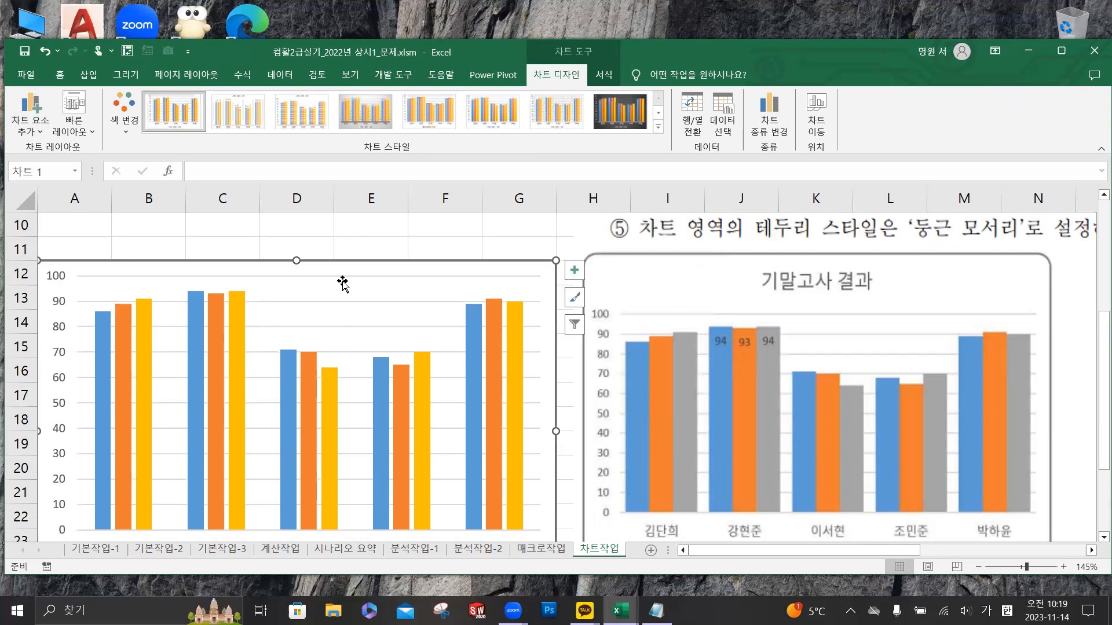
{"action": "left_click", "coordinate": [30, 123]}
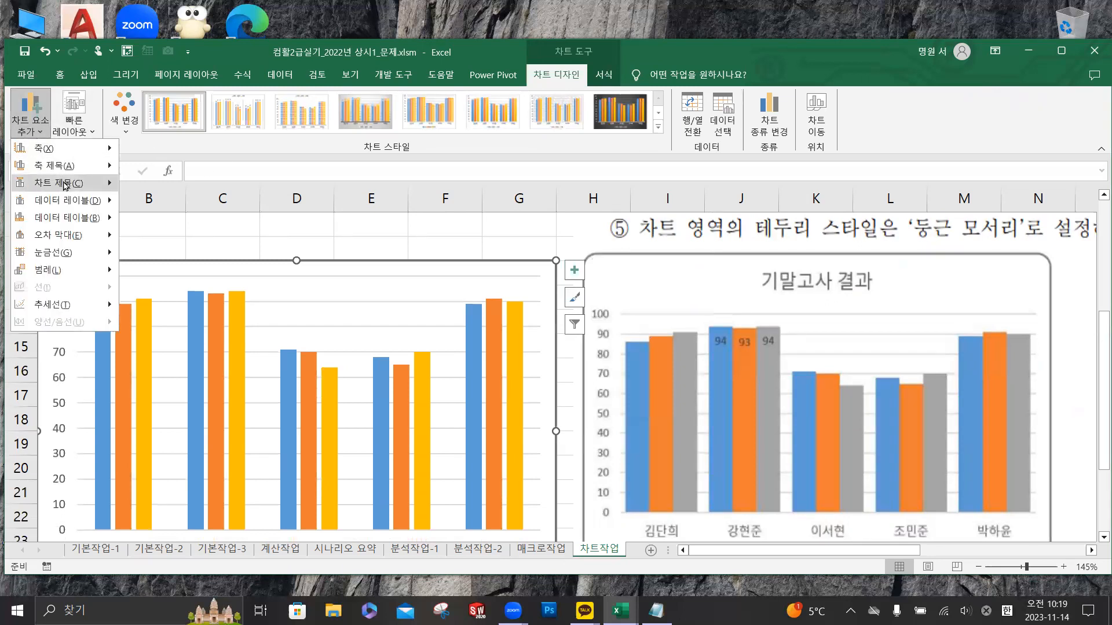
{"action": "mouse_move", "coordinate": [66, 186]}
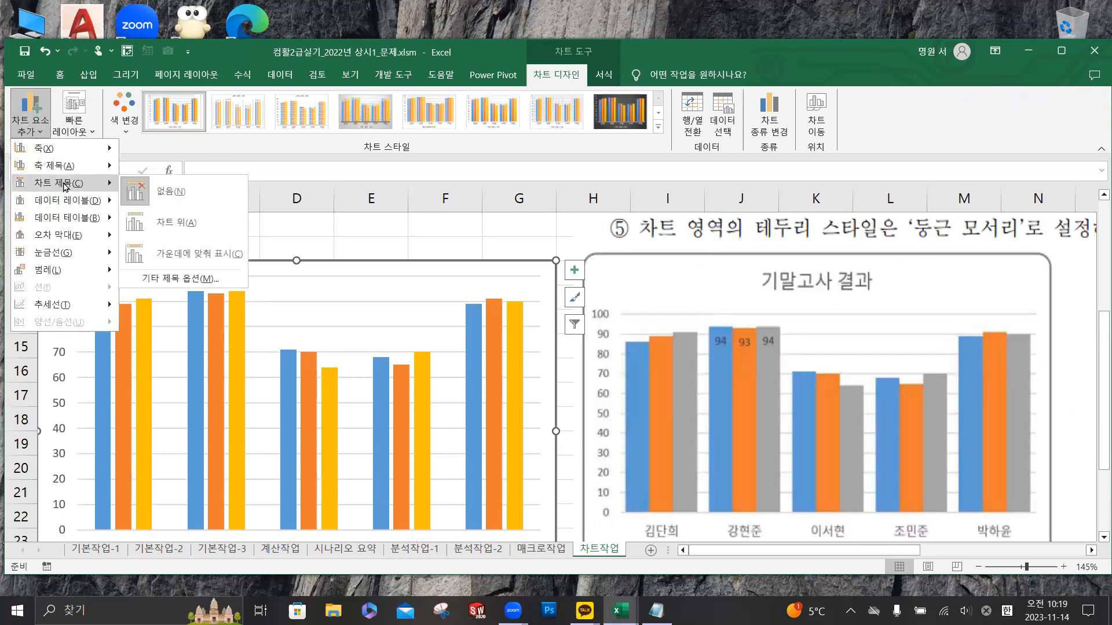
{"action": "left_click", "coordinate": [186, 227]}
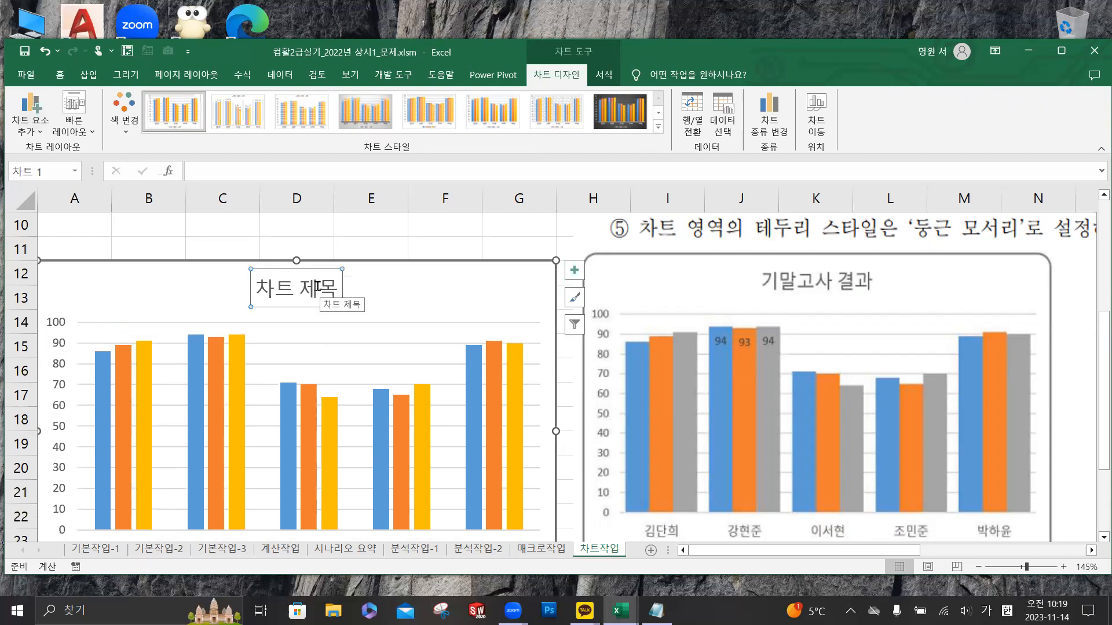
- Link the chart title to cell A1 with the formula =차트작업!$A$1
{"action": "left_click", "coordinate": [250, 171]}
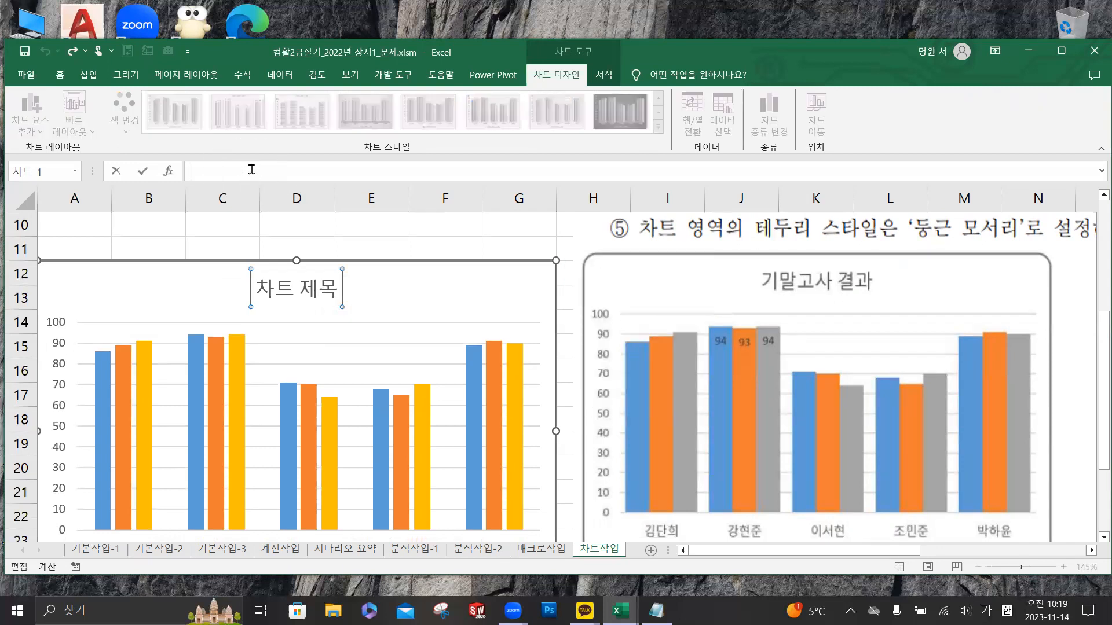
{"action": "scroll", "coordinate": [168, 295], "scroll_direction": "up", "scroll_amount": 3}
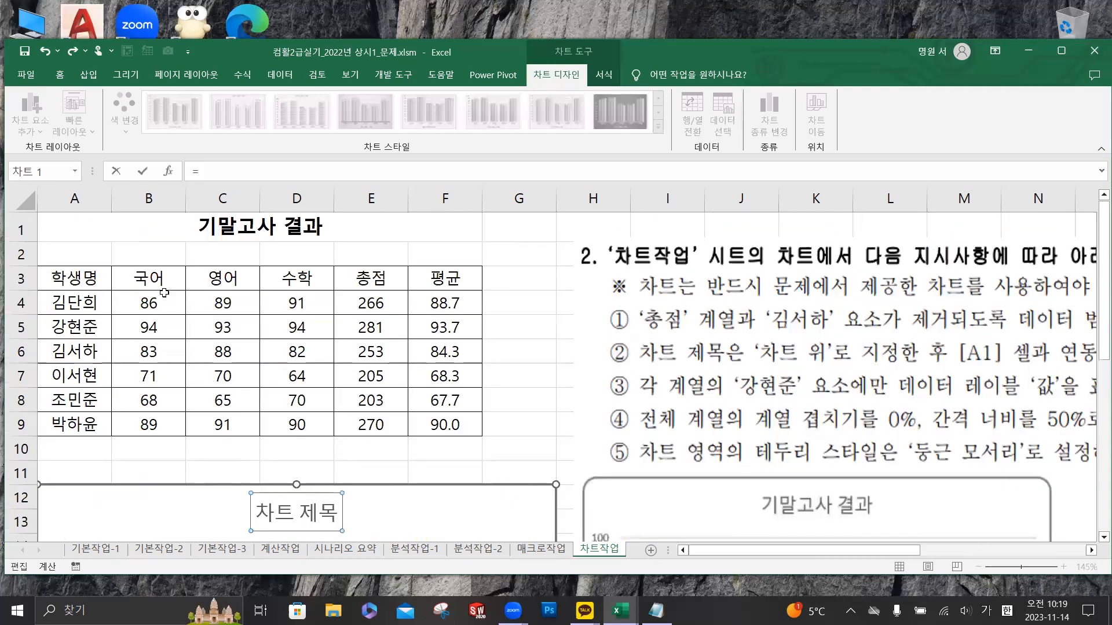
{"action": "left_click", "coordinate": [96, 231]}
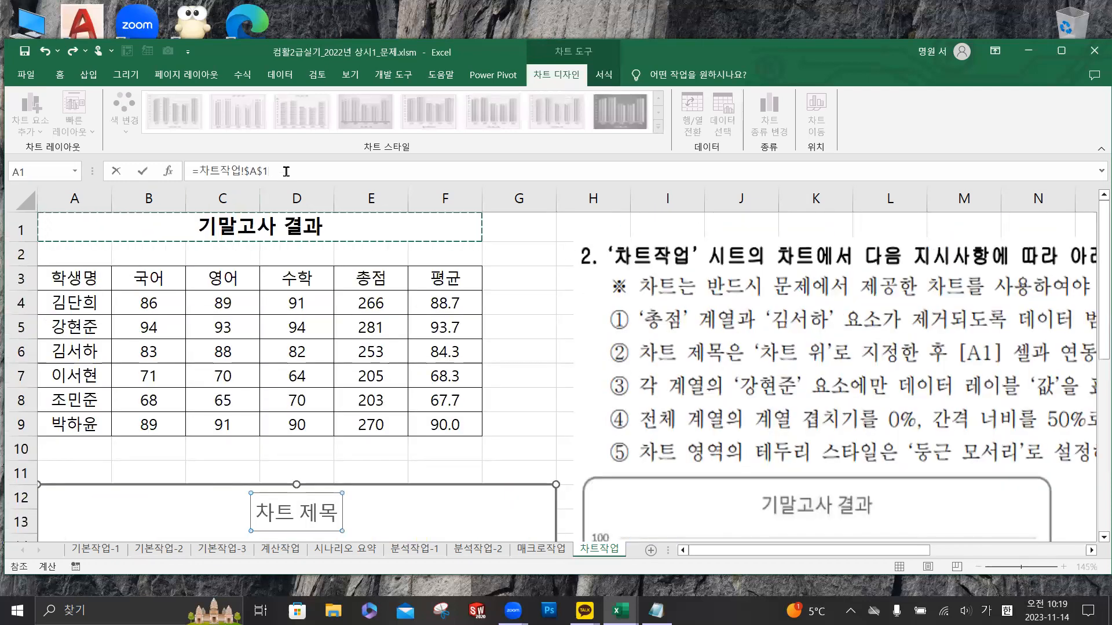
{"action": "left_click", "coordinate": [142, 171]}
- Add a data label at 안쪽 끝에 to only the second student's bar in the 국어 series
{"action": "scroll", "coordinate": [202, 313], "scroll_direction": "up", "scroll_amount": 4}
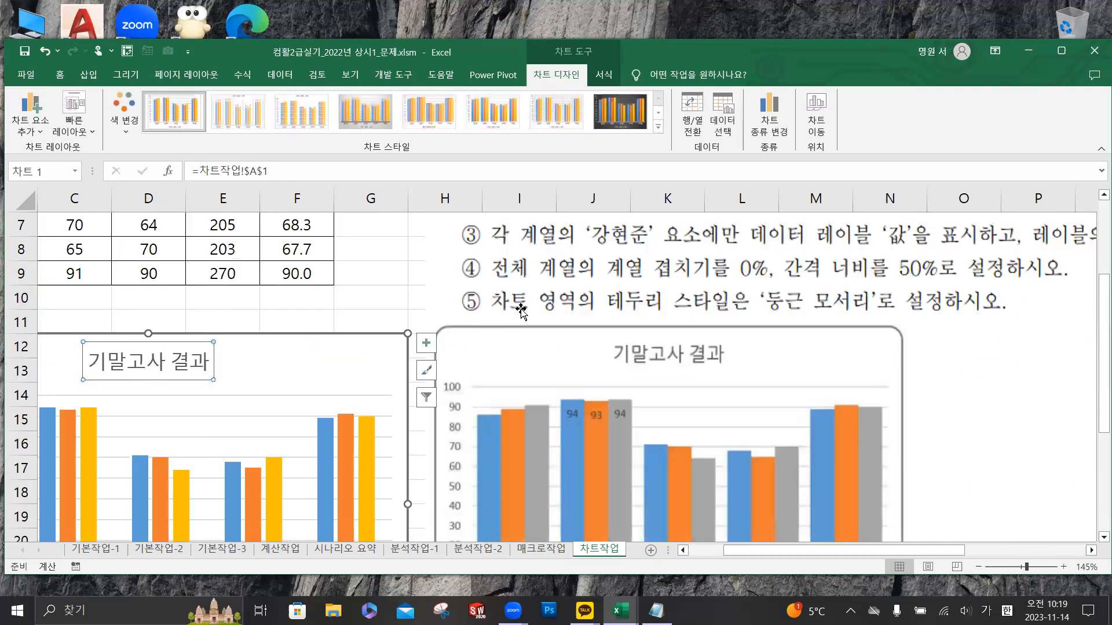
{"action": "scroll", "coordinate": [521, 313], "scroll_direction": "up", "scroll_amount": 1}
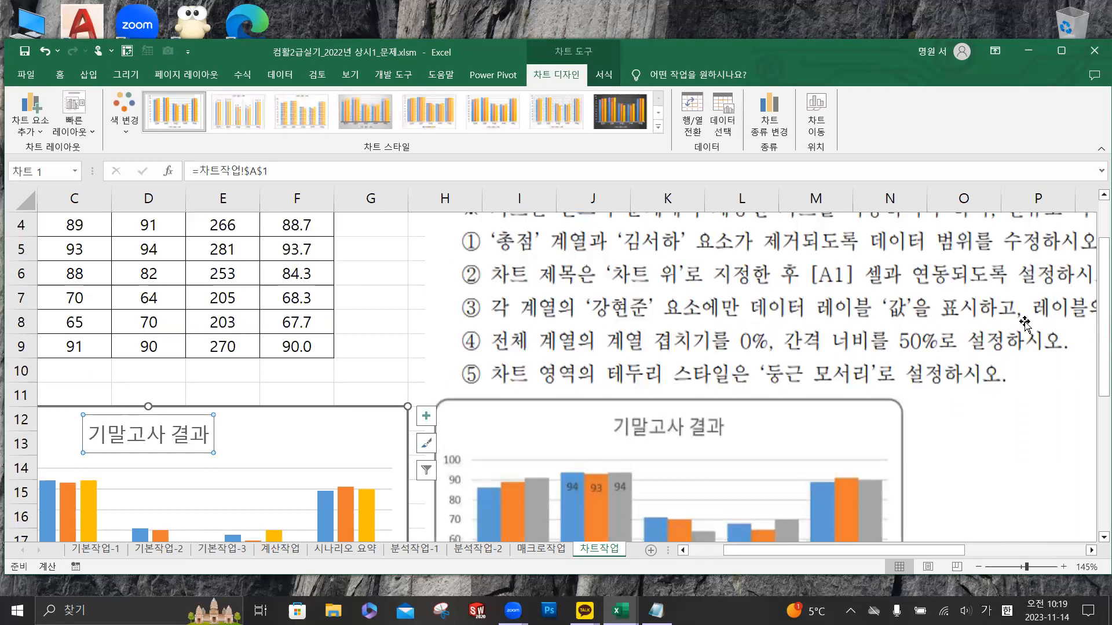
{"action": "scroll", "coordinate": [673, 350], "scroll_direction": "down", "scroll_amount": 3}
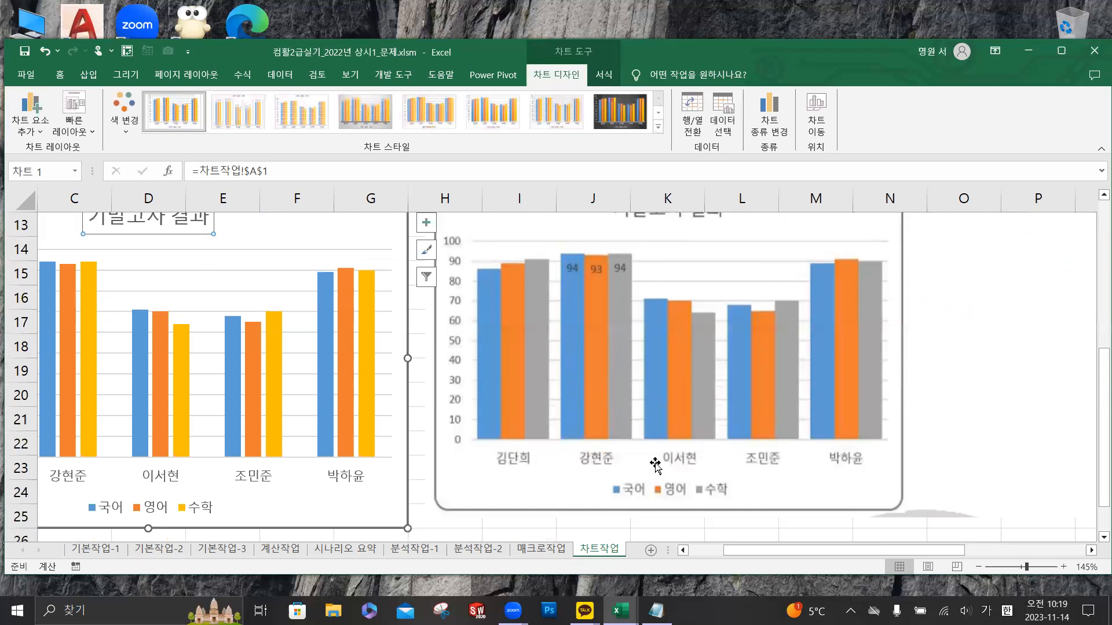
{"action": "left_click_drag", "start_coordinate": [756, 552], "coordinate": [721, 551]}
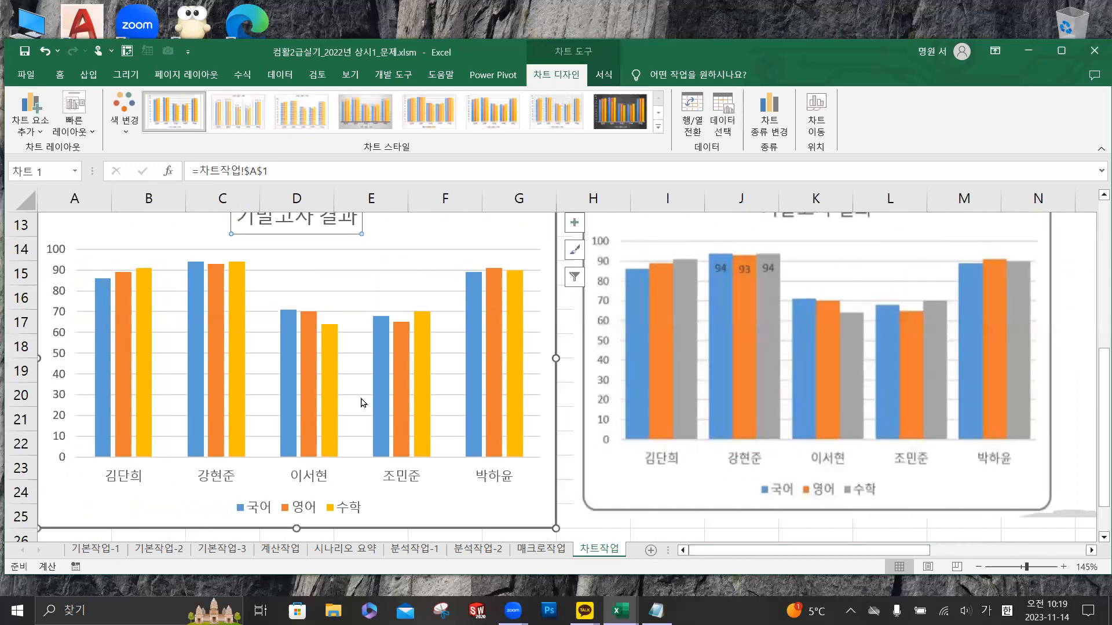
{"action": "left_click", "coordinate": [197, 307]}
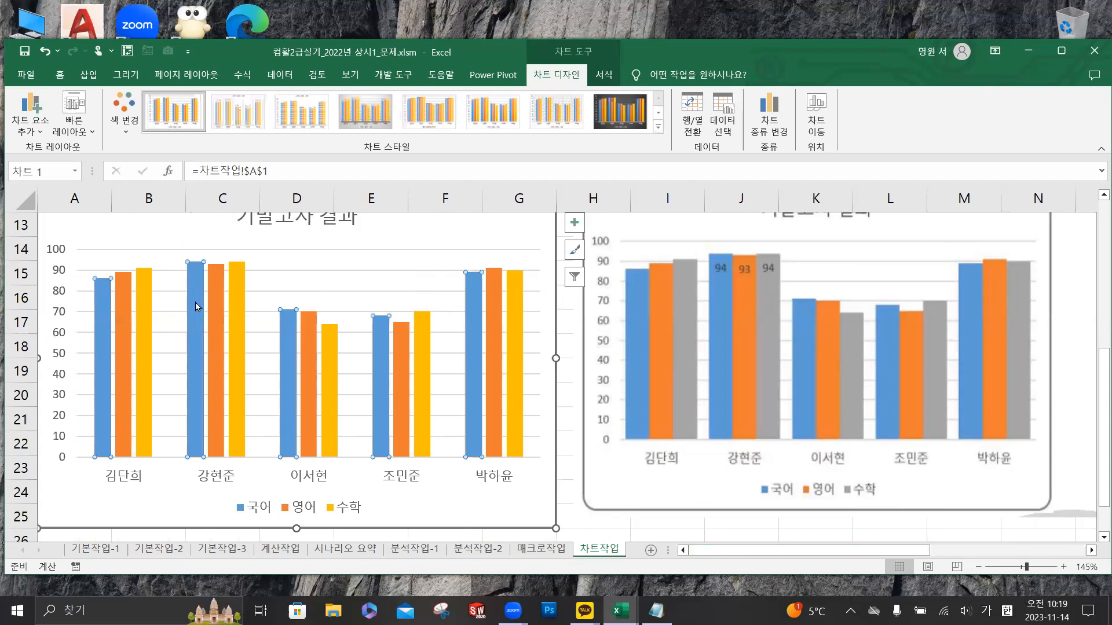
{"action": "left_click", "coordinate": [197, 307]}
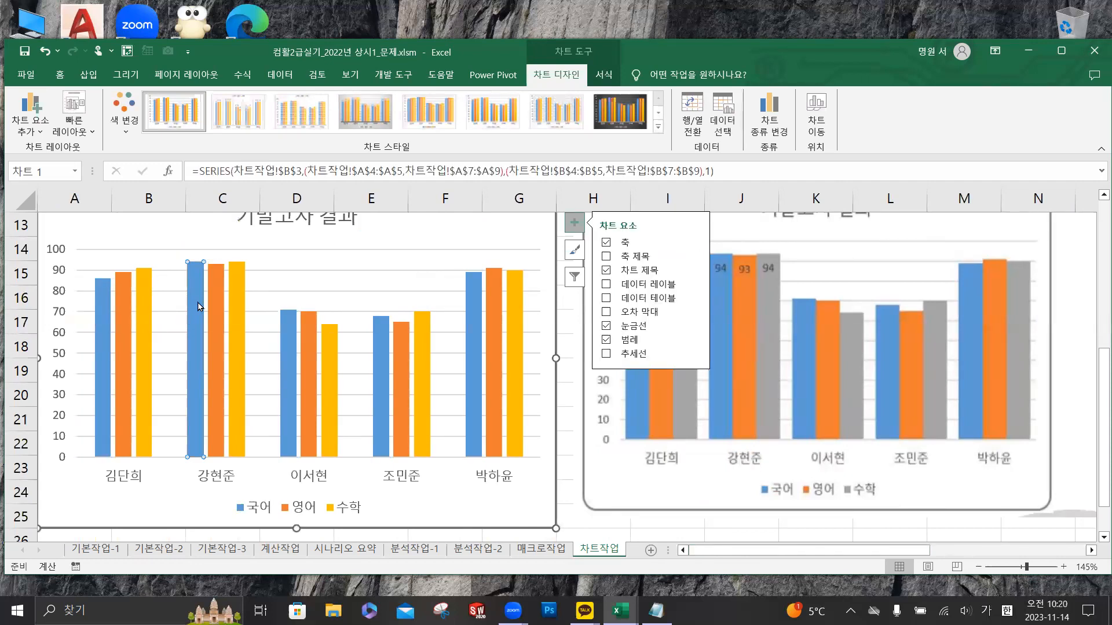
{"action": "left_click", "coordinate": [218, 303]}
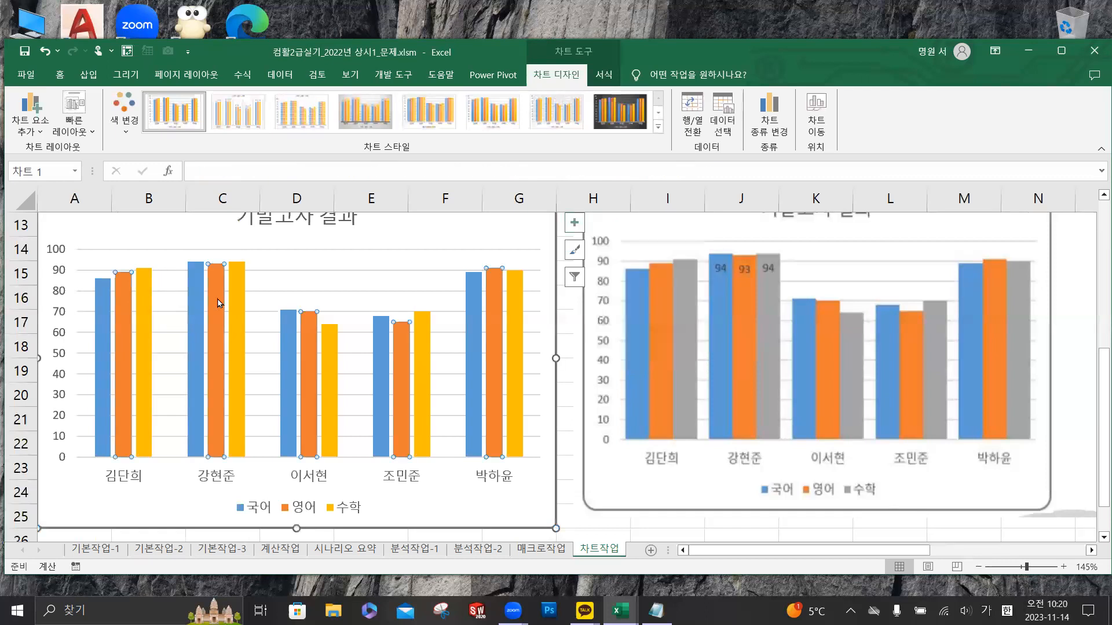
{"action": "left_click", "coordinate": [198, 303]}
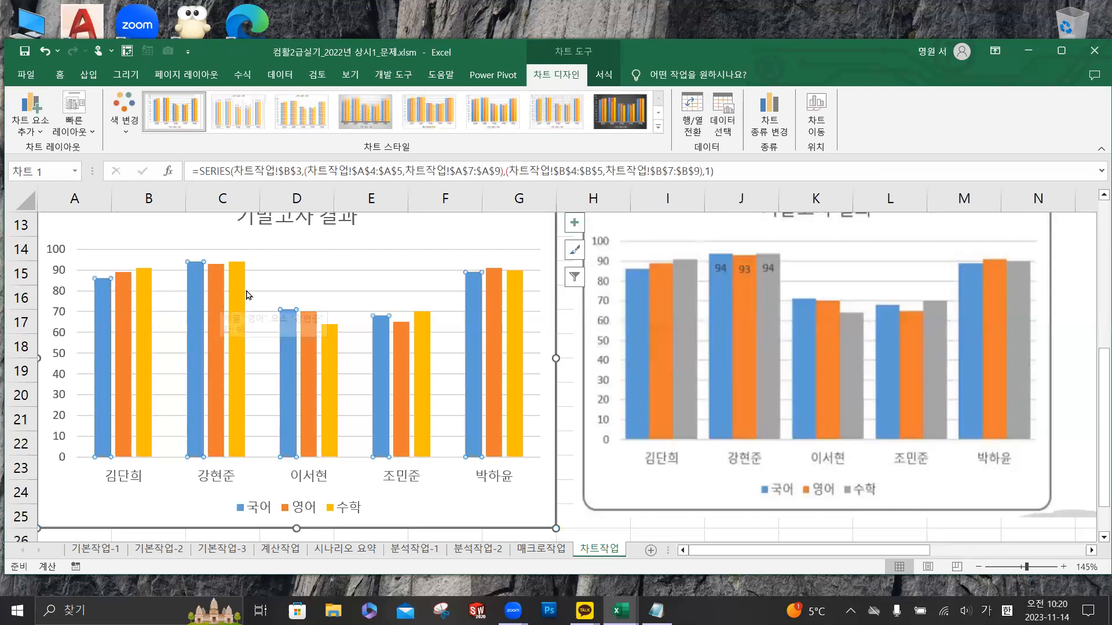
{"action": "left_click", "coordinate": [199, 291]}
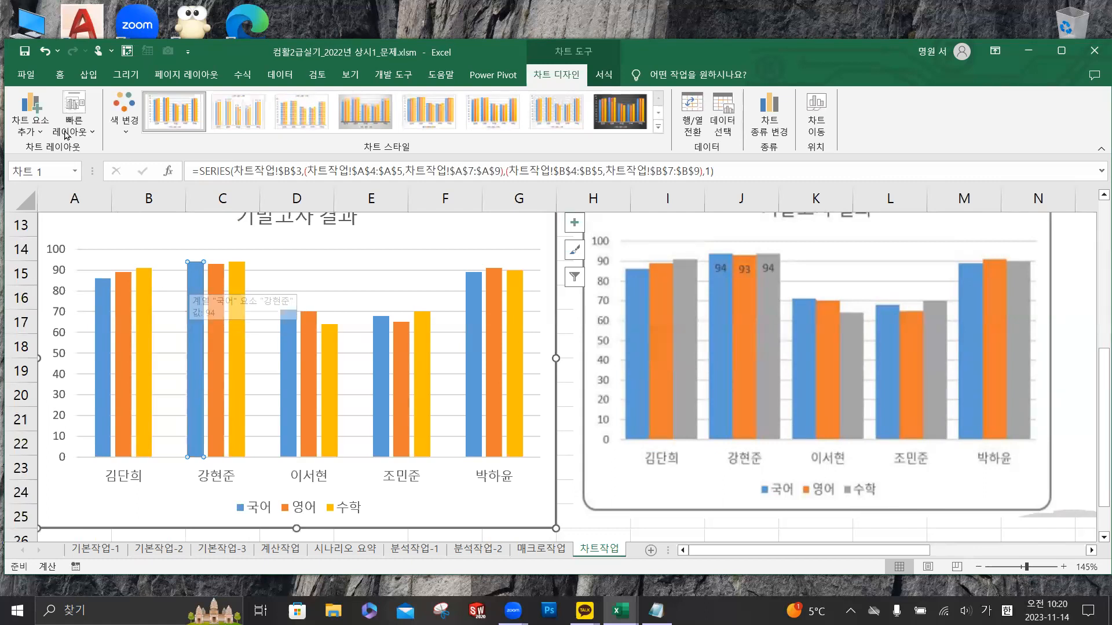
{"action": "left_click", "coordinate": [38, 132]}
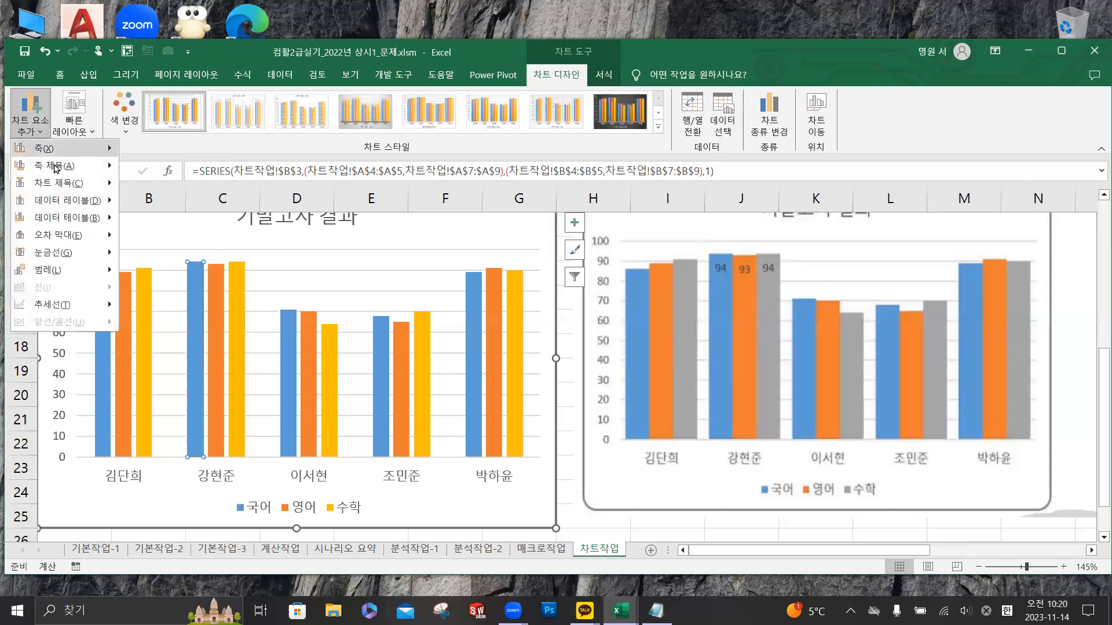
{"action": "mouse_move", "coordinate": [77, 209]}
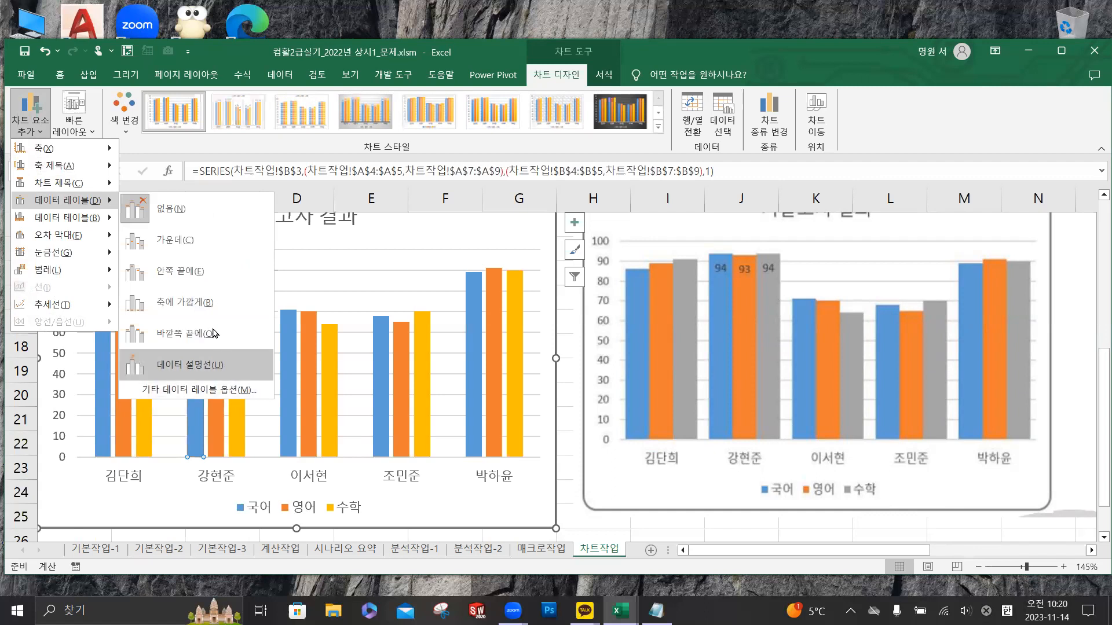
{"action": "left_click", "coordinate": [187, 277]}
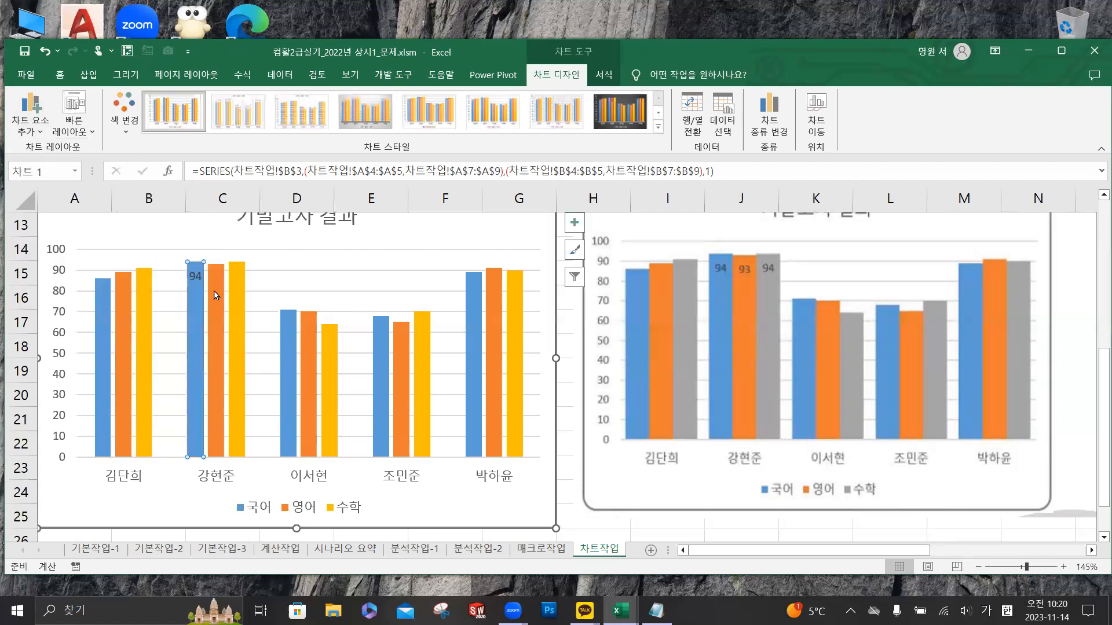
- Add a data label at 안쪽 끝에 to only the second student's bar in the 영어 series
{"action": "left_click", "coordinate": [215, 295]}
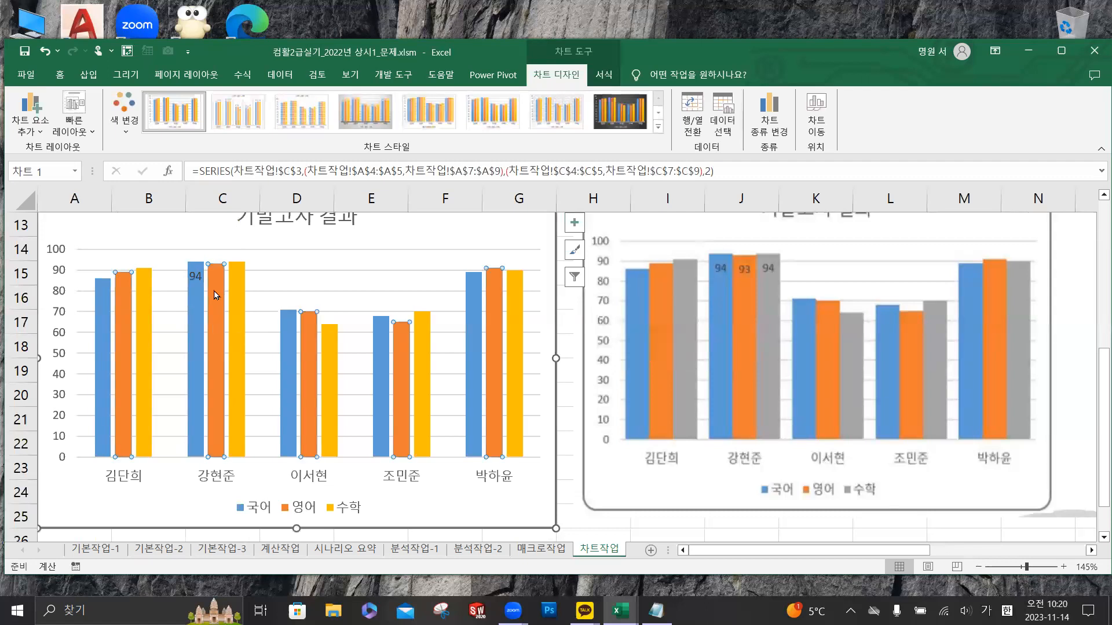
{"action": "left_click", "coordinate": [216, 295]}
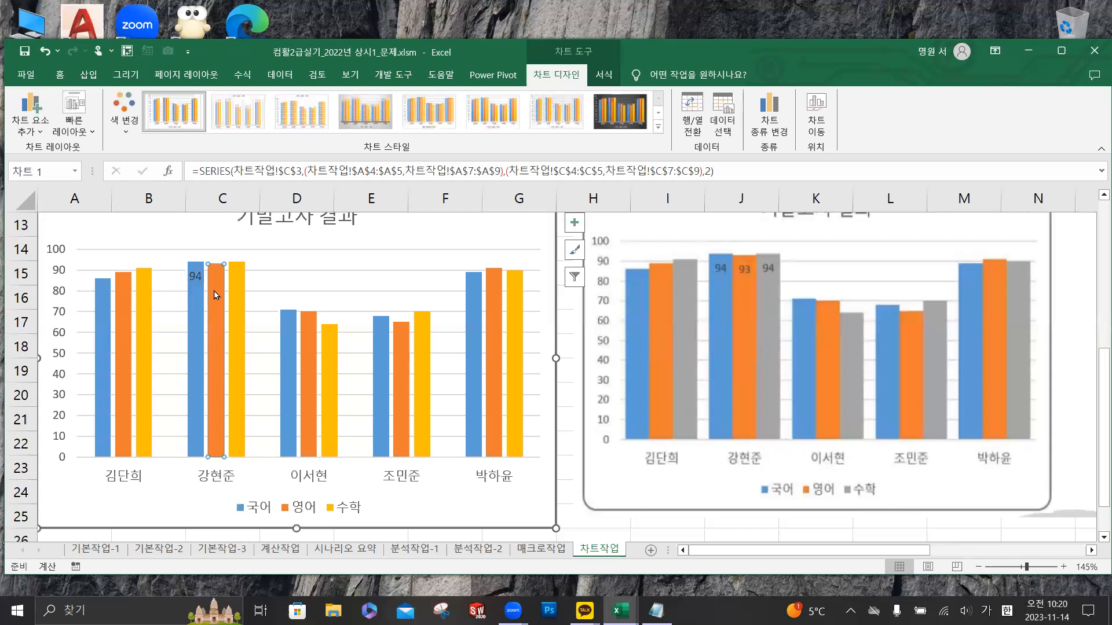
{"action": "left_click", "coordinate": [34, 126]}
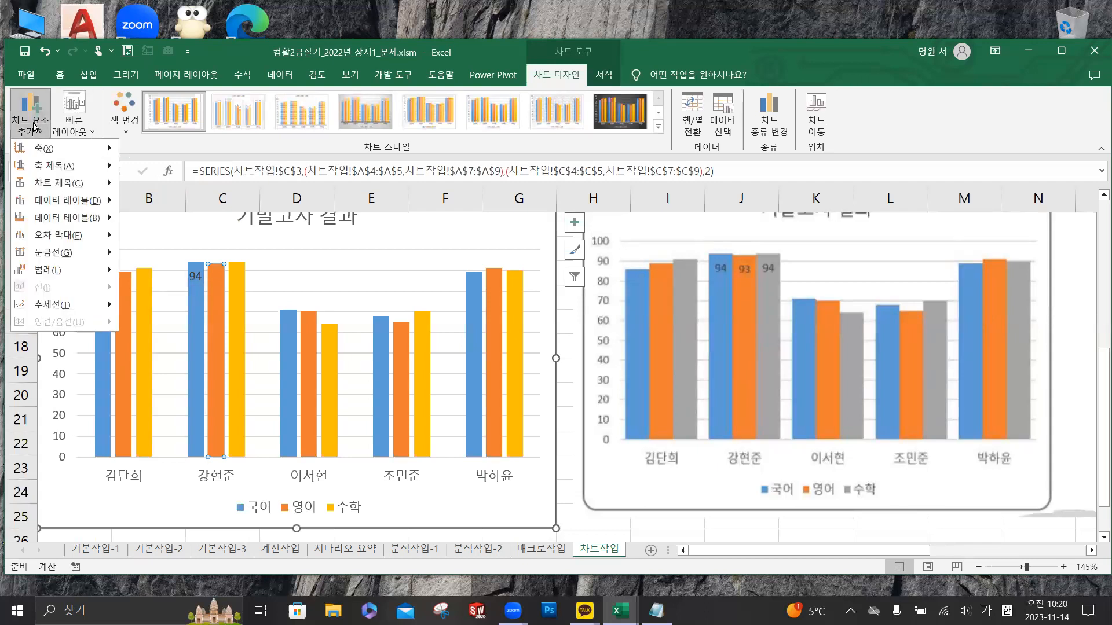
{"action": "mouse_move", "coordinate": [77, 201]}
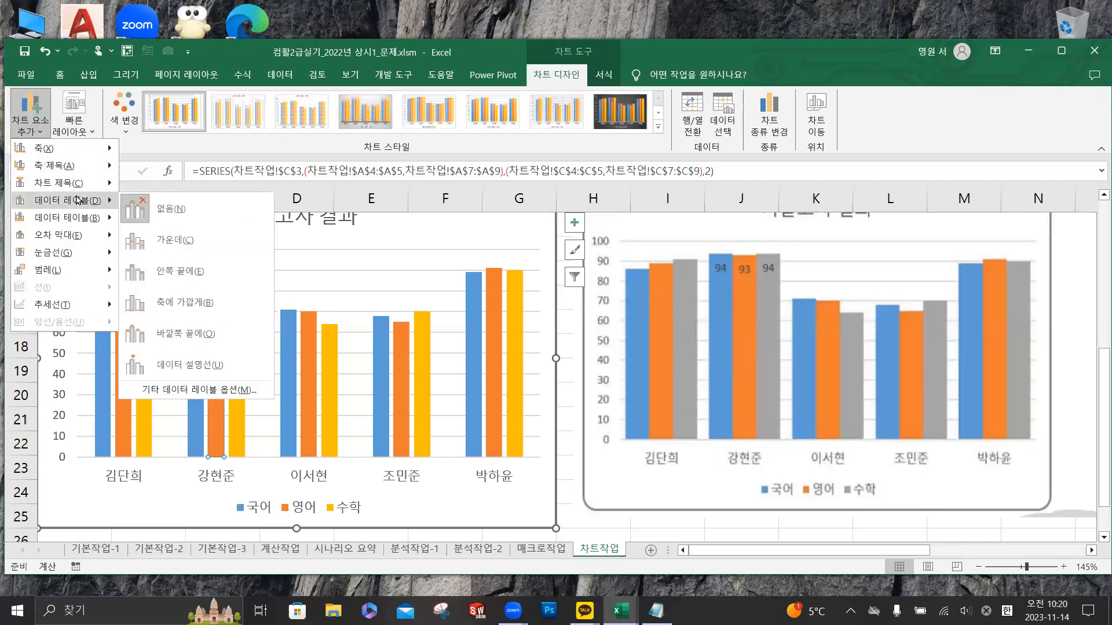
{"action": "left_click", "coordinate": [193, 275]}
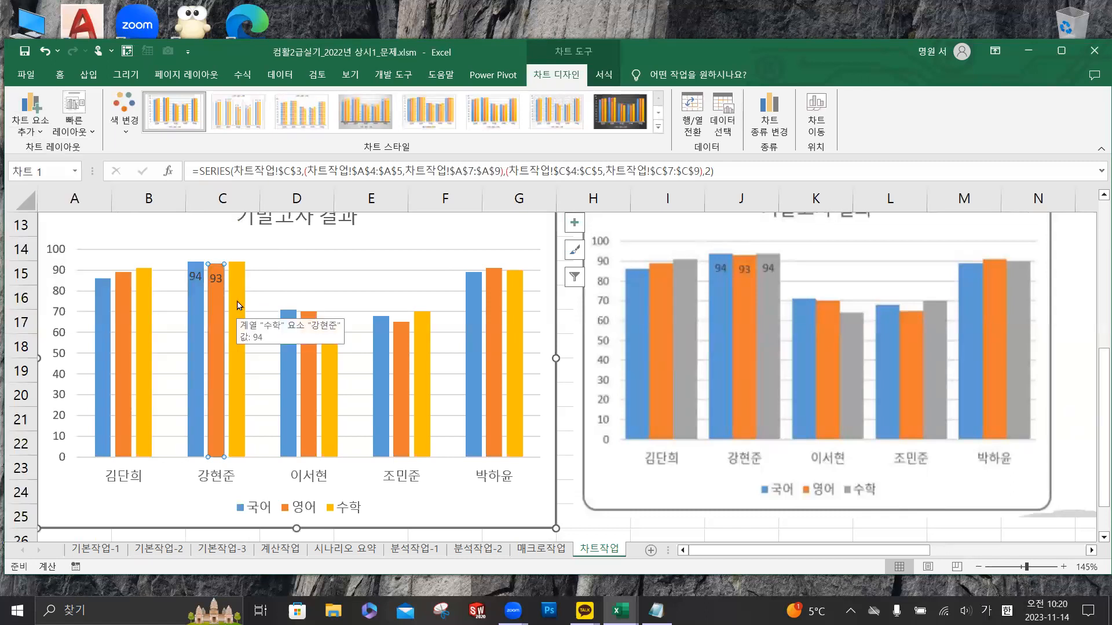
- Add a data label at 안쪽 끝에 to only the second student's bar in the 수학 series
{"action": "left_click", "coordinate": [239, 307]}
{"action": "left_click", "coordinate": [239, 306]}
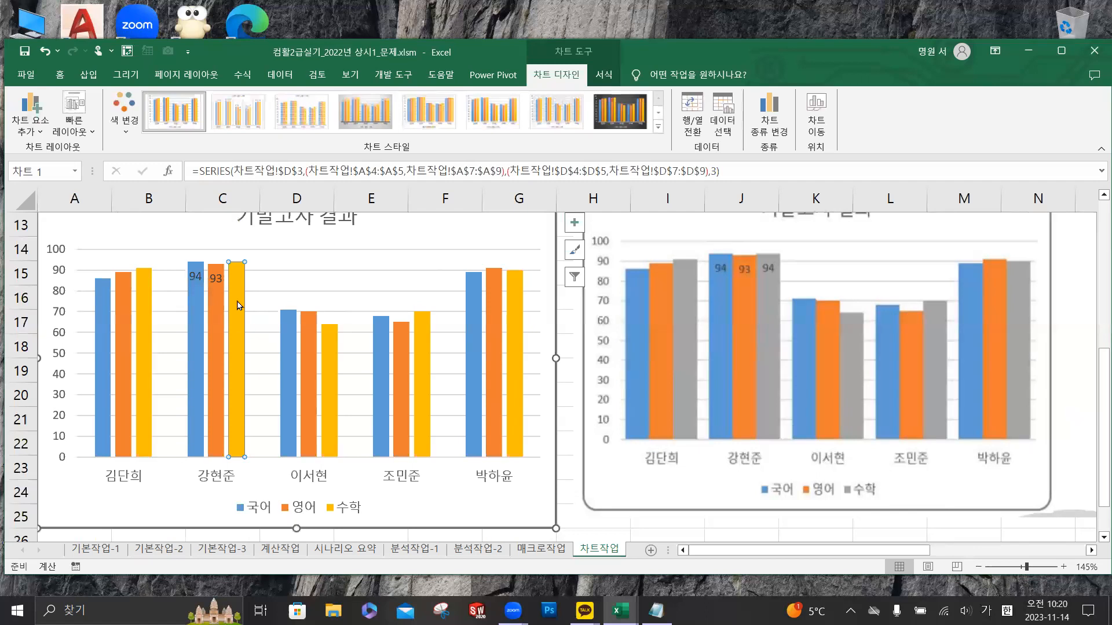
{"action": "left_click", "coordinate": [30, 113]}
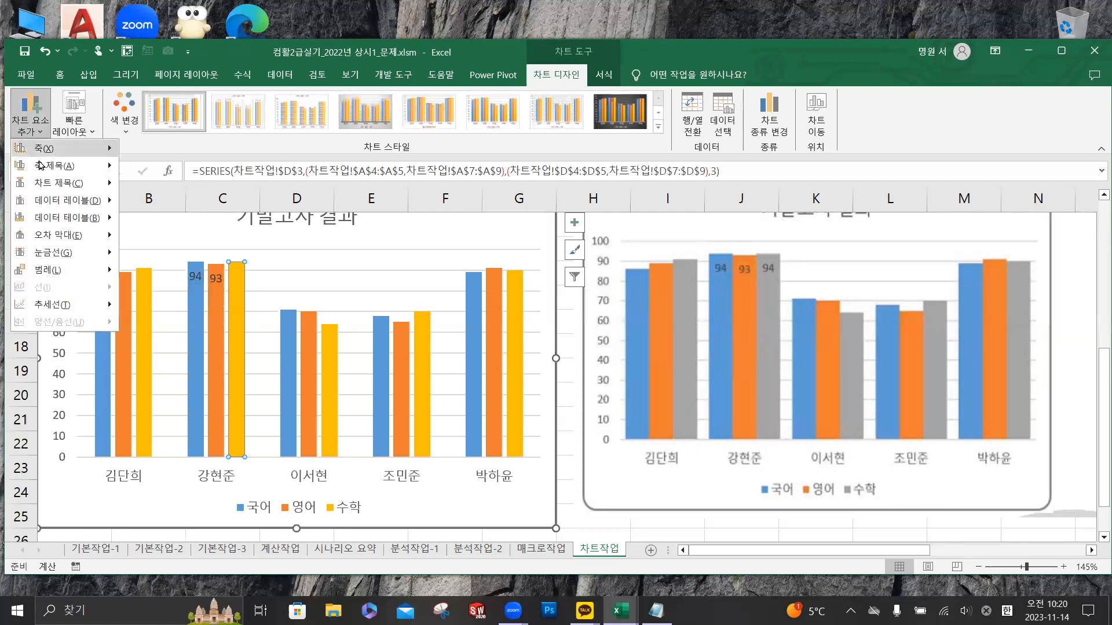
{"action": "mouse_move", "coordinate": [73, 209]}
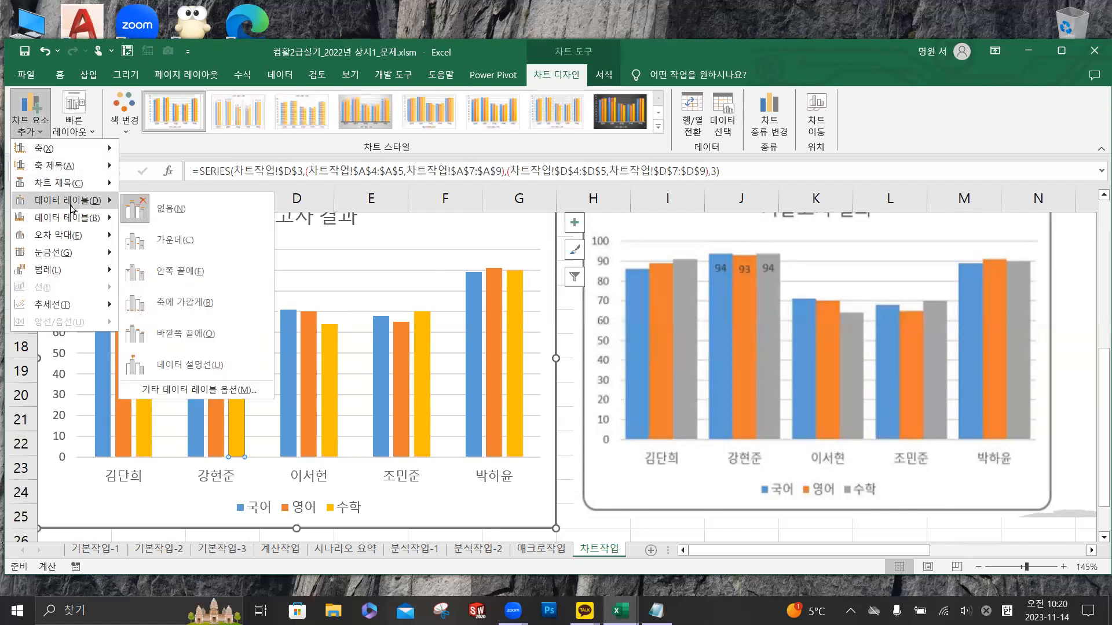
{"action": "left_click", "coordinate": [195, 277]}
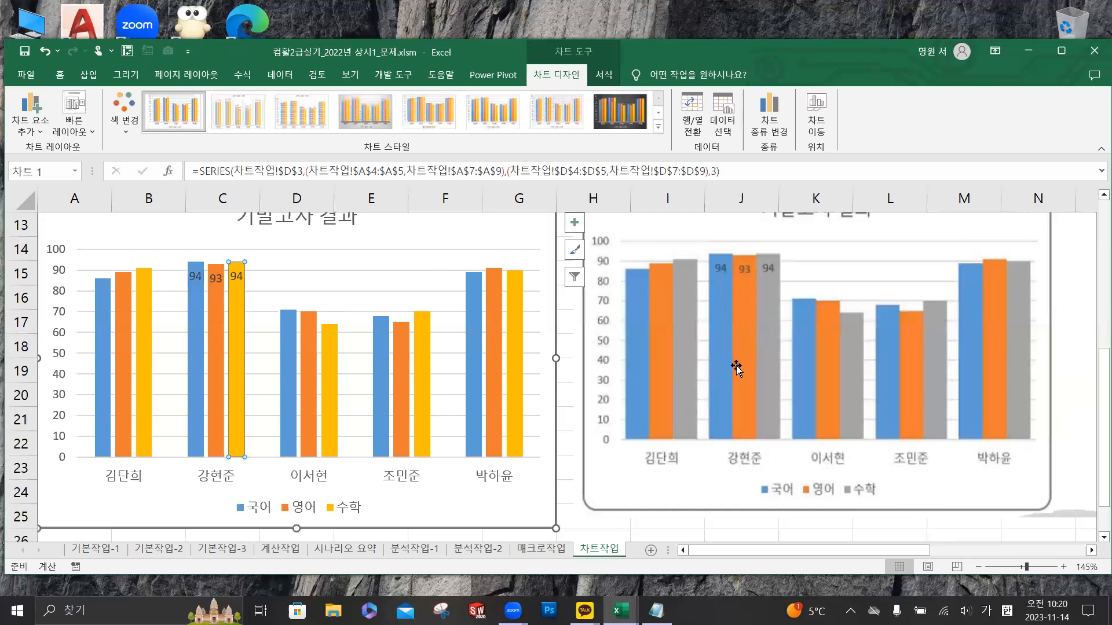
- Check the chart instructions and set the 계열 겹치기 of the chart's series to 0%
{"action": "scroll", "coordinate": [816, 356], "scroll_direction": "up", "scroll_amount": 2}
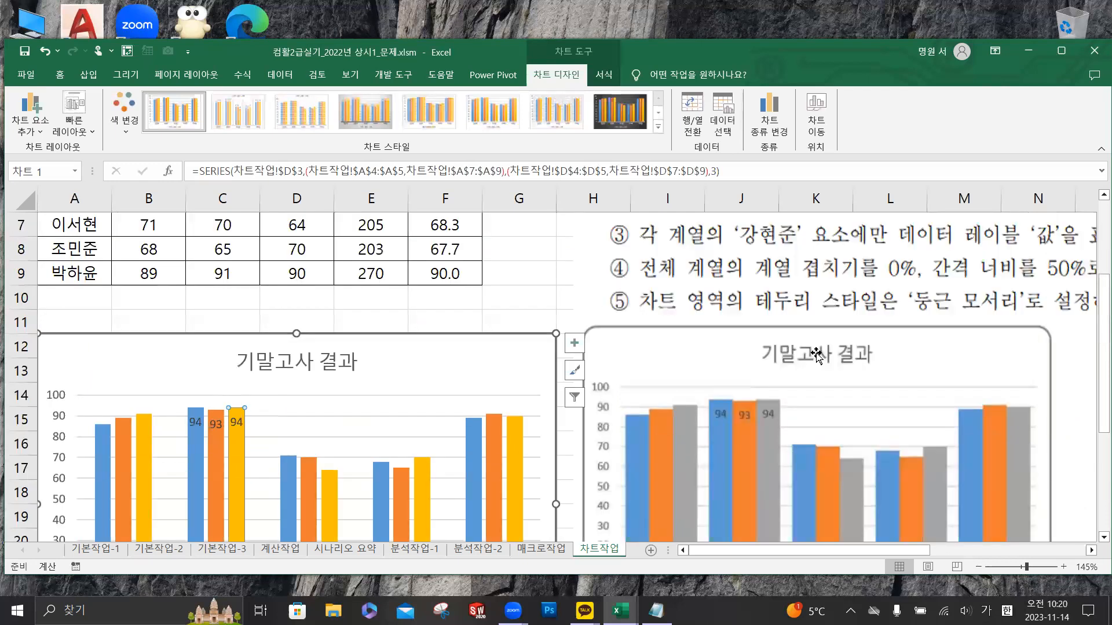
{"action": "scroll", "coordinate": [817, 356], "scroll_direction": "up", "scroll_amount": 1}
{"action": "left_click_drag", "start_coordinate": [852, 552], "coordinate": [940, 547]}
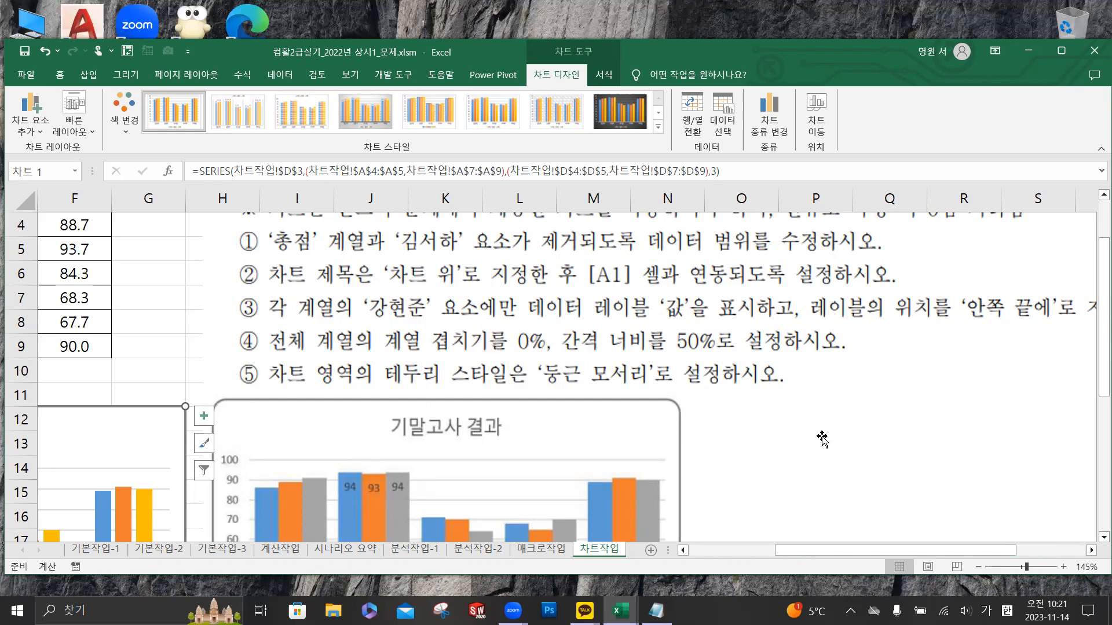
{"action": "left_click_drag", "start_coordinate": [884, 551], "coordinate": [815, 551]}
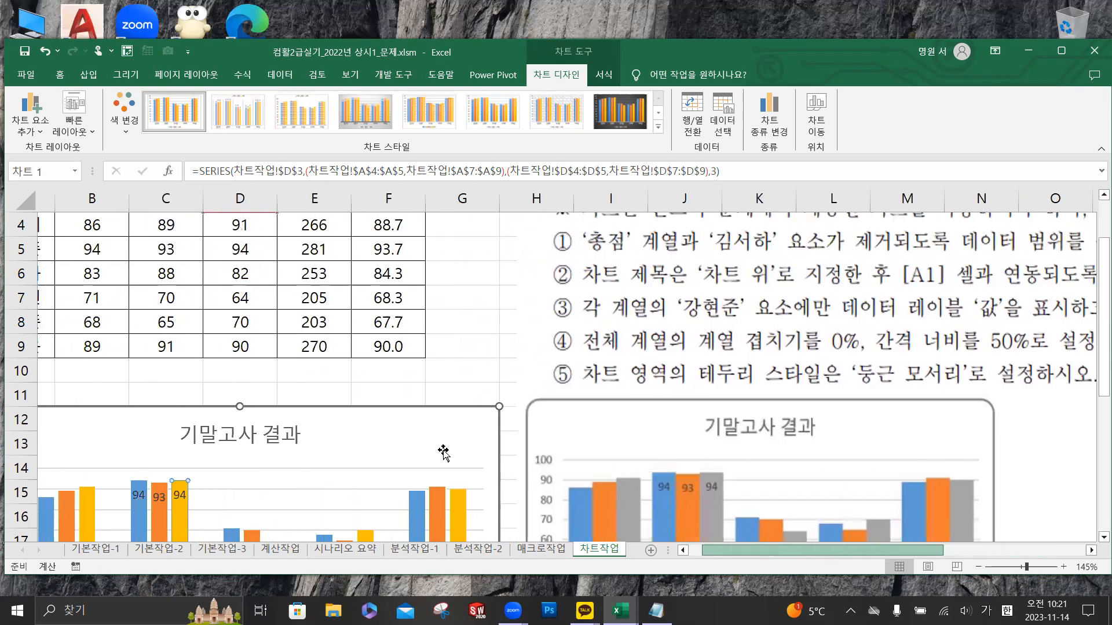
{"action": "scroll", "coordinate": [371, 386], "scroll_direction": "down", "scroll_amount": 3}
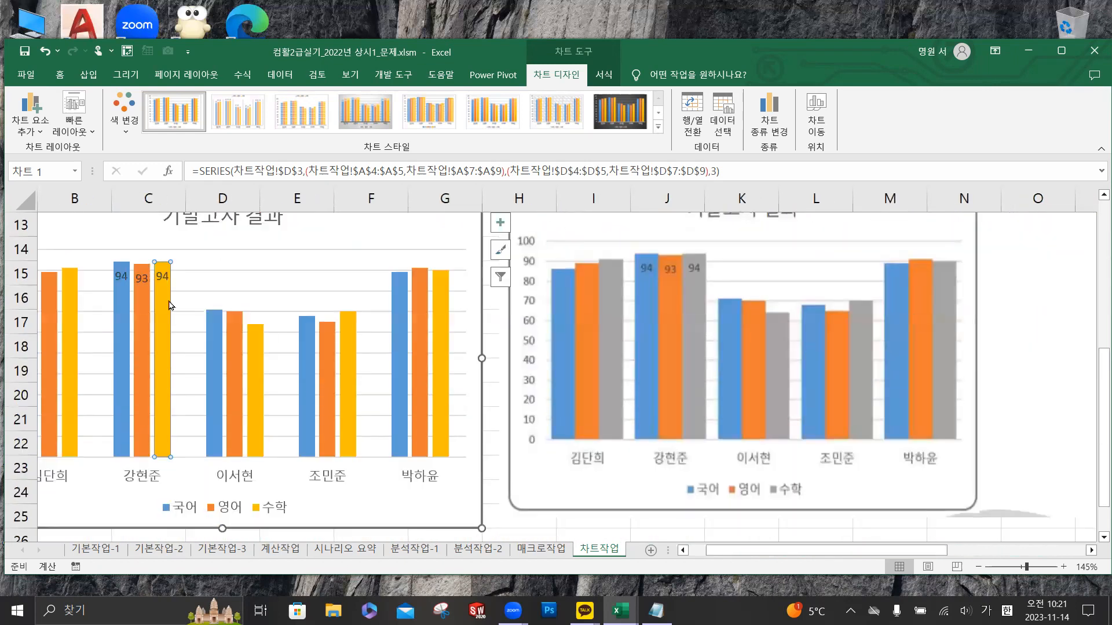
{"action": "right_click", "coordinate": [165, 305]}
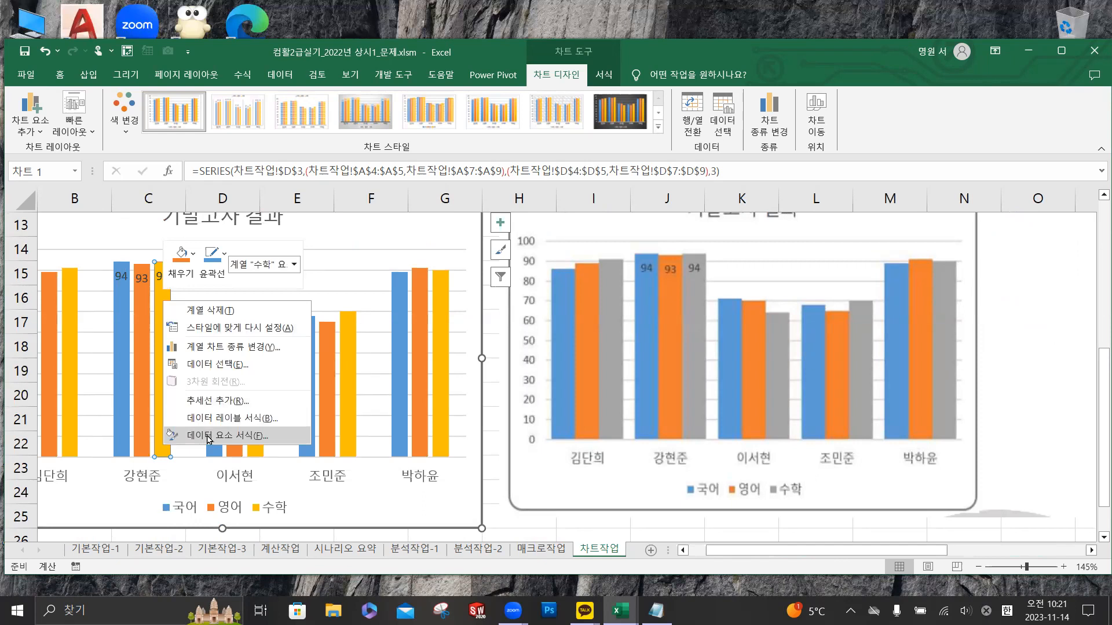
{"action": "left_click", "coordinate": [208, 436]}
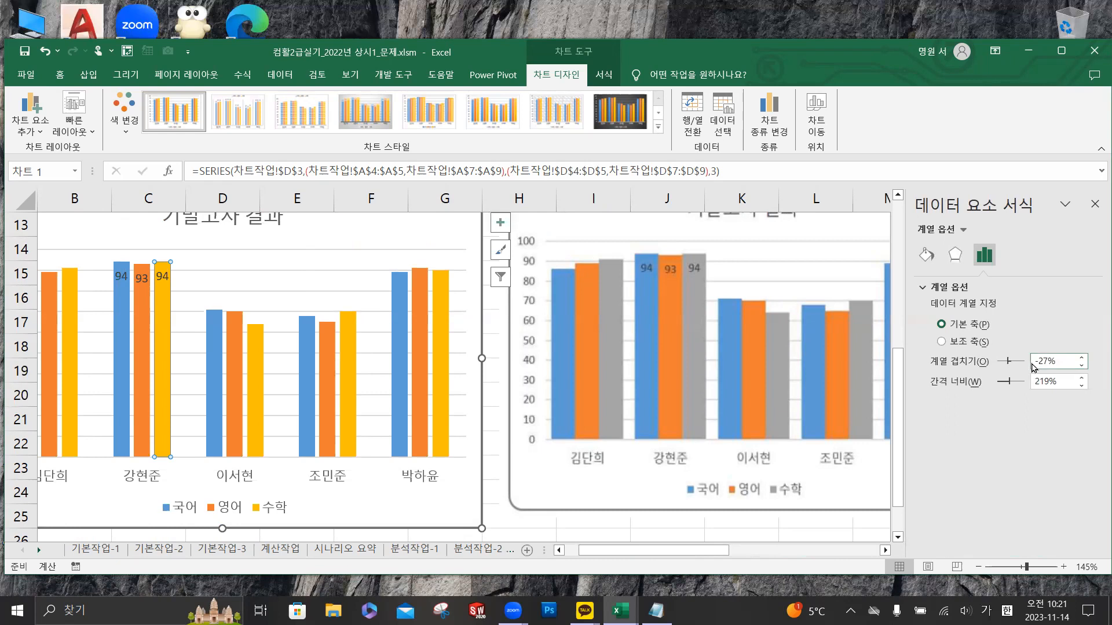
{"action": "left_click_drag", "start_coordinate": [1065, 362], "coordinate": [1023, 372]}
{"action": "type", "text": "0"}
- Set the 간격 너비 of the chart's series to 50% and close the formatting options
{"action": "left_click", "coordinate": [1067, 382]}
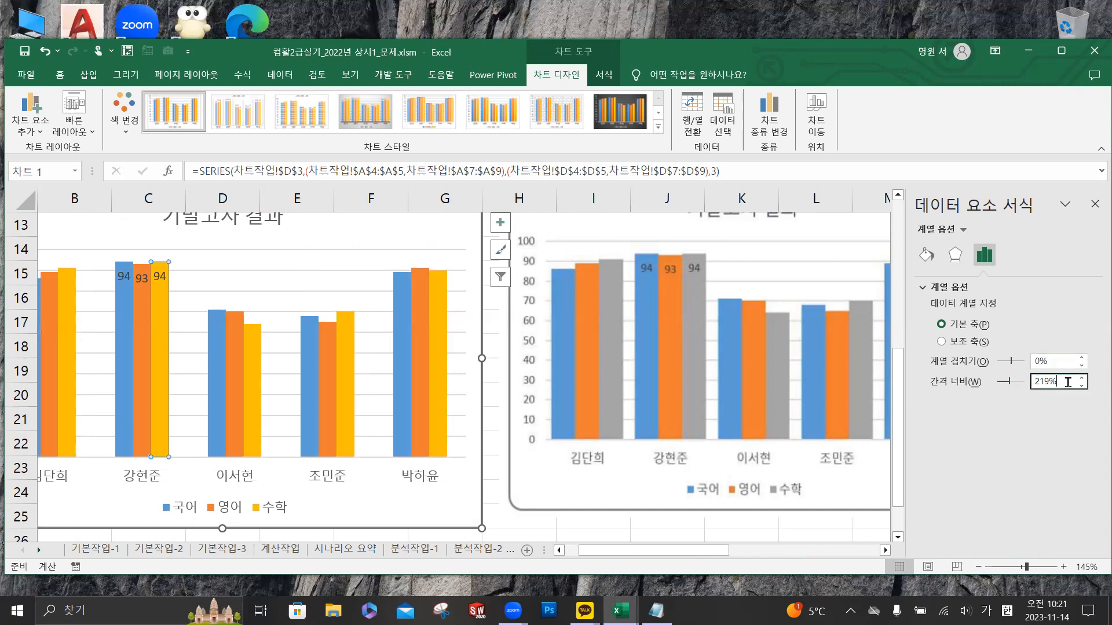
{"action": "left_click_drag", "start_coordinate": [1039, 383], "coordinate": [1011, 390]}
{"action": "type", "text": "50"}
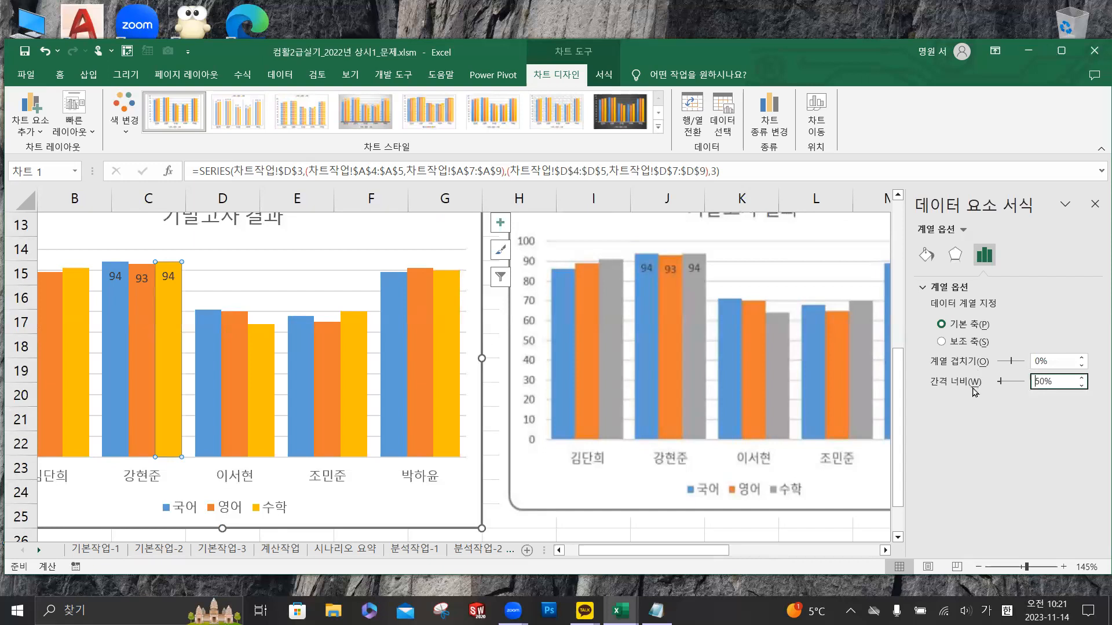
{"action": "mouse_move", "coordinate": [172, 307]}
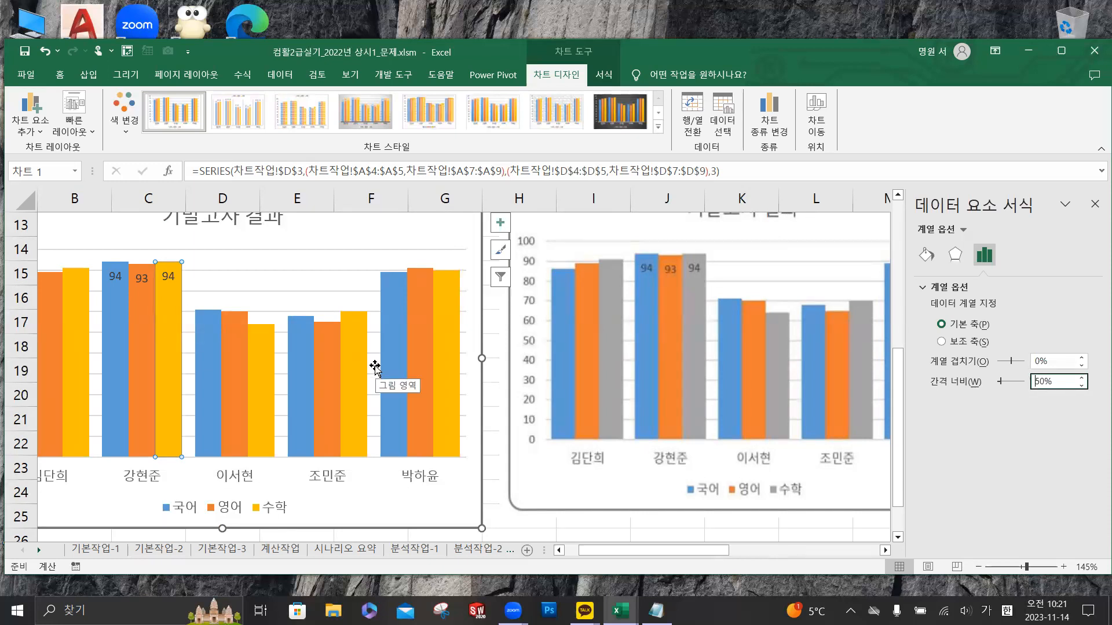
{"action": "left_click", "coordinate": [1094, 204]}
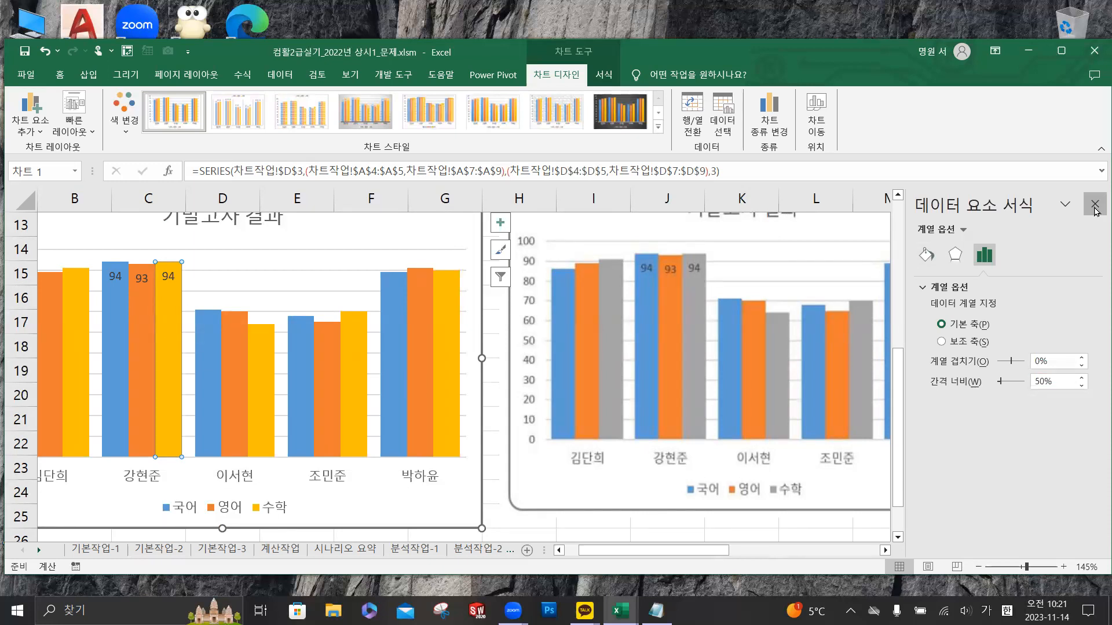
- Give the chart area's border the 둥근 모서리 style, as instruction ⑤ requires
{"action": "scroll", "coordinate": [767, 283], "scroll_direction": "up", "scroll_amount": 3}
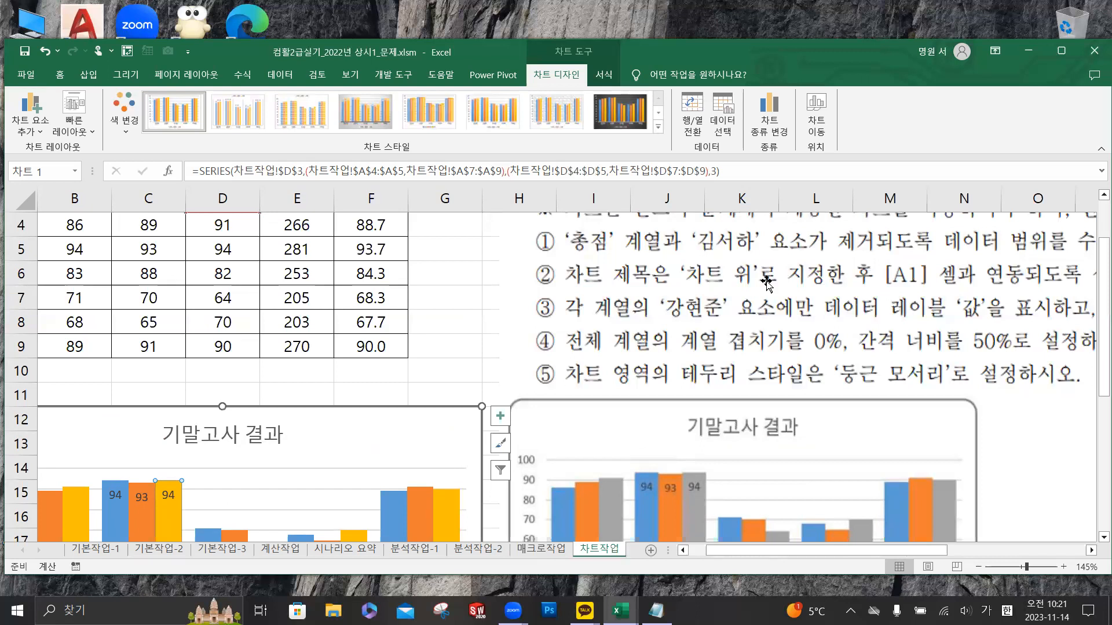
{"action": "scroll", "coordinate": [767, 283], "scroll_direction": "down", "scroll_amount": 1}
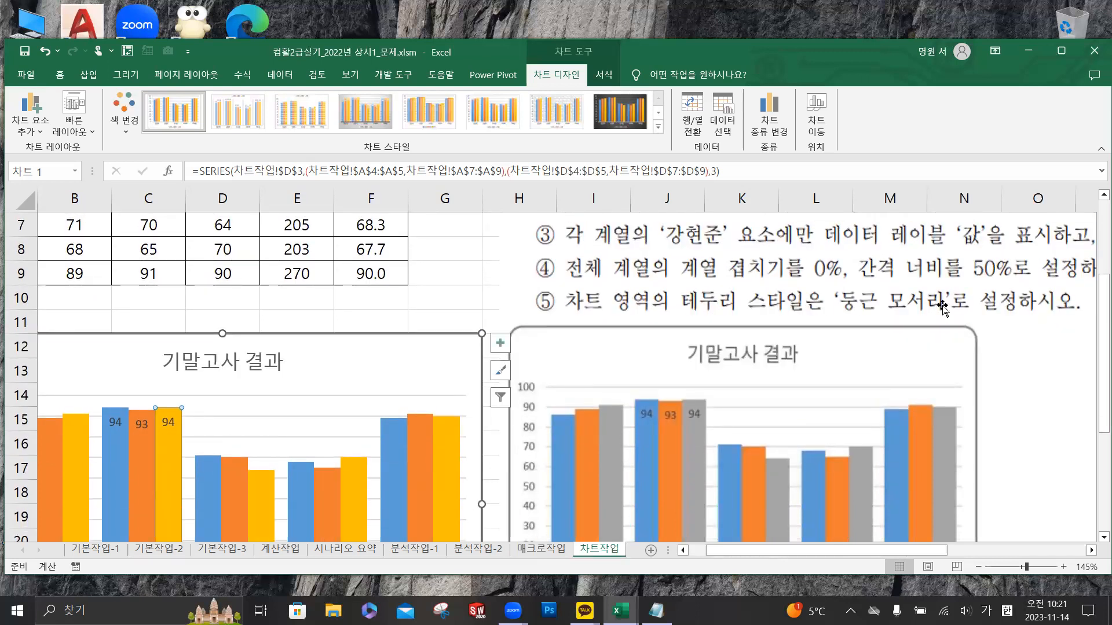
{"action": "right_click", "coordinate": [357, 365]}
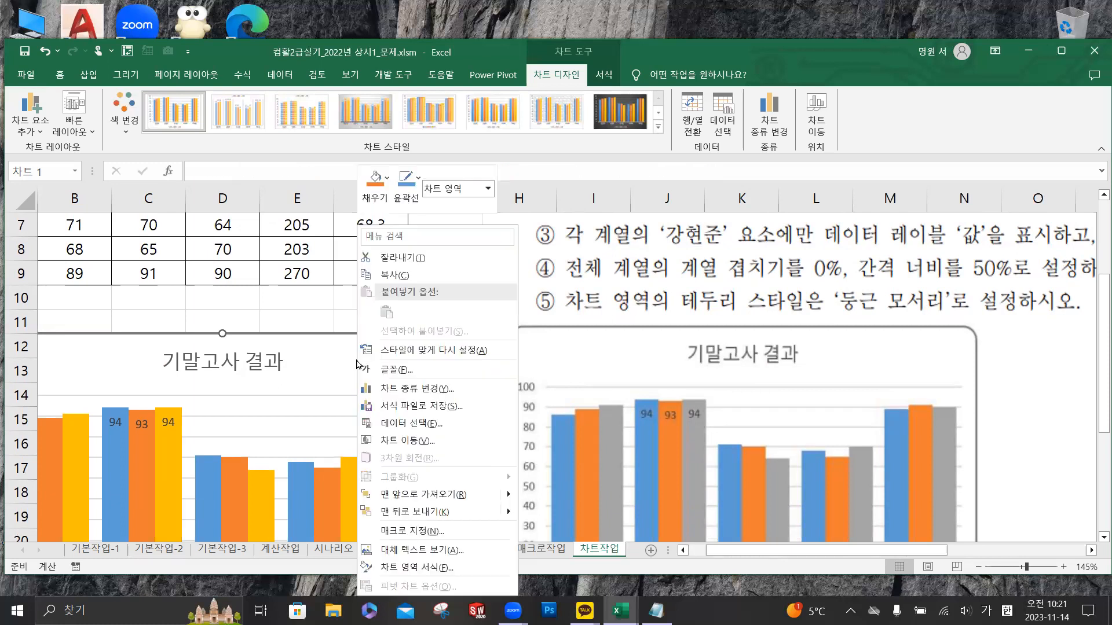
{"action": "left_click", "coordinate": [414, 569]}
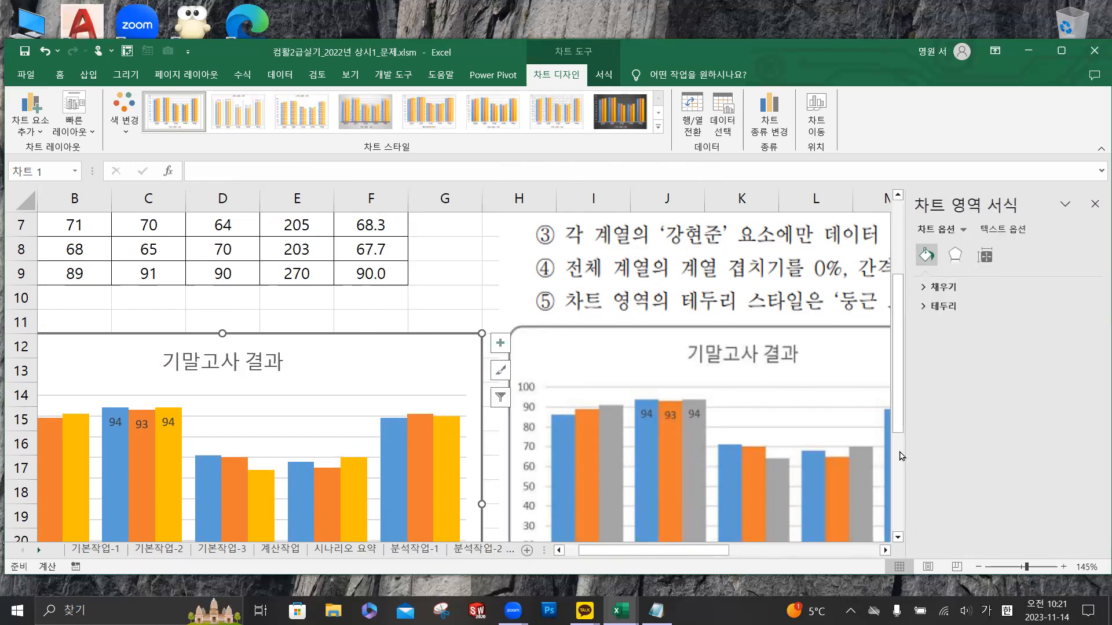
{"action": "left_click", "coordinate": [942, 307]}
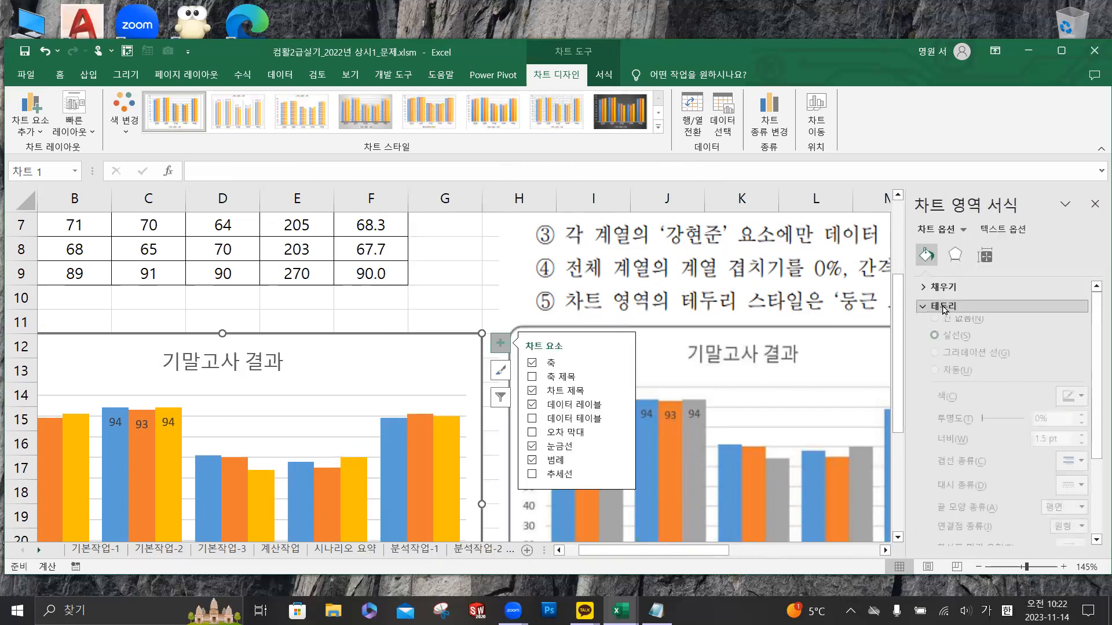
{"action": "scroll", "coordinate": [959, 339], "scroll_direction": "down", "scroll_amount": 3}
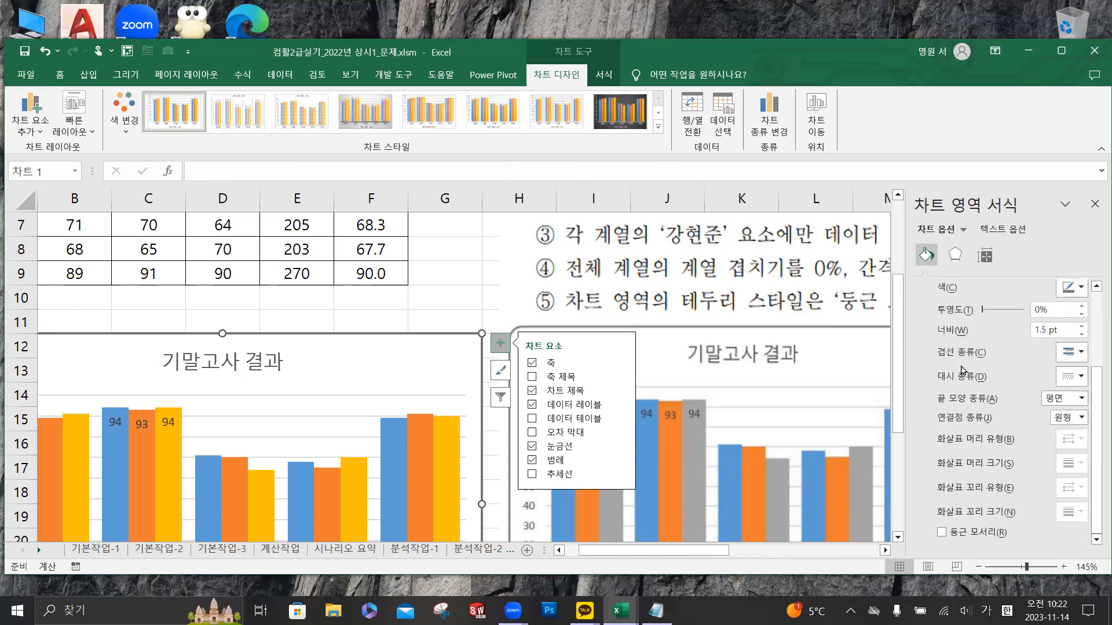
{"action": "left_click", "coordinate": [971, 533]}
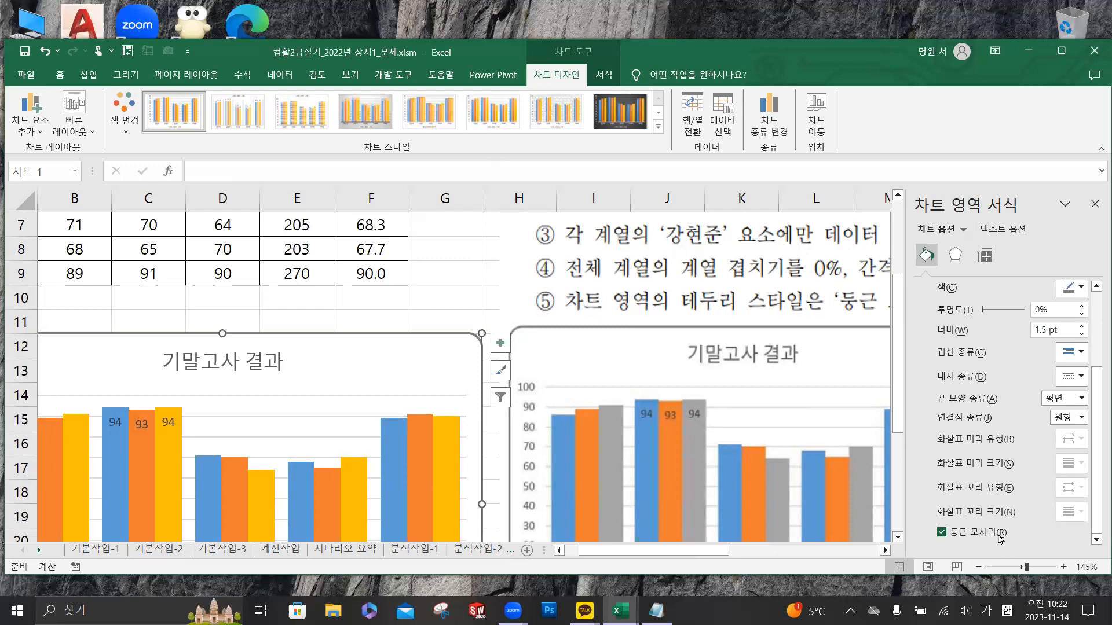
{"action": "left_click", "coordinate": [1094, 204]}
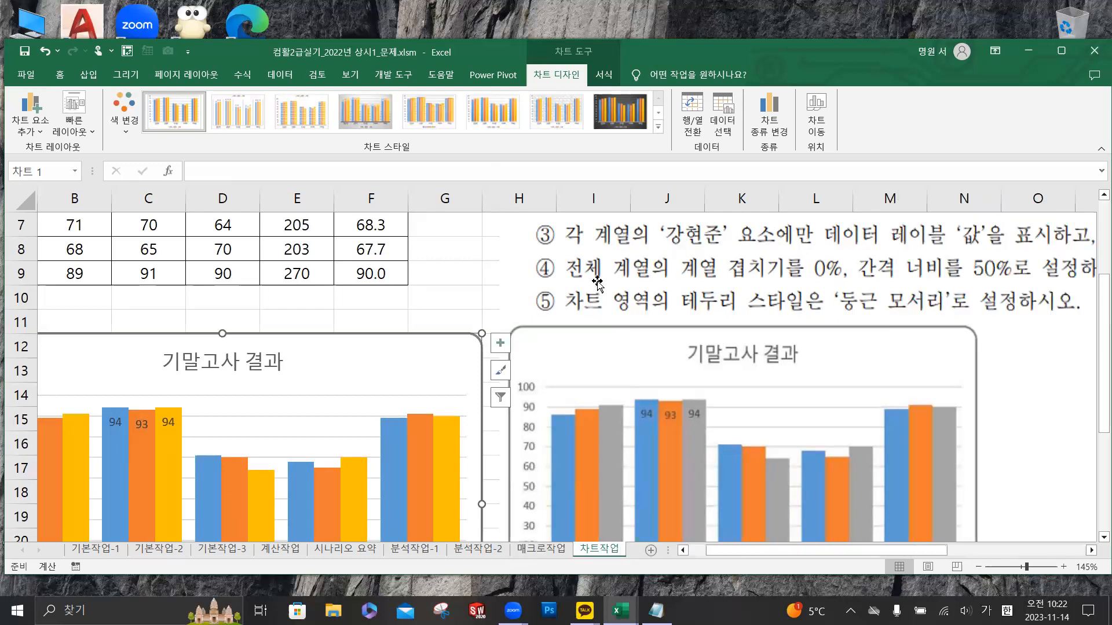
- Compare the edited chart with the target chart in the instruction picture
{"action": "scroll", "coordinate": [528, 297], "scroll_direction": "down", "scroll_amount": 2}
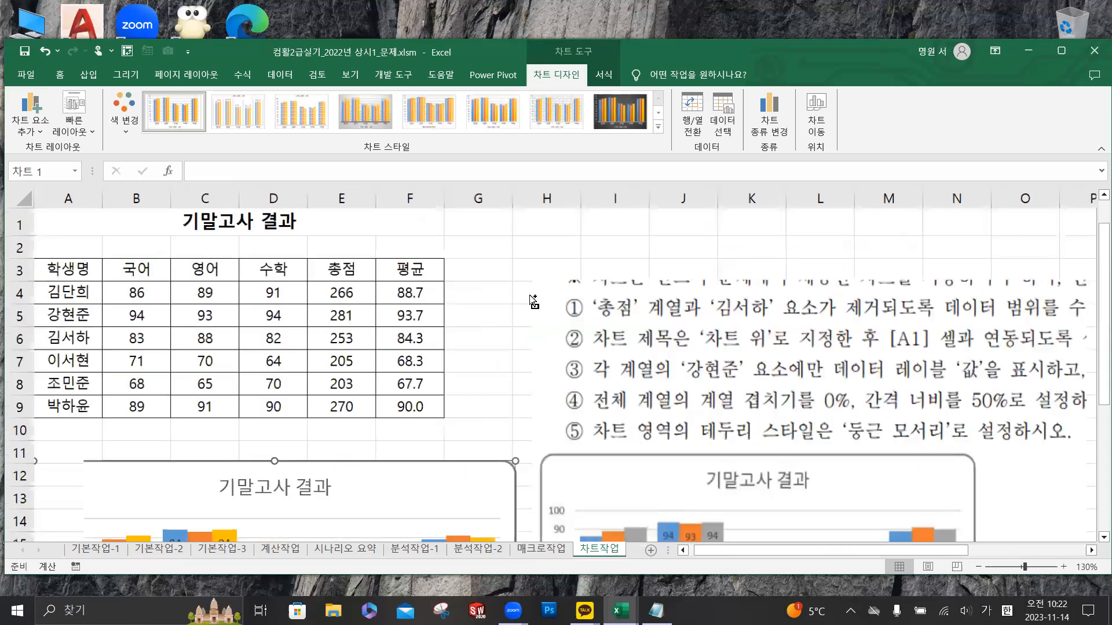
{"action": "scroll", "coordinate": [521, 292], "scroll_direction": "down", "scroll_amount": 1}
{"action": "scroll", "coordinate": [521, 291], "scroll_direction": "down", "scroll_amount": 3}
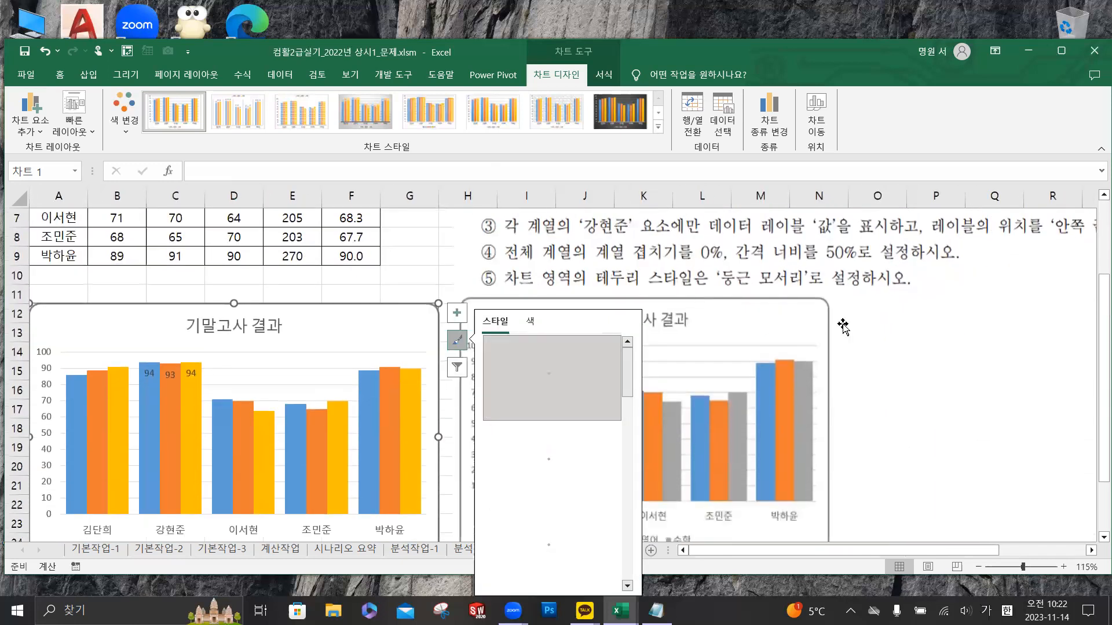
{"action": "left_click", "coordinate": [456, 340]}
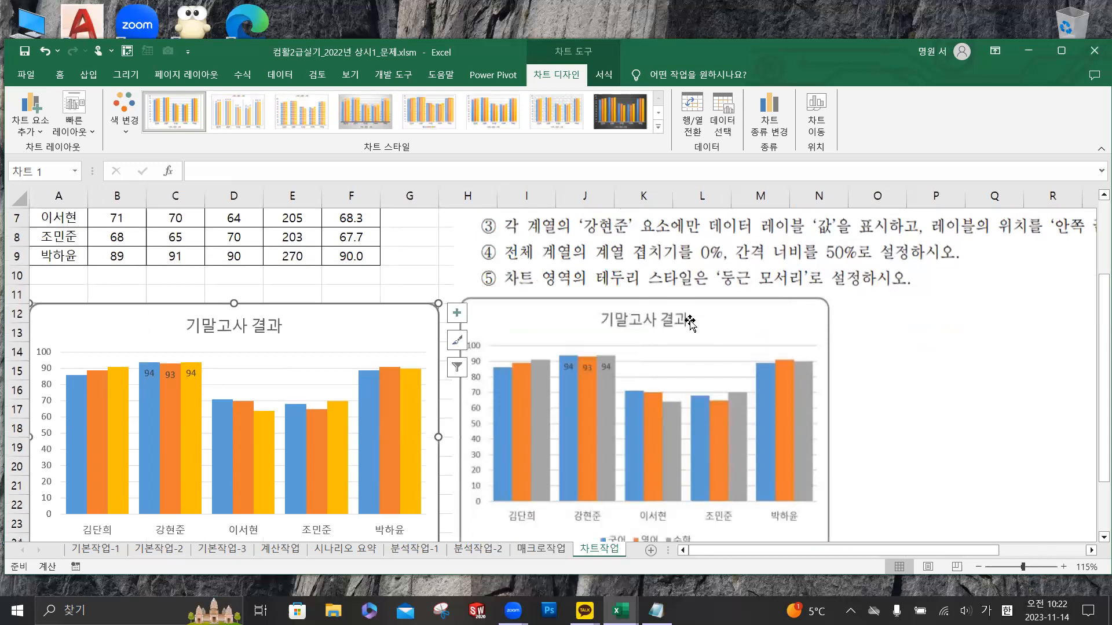
{"action": "scroll", "coordinate": [666, 317], "scroll_direction": "down", "scroll_amount": 3}
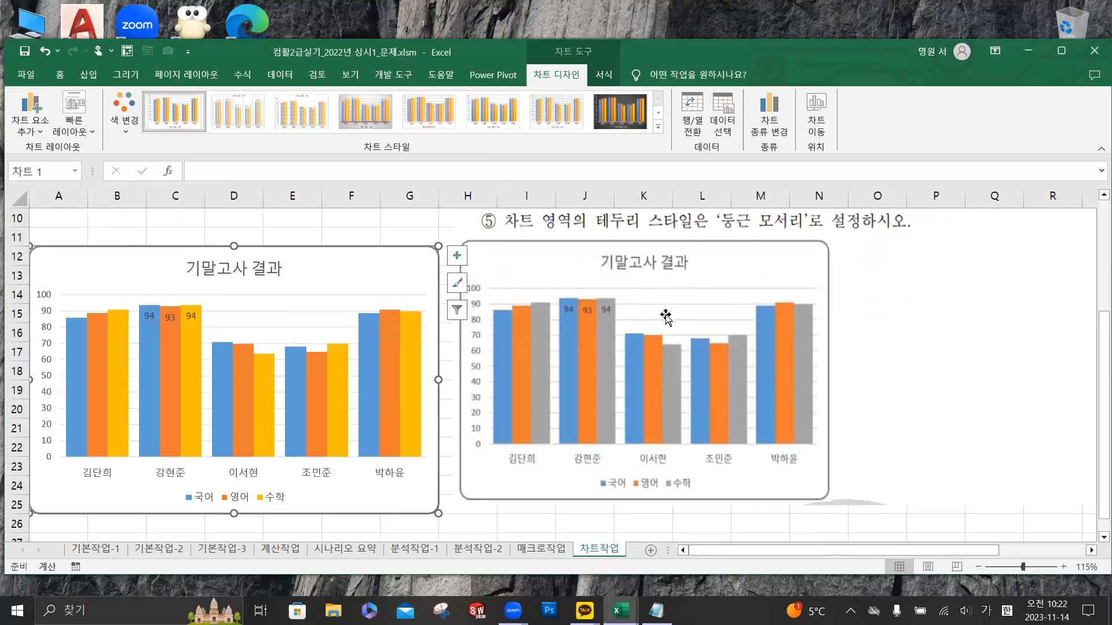
{"action": "left_click", "coordinate": [953, 359]}
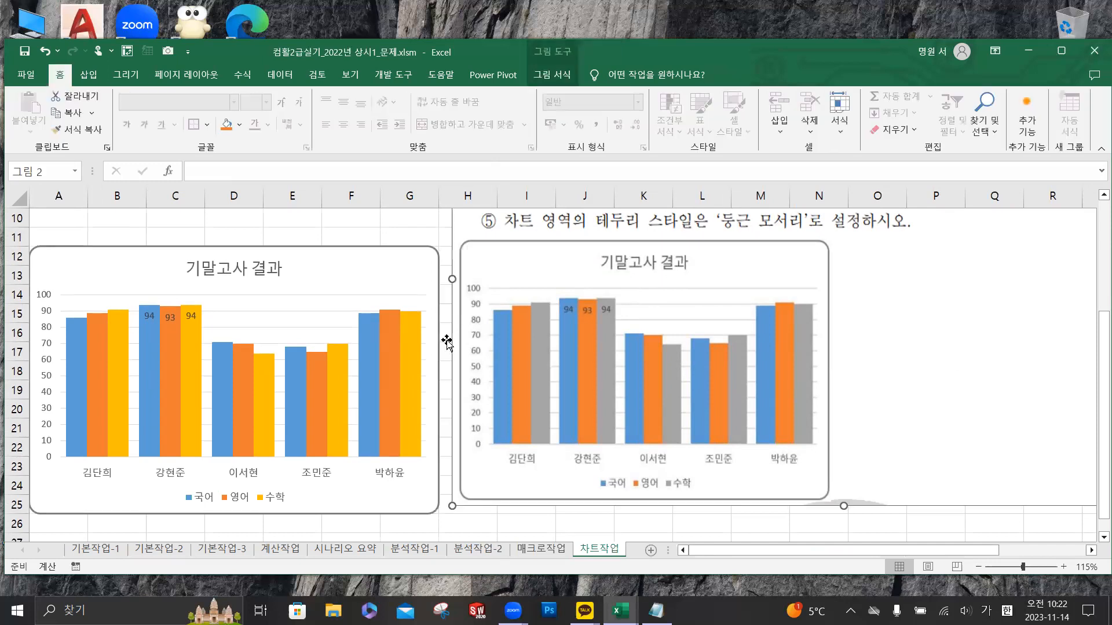
- Go to the 계산작업 sheet and arrange the Notepad notice window above the Excel window
{"action": "left_click", "coordinate": [280, 549]}
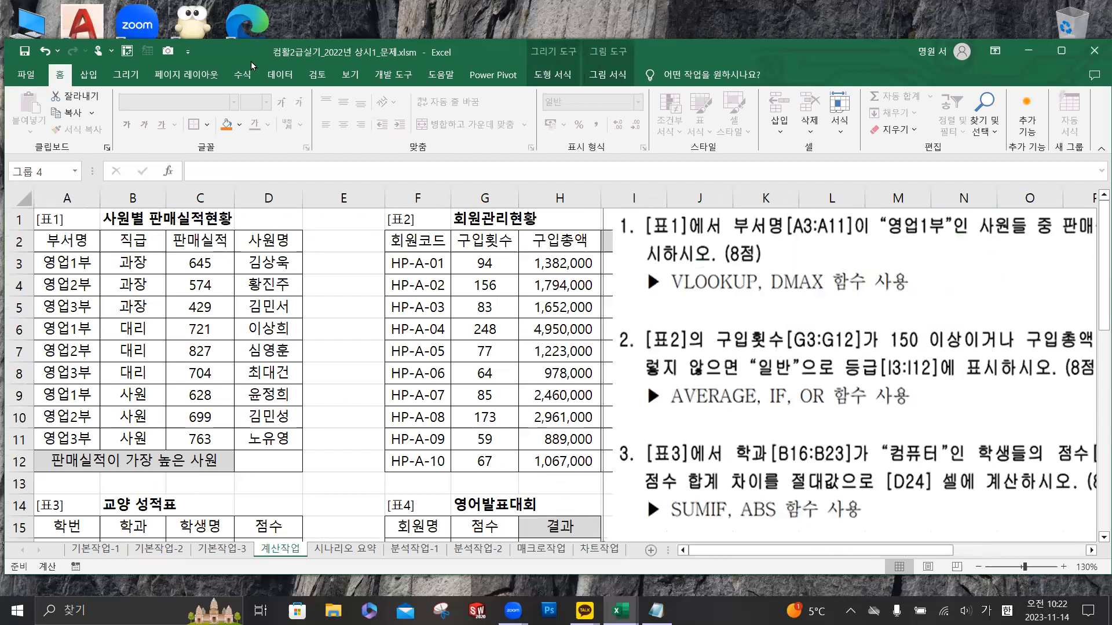
{"action": "left_click_drag", "start_coordinate": [218, 35], "coordinate": [210, 101]}
{"action": "left_click", "coordinate": [207, 58]}
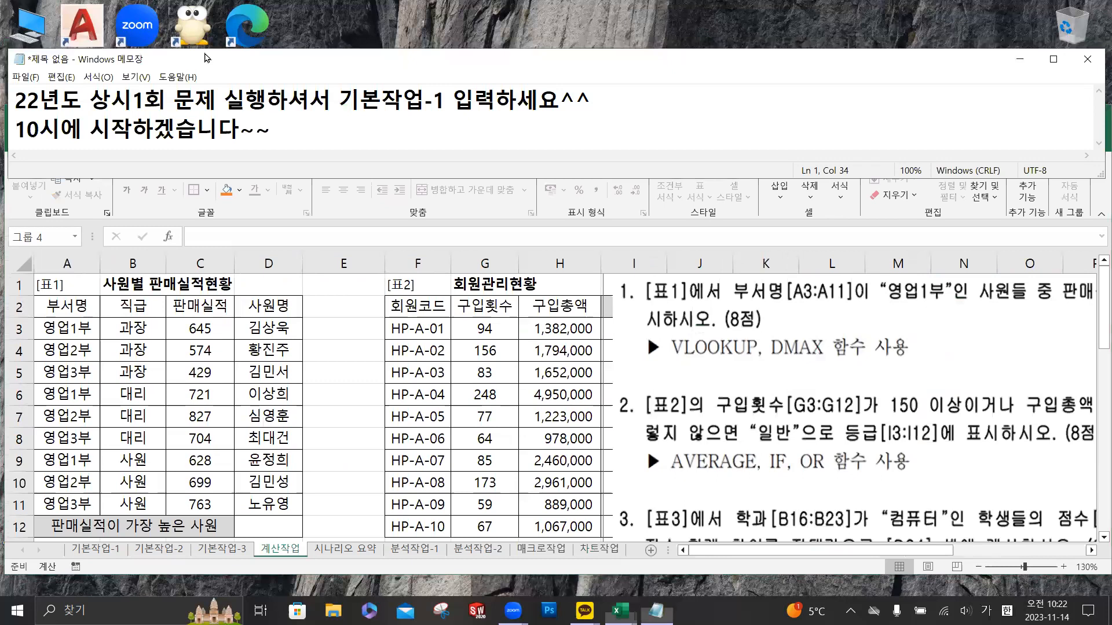
{"action": "left_click_drag", "start_coordinate": [210, 33], "coordinate": [210, 11]}
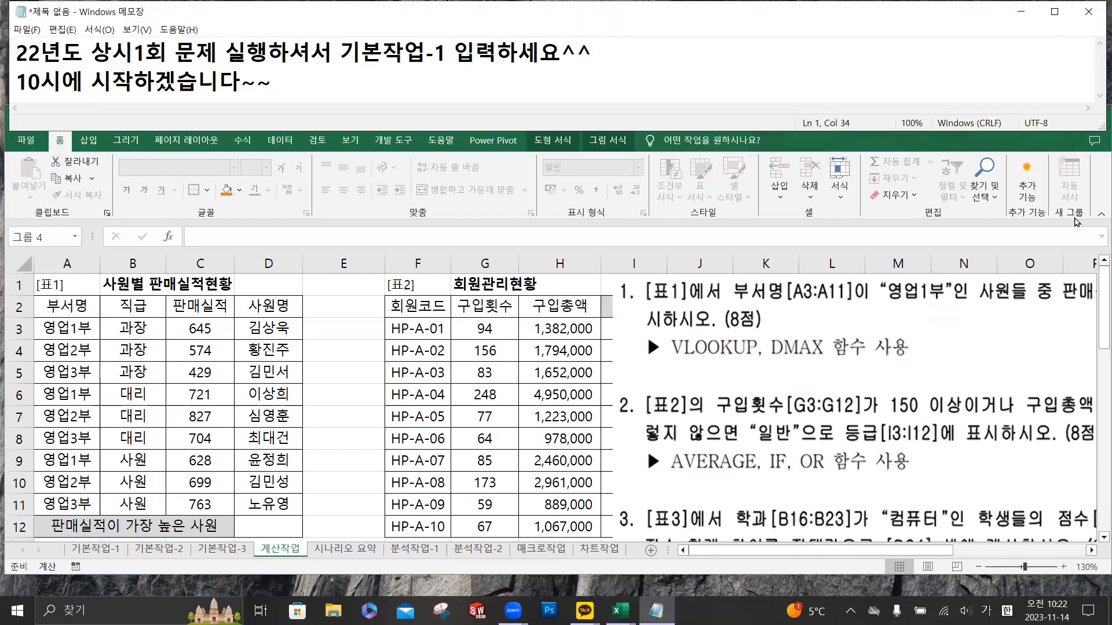
- Collapse the Excel ribbon and lower the window's upper edge slightly to make room for the Notepad window
{"action": "left_click", "coordinate": [1096, 218]}
{"action": "left_click", "coordinate": [1096, 219]}
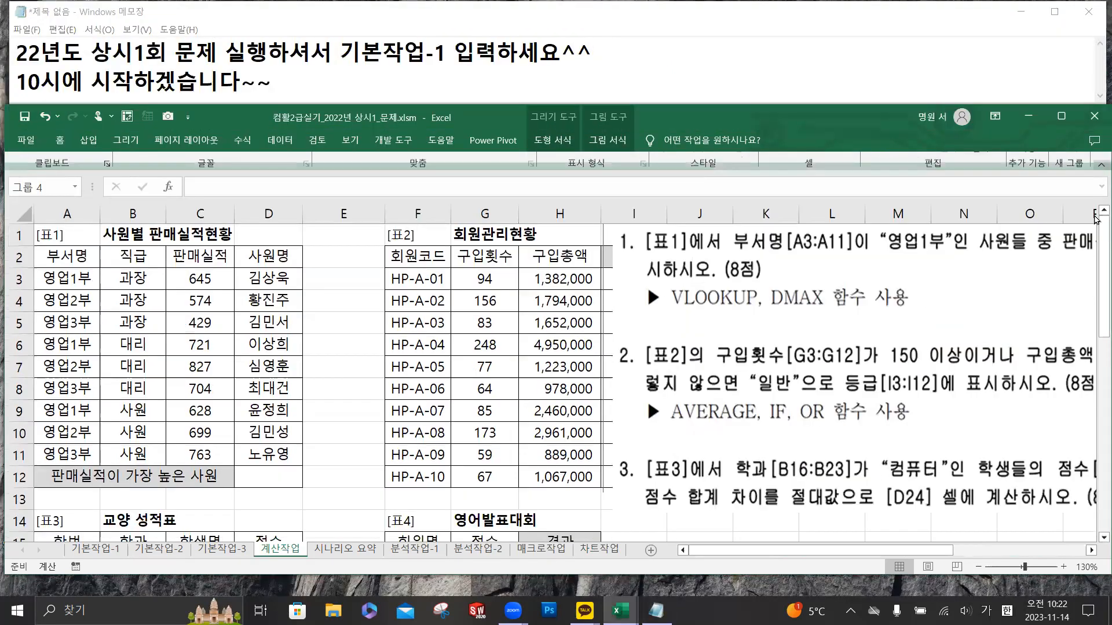
{"action": "left_click_drag", "start_coordinate": [290, 103], "coordinate": [290, 113]}
- In Notepad, start a new line below the 10시 notice and begin a formula there with "="
{"action": "left_click", "coordinate": [295, 84]}
{"action": "key", "text": "Return"}
{"action": "key", "text": "Return"}
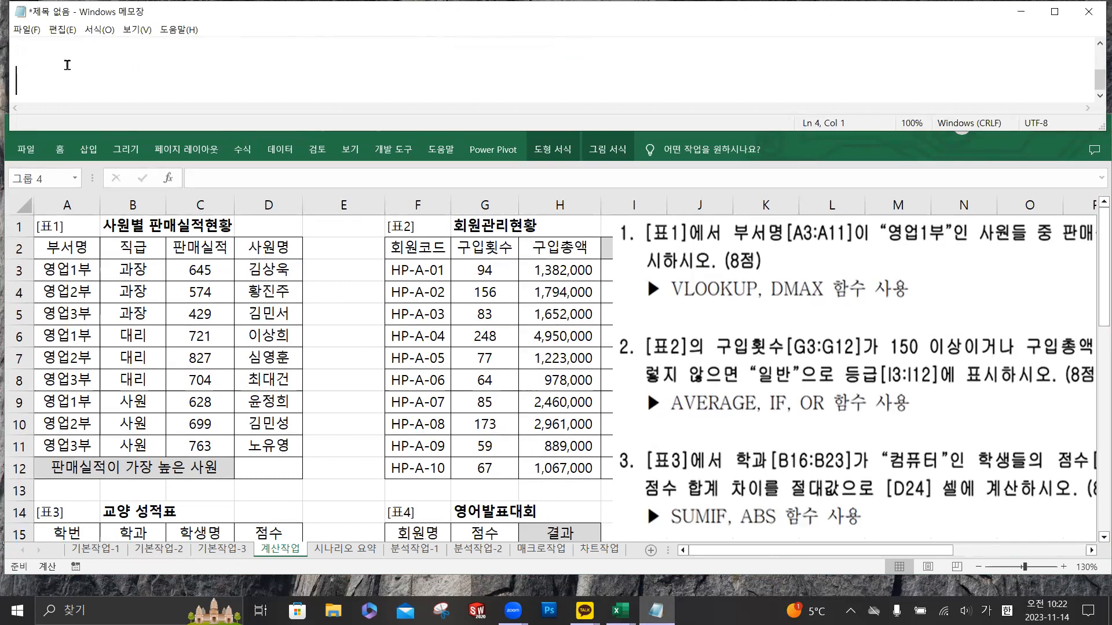
{"action": "key", "text": "BackSpace"}
{"action": "type", "text": "="}
- In Excel, move the instruction picture over column E, right beside [표1], so that more of each instruction's text shows
{"action": "left_click", "coordinate": [681, 263]}
{"action": "left_click_drag", "start_coordinate": [680, 264], "coordinate": [399, 270]}
{"action": "left_click_drag", "start_coordinate": [457, 317], "coordinate": [453, 319]}
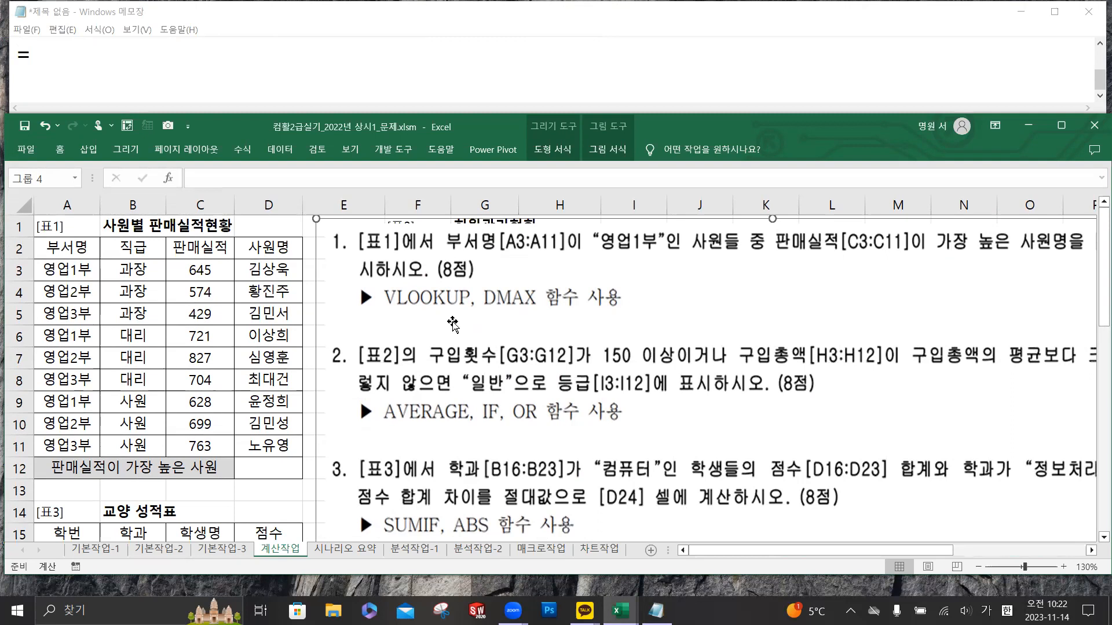
{"action": "mouse_move", "coordinate": [926, 325]}
{"action": "left_mouse_down"}
{"action": "mouse_move", "coordinate": [777, 323]}
{"action": "mouse_move", "coordinate": [773, 339]}
{"action": "mouse_move", "coordinate": [747, 340]}
{"action": "mouse_move", "coordinate": [922, 323]}
{"action": "left_mouse_up"}
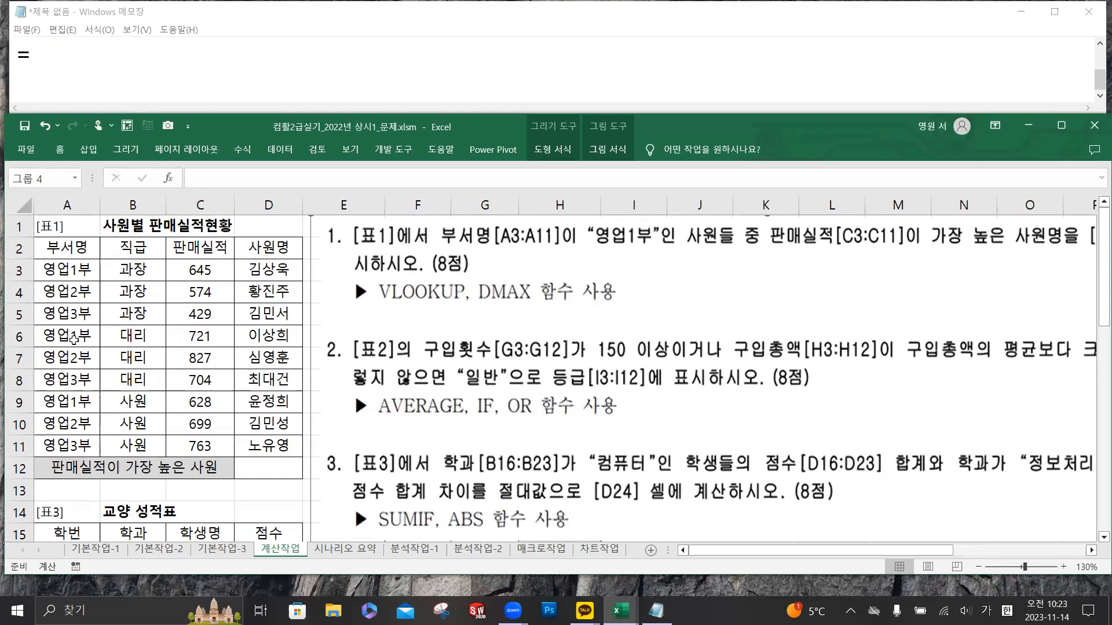
- In Notepad, continue the formula after the equals sign with DMAX(A2:D11, using the whole [표1] range as the database
{"action": "left_click", "coordinate": [173, 59]}
{"action": "type", "text": "ㅇ"}
{"action": "key", "text": "BackSpace"}
{"action": "key", "text": "Hangul"}
{"action": "type", "text": "DMAX("}
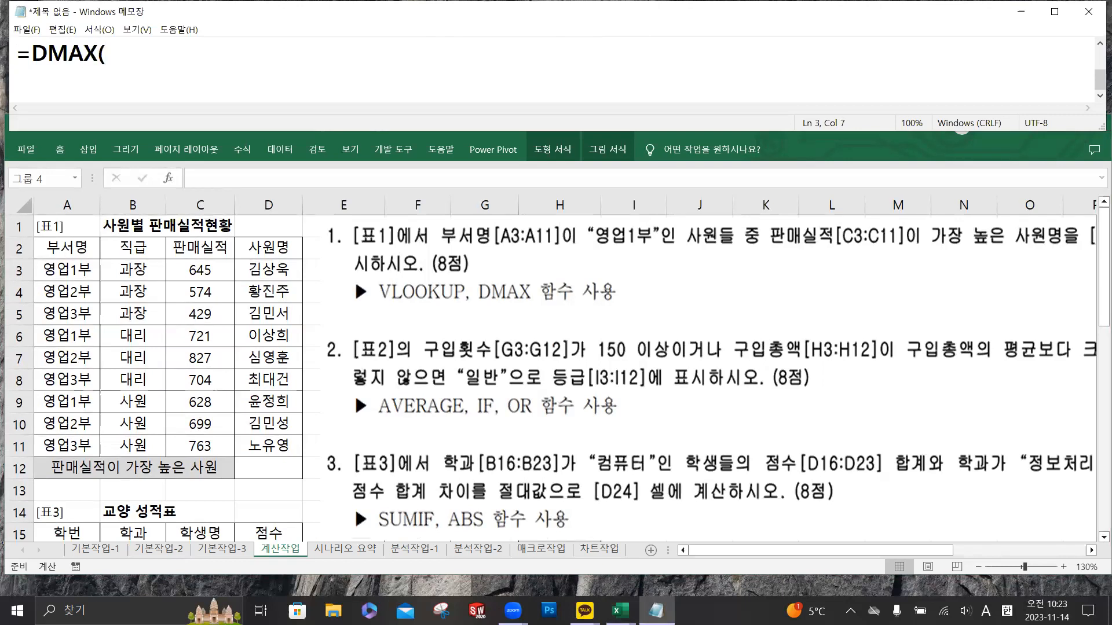
{"action": "type", "text": "A2:D11"}
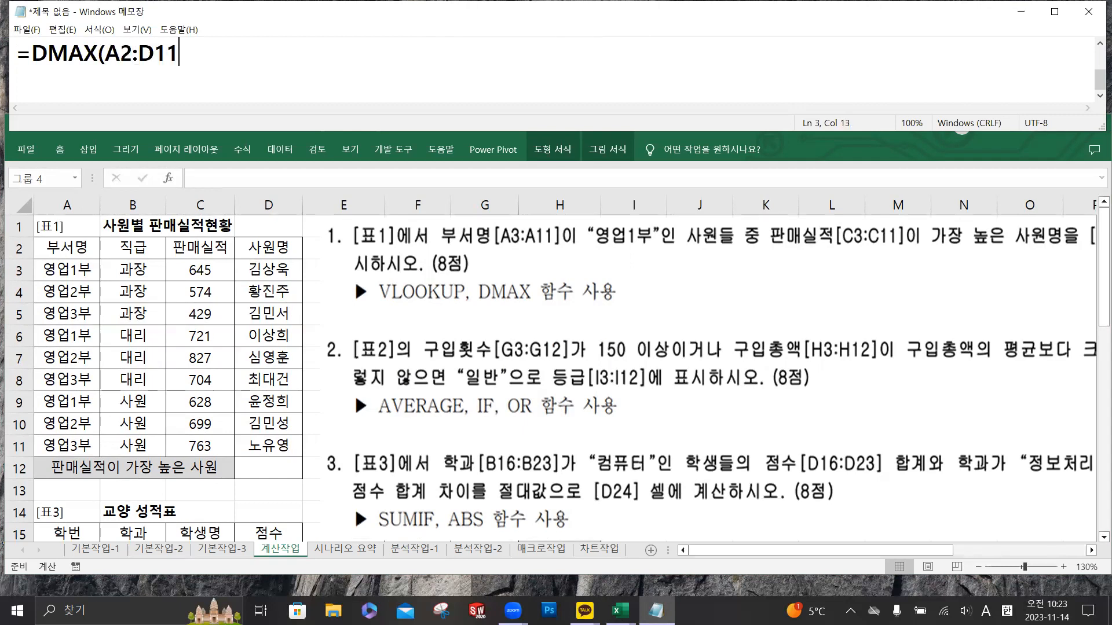
{"action": "type", "text": ","}
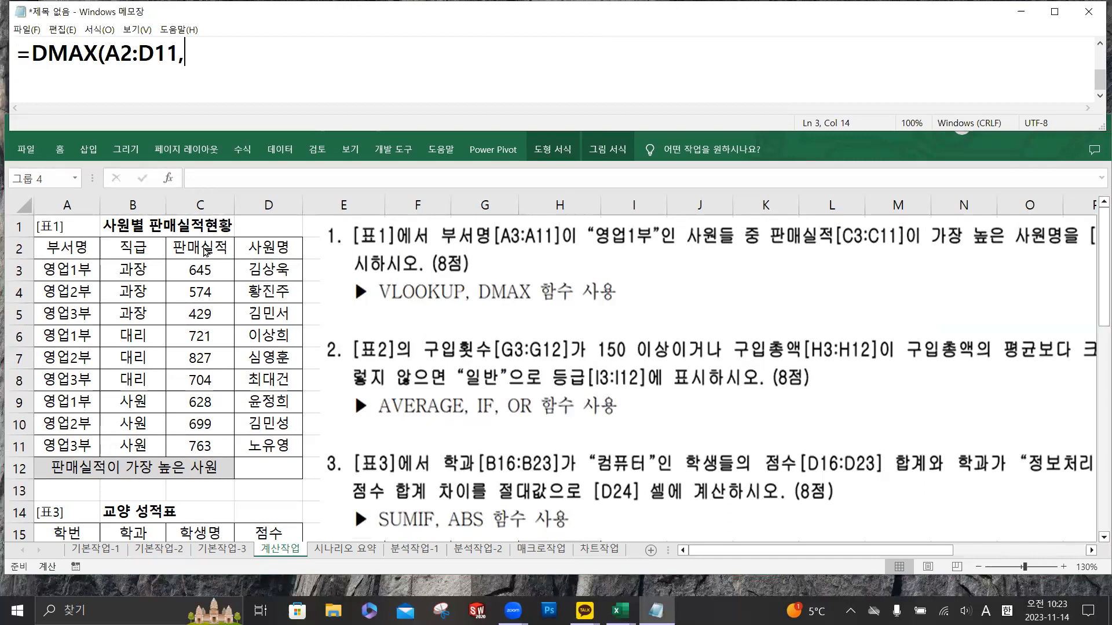
- Complete the draft formula in the notes as =DMAX(A2:D11,C2,A2:A3), with C2 as field and A2:A3 as criteria
{"action": "type", "text": "C2"}
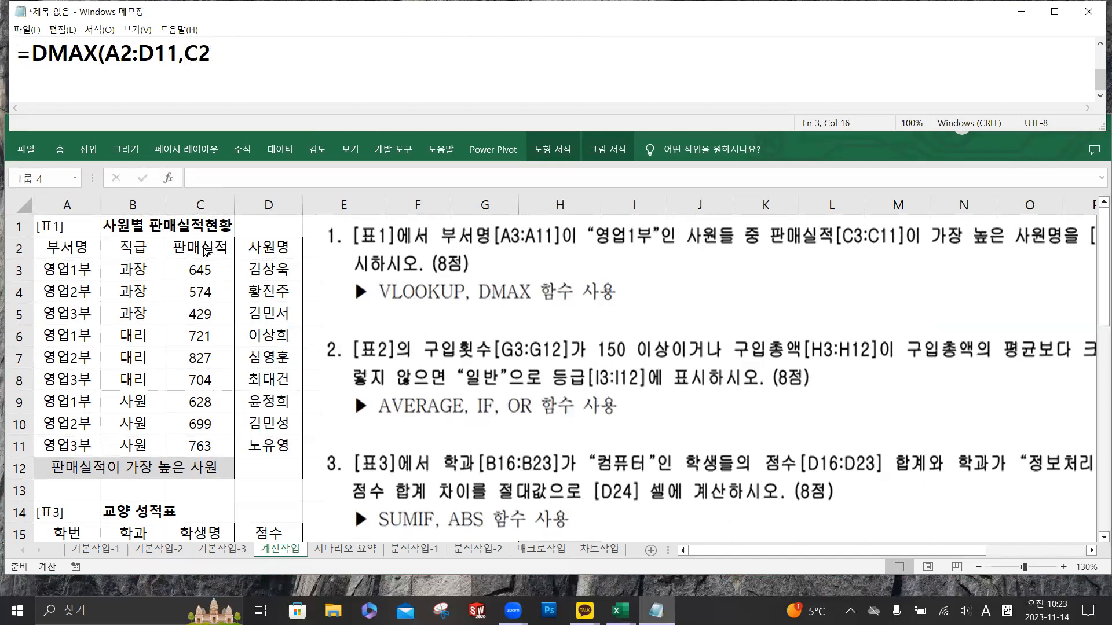
{"action": "type", "text": ","}
{"action": "left_click", "coordinate": [64, 258]}
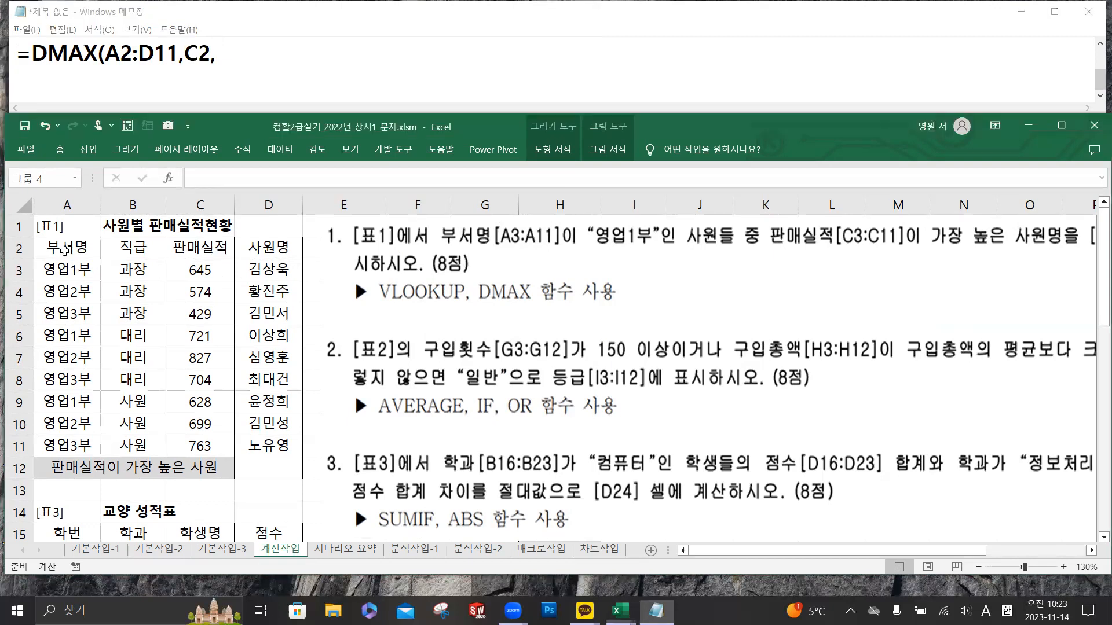
{"action": "left_click_drag", "start_coordinate": [64, 263], "coordinate": [68, 273]}
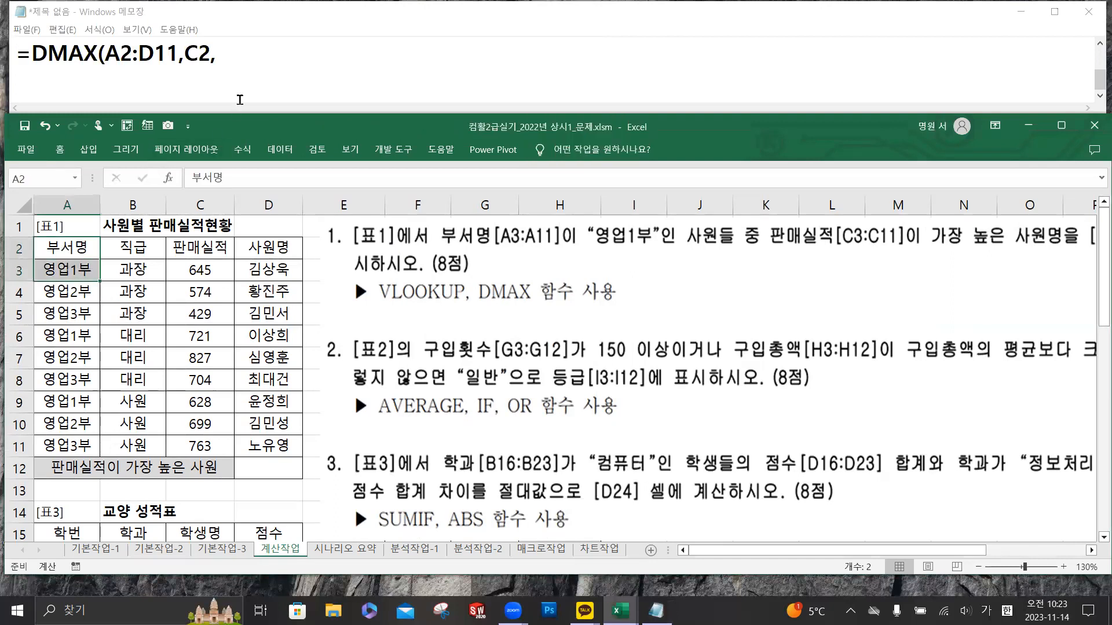
{"action": "left_click", "coordinate": [254, 64]}
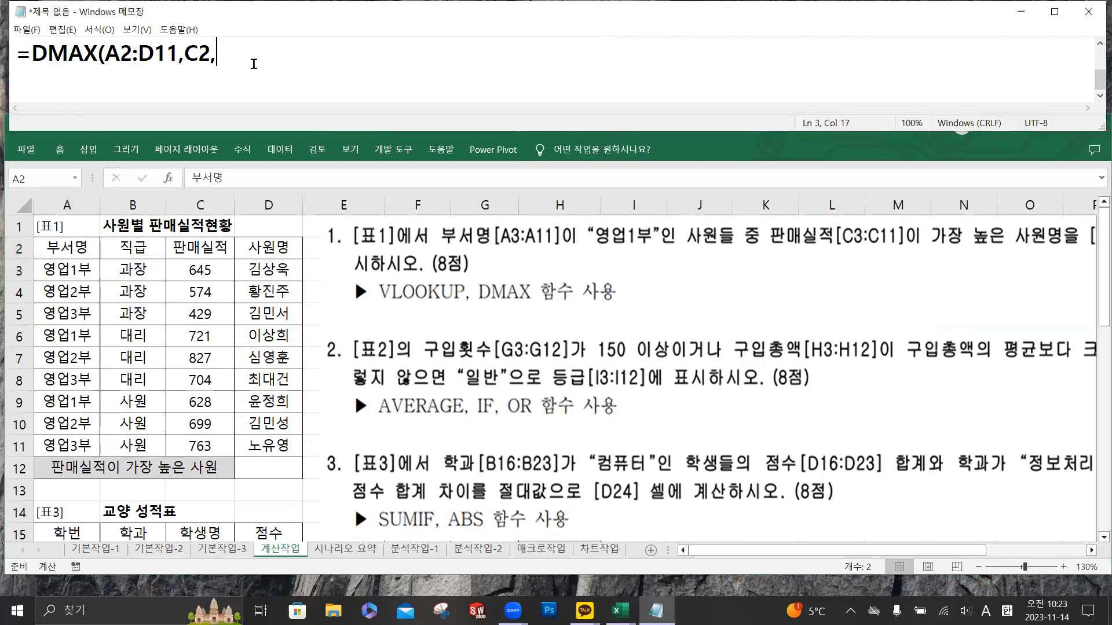
{"action": "type", "text": "A2:A3)"}
{"action": "left_click_drag", "start_coordinate": [289, 55], "coordinate": [32, 55]}
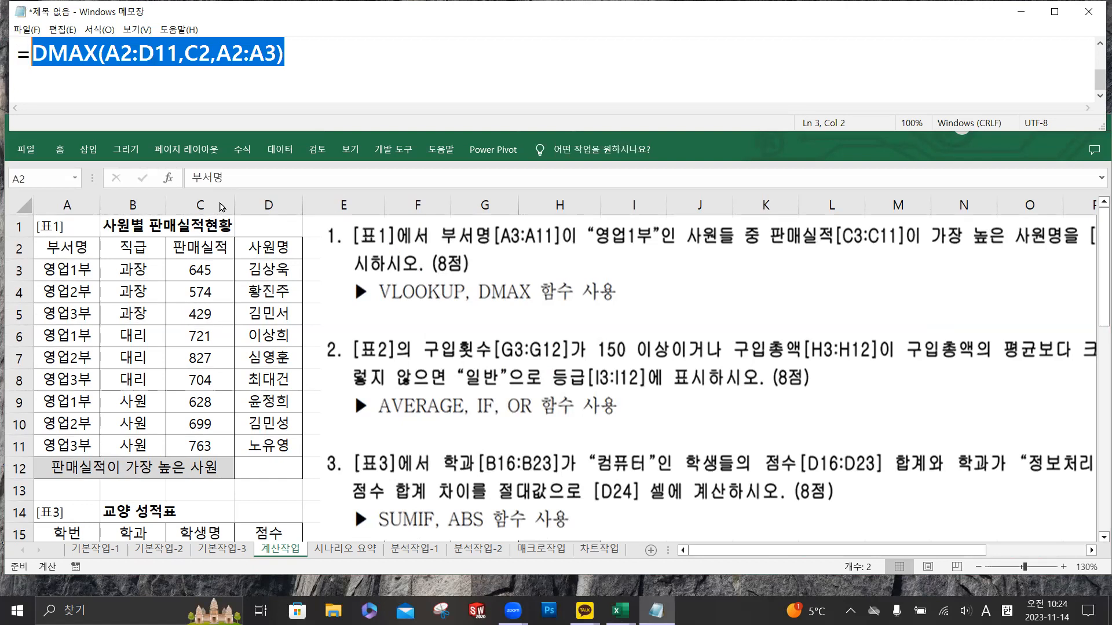
- Switch to Excel and start a DMAX formula in cell D12 with A2:D11 as the database range
{"action": "left_click", "coordinate": [274, 466]}
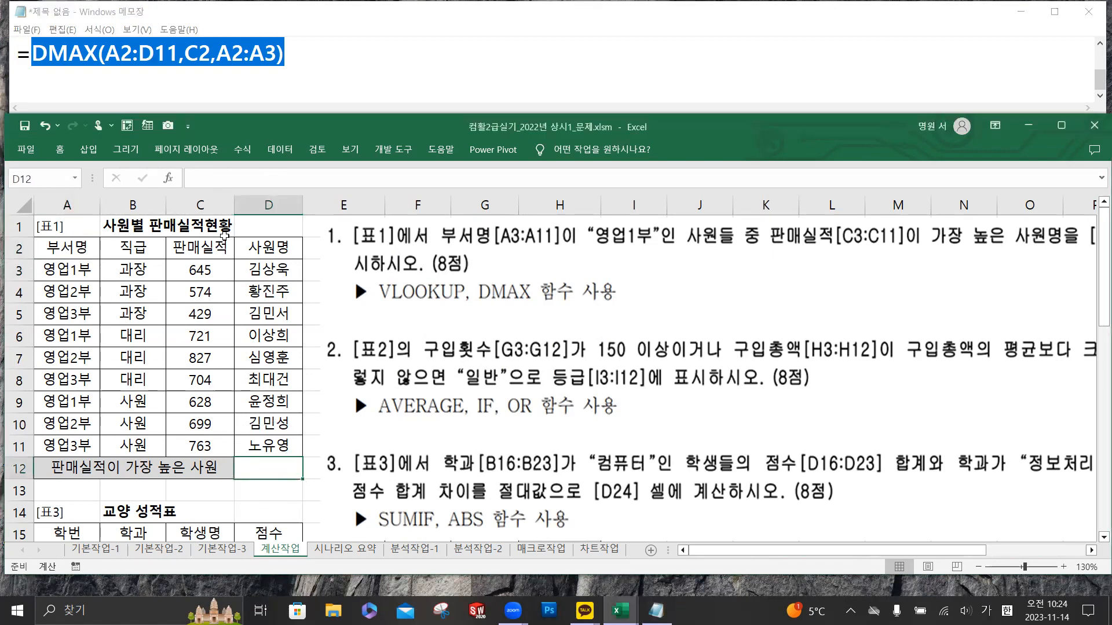
{"action": "left_click", "coordinate": [238, 184]}
{"action": "type", "text": "="}
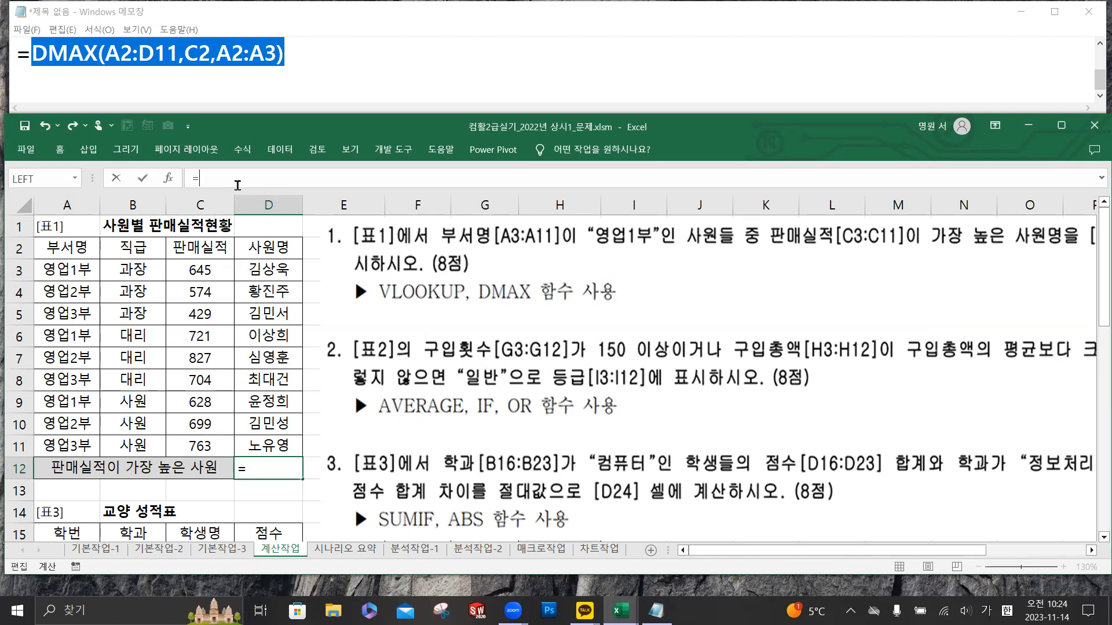
{"action": "type", "text": "dm"}
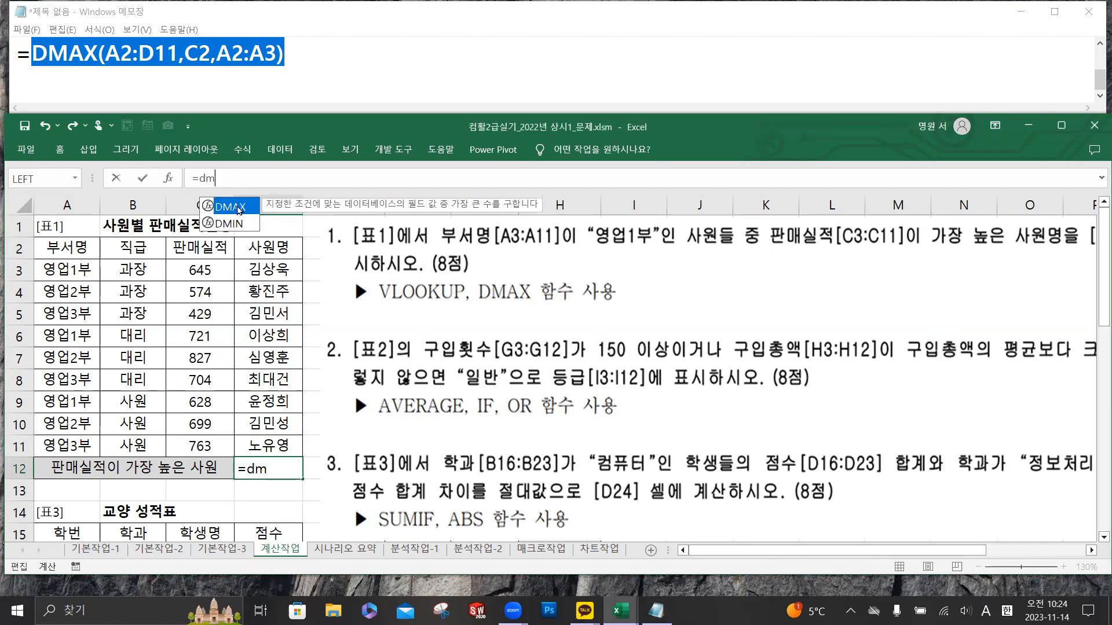
{"action": "double_click", "coordinate": [238, 207]}
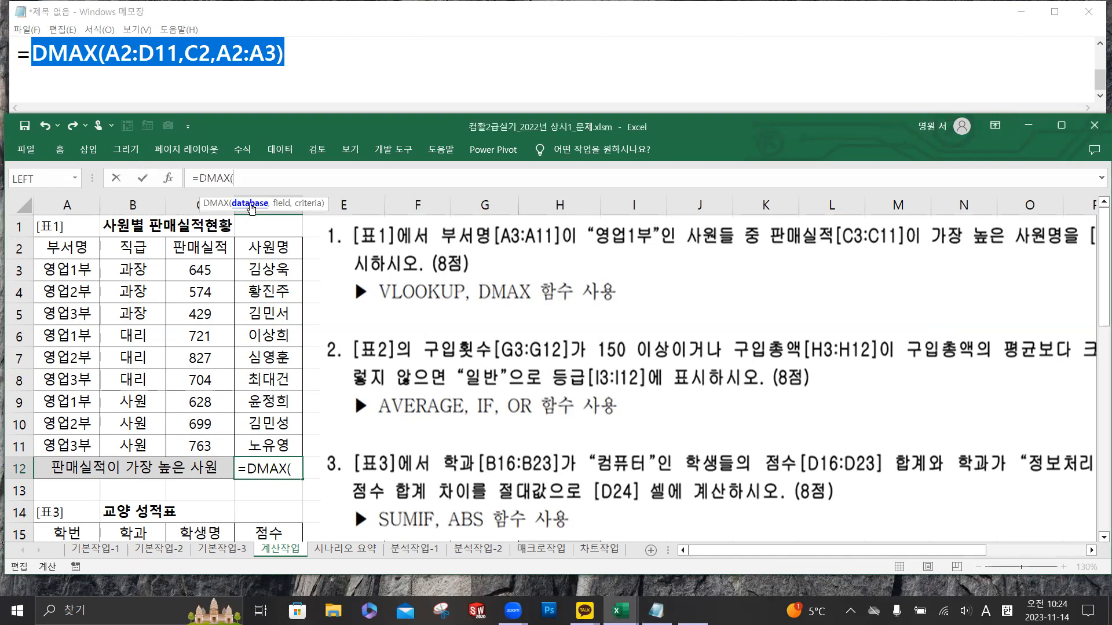
{"action": "key", "text": "super+plus"}
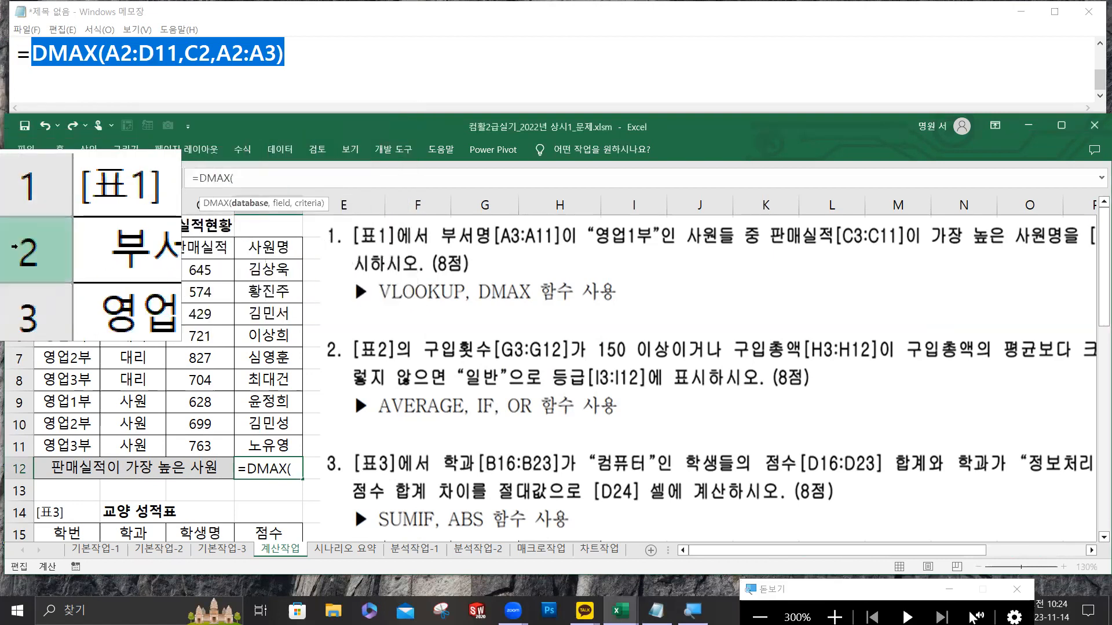
{"action": "left_click", "coordinate": [52, 249]}
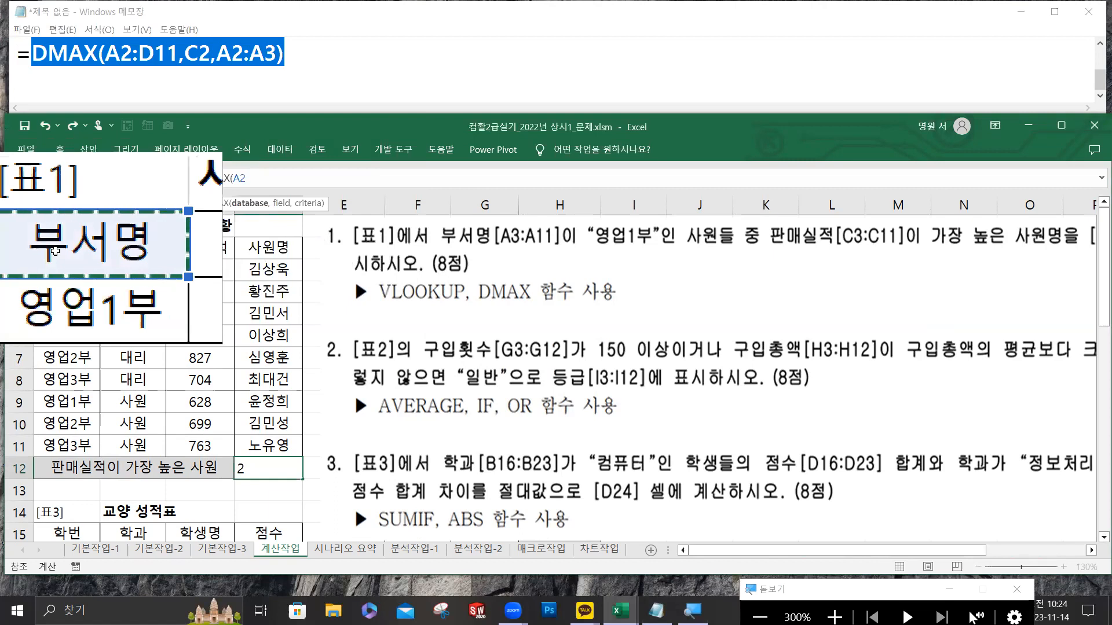
{"action": "left_click_drag", "start_coordinate": [53, 249], "coordinate": [278, 431]}
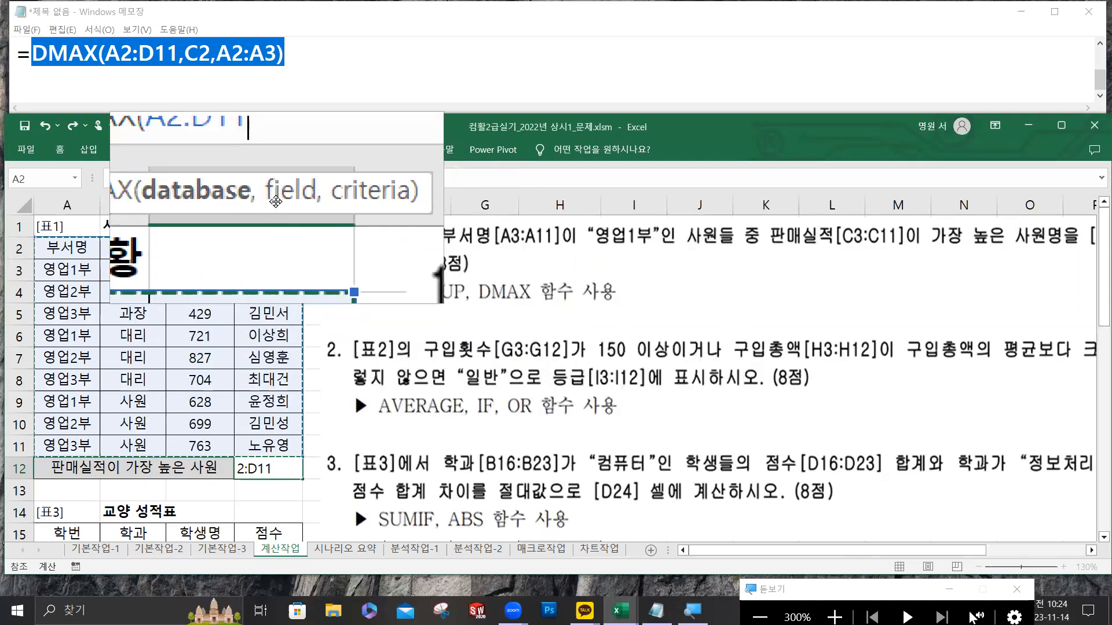
- Add C2 as the field and A2:A3 as the criteria of D12's DMAX formula, and enter the formula
{"action": "type", "text": ","}
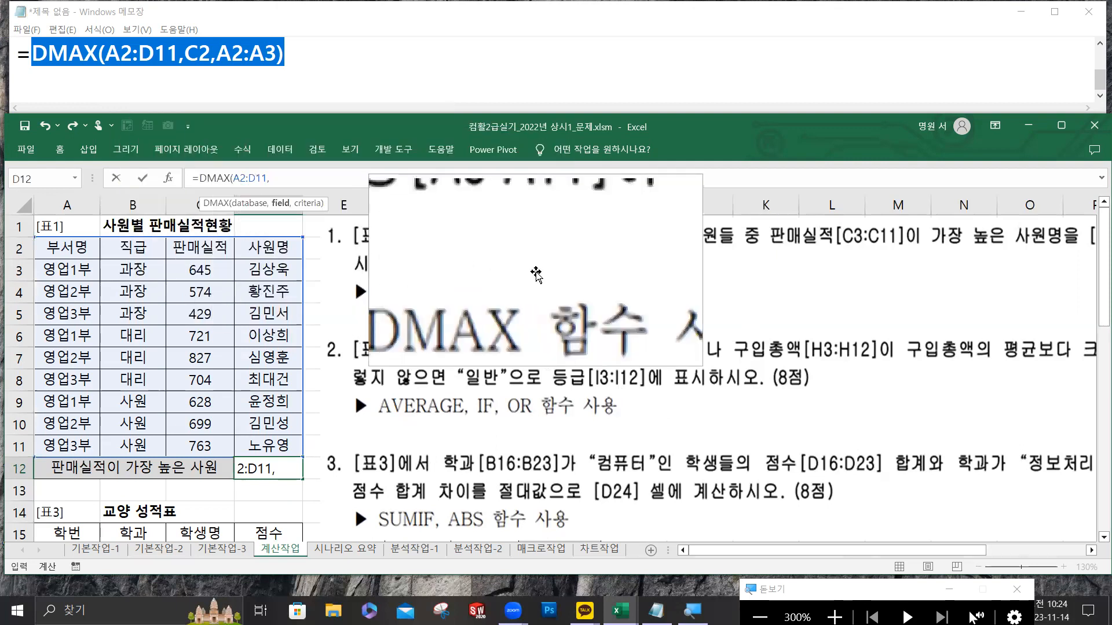
{"action": "left_click", "coordinate": [217, 243]}
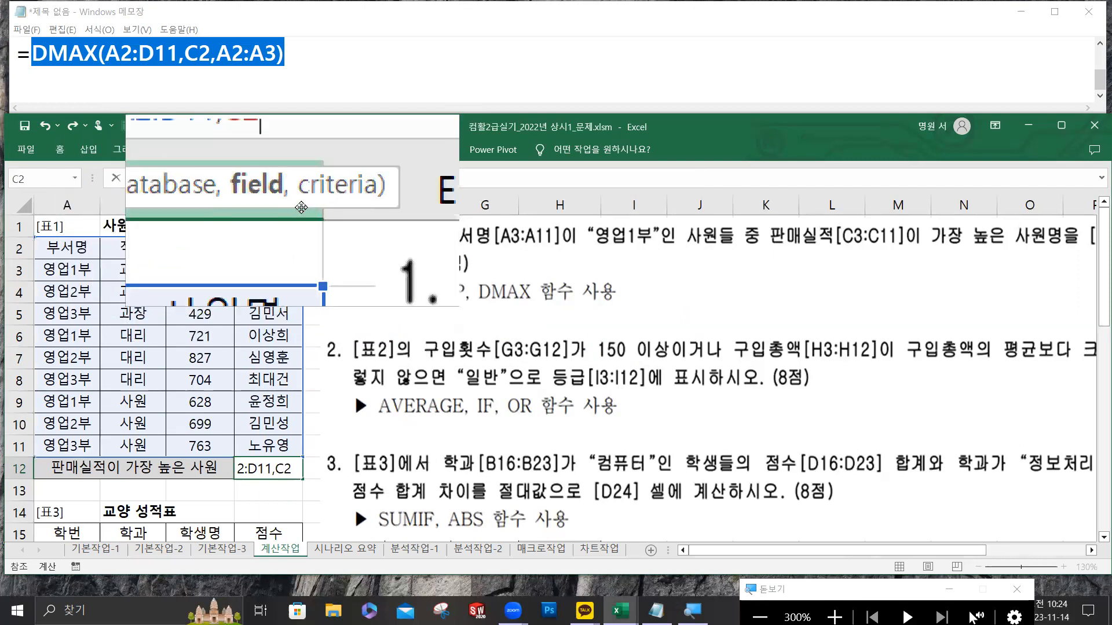
{"action": "type", "text": ","}
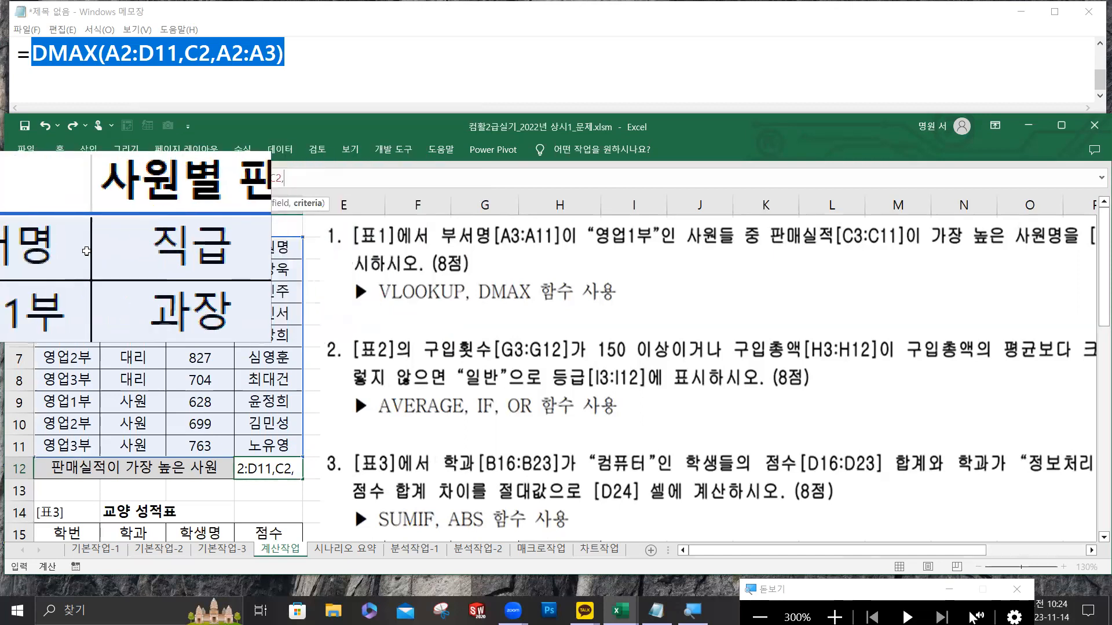
{"action": "left_click_drag", "start_coordinate": [63, 249], "coordinate": [64, 269]}
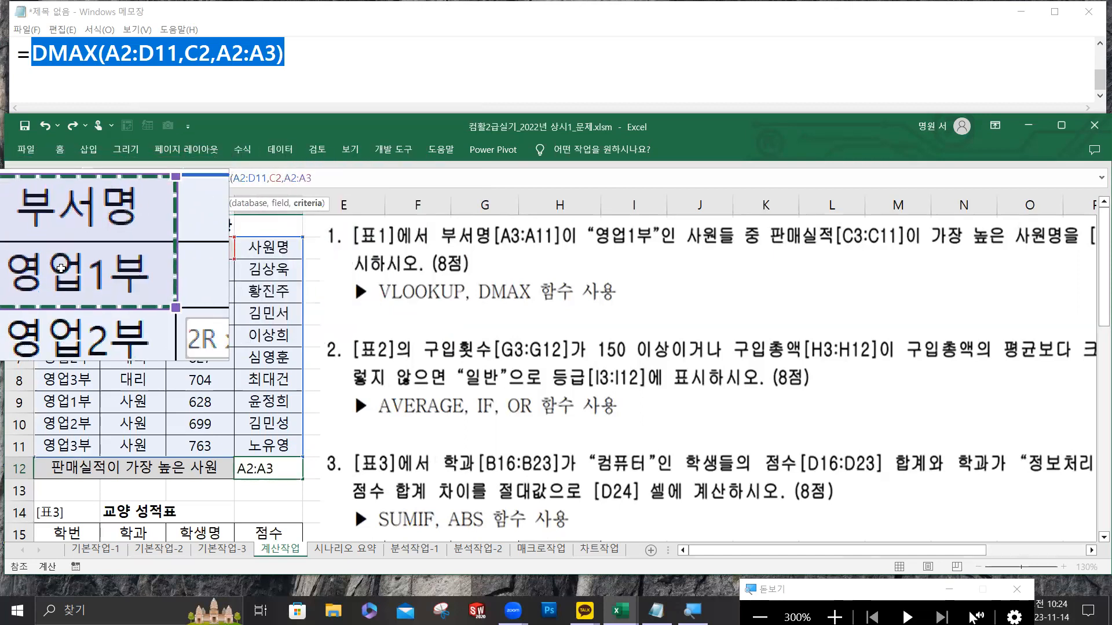
{"action": "type", "text": ")"}
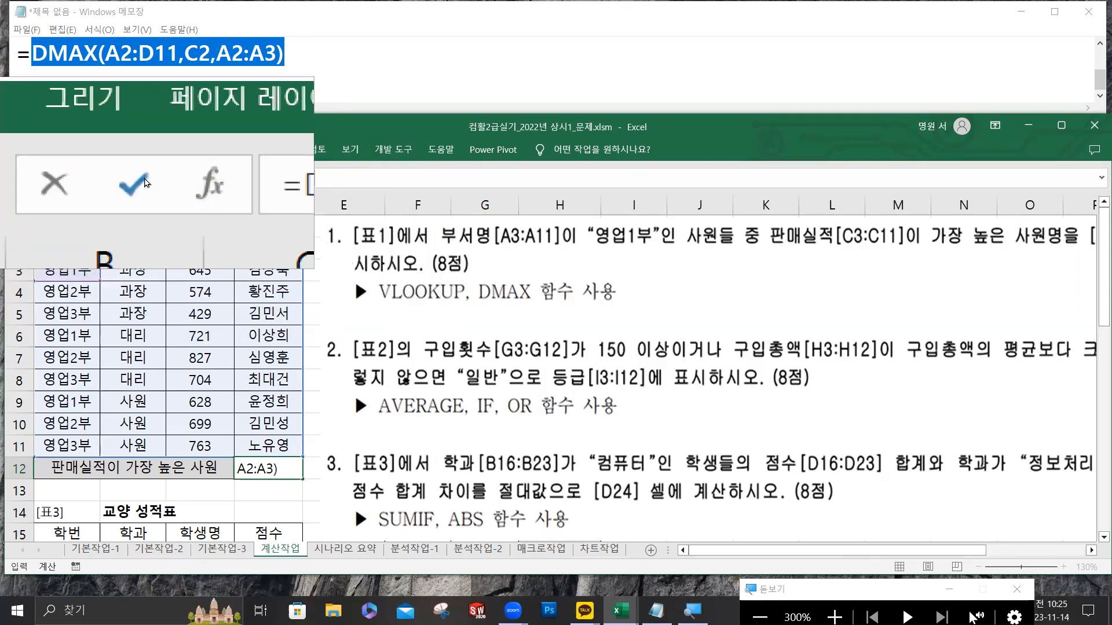
{"action": "left_click", "coordinate": [144, 183]}
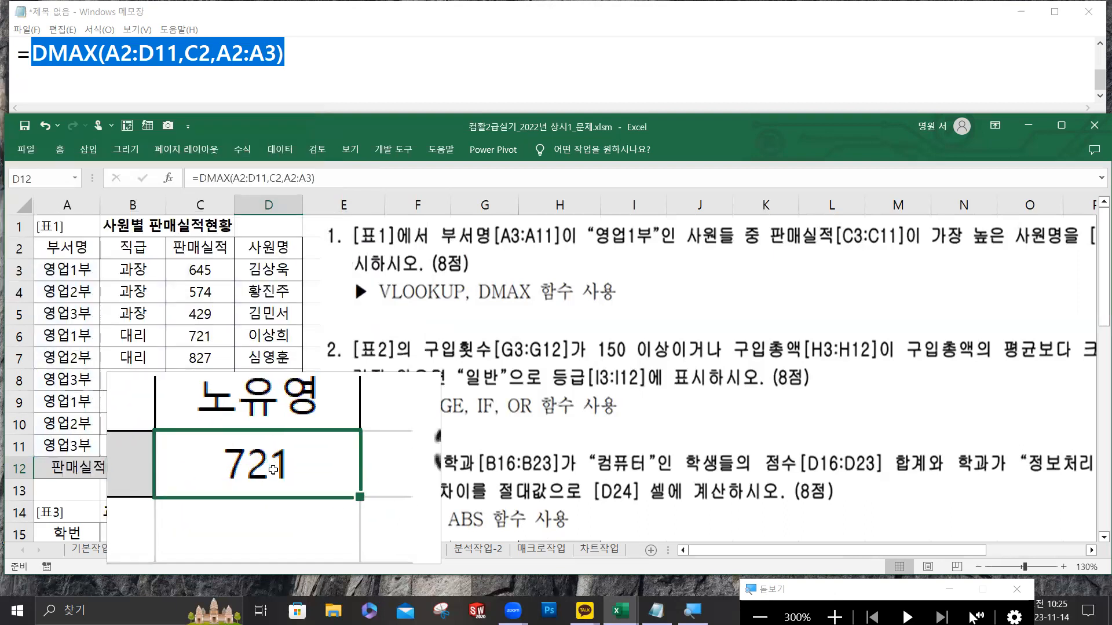
{"action": "key", "text": "super+Escape"}
- Examine the sales figures in C3:C11 and the employee names in D3:D11, focusing on row 6
{"action": "left_click", "coordinate": [201, 330]}
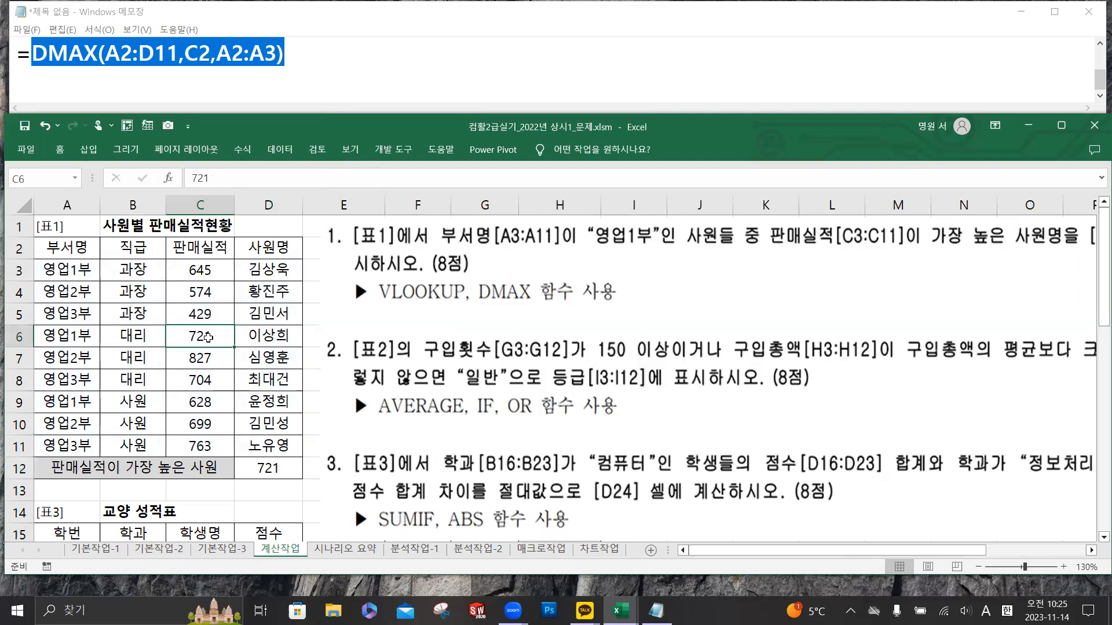
{"action": "left_click", "coordinate": [269, 336]}
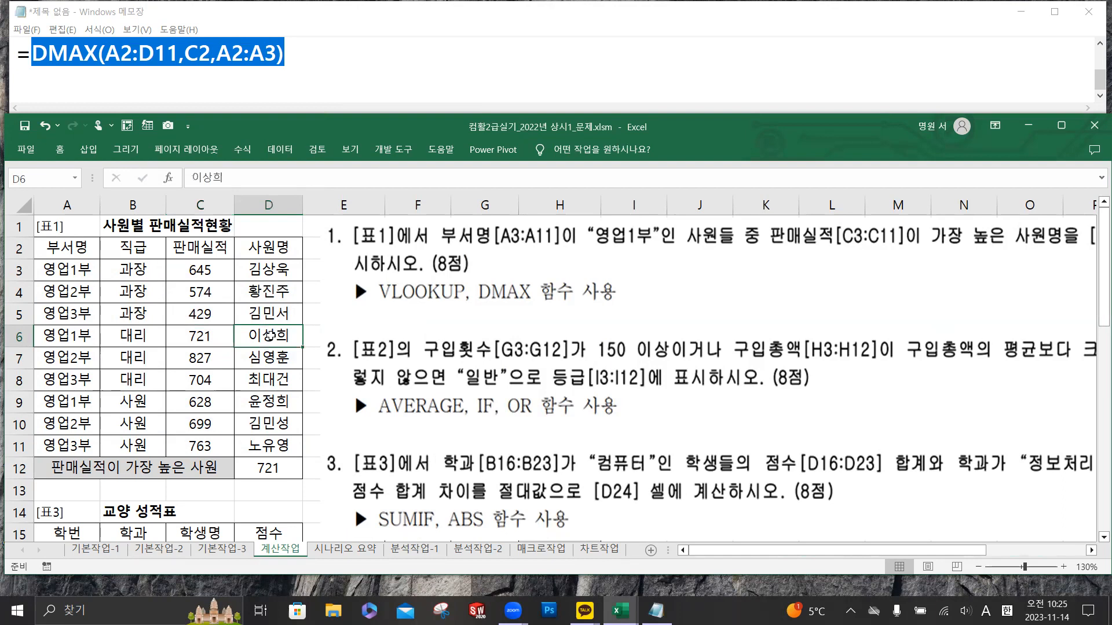
{"action": "left_click", "coordinate": [210, 339]}
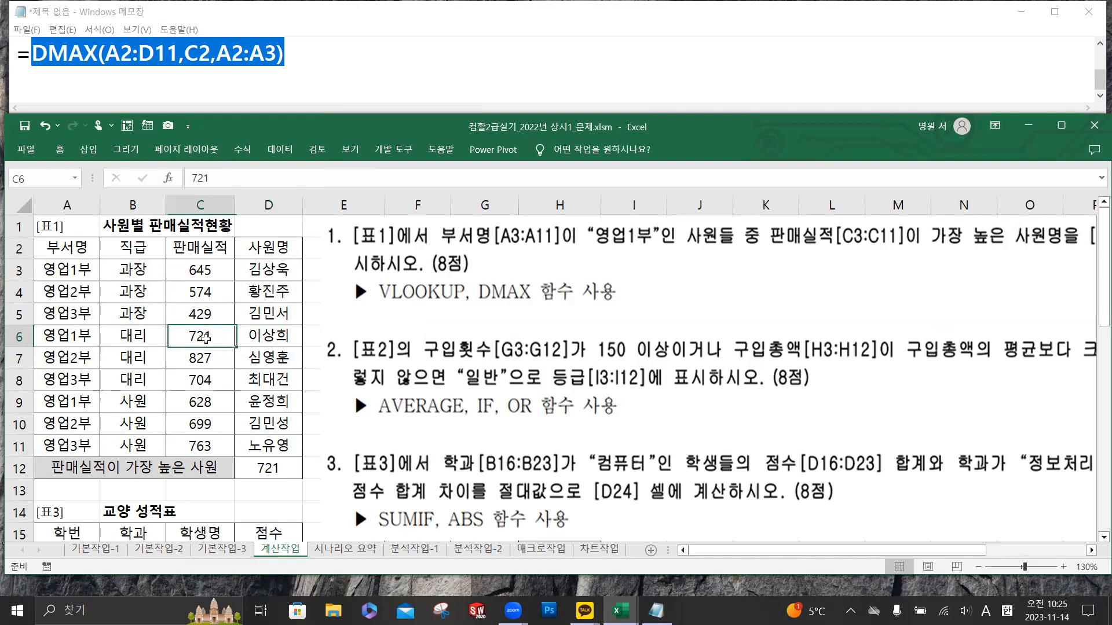
{"action": "left_click_drag", "start_coordinate": [206, 271], "coordinate": [193, 447]}
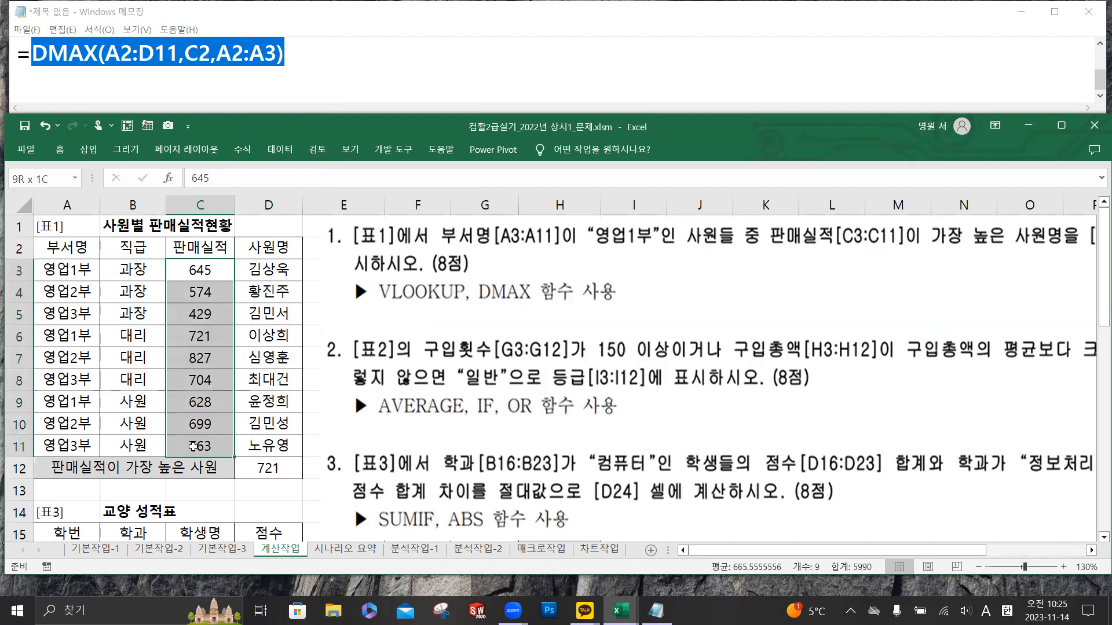
{"action": "left_click", "coordinate": [208, 337]}
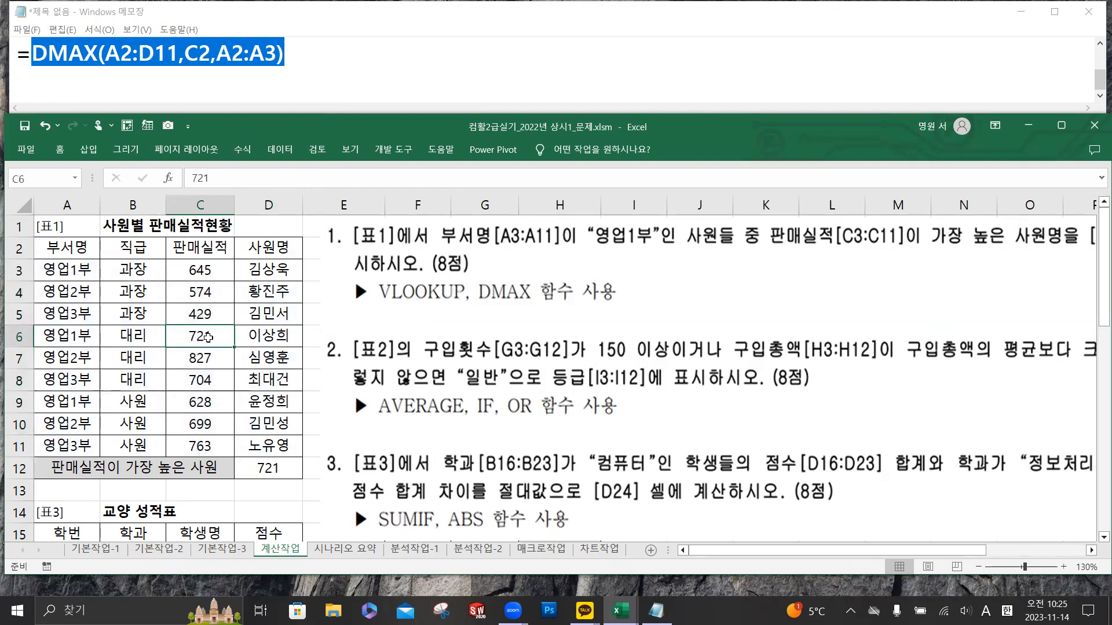
{"action": "left_click_drag", "start_coordinate": [270, 273], "coordinate": [276, 444]}
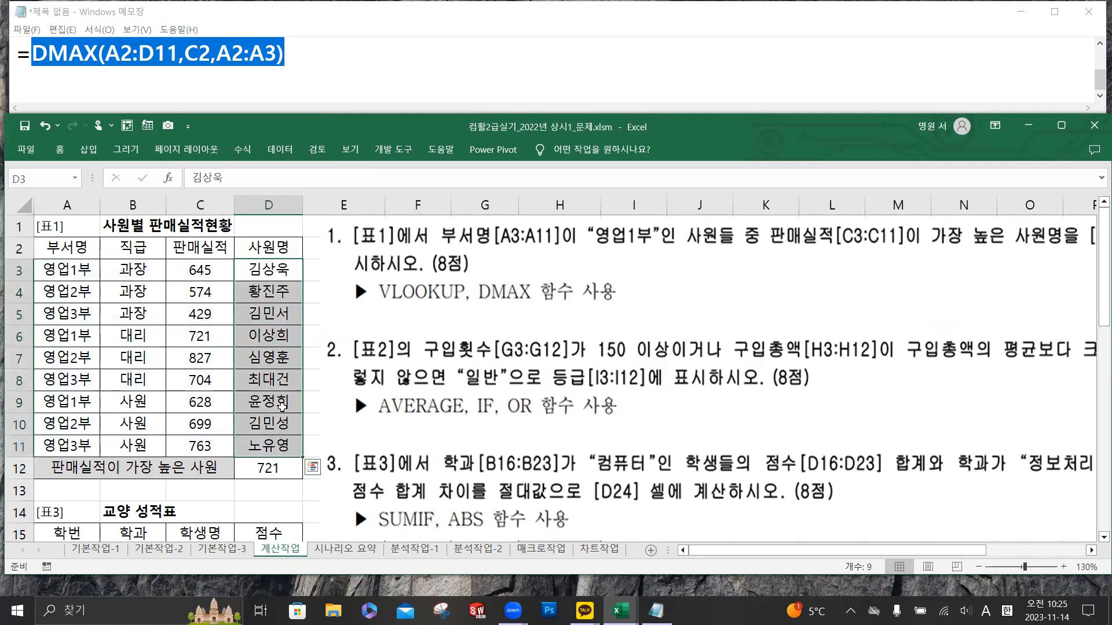
{"action": "left_click_drag", "start_coordinate": [277, 271], "coordinate": [264, 443]}
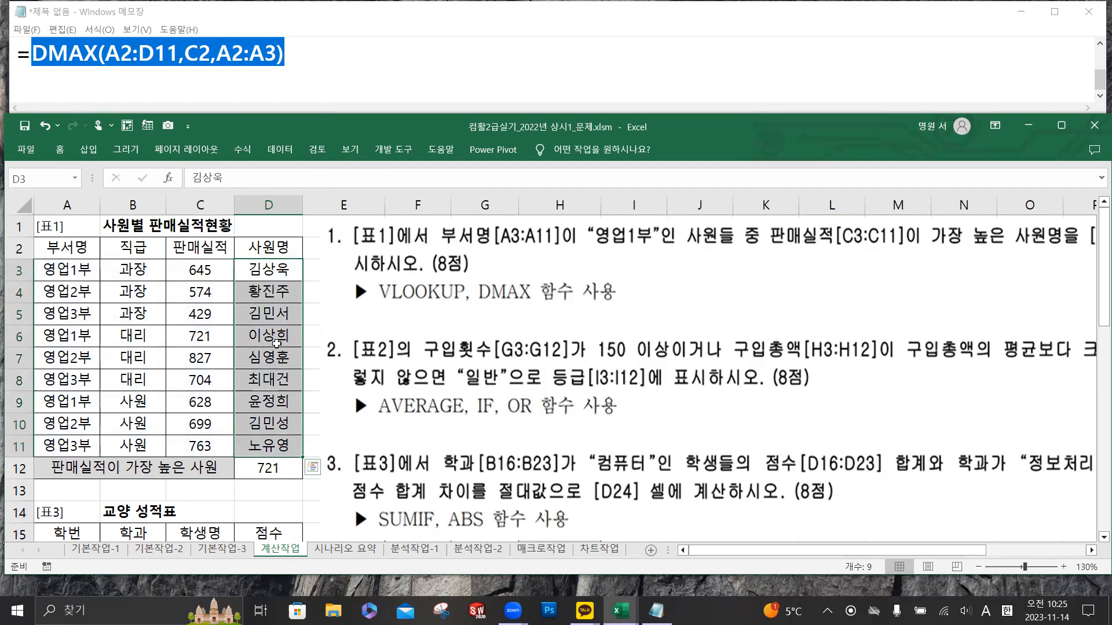
{"action": "left_click", "coordinate": [210, 338]}
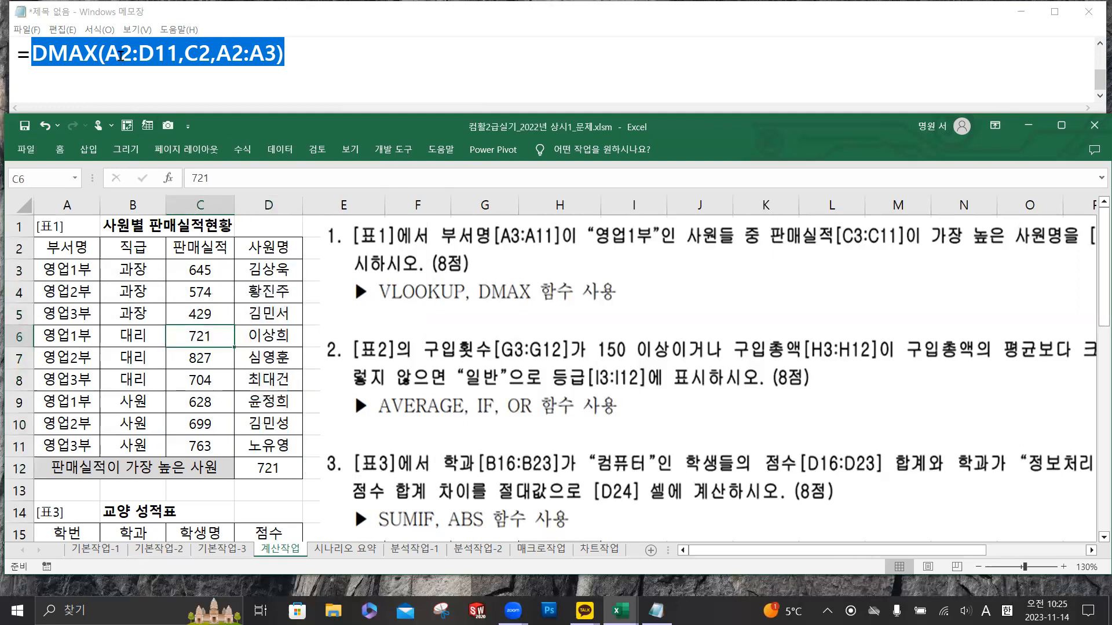
- Examine the combined range C3:D11 and how the sales value in C6 pairs with the name in D6
{"action": "key", "text": "ctrl"}
{"action": "key", "text": "ctrl"}
{"action": "key", "text": "ctrl"}
{"action": "key", "text": "ctrl"}
{"action": "left_click", "coordinate": [209, 268]}
{"action": "left_click", "coordinate": [204, 334]}
{"action": "key", "text": "ctrl"}
{"action": "key", "text": "ctrl"}
{"action": "left_click_drag", "start_coordinate": [210, 269], "coordinate": [253, 447]}
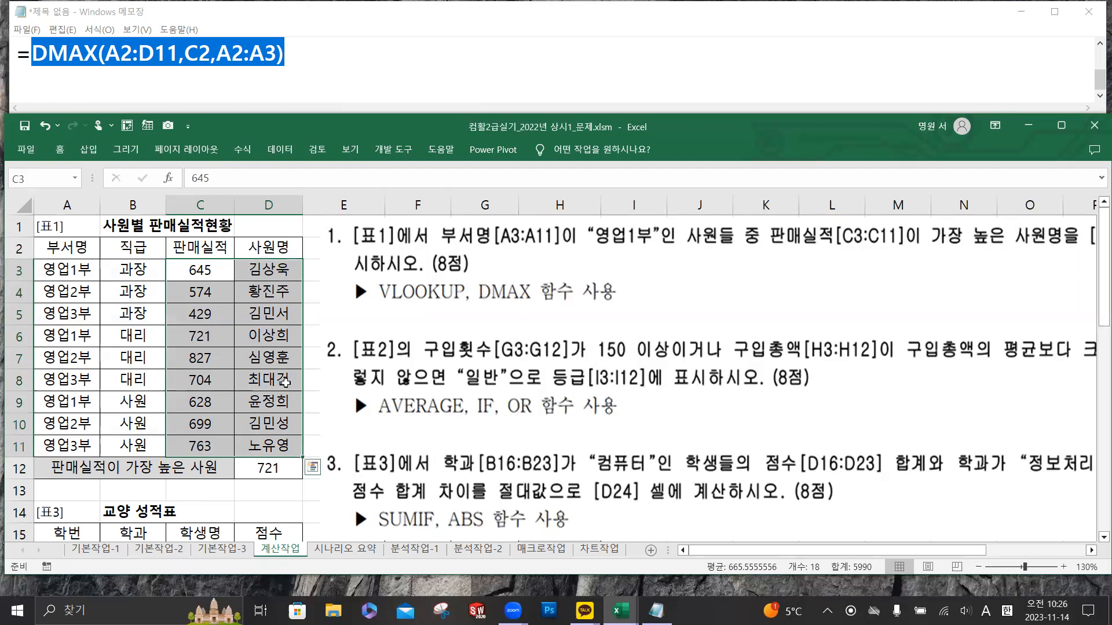
{"action": "left_click_drag", "start_coordinate": [208, 337], "coordinate": [269, 341]}
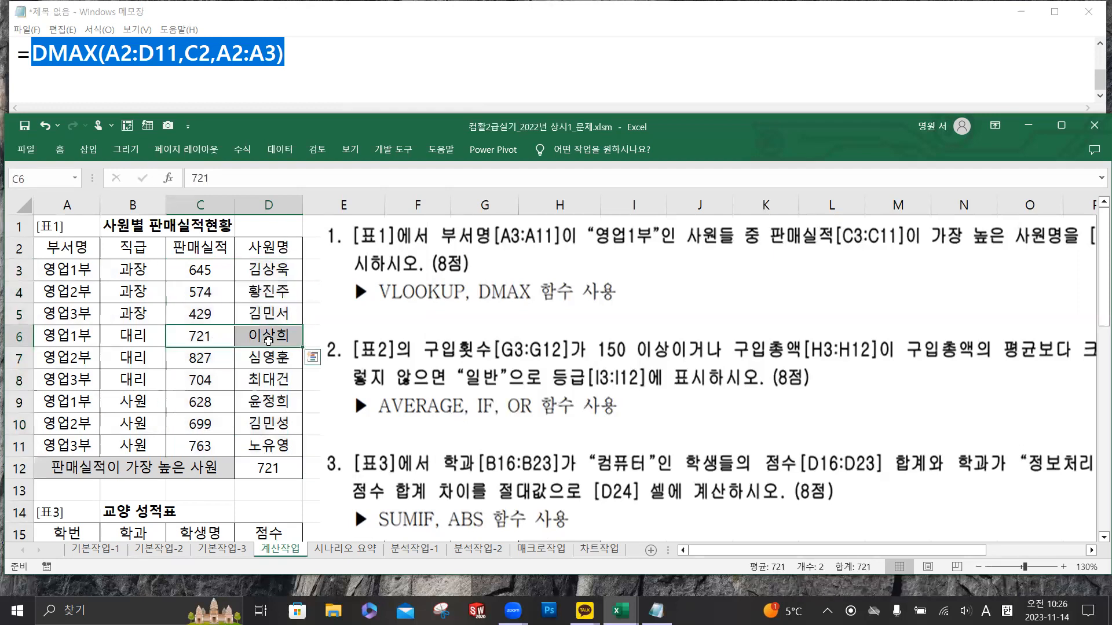
{"action": "left_click", "coordinate": [270, 341]}
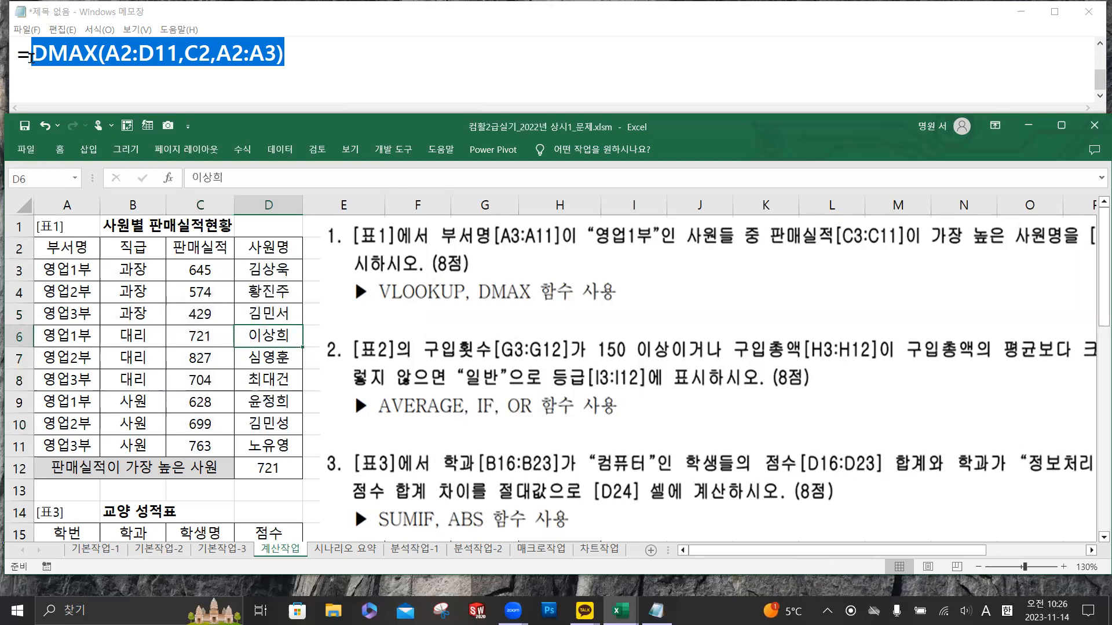
- Switch to Notepad and extend the draft formula to =VLOOKUP(DMAX(A2:D11,C2,A2:A3), using DMAX as the lookup value
{"action": "left_click", "coordinate": [55, 73]}
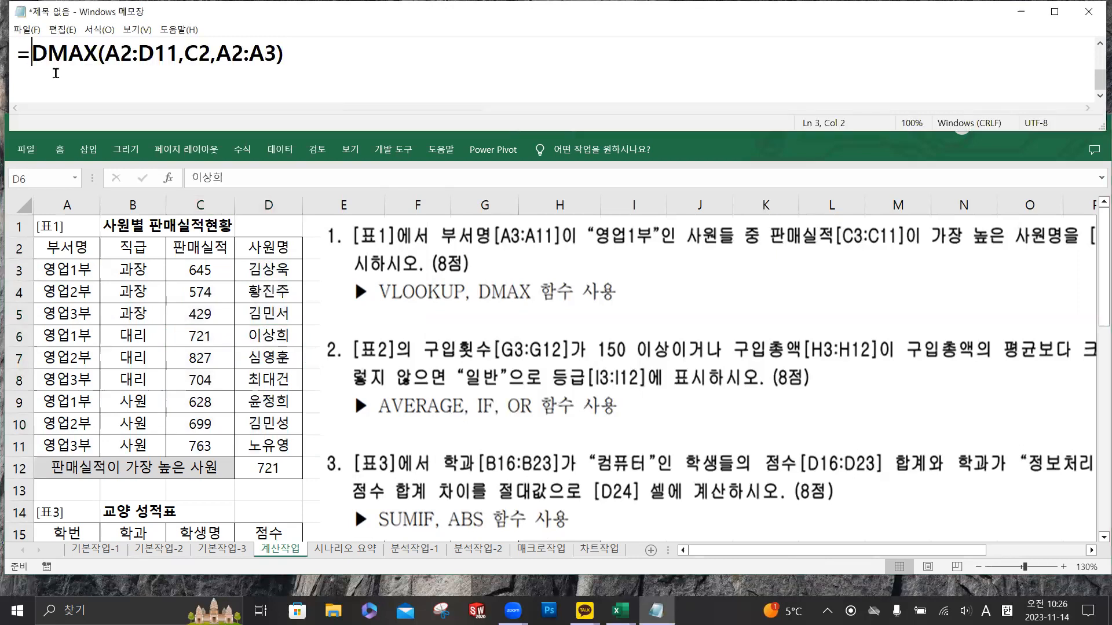
{"action": "type", "text": "VLOOKU"}
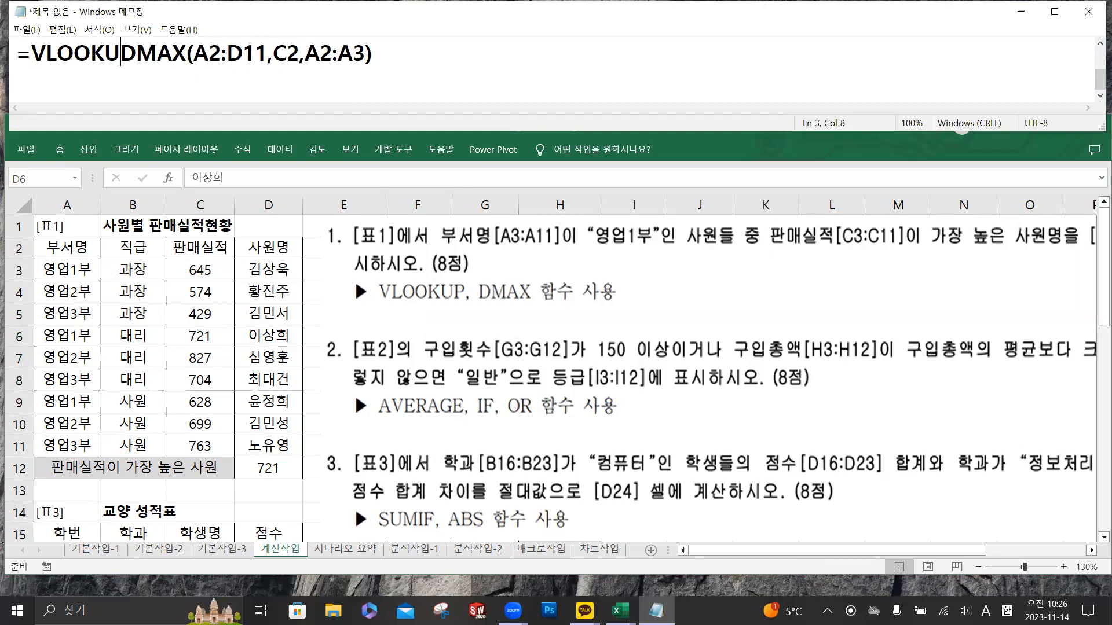
{"action": "type", "text": "P("}
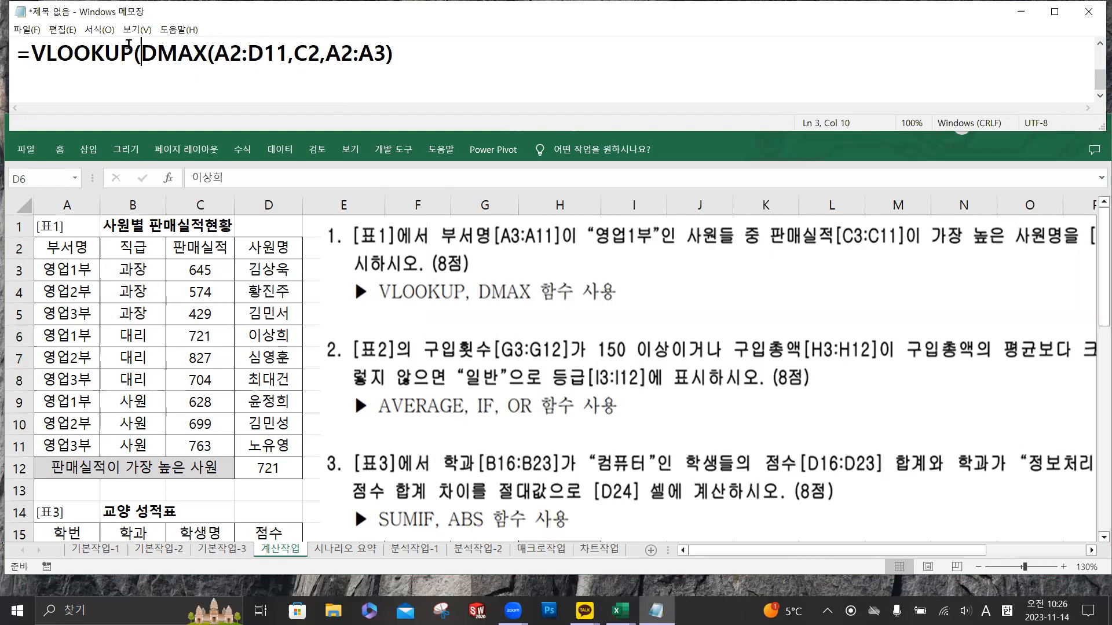
{"action": "left_click_drag", "start_coordinate": [143, 53], "coordinate": [395, 55]}
{"action": "left_click", "coordinate": [407, 56]}
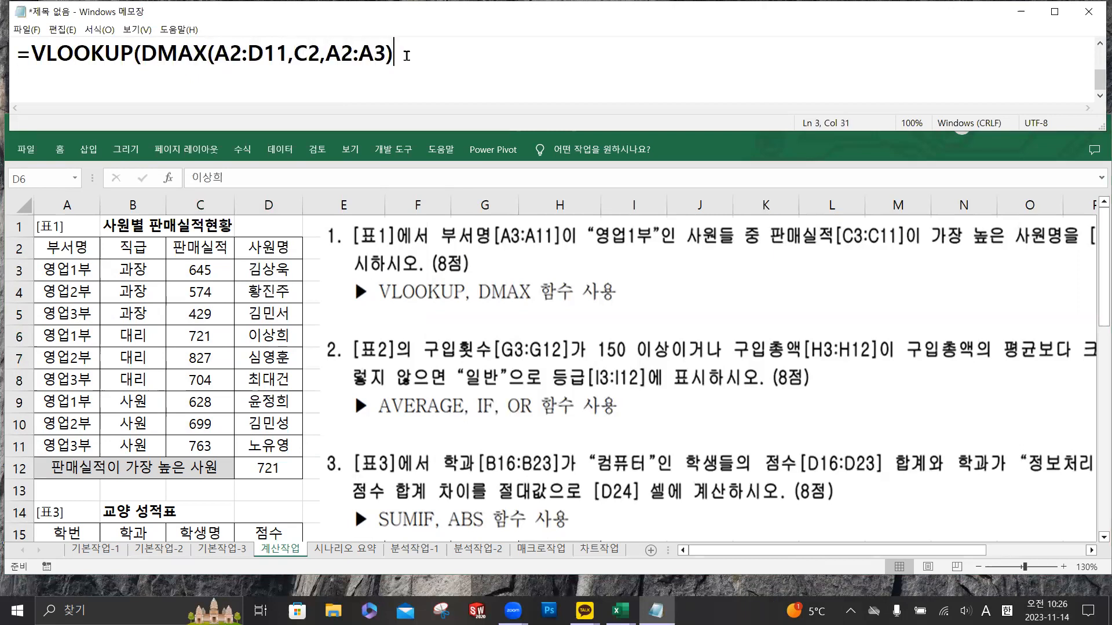
- Check the range C3:D11 in Excel and add it in Notepad as the table range of the VLOOKUP draft
{"action": "left_click", "coordinate": [282, 259]}
{"action": "left_click_drag", "start_coordinate": [199, 270], "coordinate": [268, 447]}
{"action": "key", "text": "ctrl"}
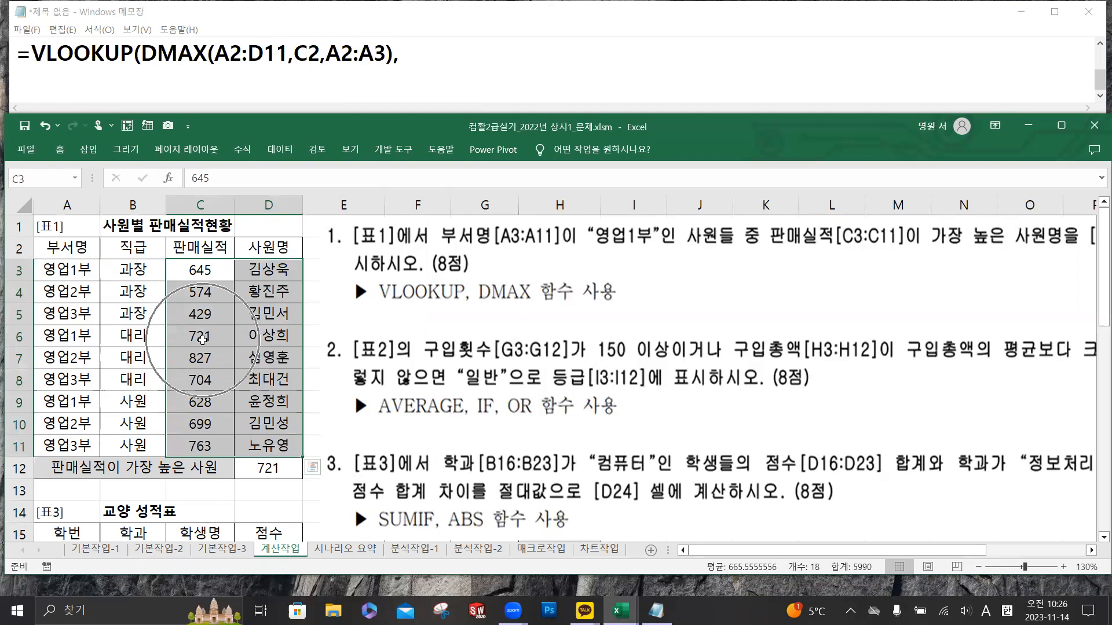
{"action": "key", "text": "ctrl+q"}
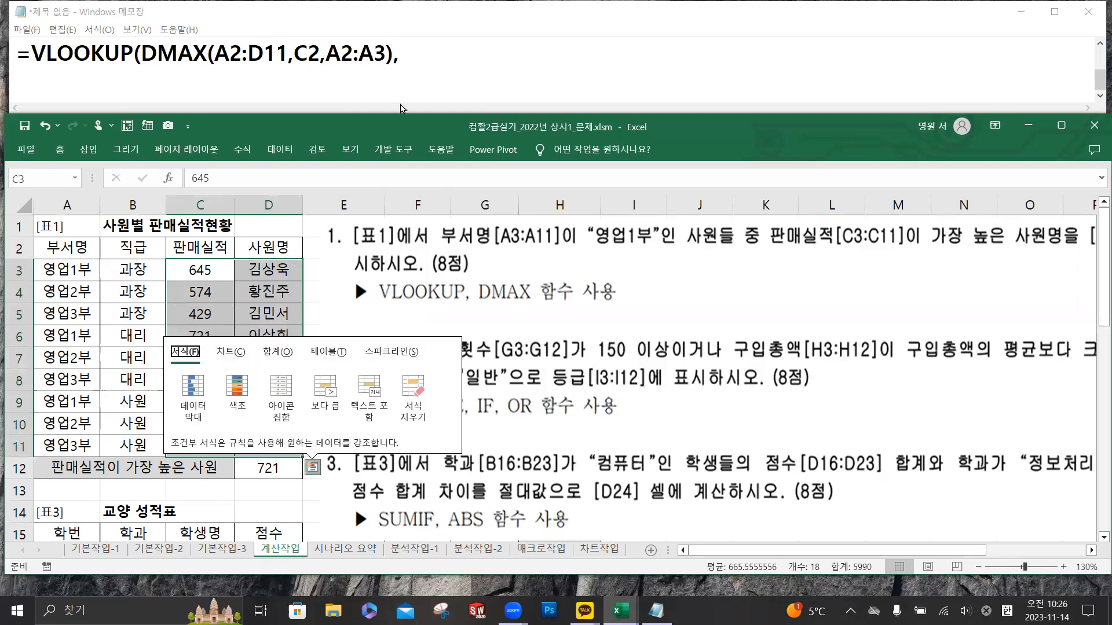
{"action": "left_click", "coordinate": [436, 56]}
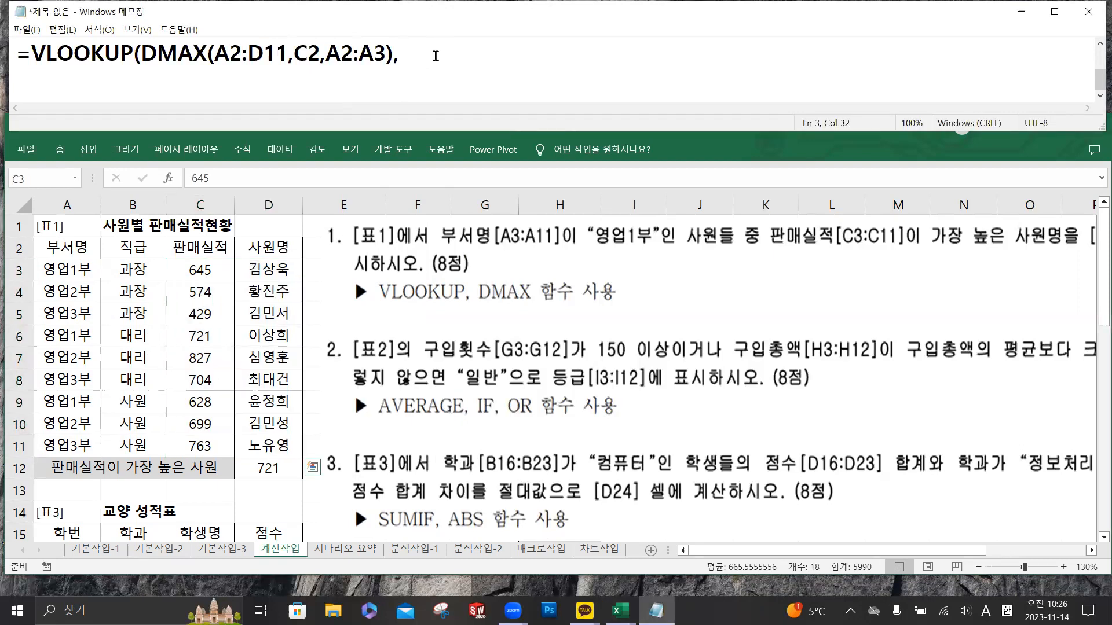
{"action": "type", "text": "C3:D11,"}
- Check the column order in Excel's C3:D11, and finish Notepad's VLOOKUP draft with column index 2 and FALSE
{"action": "left_click", "coordinate": [220, 268]}
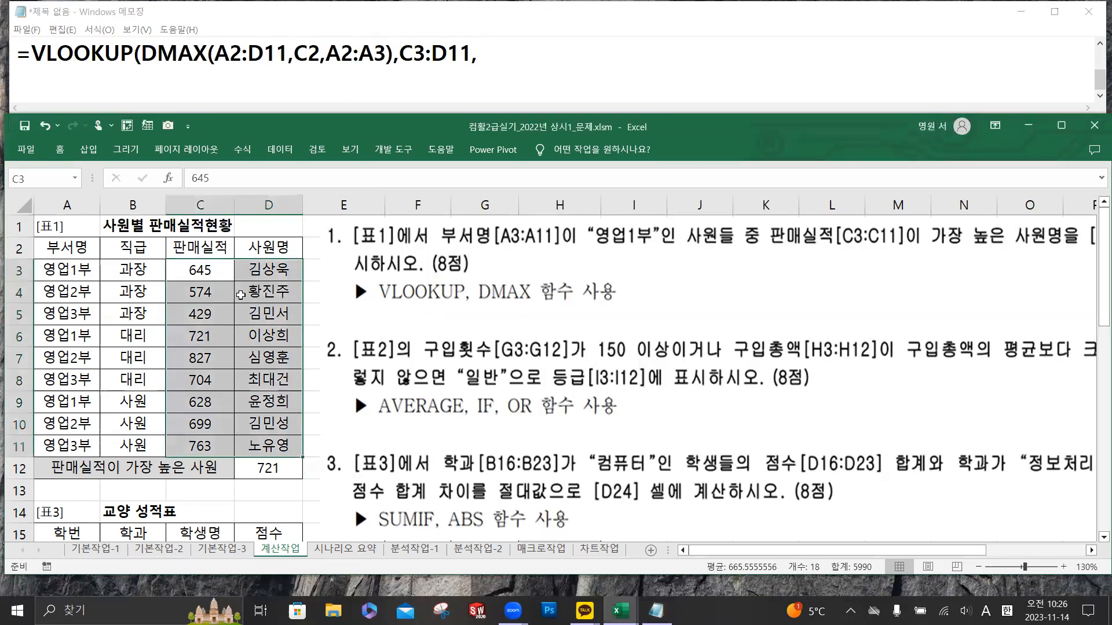
{"action": "key", "text": "ctrl+q"}
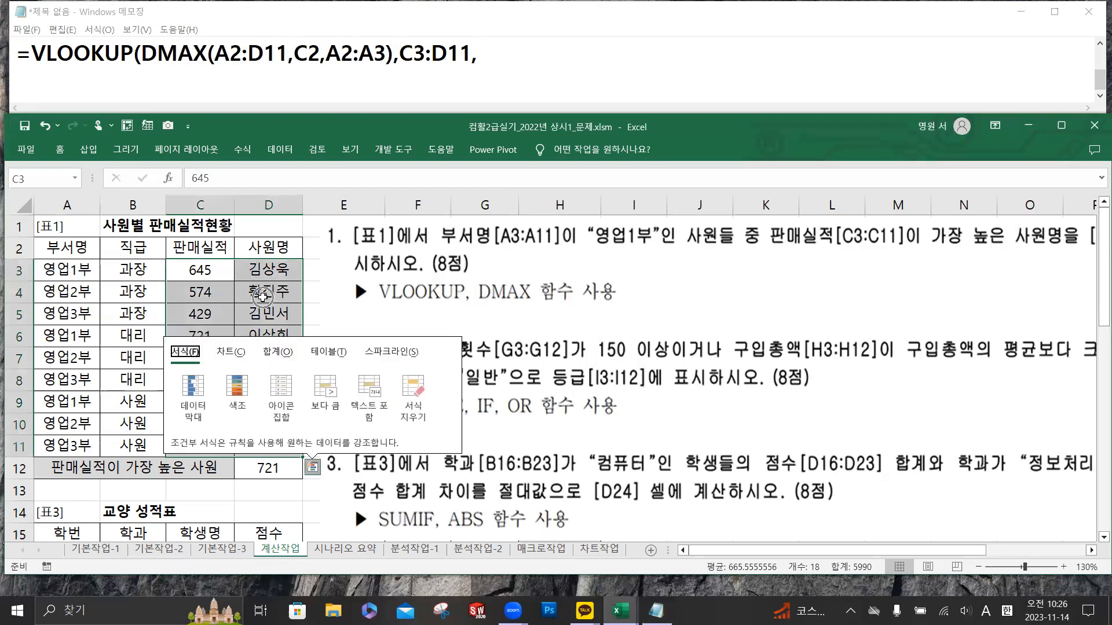
{"action": "left_click", "coordinate": [496, 62]}
{"action": "type", "text": "2,"}
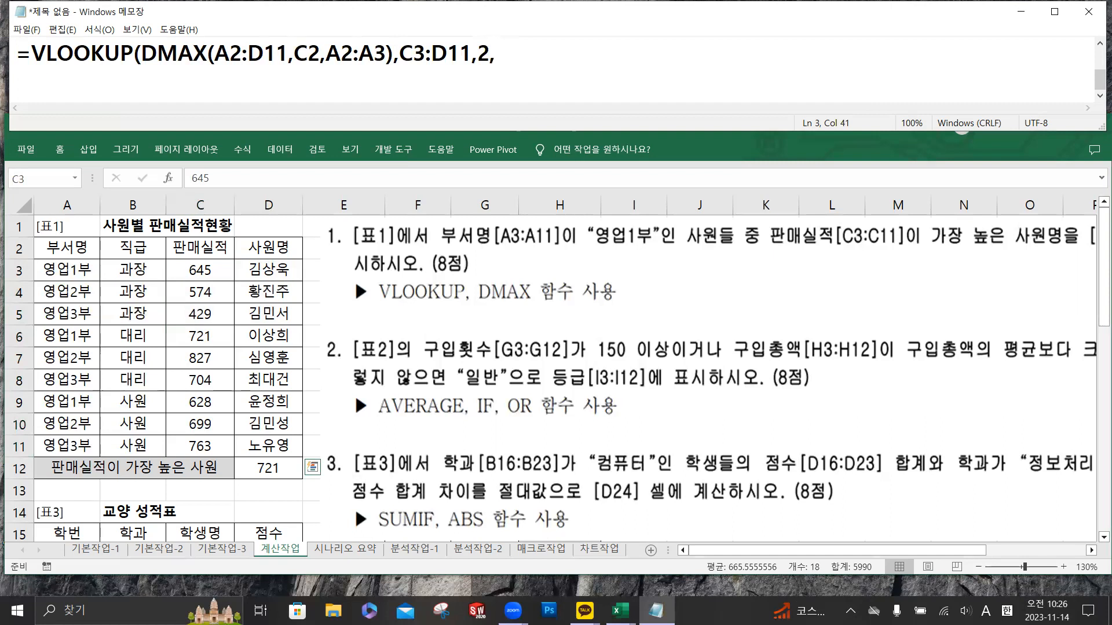
{"action": "type", "text": "FALSE"}
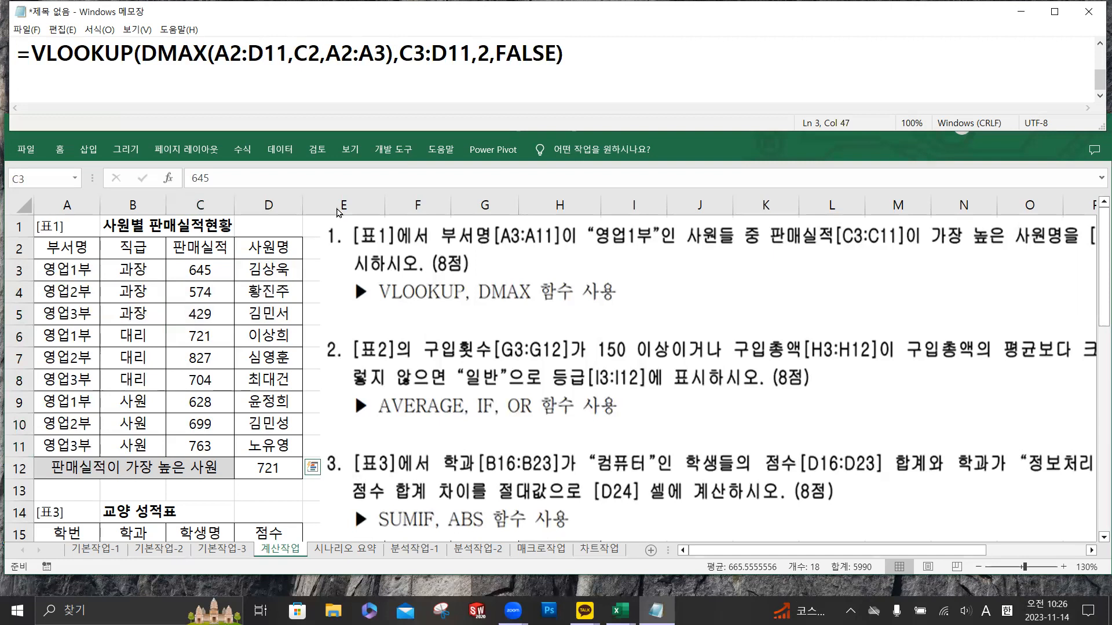
- In Excel, wrap D12's DMAX formula in VLOOKUP so that DMAX serves as the lookup value
{"action": "left_click", "coordinate": [276, 473]}
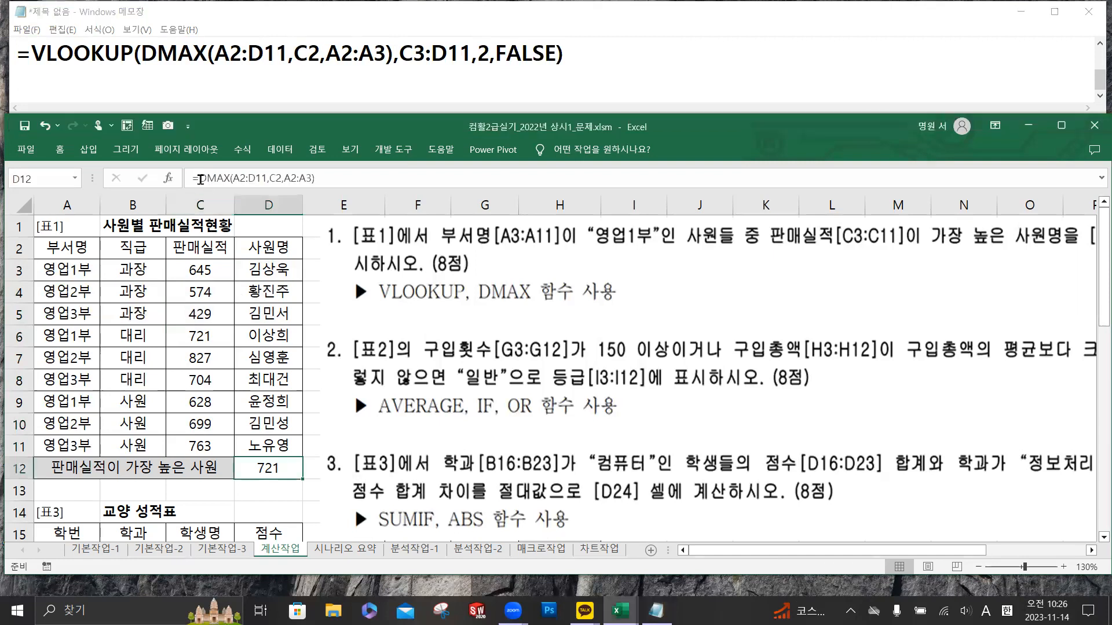
{"action": "left_click", "coordinate": [200, 179]}
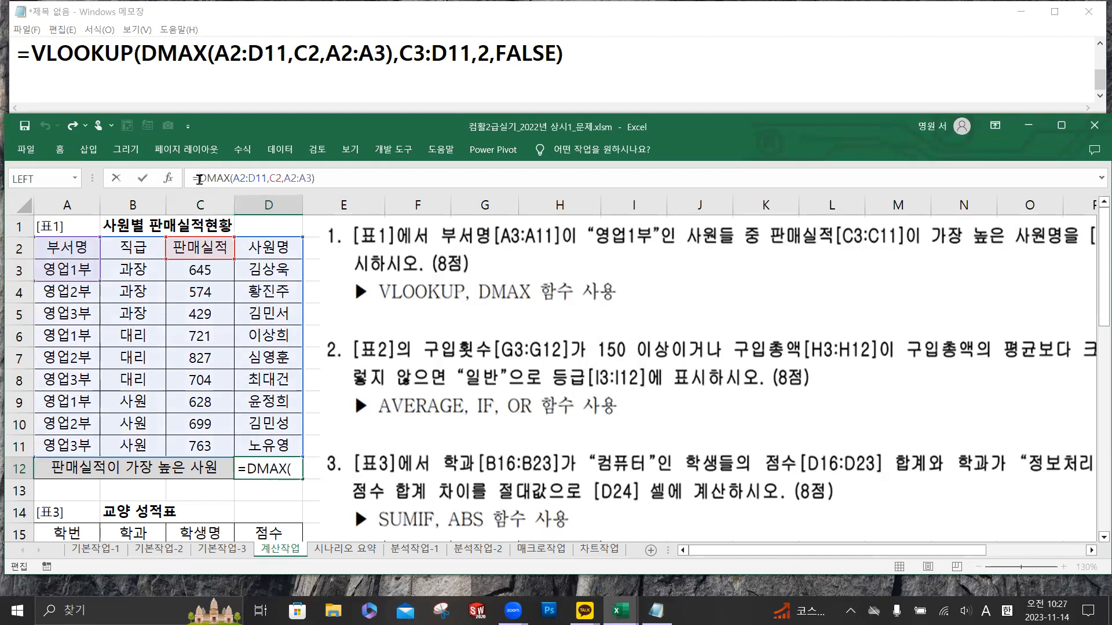
{"action": "key", "text": "super+plus"}
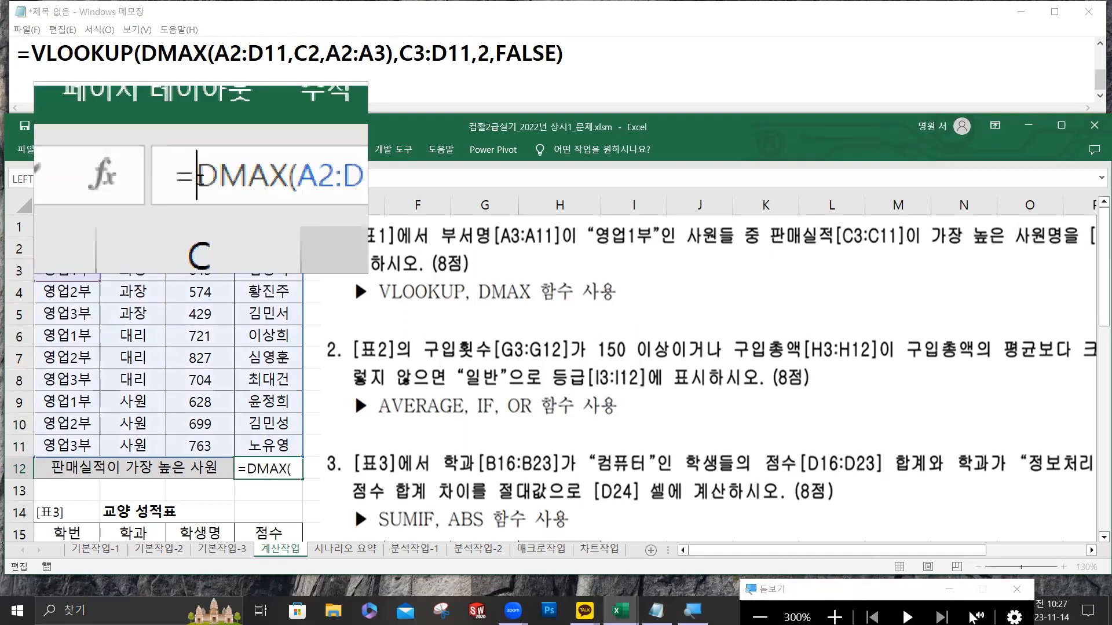
{"action": "type", "text": "vl"}
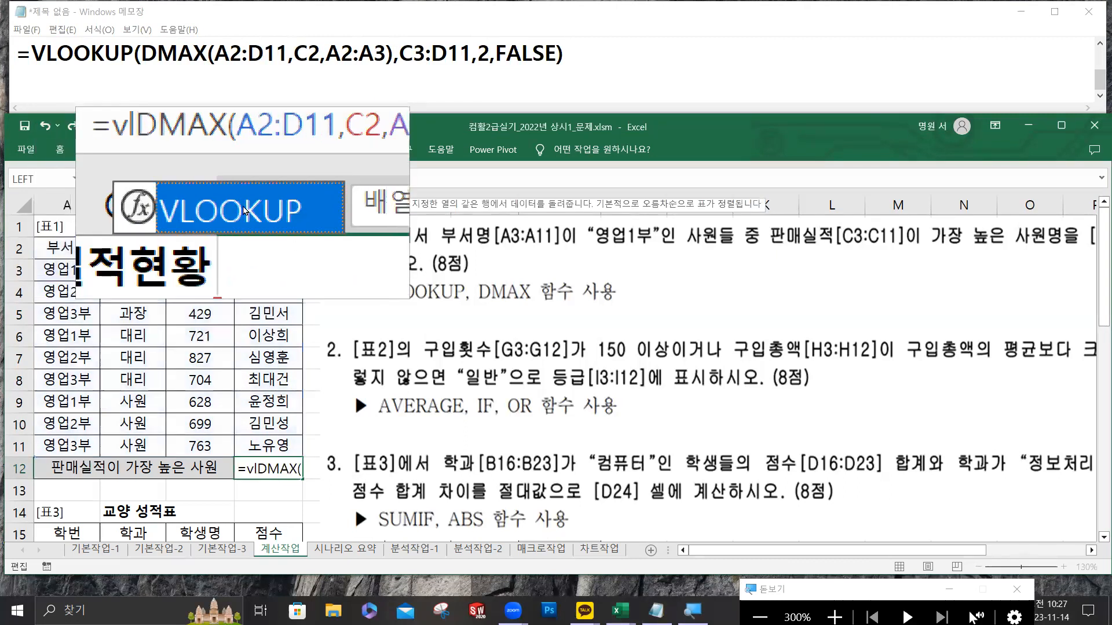
{"action": "double_click", "coordinate": [244, 212]}
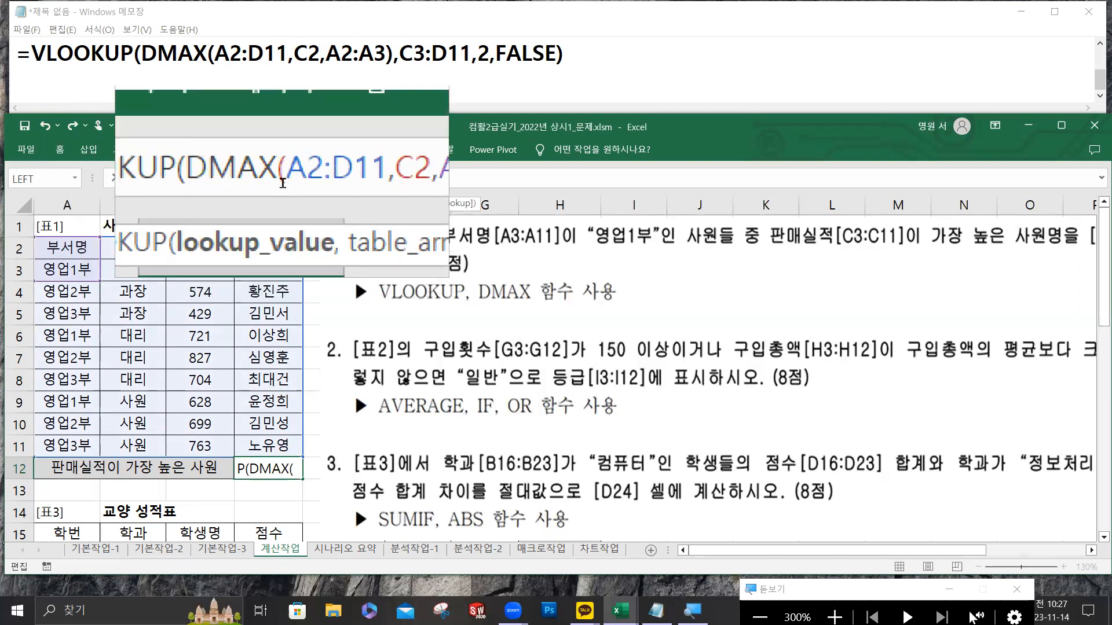
{"action": "left_click", "coordinate": [365, 180]}
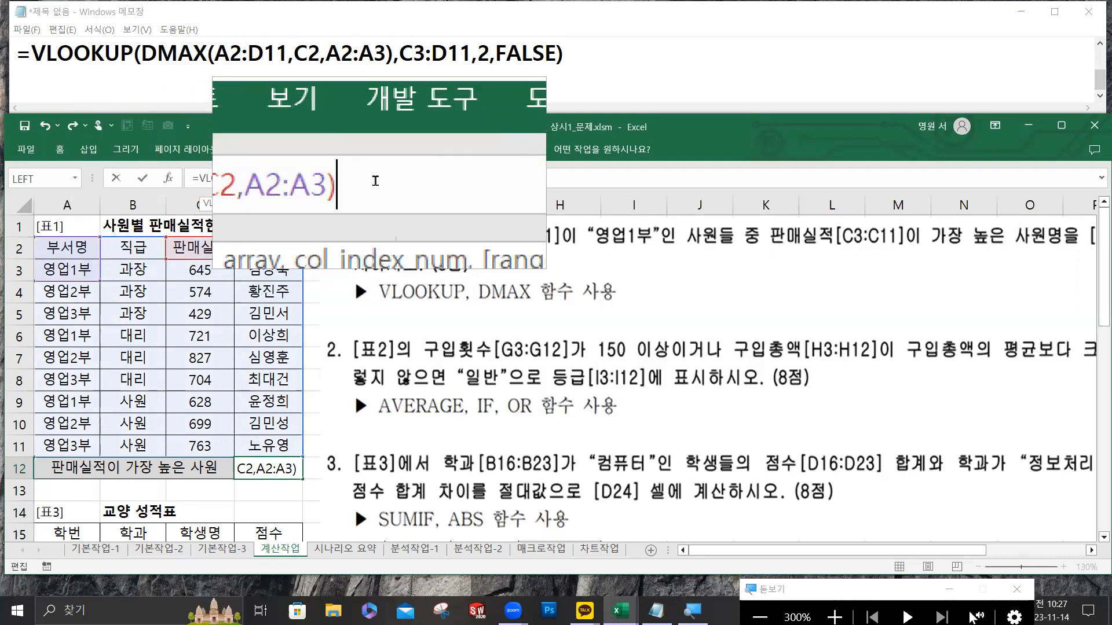
- Add C3:D11 as the table array and 2 as the column index of D12's VLOOKUP
{"action": "type", "text": ","}
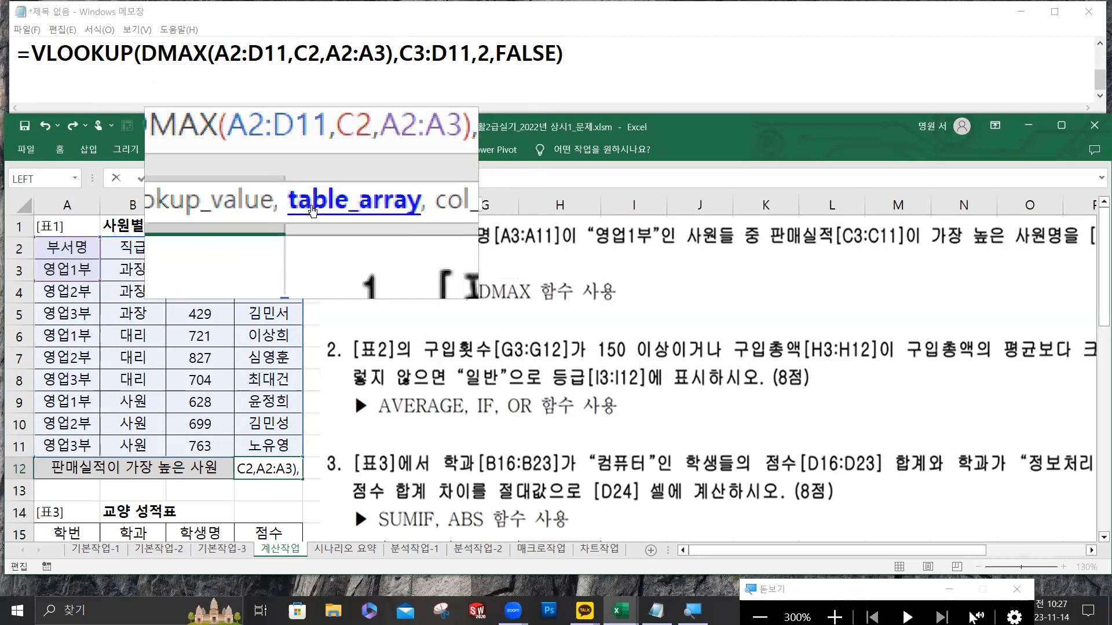
{"action": "left_click_drag", "start_coordinate": [198, 270], "coordinate": [260, 444]}
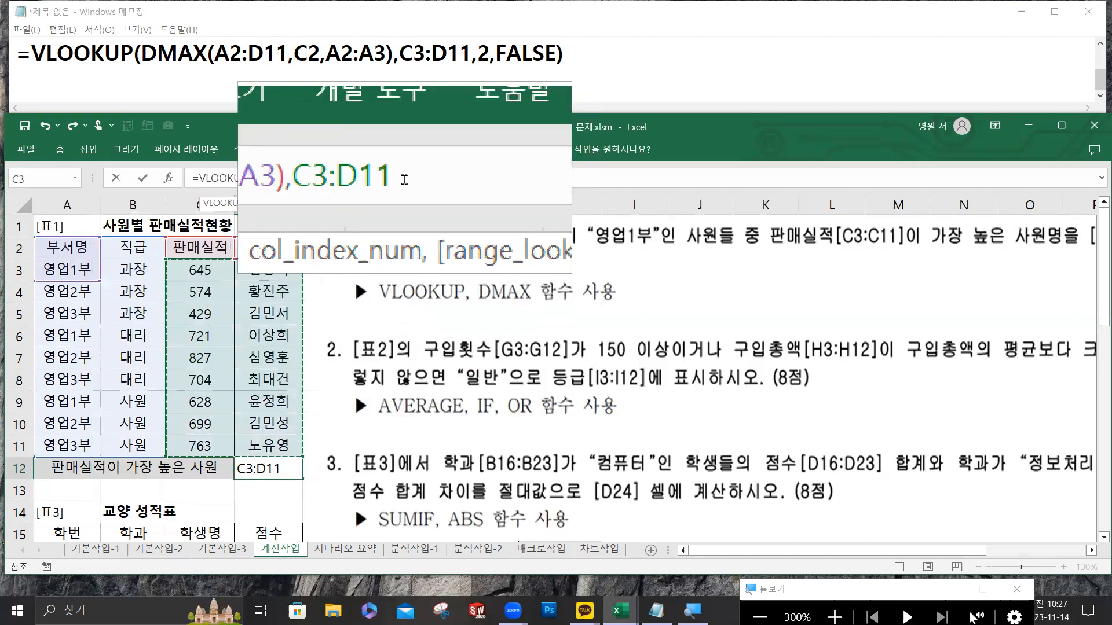
{"action": "type", "text": ","}
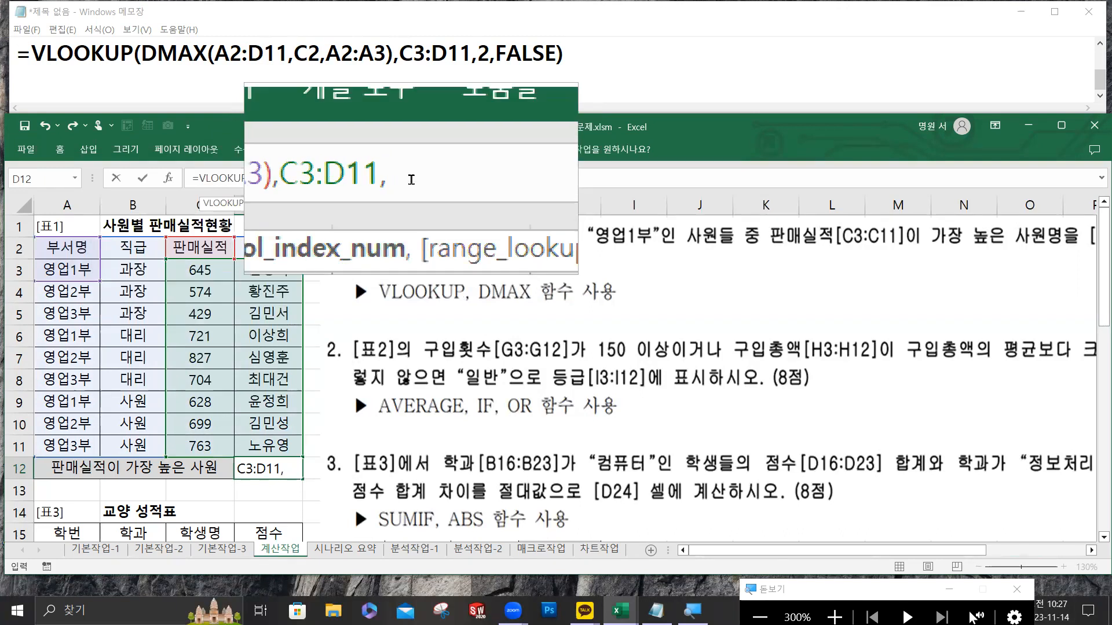
{"action": "type", "text": "2"}
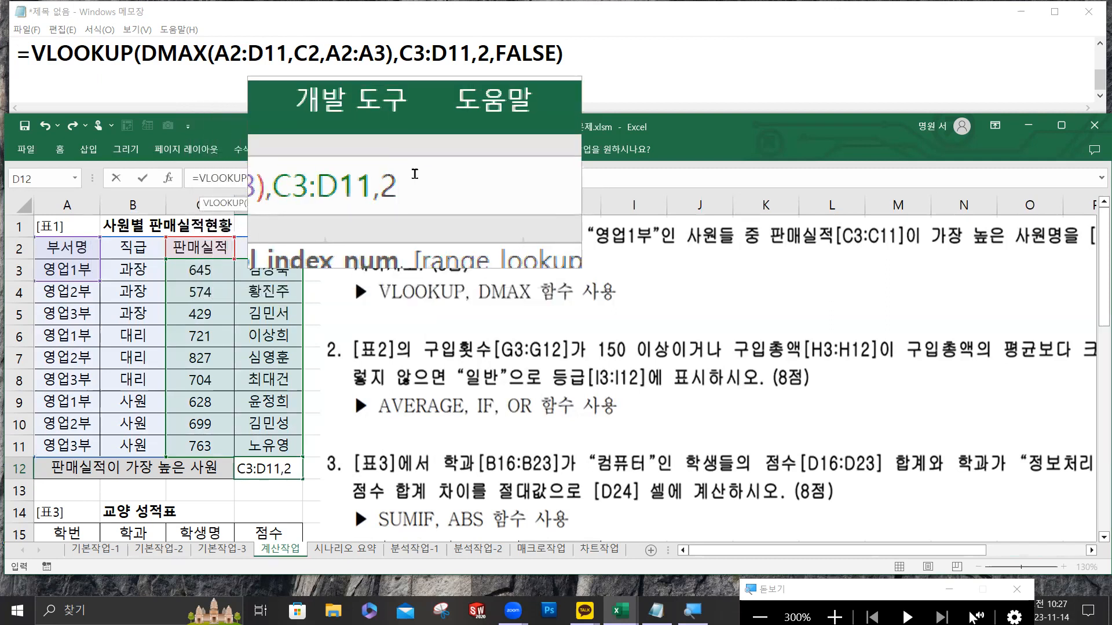
- Complete D12's VLOOKUP with the exact-match option FALSE, enter the formula, and compare its result with D6
{"action": "type", "text": ","}
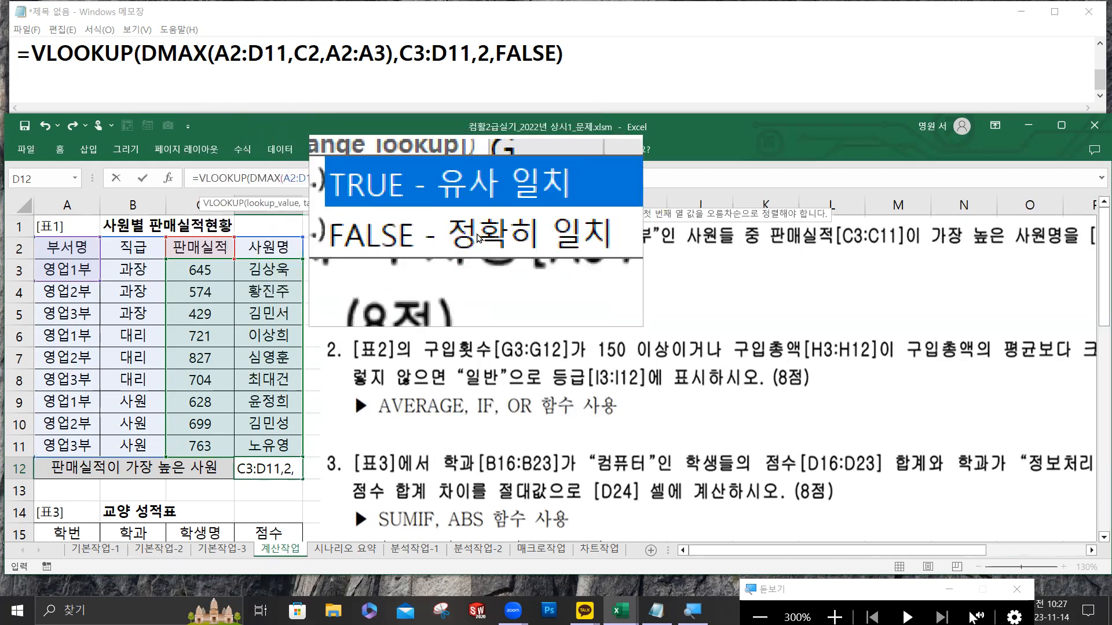
{"action": "double_click", "coordinate": [478, 238]}
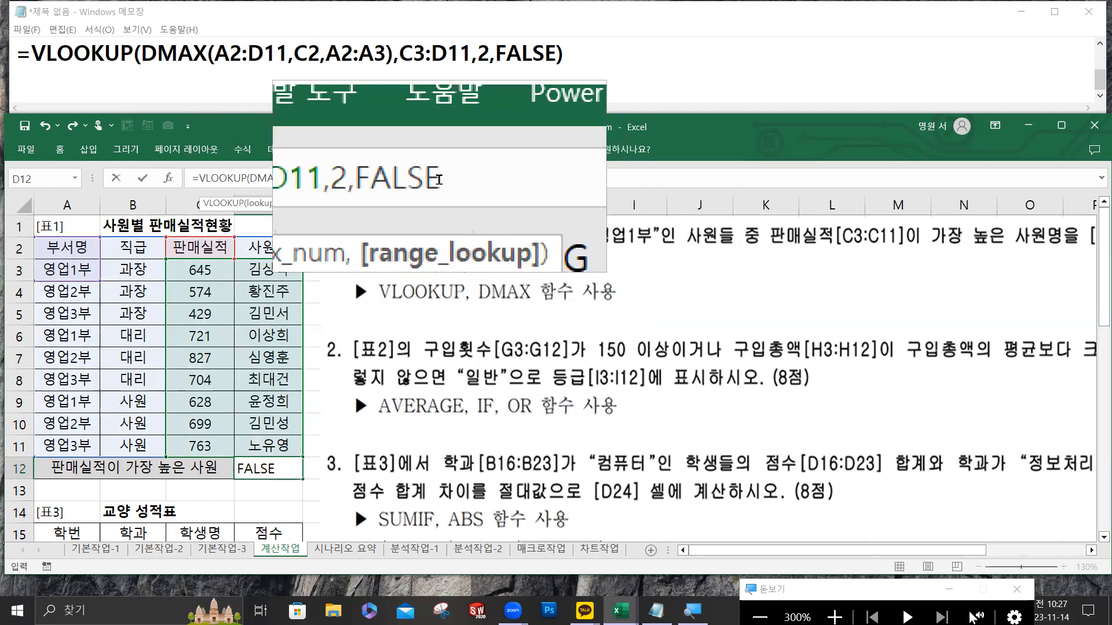
{"action": "type", "text": ")"}
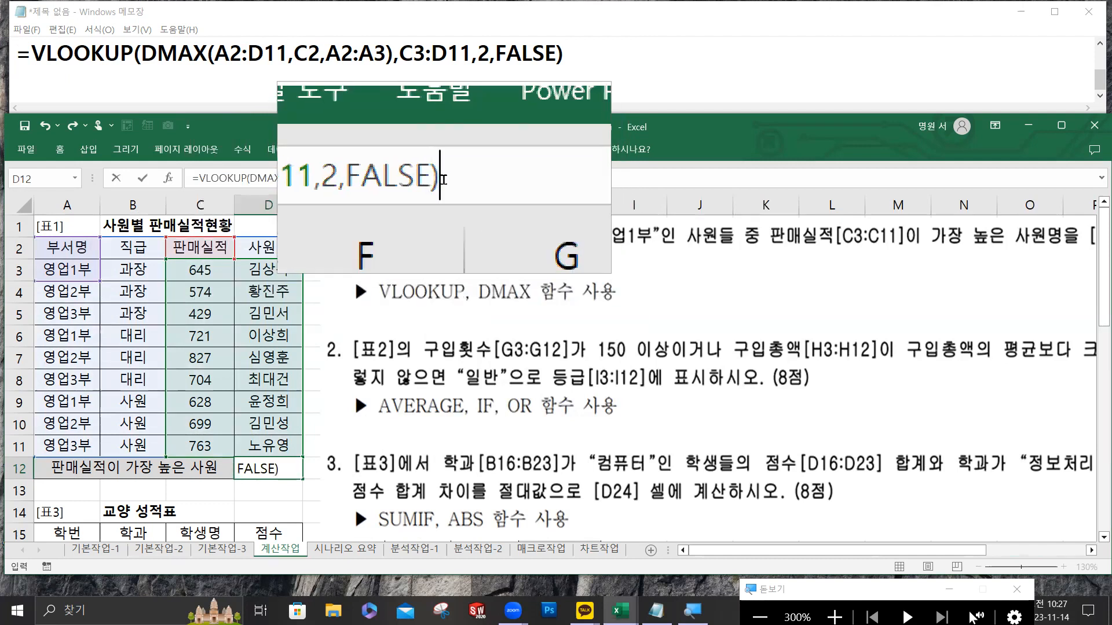
{"action": "key", "text": "super+Escape"}
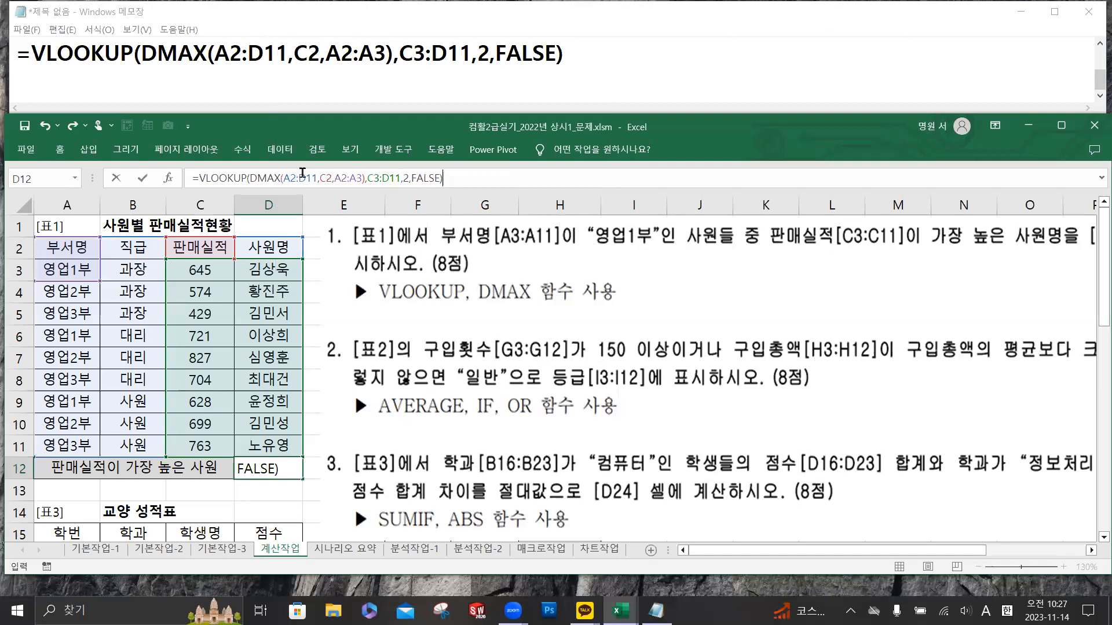
{"action": "left_click", "coordinate": [143, 179]}
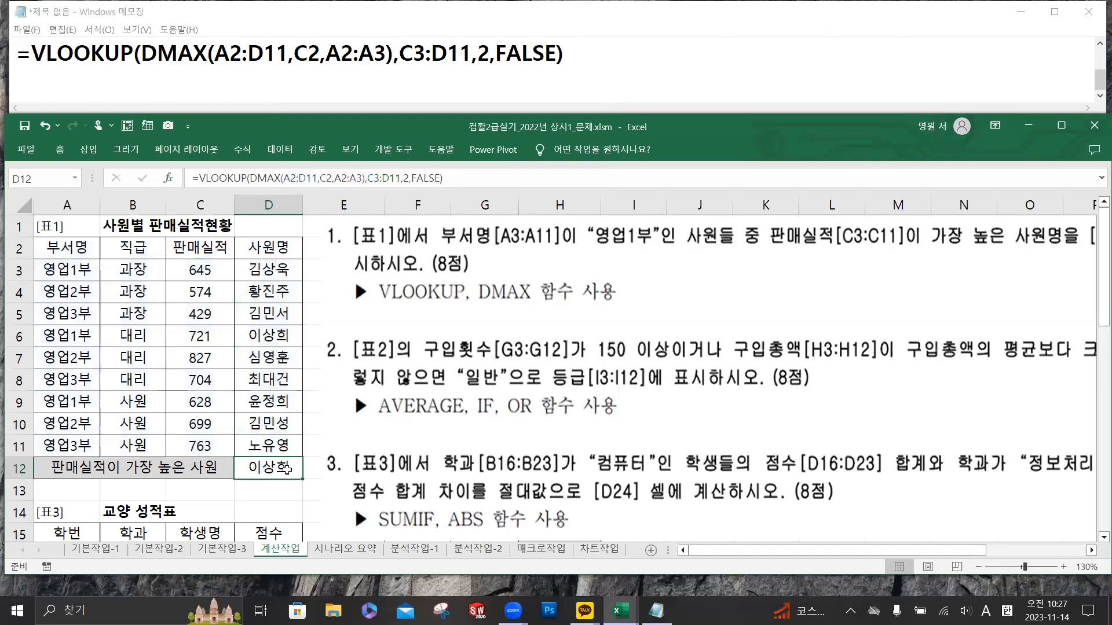
{"action": "left_click", "coordinate": [278, 336]}
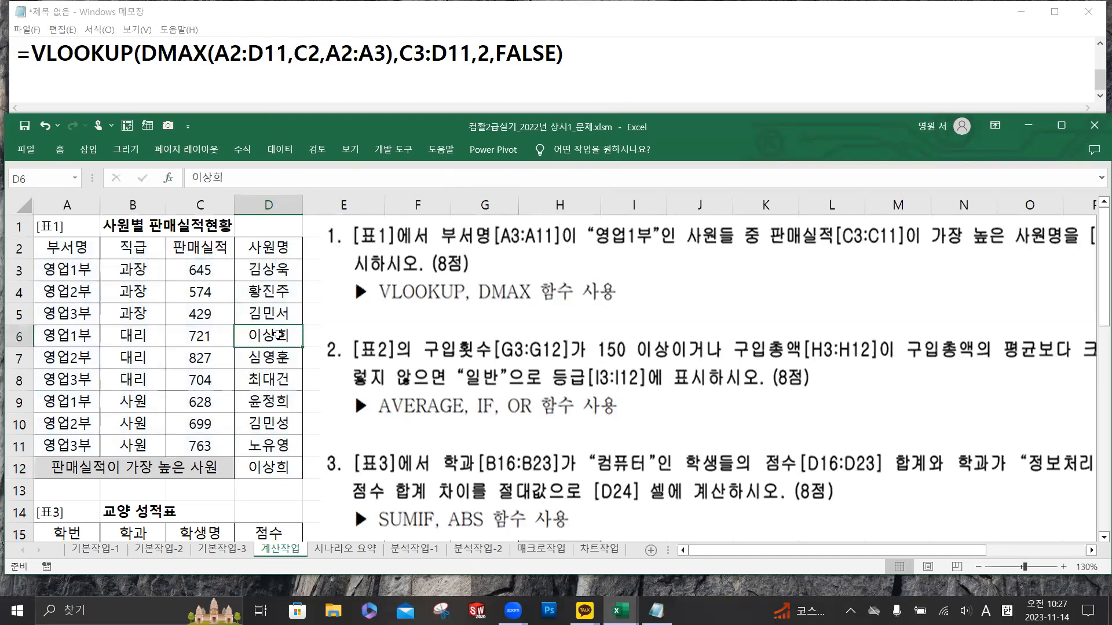
{"action": "left_click", "coordinate": [279, 467]}
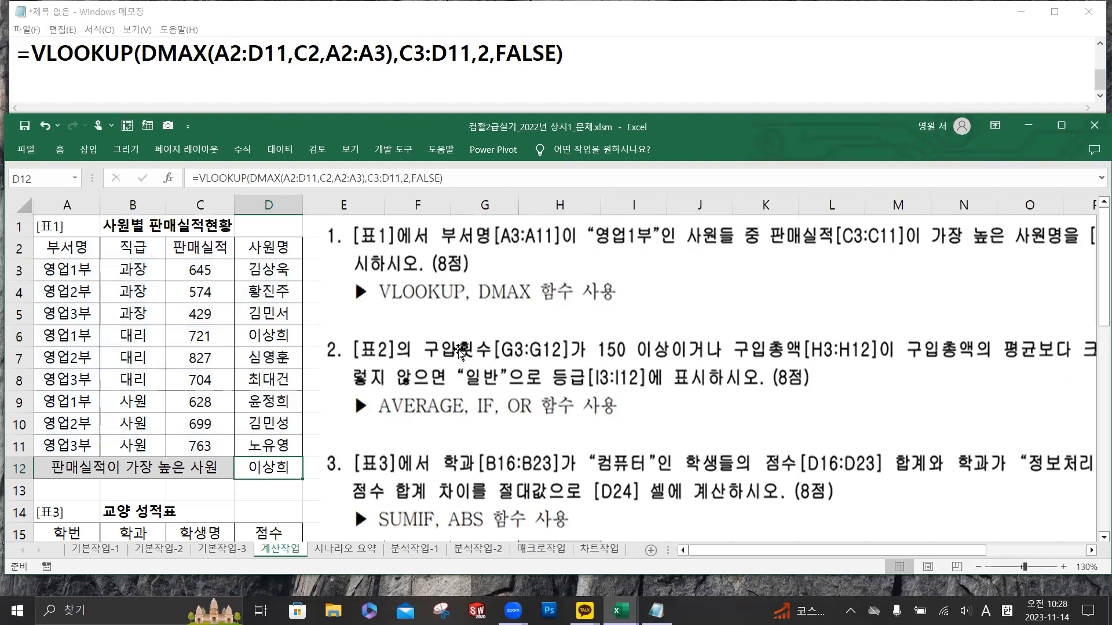
- Move the problem text image off [표2] to just beyond its 등급 column, and read question 2 in full
{"action": "left_click_drag", "start_coordinate": [436, 399], "coordinate": [862, 362]}
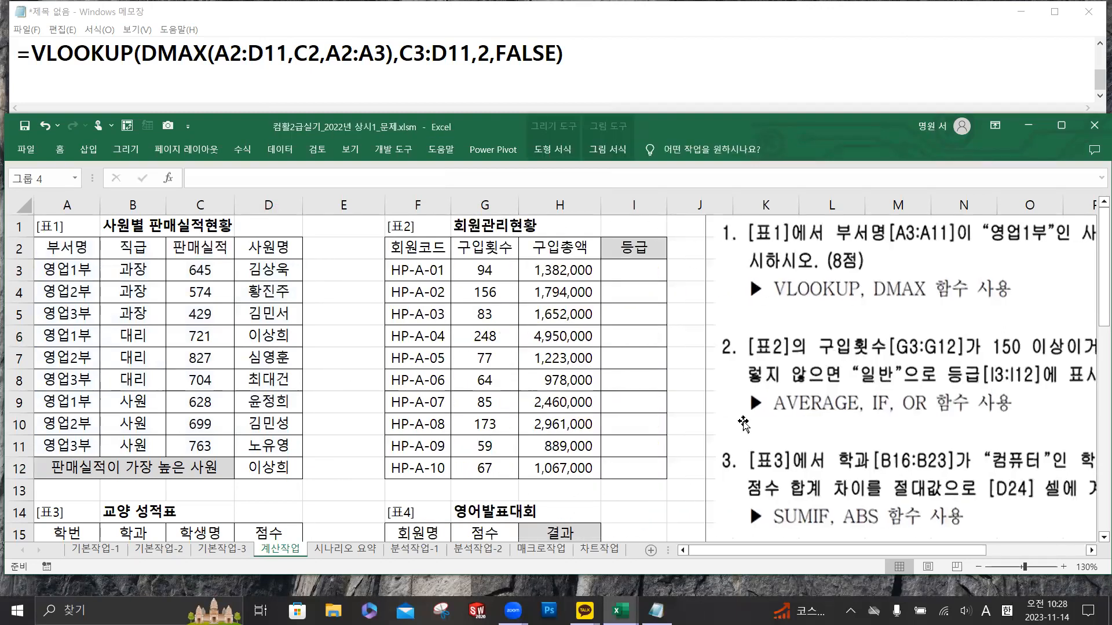
{"action": "left_click_drag", "start_coordinate": [731, 553], "coordinate": [825, 545]}
{"action": "left_click_drag", "start_coordinate": [706, 453], "coordinate": [673, 433]}
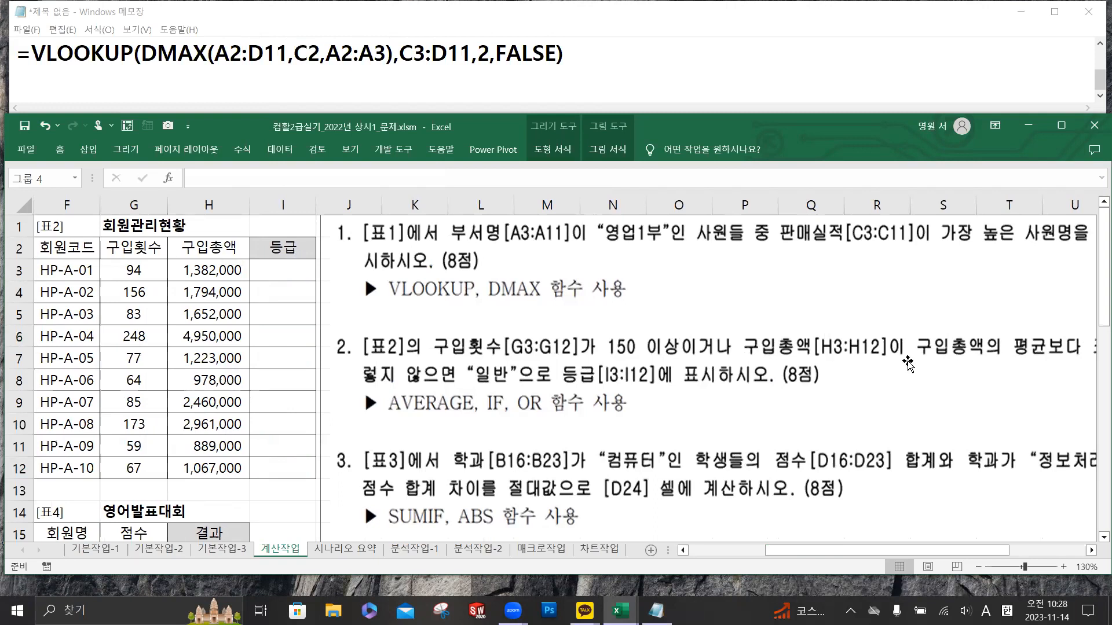
{"action": "left_click_drag", "start_coordinate": [974, 367], "coordinate": [929, 358]}
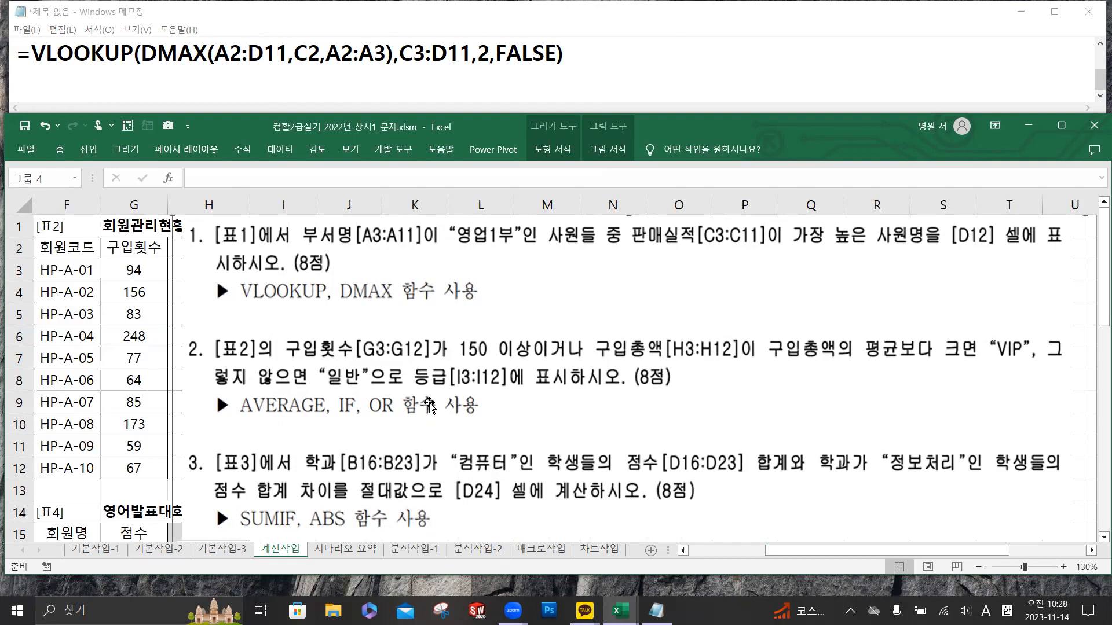
{"action": "left_click_drag", "start_coordinate": [383, 402], "coordinate": [495, 388]}
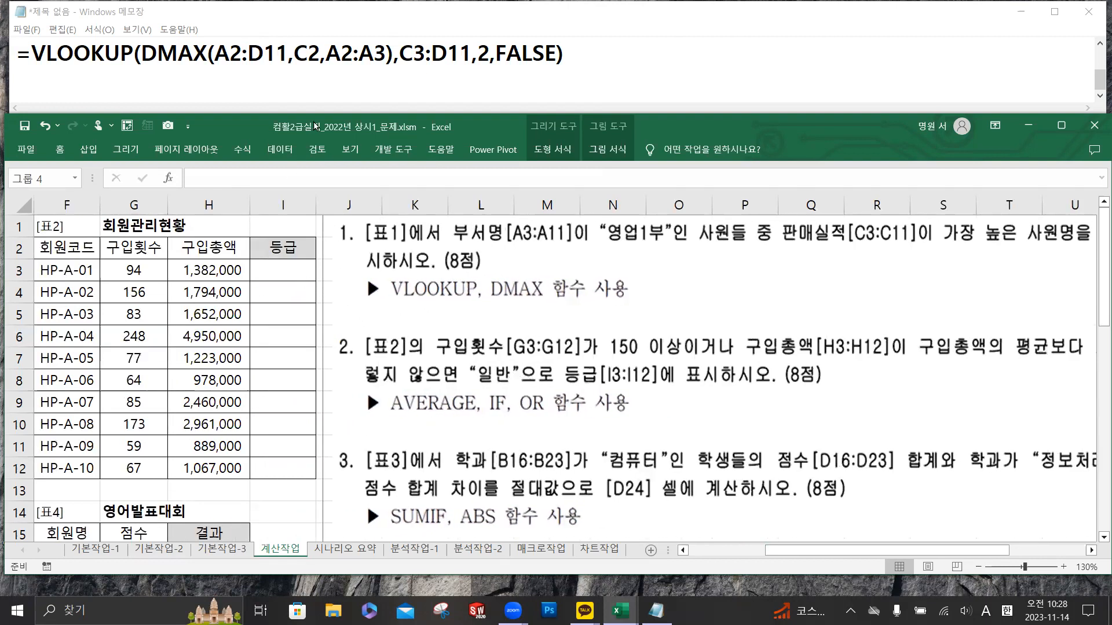
- Switch to Notepad and draft =IF(test,"VIP","일반") on a new line below the VLOOKUP formula
{"action": "left_click", "coordinate": [290, 86]}
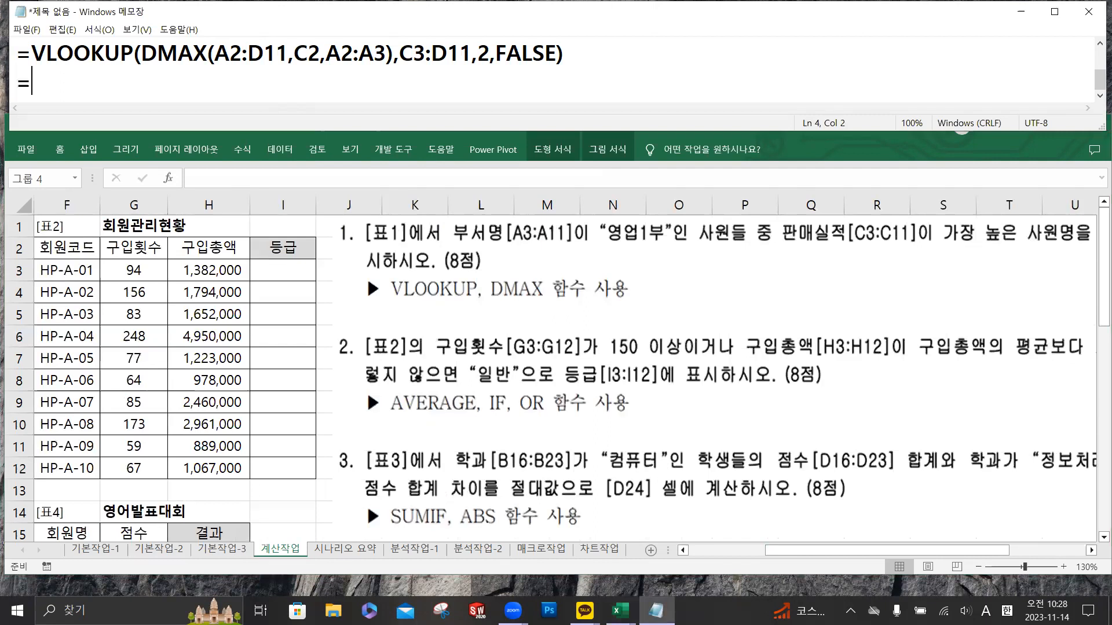
{"action": "type", "text": "(test,\""}
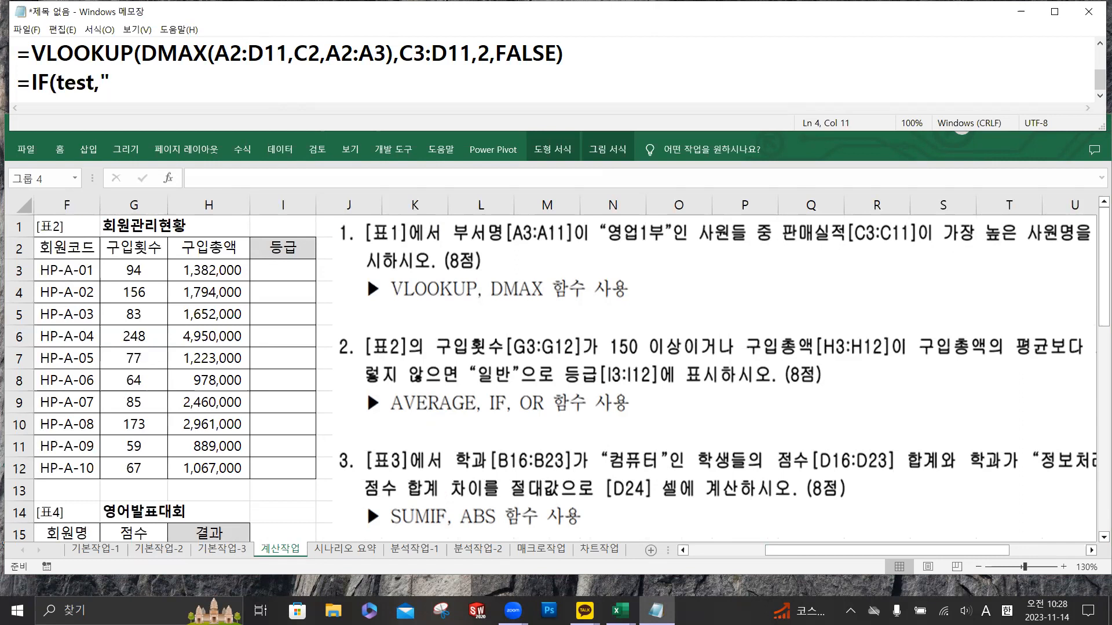
{"action": "type", "text": "VIP"}
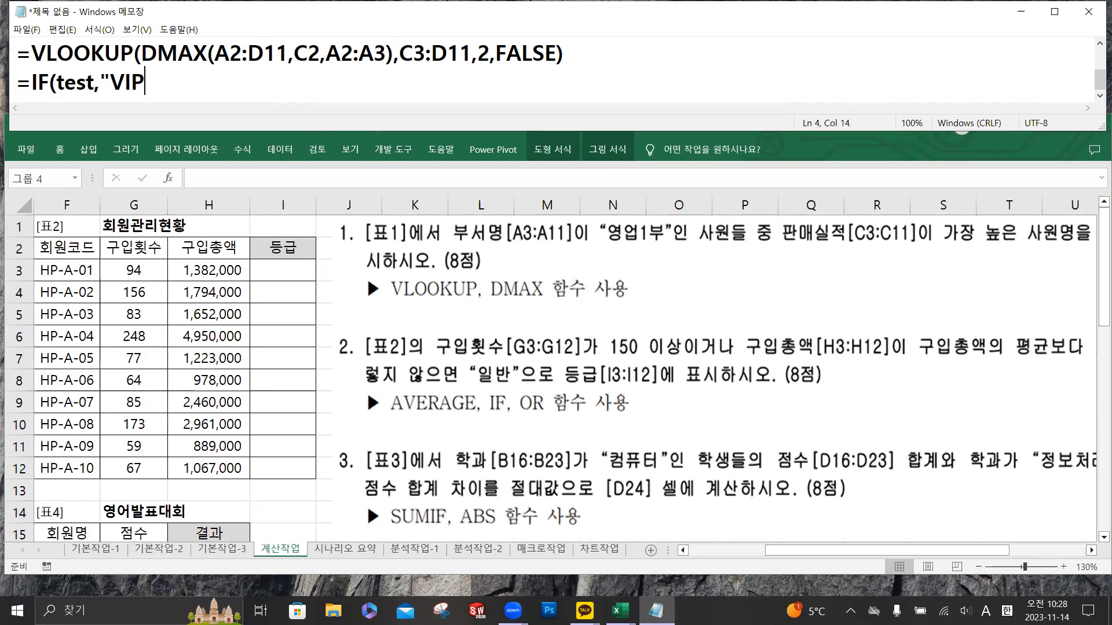
{"action": "type", "text": "\",\"일반\")"}
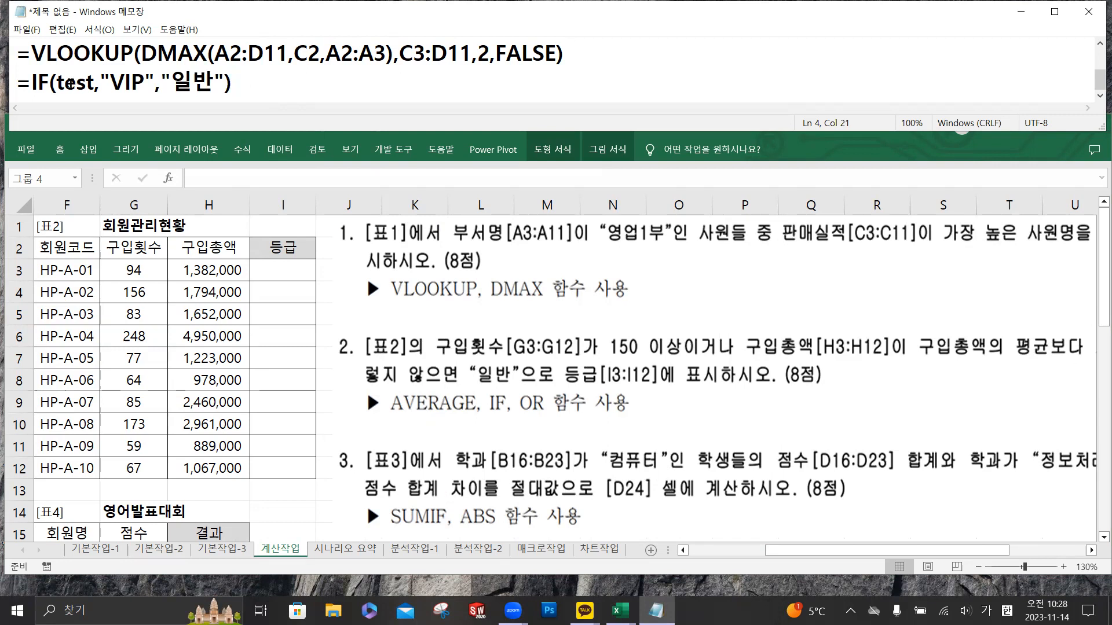
- Replace the test placeholder in the drafted IF formula with OR(G3>=150 as the first condition
{"action": "left_click_drag", "start_coordinate": [56, 84], "coordinate": [93, 84]}
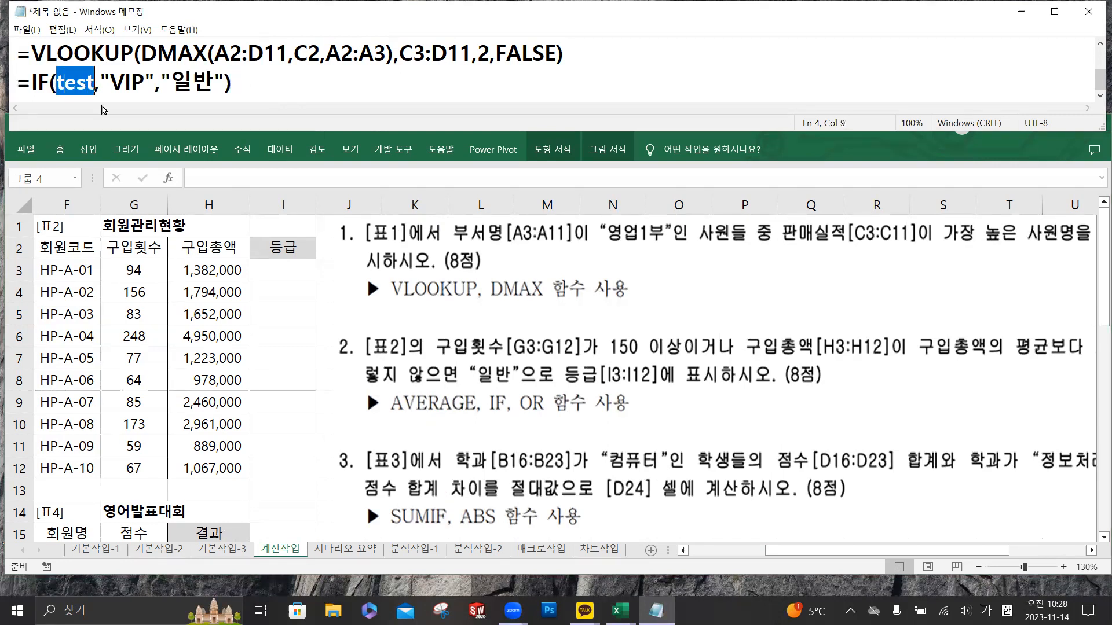
{"action": "type", "text": "ㅒㄲ"}
{"action": "key", "text": "BackSpace"}
{"action": "key", "text": "BackSpace"}
{"action": "key", "text": "Hangul"}
{"action": "type", "text": "OR("}
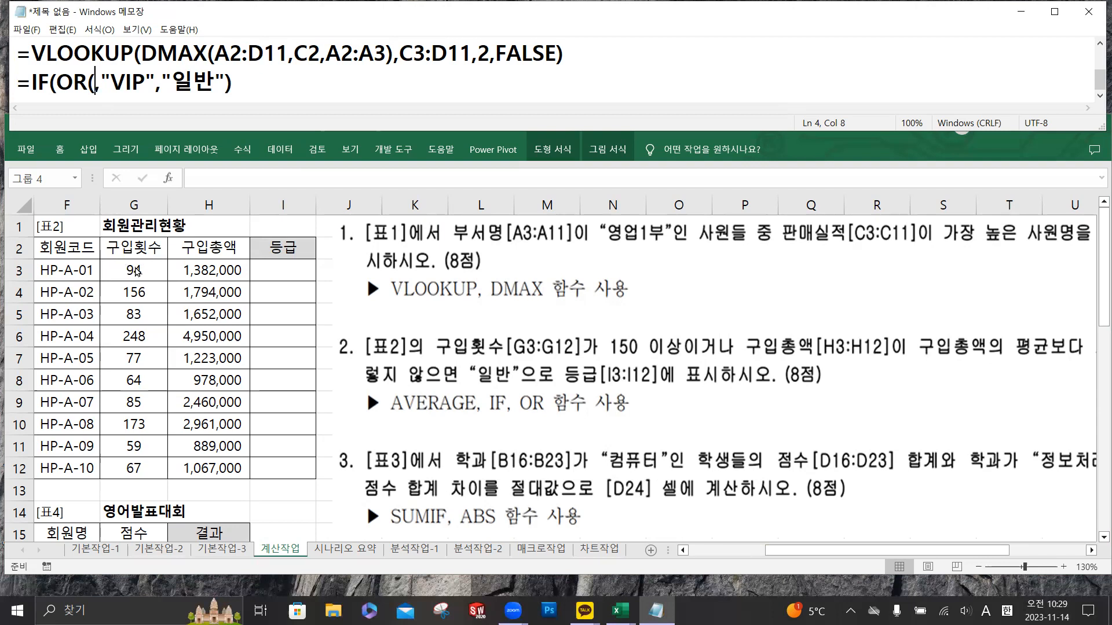
{"action": "type", "text": "G3"}
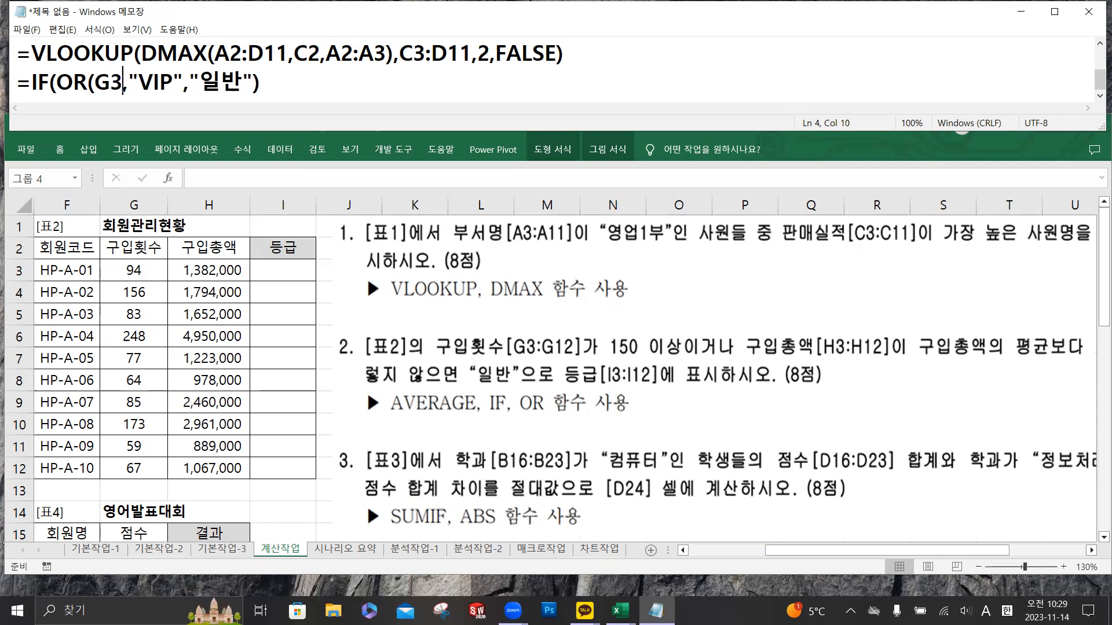
{"action": "type", "text": "="}
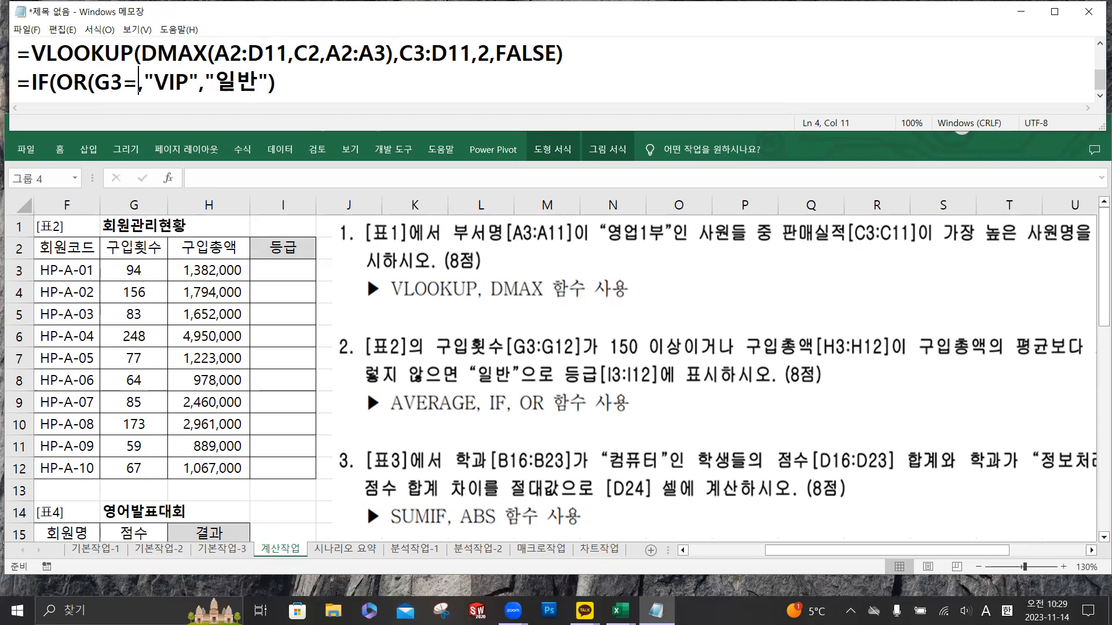
{"action": "key", "text": "BackSpace"}
{"action": "type", "text": ">=150"}
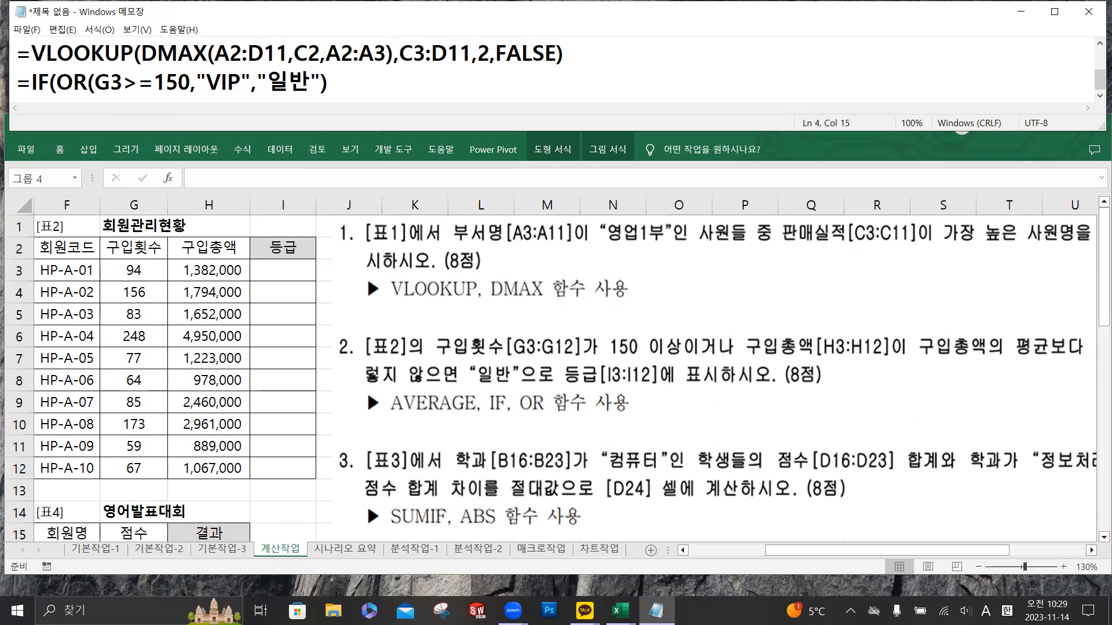
- Start the draft's second OR condition with ,H3> and shift the problem text image slightly towards [표2] to read question 2
{"action": "type", "text": ","}
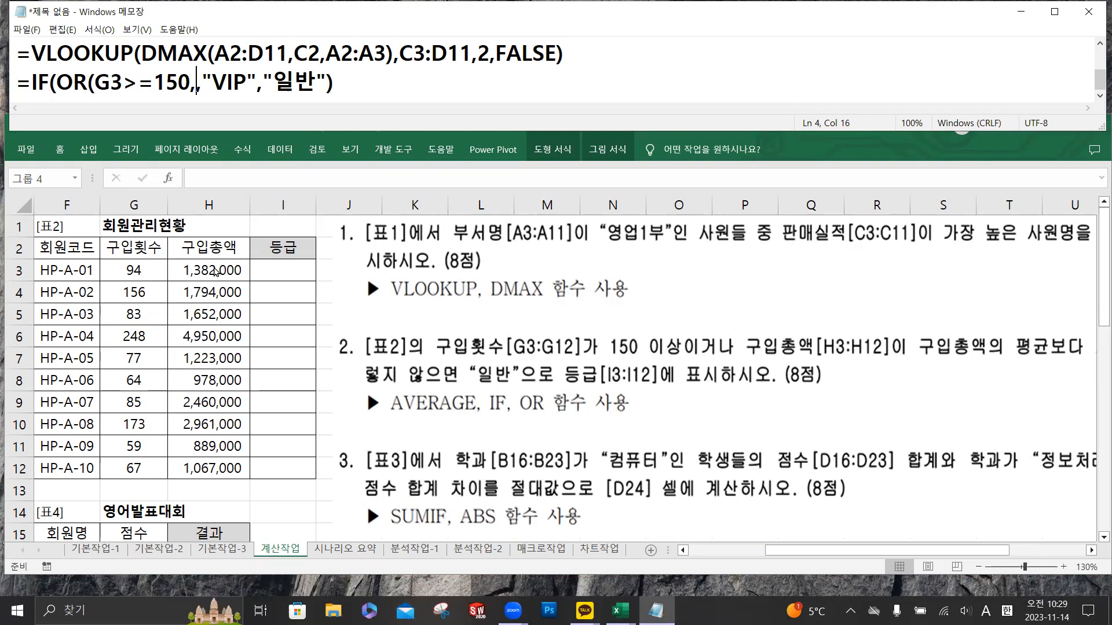
{"action": "type", "text": "H"}
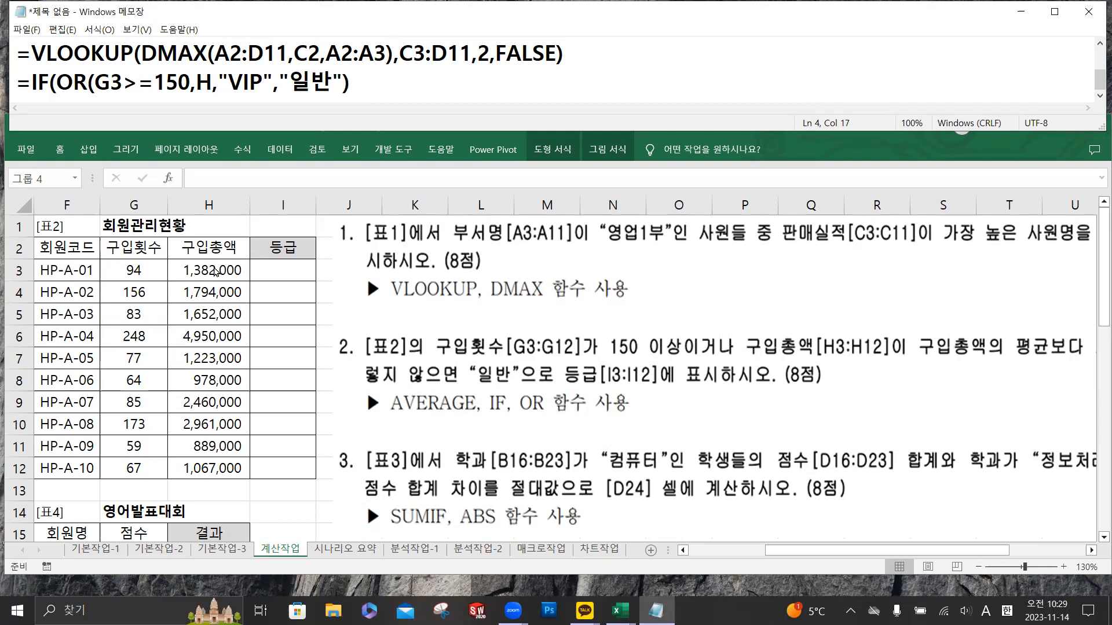
{"action": "type", "text": "3"}
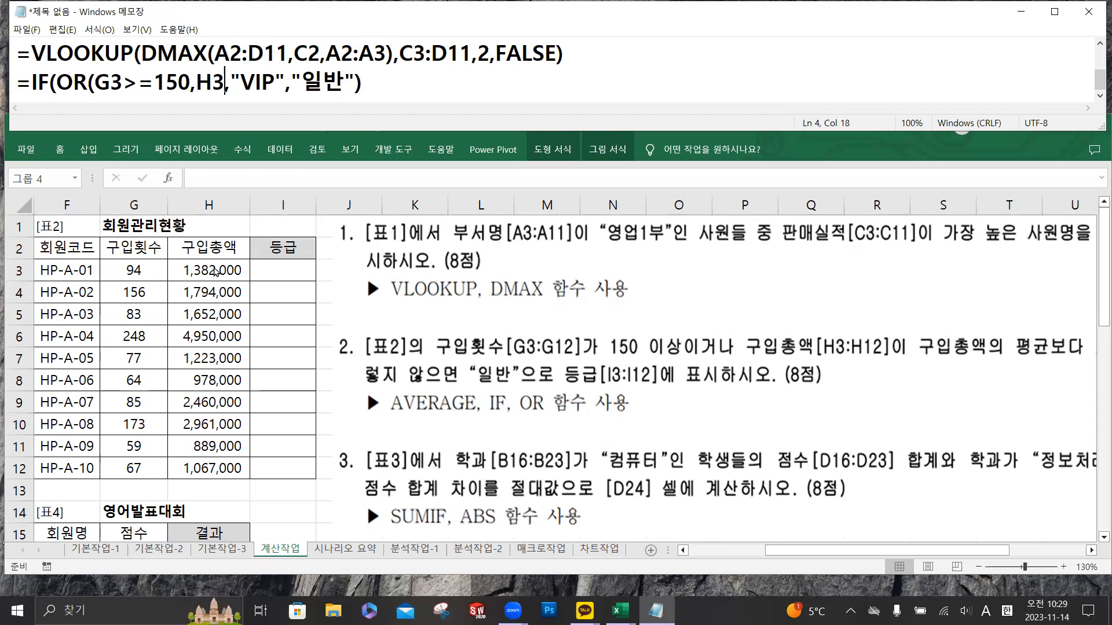
{"action": "left_click", "coordinate": [956, 385]}
{"action": "mouse_move", "coordinate": [917, 381]}
{"action": "left_mouse_down"}
{"action": "mouse_move", "coordinate": [851, 386]}
{"action": "mouse_move", "coordinate": [908, 380]}
{"action": "left_mouse_up"}
{"action": "key", "text": "alt+Tab"}
{"action": "type", "text": "?"}
{"action": "key", "text": "BackSpace"}
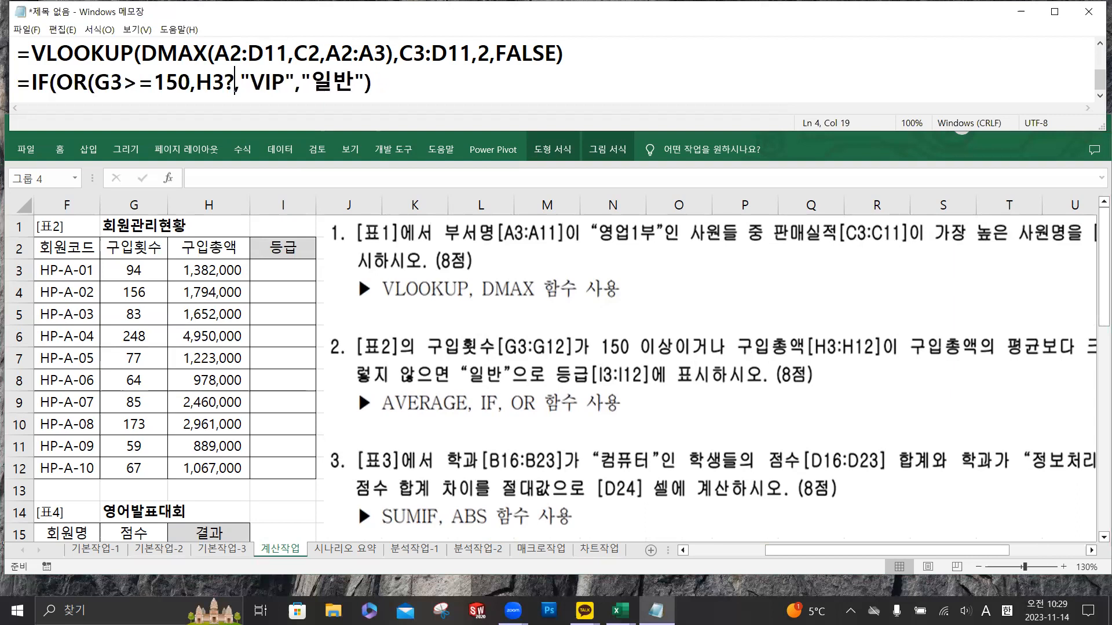
{"action": "type", "text": ">"}
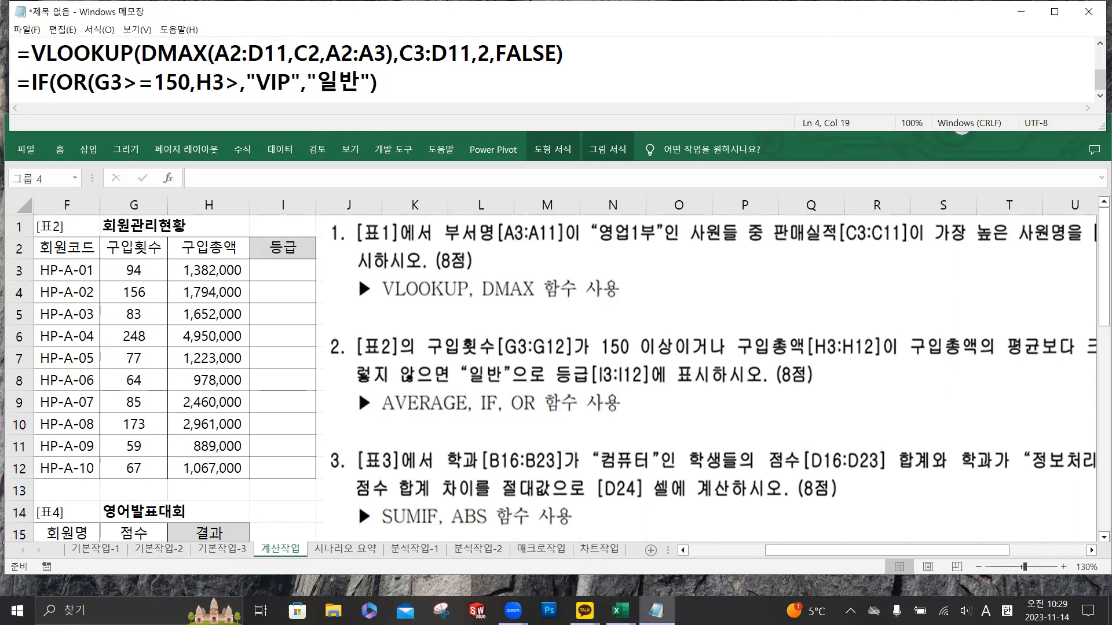
- Compare H3 in the draft with the average purchase total by adding AVERAGE(H3:H12
{"action": "type", "text": "AVERAGE"}
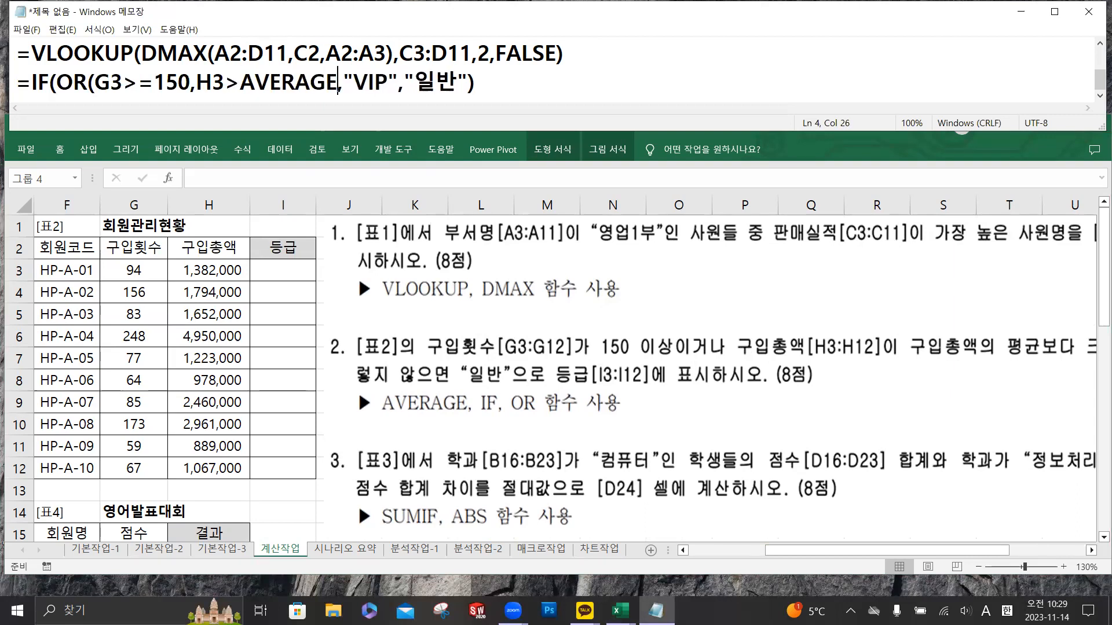
{"action": "type", "text": "("}
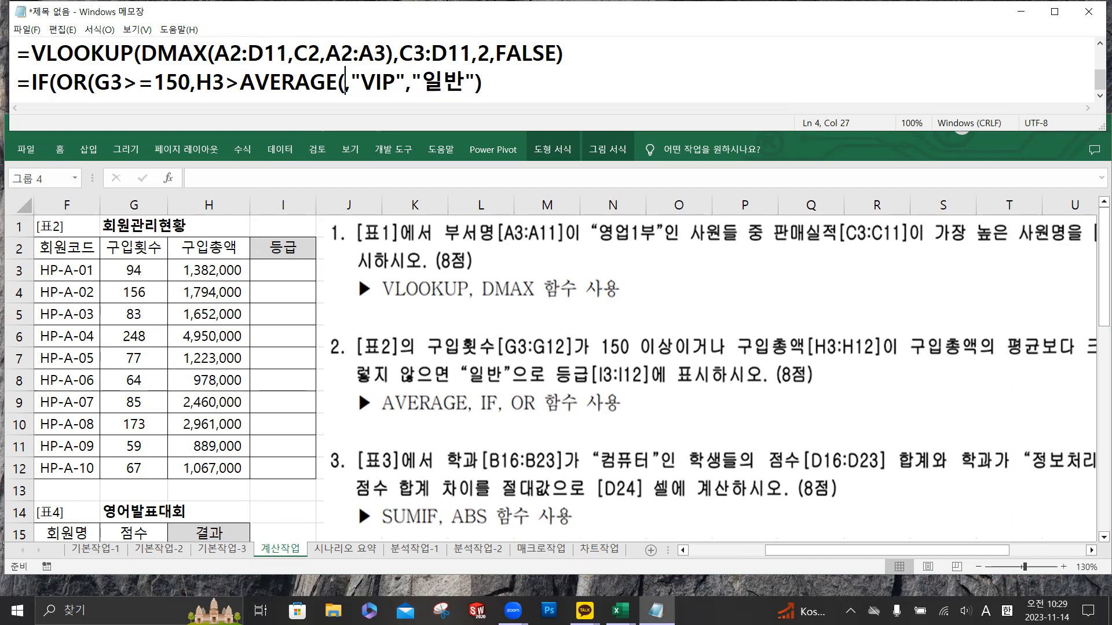
{"action": "type", "text": "H3:"}
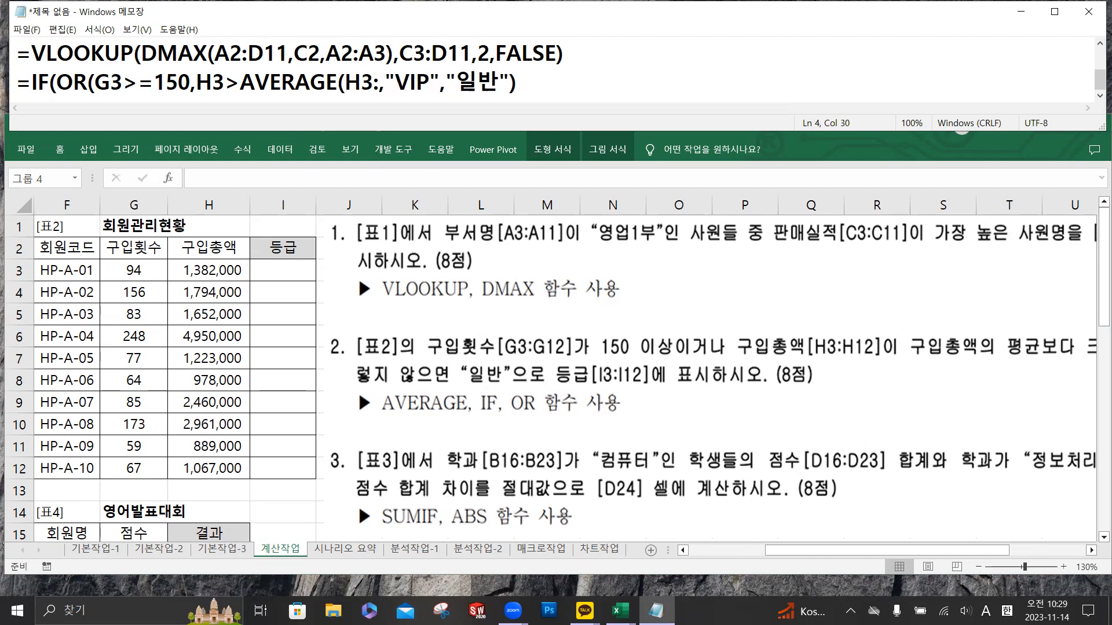
{"action": "type", "text": "H12"}
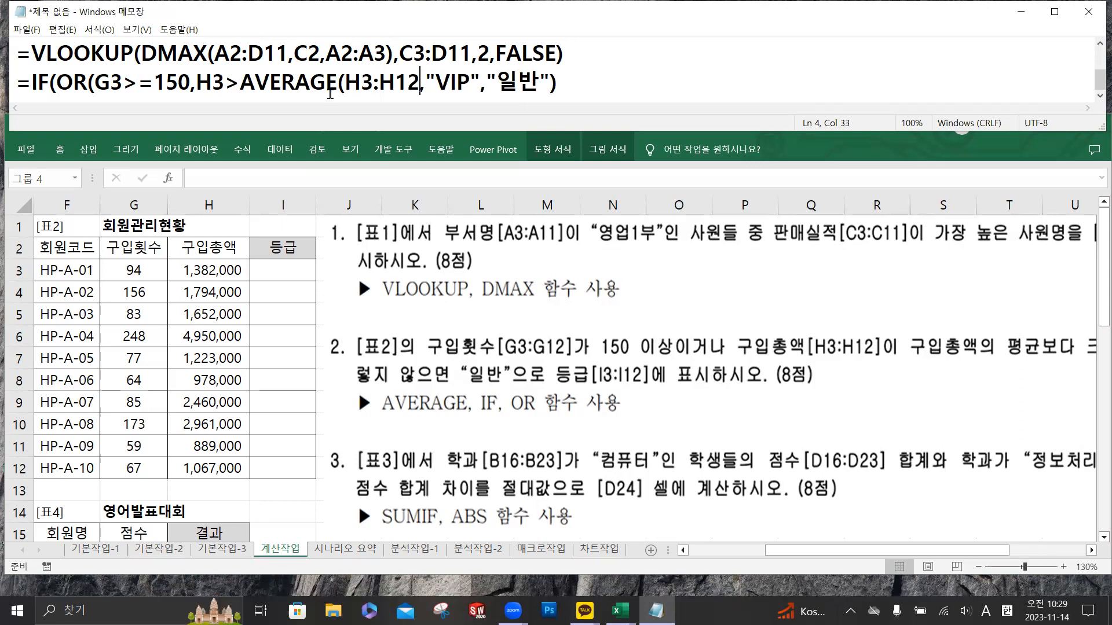
- Highlight H3:H12 in the draft and on the sheet, and make the draft's AVERAGE range absolute as $H$3:$H$12
{"action": "left_click", "coordinate": [346, 85]}
{"action": "left_click_drag", "start_coordinate": [358, 86], "coordinate": [420, 85]}
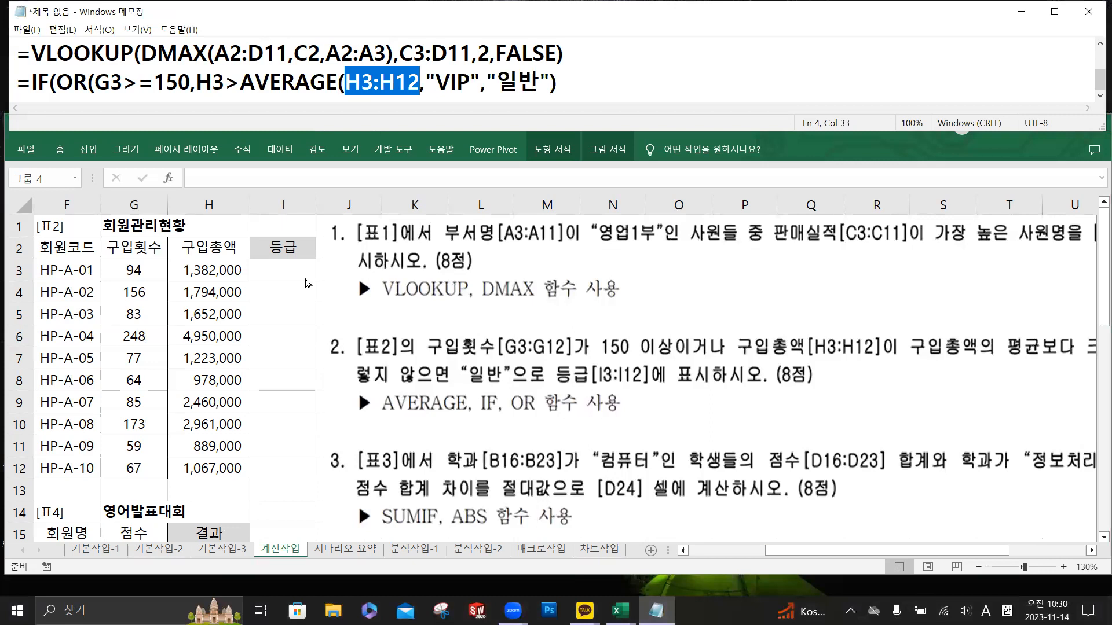
{"action": "left_click", "coordinate": [212, 273]}
{"action": "left_click_drag", "start_coordinate": [212, 273], "coordinate": [210, 478]}
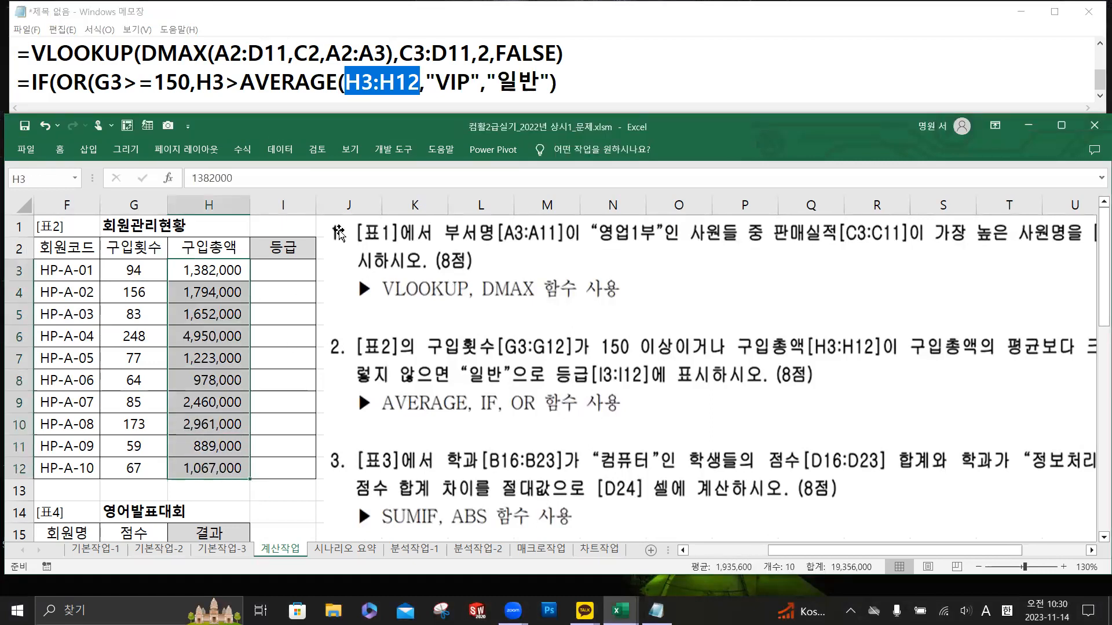
{"action": "left_click", "coordinate": [347, 82]}
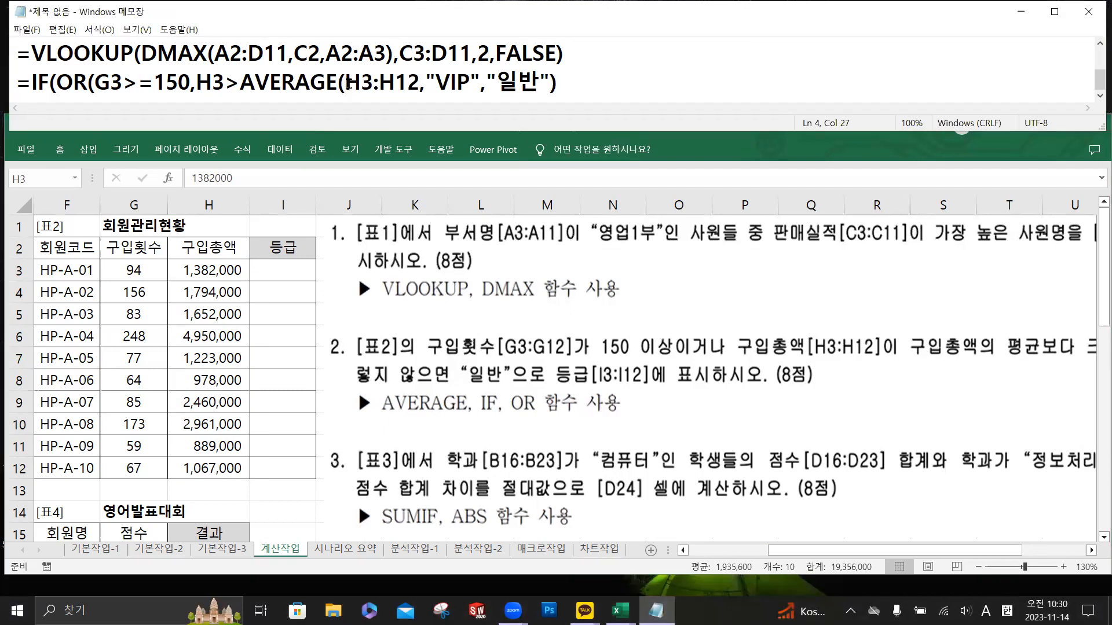
{"action": "type", "text": "$"}
{"action": "key", "text": "Right"}
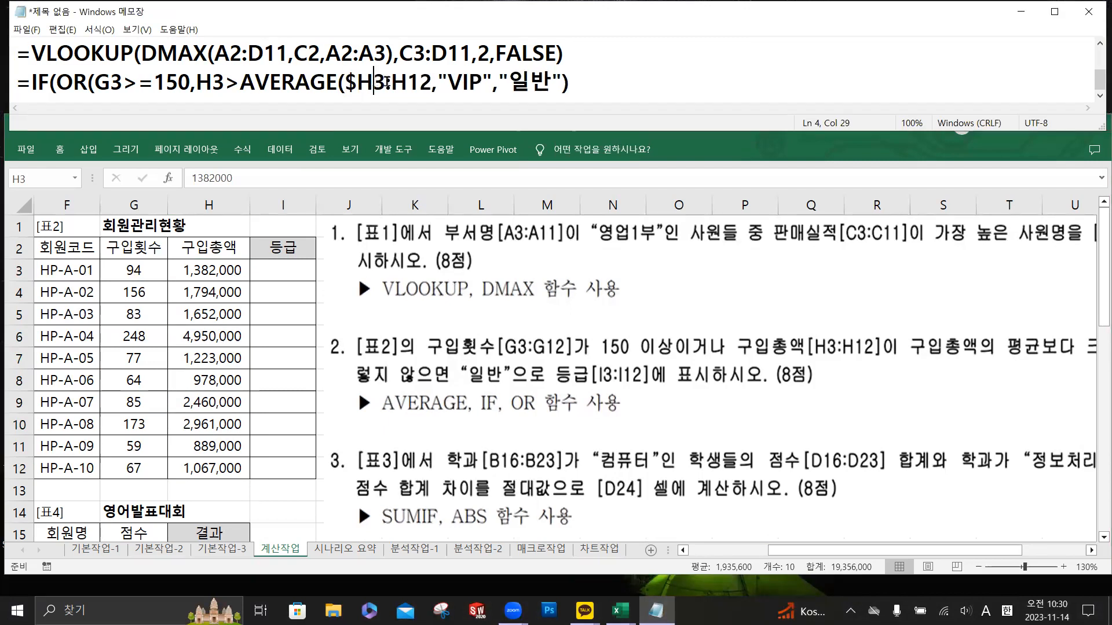
{"action": "type", "text": "$"}
{"action": "key", "text": "Right"}
{"action": "key", "text": "Right"}
{"action": "type", "text": "$"}
{"action": "key", "text": "Right"}
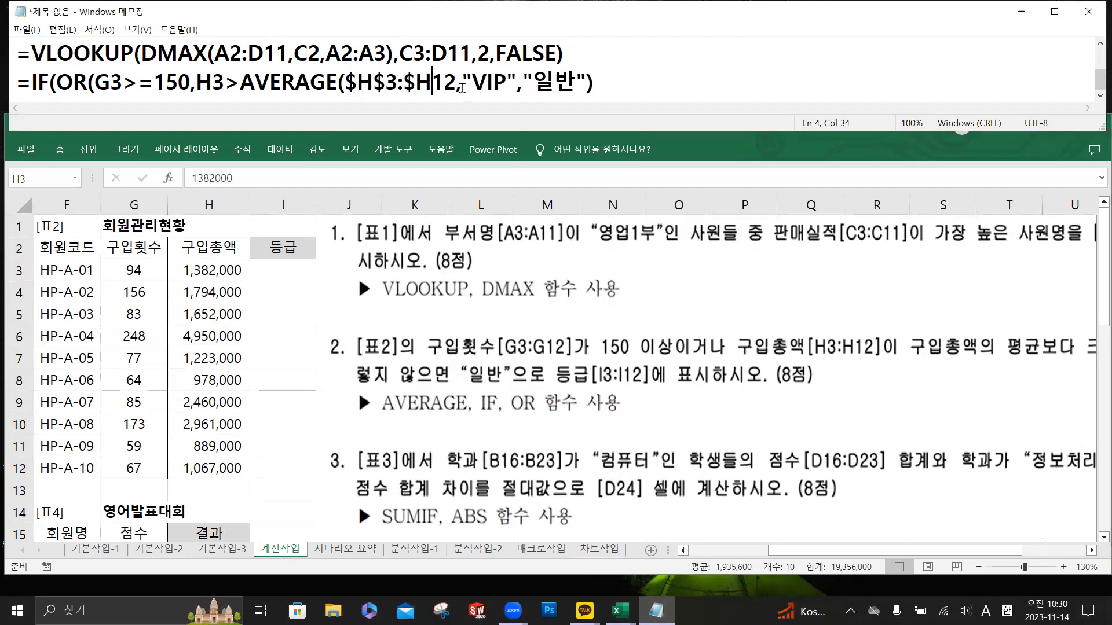
{"action": "type", "text": "$"}
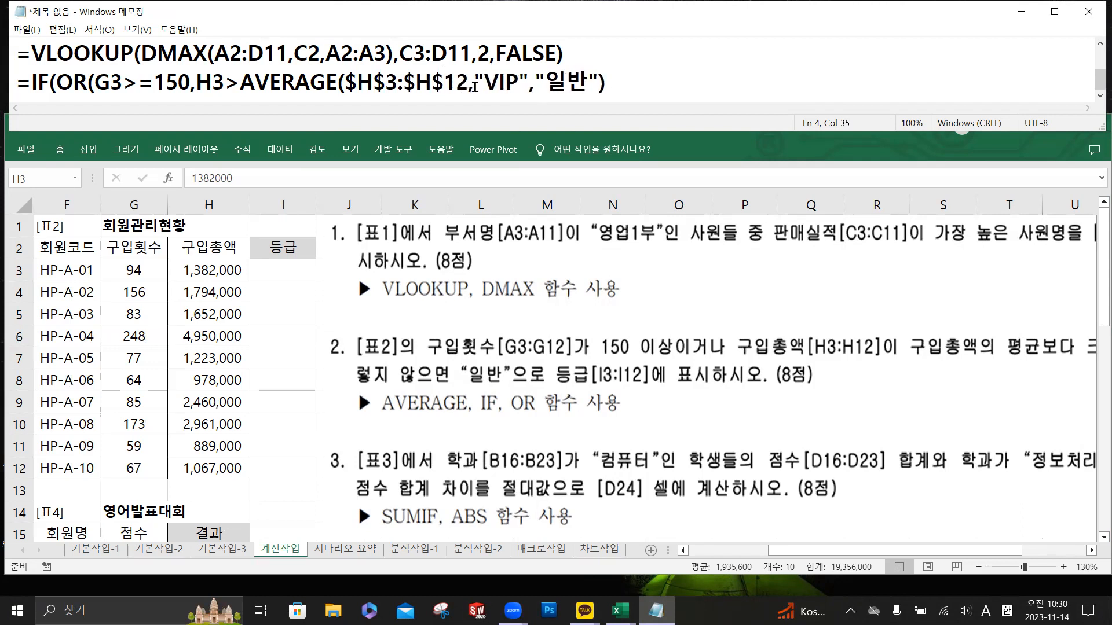
- Close the AVERAGE and OR parentheses before "VIP" in the draft, and review the "VIP" argument
{"action": "key", "text": "Right"}
{"action": "key", "text": "Right"}
{"action": "type", "text": ")"}
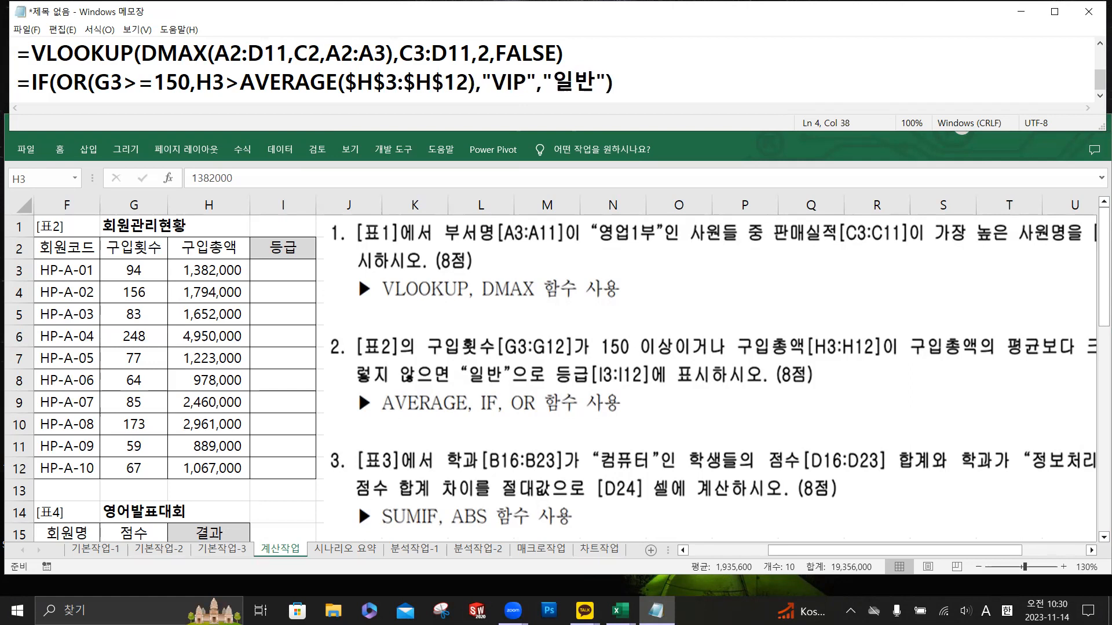
{"action": "type", "text": ")"}
{"action": "key", "text": "shift+Left"}
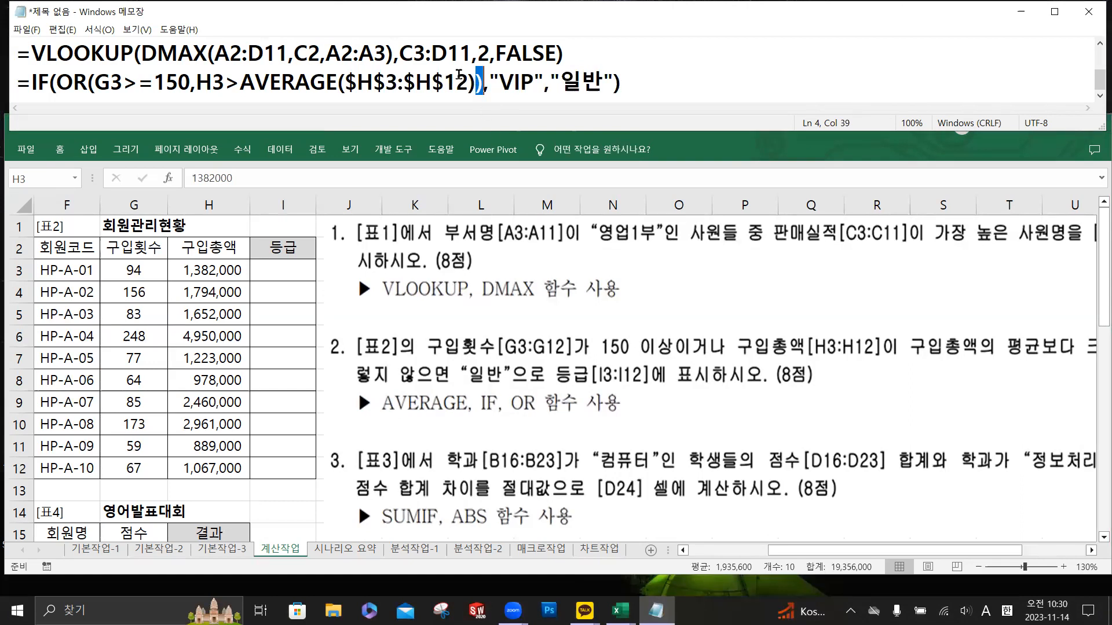
{"action": "left_click", "coordinate": [494, 80]}
{"action": "left_click_drag", "start_coordinate": [493, 80], "coordinate": [535, 81]}
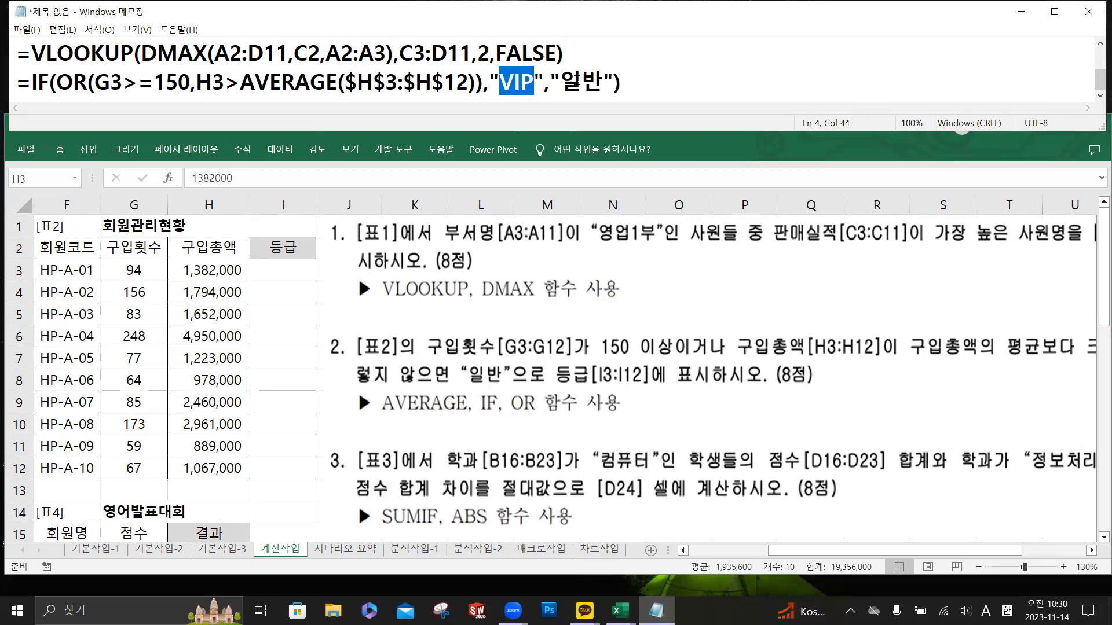
- Switch to Excel and start I3's formula with =IF(OR(G3>=150, as the first condition
{"action": "left_click", "coordinate": [294, 270]}
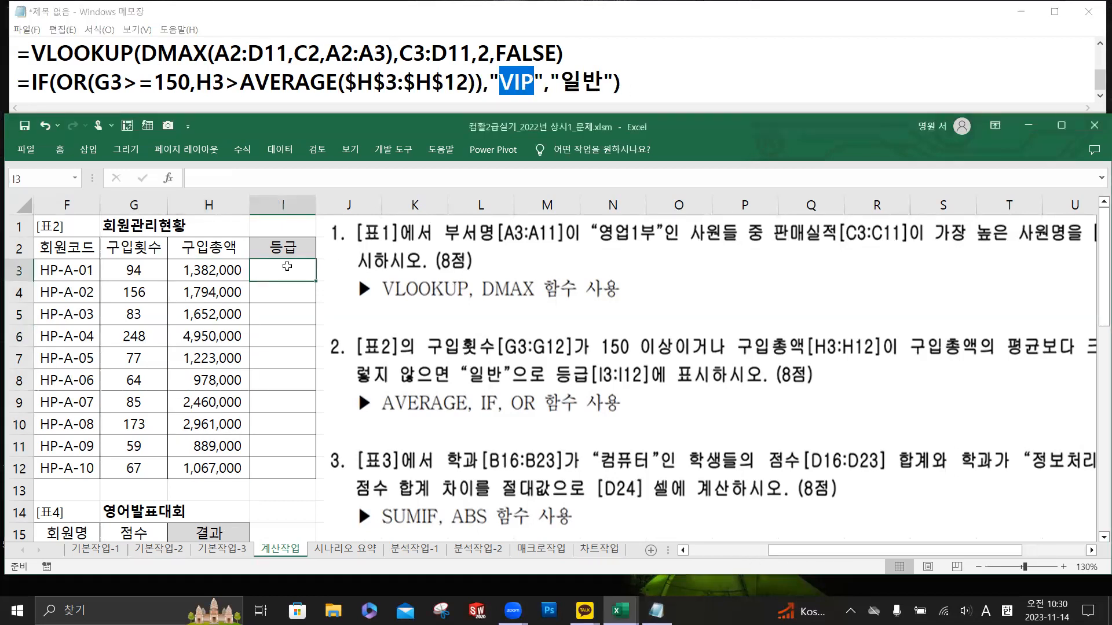
{"action": "left_click", "coordinate": [257, 178]}
{"action": "type", "text": "="}
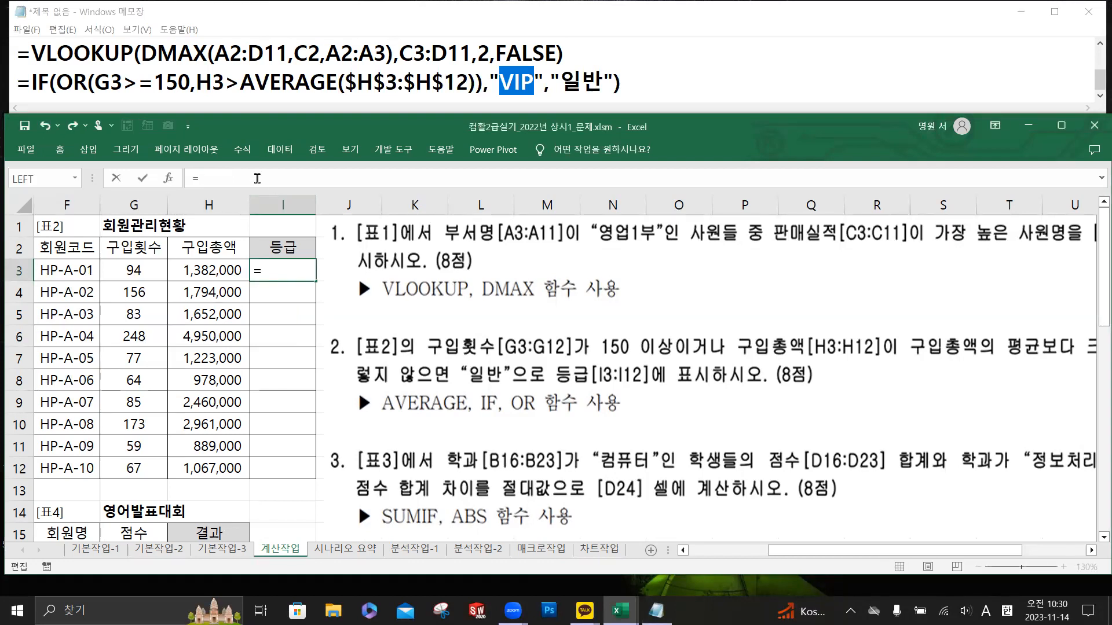
{"action": "type", "text": "IF("}
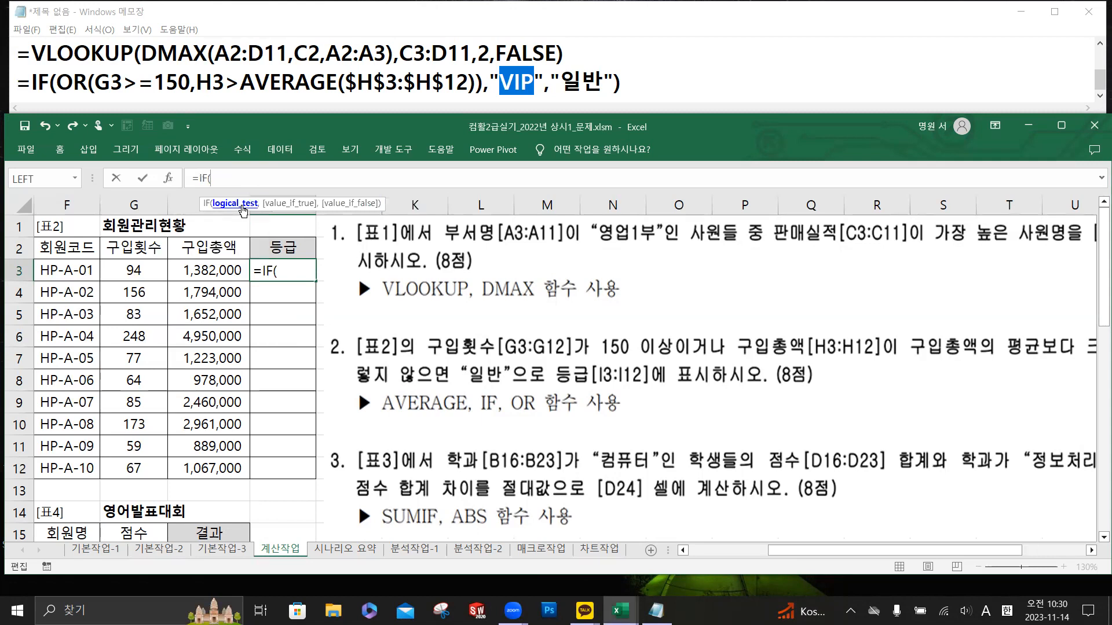
{"action": "type", "text": "or"}
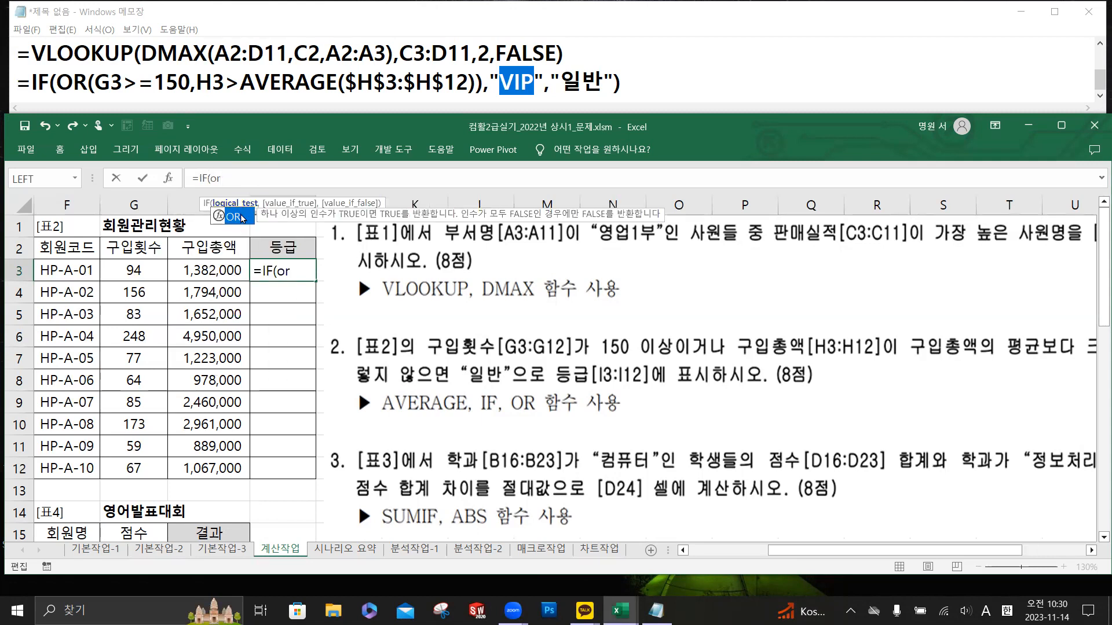
{"action": "double_click", "coordinate": [237, 217]}
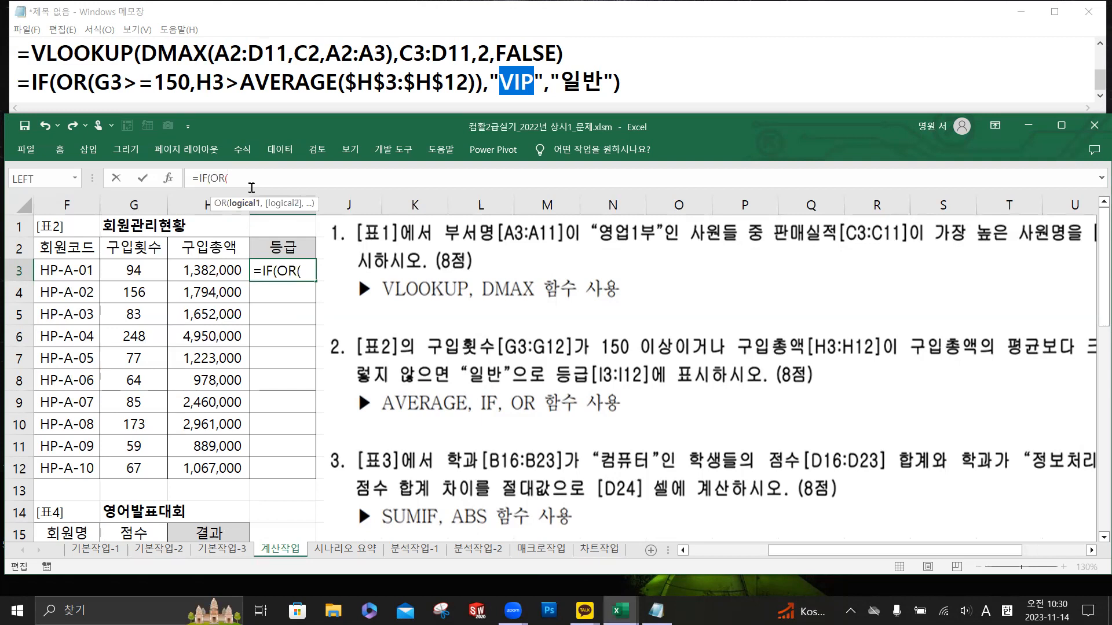
{"action": "left_click", "coordinate": [141, 270]}
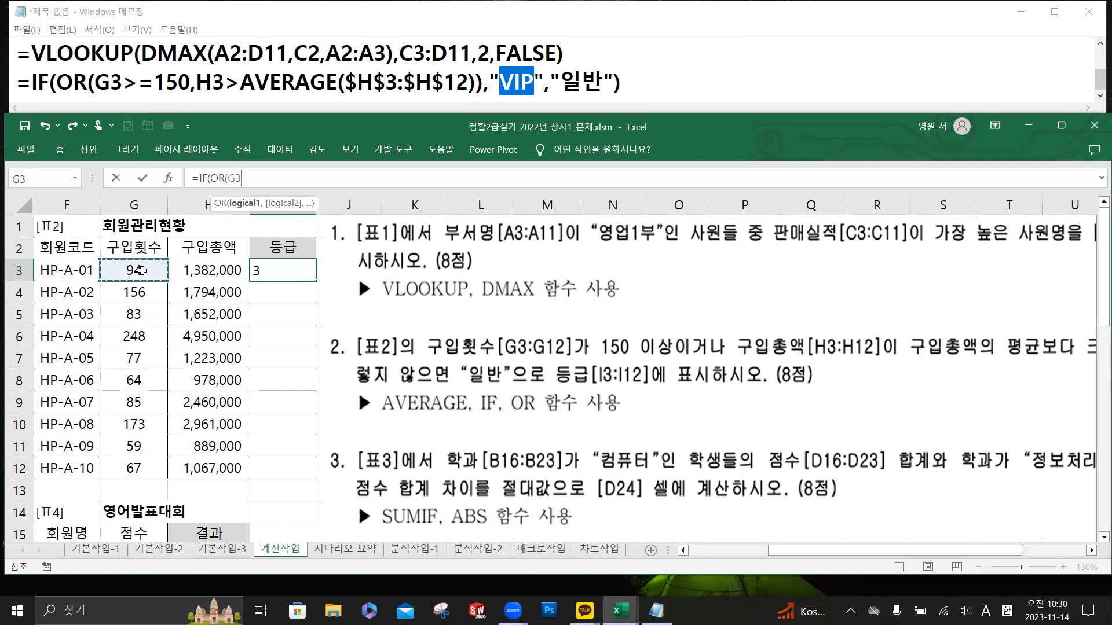
{"action": "type", "text": ">=150"}
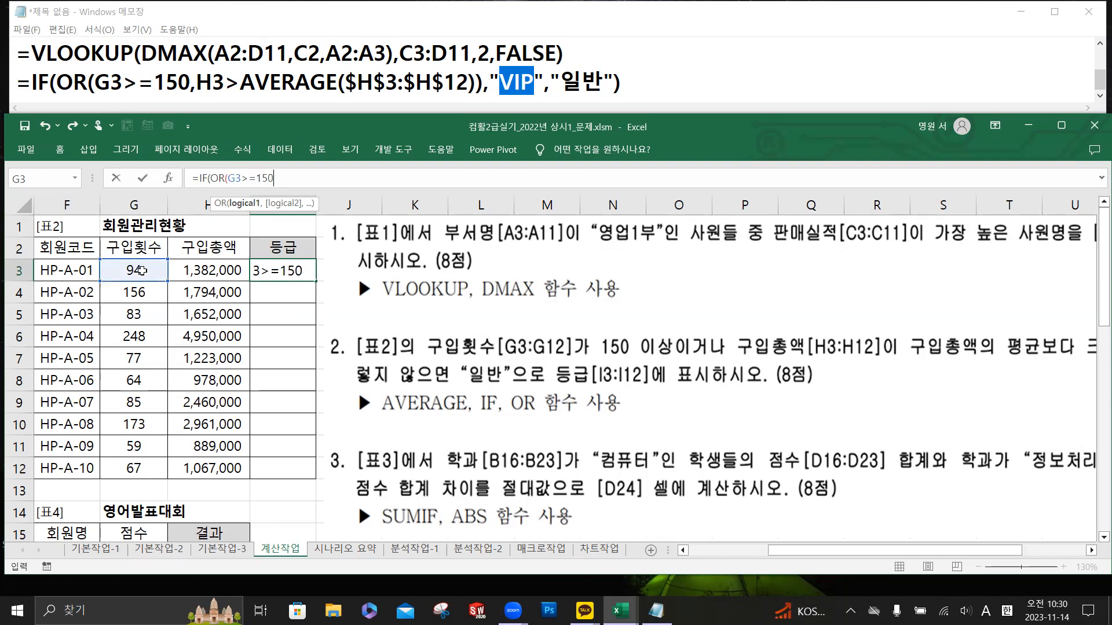
{"action": "type", "text": ","}
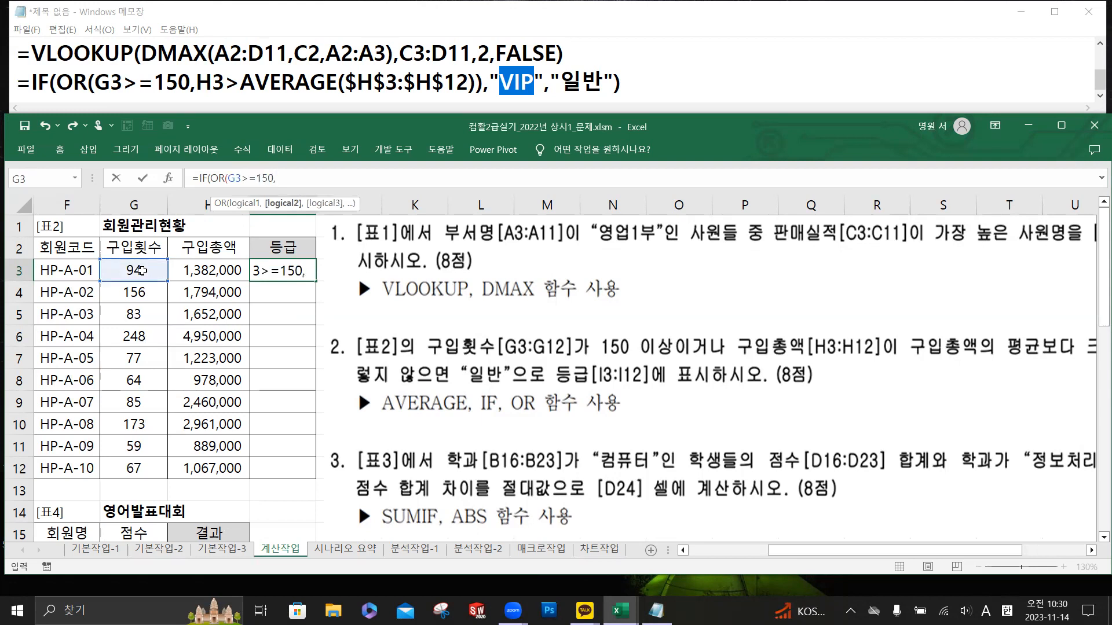
- Add H3>AVERAGE($H$3:$H$12 as the second OR condition in I3's formula, with the range as an absolute reference
{"action": "left_click", "coordinate": [202, 271]}
{"action": "type", "text": ">"}
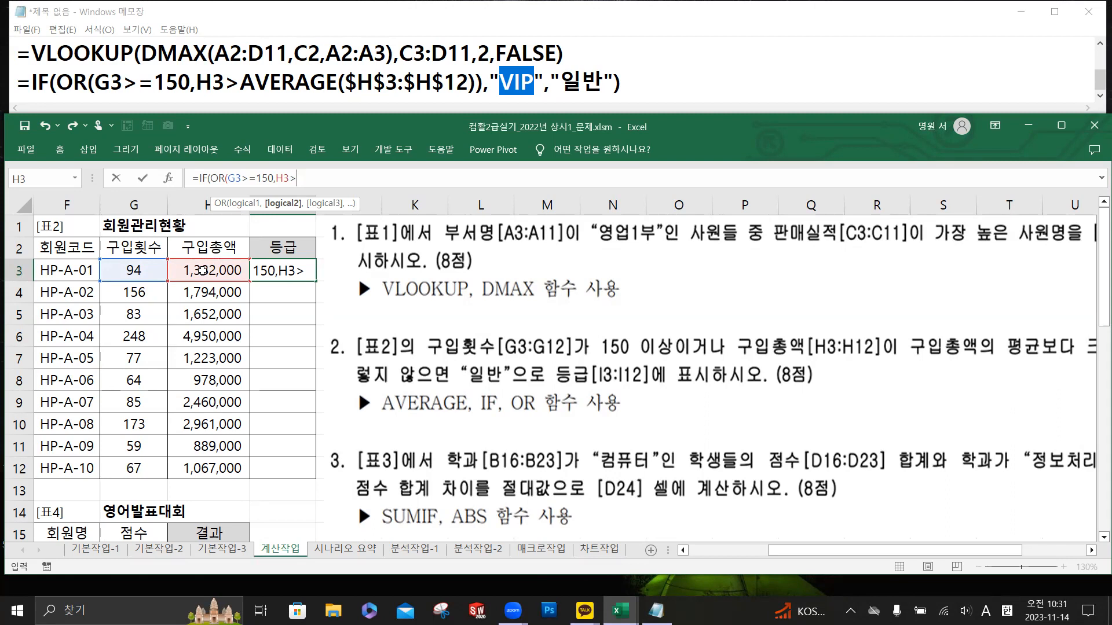
{"action": "type", "text": "aver"}
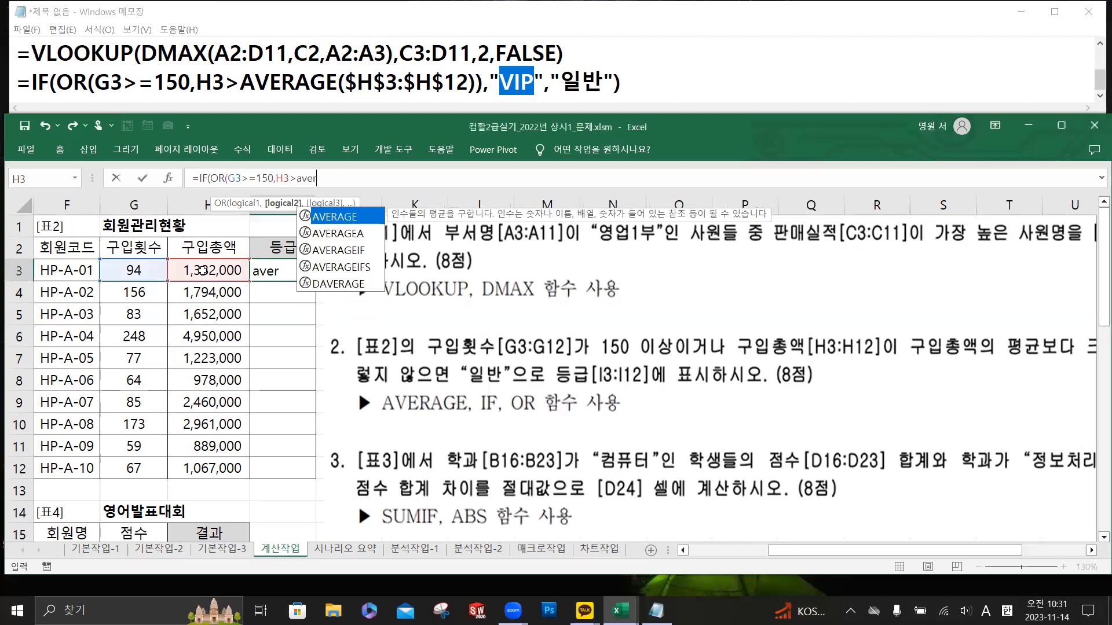
{"action": "key", "text": "Tab"}
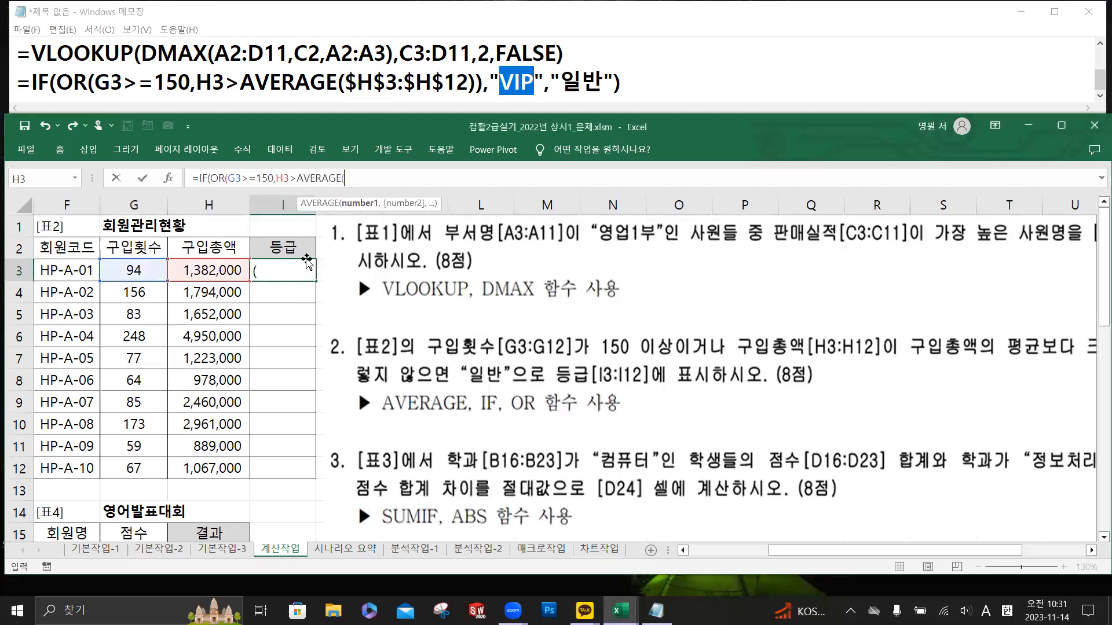
{"action": "left_click_drag", "start_coordinate": [223, 272], "coordinate": [215, 462]}
{"action": "key", "text": "F4"}
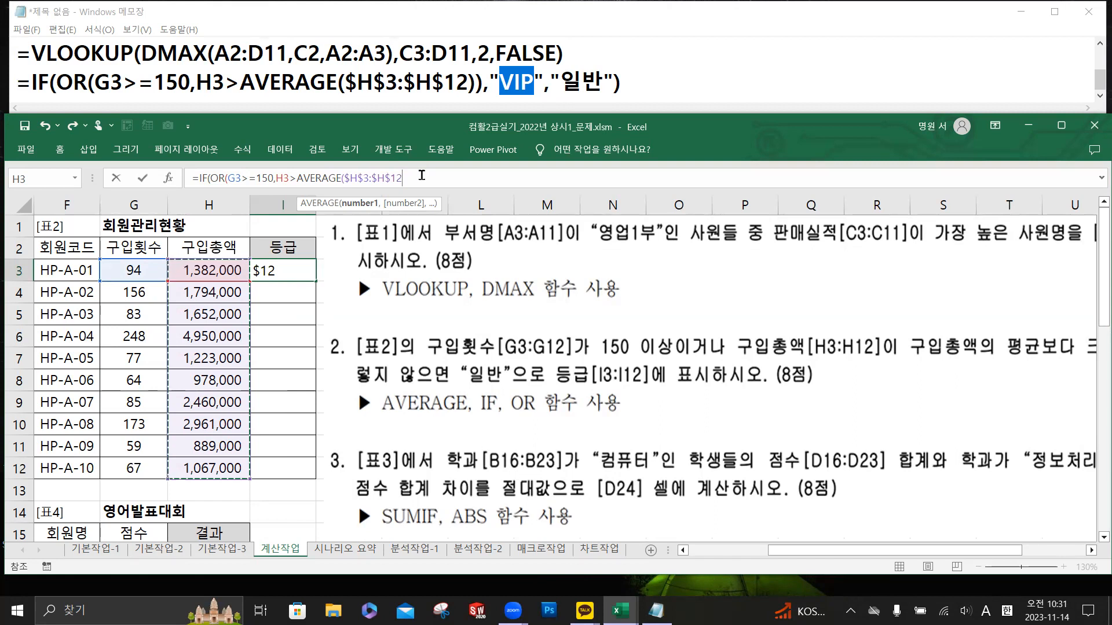
- Highlight the absolute AVERAGE range in the Notepad draft, and close the AVERAGE and OR parentheses in I3's Excel formula
{"action": "left_click_drag", "start_coordinate": [346, 82], "coordinate": [444, 87]}
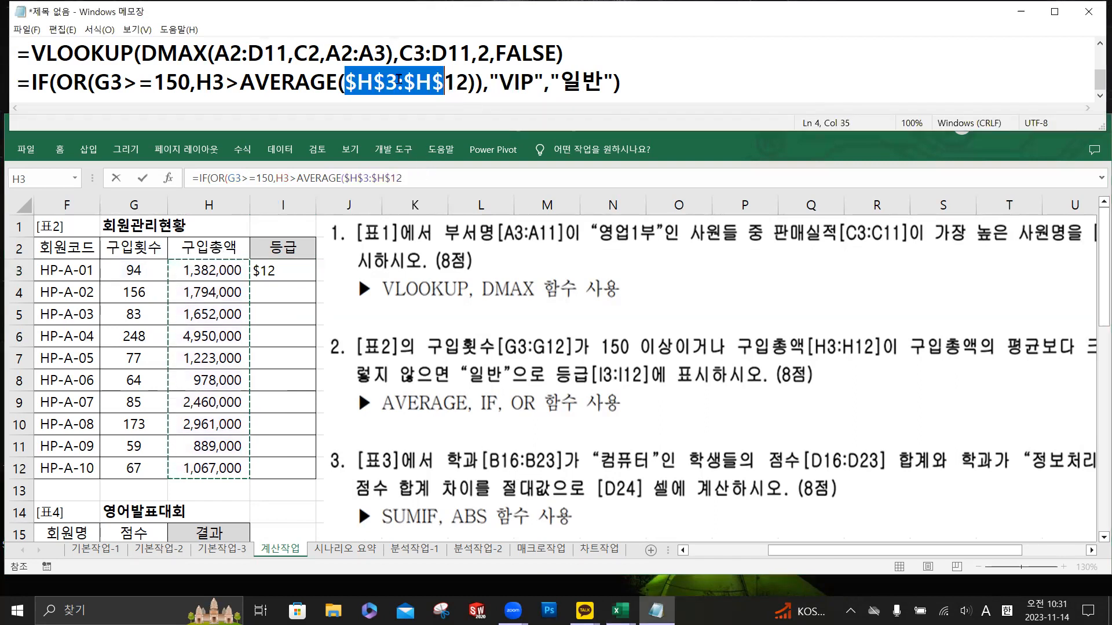
{"action": "left_click_drag", "start_coordinate": [346, 82], "coordinate": [468, 84]}
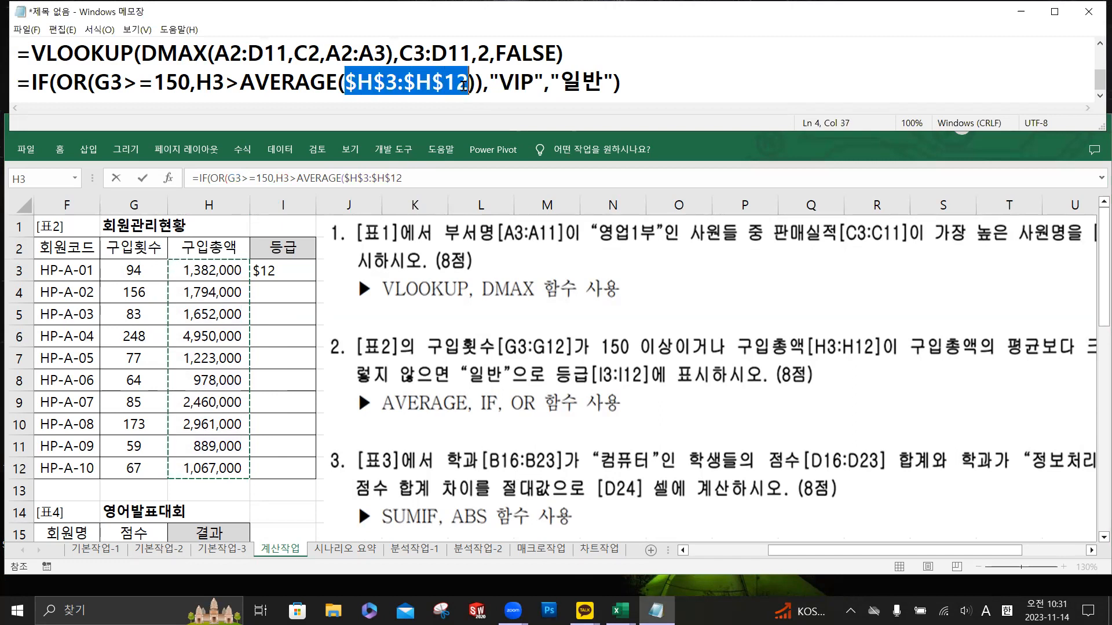
{"action": "left_click", "coordinate": [426, 175]}
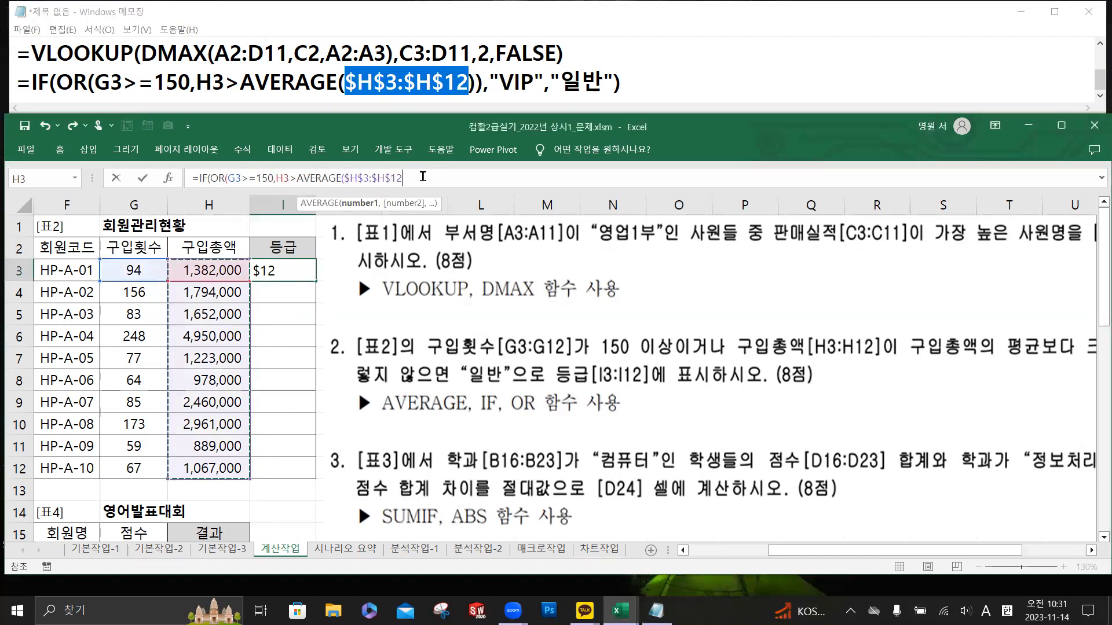
{"action": "type", "text": ")"}
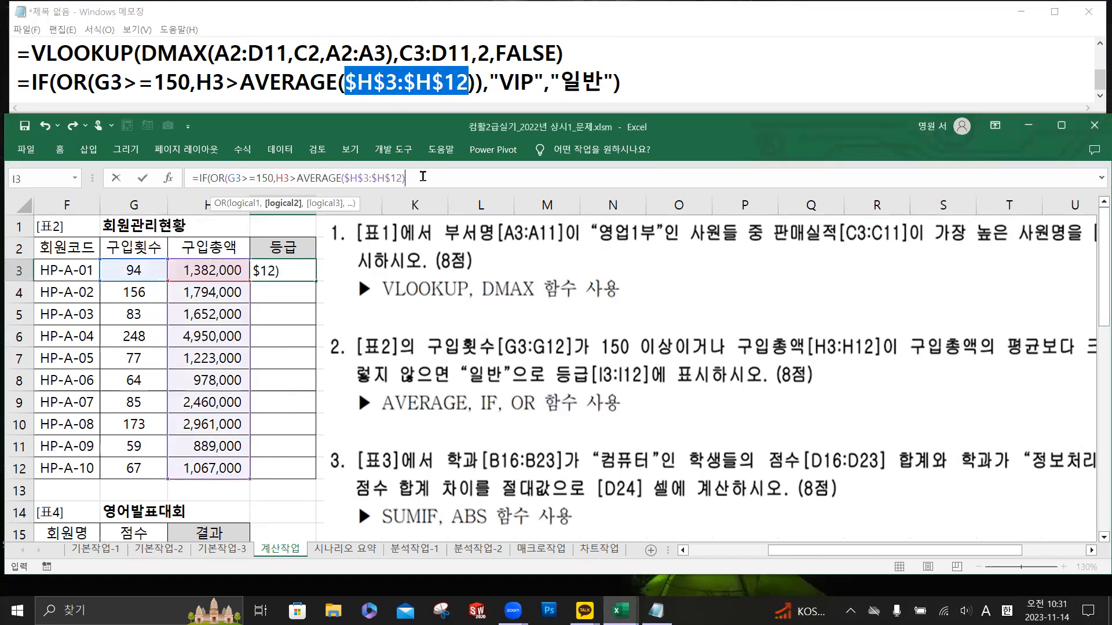
{"action": "left_click", "coordinate": [470, 82]}
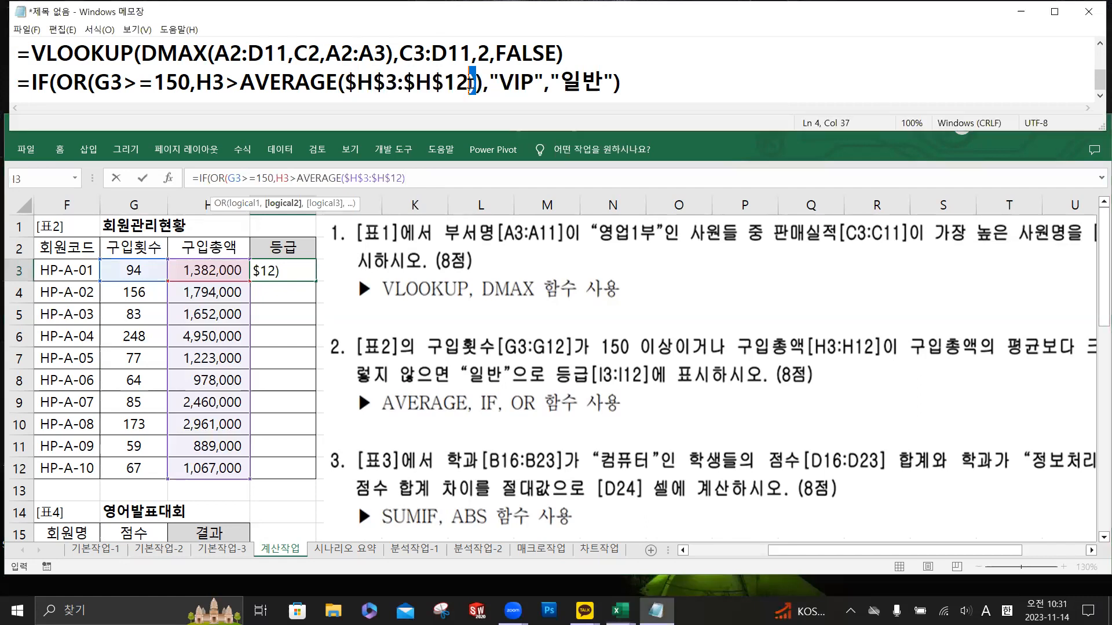
{"action": "left_click", "coordinate": [422, 179]}
{"action": "type", "text": ")"}
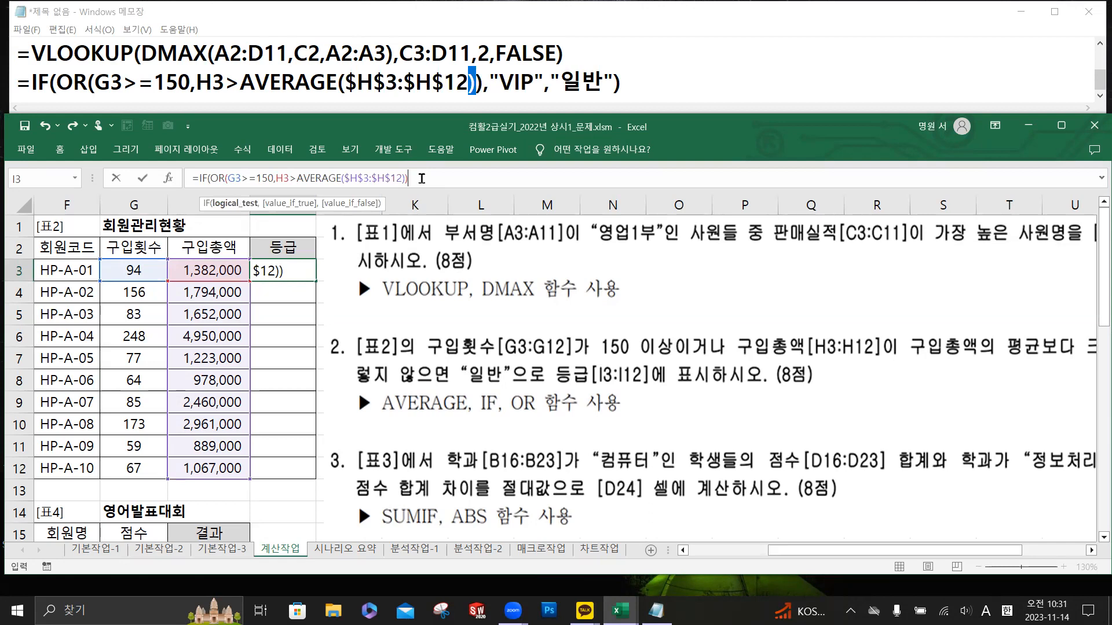
- Complete I3's formula with "VIP" as the true result and "일반" as the false result, and fill it down to I12
{"action": "key", "text": "super+plus"}
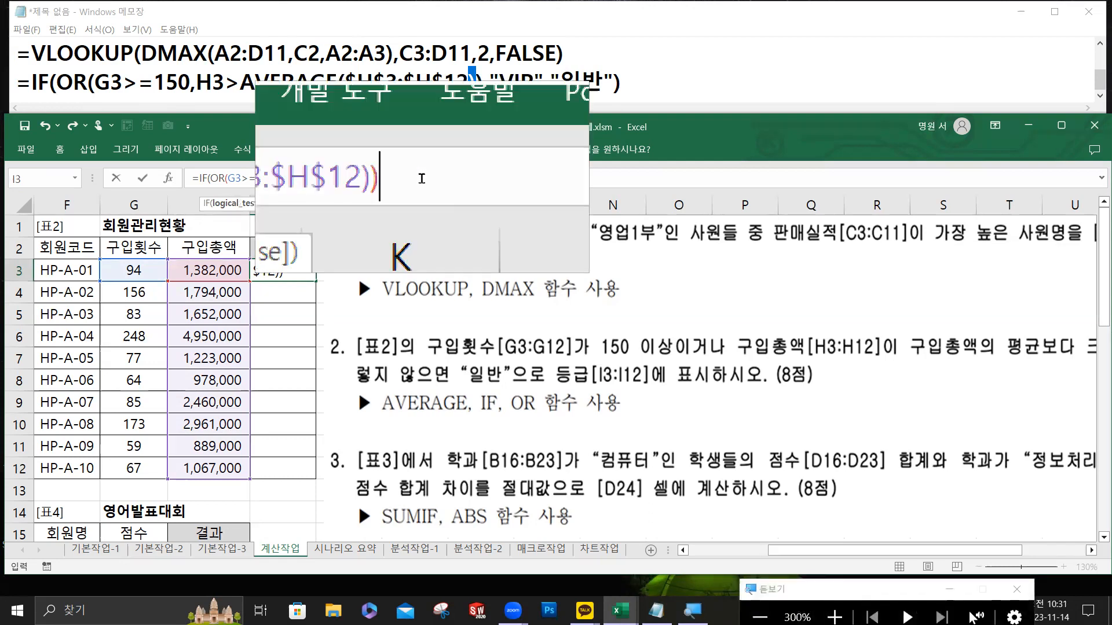
{"action": "type", "text": ","}
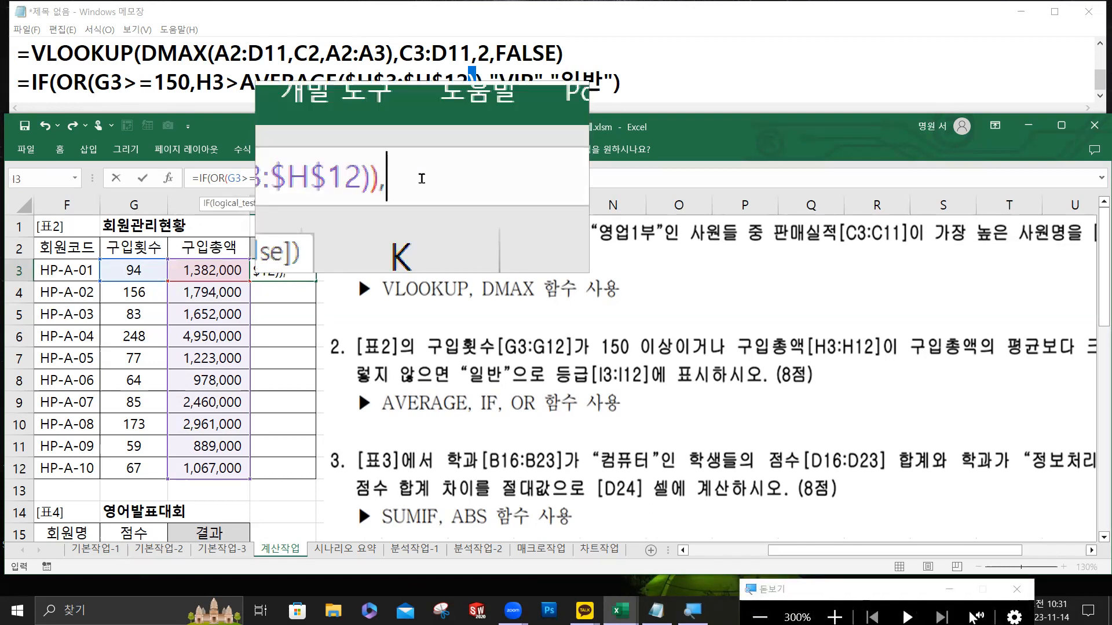
{"action": "type", "text": "\"VIP\","}
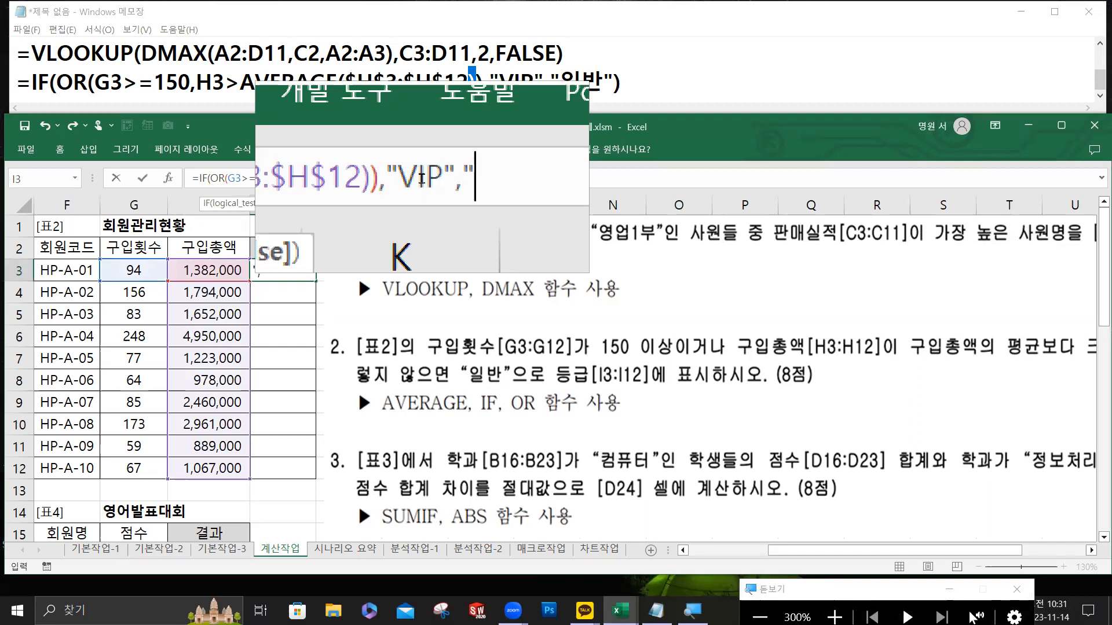
{"action": "type", "text": "\"일반"}
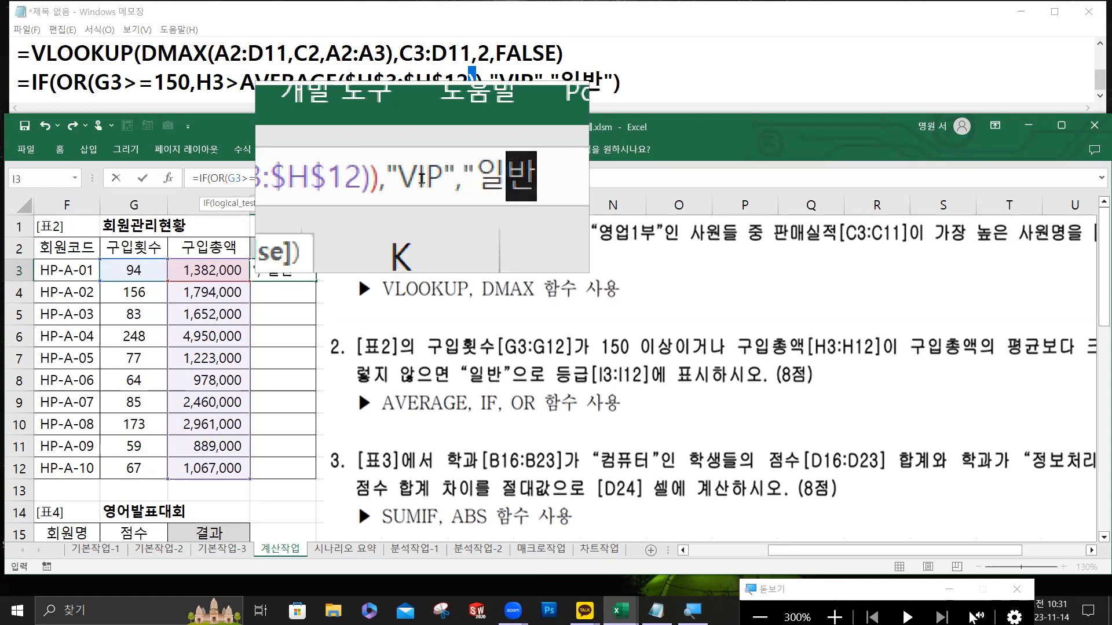
{"action": "type", "text": "\")"}
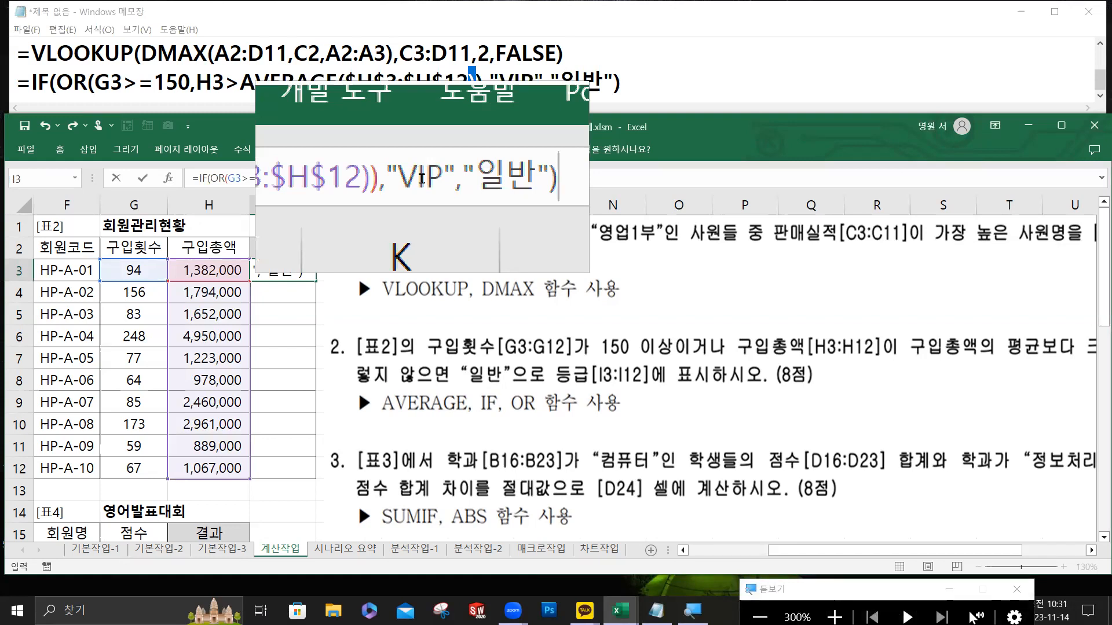
{"action": "key", "text": "super+Escape"}
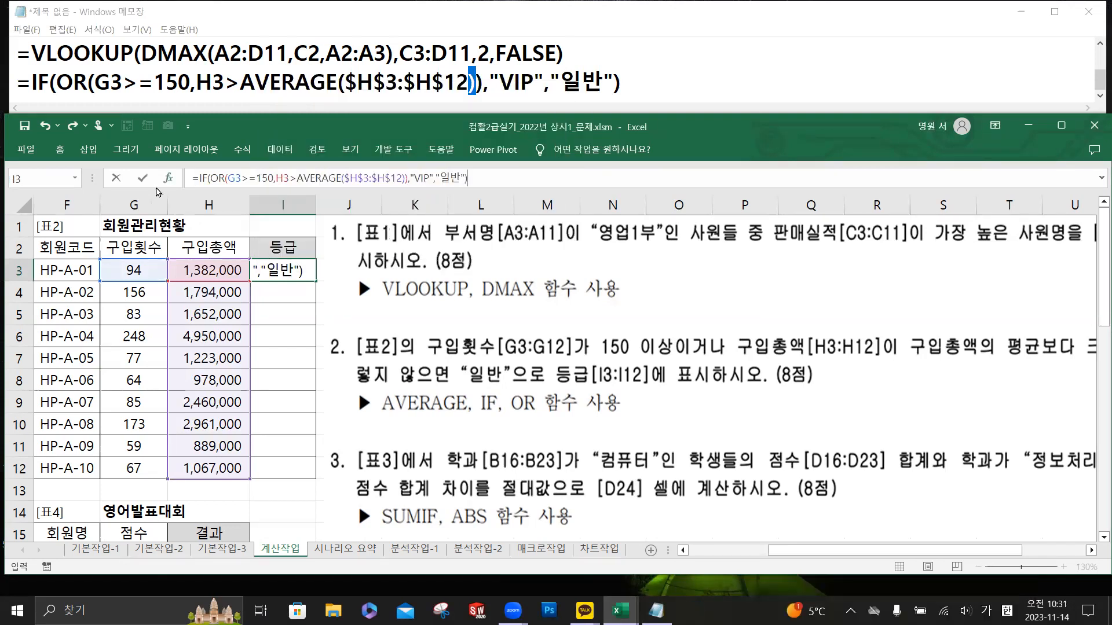
{"action": "left_click", "coordinate": [143, 182]}
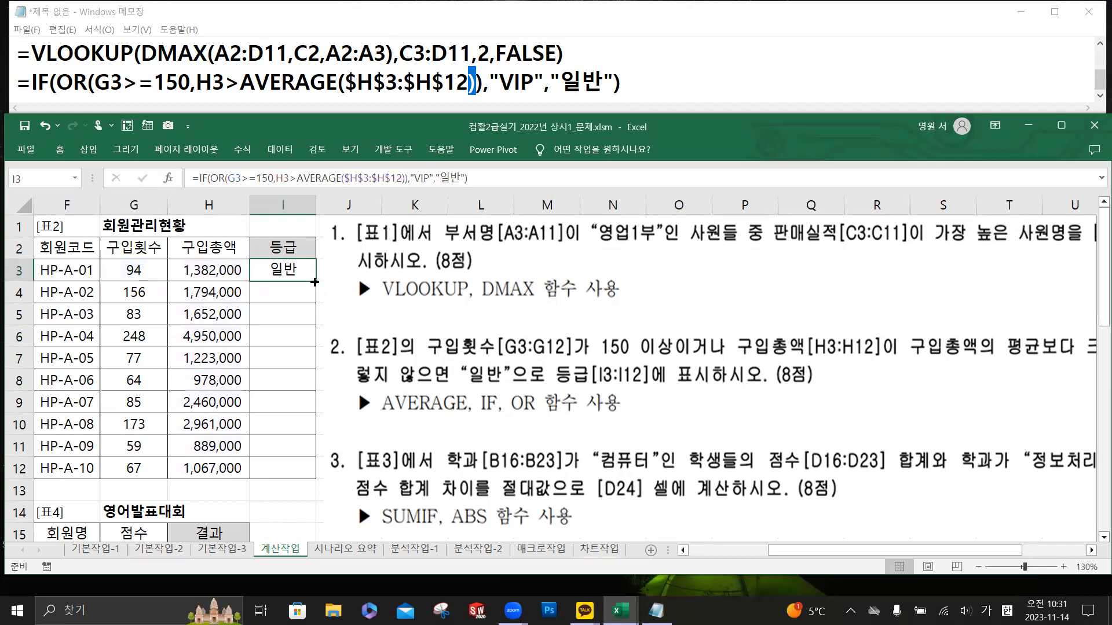
{"action": "double_click", "coordinate": [315, 282]}
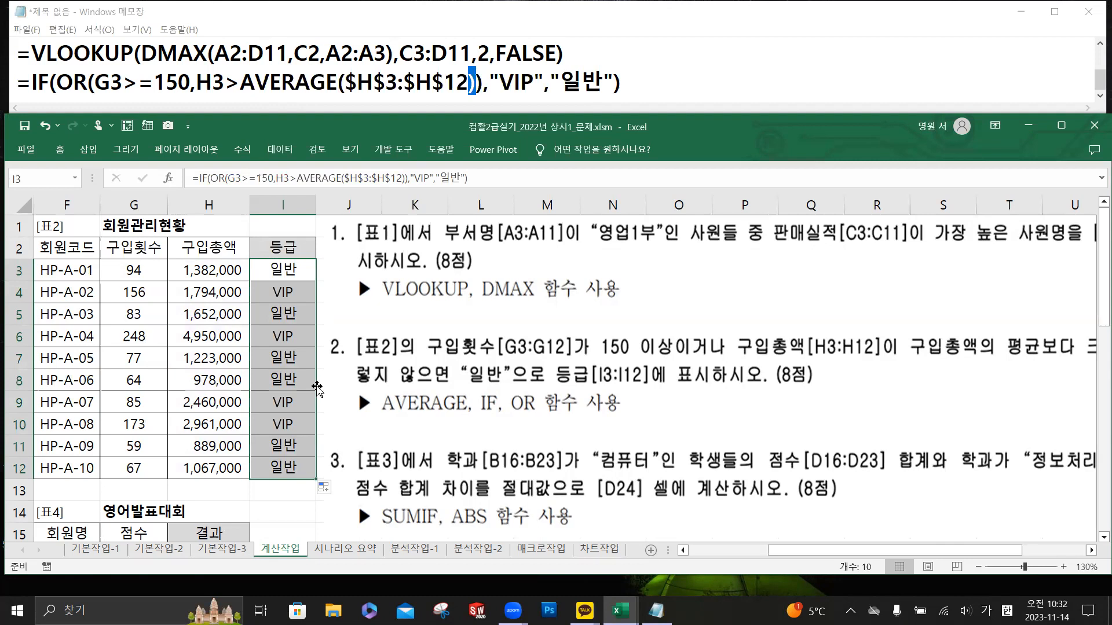
- Move the question picture so question 3 sits beside 표3 without covering columns A to E
{"action": "scroll", "coordinate": [317, 388], "scroll_direction": "down", "scroll_amount": 5}
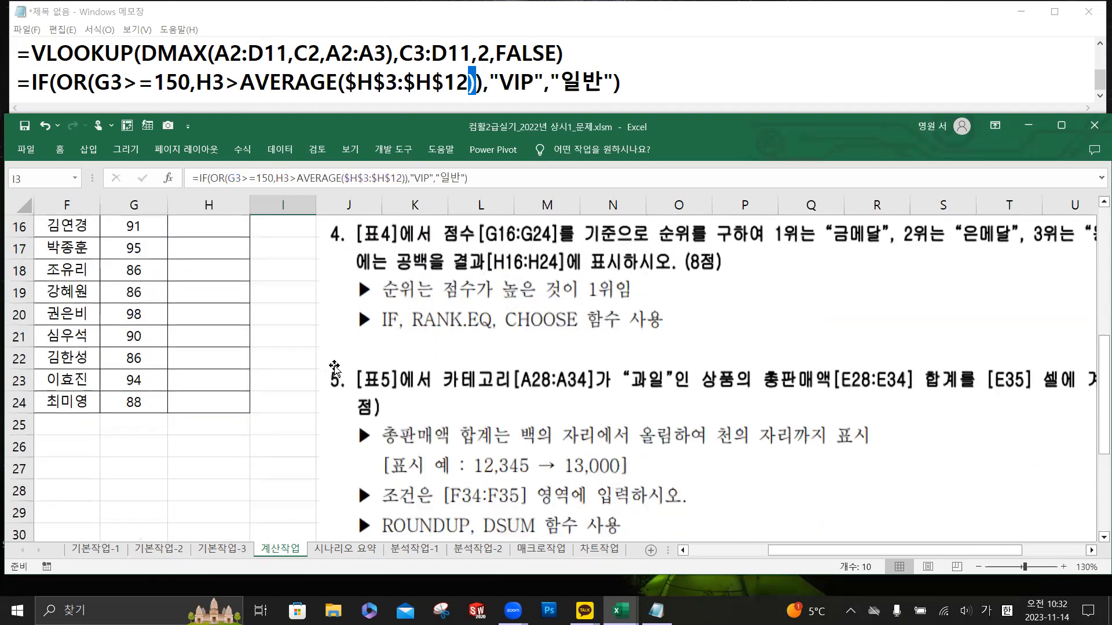
{"action": "left_click_drag", "start_coordinate": [219, 444], "coordinate": [4, 454]}
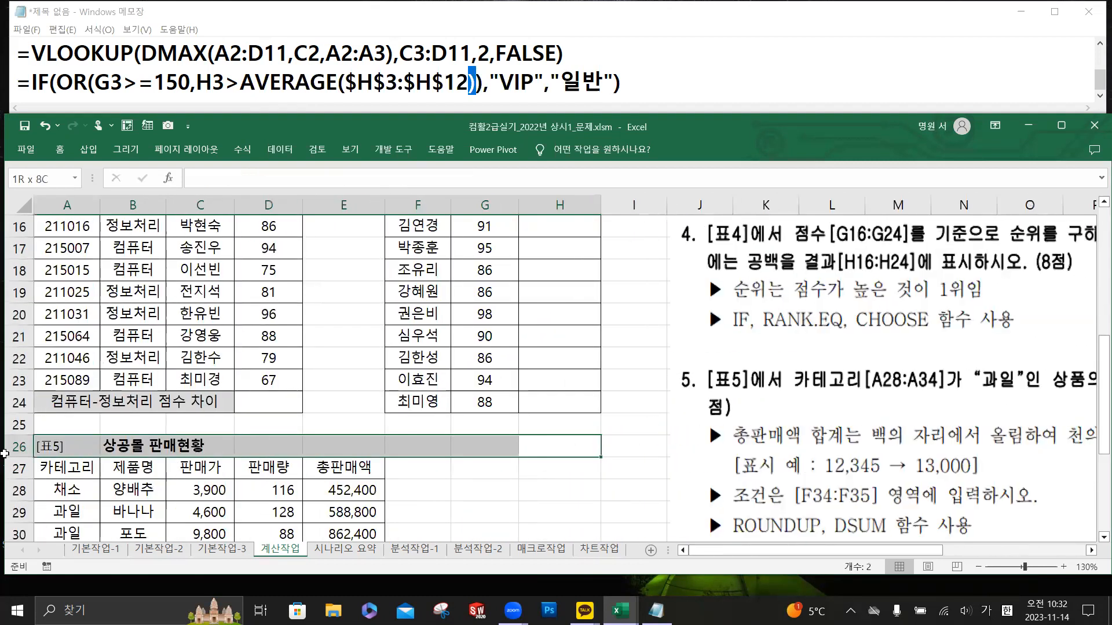
{"action": "scroll", "coordinate": [207, 391], "scroll_direction": "up", "scroll_amount": 1}
{"action": "mouse_move", "coordinate": [815, 395]}
{"action": "left_mouse_down"}
{"action": "mouse_move", "coordinate": [537, 356]}
{"action": "mouse_move", "coordinate": [534, 480]}
{"action": "left_mouse_up"}
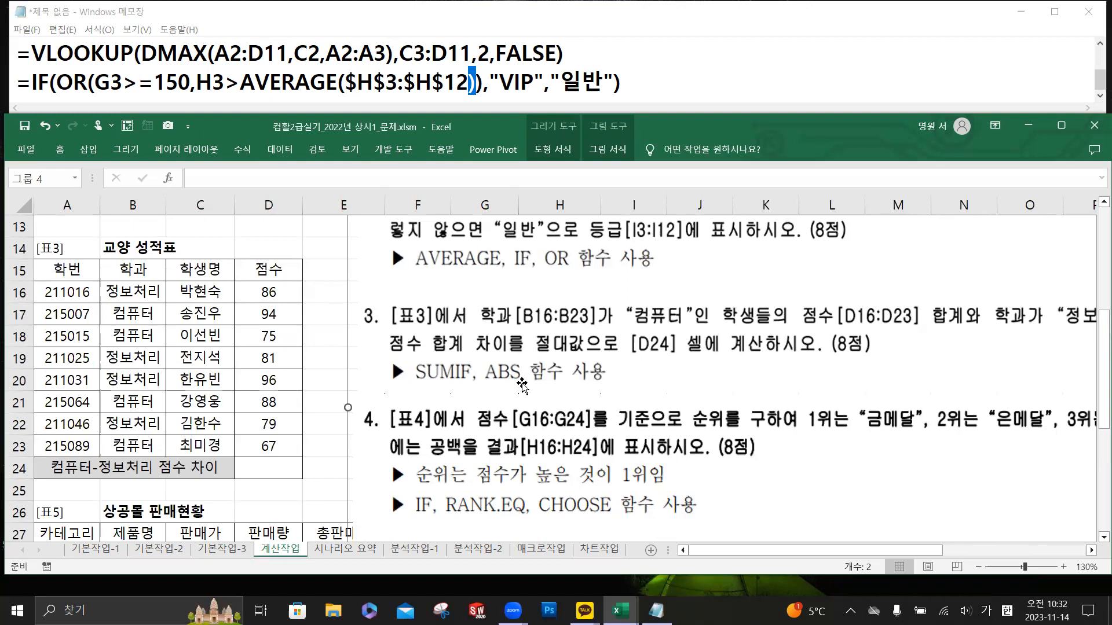
{"action": "left_click_drag", "start_coordinate": [603, 372], "coordinate": [661, 359]}
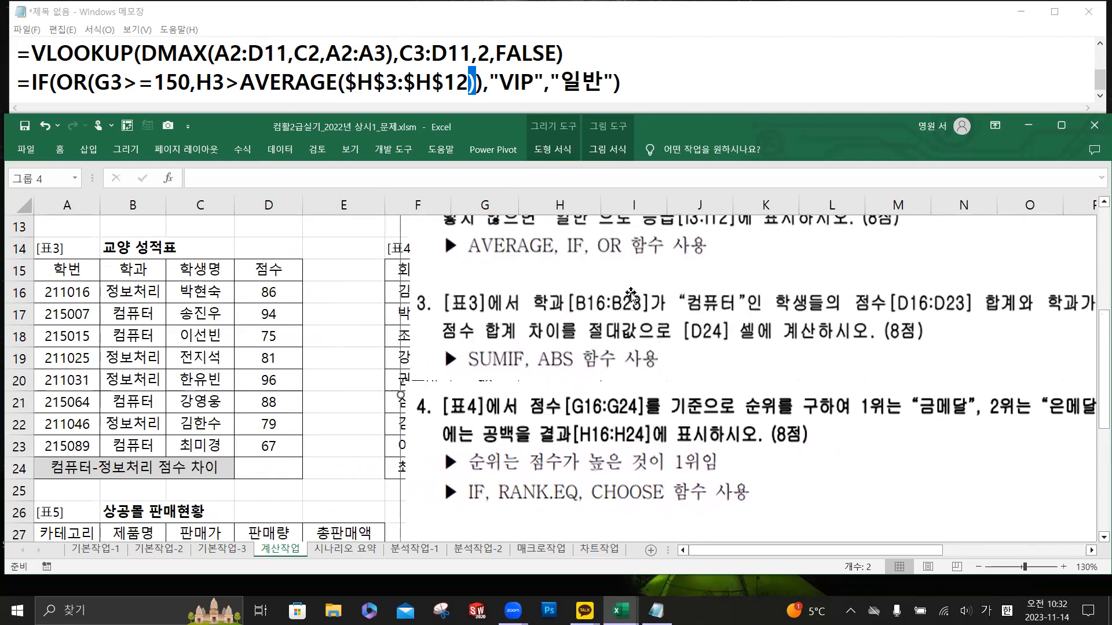
- Switch to Notepad and start a new draft formula line below the IF formula with =ABS(SUMIF(
{"action": "left_click", "coordinate": [669, 78]}
{"action": "key", "text": "Return"}
{"action": "type", "text": "=ABS"}
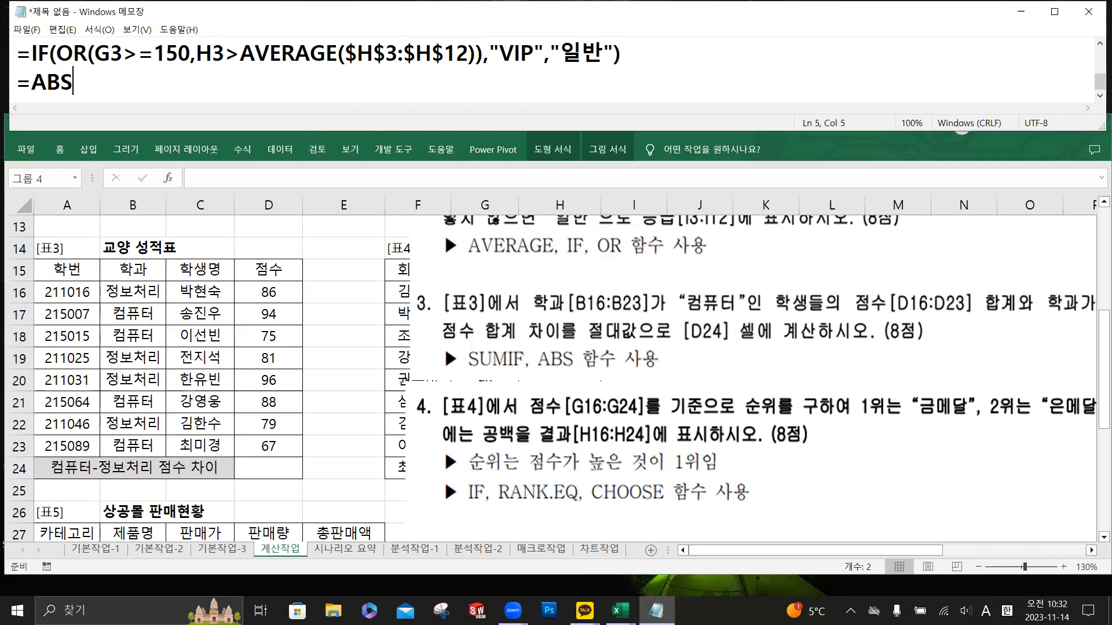
{"action": "type", "text": "(Su"}
{"action": "key", "text": "BackSpace"}
{"action": "type", "text": "UMIF"}
{"action": "key", "text": "BackSpace"}
{"action": "key", "text": "BackSpace"}
{"action": "type", "text": "IF("}
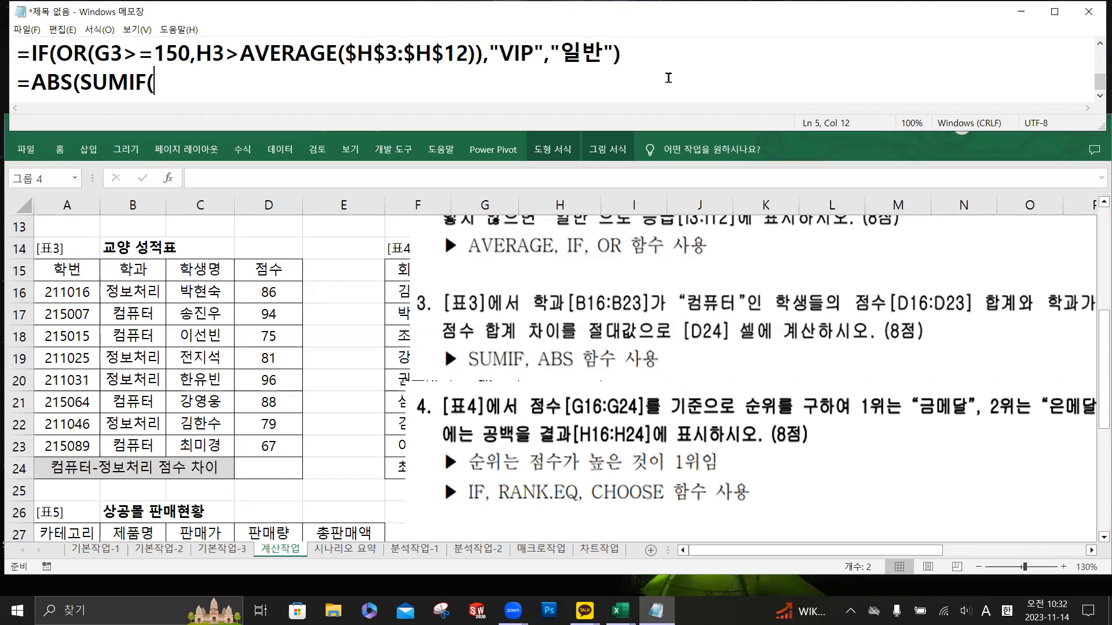
- Highlight B16:B23 on the sheet and add B16:B23,"컴퓨터", to the draft as the first SUMIF's range and criterion
{"action": "left_click", "coordinate": [142, 317]}
{"action": "left_click", "coordinate": [142, 299]}
{"action": "left_click_drag", "start_coordinate": [141, 310], "coordinate": [134, 446]}
{"action": "left_click", "coordinate": [199, 81]}
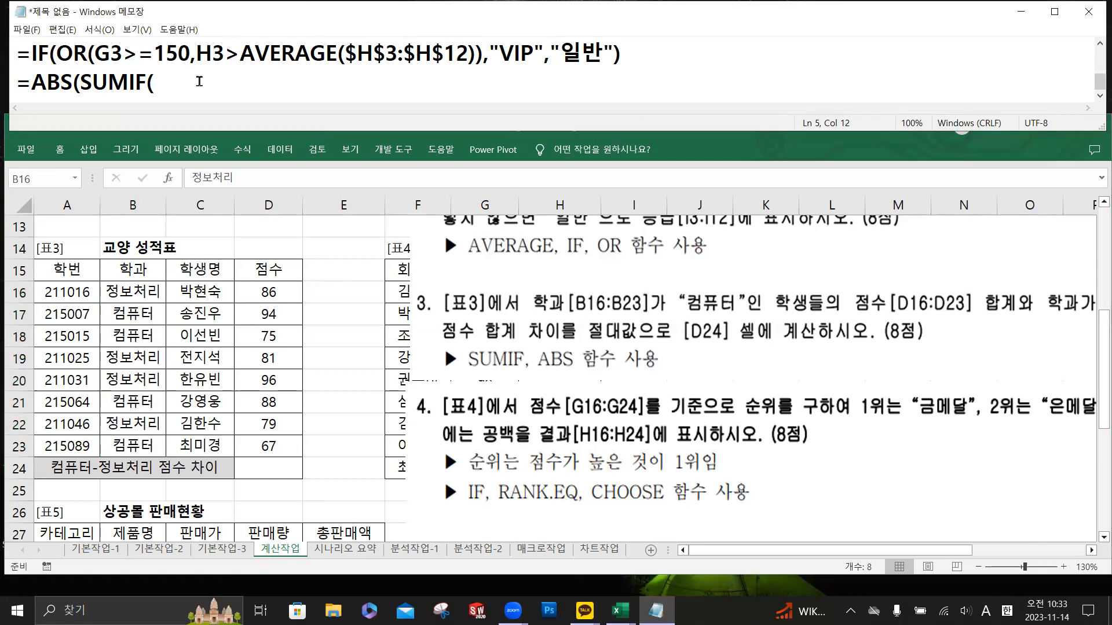
{"action": "type", "text": "B16:B23,\"컴퓨터\","}
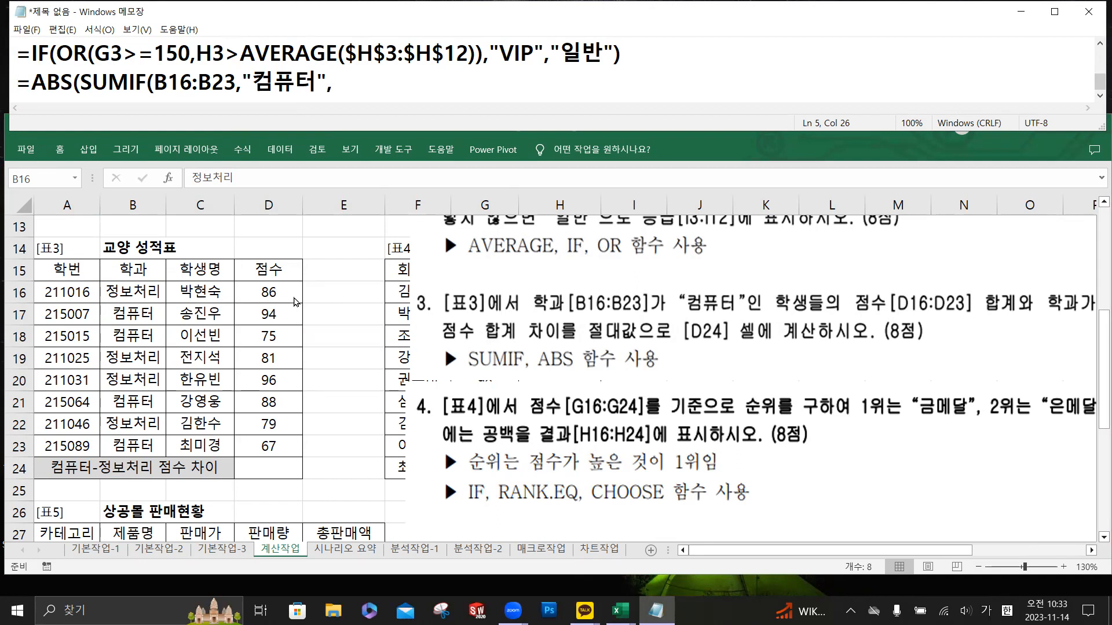
- Finish the draft's first SUMIF with sum range D16:D23 and start subtracting a second one with -SUMIF(
{"action": "type", "text": "ㅇ16"}
{"action": "key", "text": "BackSpace"}
{"action": "key", "text": "BackSpace"}
{"action": "key", "text": "BackSpace"}
{"action": "key", "text": "Hangul"}
{"action": "type", "text": "D16:D"}
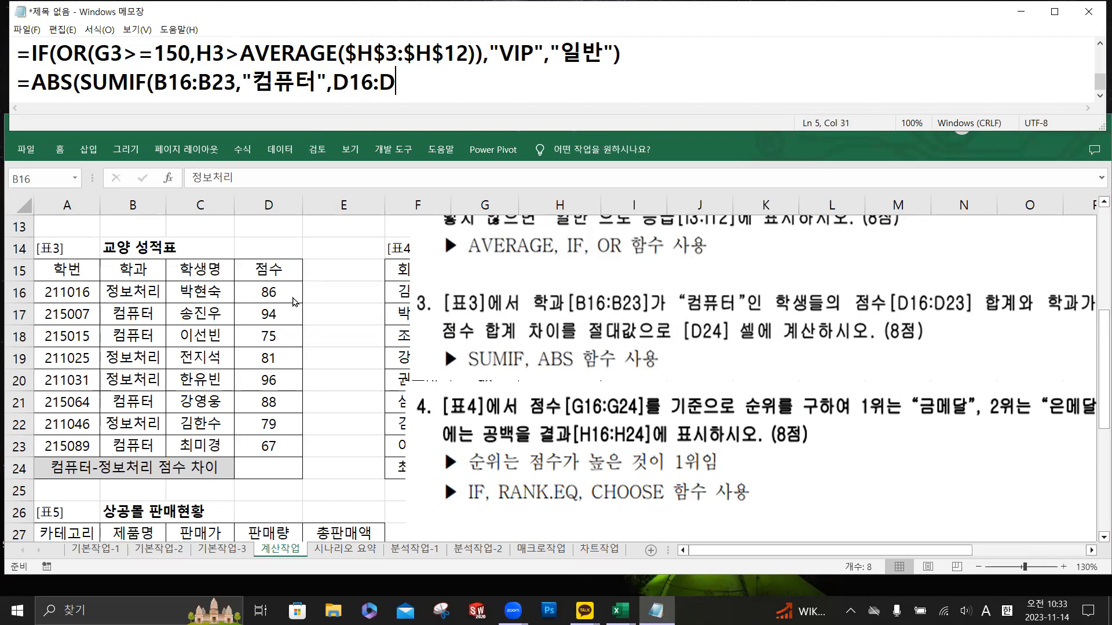
{"action": "type", "text": "23)-SUMIF("}
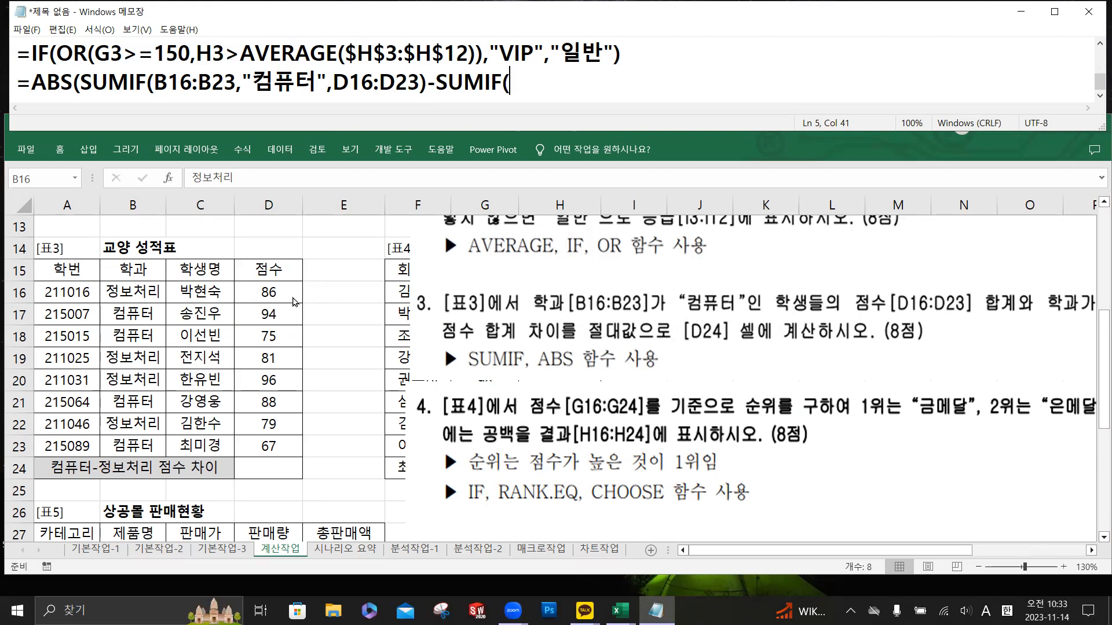
- Add B16:B23 as the range and "정보처리" as the criterion of the draft's second SUMIF
{"action": "type", "text": "B16:b"}
{"action": "key", "text": "BackSpace"}
{"action": "type", "text": "B23"}
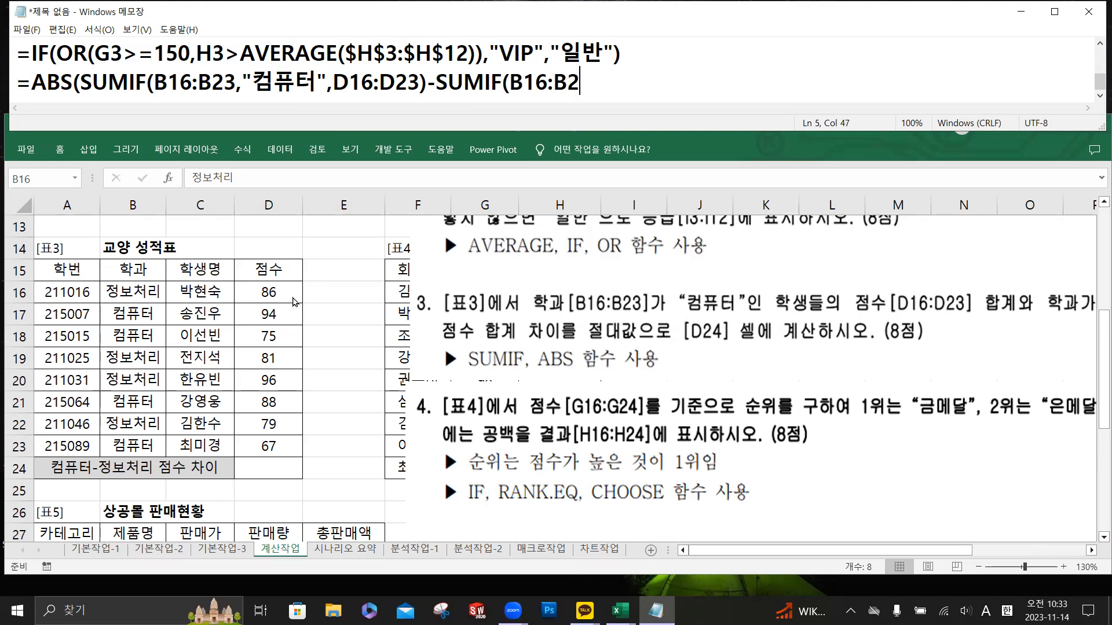
{"action": "type", "text": ",\""}
{"action": "key", "text": "Hangul"}
{"action": "type", "text": "정ㅂ"}
{"action": "type", "text": "보처리"}
{"action": "type", "text": "\","}
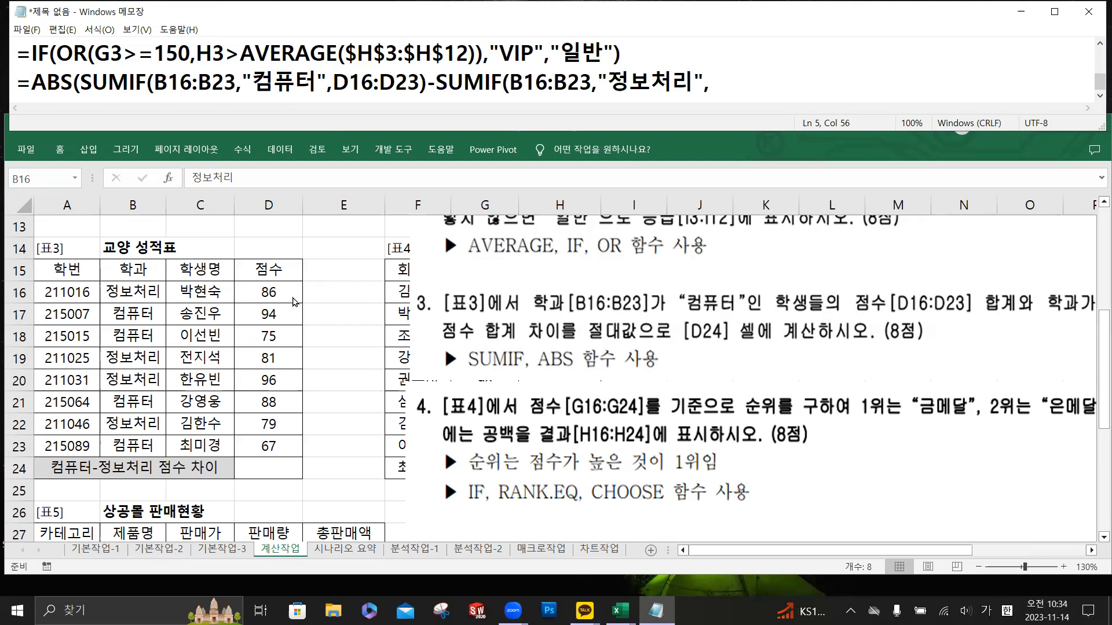
- Add D16:D23 as the second SUMIF's sum range in the draft and close the SUMIF and ABS parentheses
{"action": "type", "text": "ㅇ16:ㅇ23"}
{"action": "key", "text": "BackSpace"}
{"action": "key", "text": "BackSpace"}
{"action": "key", "text": "BackSpace"}
{"action": "key", "text": "BackSpace"}
{"action": "key", "text": "BackSpace"}
{"action": "key", "text": "BackSpace"}
{"action": "key", "text": "BackSpace"}
{"action": "key", "text": "Hangul"}
{"action": "type", "text": "D16:D23"}
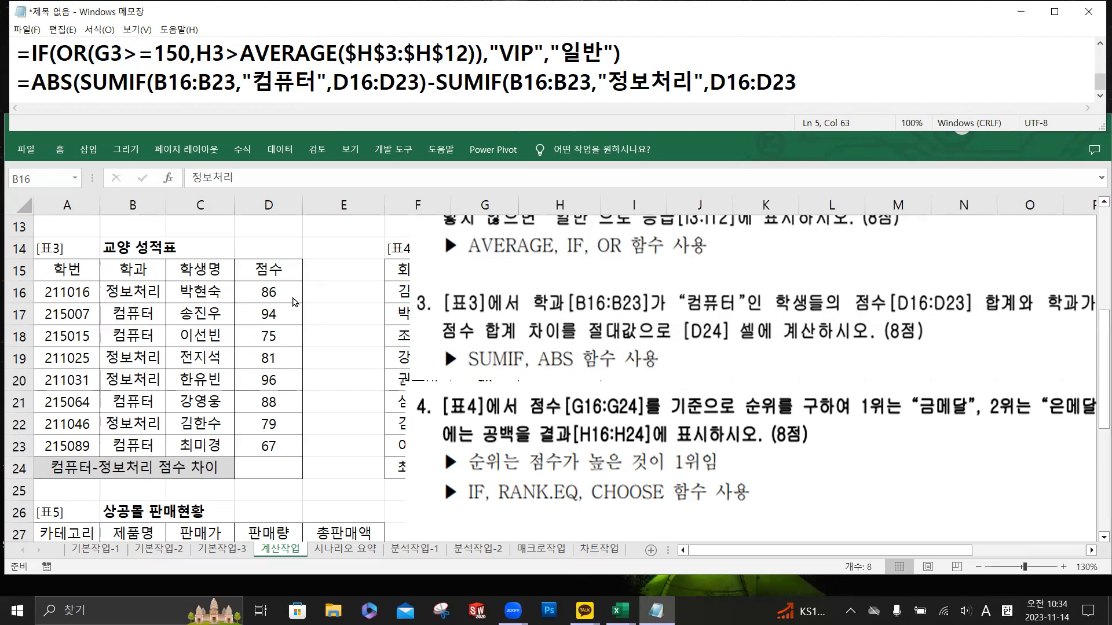
{"action": "type", "text": "))"}
- Switch to Excel and start D24's formula with =ABS(SUMIF(
{"action": "left_click", "coordinate": [272, 465]}
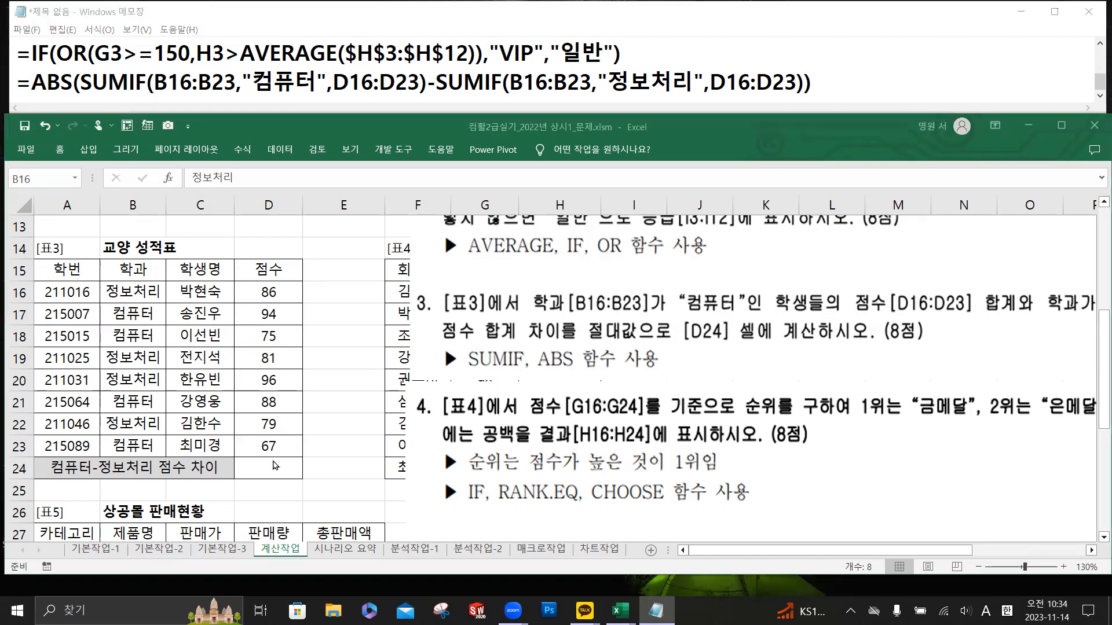
{"action": "left_click", "coordinate": [268, 179]}
{"action": "type", "text": "="}
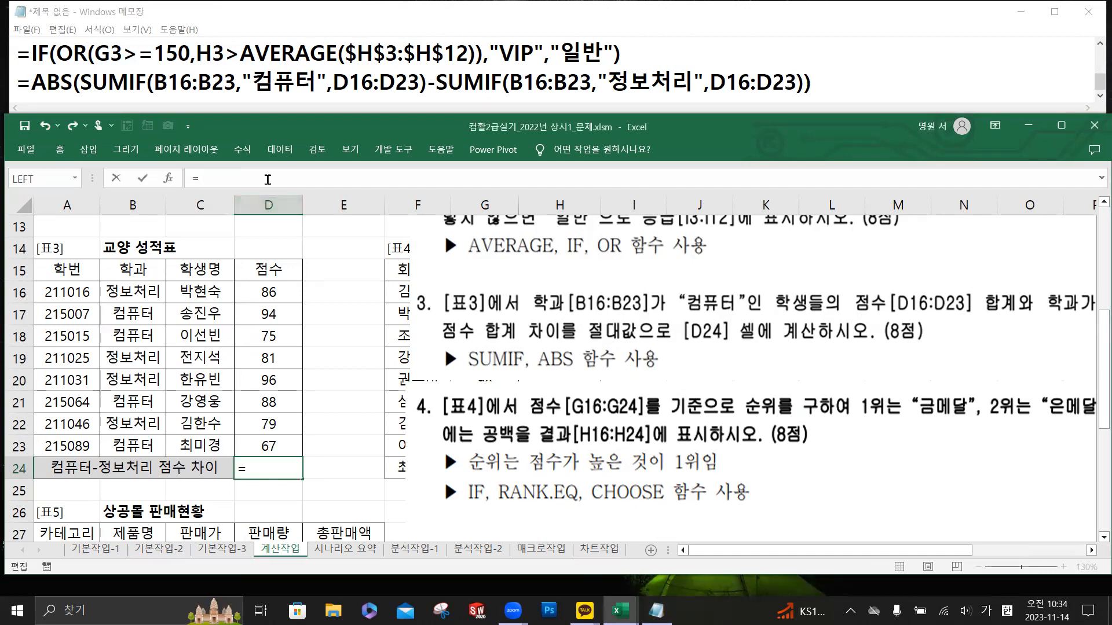
{"action": "key", "text": "Hangul"}
{"action": "type", "text": "abs"}
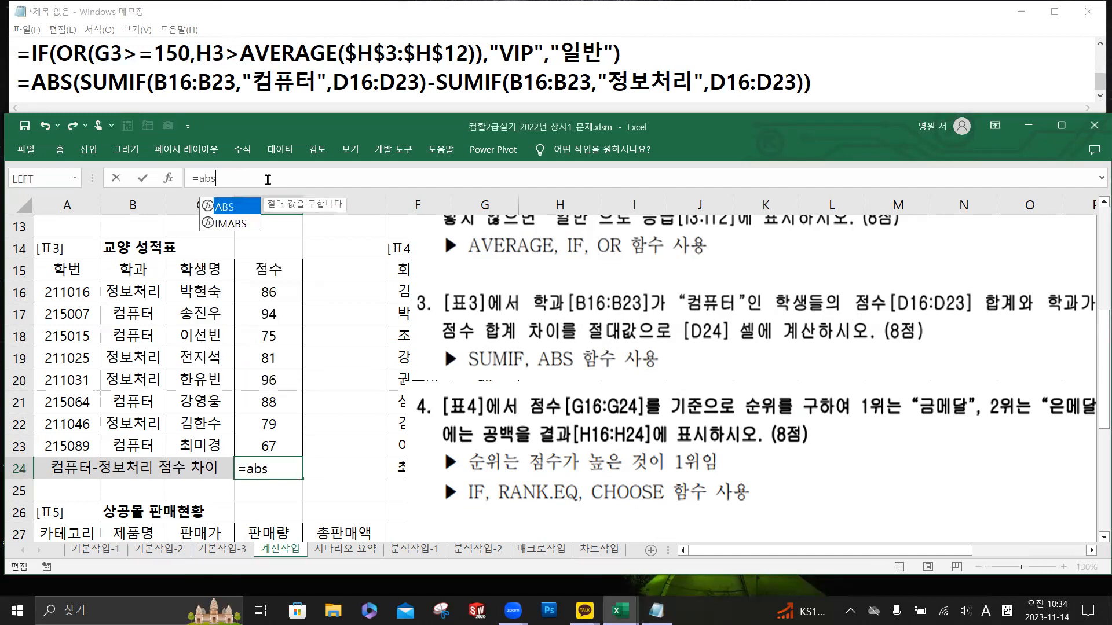
{"action": "double_click", "coordinate": [246, 211]}
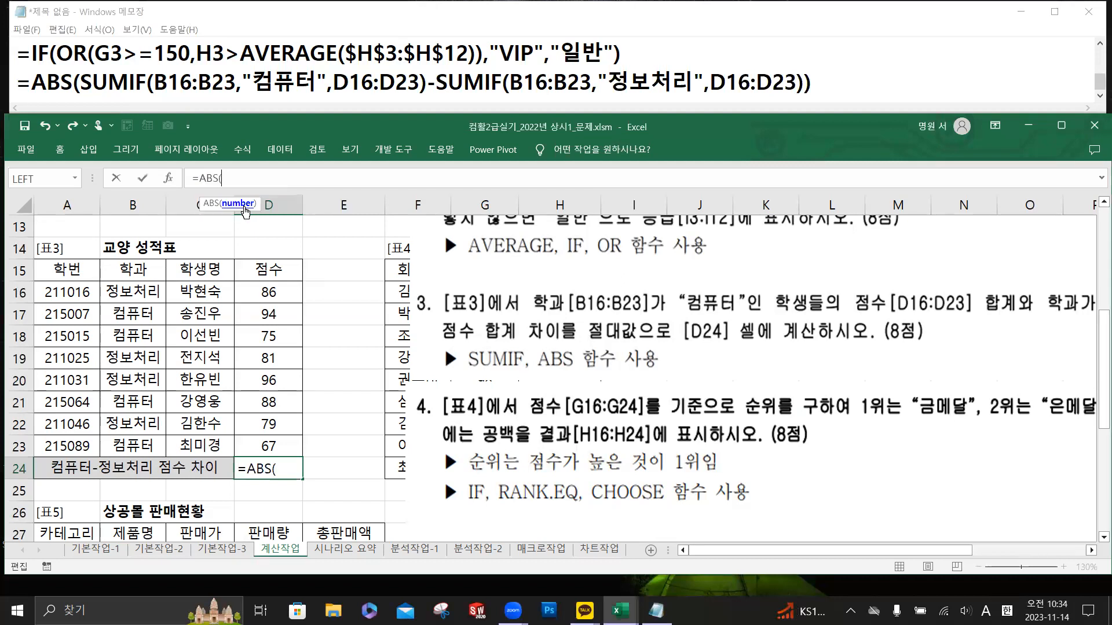
{"action": "type", "text": "S"}
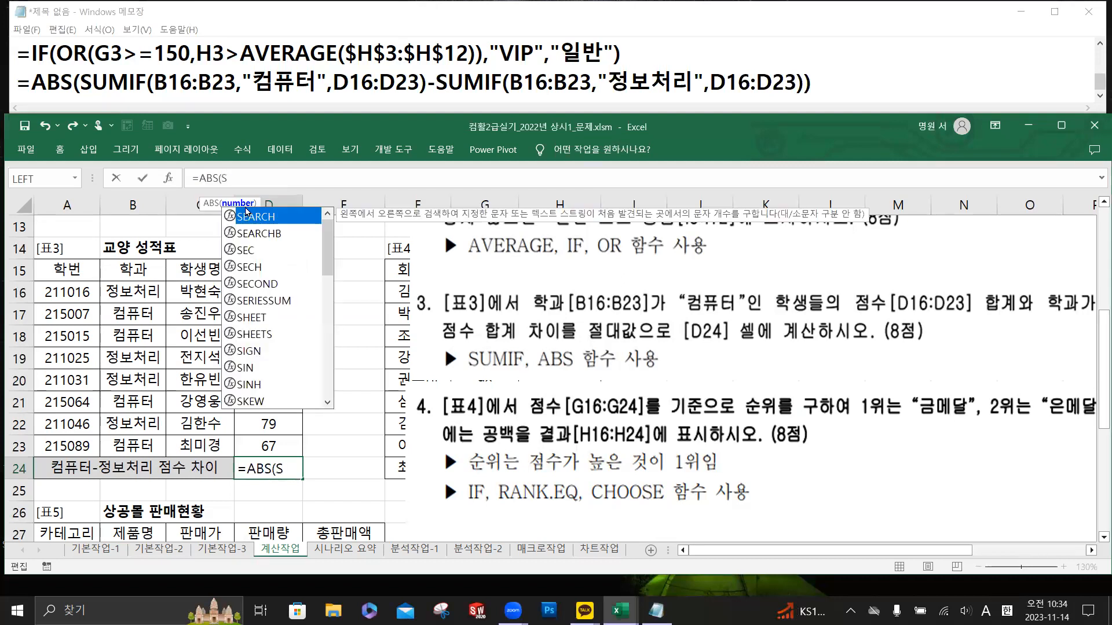
{"action": "type", "text": "umif"}
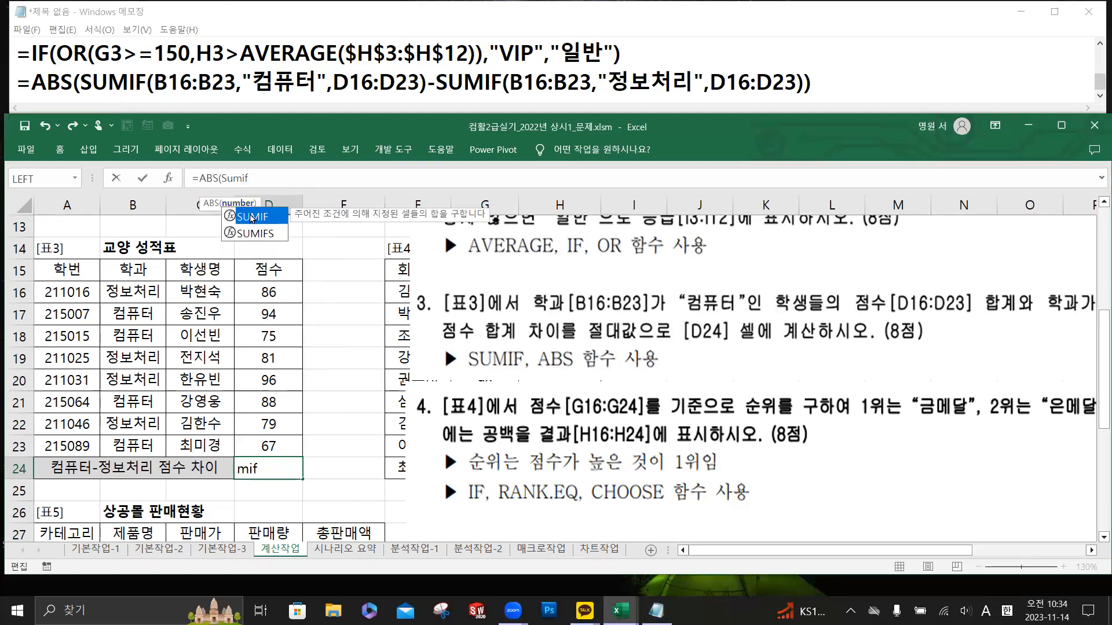
{"action": "double_click", "coordinate": [267, 219]}
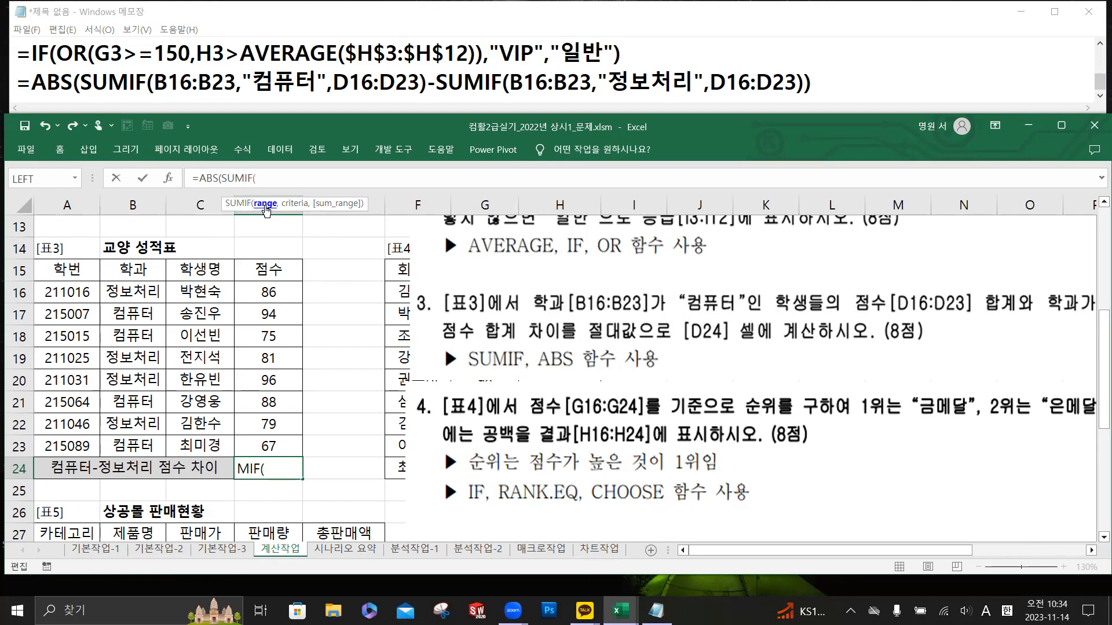
{"action": "key", "text": "super+plus"}
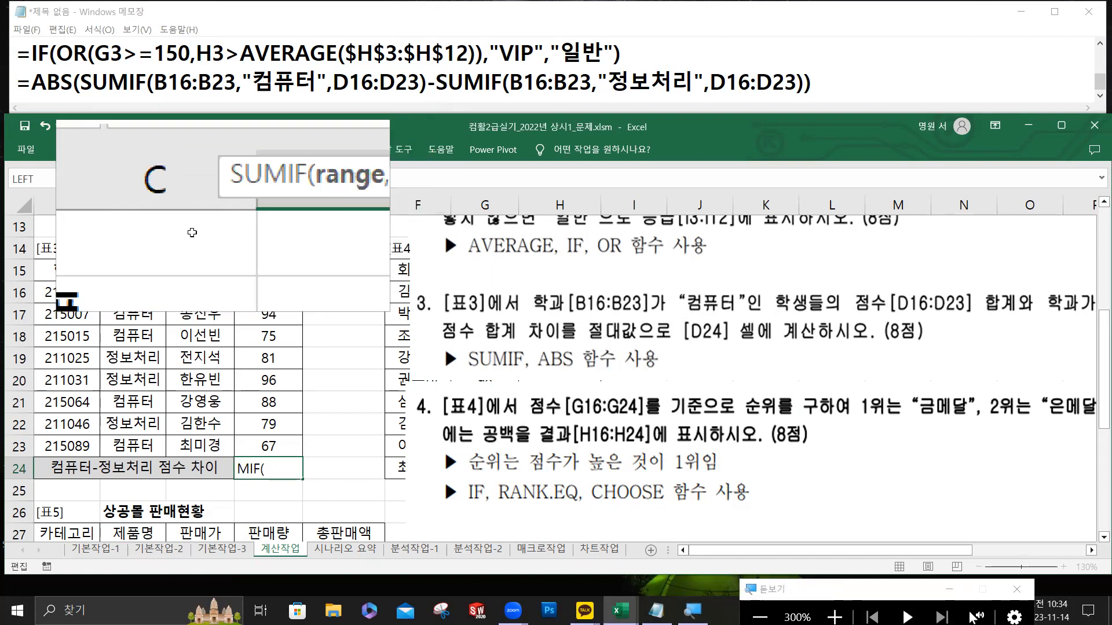
- Add B16:B23 as the range and "컴퓨터" as the criterion of the first SUMIF in D24's formula
{"action": "left_click", "coordinate": [132, 294]}
{"action": "left_click_drag", "start_coordinate": [132, 309], "coordinate": [131, 447]}
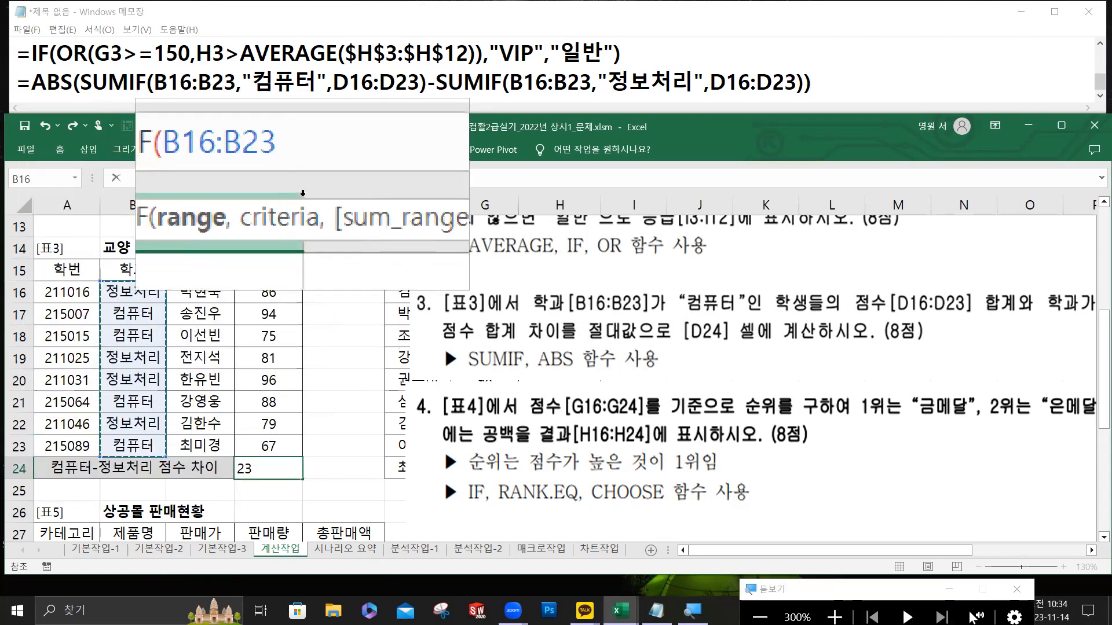
{"action": "type", "text": ",\""}
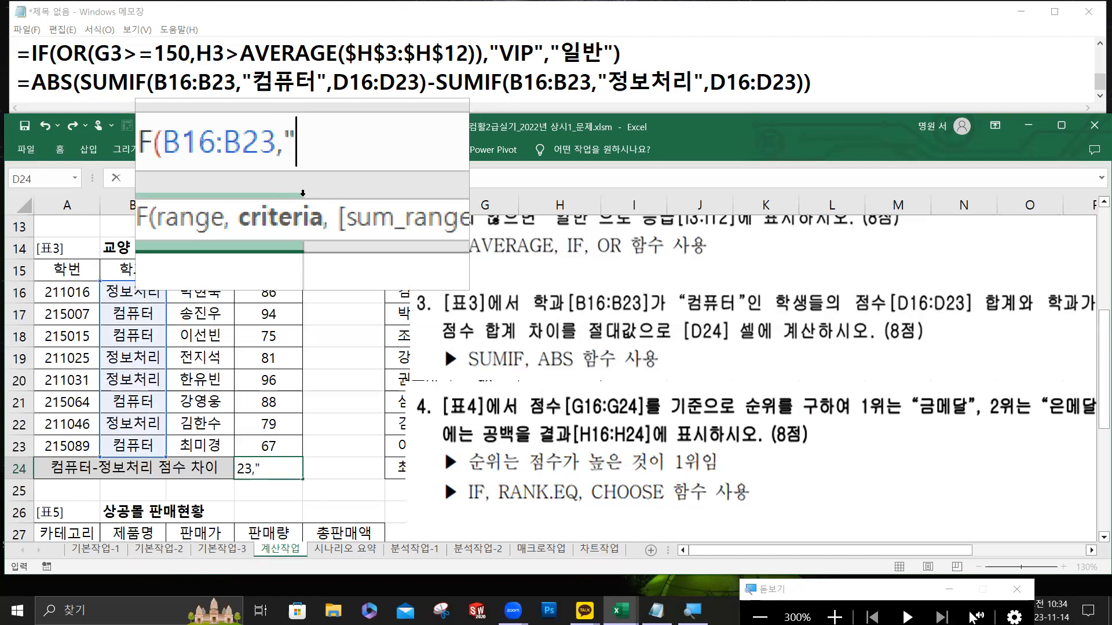
{"action": "type", "text": "z"}
{"action": "key", "text": "BackSpace"}
{"action": "type", "text": "컴퓨터\""}
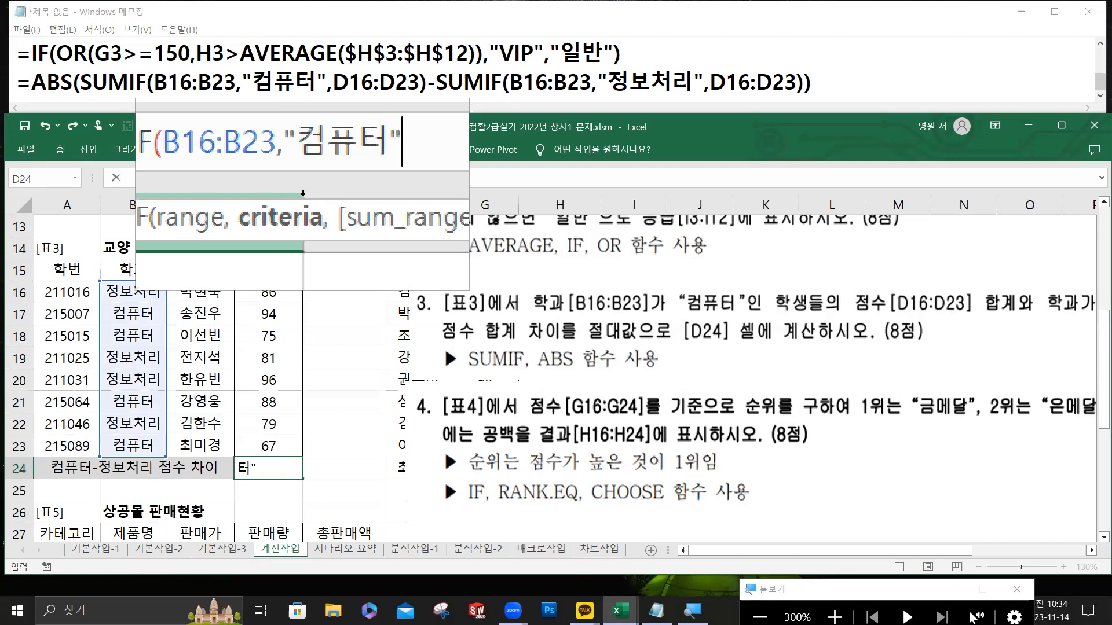
- Finish D24's first SUMIF with sum range D16:D23 and start subtracting a second one with -SUMIF(
{"action": "type", "text": ","}
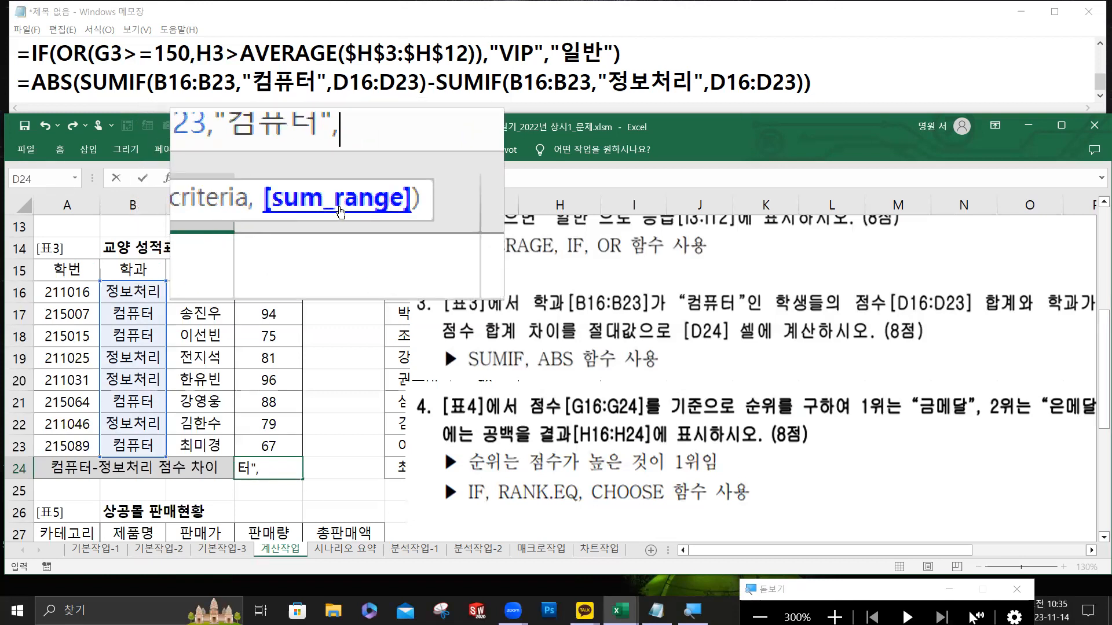
{"action": "left_click_drag", "start_coordinate": [272, 291], "coordinate": [278, 447]}
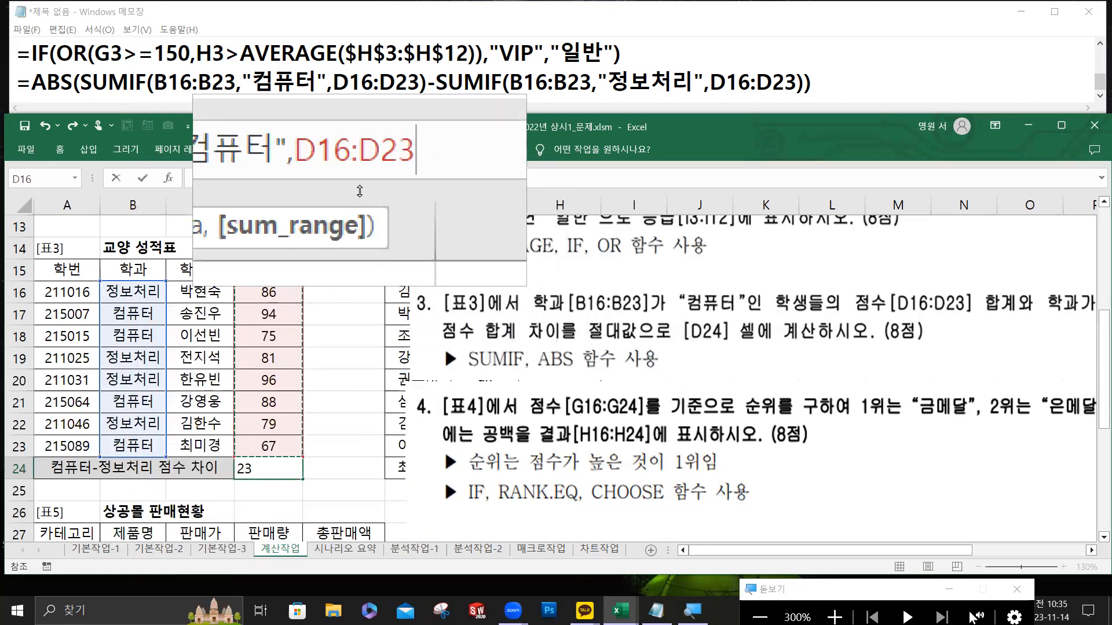
{"action": "type", "text": ")-"}
{"action": "type", "text": "ㄴ"}
{"action": "key", "text": "BackSpace"}
{"action": "key", "text": "Hangul"}
{"action": "type", "text": "su"}
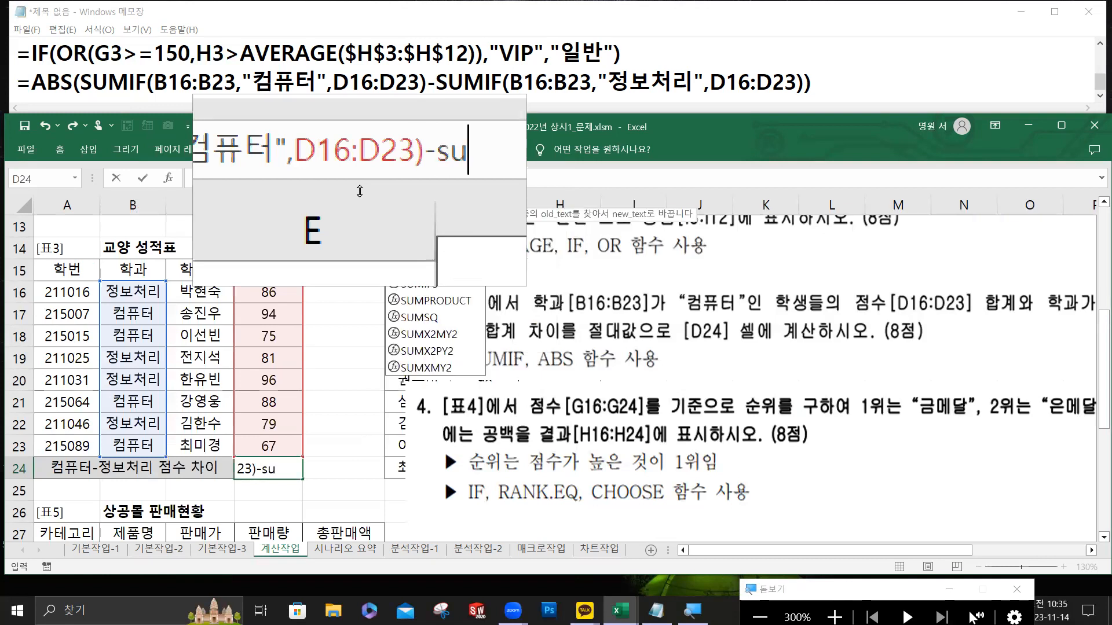
{"action": "type", "text": "mif"}
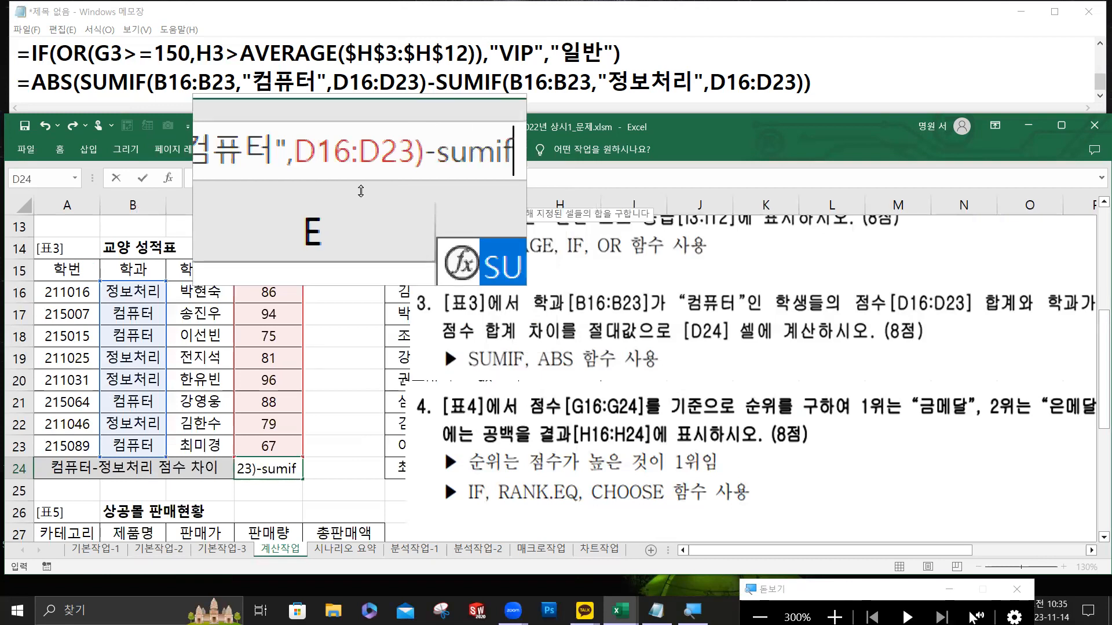
{"action": "type", "text": "("}
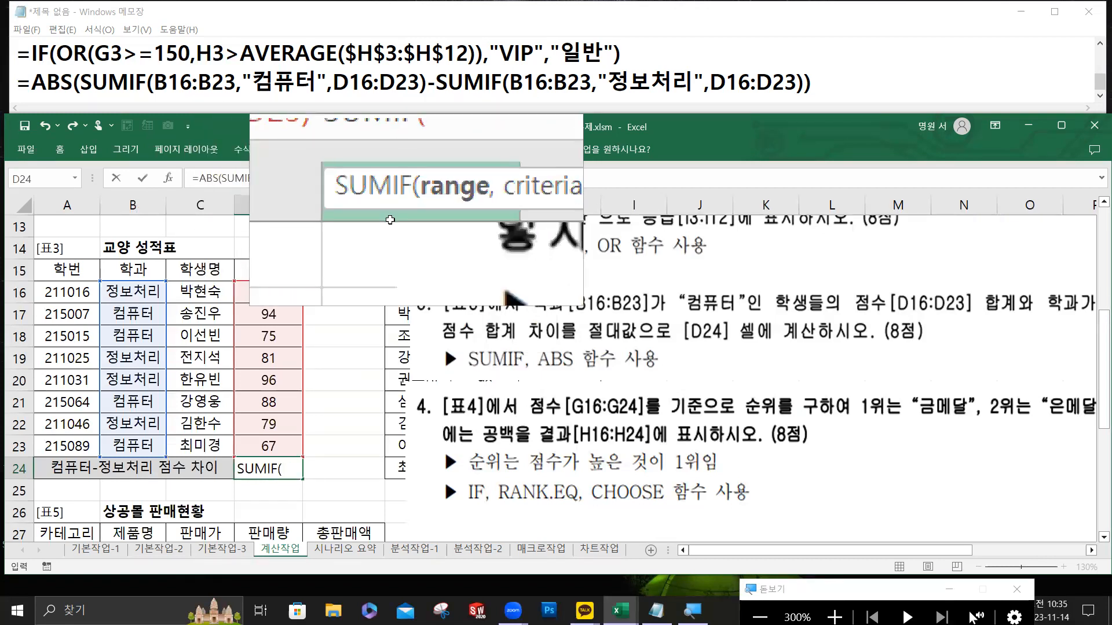
- Add B16:B23 as the range and "정보처리" as the criterion of D24's second SUMIF
{"action": "left_click_drag", "start_coordinate": [134, 289], "coordinate": [133, 445]}
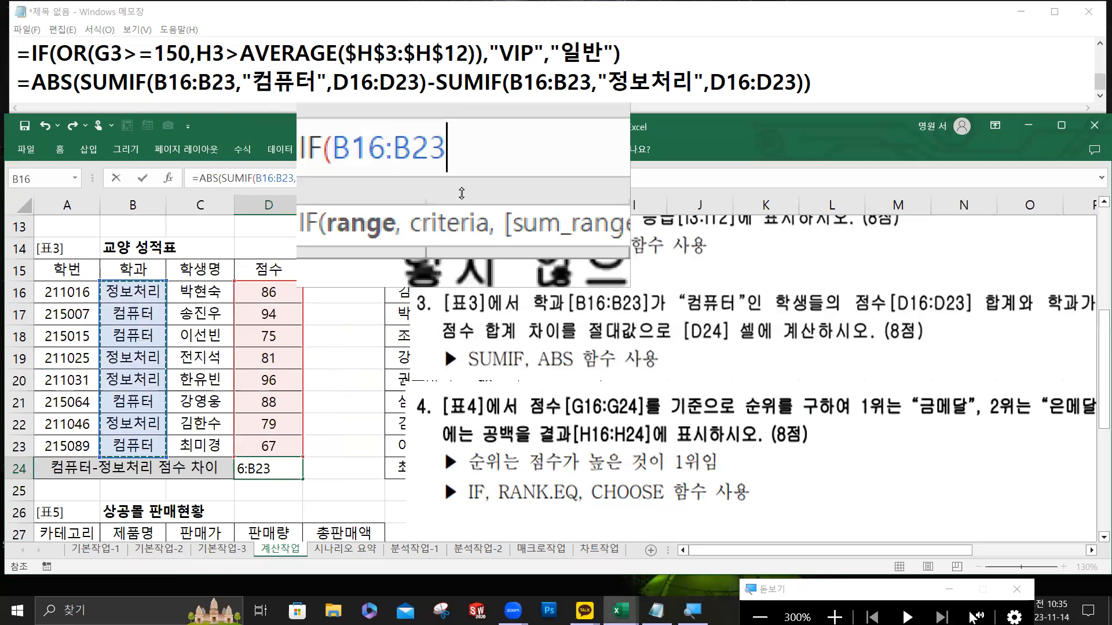
{"action": "type", "text": ",\"wj"}
{"action": "key", "text": "BackSpace"}
{"action": "key", "text": "BackSpace"}
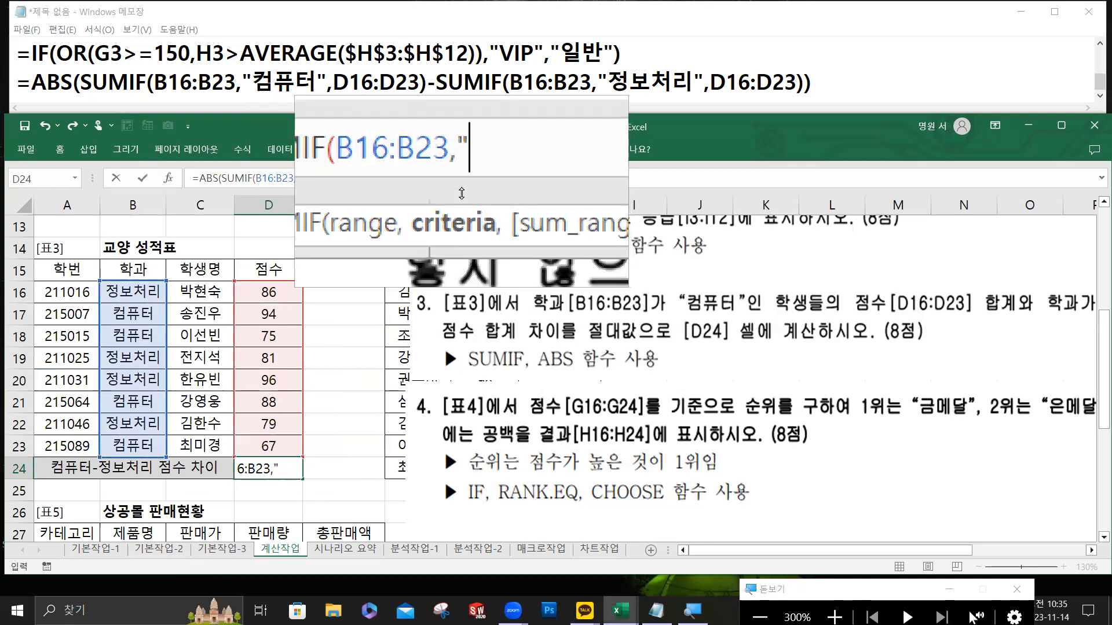
{"action": "type", "text": "정보처리"}
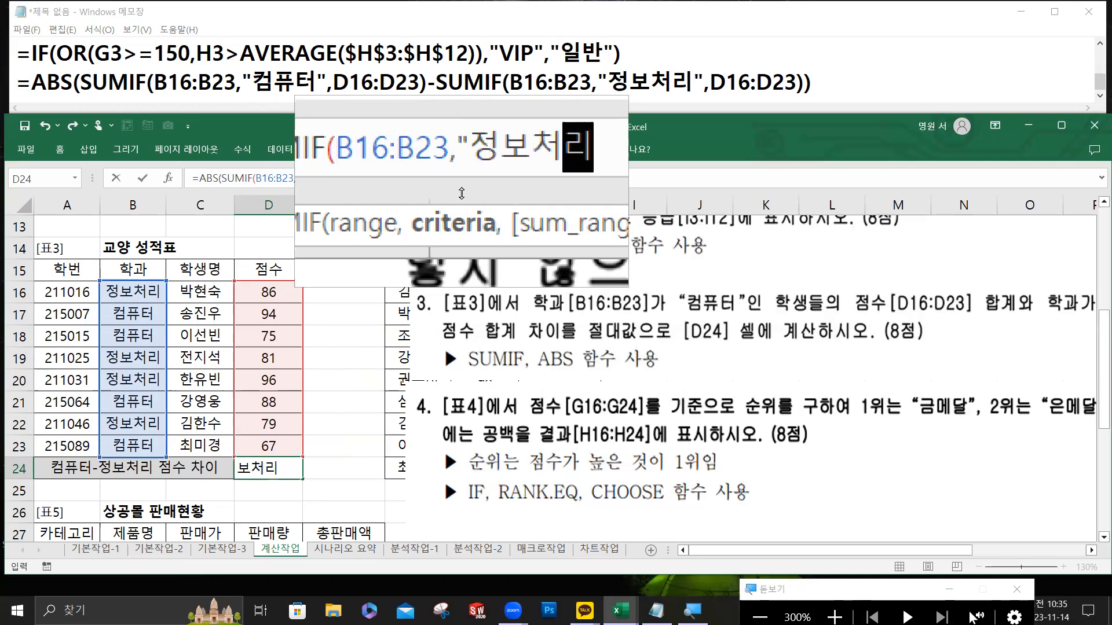
{"action": "type", "text": "\","}
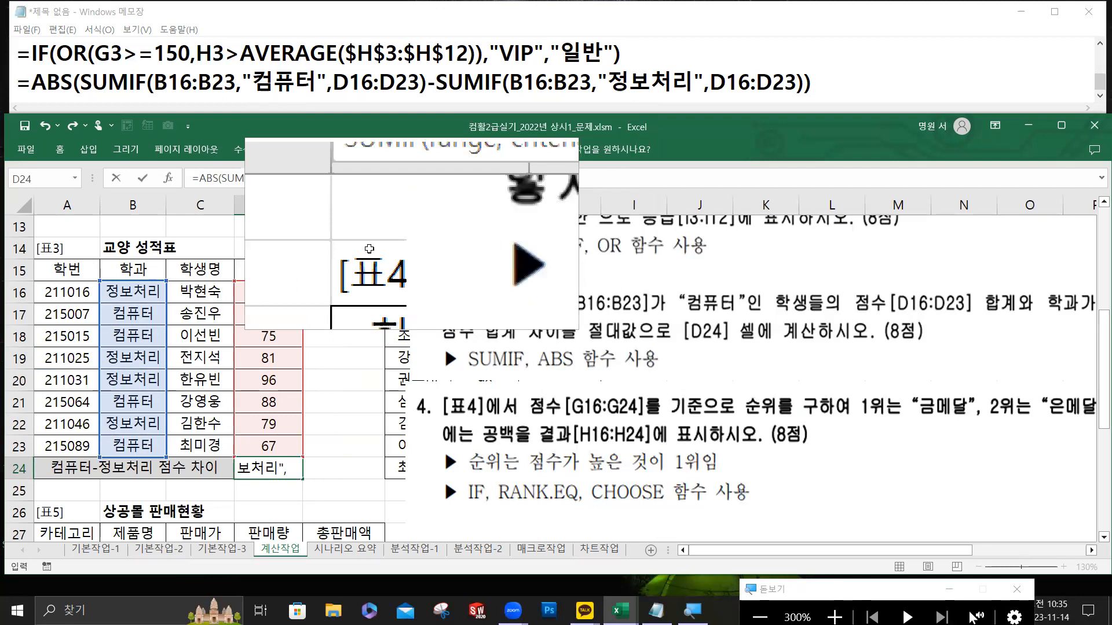
- Add D16:D23 as the second SUMIF's sum range, close both functions' parentheses and enter the formula in D24
{"action": "left_click_drag", "start_coordinate": [280, 288], "coordinate": [240, 440]}
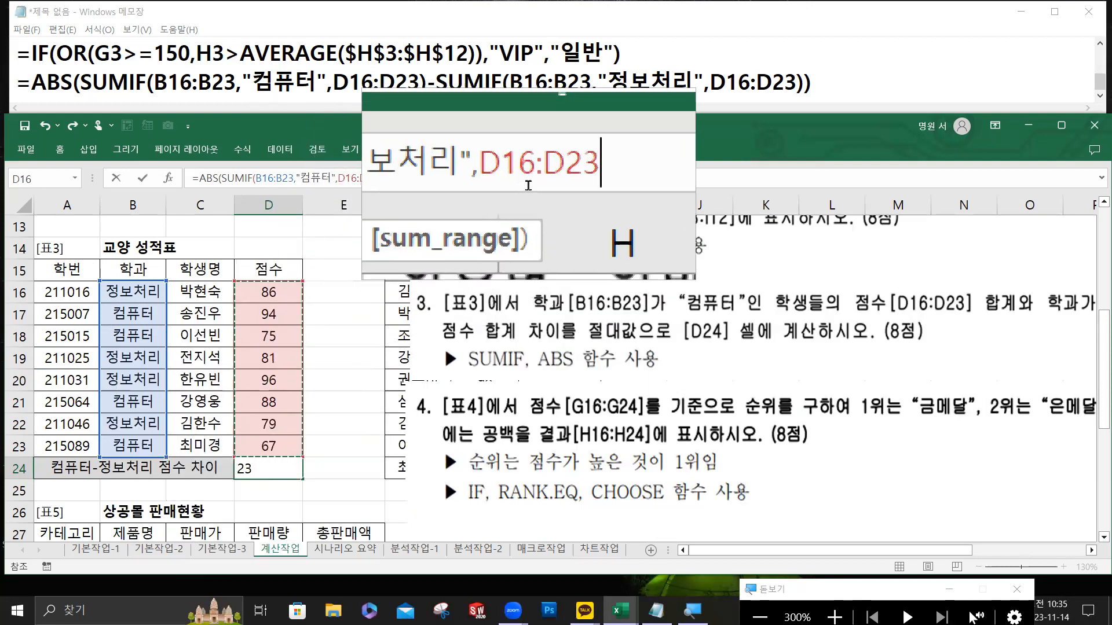
{"action": "type", "text": "))"}
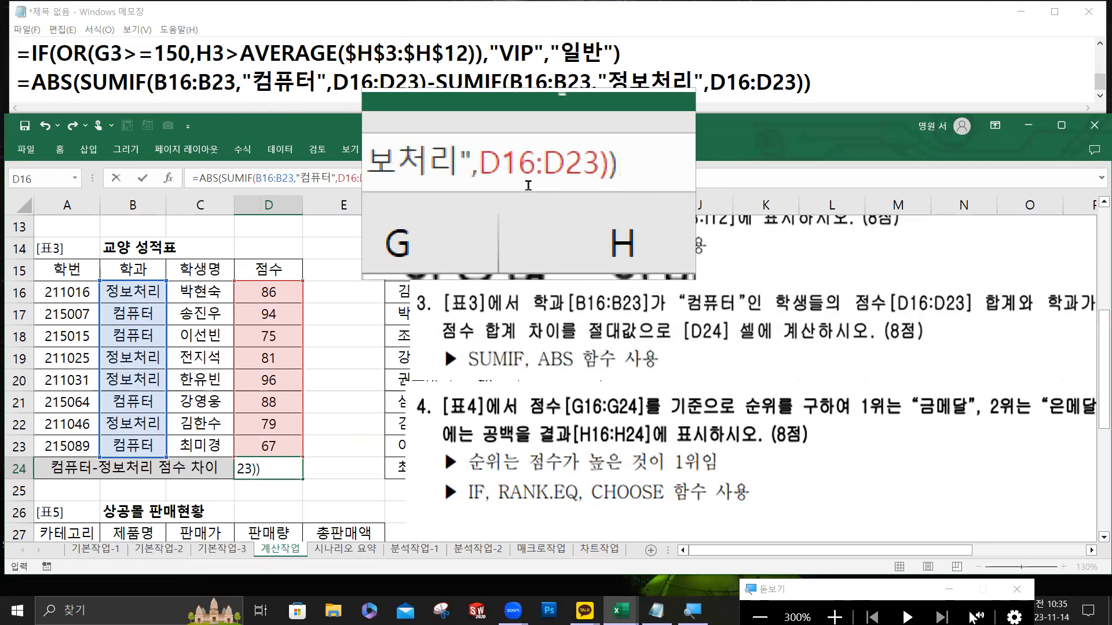
{"action": "key", "text": "super+Escape"}
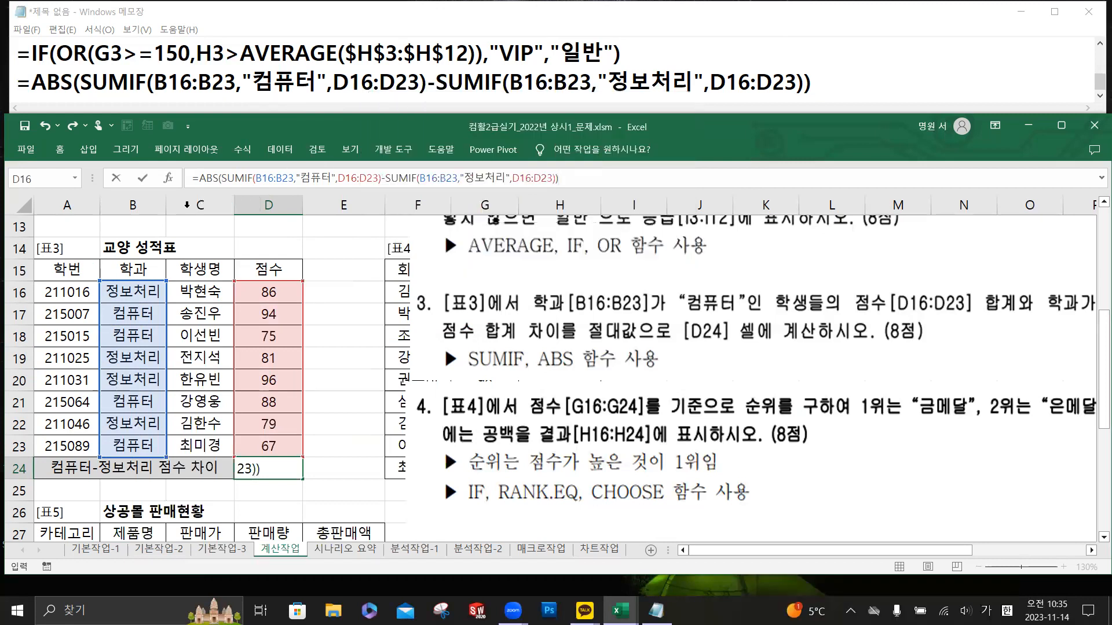
{"action": "left_click", "coordinate": [143, 180]}
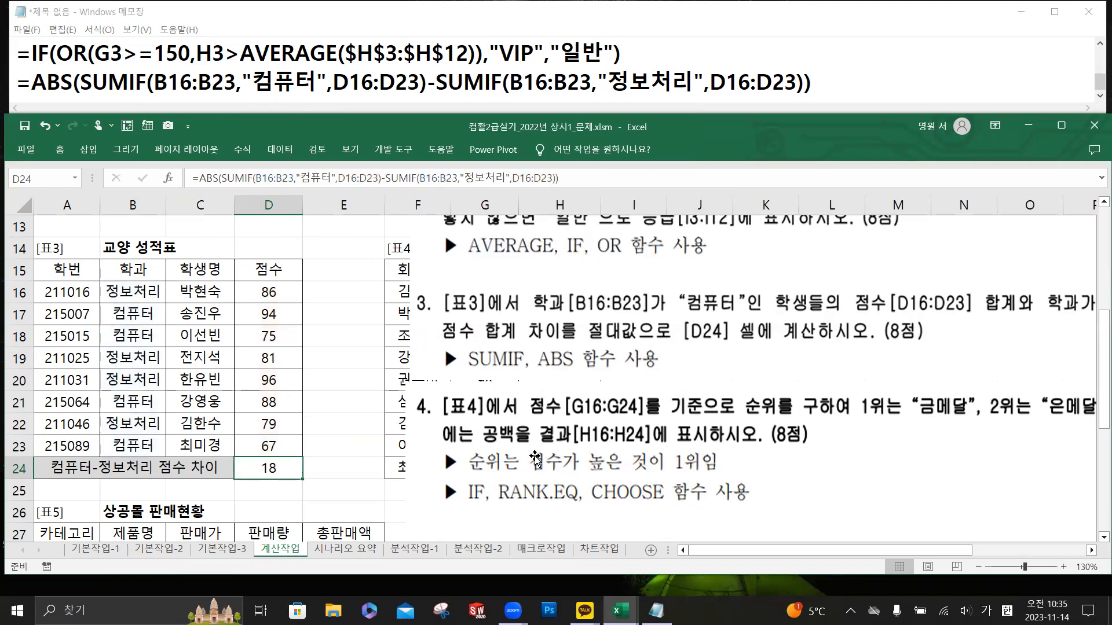
- Reposition the question picture beside [표4] so question 4 can be read next to the 점수 and 결과 columns
{"action": "left_click_drag", "start_coordinate": [531, 451], "coordinate": [750, 387]}
{"action": "left_click_drag", "start_coordinate": [754, 548], "coordinate": [834, 529]}
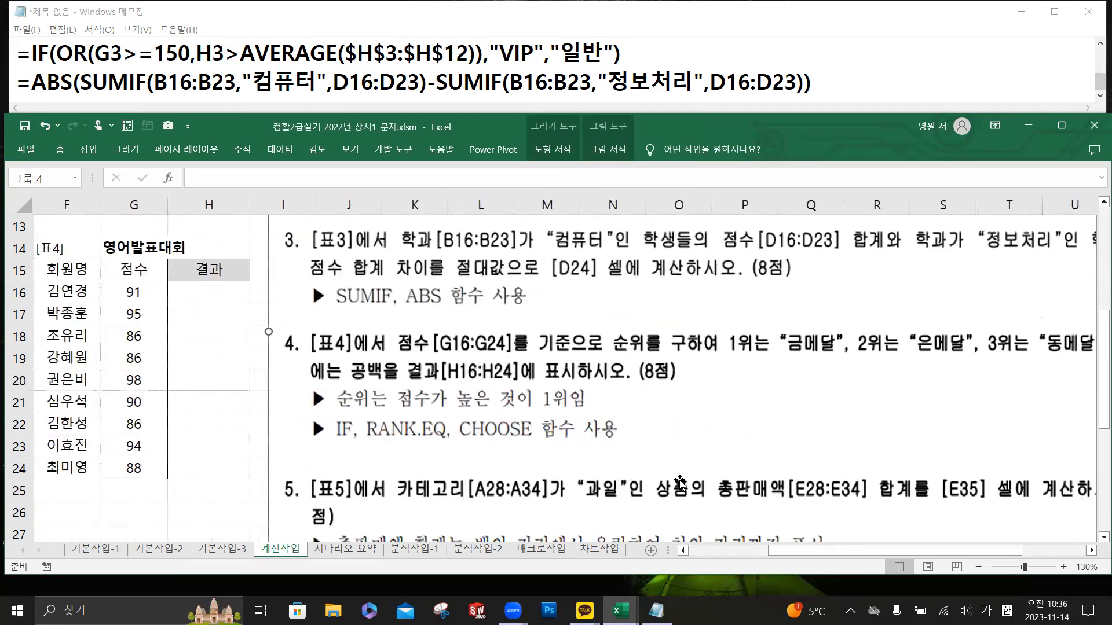
{"action": "left_click", "coordinate": [463, 424]}
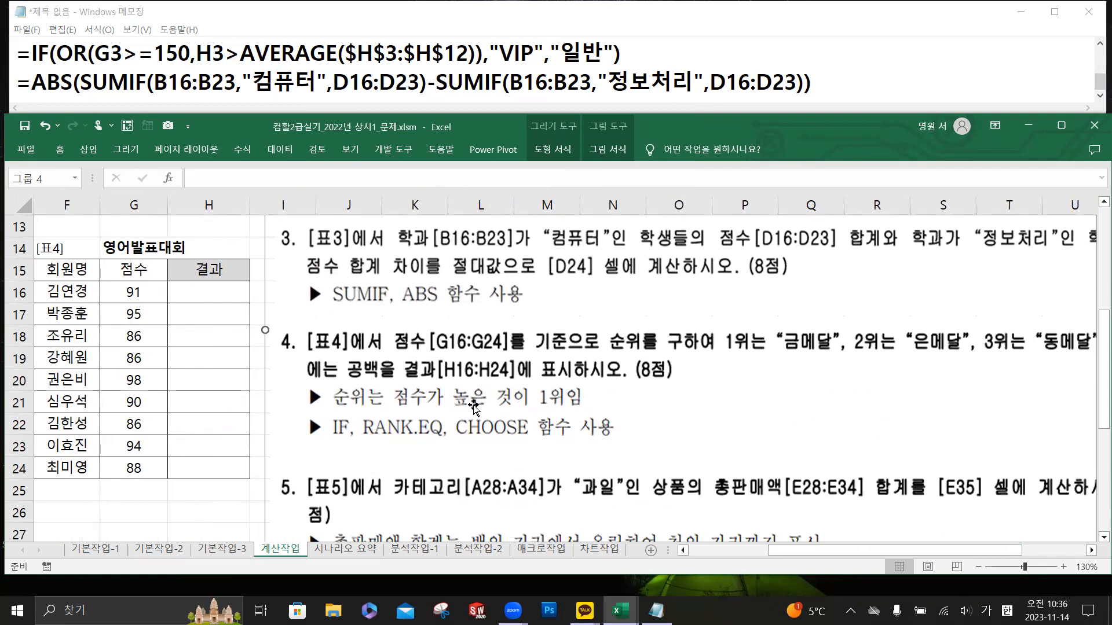
{"action": "scroll", "coordinate": [472, 405], "scroll_direction": "up", "scroll_amount": 1}
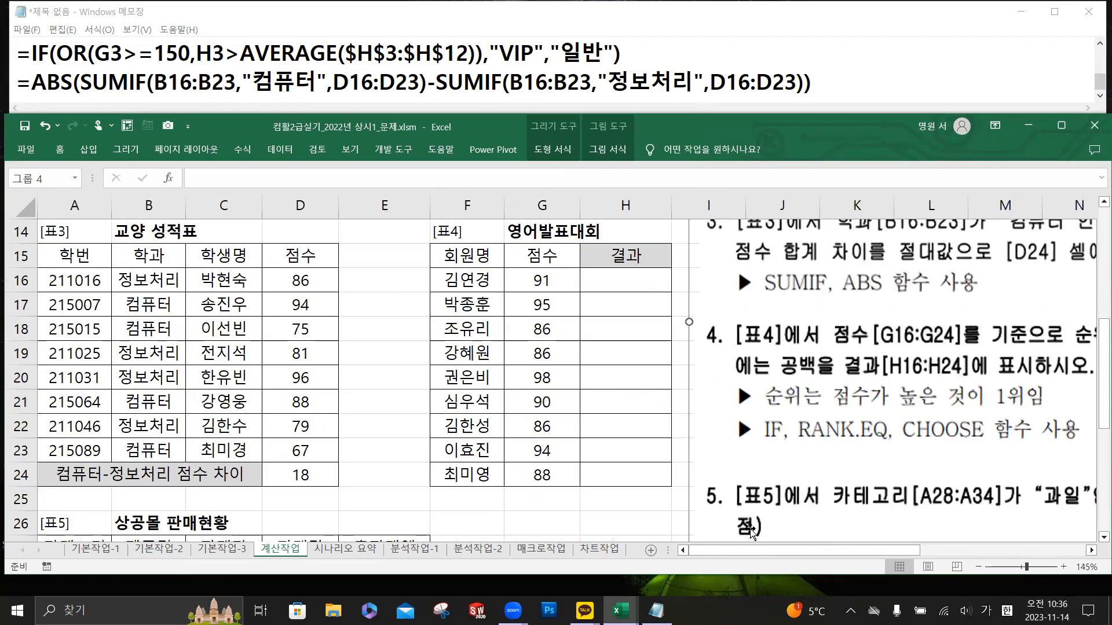
{"action": "left_click_drag", "start_coordinate": [811, 552], "coordinate": [820, 524]}
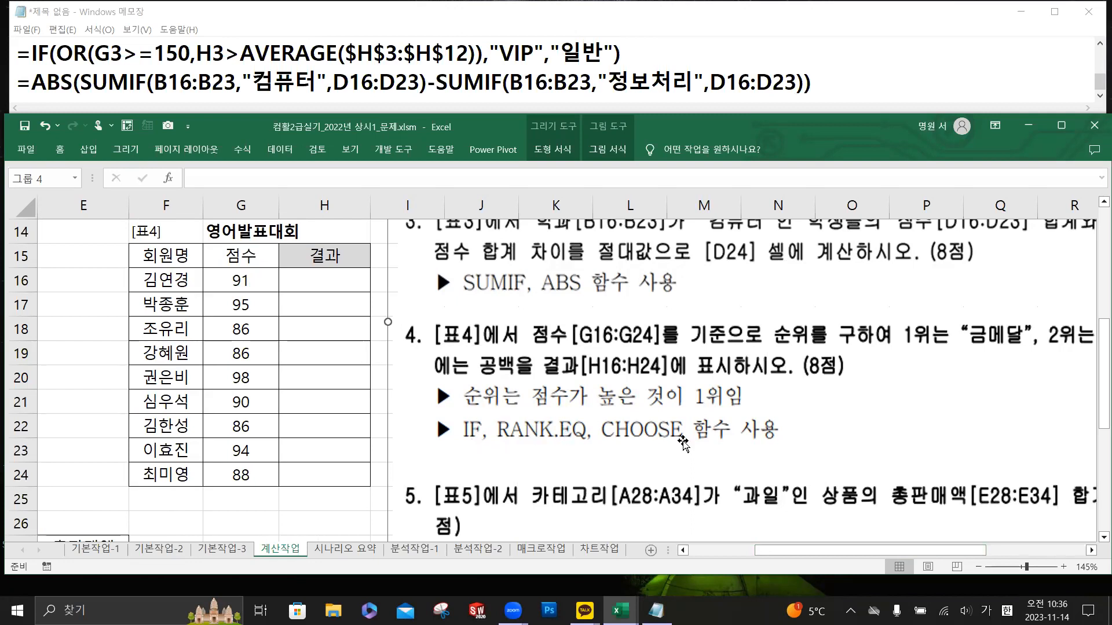
{"action": "left_click_drag", "start_coordinate": [799, 416], "coordinate": [598, 364]}
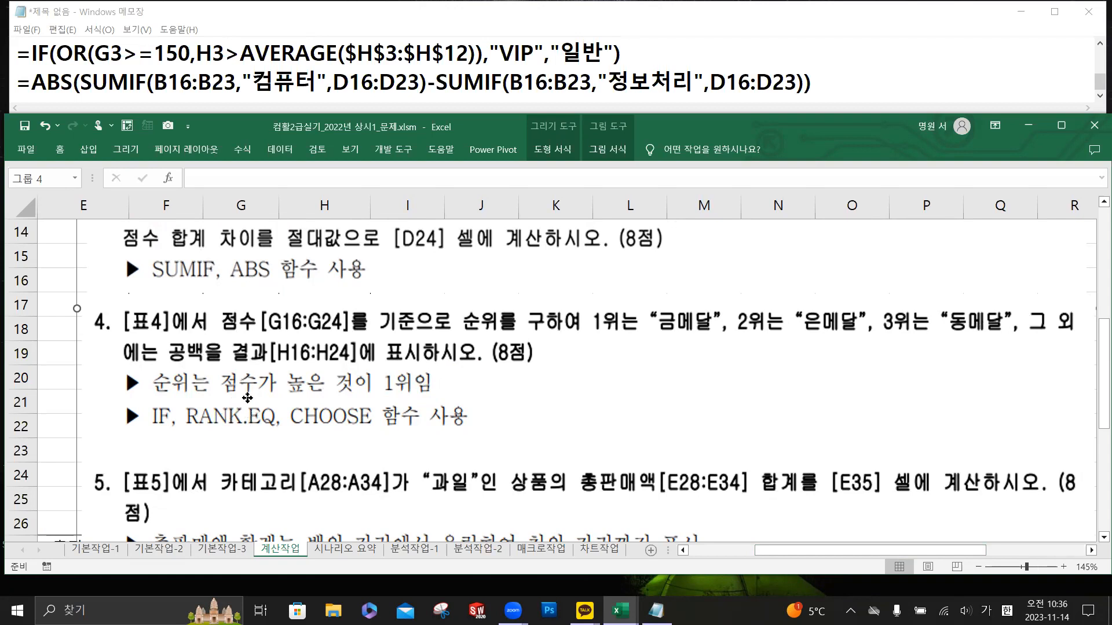
{"action": "left_click_drag", "start_coordinate": [246, 412], "coordinate": [444, 412]}
{"action": "left_click_drag", "start_coordinate": [520, 395], "coordinate": [668, 381]}
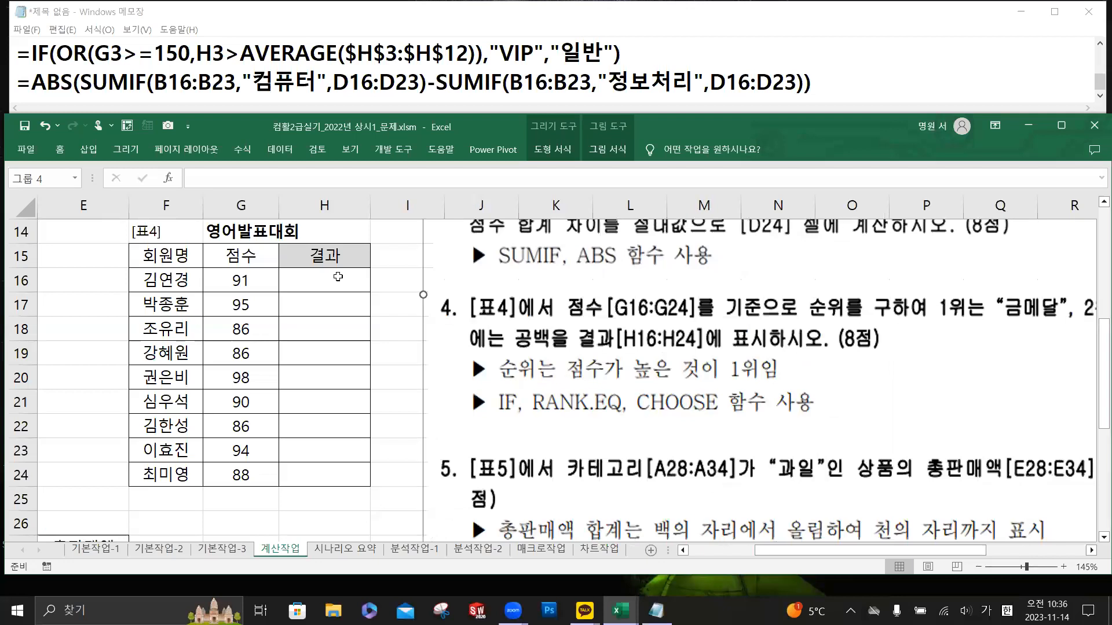
- Switch to Notepad and draft =RANK.EQ(G16,G16:G24 on a new line below the ABS formula
{"action": "left_click", "coordinate": [821, 90]}
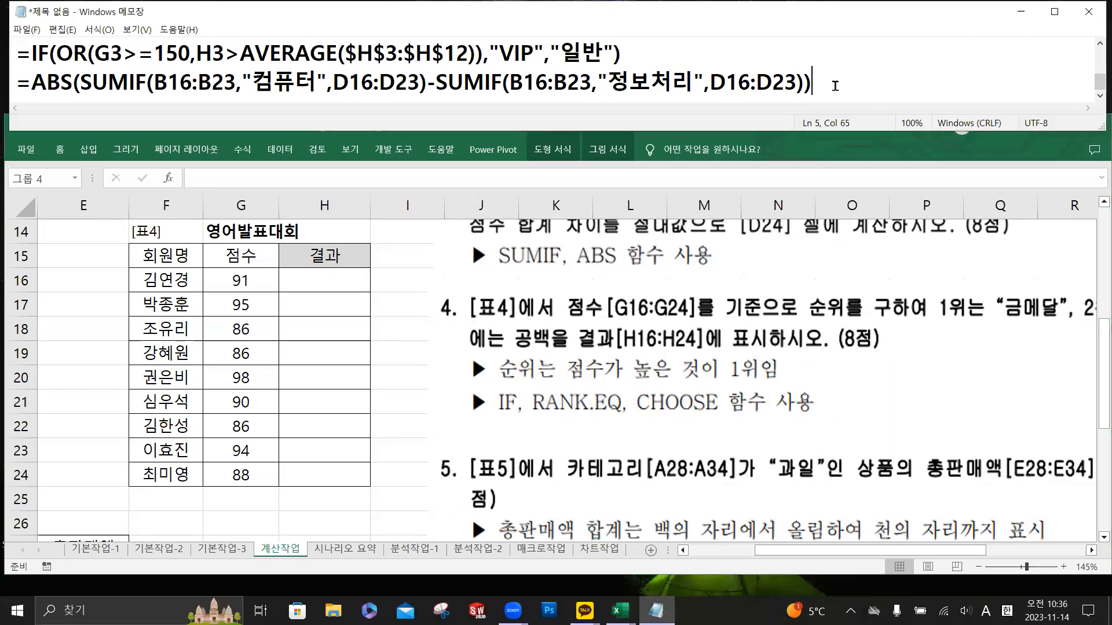
{"action": "key", "text": "Return"}
{"action": "type", "text": "="}
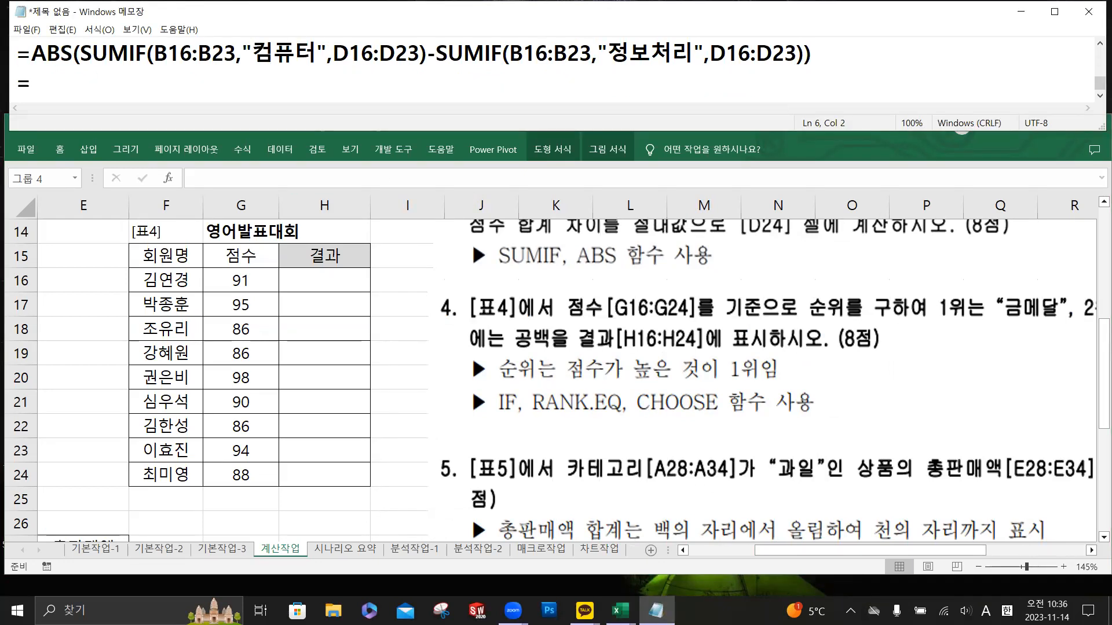
{"action": "type", "text": "RANK.EQ("}
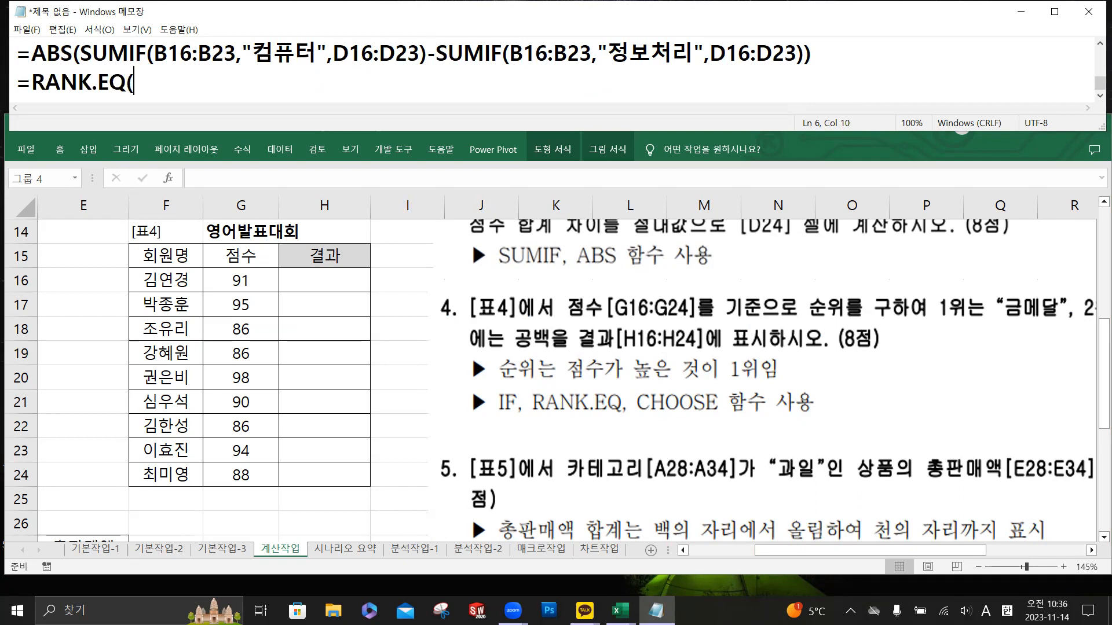
{"action": "type", "text": "G16,G16:G24"}
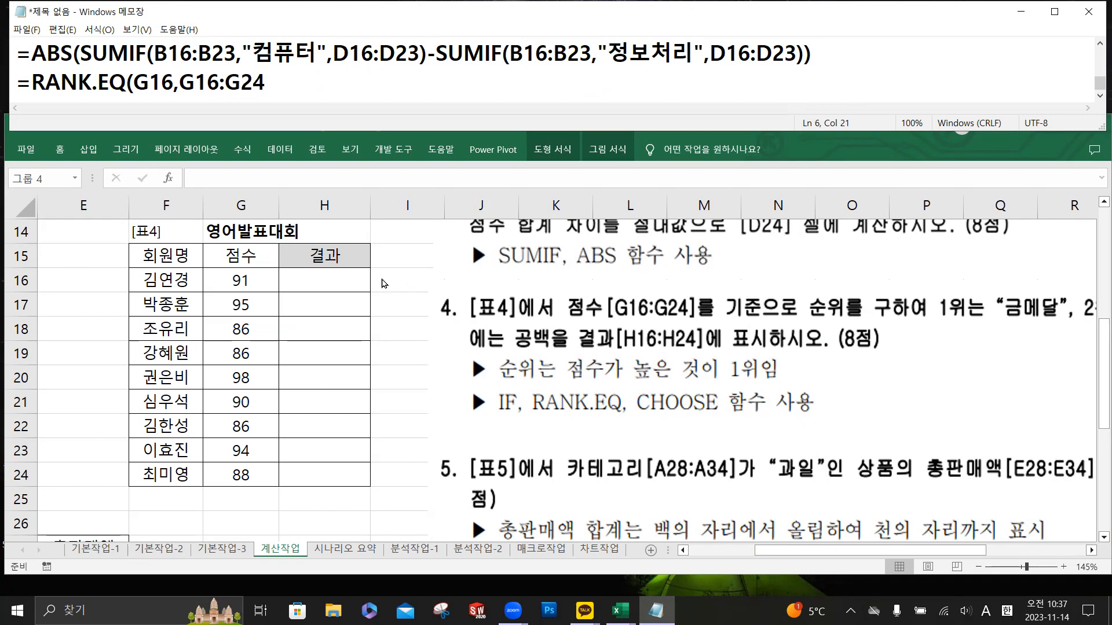
- Switch to Excel and examine the individual scores and the whole range G16:G24 against result cell H16
{"action": "left_click", "coordinate": [355, 285]}
{"action": "left_click", "coordinate": [261, 282]}
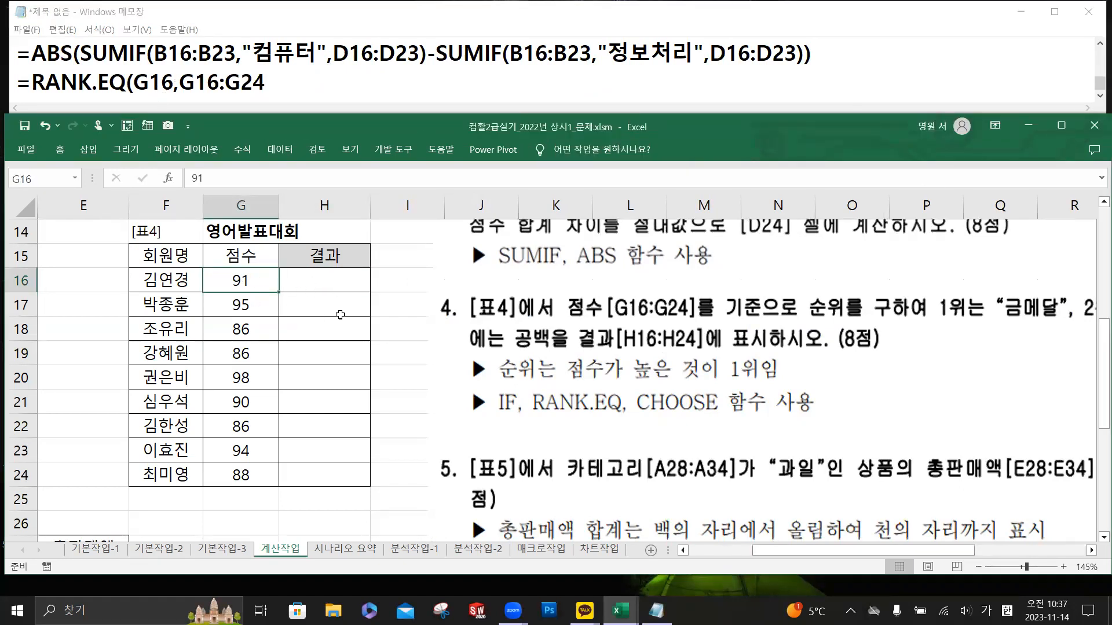
{"action": "left_click", "coordinate": [240, 311]}
{"action": "left_click", "coordinate": [245, 330]}
{"action": "left_click", "coordinate": [244, 352]}
{"action": "left_click_drag", "start_coordinate": [249, 280], "coordinate": [260, 473]}
{"action": "left_click", "coordinate": [334, 283]}
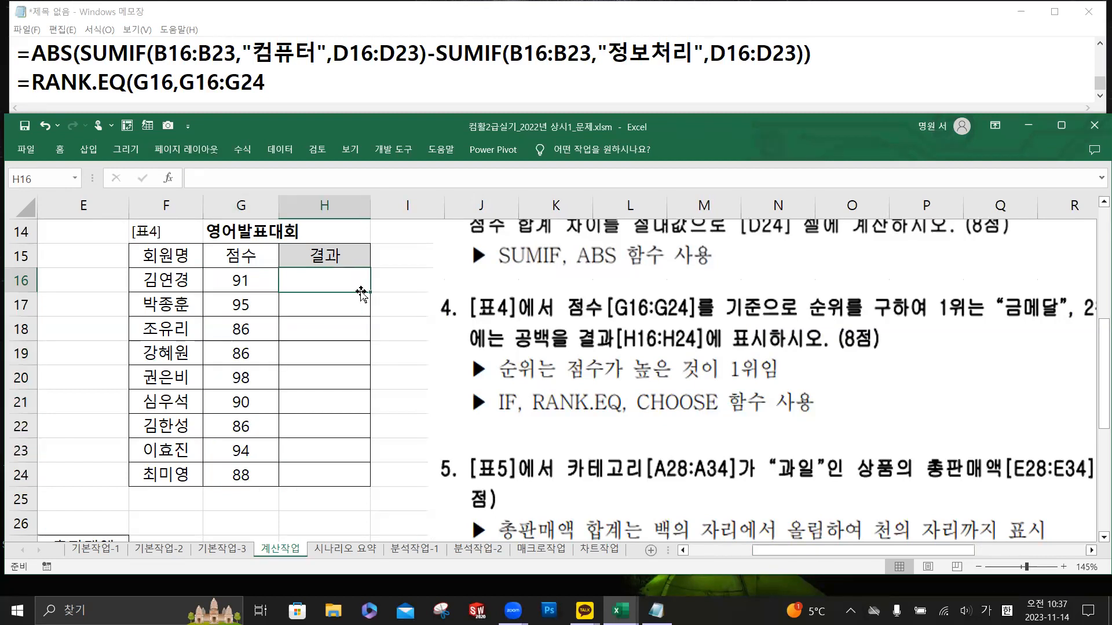
- Switch to Notepad, make the draft's ranking range absolute as $G$16:$G$24 and finish the function with order 0
{"action": "left_click", "coordinate": [183, 82]}
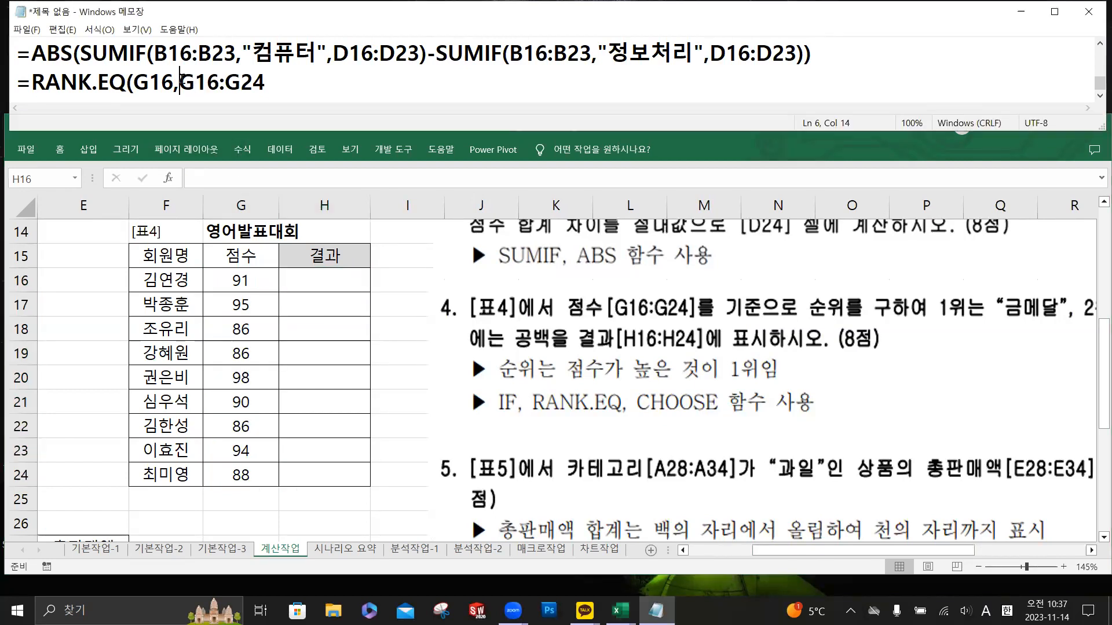
{"action": "type", "text": "$"}
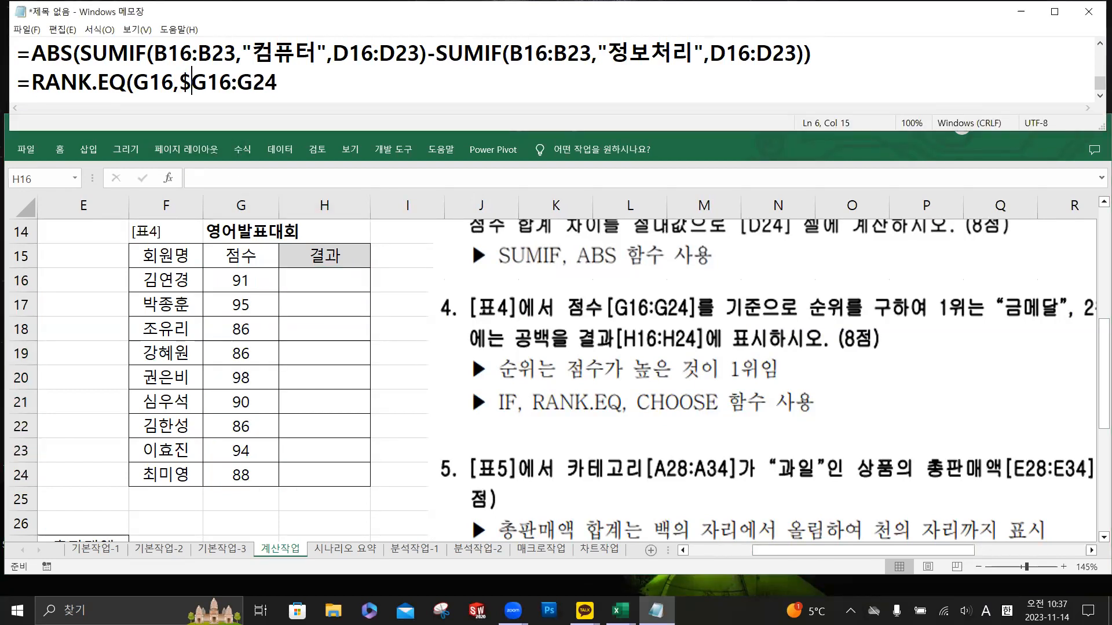
{"action": "key", "text": "Right"}
{"action": "type", "text": "$"}
{"action": "key", "text": "Right"}
{"action": "key", "text": "Right"}
{"action": "key", "text": "Right"}
{"action": "type", "text": "$G$"}
{"action": "key", "text": "Right"}
{"action": "key", "text": "Right"}
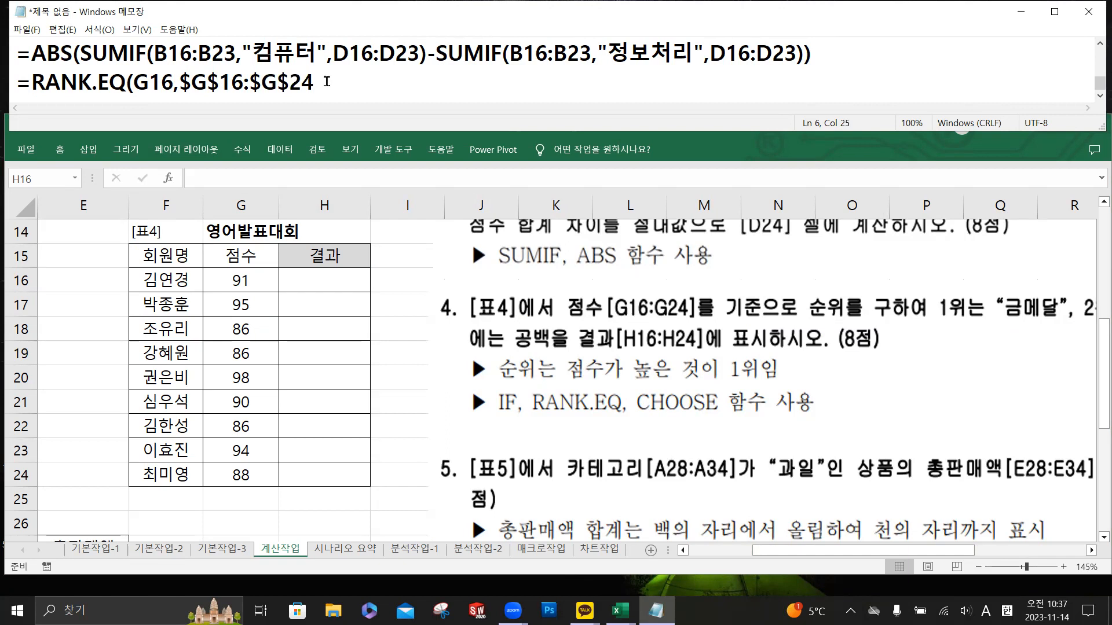
{"action": "type", "text": ",0)"}
- Switch to Excel and start a RANK.EQ formula in H16 with G16 as the number to rank
{"action": "left_click", "coordinate": [334, 280]}
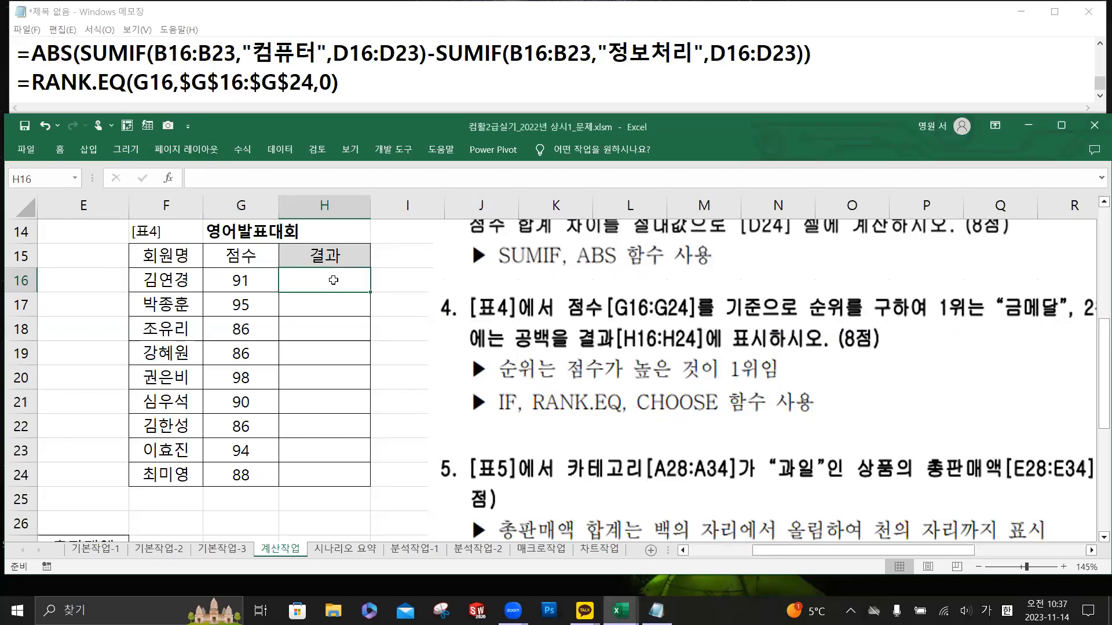
{"action": "left_click", "coordinate": [268, 174]}
{"action": "type", "text": "="}
{"action": "type", "text": "ㄱㅁ"}
{"action": "key", "text": "BackSpace"}
{"action": "key", "text": "BackSpace"}
{"action": "type", "text": "rank"}
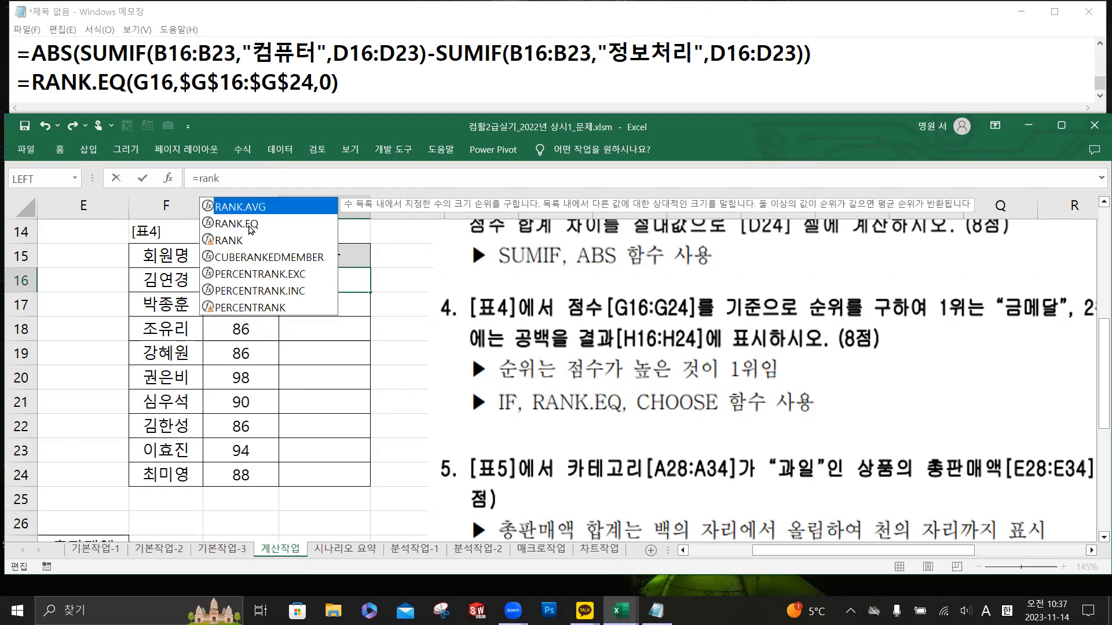
{"action": "double_click", "coordinate": [250, 225]}
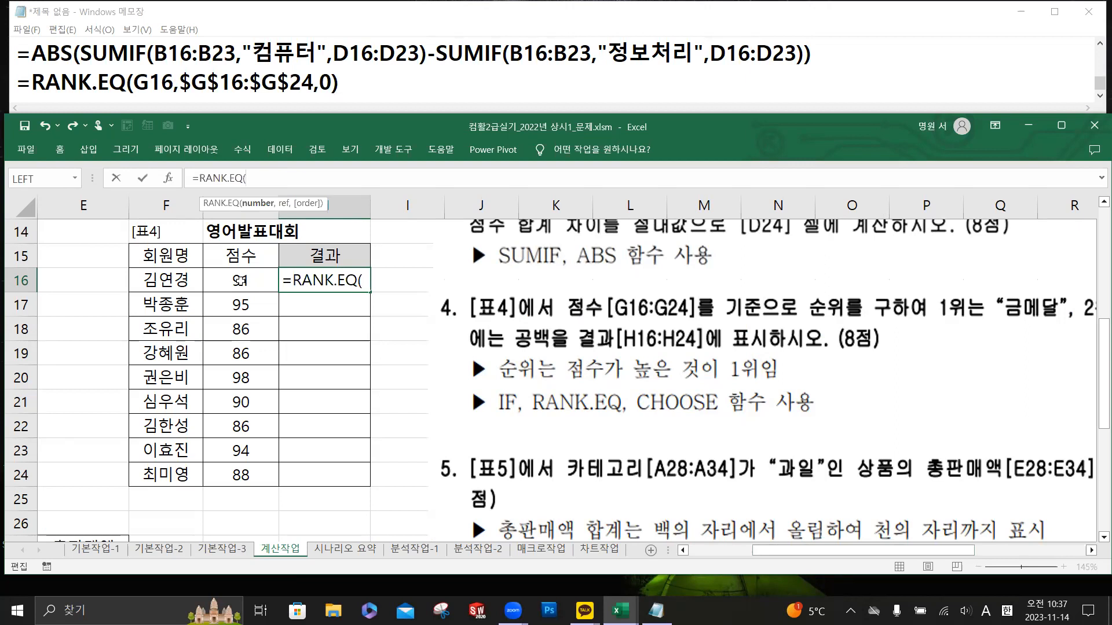
{"action": "left_click", "coordinate": [243, 280]}
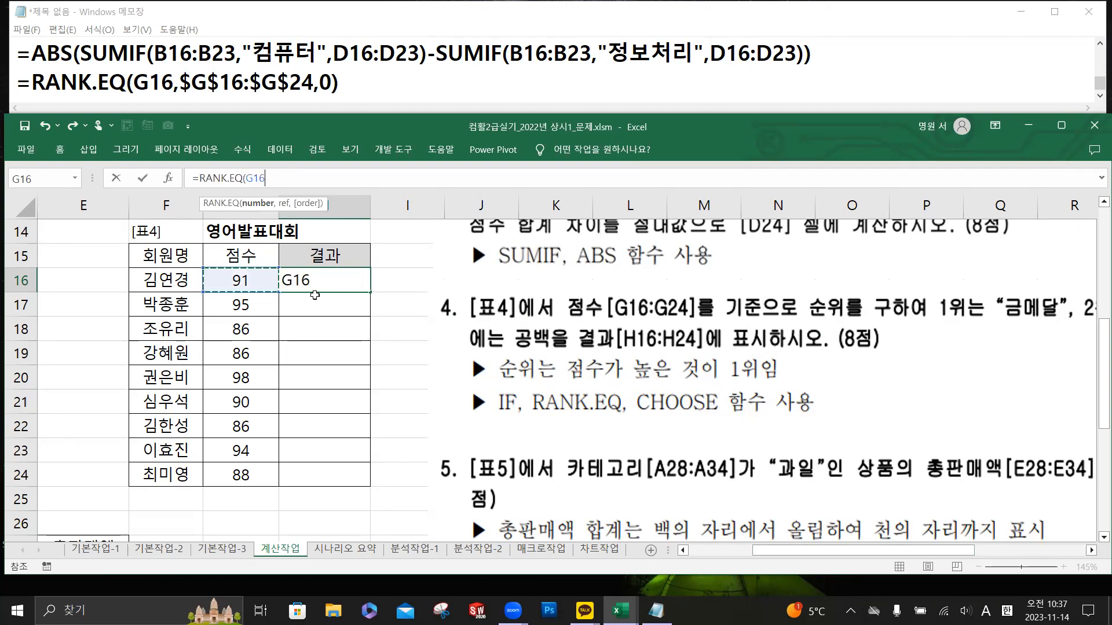
{"action": "type", "text": ","}
- Complete H16's RANK.EQ with absolute range $G$16:$G$24 and descending order 0, and fill it down to H24
{"action": "left_click_drag", "start_coordinate": [259, 281], "coordinate": [252, 475]}
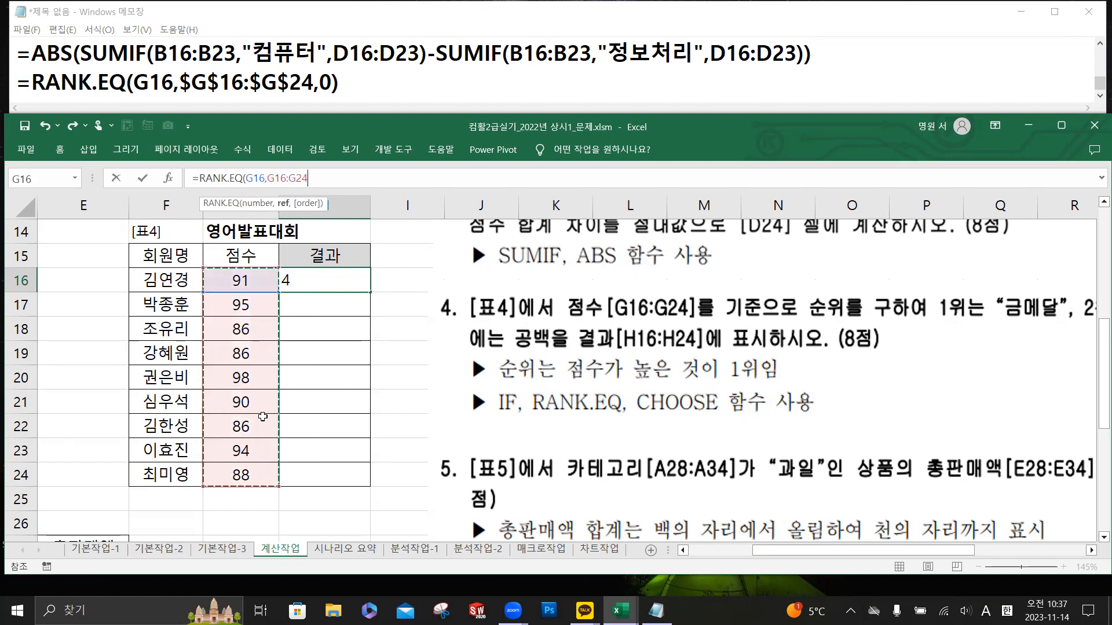
{"action": "key", "text": "F4"}
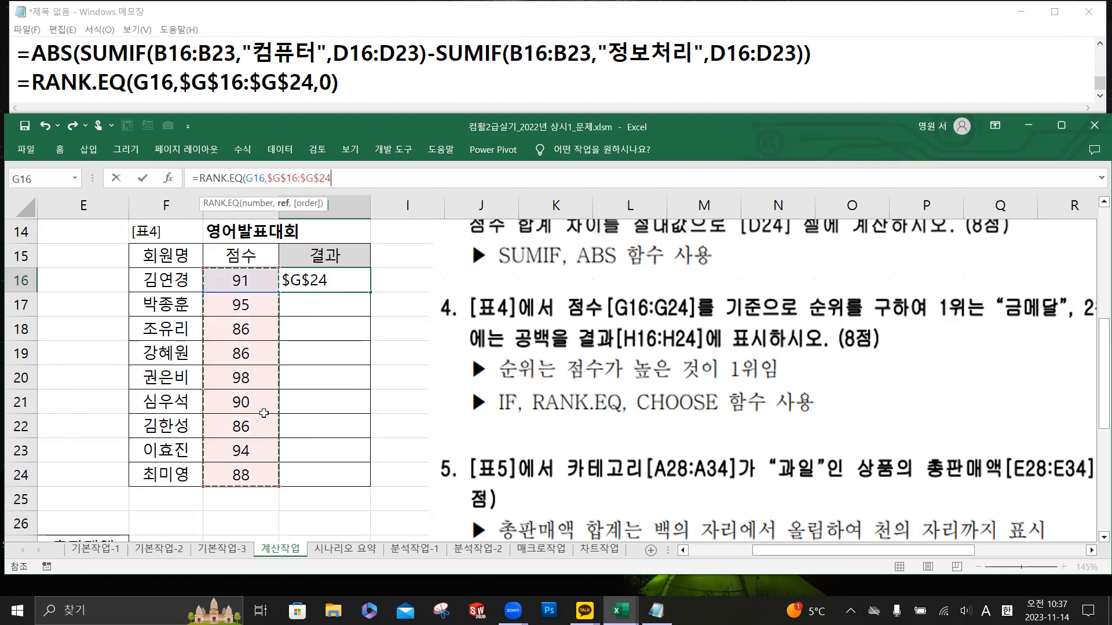
{"action": "type", "text": ","}
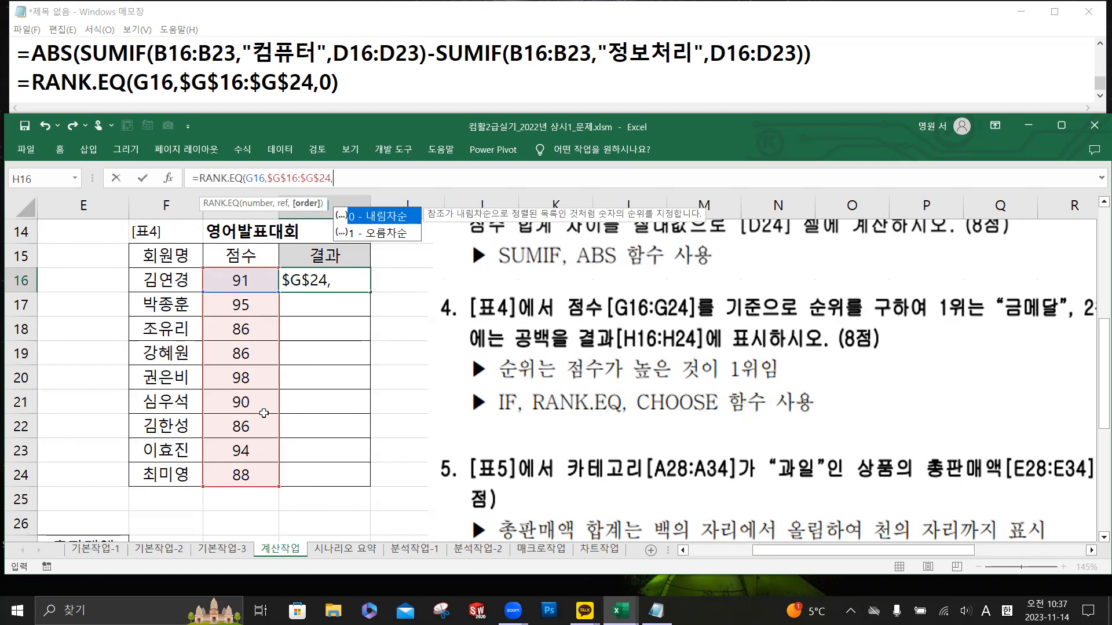
{"action": "double_click", "coordinate": [389, 219]}
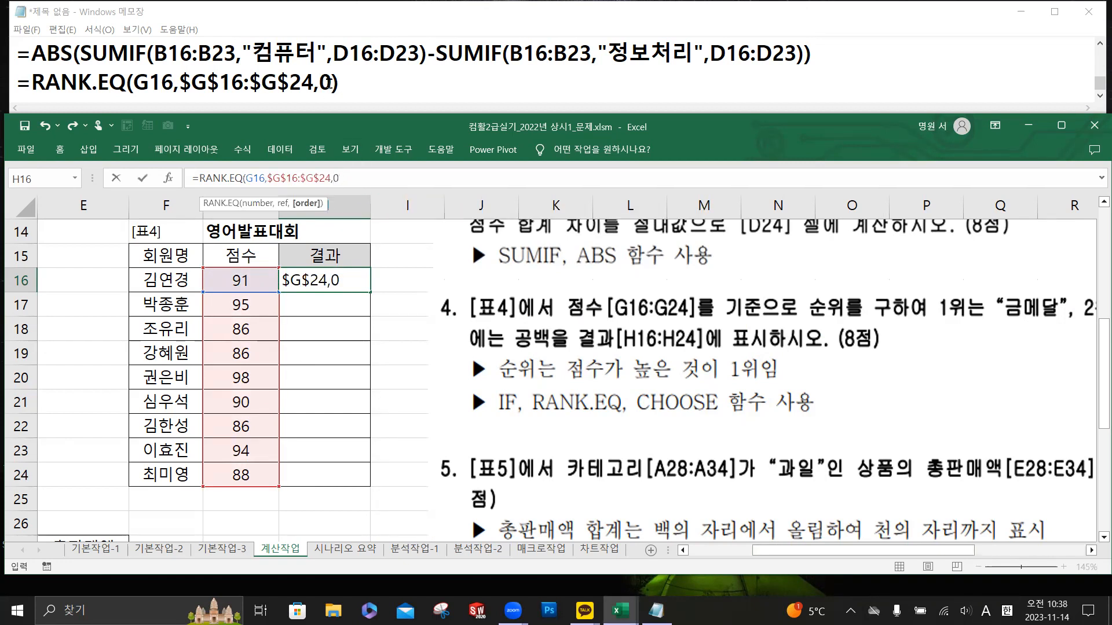
{"action": "type", "text": ")"}
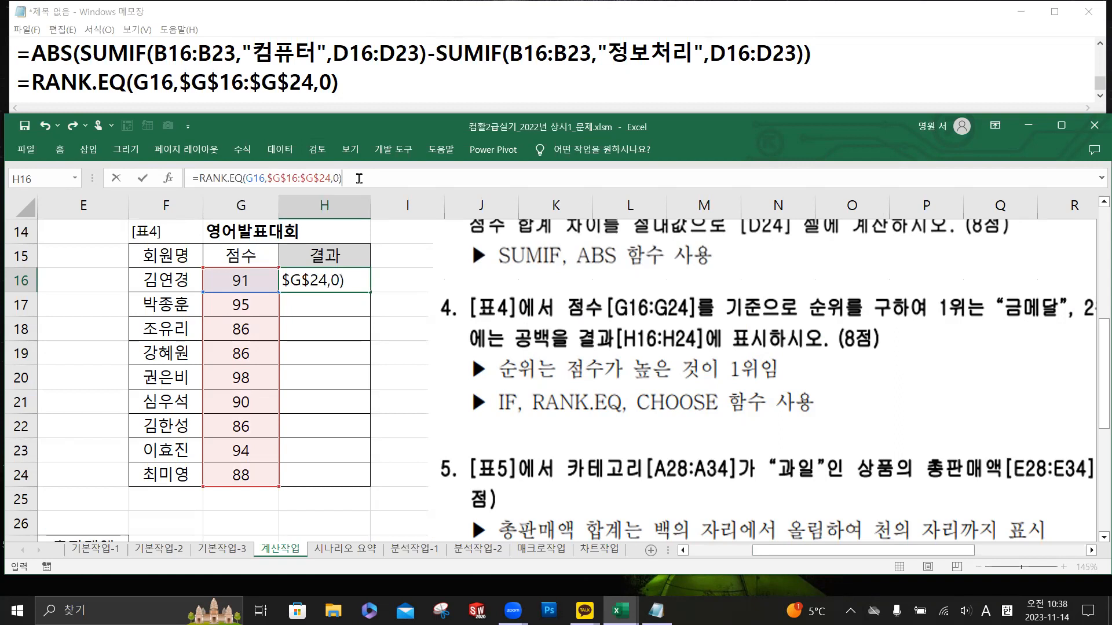
{"action": "left_click", "coordinate": [142, 178]}
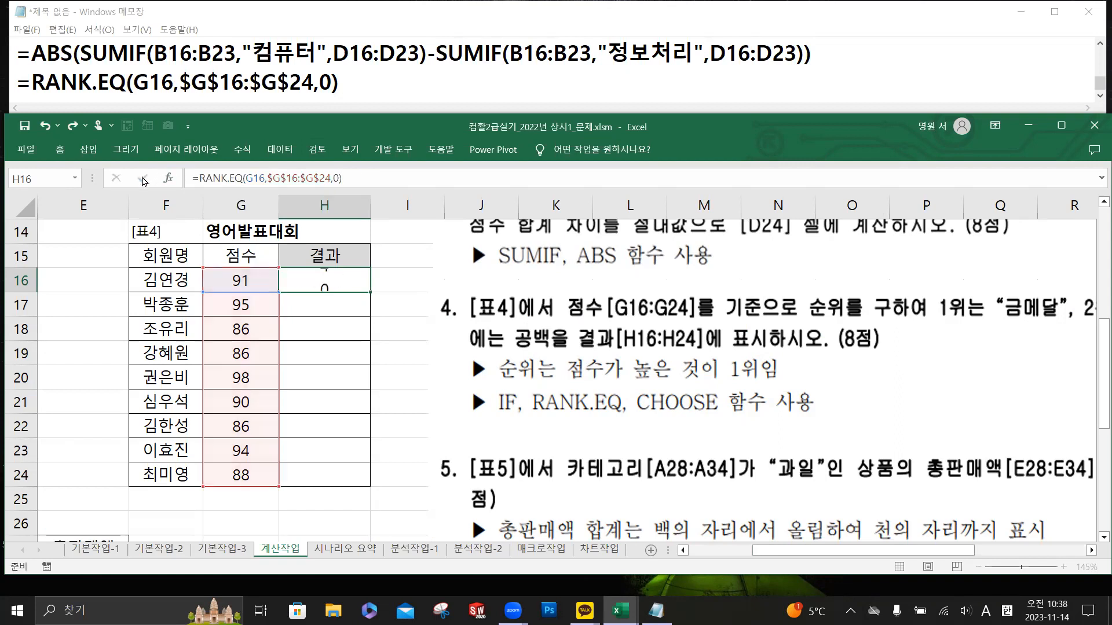
{"action": "double_click", "coordinate": [370, 293]}
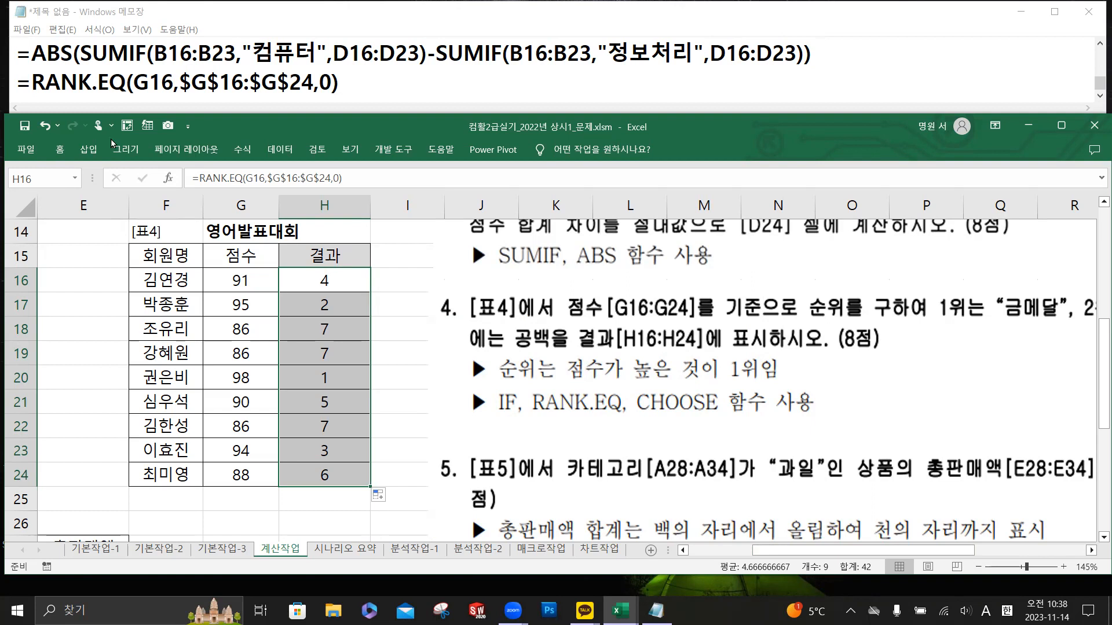
- Switch to Notepad and wrap the draft's RANK.EQ function in CHOOSE as its index argument
{"action": "left_click", "coordinate": [30, 82]}
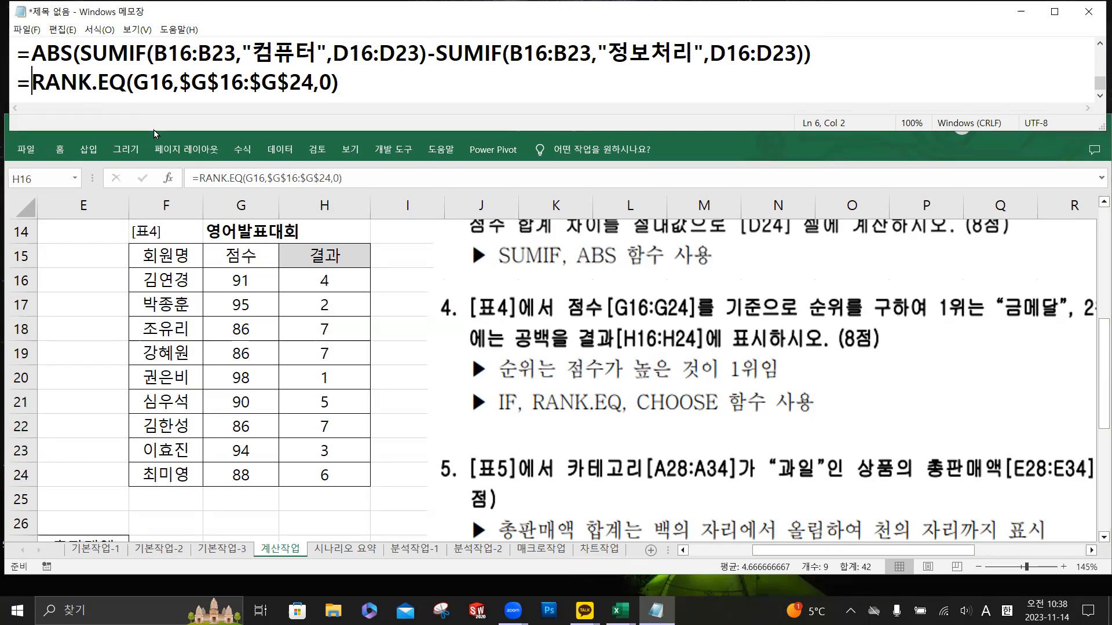
{"action": "type", "text": "CHOO"}
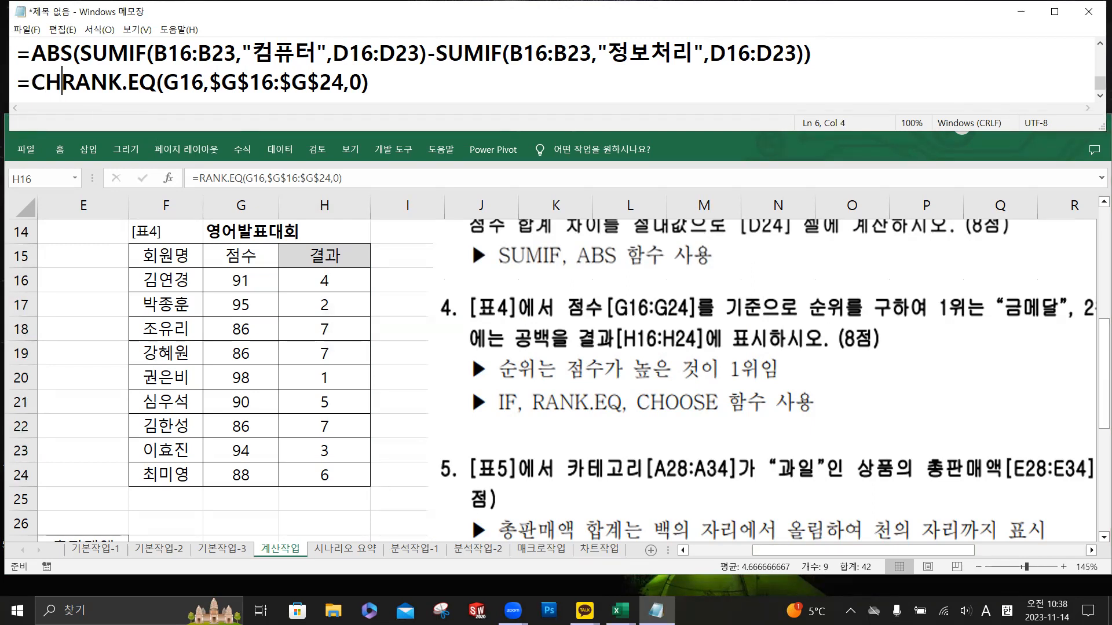
{"action": "type", "text": "SE"}
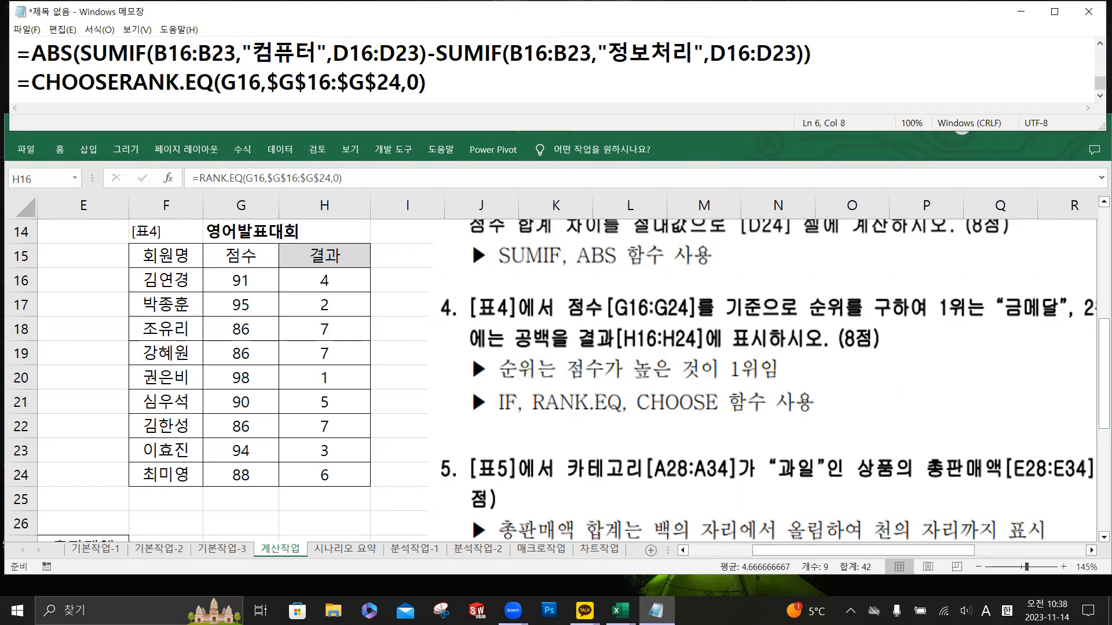
{"action": "type", "text": "("}
{"action": "left_click", "coordinate": [452, 86]}
{"action": "type", "text": ","}
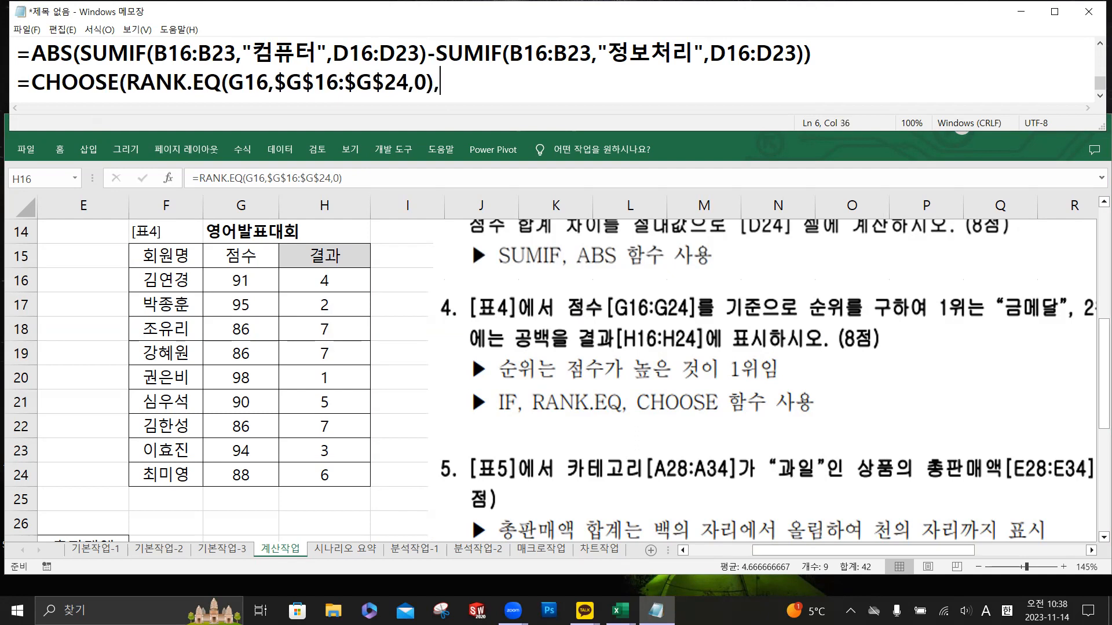
- Complete the draft's CHOOSE function with the values "금메달","은메달","동메달","" and a closing parenthesis
{"action": "type", "text": "\""}
{"action": "type", "text": "rma"}
{"action": "key", "text": "BackSpace"}
{"action": "key", "text": "BackSpace"}
{"action": "key", "text": "BackSpace"}
{"action": "key", "text": "Hangul"}
{"action": "type", "text": "금"}
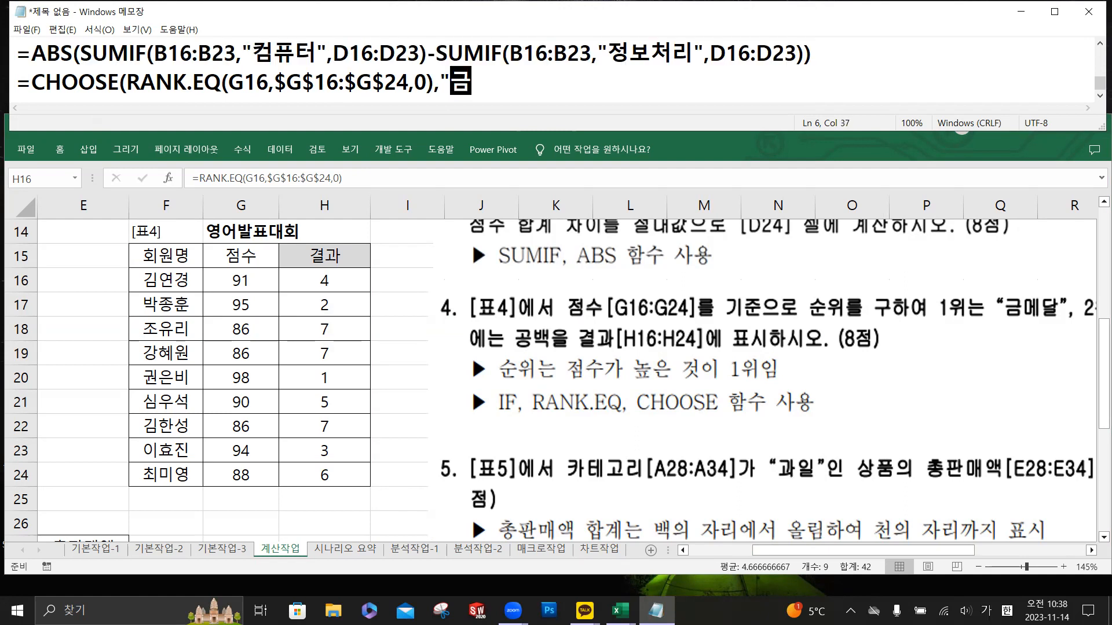
{"action": "type", "text": "메달\""}
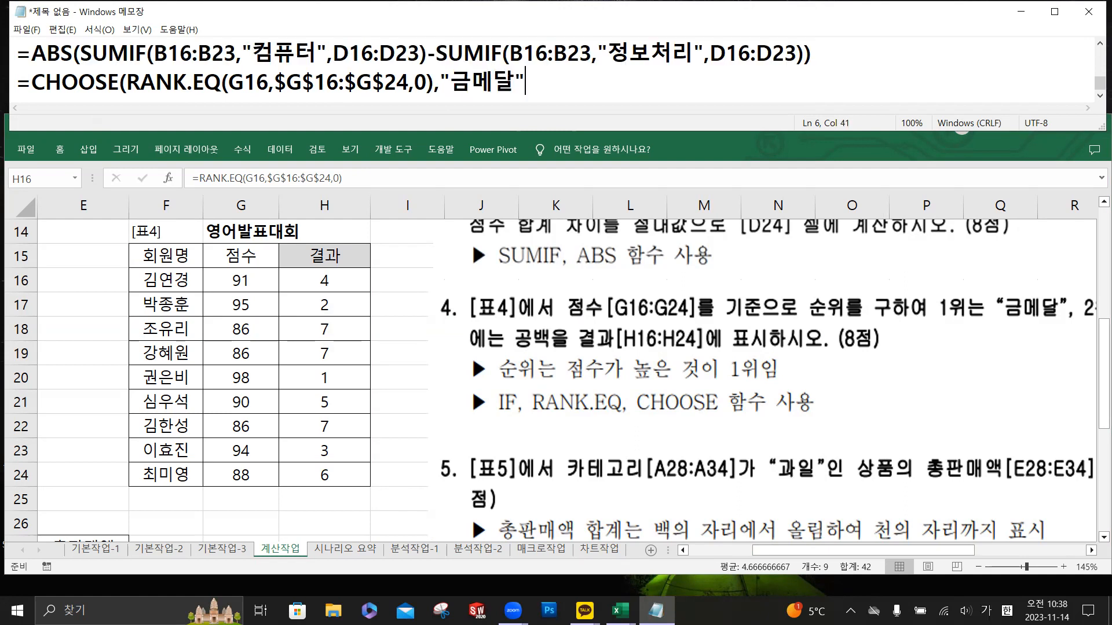
{"action": "type", "text": ",\"은"}
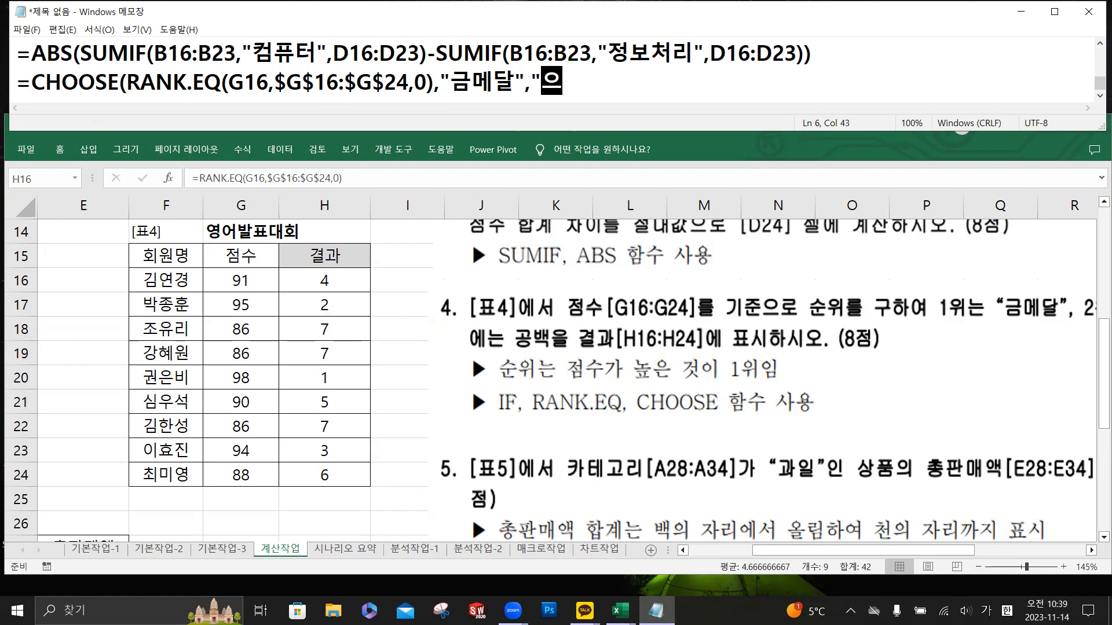
{"action": "type", "text": "메달\""}
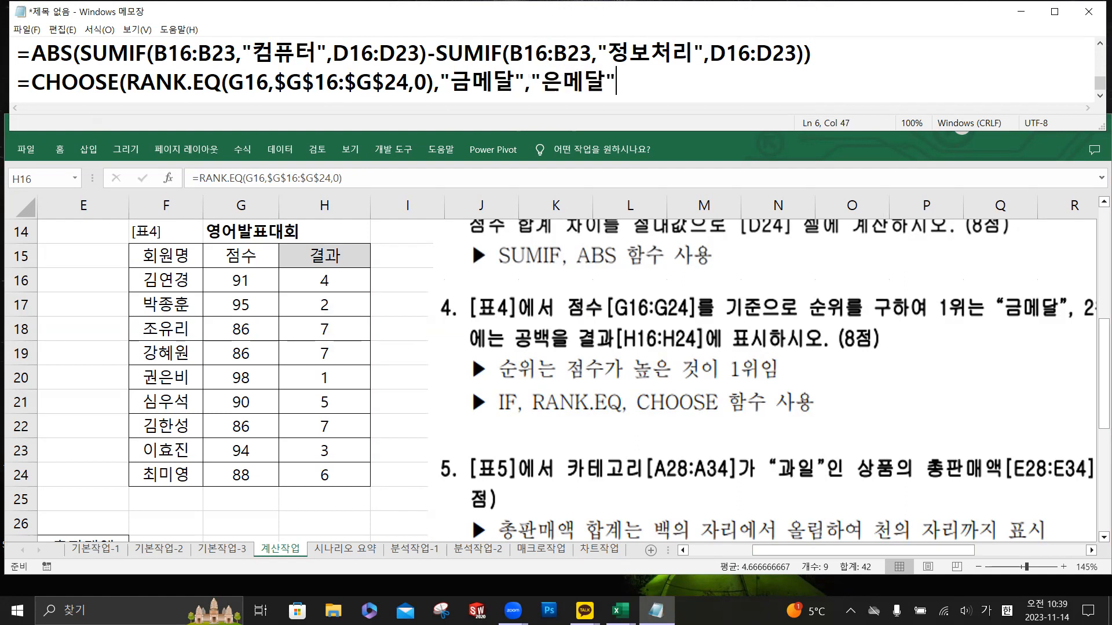
{"action": "type", "text": ",\"동"}
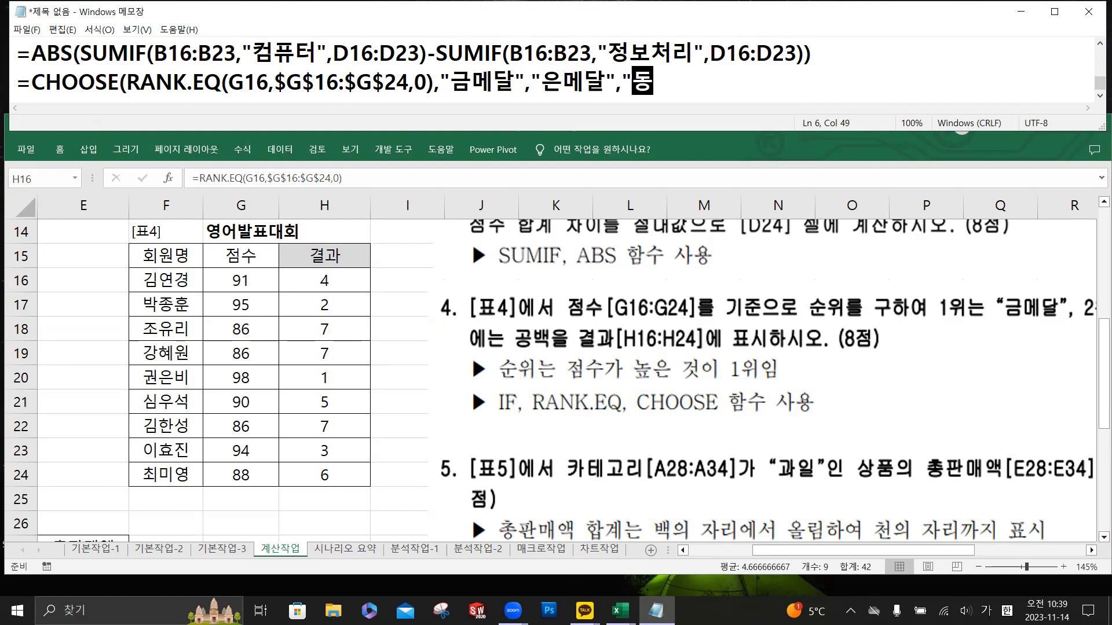
{"action": "type", "text": "메달\""}
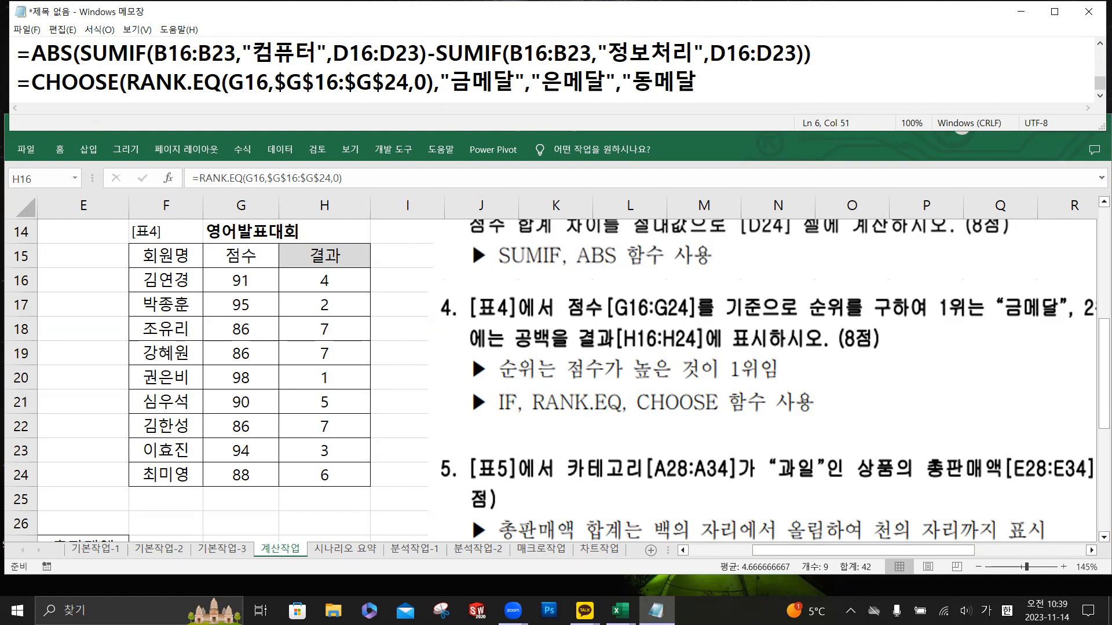
{"action": "type", "text": ",\"\")"}
- Switch to Excel and insert the CHOOSE function before RANK.EQ in H16's formula
{"action": "left_click", "coordinate": [195, 173]}
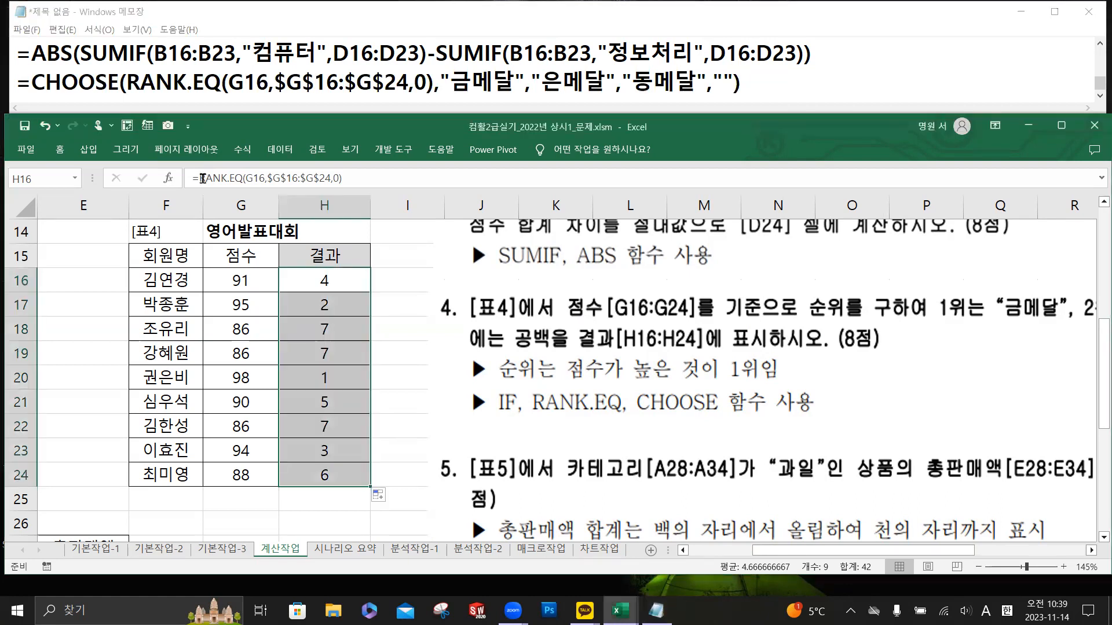
{"action": "left_click", "coordinate": [203, 177]}
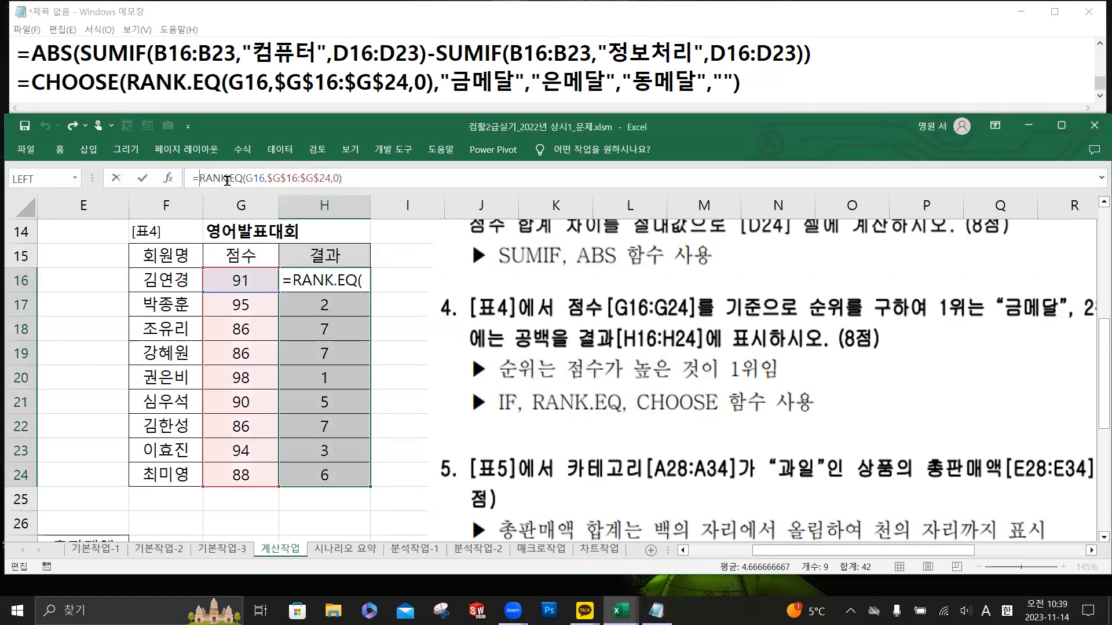
{"action": "type", "text": "choo"}
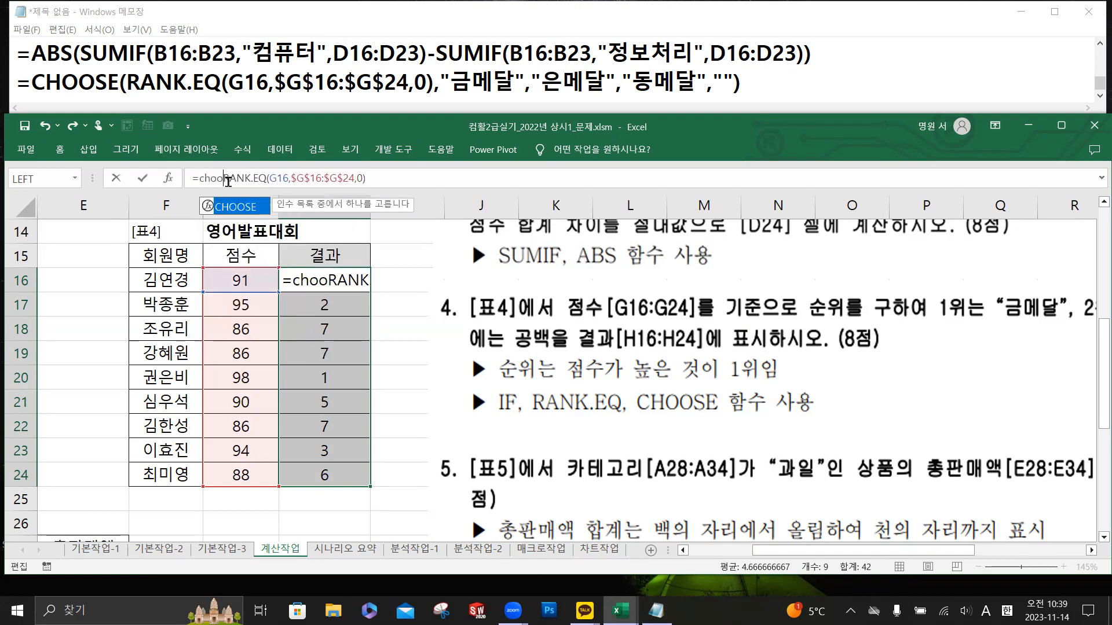
{"action": "double_click", "coordinate": [239, 209]}
- Switch to Notepad and copy the draft's value list "금메달","은메달","동메달",""
{"action": "left_click", "coordinate": [492, 83]}
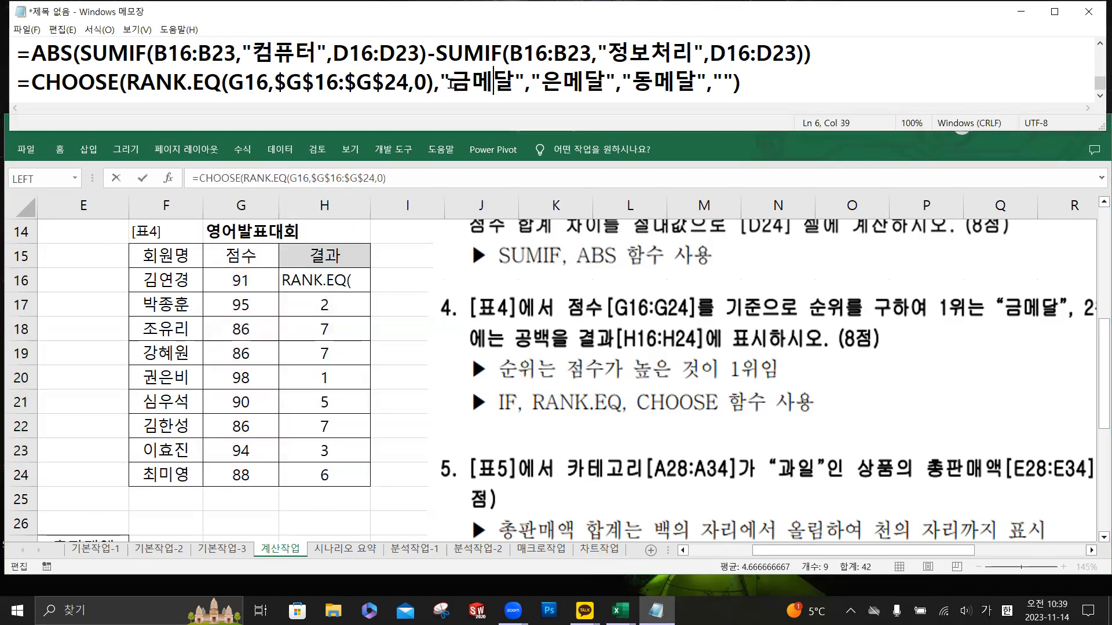
{"action": "left_click_drag", "start_coordinate": [440, 82], "coordinate": [728, 91]}
{"action": "key", "text": "ctrl+c"}
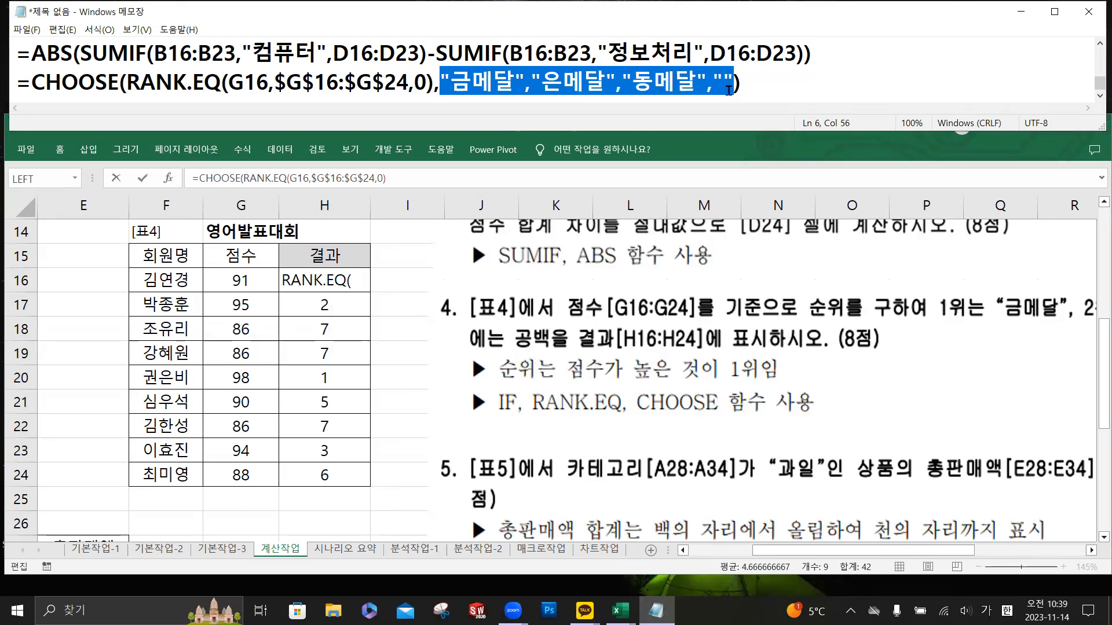
- Switch to Excel, paste the copied medal list as CHOOSE's values in H16, and fill the finished formula down to H24
{"action": "left_click", "coordinate": [416, 179]}
{"action": "type", "text": ","}
{"action": "key", "text": "ctrl+v"}
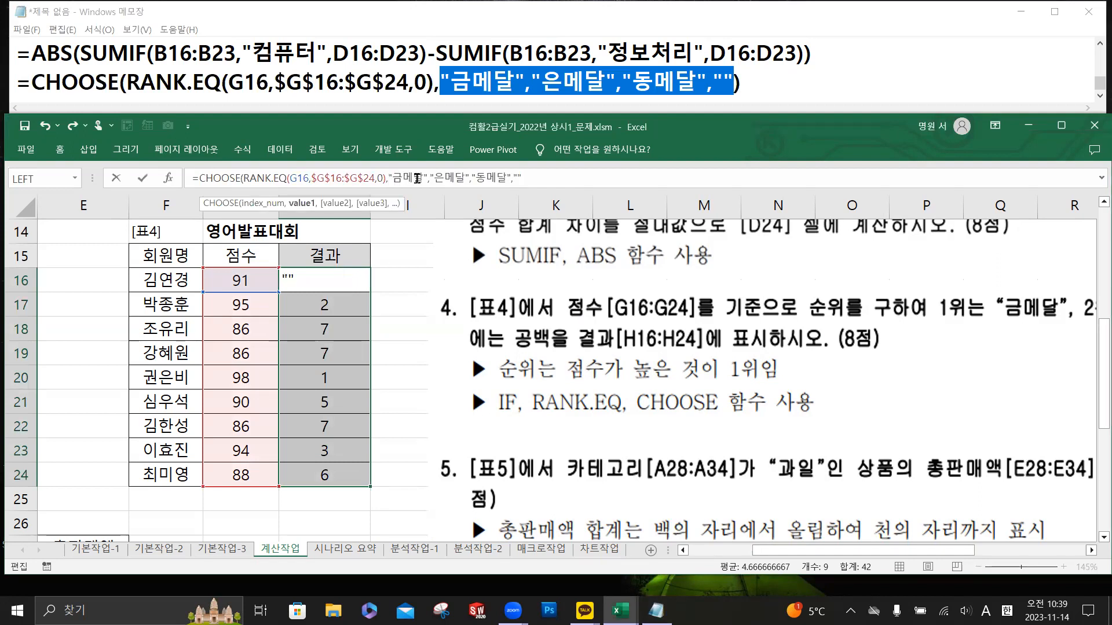
{"action": "type", "text": ")"}
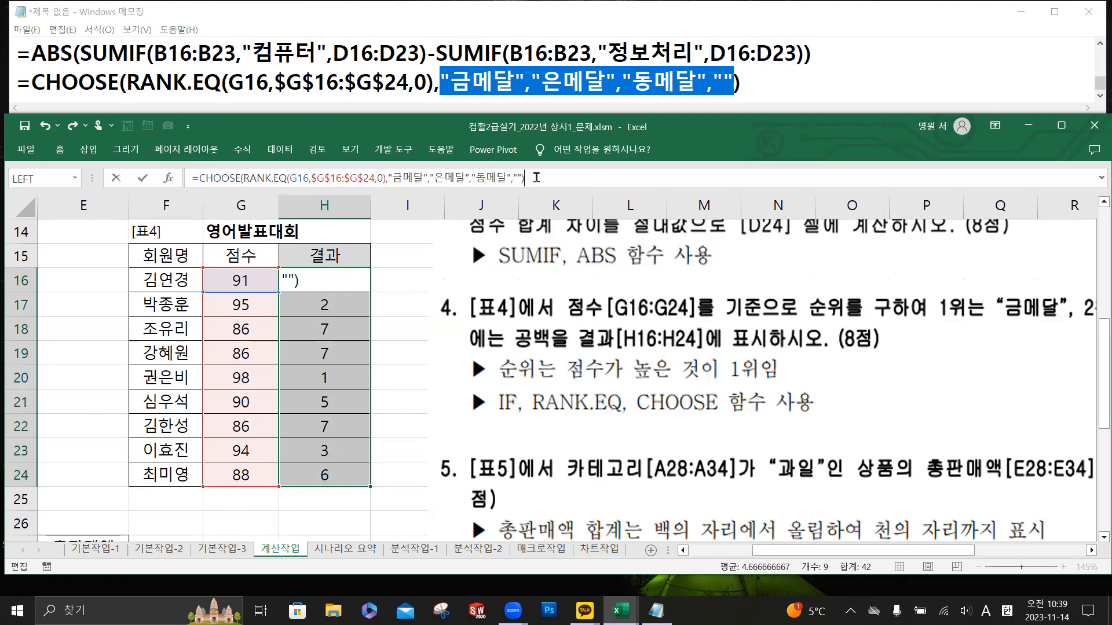
{"action": "key", "text": "Return"}
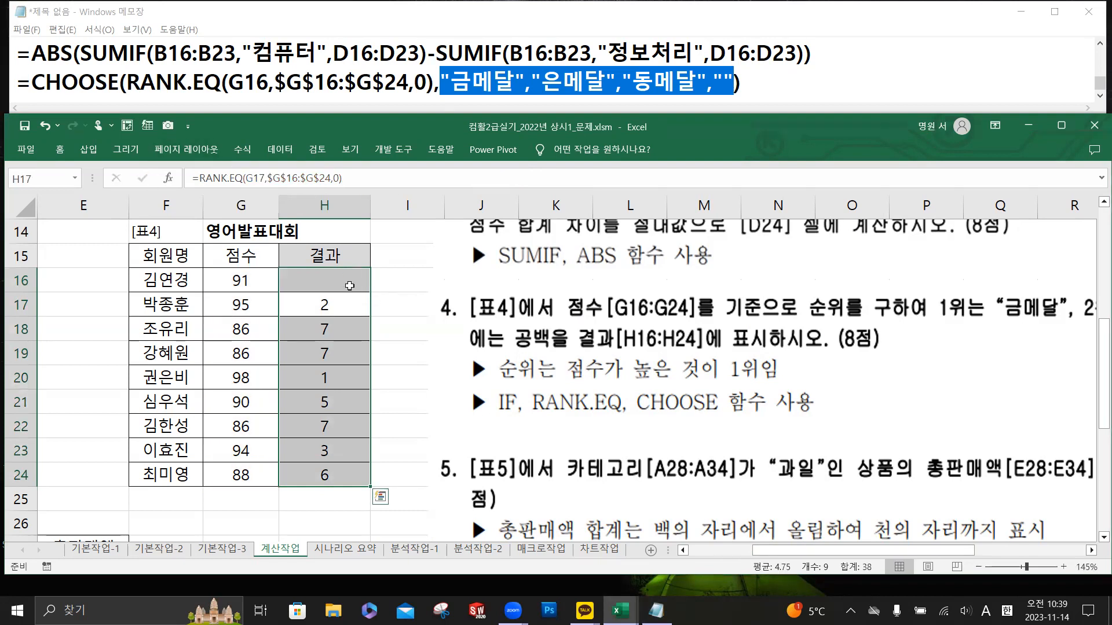
{"action": "left_click", "coordinate": [350, 285]}
{"action": "double_click", "coordinate": [370, 292]}
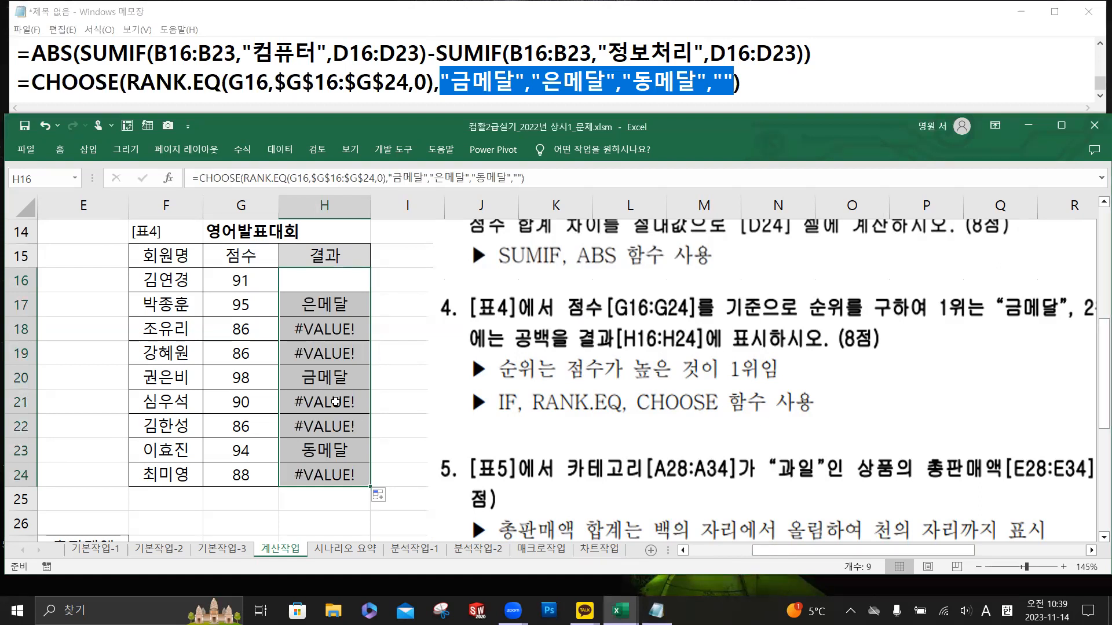
- Examine the 결과 cells H16:H24, comparing those that return a medal with those that return blank or an error
{"action": "left_click", "coordinate": [331, 379]}
{"action": "left_click", "coordinate": [330, 307]}
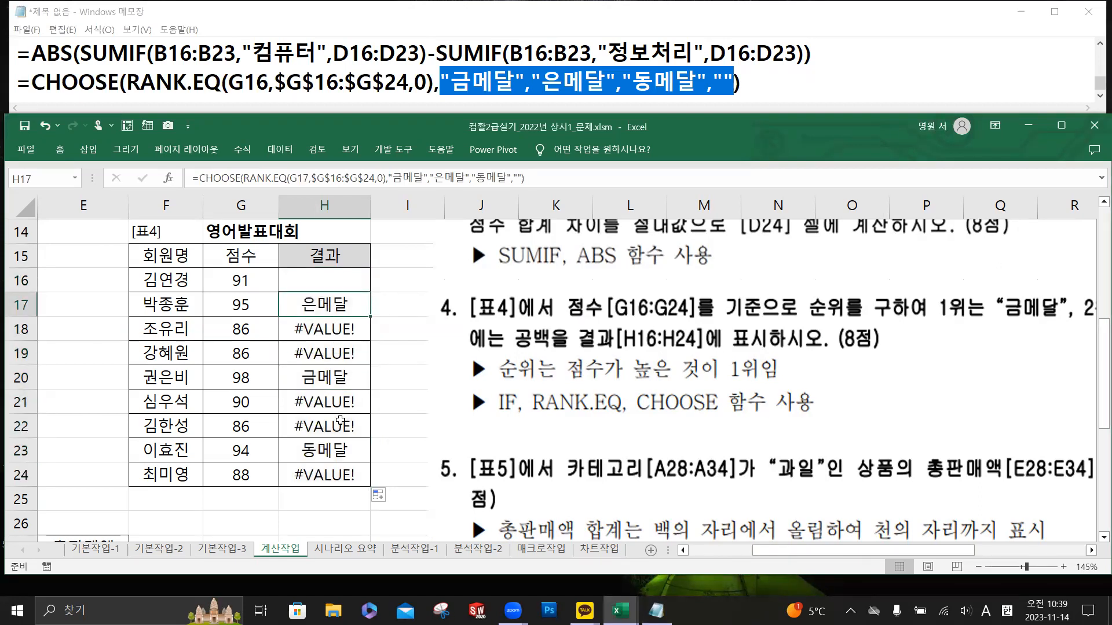
{"action": "left_click", "coordinate": [342, 453]}
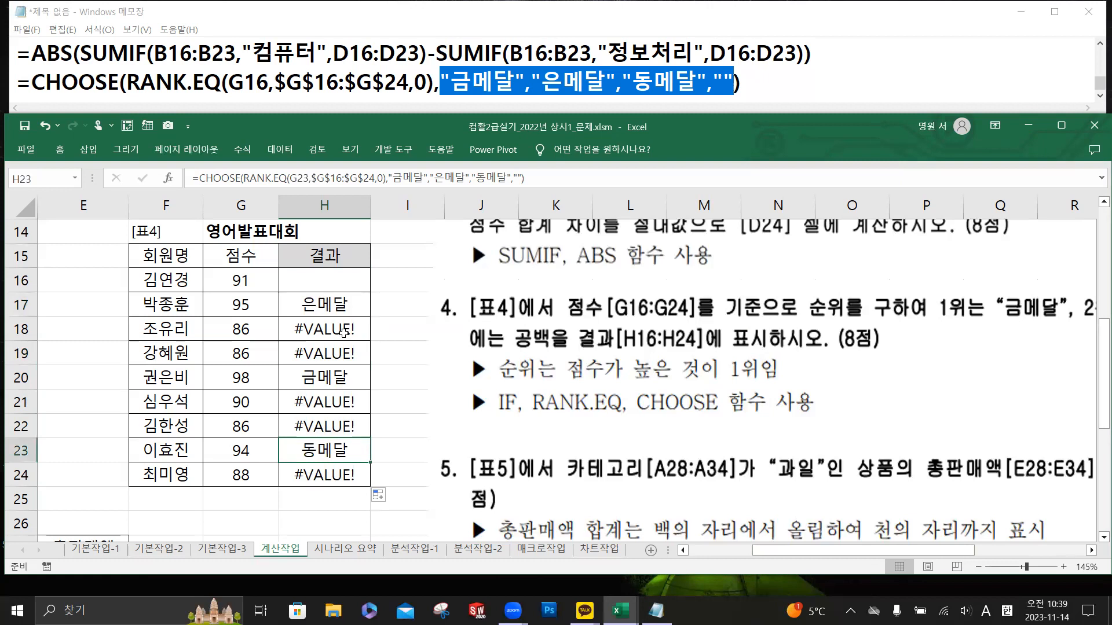
{"action": "left_click", "coordinate": [347, 286]}
{"action": "left_click", "coordinate": [341, 328]}
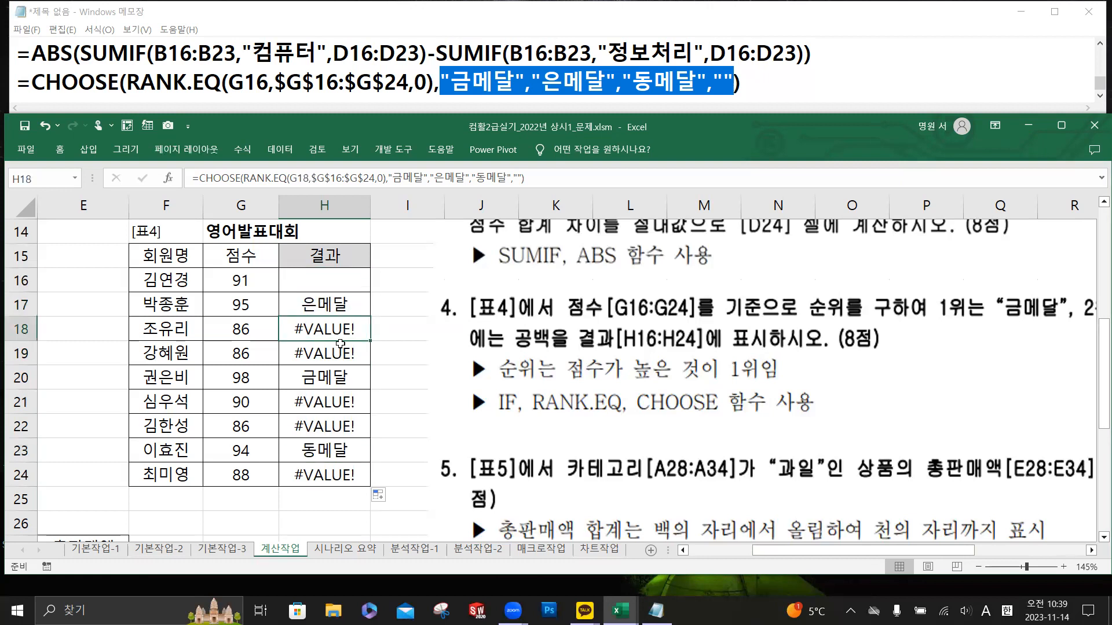
{"action": "left_click_drag", "start_coordinate": [341, 344], "coordinate": [342, 354]}
{"action": "left_click_drag", "start_coordinate": [346, 405], "coordinate": [349, 433]}
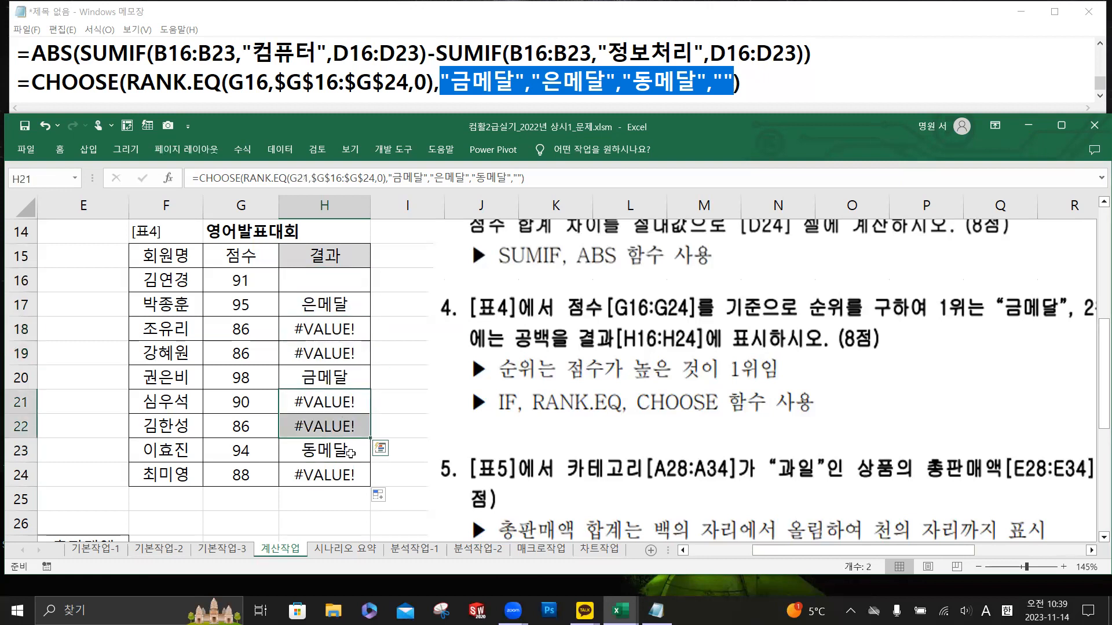
{"action": "left_click", "coordinate": [346, 475]}
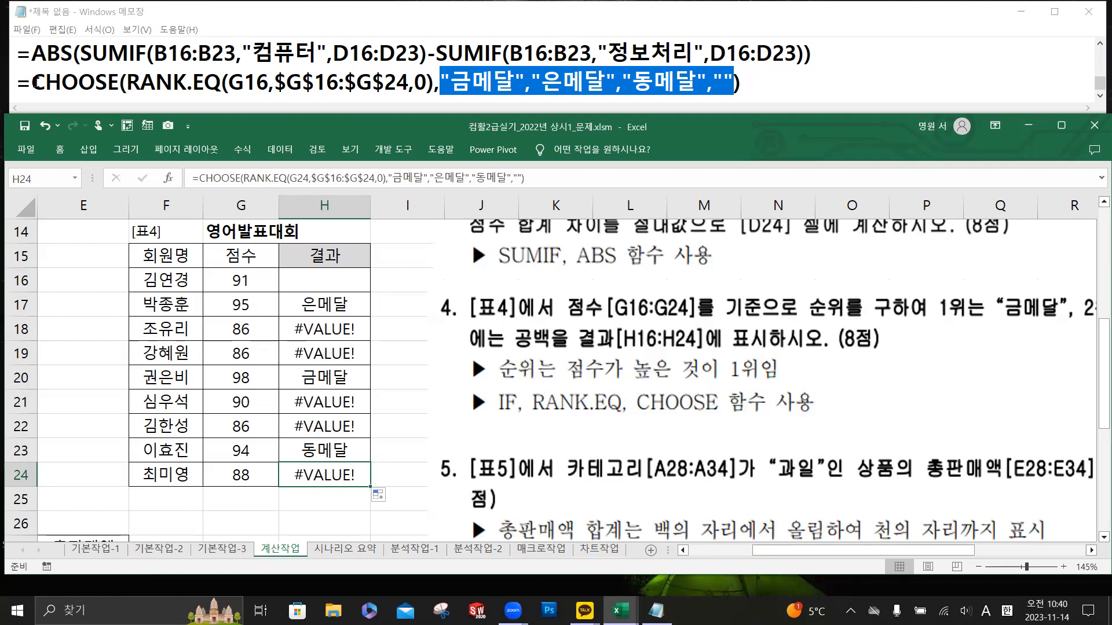
- Switch to Notepad and insert IF(RANK.EQ( before CHOOSE in the draft medal formula
{"action": "left_click", "coordinate": [35, 82]}
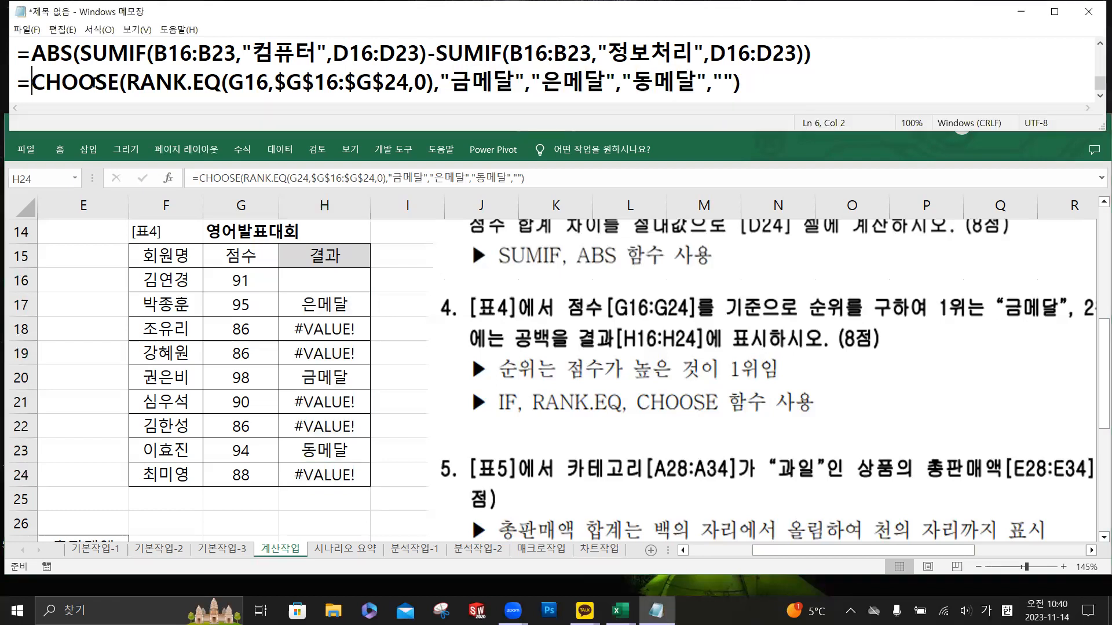
{"action": "key", "text": "Hangul"}
{"action": "type", "text": "IF"}
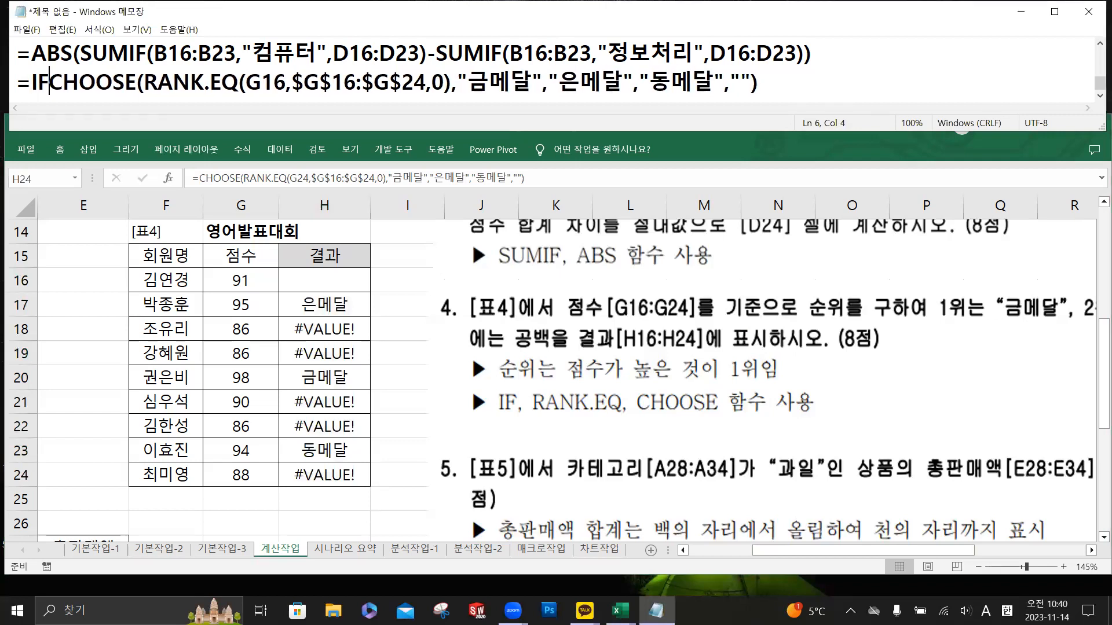
{"action": "type", "text": "("}
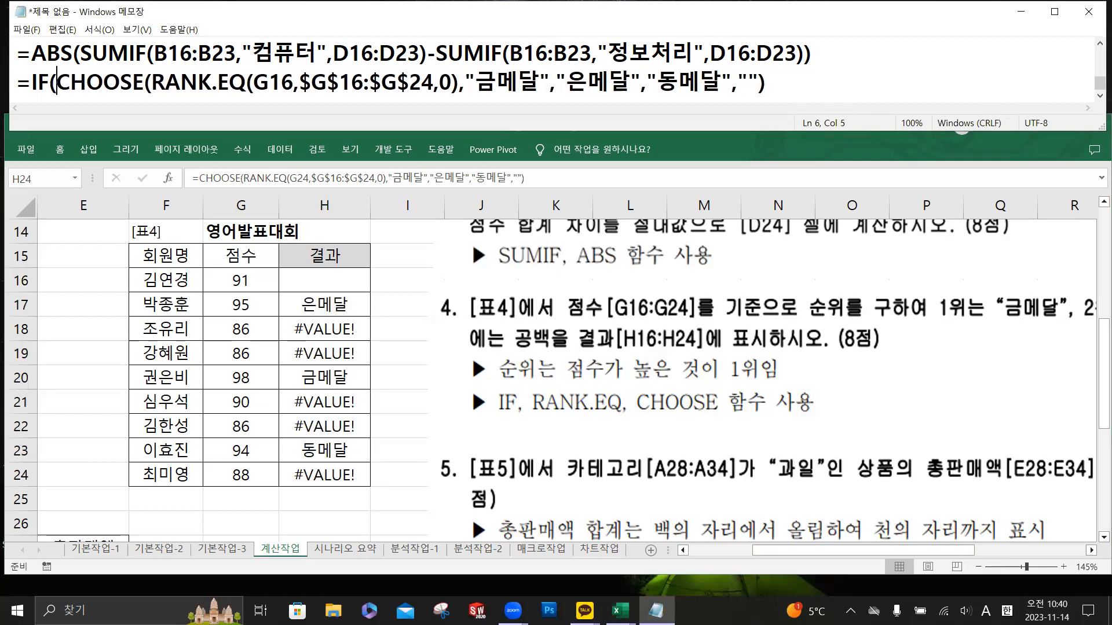
{"action": "type", "text": "R"}
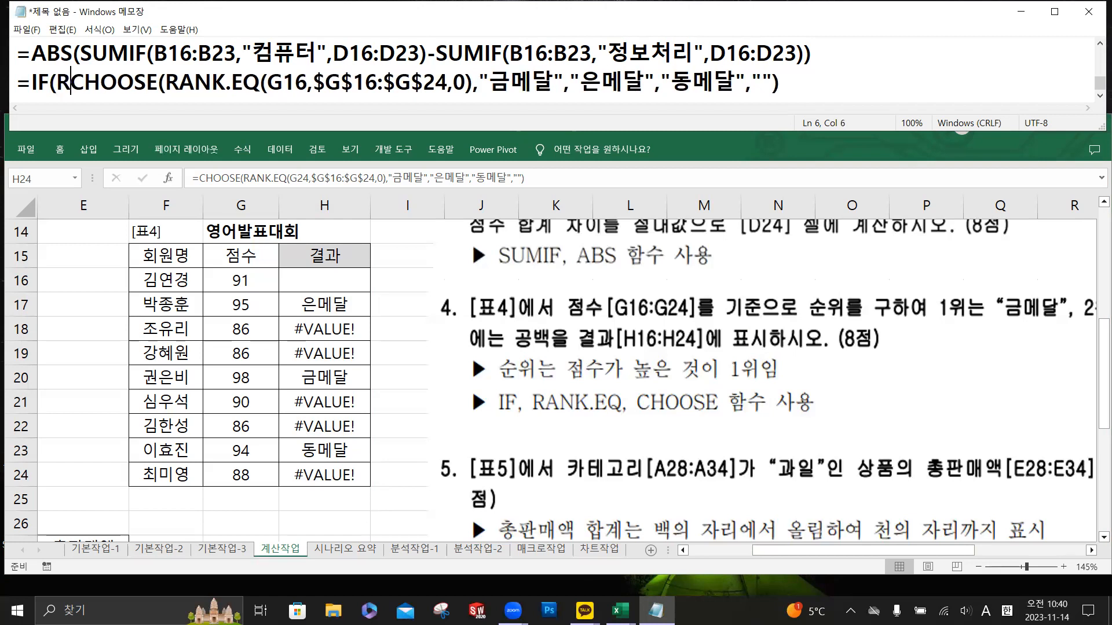
{"action": "type", "text": "ANK"}
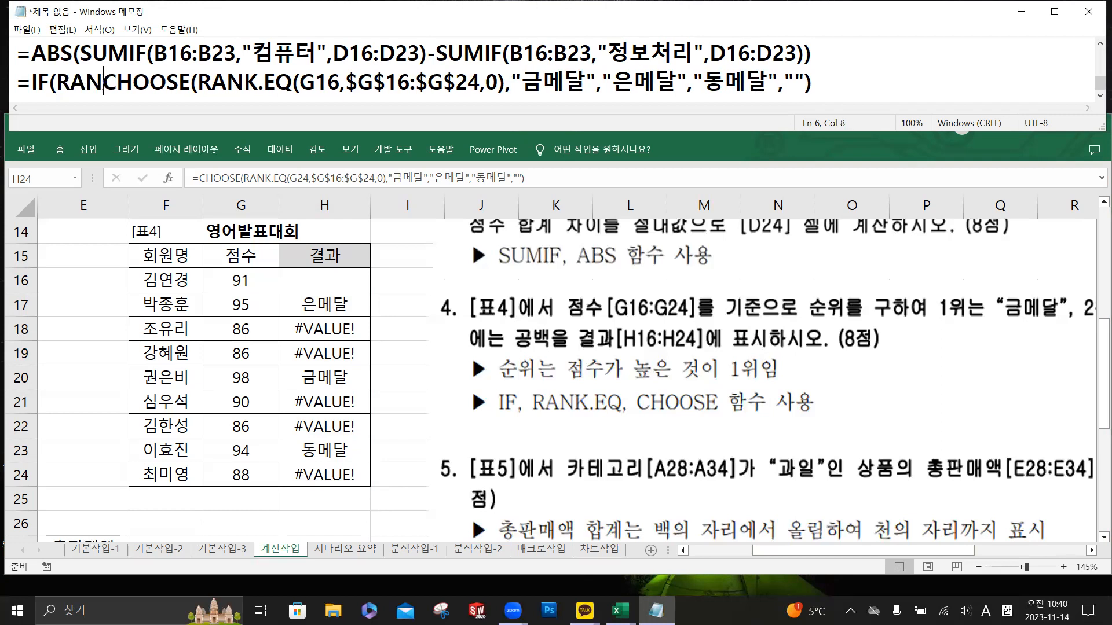
{"action": "type", "text": ".EQ"}
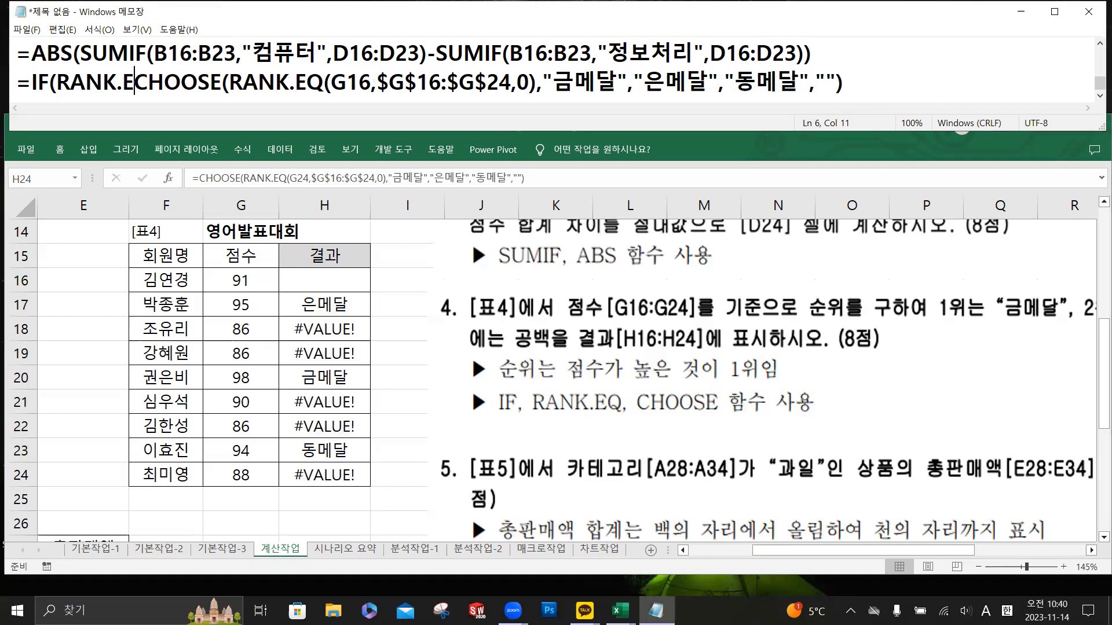
{"action": "type", "text": "("}
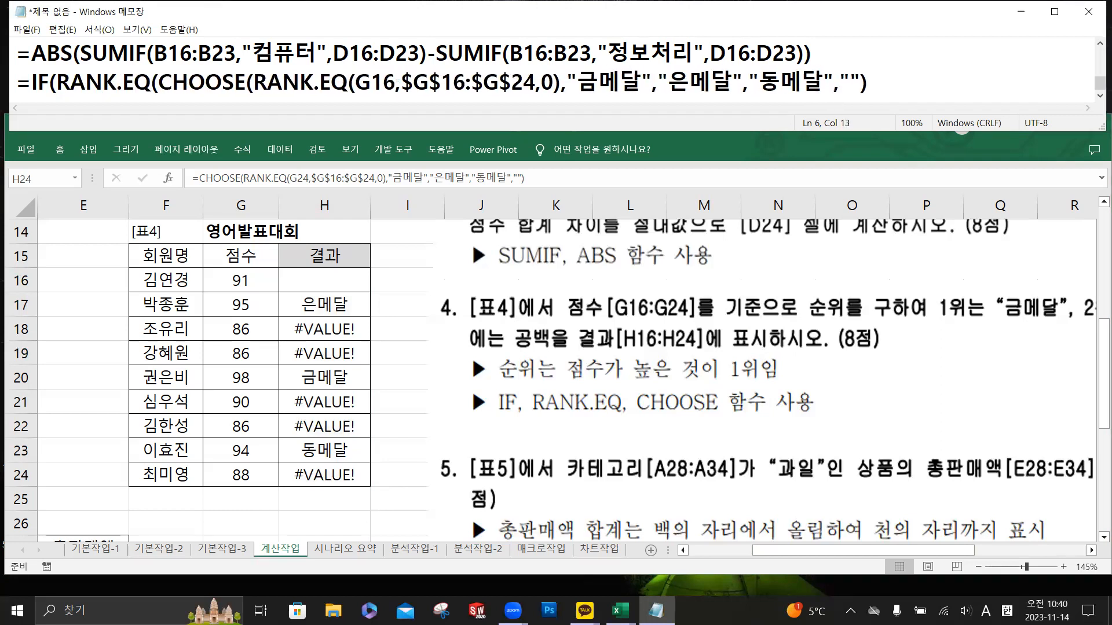
- Copy the existing RANK.EQ arguments (G16,$G$16:$G$24,0) and paste them directly after the draft's new RANK.EQ
{"action": "left_click_drag", "start_coordinate": [348, 81], "coordinate": [562, 87]}
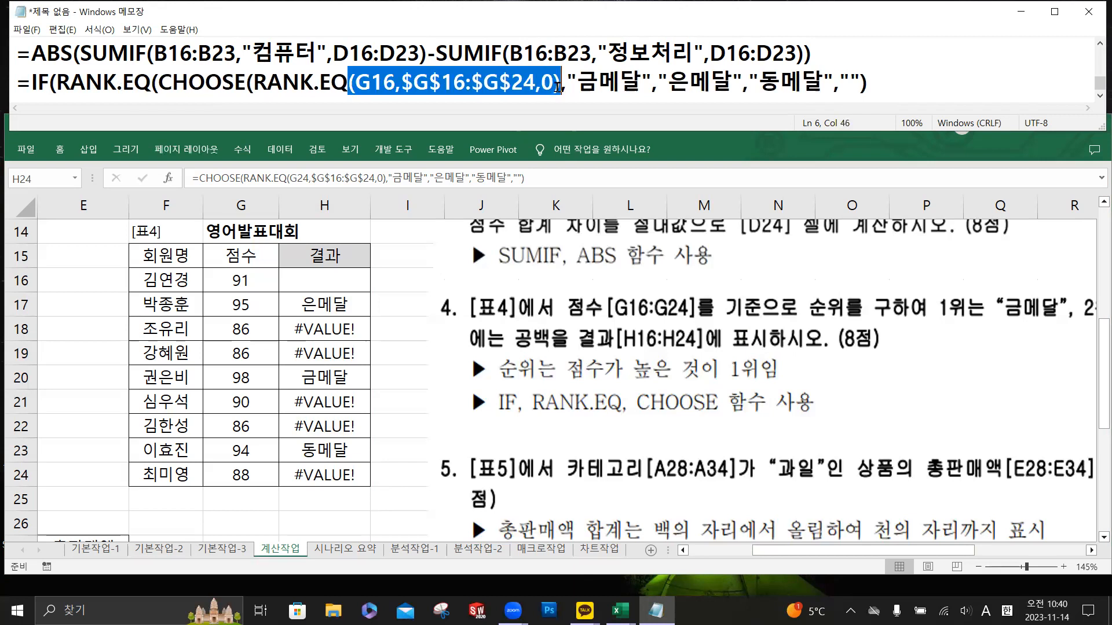
{"action": "key", "text": "ctrl+c"}
{"action": "left_click", "coordinate": [151, 83]}
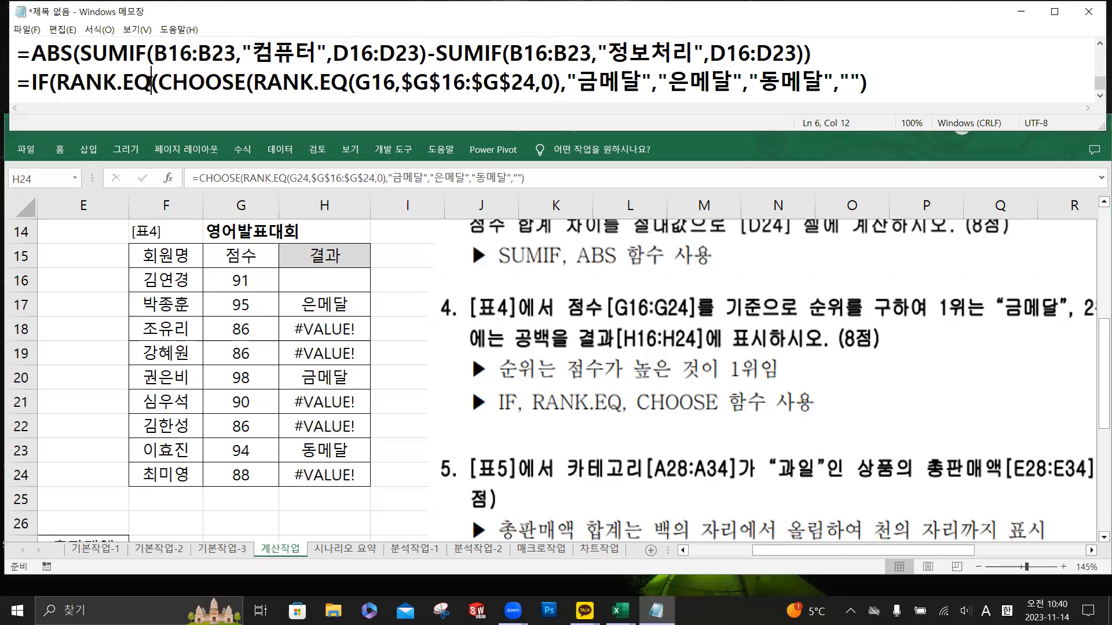
{"action": "key", "text": "ctrl+v"}
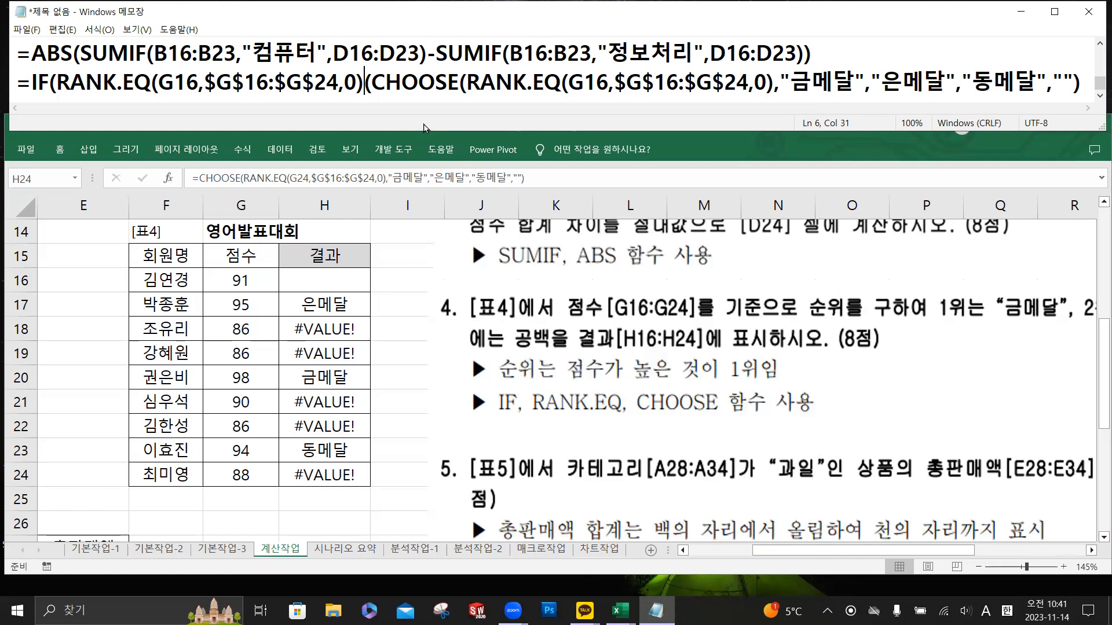
- Complete IF's condition with <=3 and a comma, removing the stray opening parenthesis and placing CHOOSE on its own line
{"action": "type", "text": "<=3"}
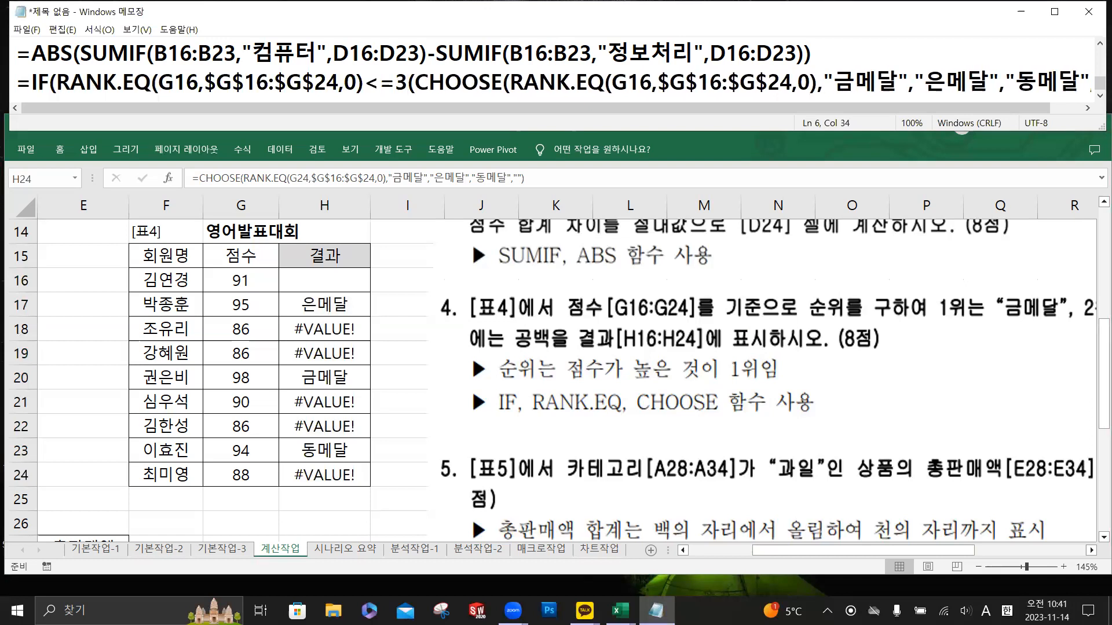
{"action": "type", "text": ","}
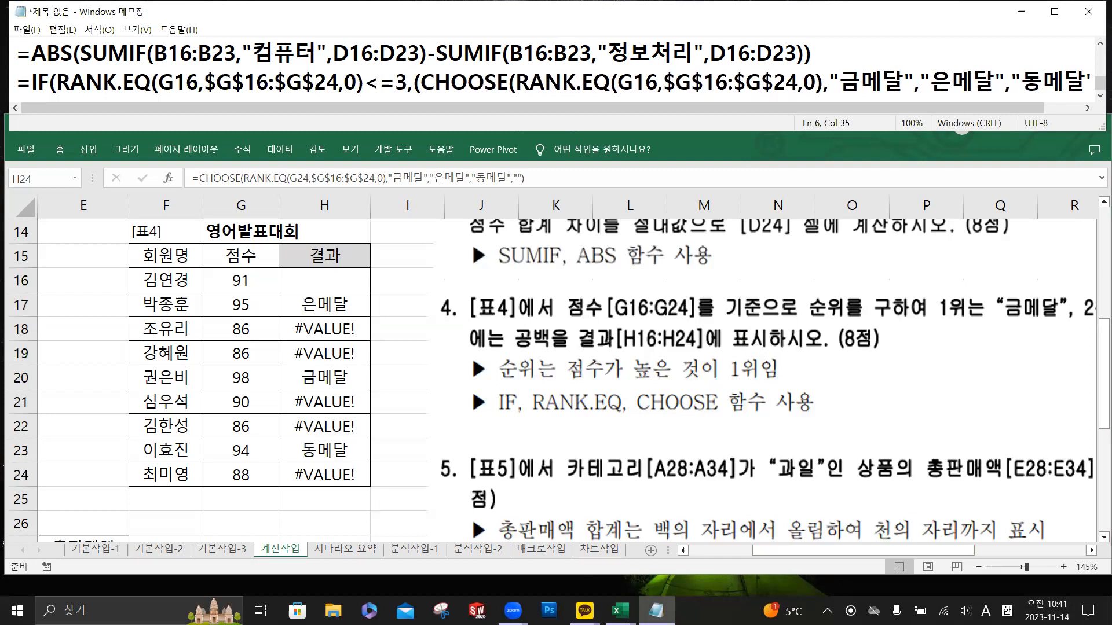
{"action": "key", "text": "Delete"}
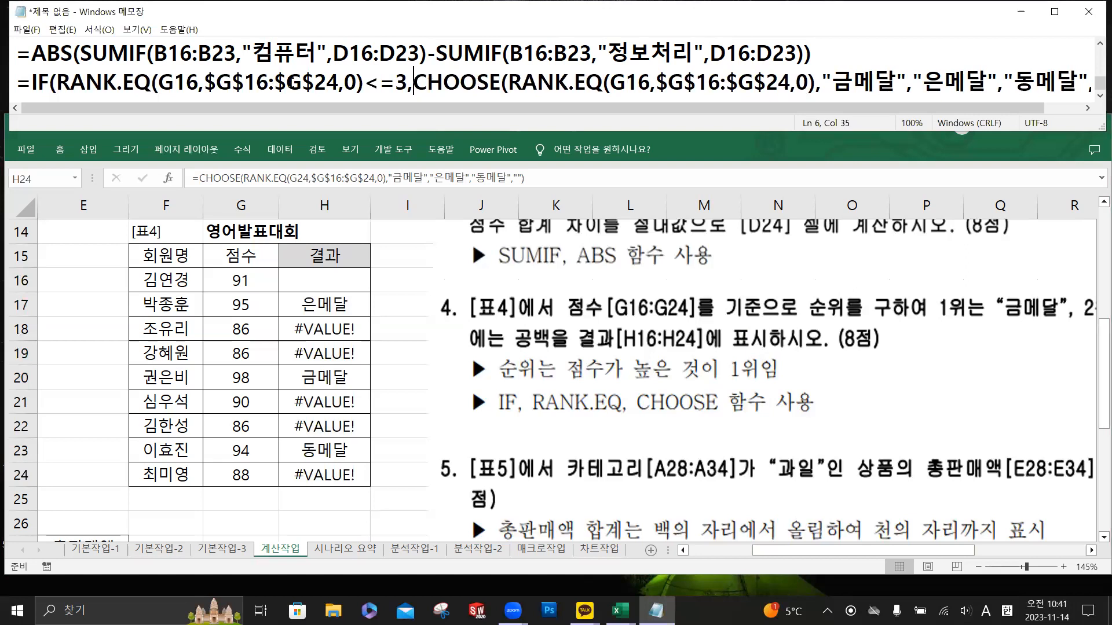
{"action": "left_click_drag", "start_coordinate": [350, 130], "coordinate": [350, 166]}
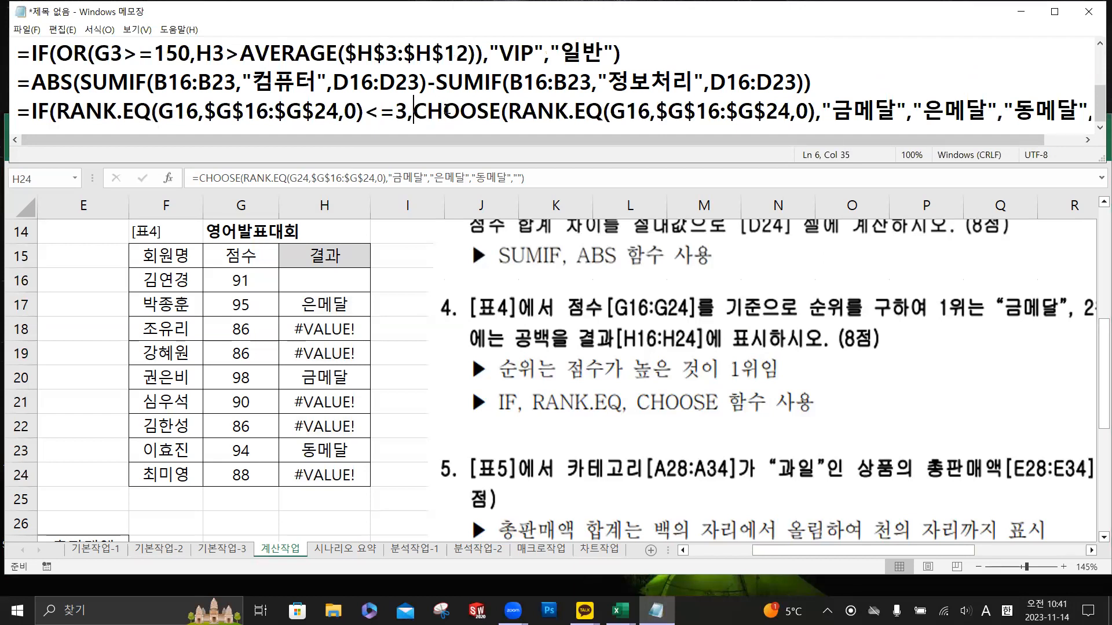
{"action": "key", "text": "Return"}
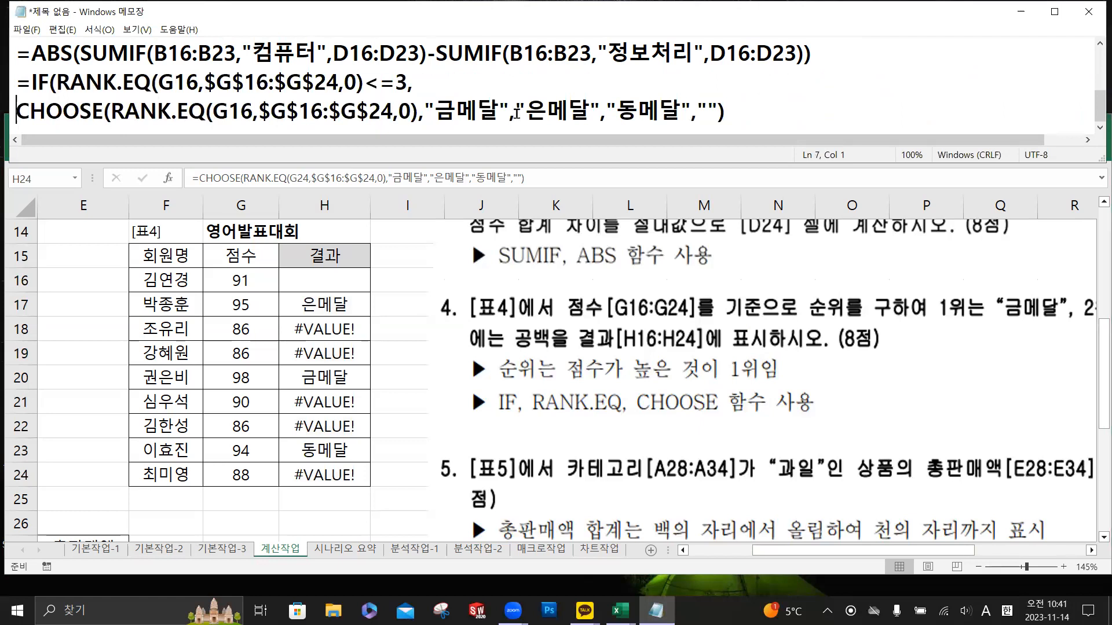
- Close the draft's CHOOSE function after "동메달" so that "" becomes IF's value when false
{"action": "left_click", "coordinate": [692, 111]}
{"action": "type", "text": ")"}
{"action": "key", "text": "Right"}
{"action": "key", "text": "shift+Right"}
{"action": "key", "text": "shift+Right"}
{"action": "key", "text": "Right"}
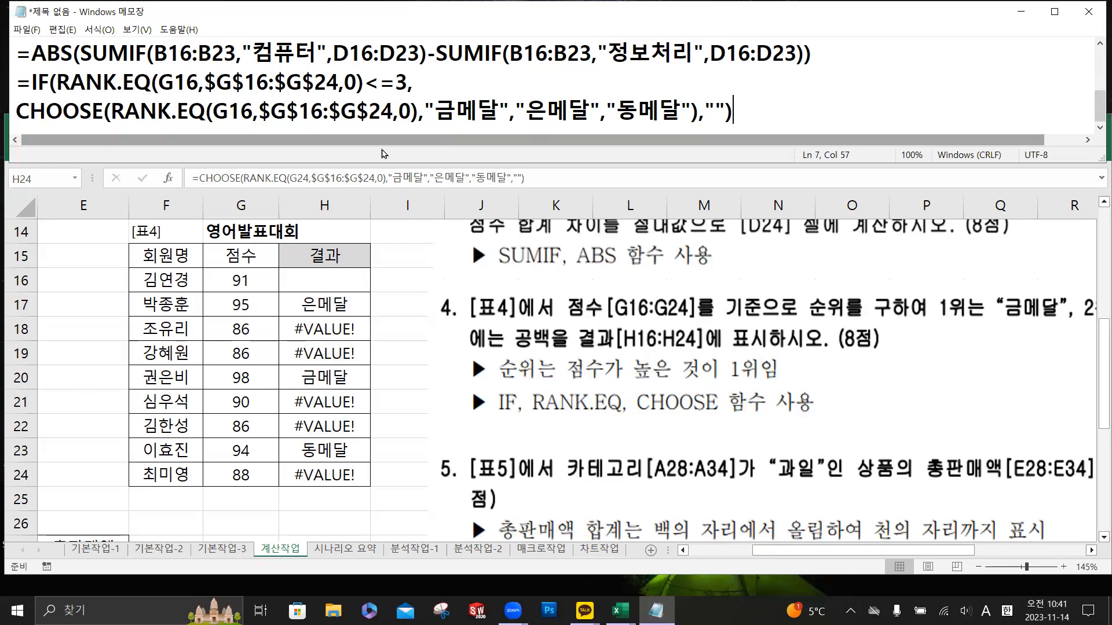
{"action": "left_click", "coordinate": [199, 177]}
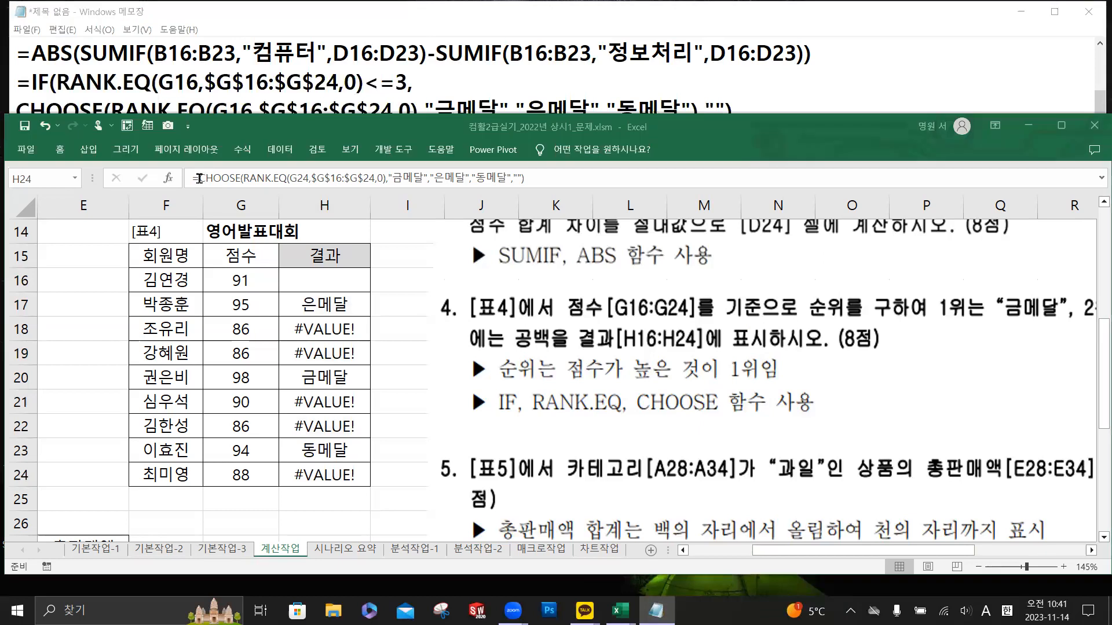
{"action": "left_click", "coordinate": [198, 178]}
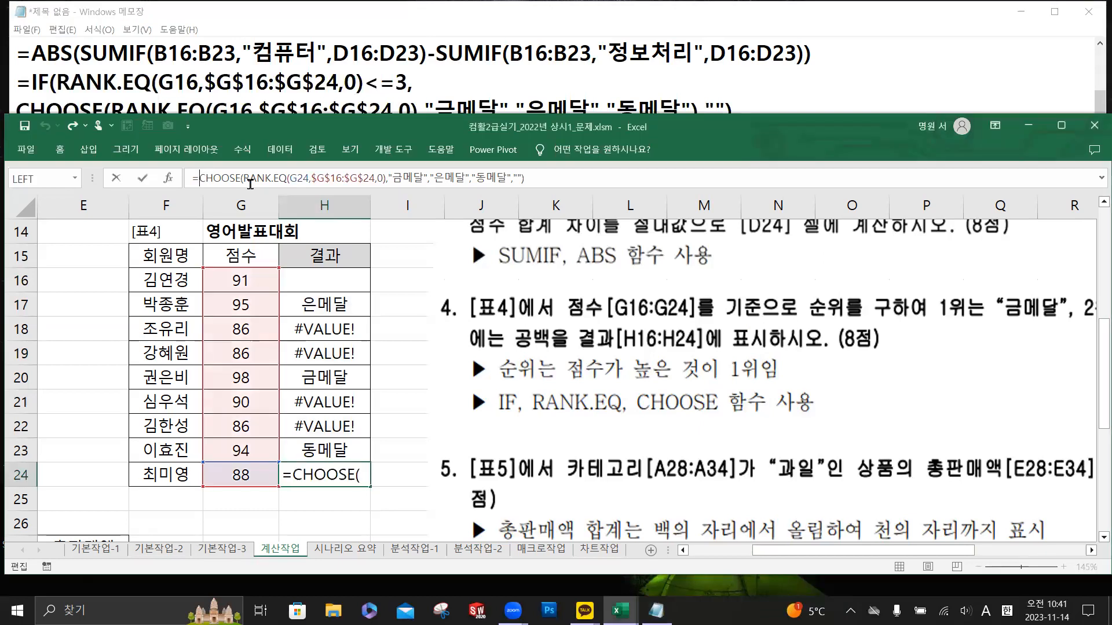
{"action": "type", "text": "if"}
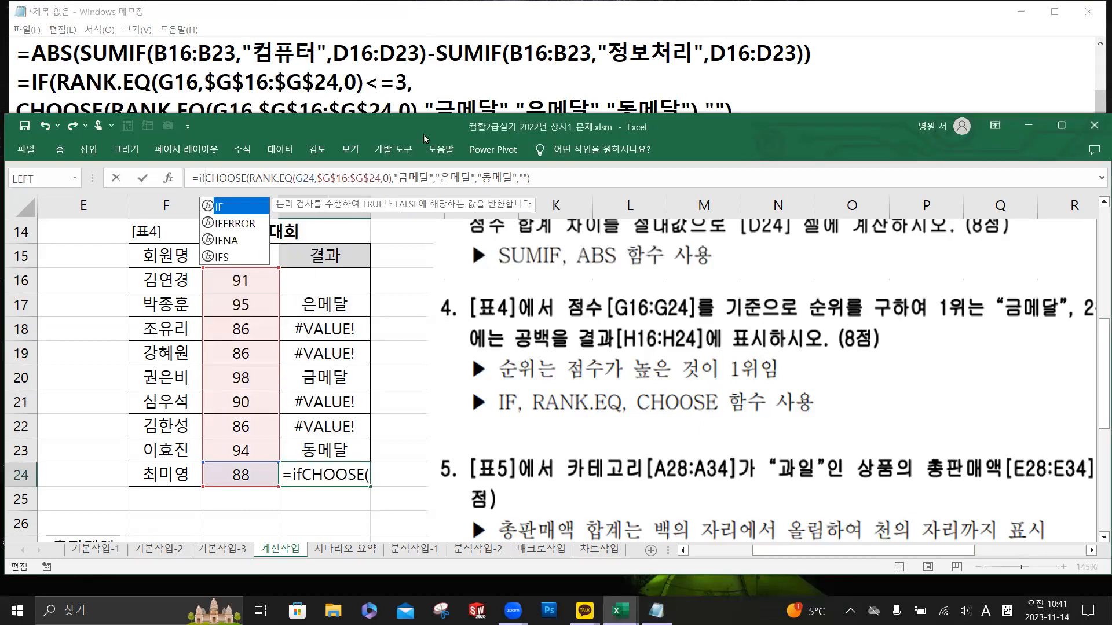
- Switch to Notepad and add an empty line below the finished draft formula
{"action": "left_click", "coordinate": [692, 73]}
{"action": "left_click", "coordinate": [837, 112]}
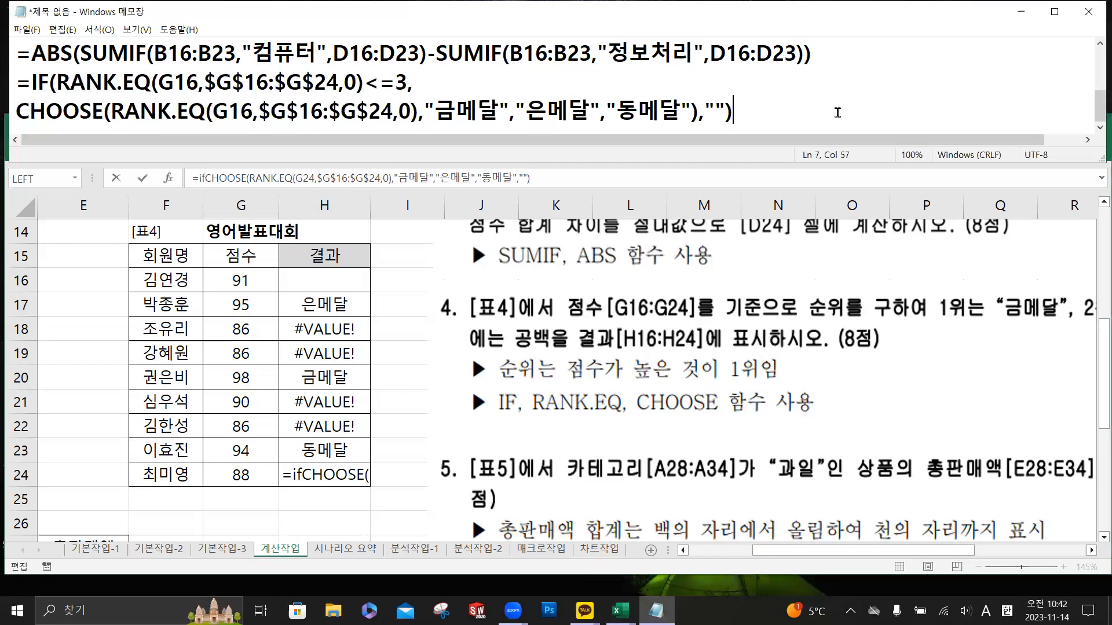
{"action": "key", "text": "Return"}
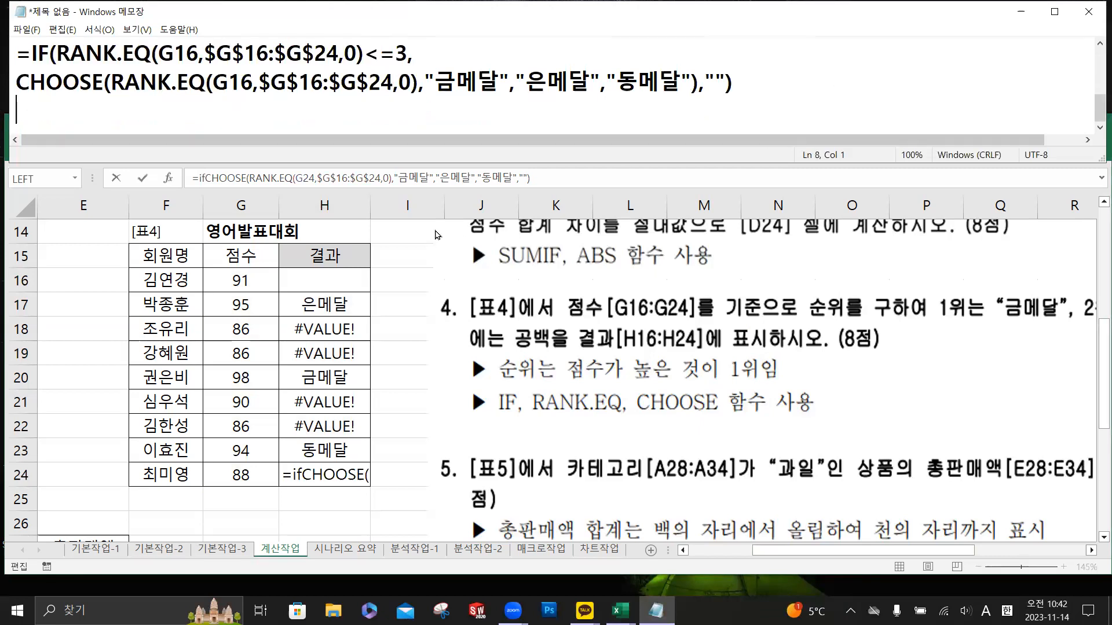
{"action": "left_click", "coordinate": [209, 178]}
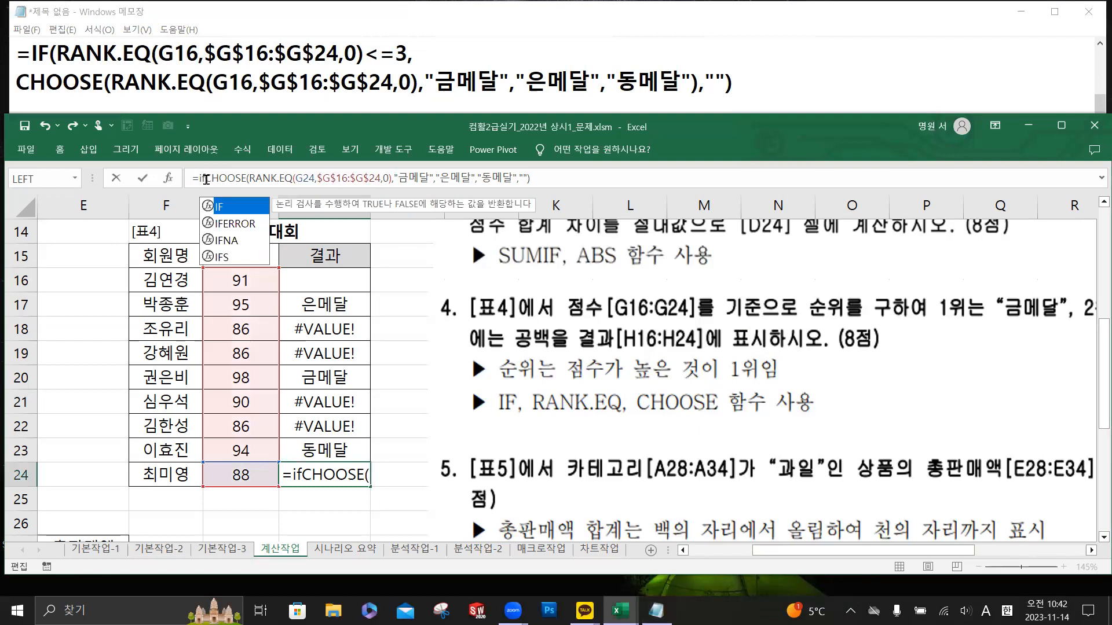
{"action": "double_click", "coordinate": [218, 206]}
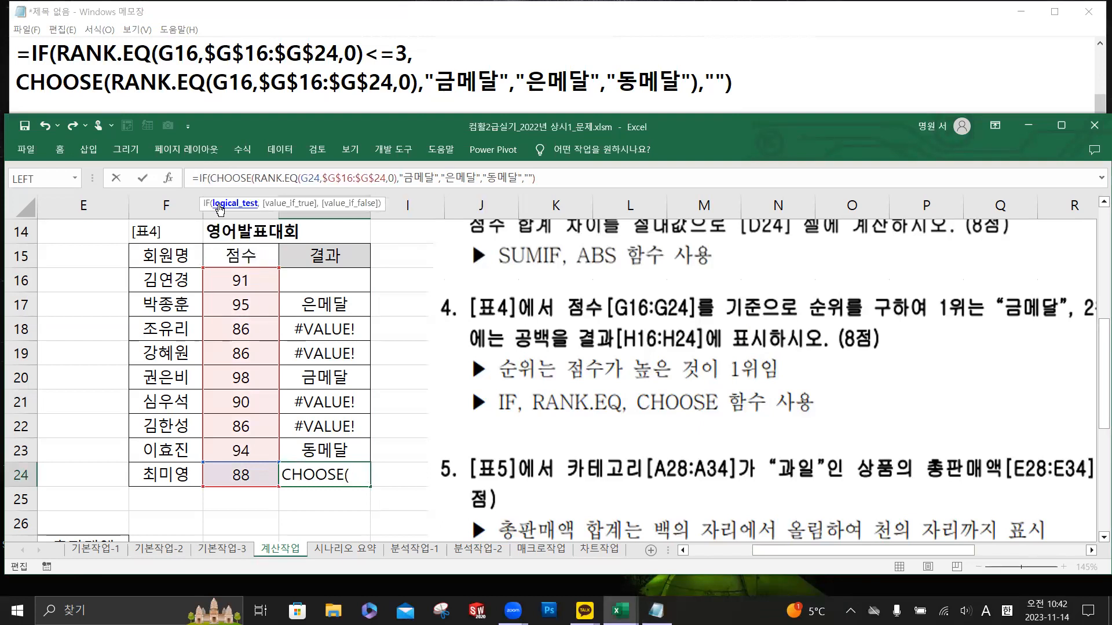
{"action": "type", "text": "rank"}
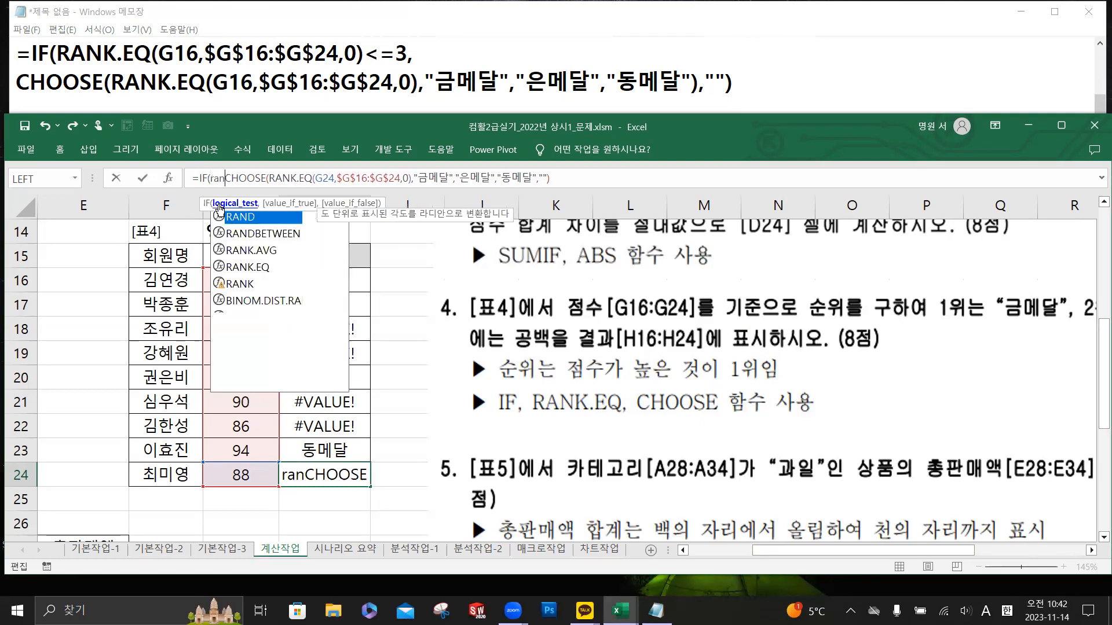
{"action": "double_click", "coordinate": [269, 234]}
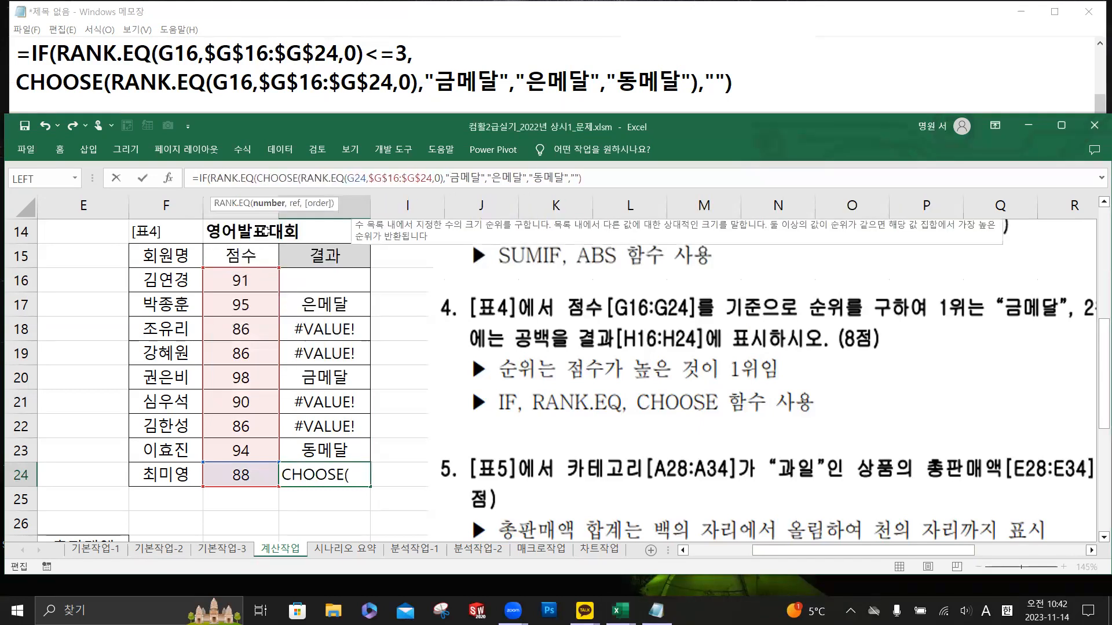
{"action": "left_click", "coordinate": [258, 283]}
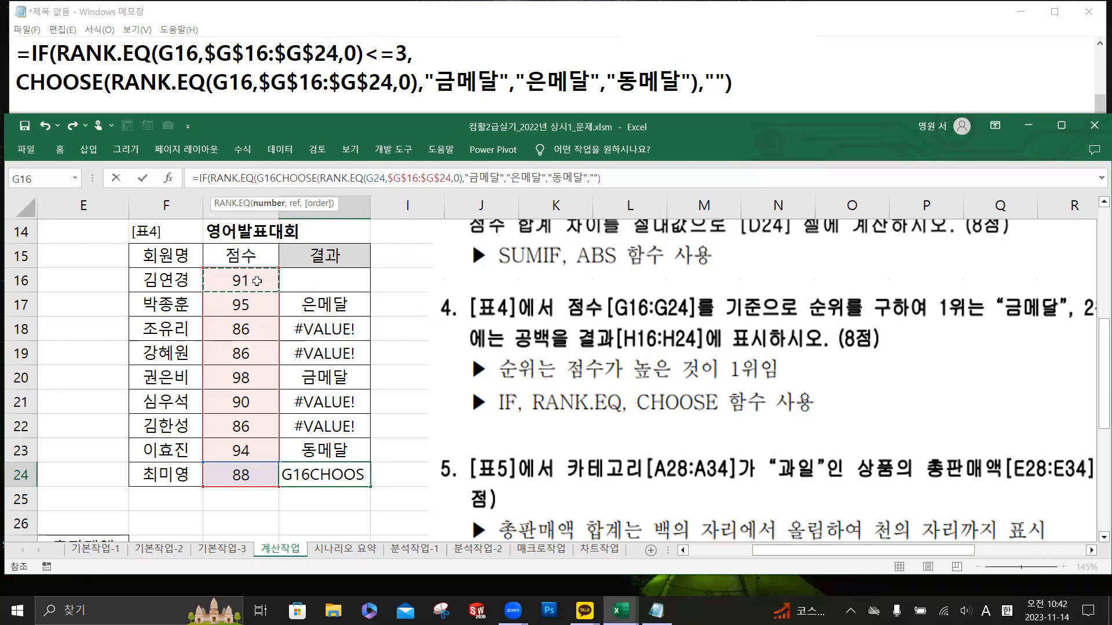
{"action": "type", "text": ","}
{"action": "left_click_drag", "start_coordinate": [257, 282], "coordinate": [256, 468]}
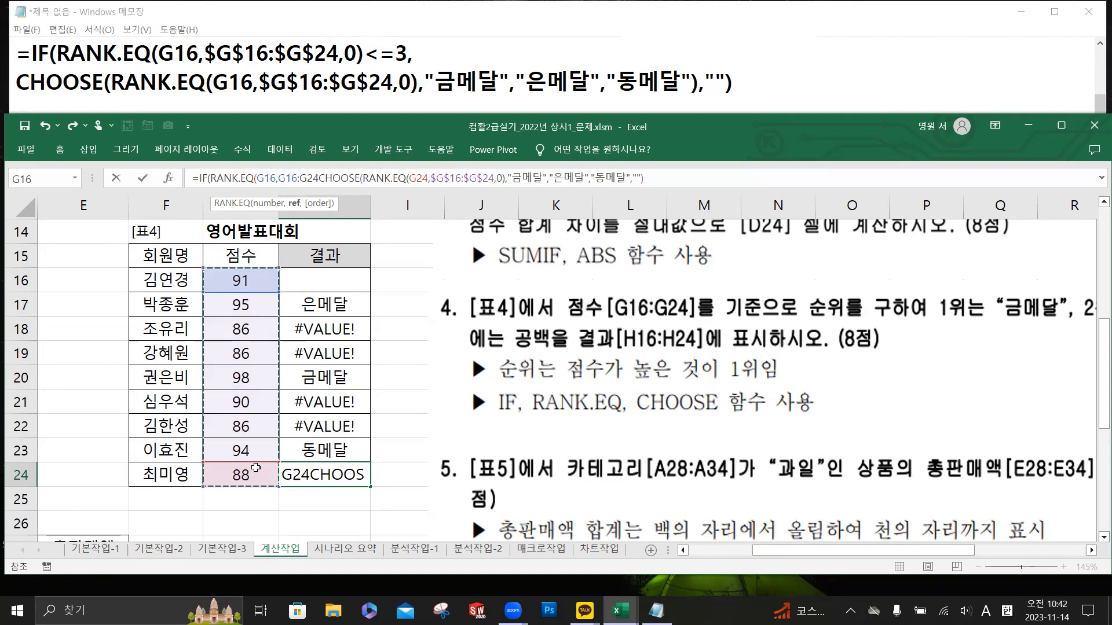
{"action": "left_click", "coordinate": [351, 478]}
{"action": "key", "text": "Escape"}
- Insert the IF function with a nested RANK.EQ before CHOOSE in H16's formula
{"action": "left_click", "coordinate": [348, 285]}
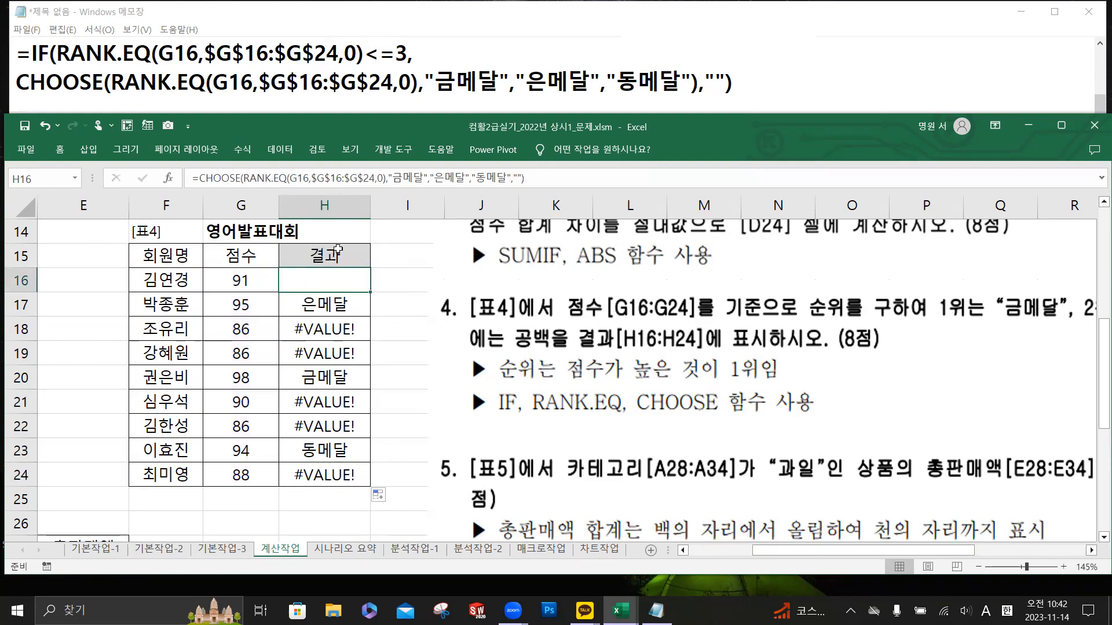
{"action": "left_click", "coordinate": [200, 178]}
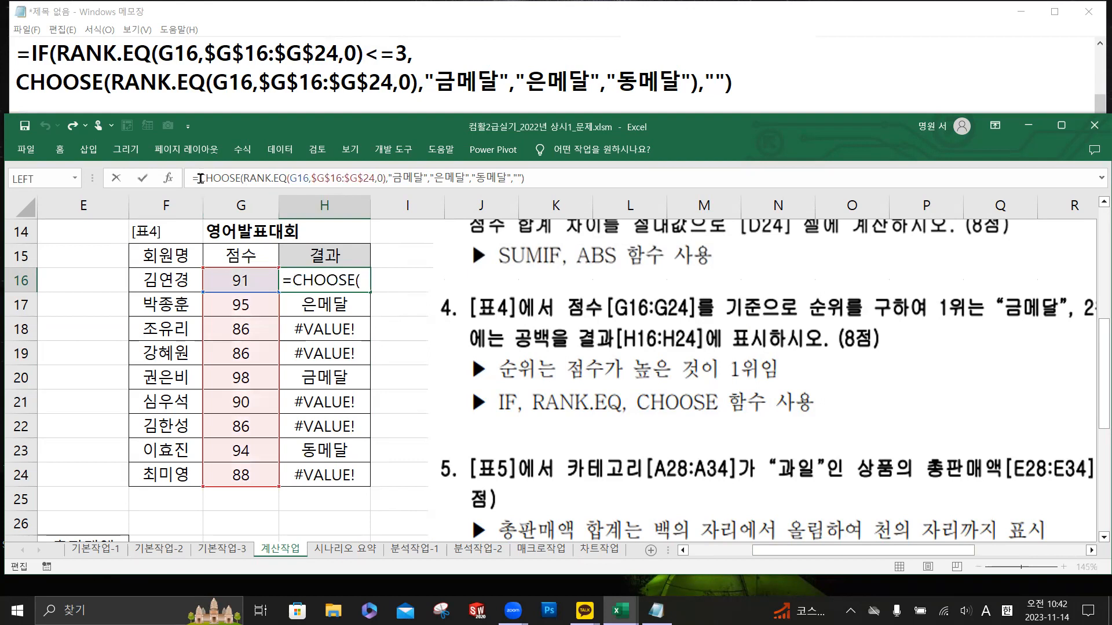
{"action": "type", "text": "if"}
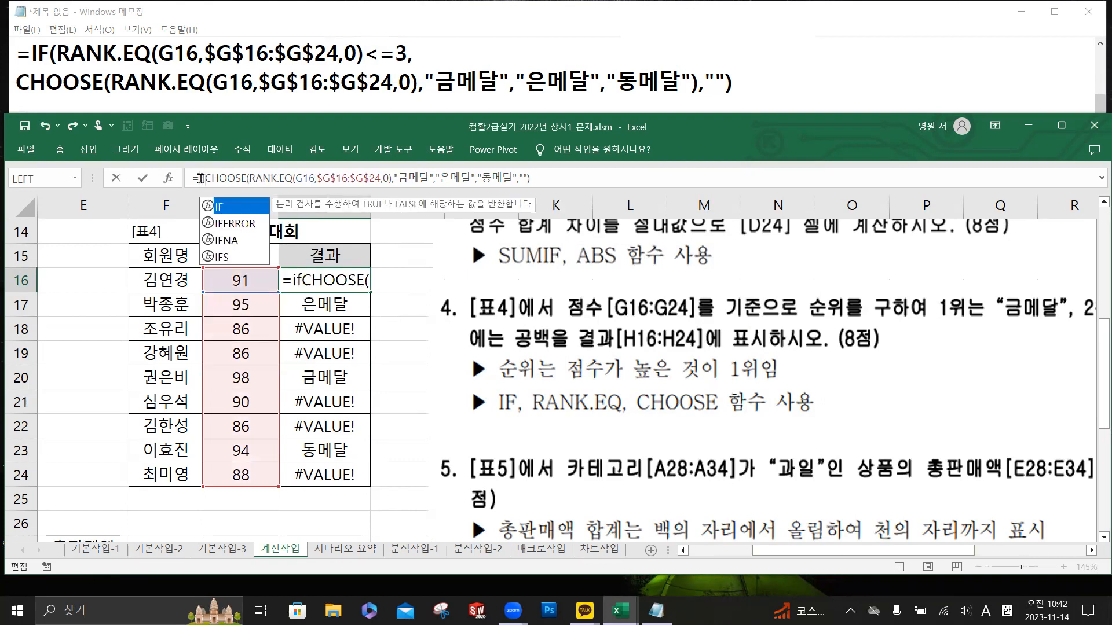
{"action": "double_click", "coordinate": [233, 208]}
{"action": "type", "text": "rank"}
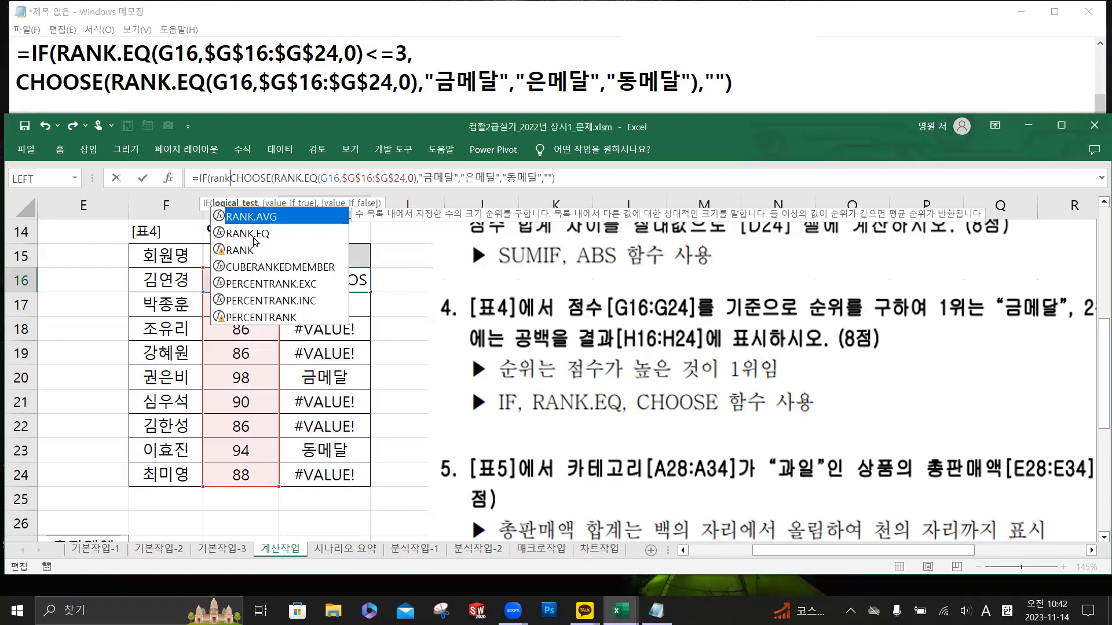
{"action": "double_click", "coordinate": [252, 233]}
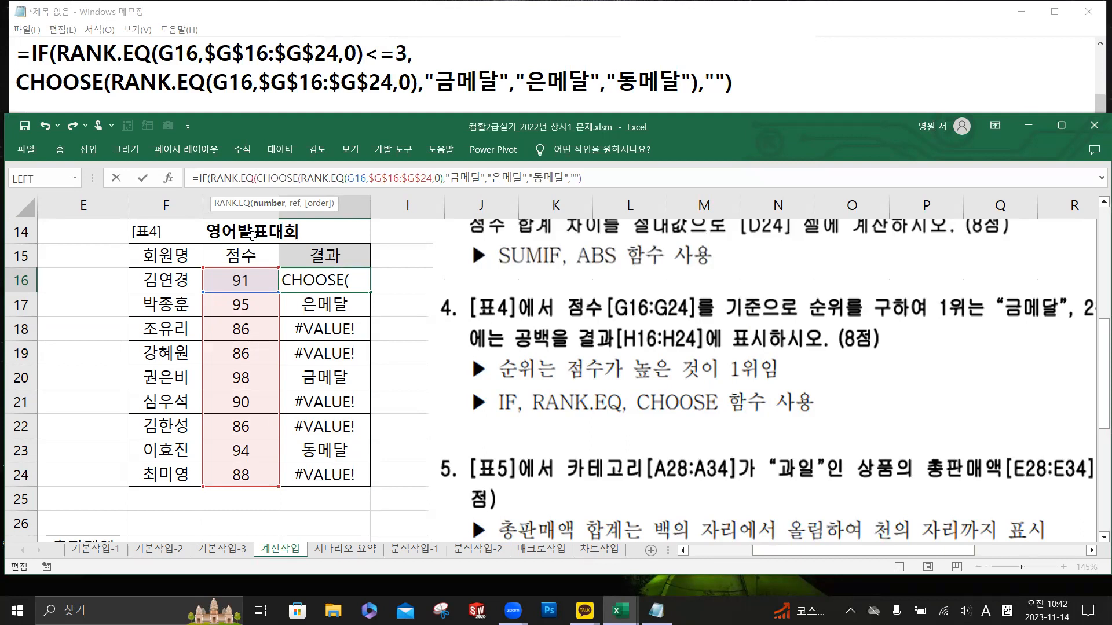
- Complete IF's condition in H16's formula as RANK.EQ(G16,$G$16:$G$24,0)<=3, followed by a comma before CHOOSE
{"action": "left_click", "coordinate": [233, 279]}
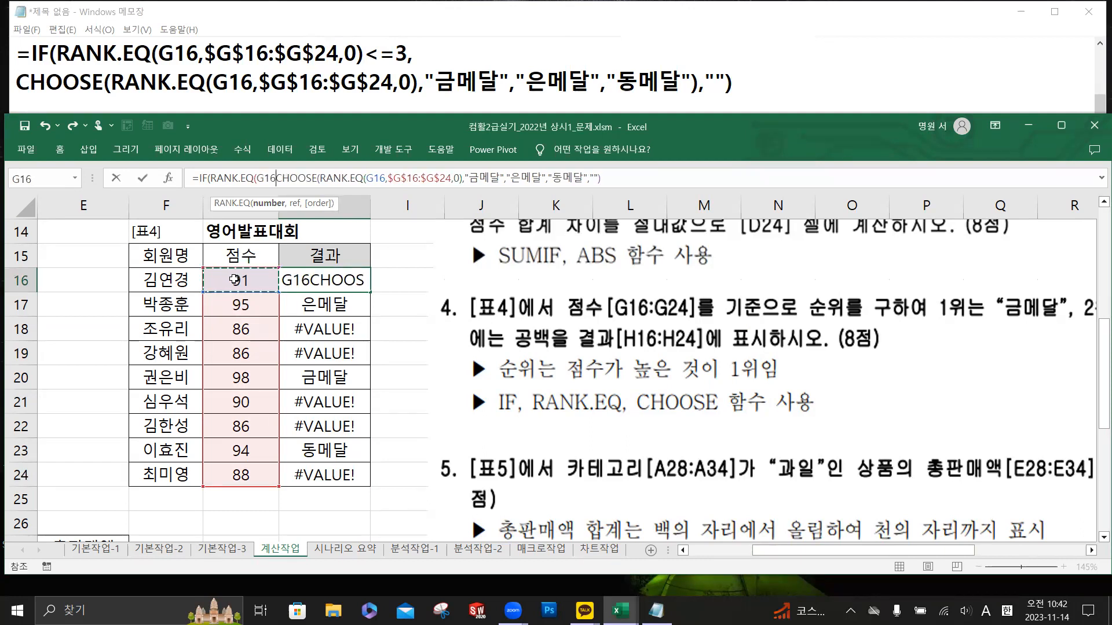
{"action": "type", "text": ","}
{"action": "left_click_drag", "start_coordinate": [234, 280], "coordinate": [237, 474]}
{"action": "key", "text": "F4"}
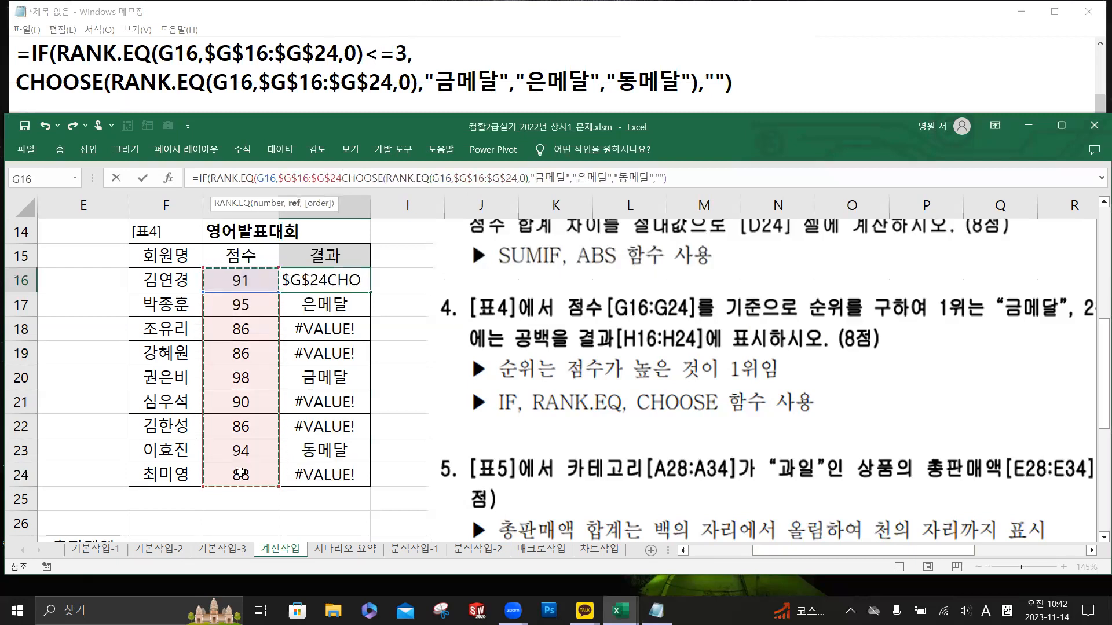
{"action": "type", "text": ","}
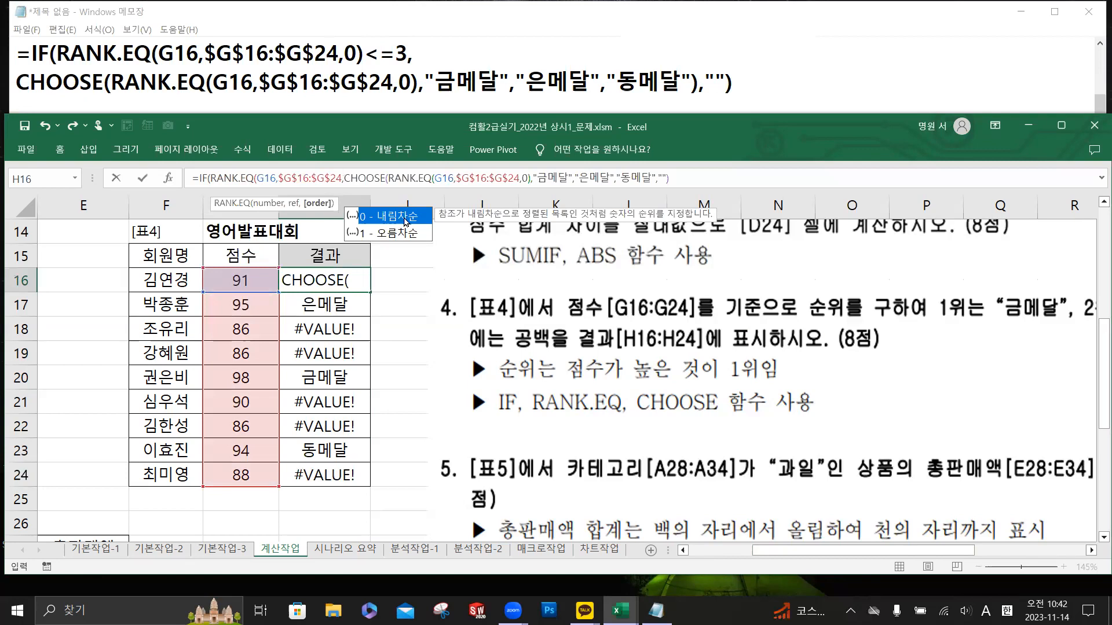
{"action": "type", "text": "0"}
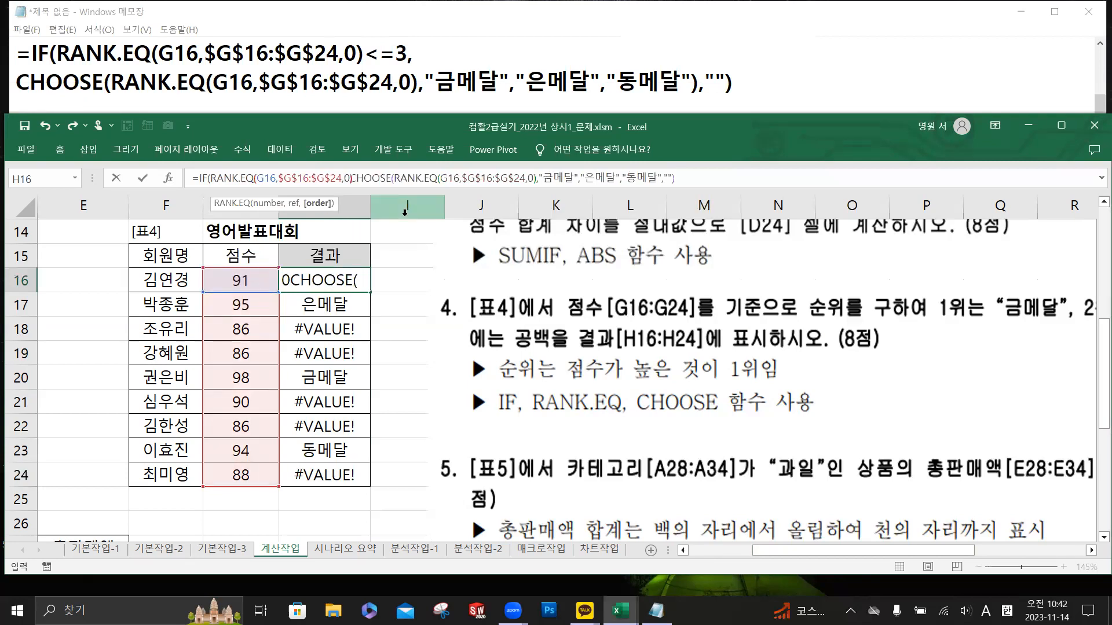
{"action": "type", "text": ")<=3"}
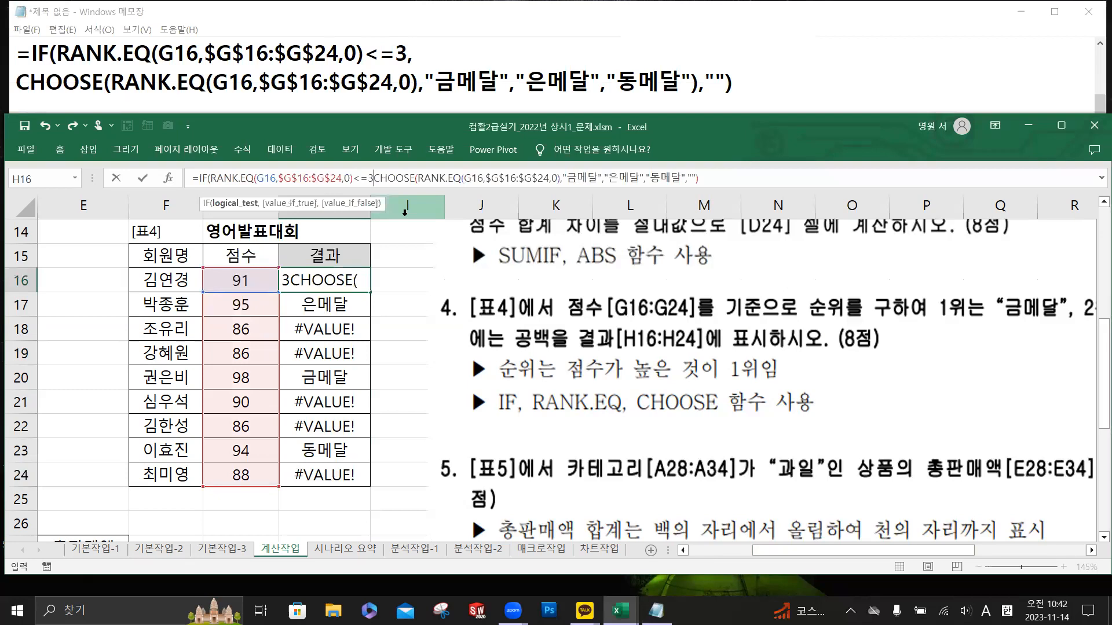
{"action": "type", "text": ","}
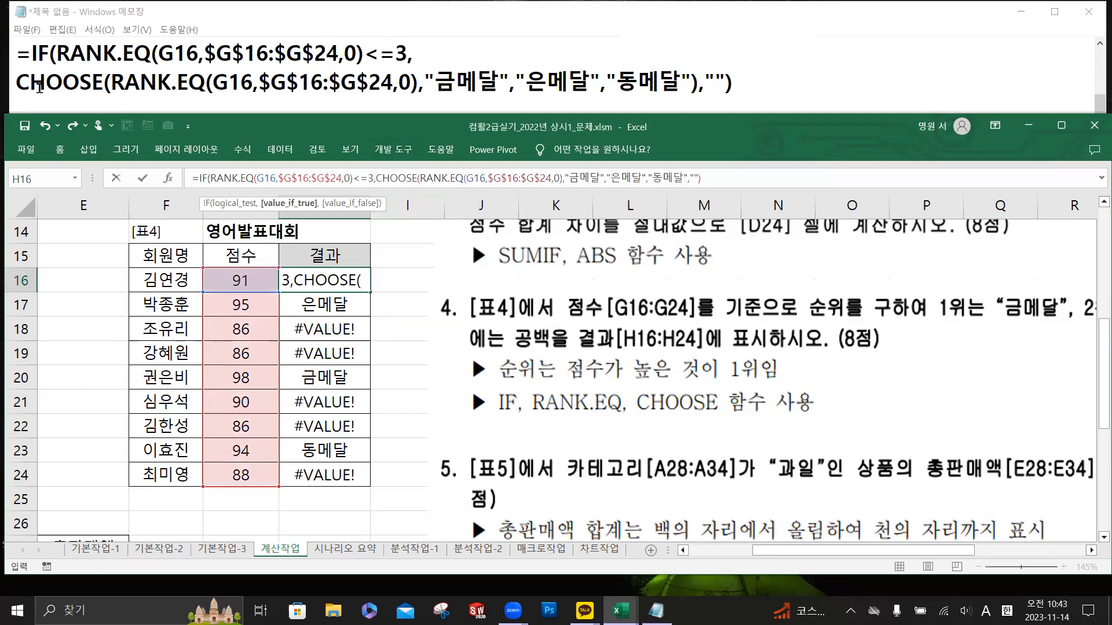
- Close the CHOOSE function after "동메달" in H16's formula so that "" becomes IF's value when false
{"action": "left_click_drag", "start_coordinate": [17, 87], "coordinate": [700, 87]}
{"action": "left_click", "coordinate": [394, 183]}
{"action": "left_click_drag", "start_coordinate": [375, 179], "coordinate": [687, 177]}
{"action": "left_click", "coordinate": [687, 178]}
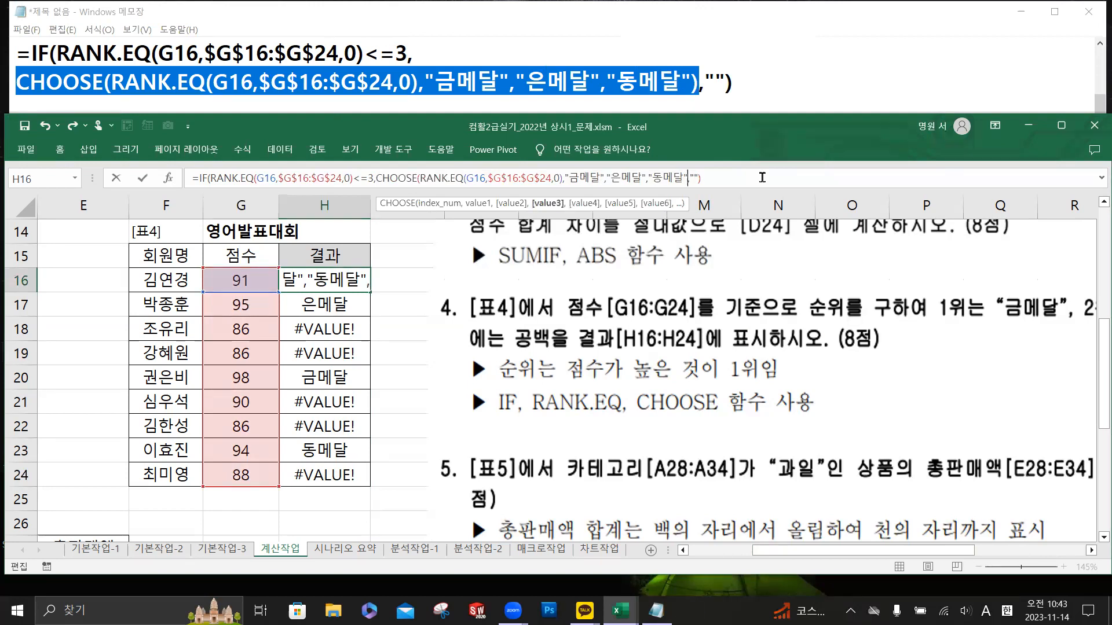
{"action": "key", "text": "super+plus"}
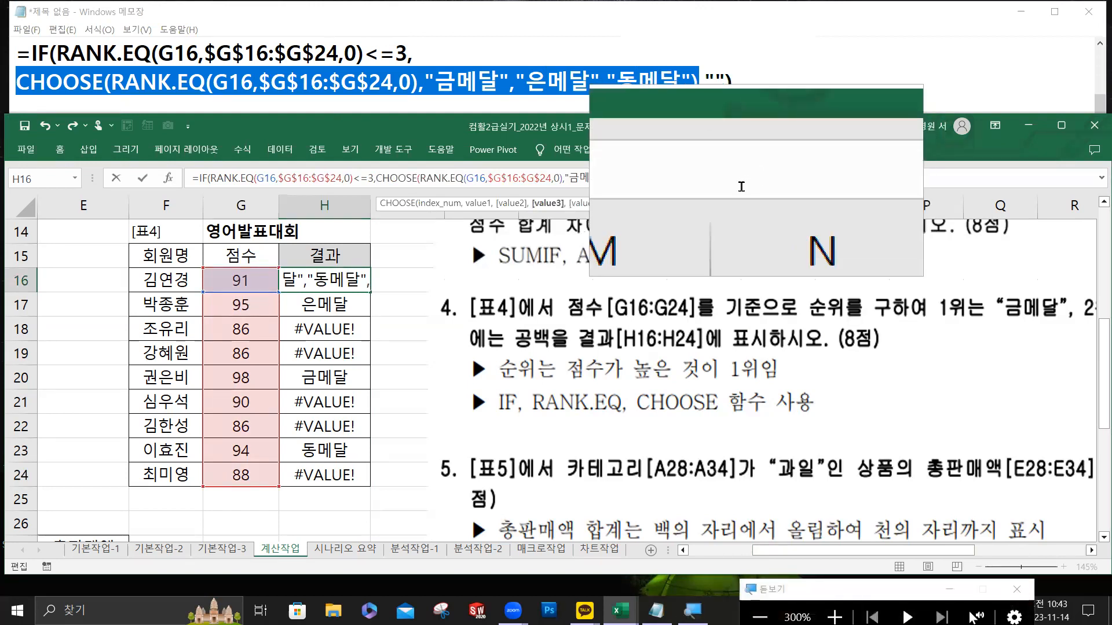
{"action": "key", "text": "Left"}
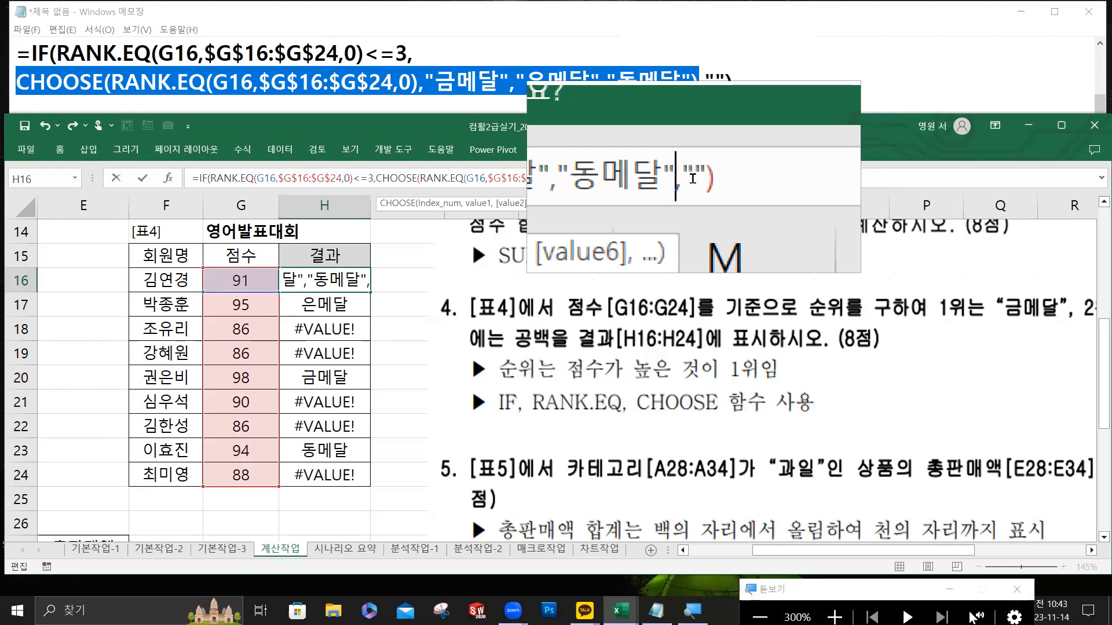
{"action": "type", "text": ")"}
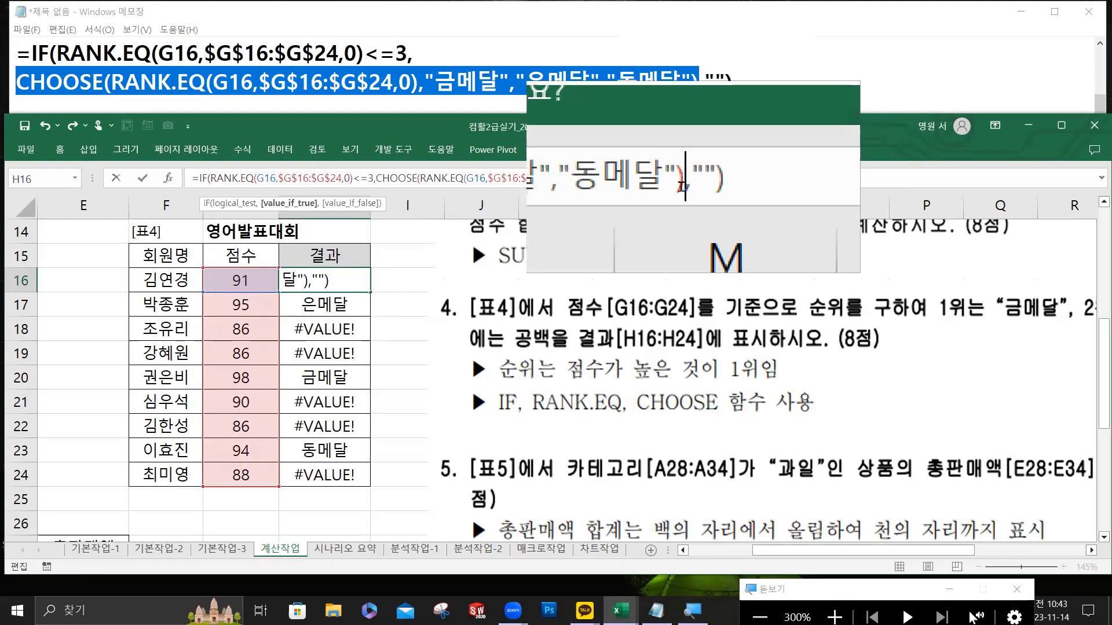
{"action": "left_click_drag", "start_coordinate": [691, 178], "coordinate": [700, 180]}
{"action": "left_click", "coordinate": [711, 181]}
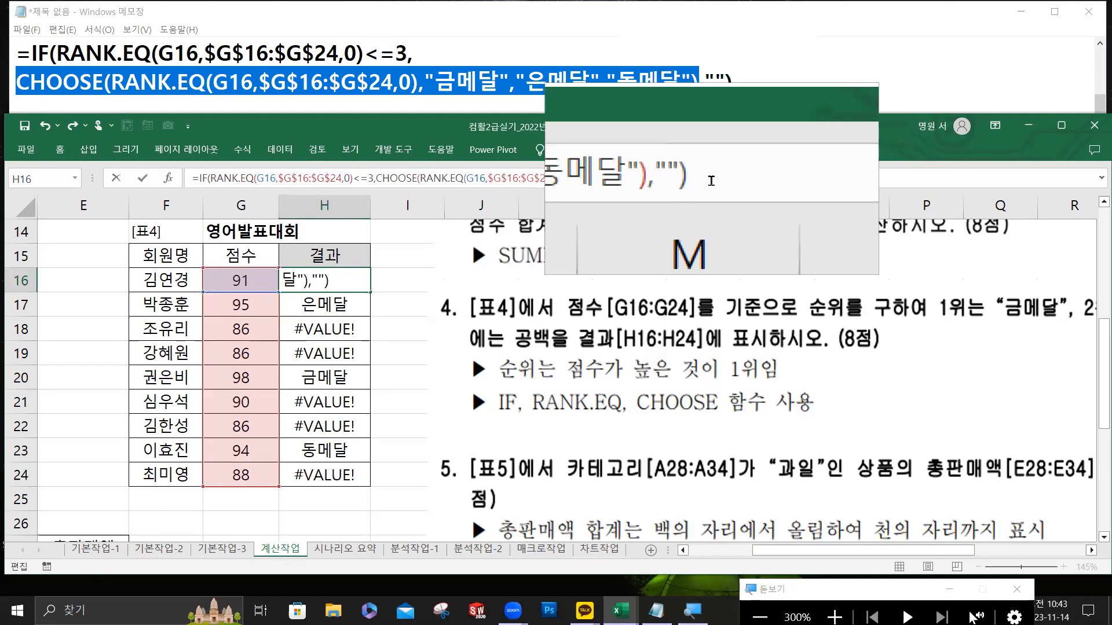
- Commit the finished formula in H16 and fill it down through H24
{"action": "key", "text": "super+Escape"}
{"action": "left_click", "coordinate": [143, 177]}
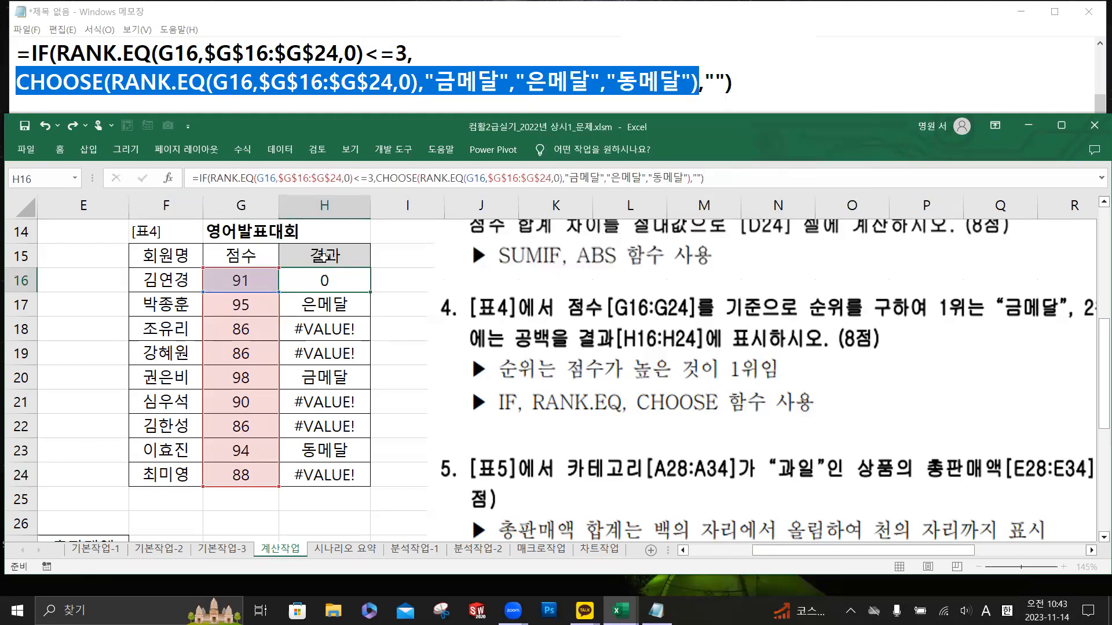
{"action": "double_click", "coordinate": [371, 290]}
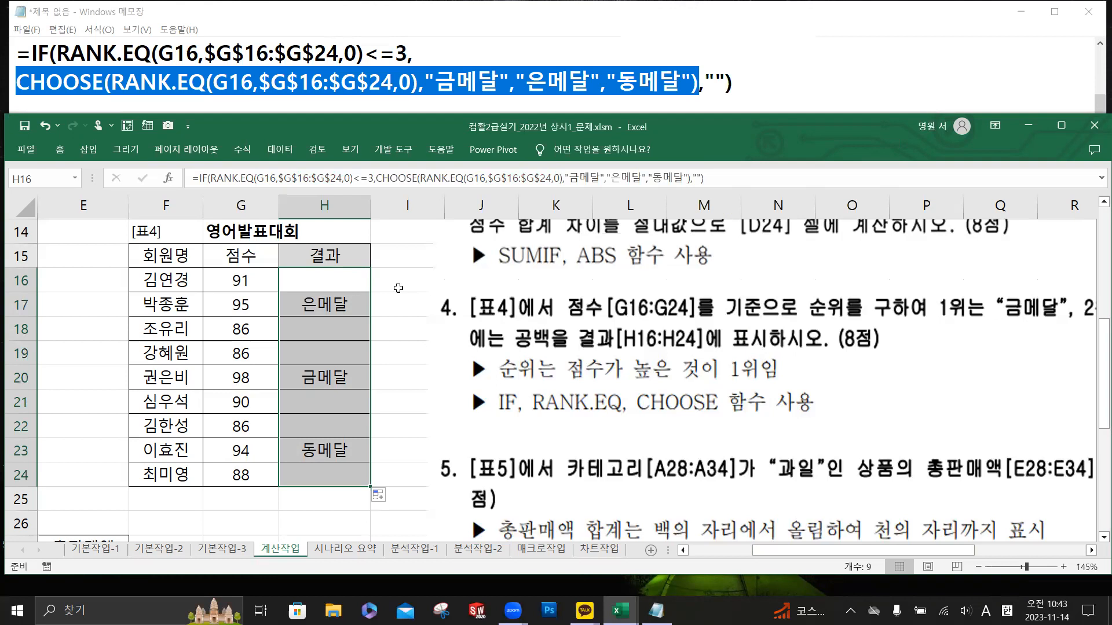
- Move the question picture so that question 5 sits beside the 표5 table
{"action": "left_click", "coordinate": [653, 351]}
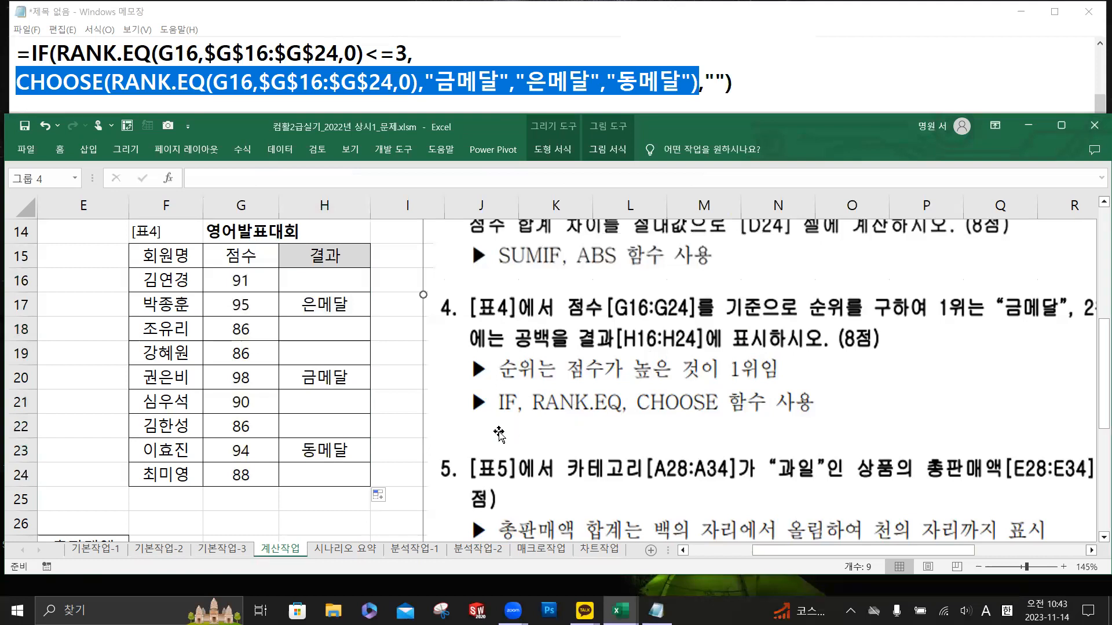
{"action": "left_click_drag", "start_coordinate": [772, 552], "coordinate": [591, 567]}
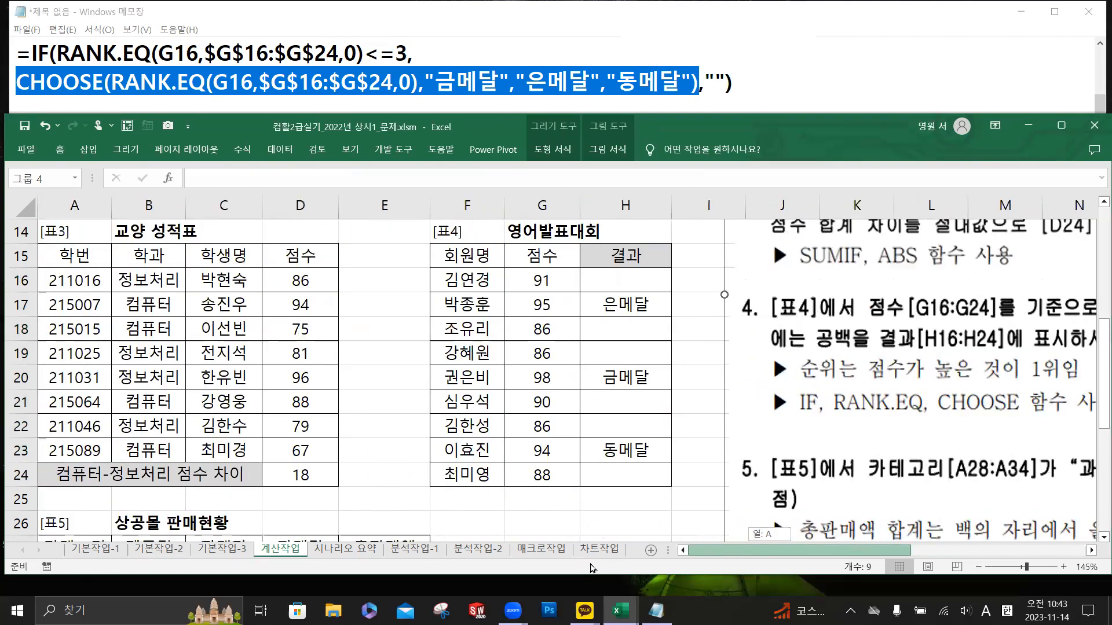
{"action": "scroll", "coordinate": [791, 329], "scroll_direction": "down", "scroll_amount": 4}
{"action": "left_click_drag", "start_coordinate": [791, 329], "coordinate": [624, 478]}
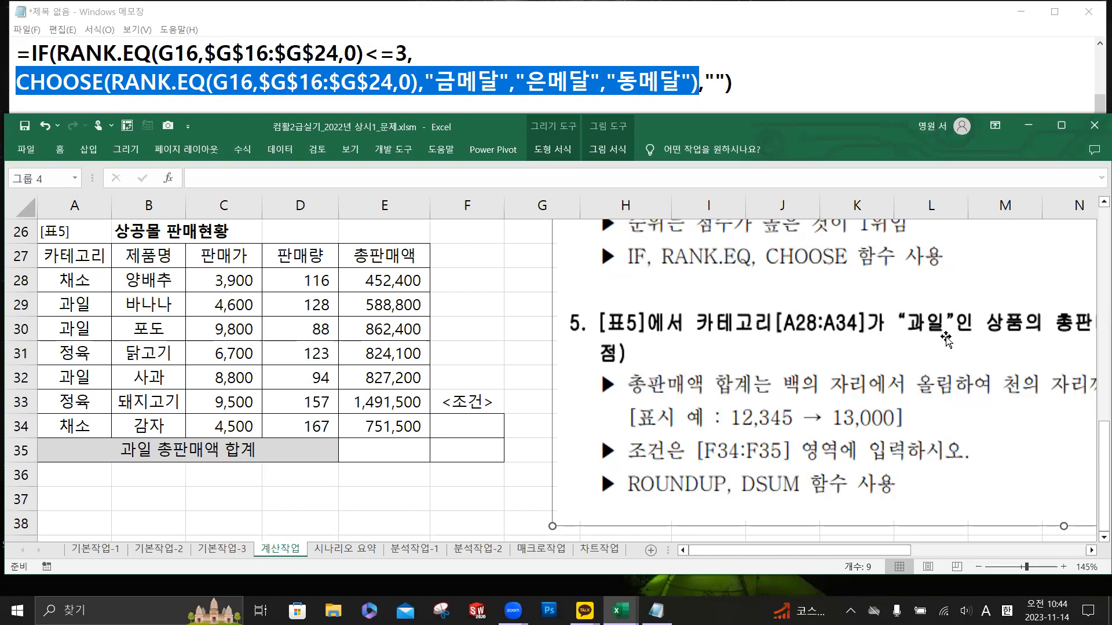
- Copy the 카테고리 heading in A27 and 과일 in A29 into F34:F35 as the criteria
{"action": "left_click", "coordinate": [85, 259]}
{"action": "left_click", "coordinate": [85, 304], "text": "ctrl"}
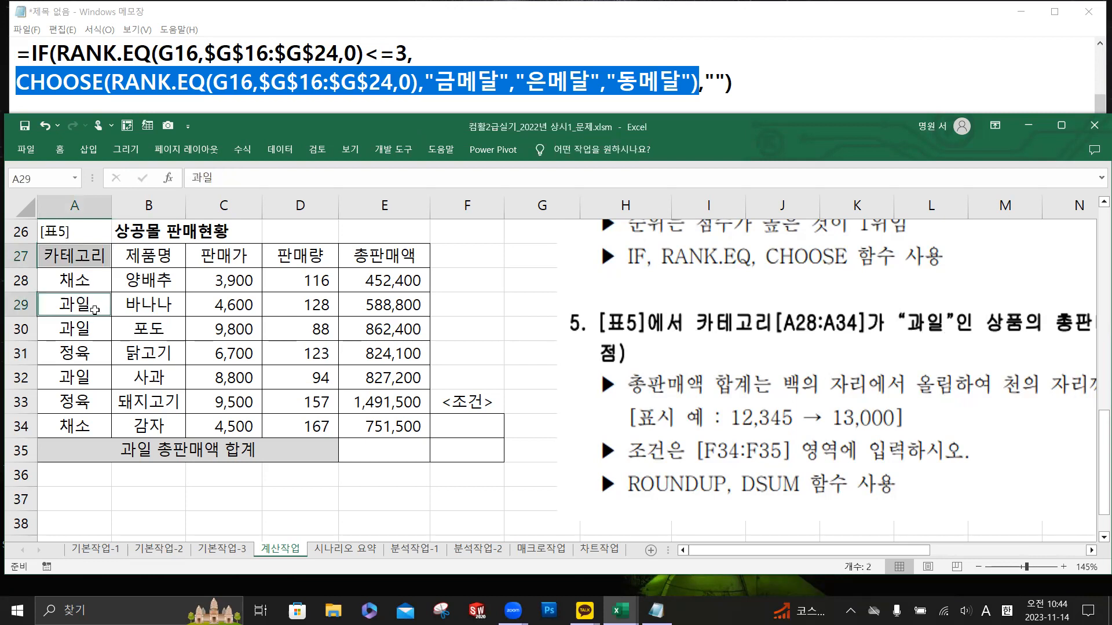
{"action": "key", "text": "ctrl+c"}
{"action": "left_click", "coordinate": [476, 428]}
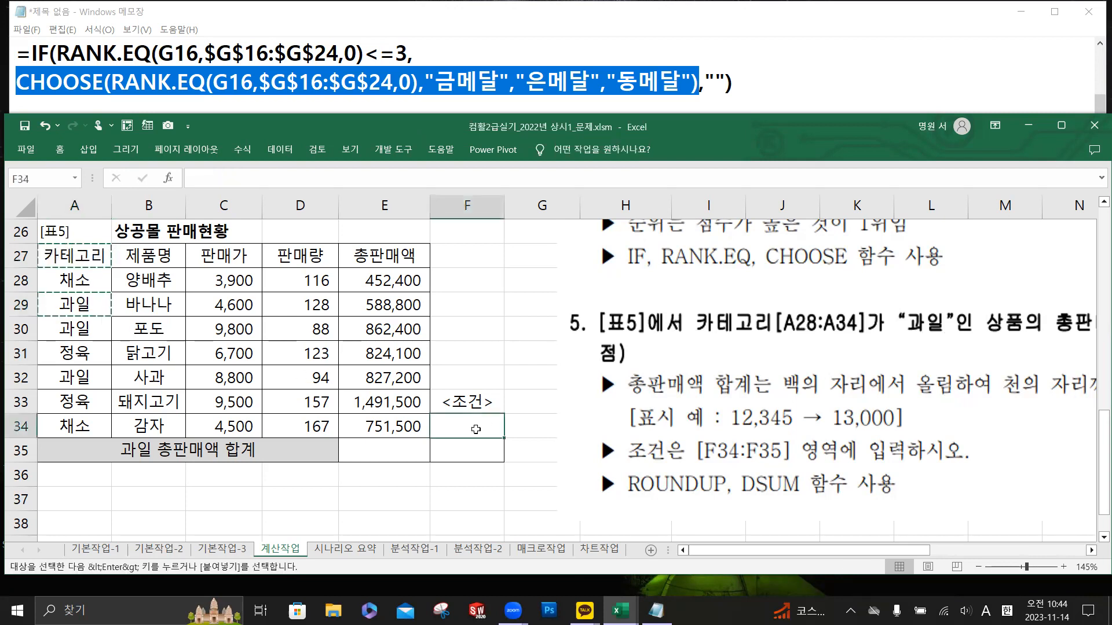
{"action": "key", "text": "ctrl+v"}
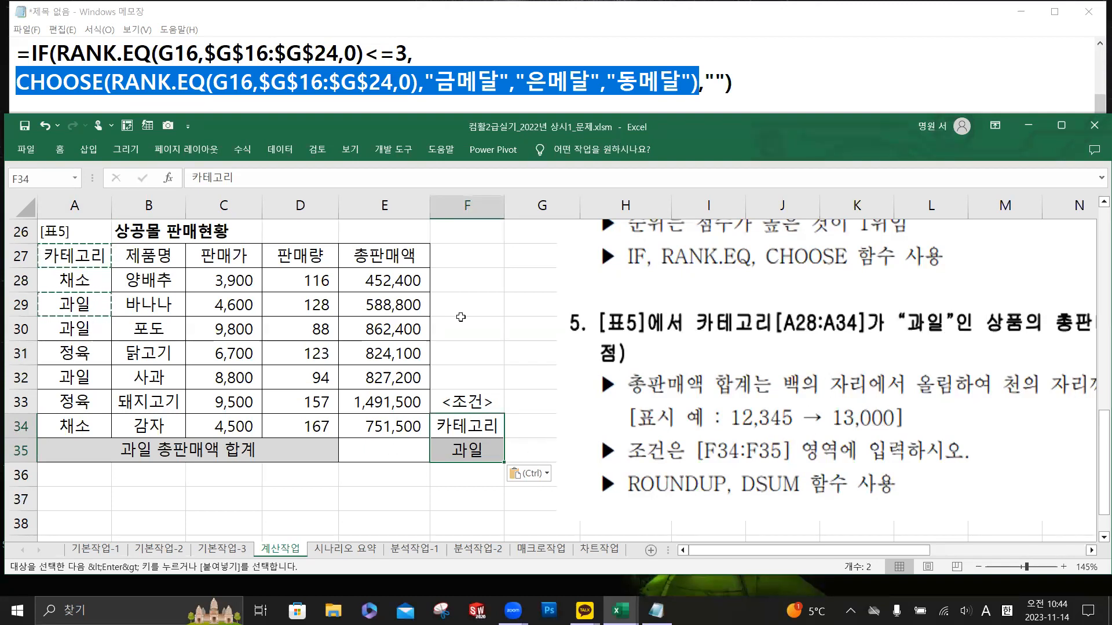
- Switch to Notepad and draft =ROUNDUP(DSUM(A27:E34,E27, on a new line below the medal formula
{"action": "left_click", "coordinate": [756, 81]}
{"action": "key", "text": "Return"}
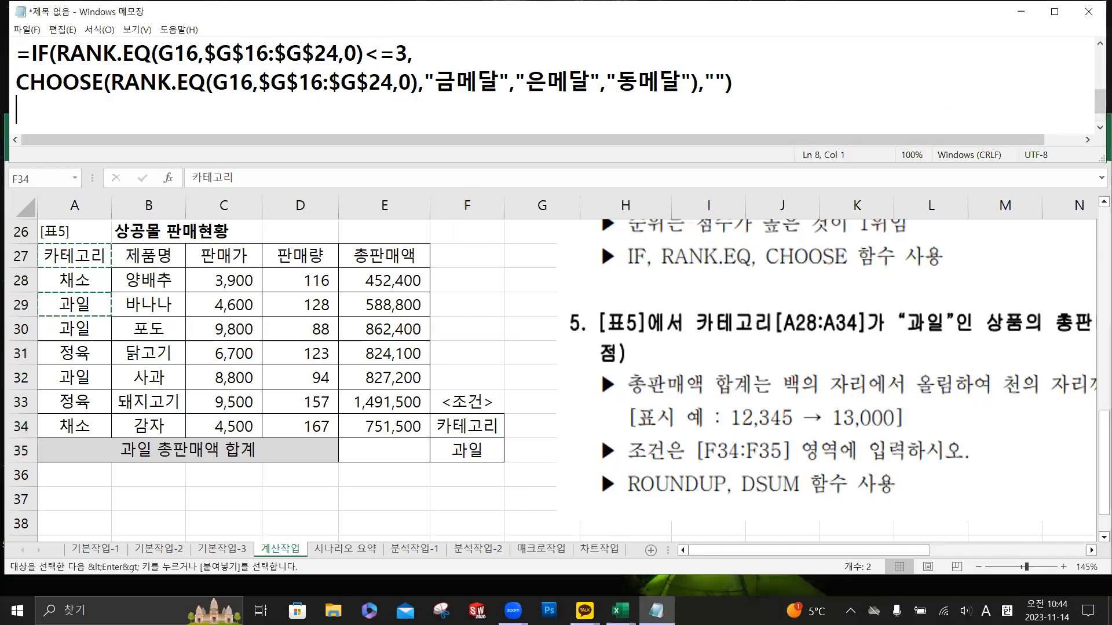
{"action": "scroll", "coordinate": [756, 81], "scroll_direction": "down", "scroll_amount": 1}
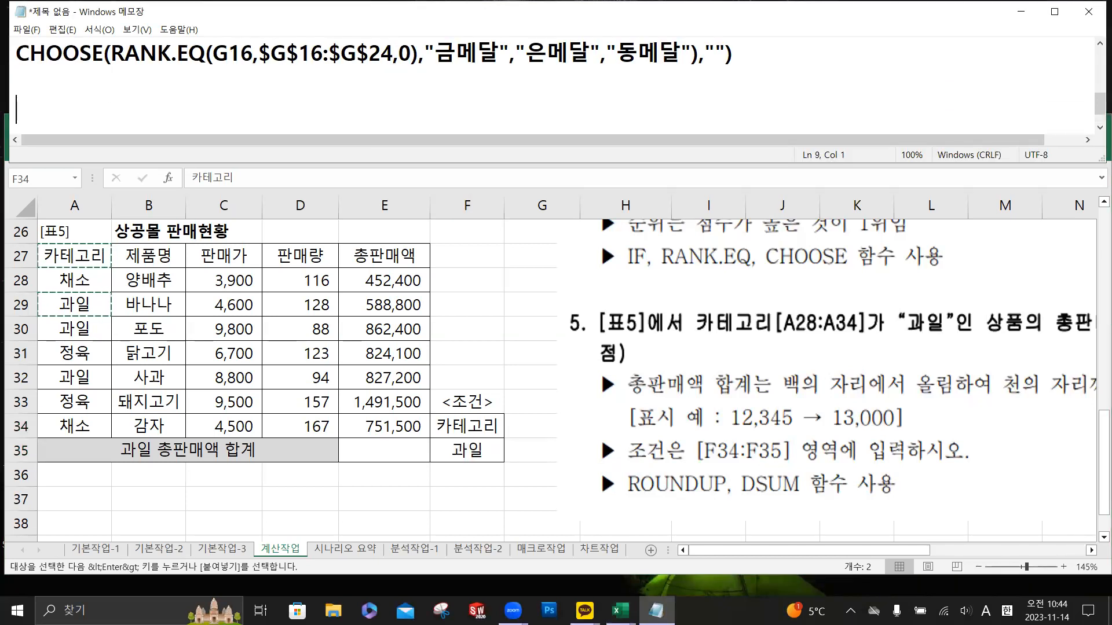
{"action": "type", "text": "=ROUNDU"}
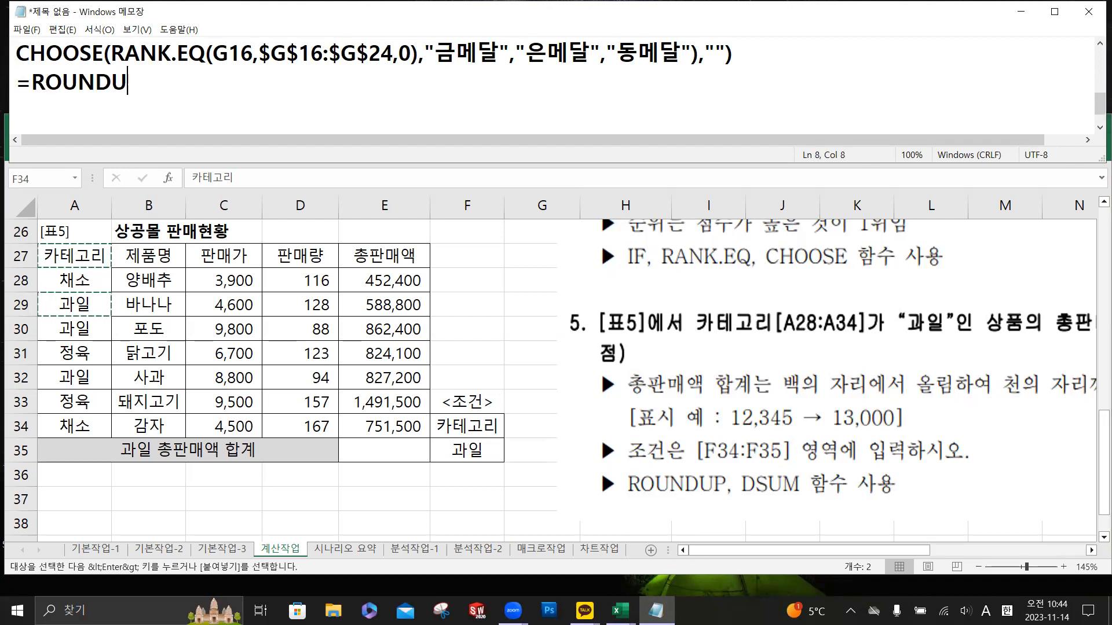
{"action": "type", "text": "P(DSUM"}
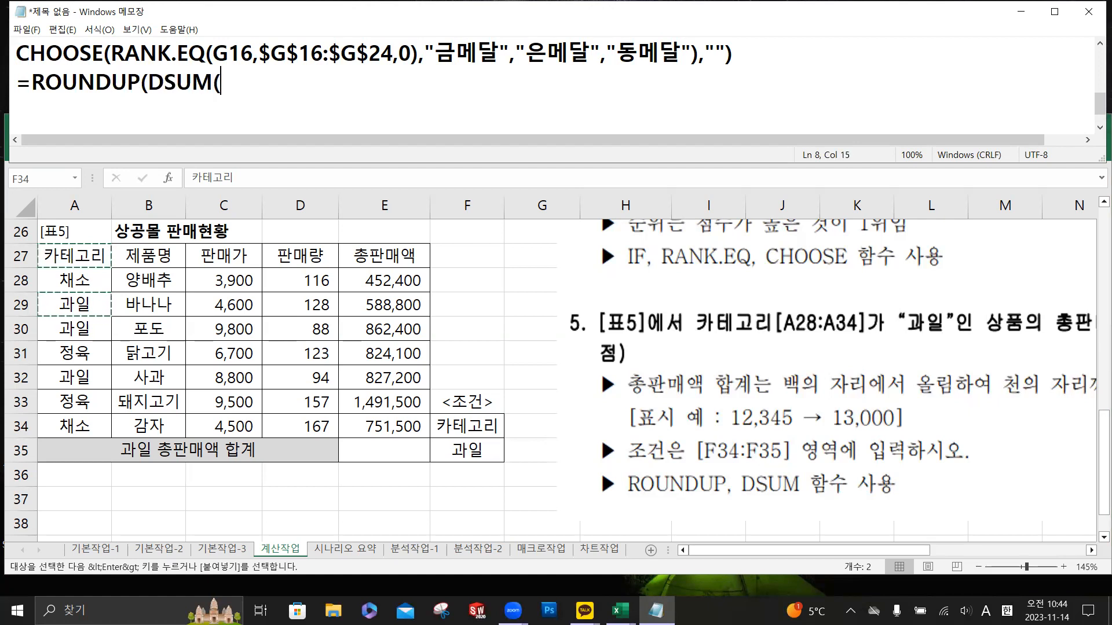
{"action": "type", "text": "(A27"}
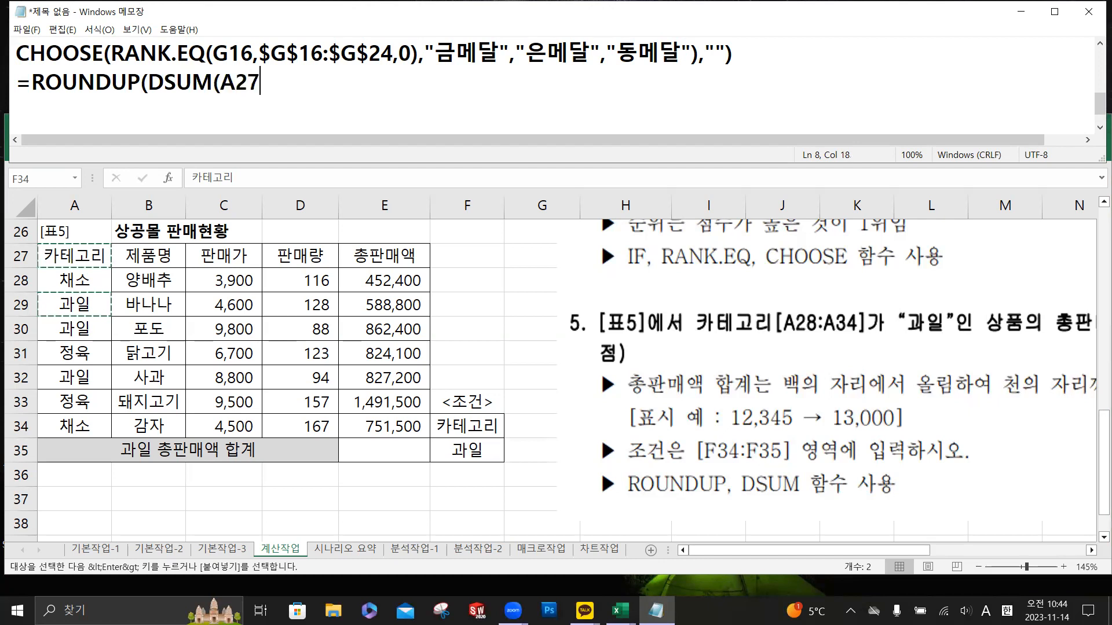
{"action": "type", "text": ":E34,"}
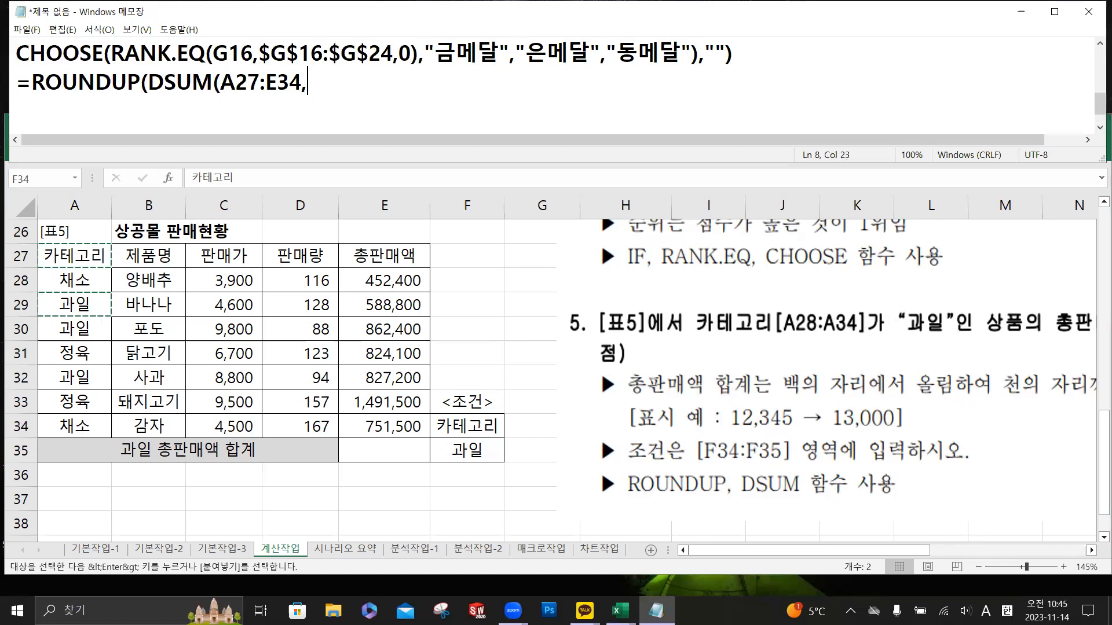
{"action": "type", "text": "E27,"}
- Point out the 총판매액 heading in Excel's E27 and complete the Notepad draft with F34:F35),-3)
{"action": "key", "text": "alt+Tab"}
{"action": "left_click", "coordinate": [385, 255]}
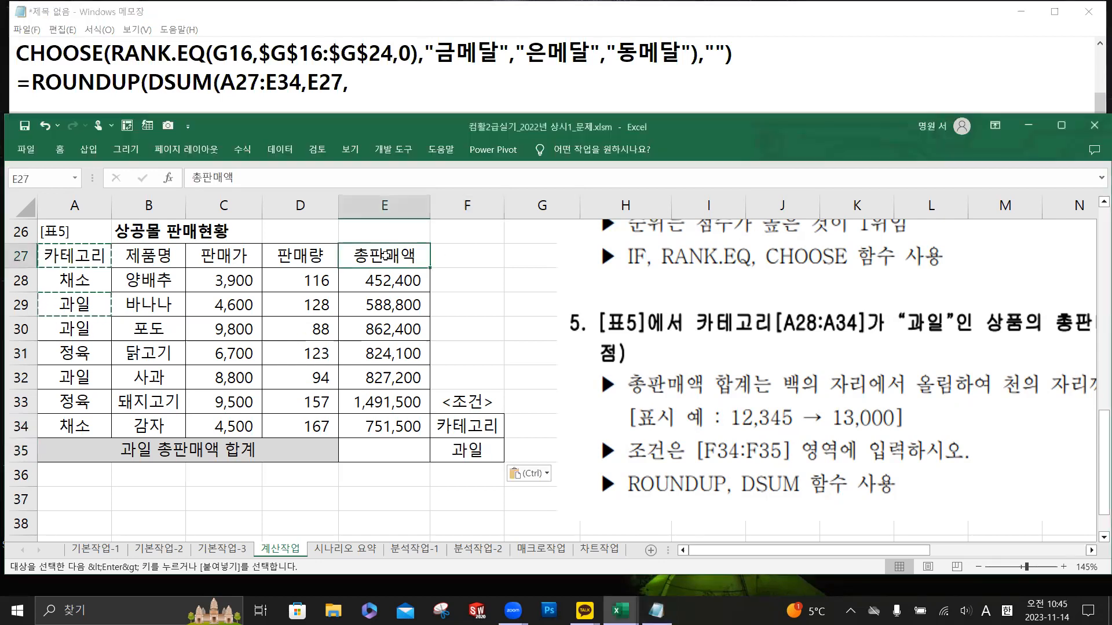
{"action": "key", "text": "ctrl"}
{"action": "left_click", "coordinate": [400, 89]}
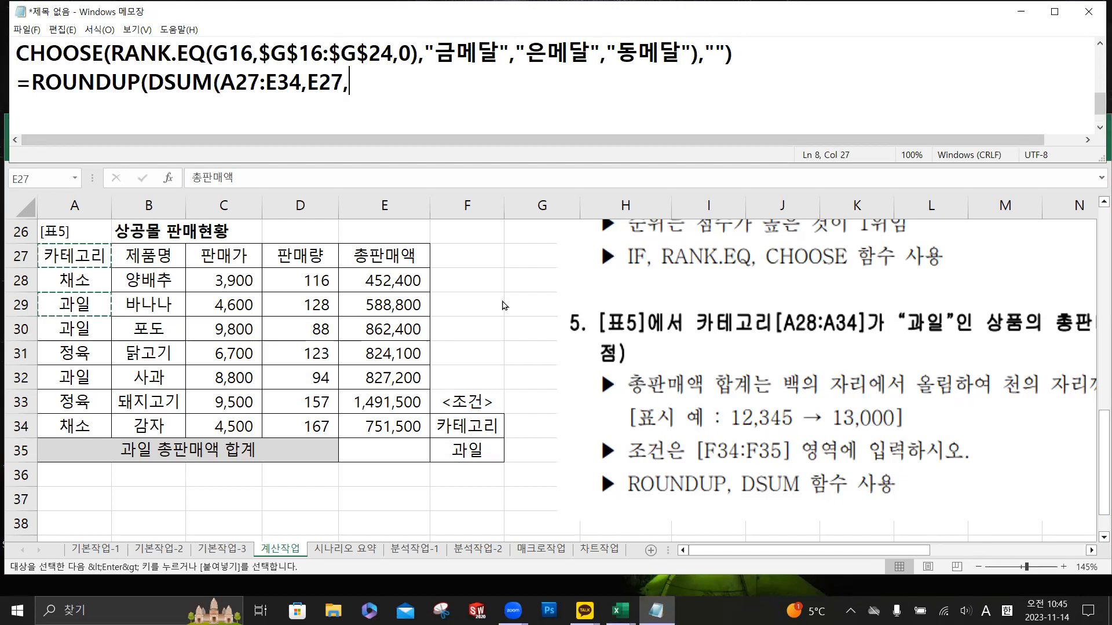
{"action": "type", "text": "3"}
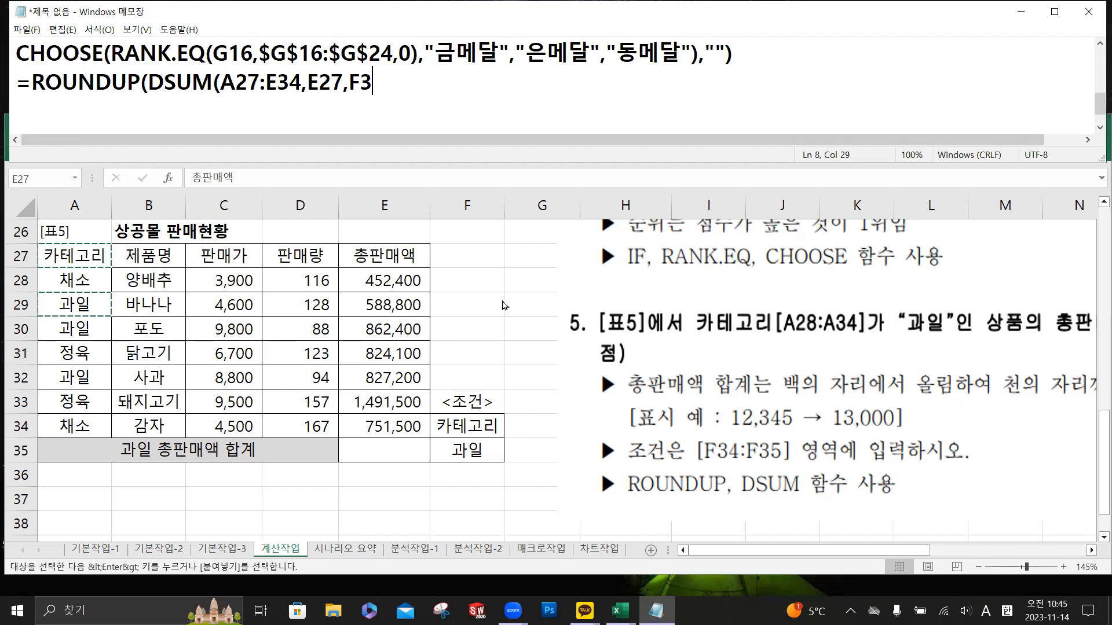
{"action": "type", "text": "4:F35),"}
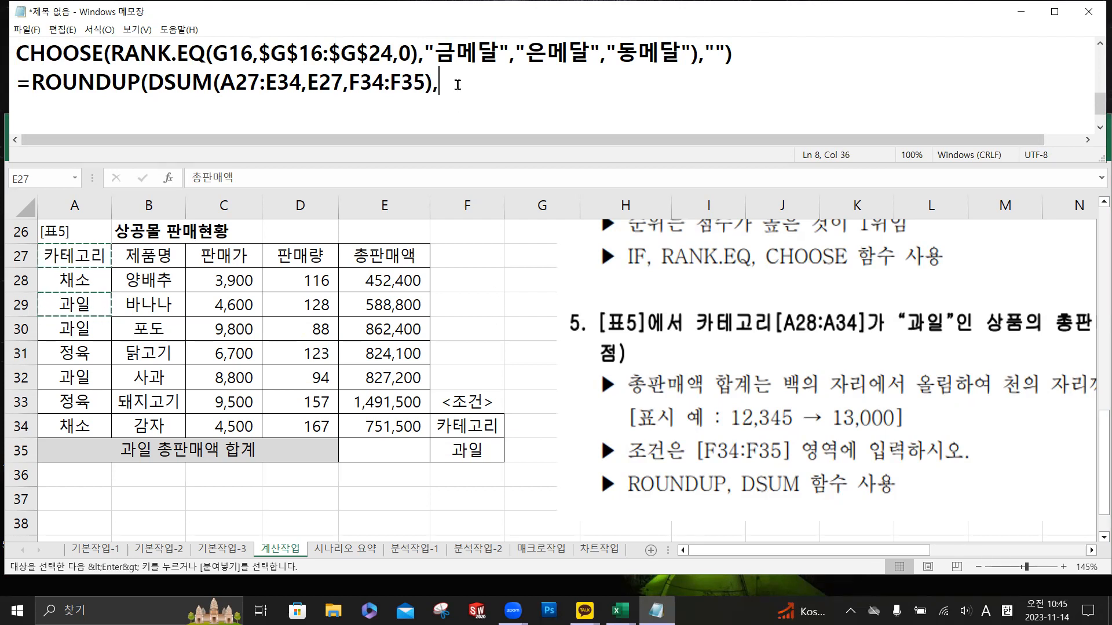
{"action": "type", "text": "-3)"}
- Switch to Excel and begin E35's formula with ROUNDUP and a nested DSUM function
{"action": "left_click", "coordinate": [389, 452]}
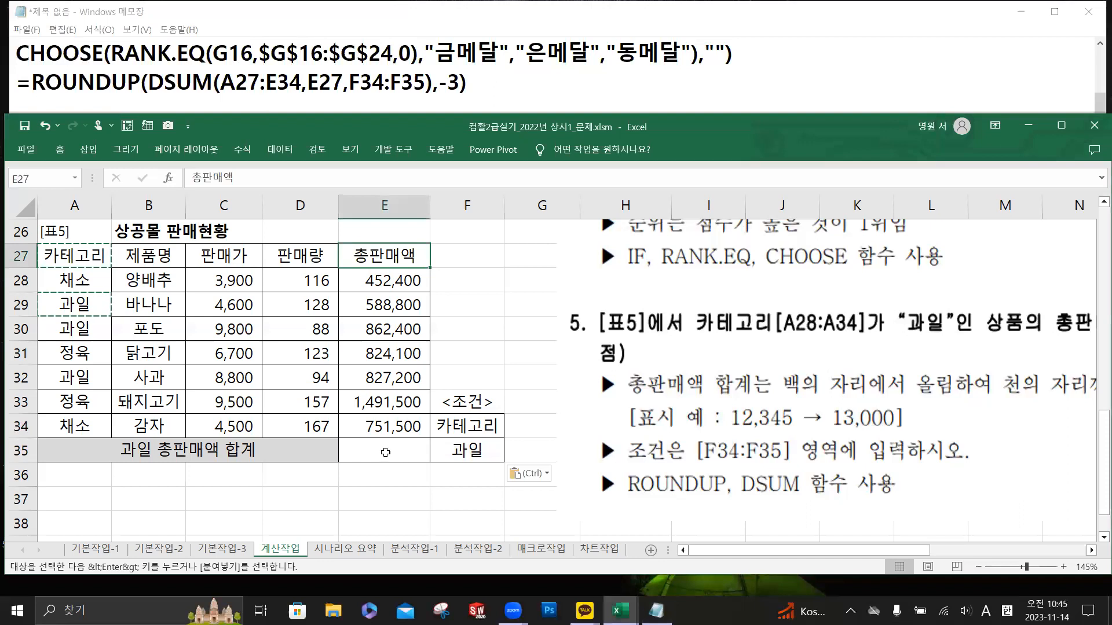
{"action": "left_click", "coordinate": [386, 453]}
{"action": "key", "text": "ctrl"}
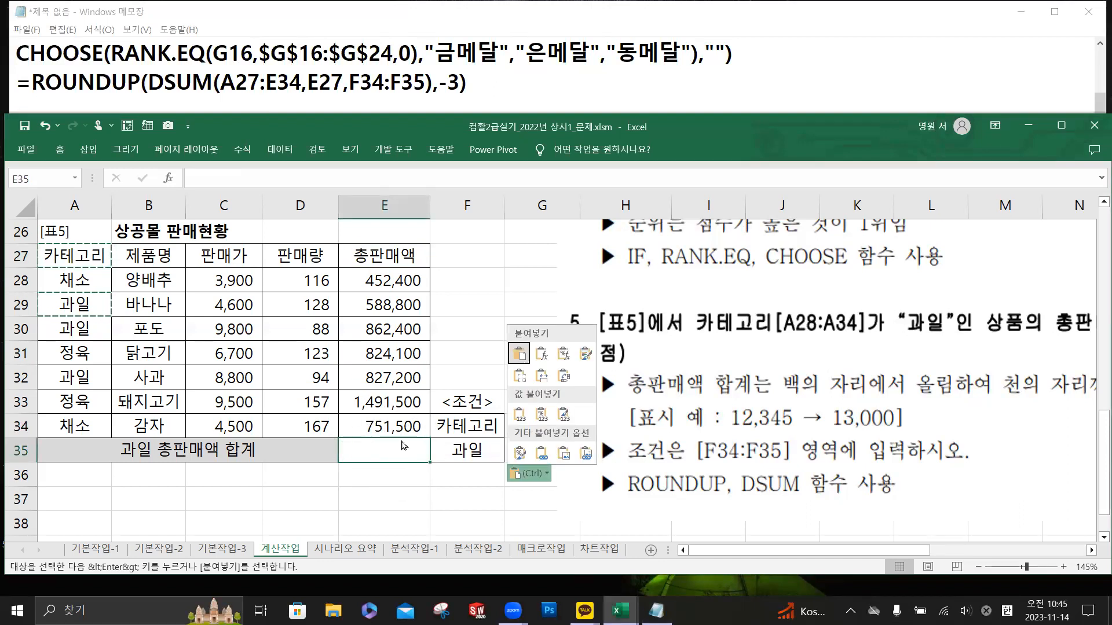
{"action": "key", "text": "Escape"}
{"action": "left_click", "coordinate": [300, 182]}
{"action": "type", "text": "="}
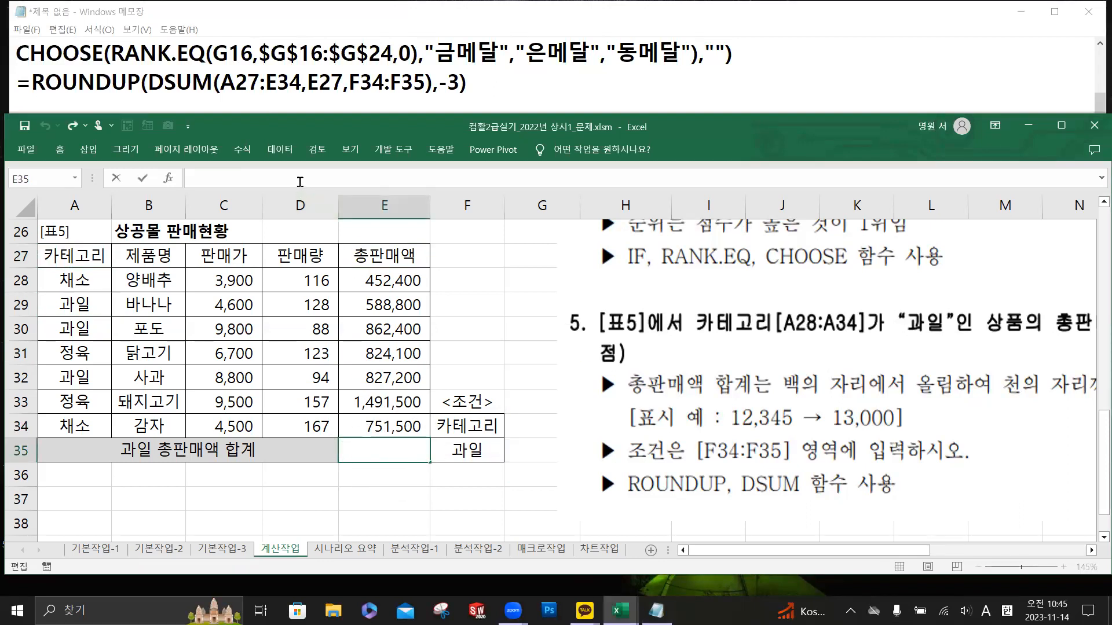
{"action": "type", "text": "round"}
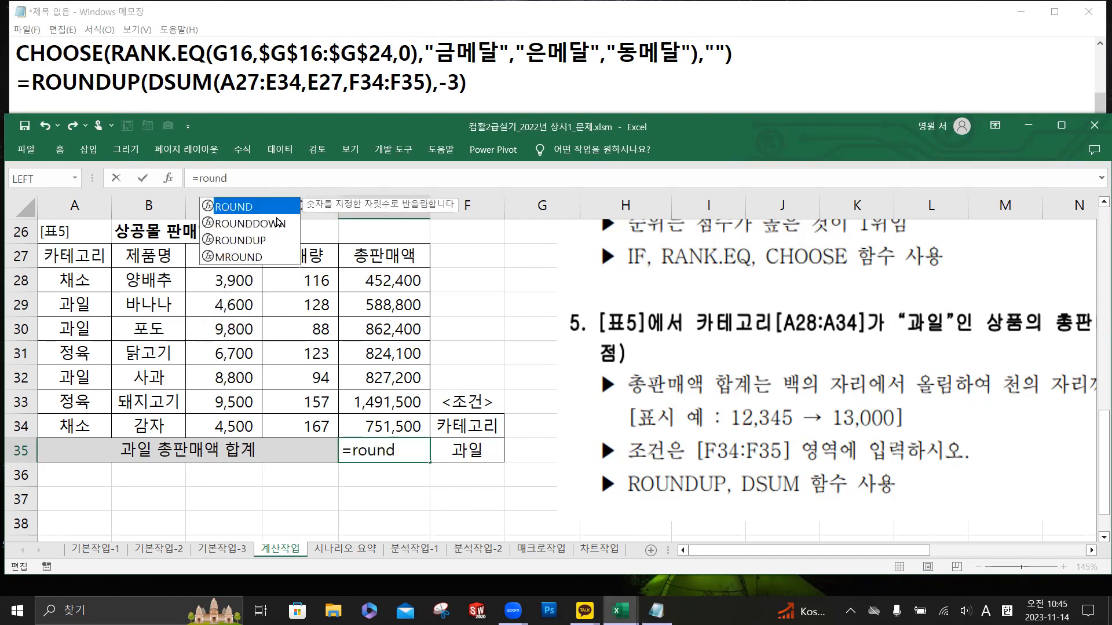
{"action": "double_click", "coordinate": [256, 241]}
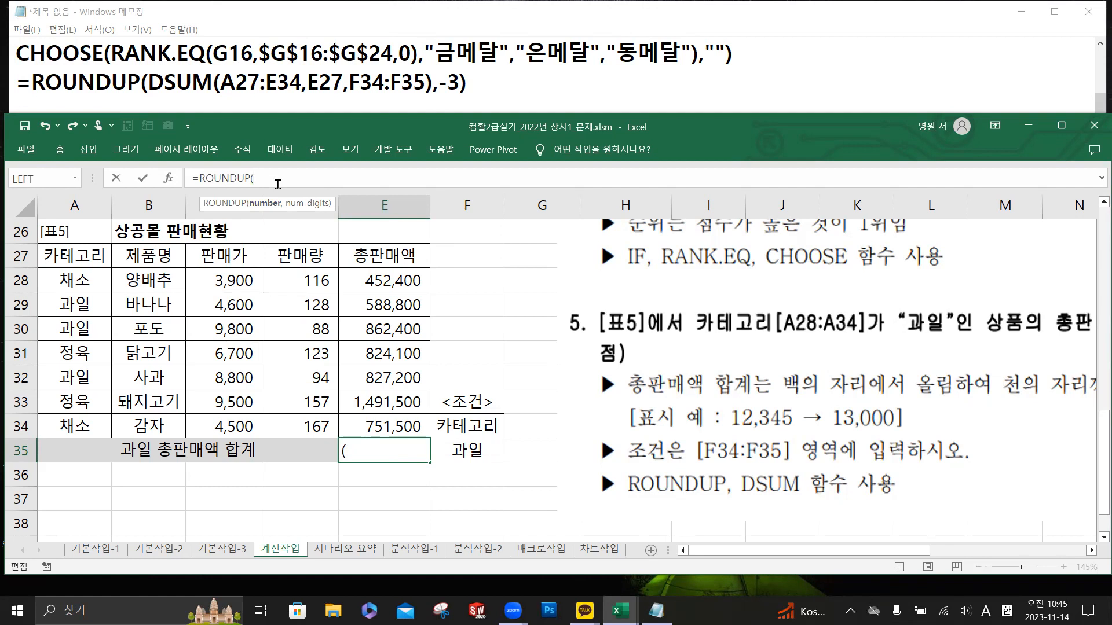
{"action": "type", "text": "Ds"}
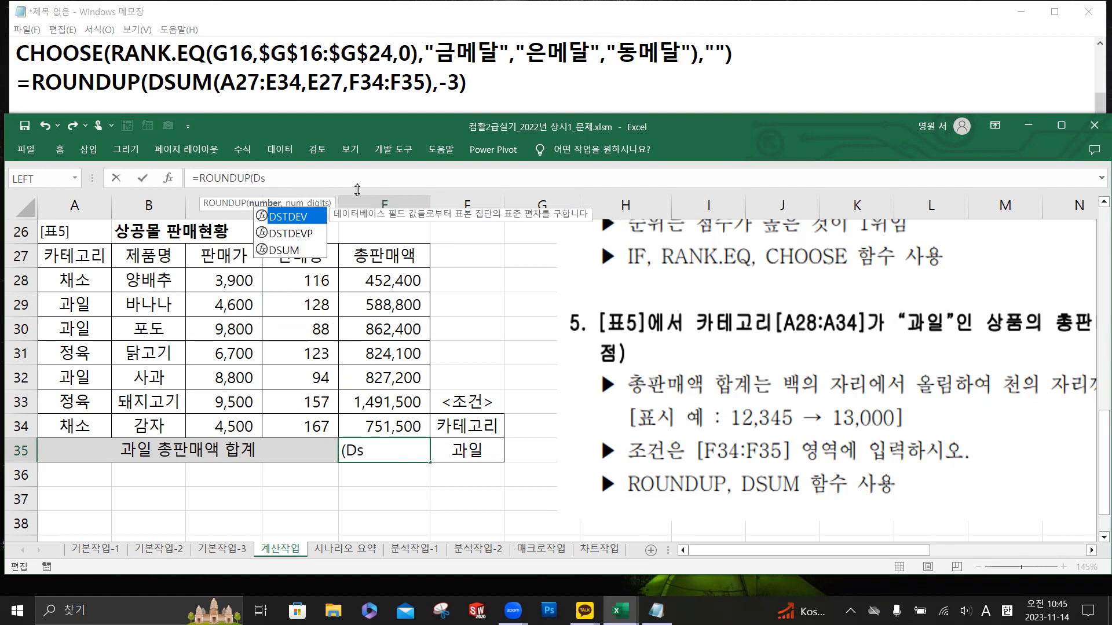
- Insert DSUM inside the ROUNDUP formula in E35, with database A27:E34, field E27 and criteria F34:F35
{"action": "double_click", "coordinate": [291, 250]}
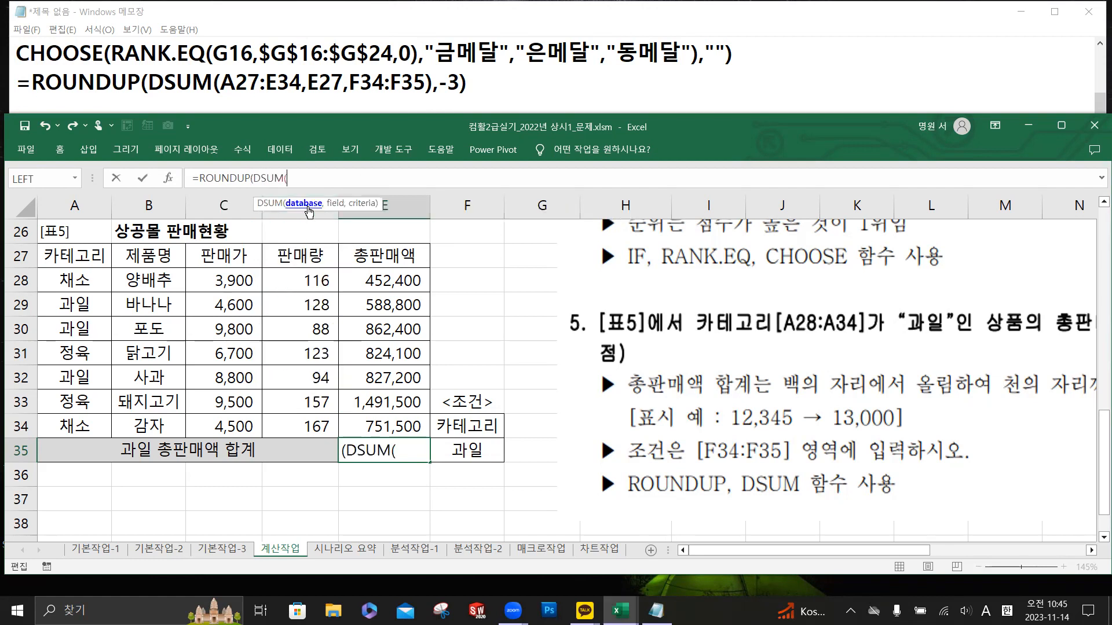
{"action": "left_click_drag", "start_coordinate": [104, 255], "coordinate": [378, 419]}
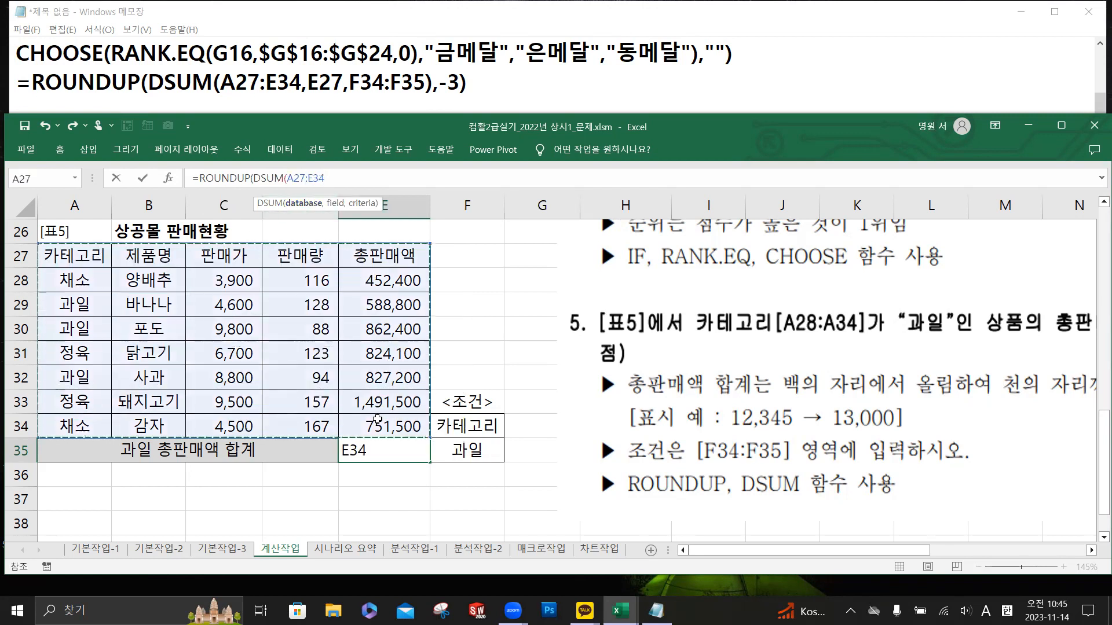
{"action": "type", "text": ","}
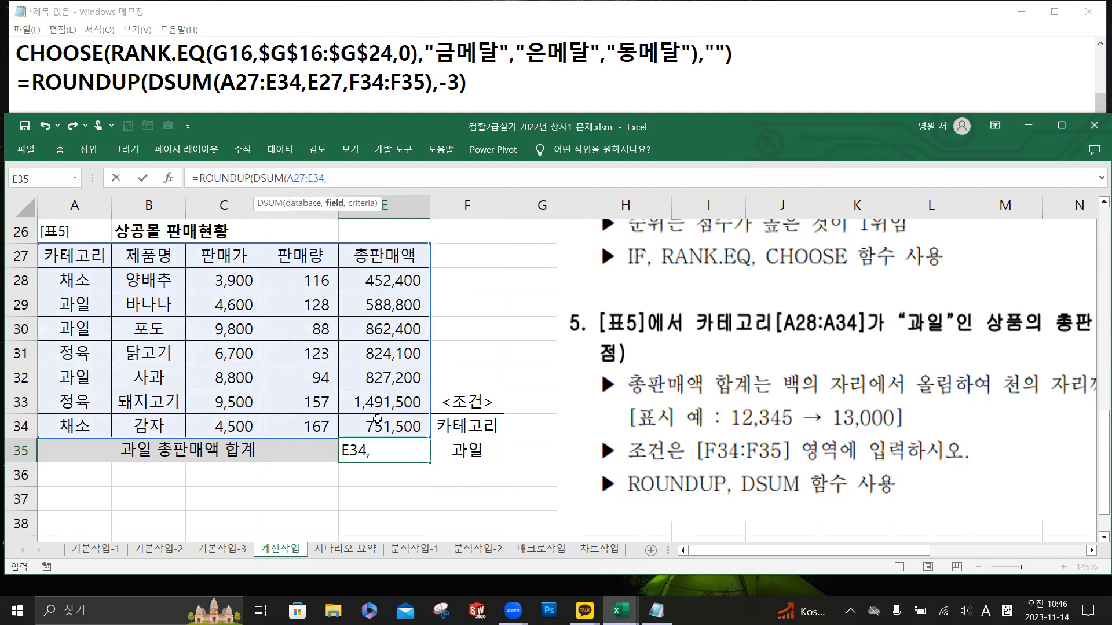
{"action": "left_click", "coordinate": [397, 259]}
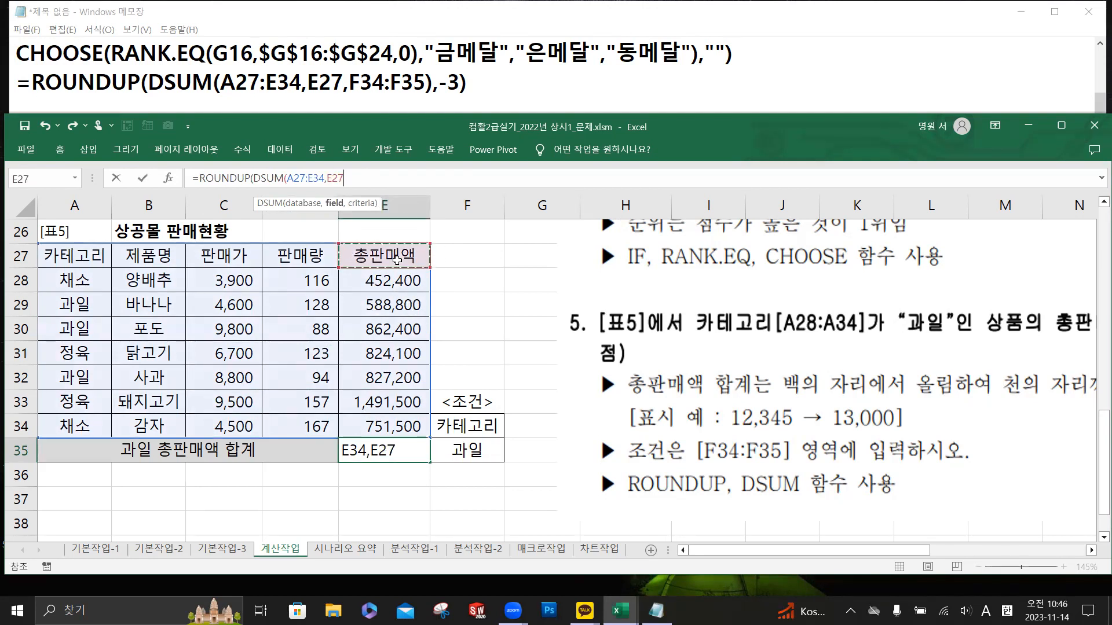
{"action": "type", "text": ","}
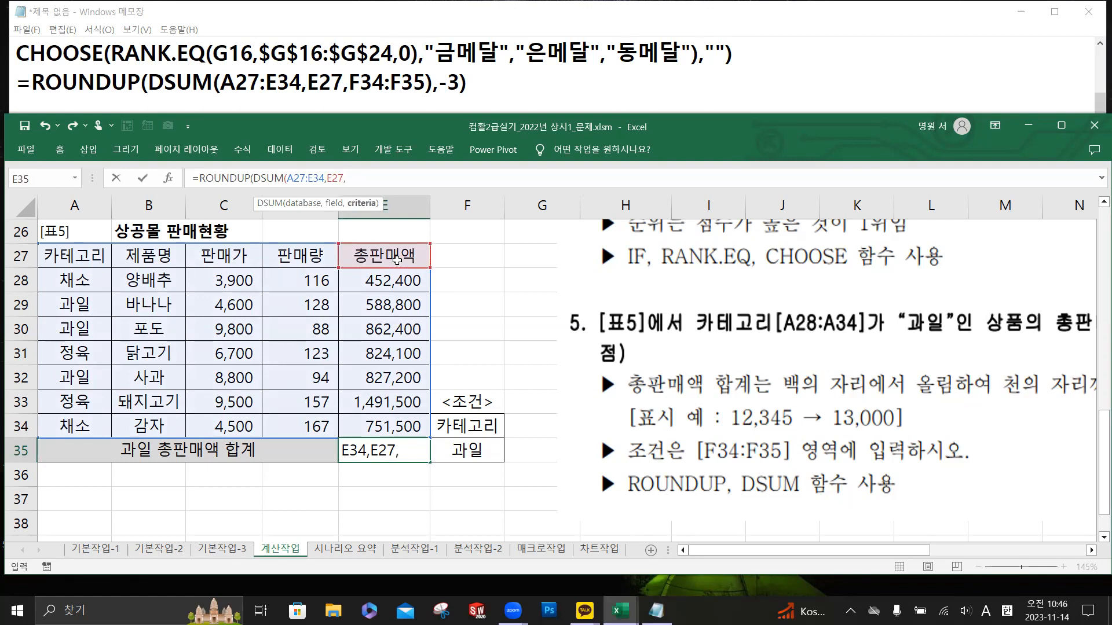
{"action": "left_click", "coordinate": [477, 429]}
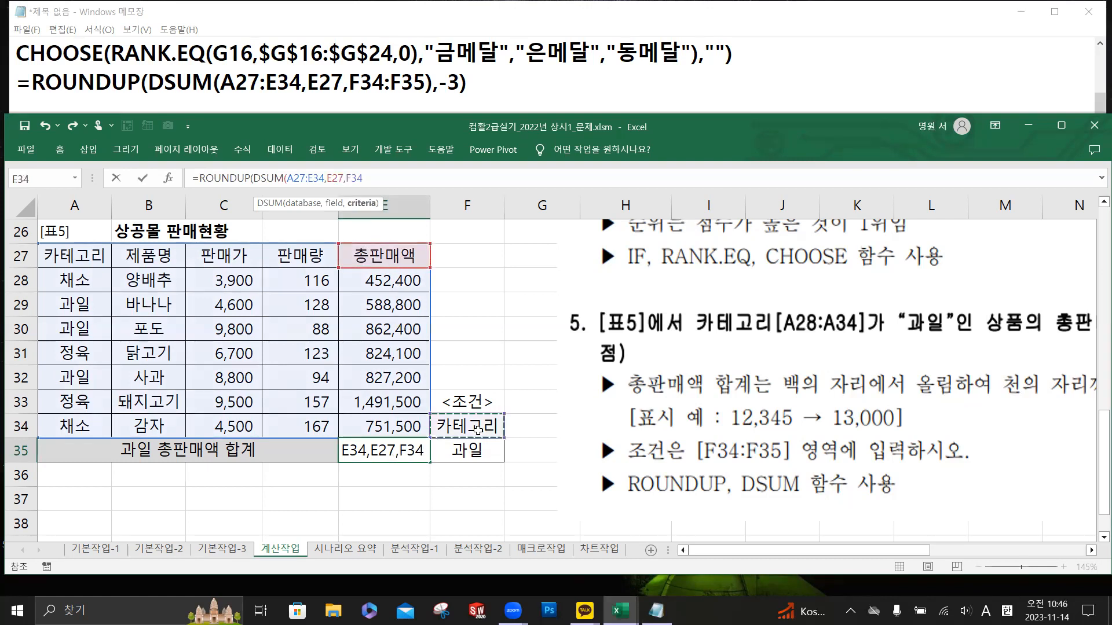
{"action": "left_click_drag", "start_coordinate": [477, 429], "coordinate": [463, 450]}
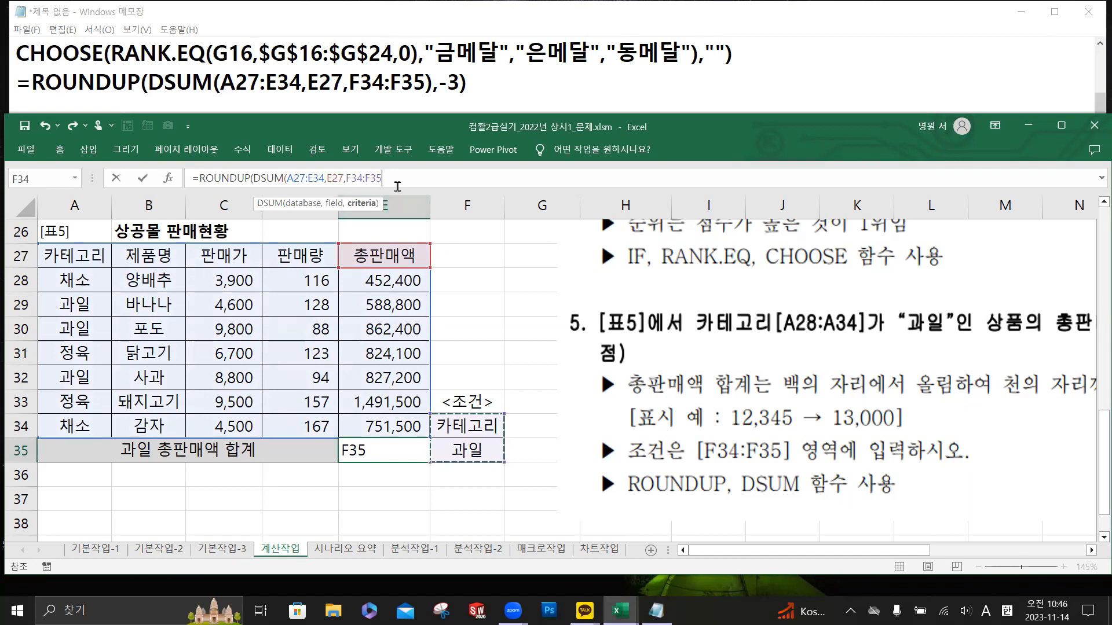
{"action": "type", "text": "),"}
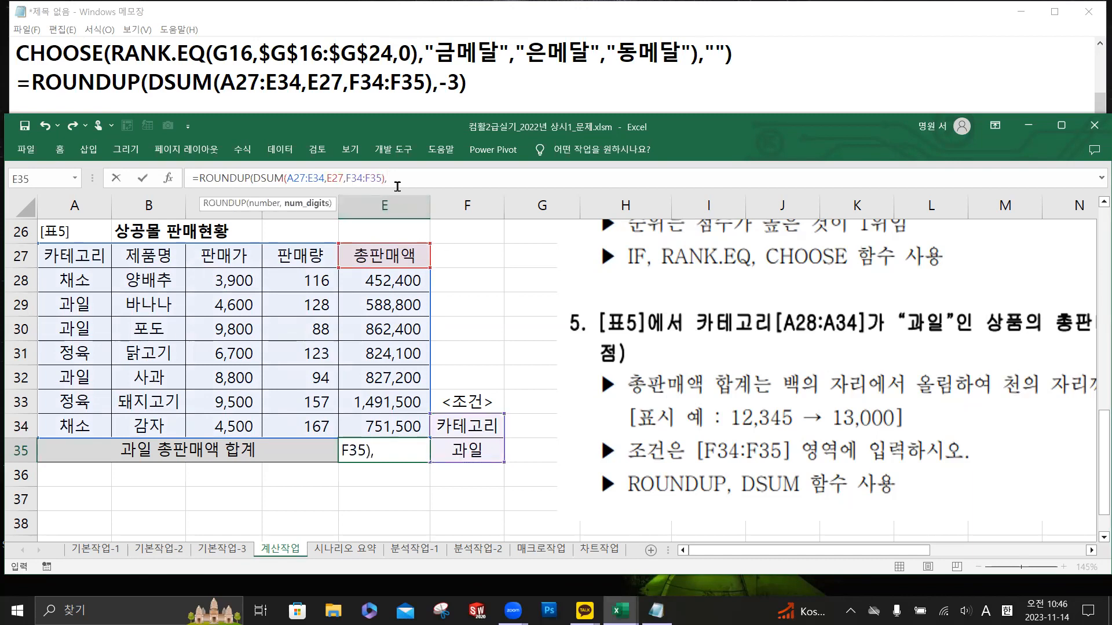
- Set ROUNDUP's digit argument to -3 and complete the formula in E35
{"action": "left_click", "coordinate": [316, 207]}
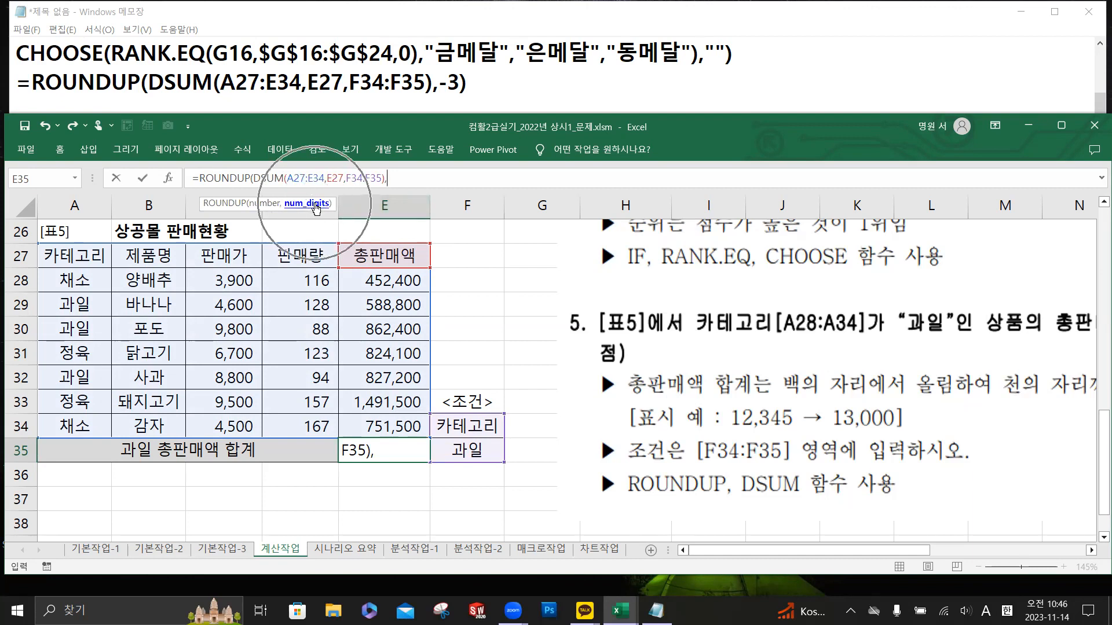
{"action": "left_click_drag", "start_coordinate": [440, 80], "coordinate": [456, 84]}
{"action": "left_click", "coordinate": [398, 174]}
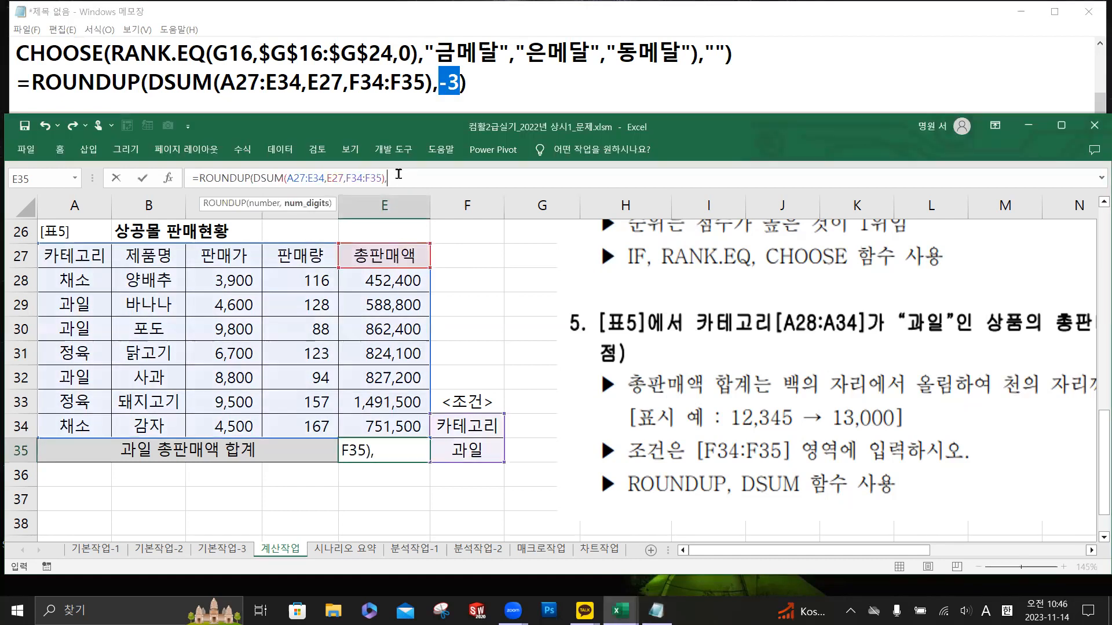
{"action": "type", "text": "3)"}
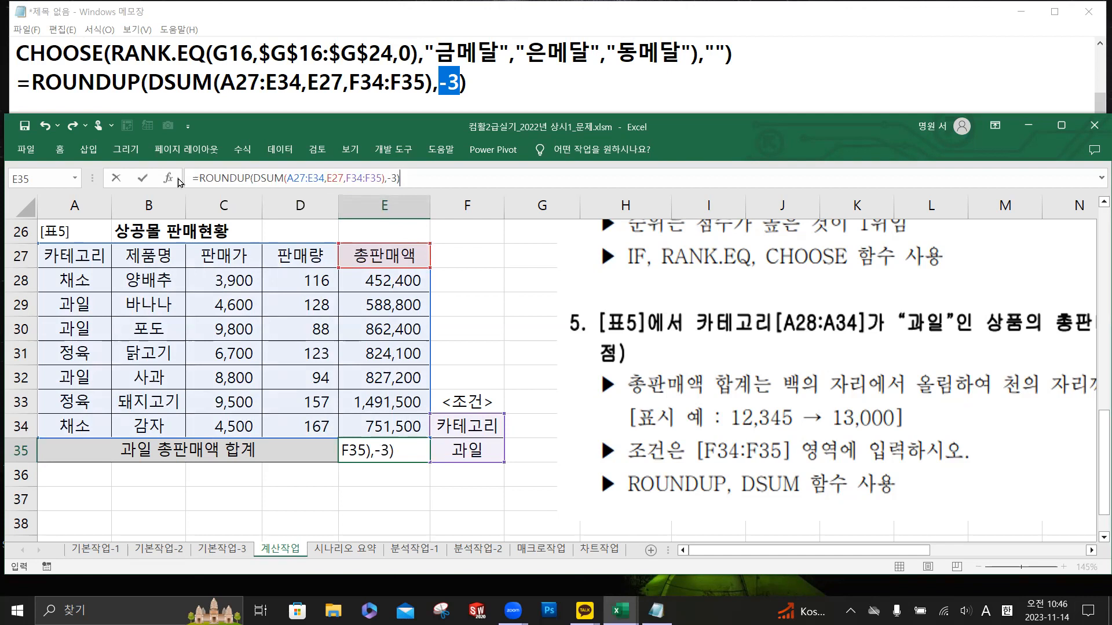
{"action": "left_click", "coordinate": [142, 179]}
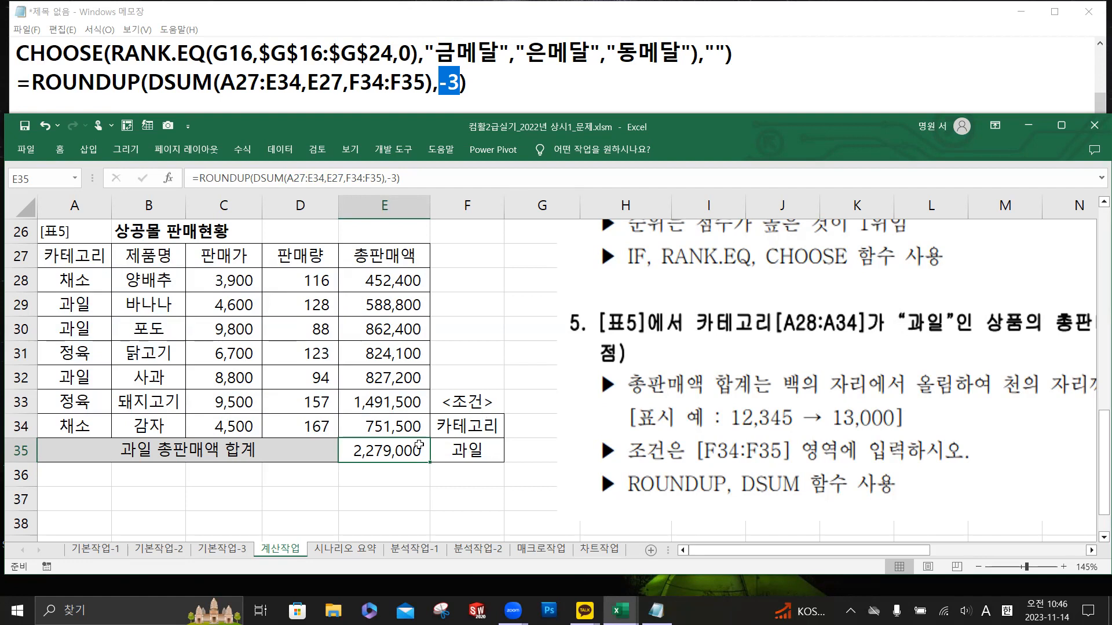
- Cross-check the fruit sales total in E36 with =E29+E30+E32, and clear that cell
{"action": "left_click", "coordinate": [392, 459]}
{"action": "left_click", "coordinate": [389, 476]}
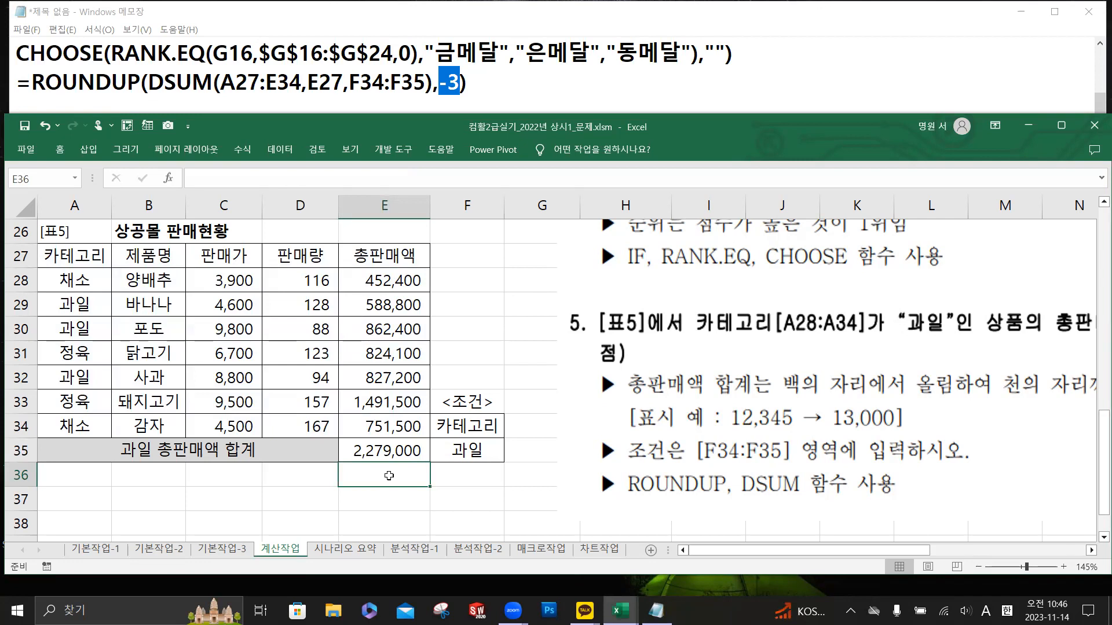
{"action": "type", "text": "="}
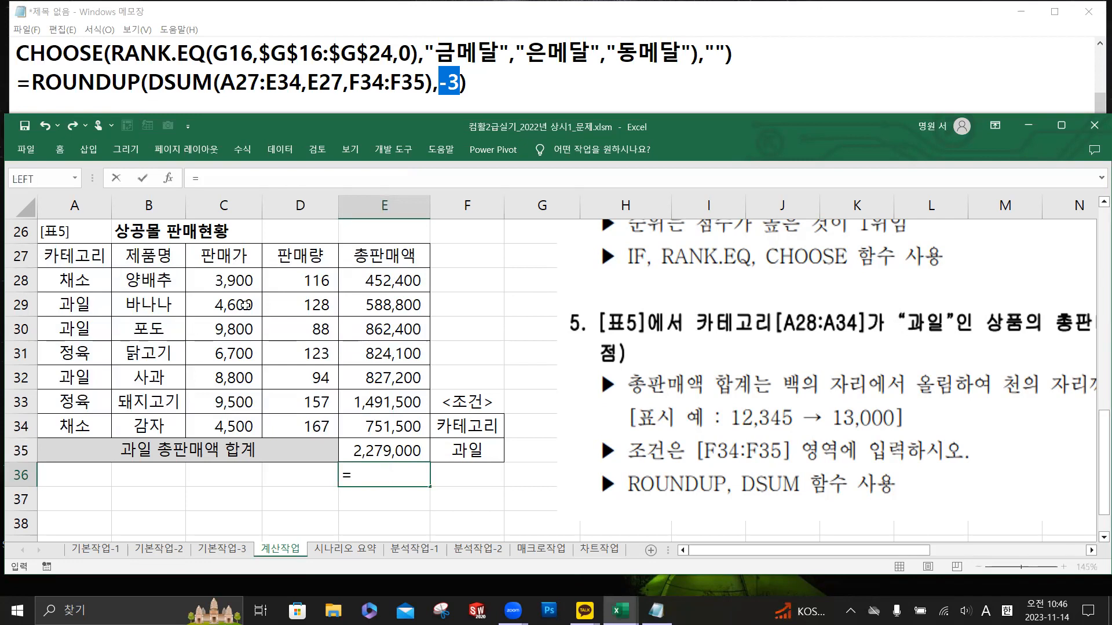
{"action": "left_click", "coordinate": [381, 308]}
{"action": "type", "text": "+"}
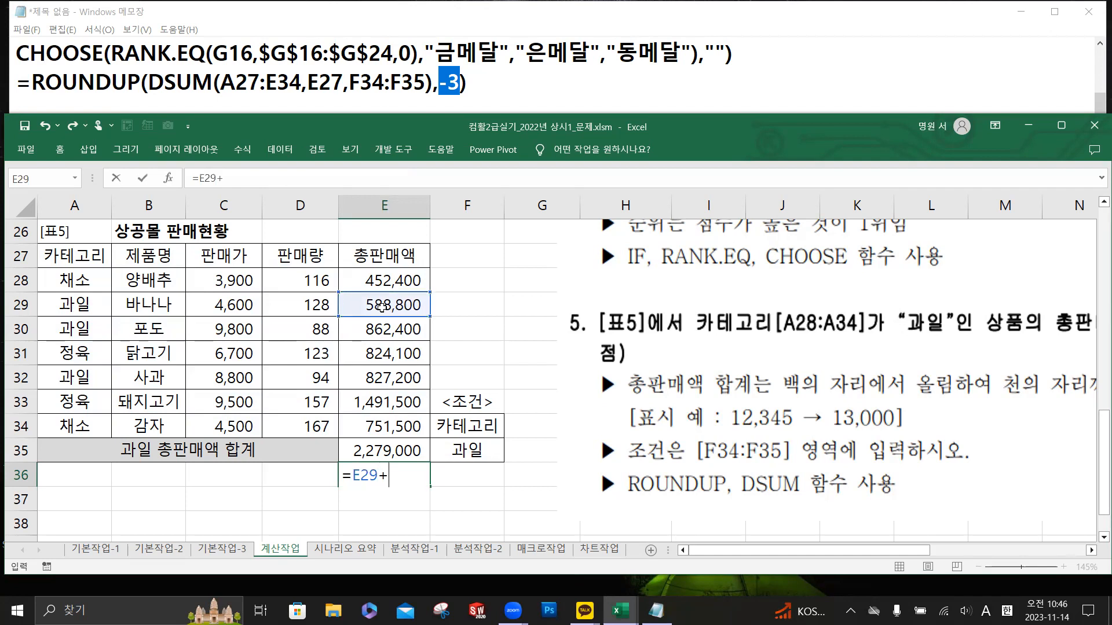
{"action": "left_click", "coordinate": [381, 329]}
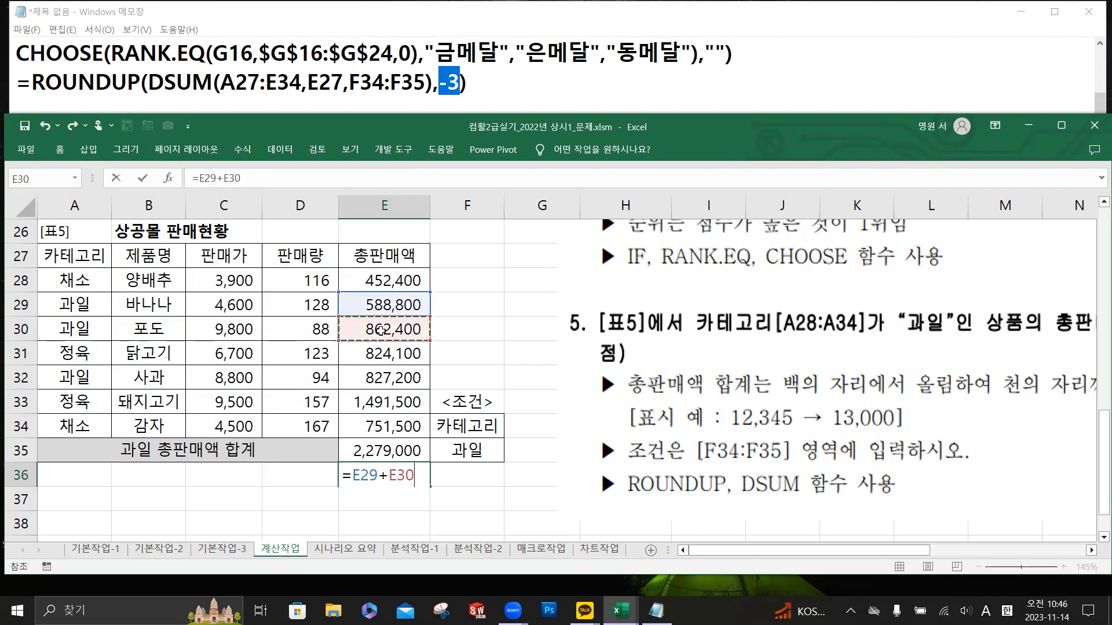
{"action": "type", "text": "+"}
{"action": "left_click", "coordinate": [388, 382]}
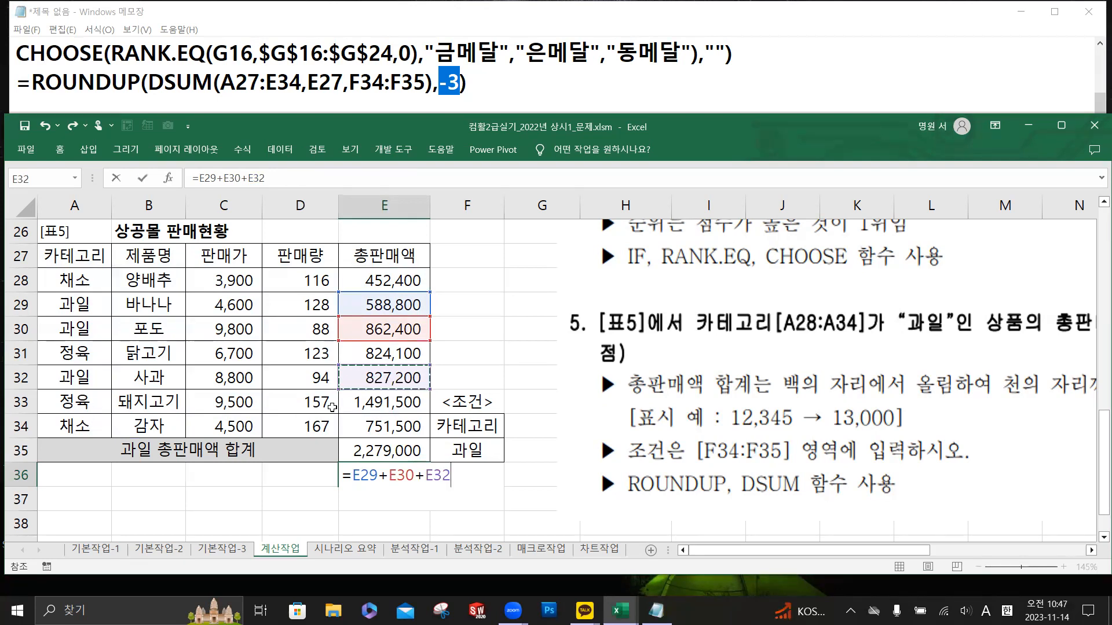
{"action": "key", "text": "ctrl+Return"}
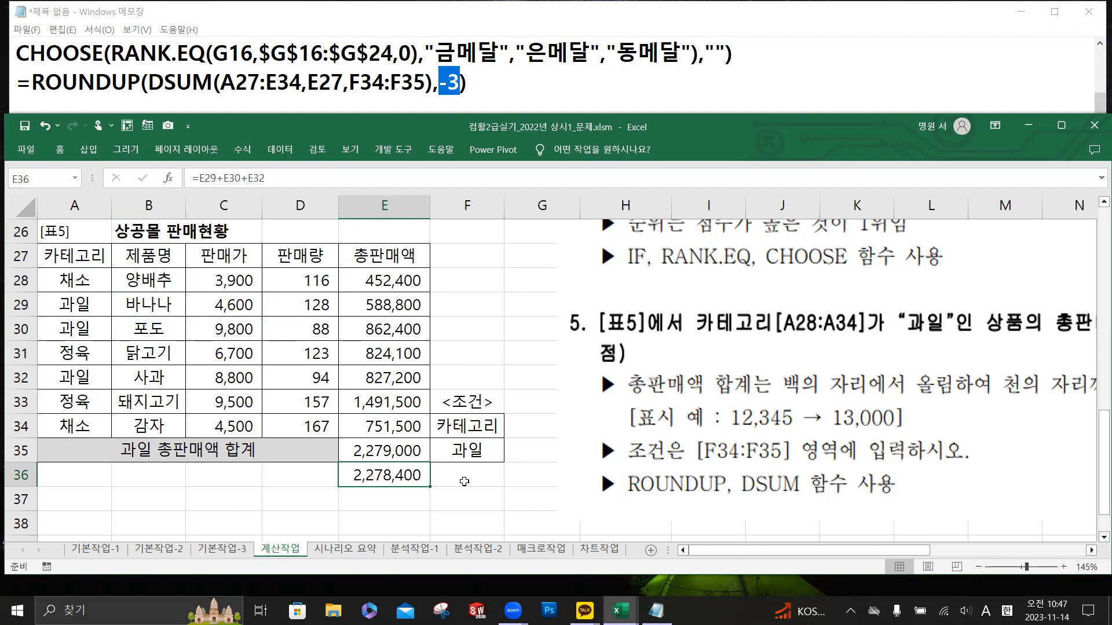
{"action": "key", "text": "Delete"}
{"action": "left_click", "coordinate": [495, 338]}
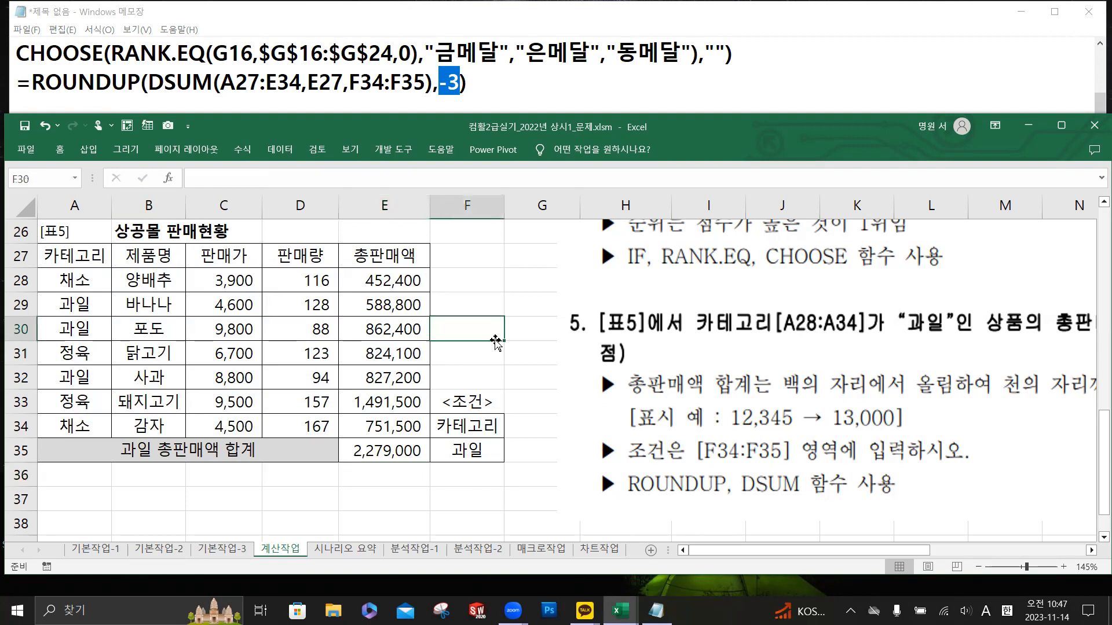
- Switch to Notepad, enlarge its window, and join the CHOOSE line onto the end of the IF(RANK.EQ line
{"action": "left_click", "coordinate": [598, 85]}
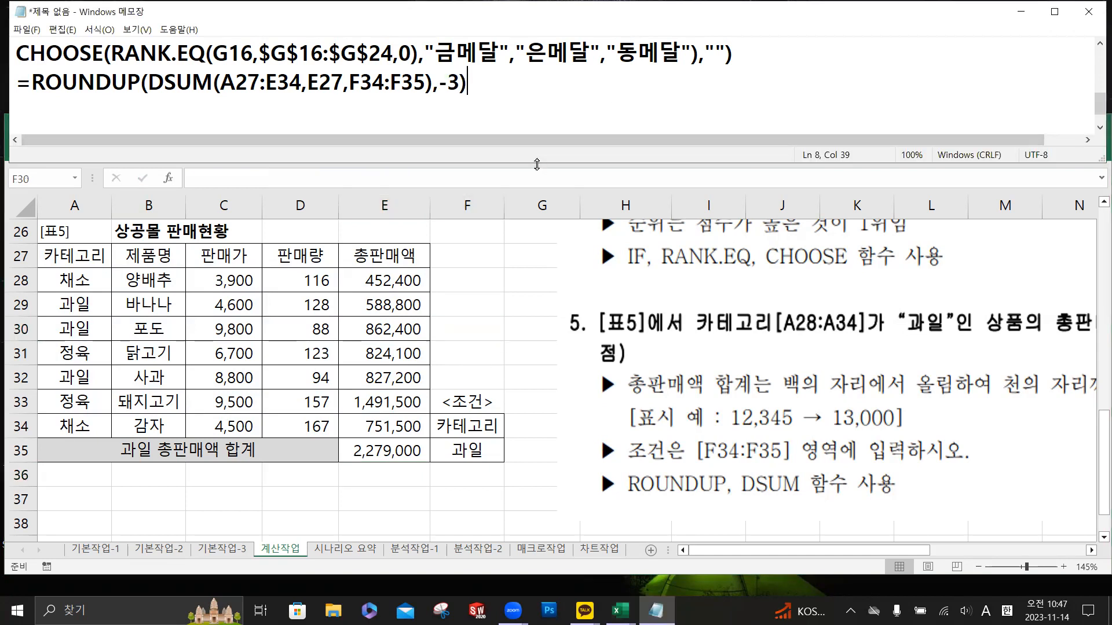
{"action": "left_click_drag", "start_coordinate": [537, 164], "coordinate": [517, 363]}
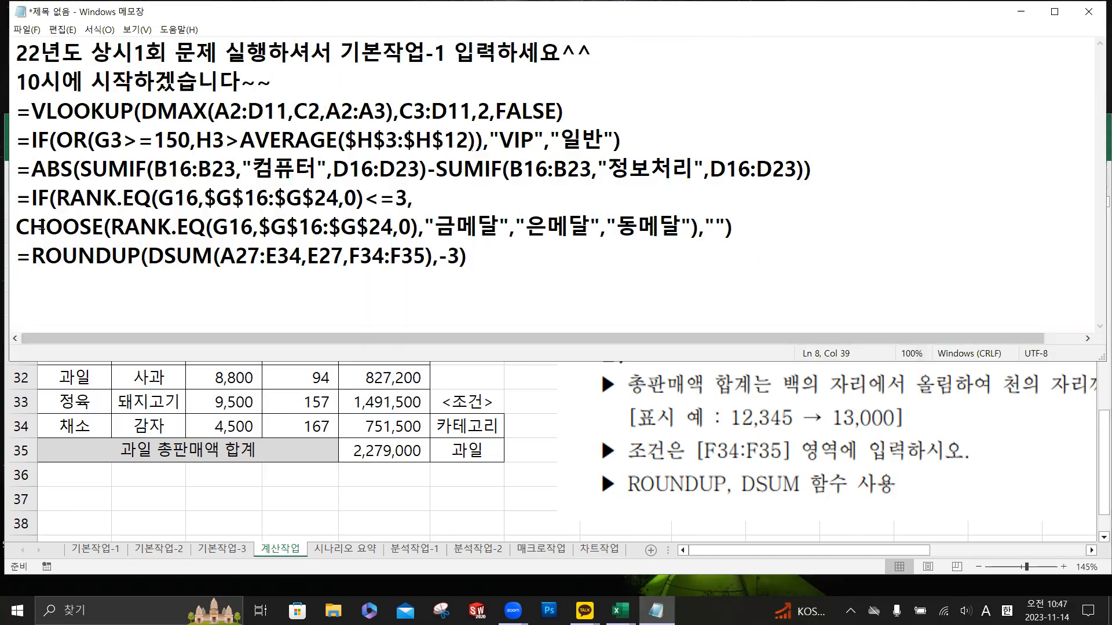
{"action": "left_click", "coordinate": [17, 228]}
{"action": "key", "text": "BackSpace"}
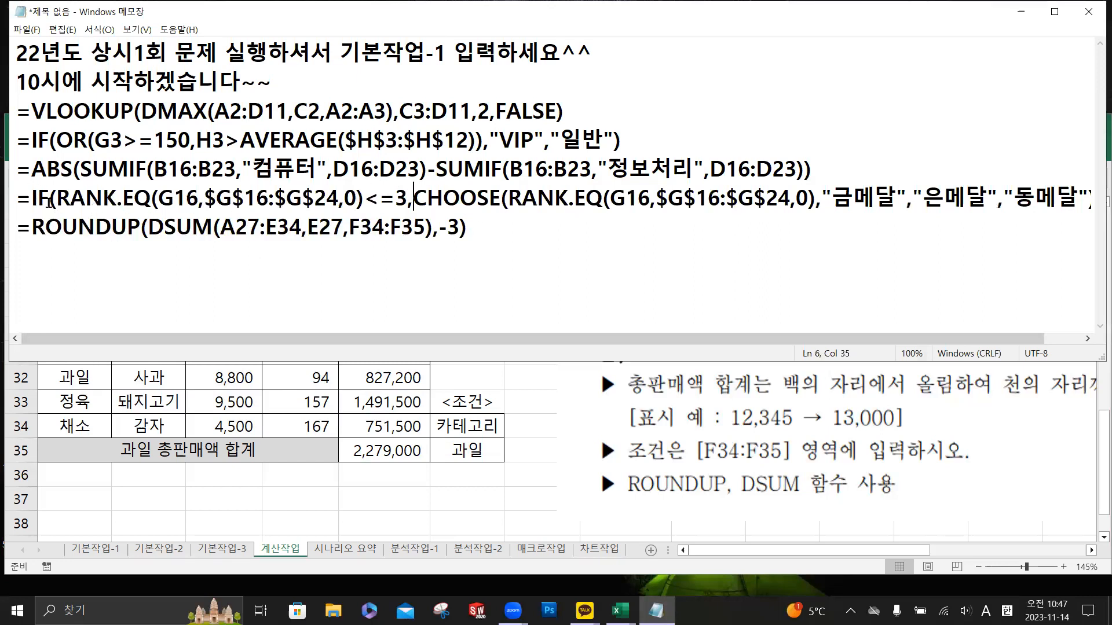
- Review the IF formula's parts in the notes: the RANK.EQ condition, the CHOOSE result and the empty-string alternative
{"action": "left_click_drag", "start_coordinate": [57, 200], "coordinate": [407, 199]}
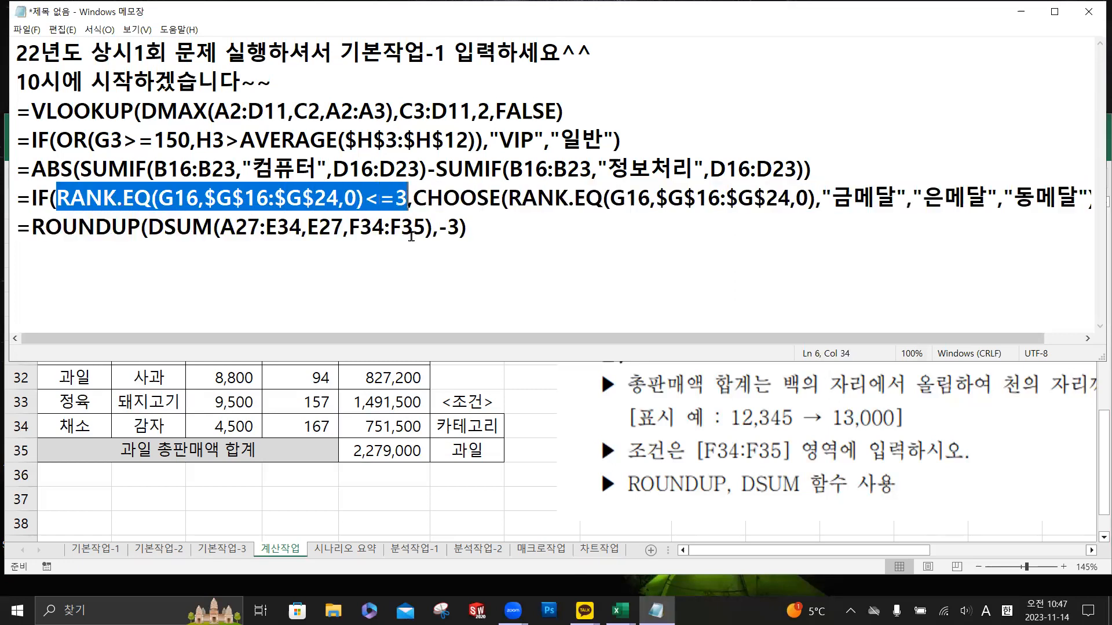
{"action": "left_click_drag", "start_coordinate": [415, 200], "coordinate": [1055, 201]}
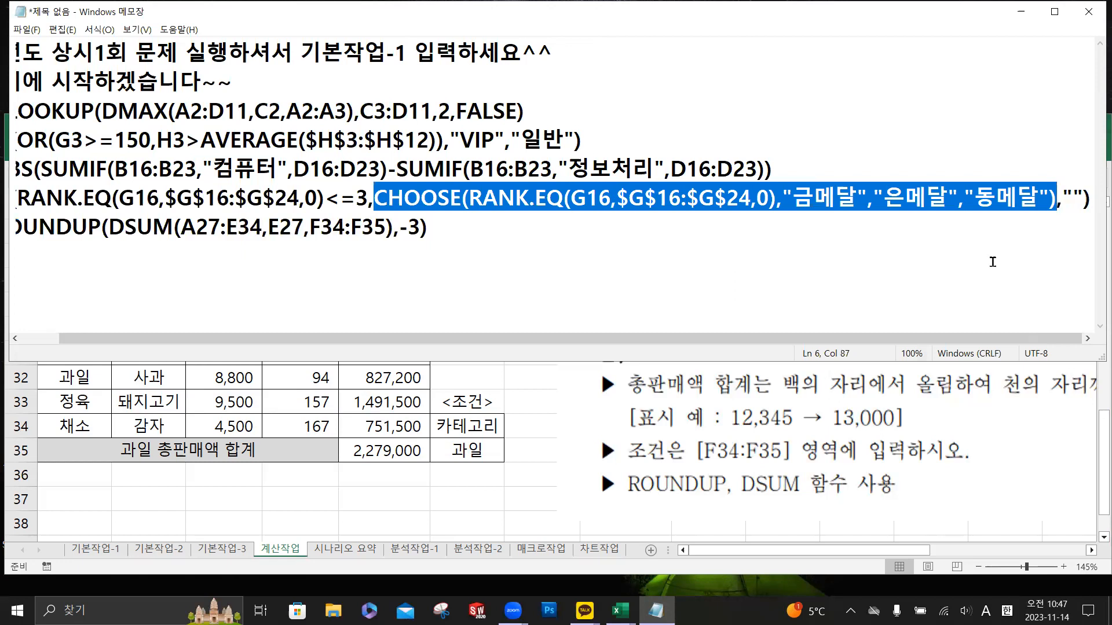
{"action": "left_click_drag", "start_coordinate": [1062, 199], "coordinate": [1080, 200]}
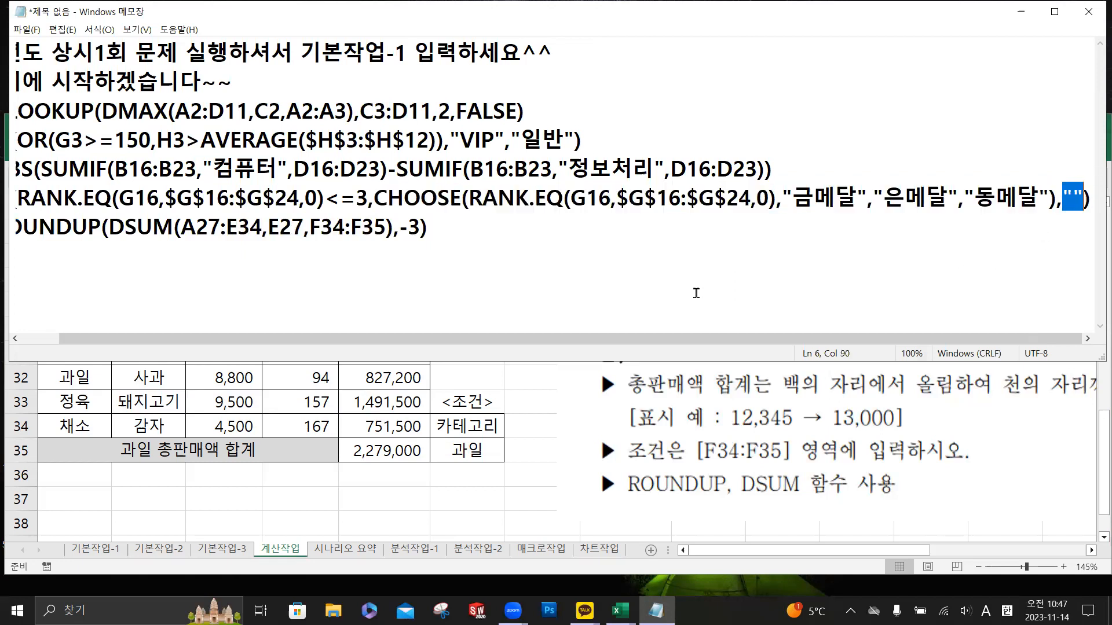
{"action": "left_click_drag", "start_coordinate": [139, 225], "coordinate": [9, 218]}
{"action": "left_click", "coordinate": [189, 203]}
{"action": "left_click", "coordinate": [503, 233]}
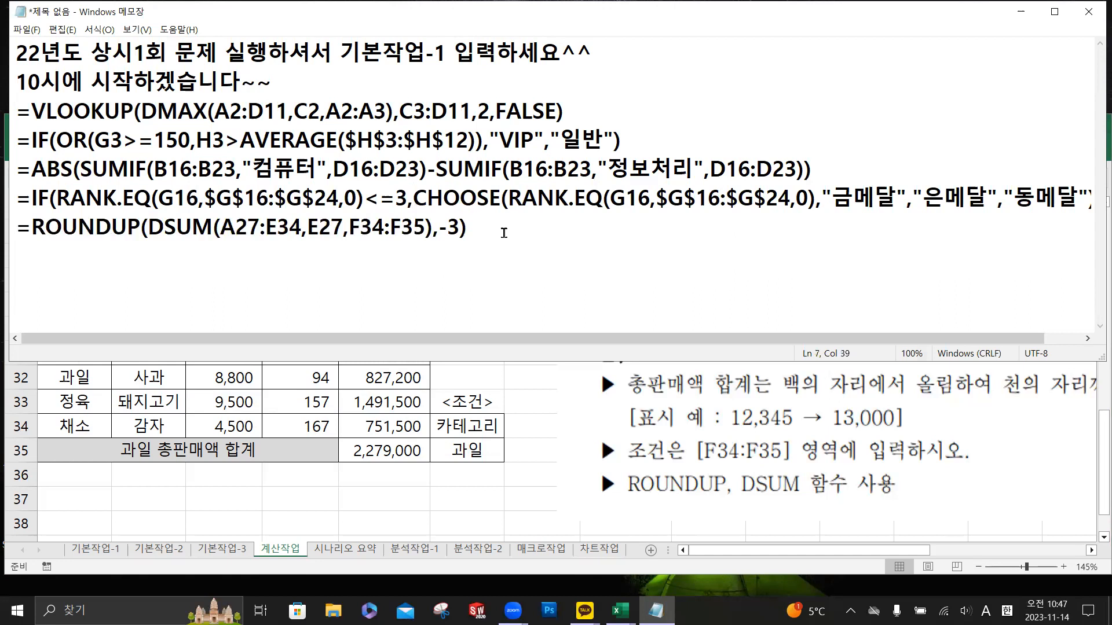
- Switch to Excel and close the workbook 컴활2급실기_2022년 상시1_문제.xlsm without saving the changes
{"action": "left_click", "coordinate": [544, 413]}
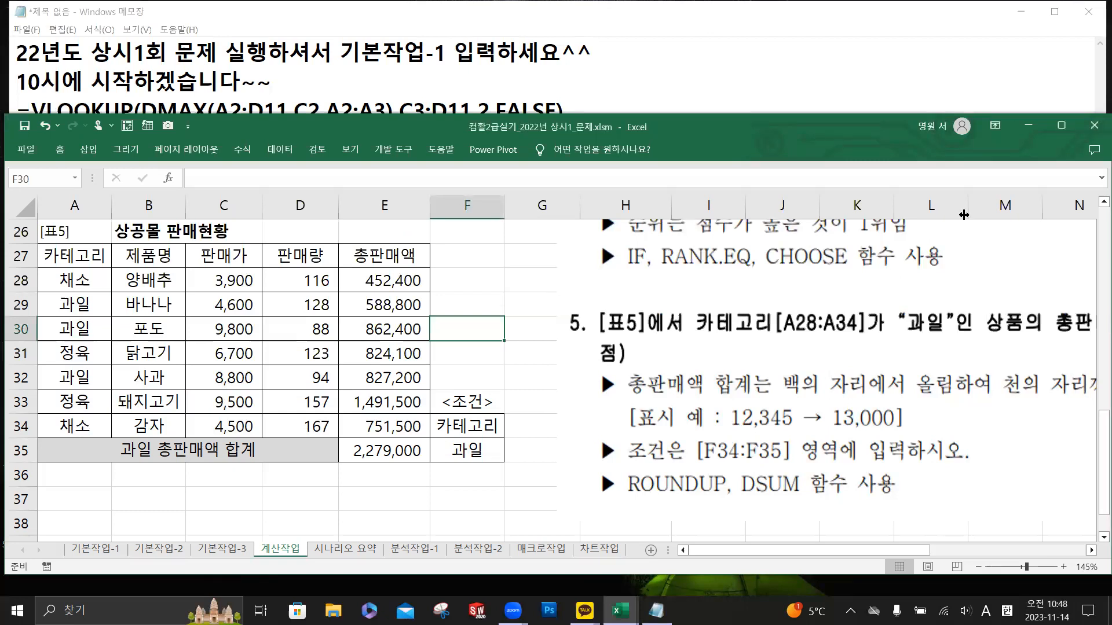
{"action": "left_click", "coordinate": [1094, 127]}
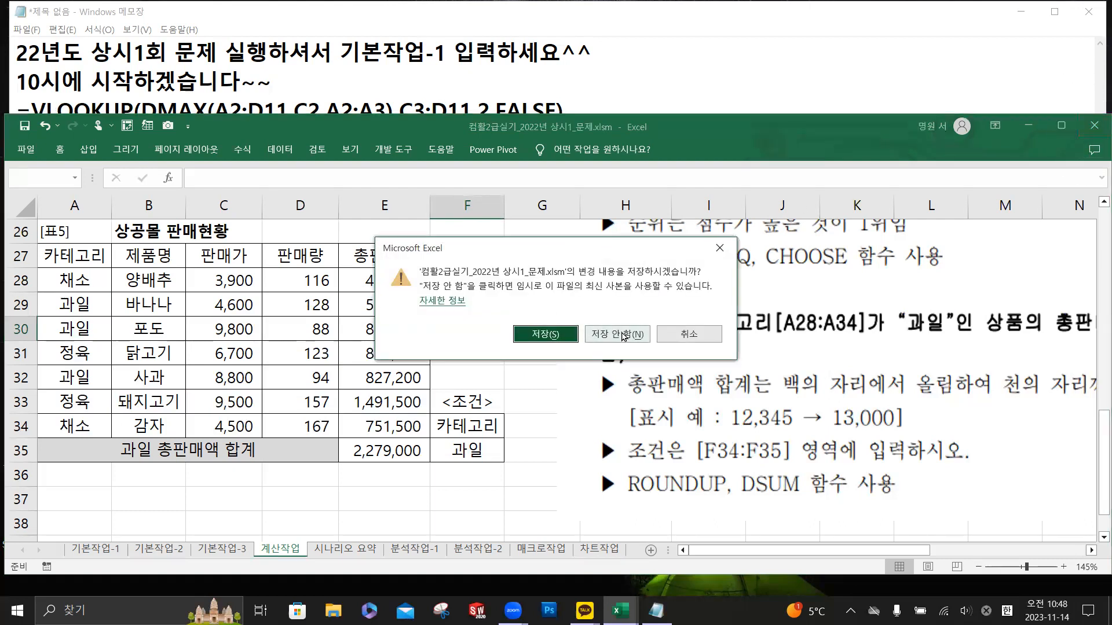
{"action": "left_click", "coordinate": [623, 335]}
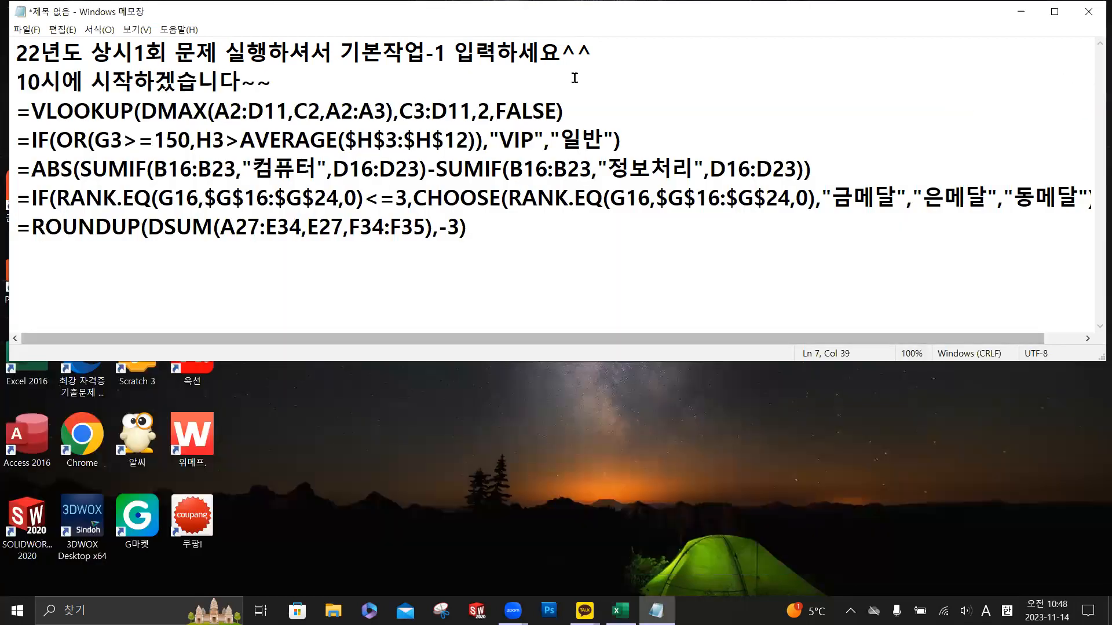
- Upload 컴활2급실기_2022년 상시2_문제.xlsm from the desktop folder 22년(컴활2급실기) through Zoom
{"action": "left_click", "coordinate": [590, 28]}
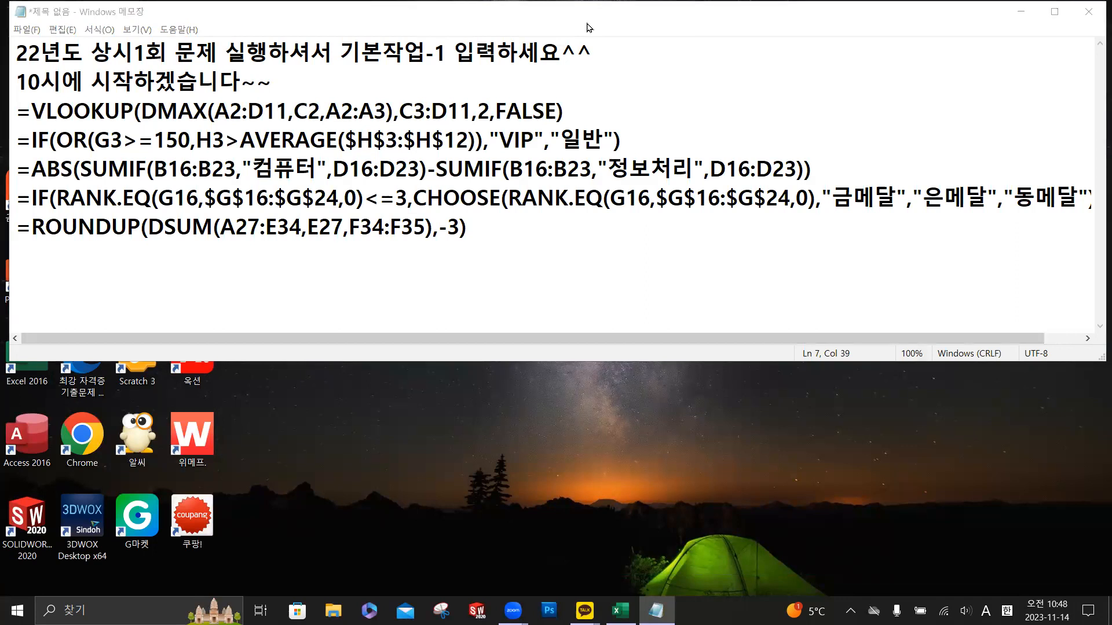
{"action": "key", "text": "Hangul"}
{"action": "left_click", "coordinate": [487, 423]}
{"action": "left_click_drag", "start_coordinate": [749, 68], "coordinate": [301, 118]}
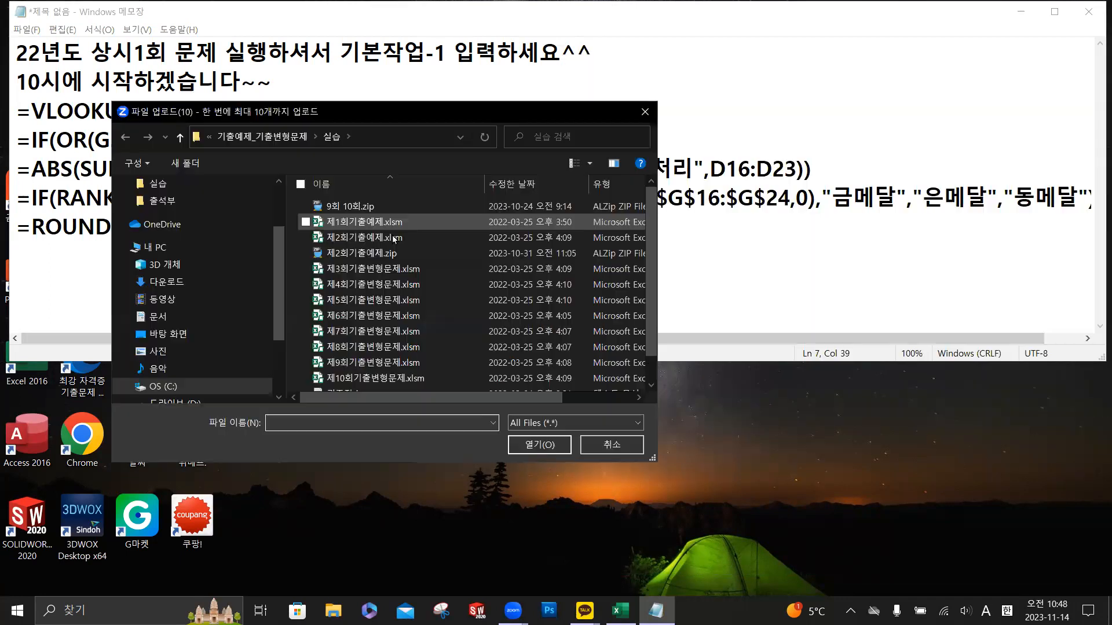
{"action": "left_click", "coordinate": [179, 336]}
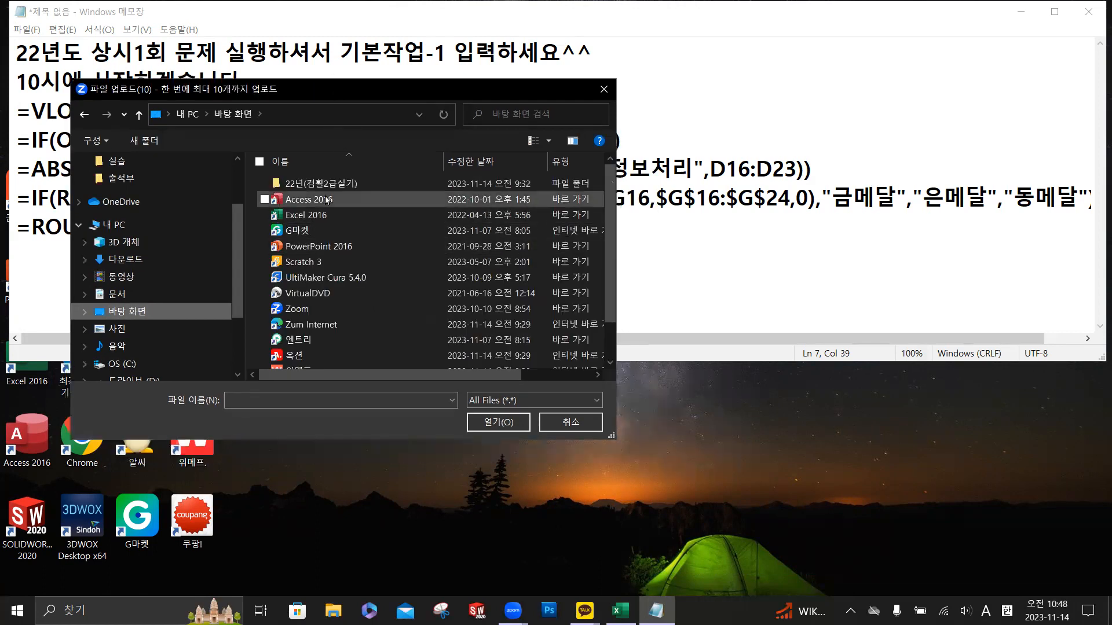
{"action": "double_click", "coordinate": [327, 186]}
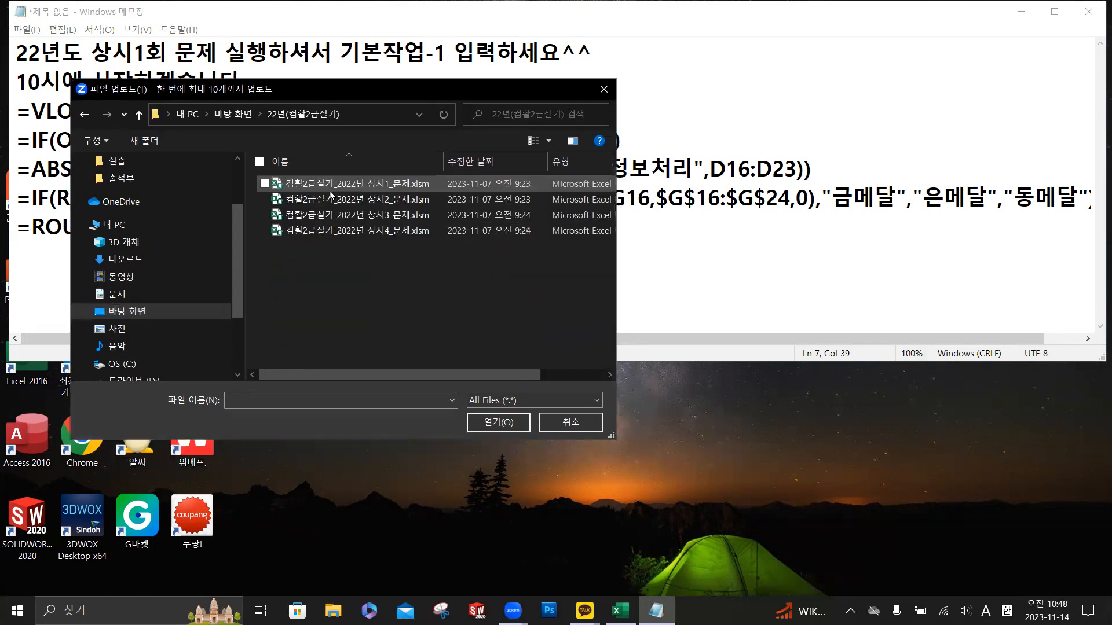
{"action": "left_click", "coordinate": [339, 202]}
{"action": "left_click", "coordinate": [528, 423]}
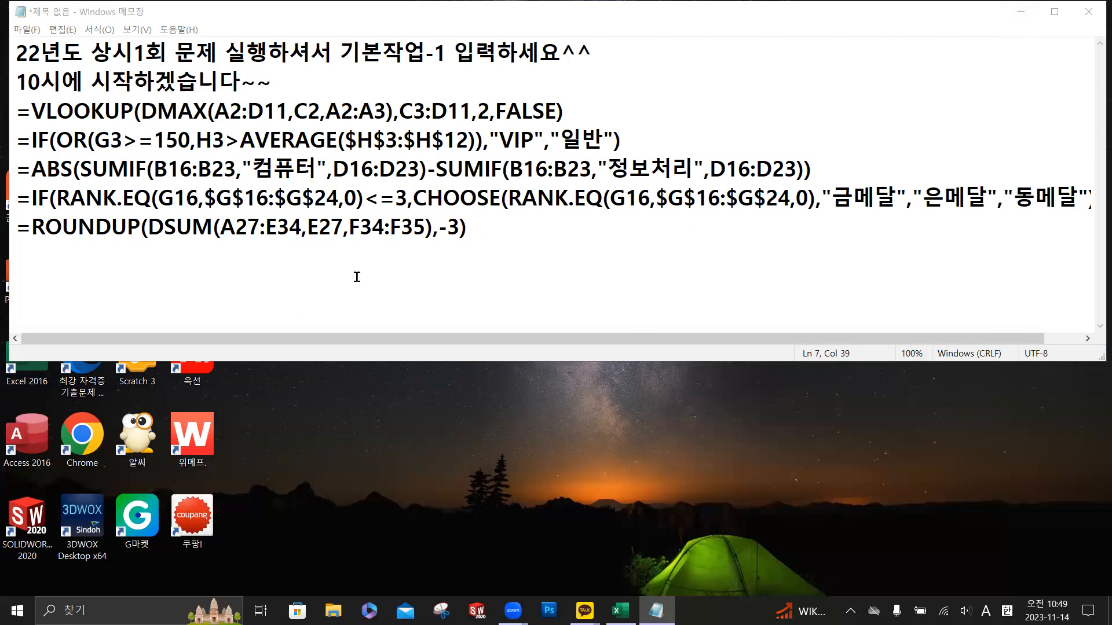
- Switch to Excel, minimize the attendance workbook, and show the 계산작업 sheet of 컴활2급실기_2022년 상시2_문제.xlsm with its window below the notes
{"action": "key", "text": "alt+Tab"}
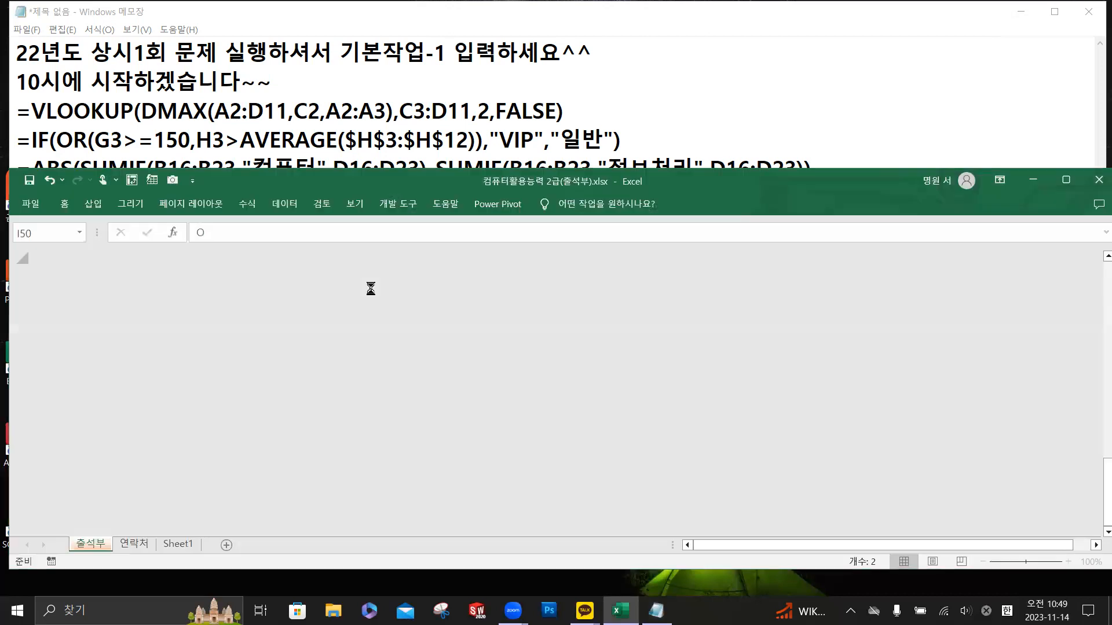
{"action": "key", "text": "alt+Tab"}
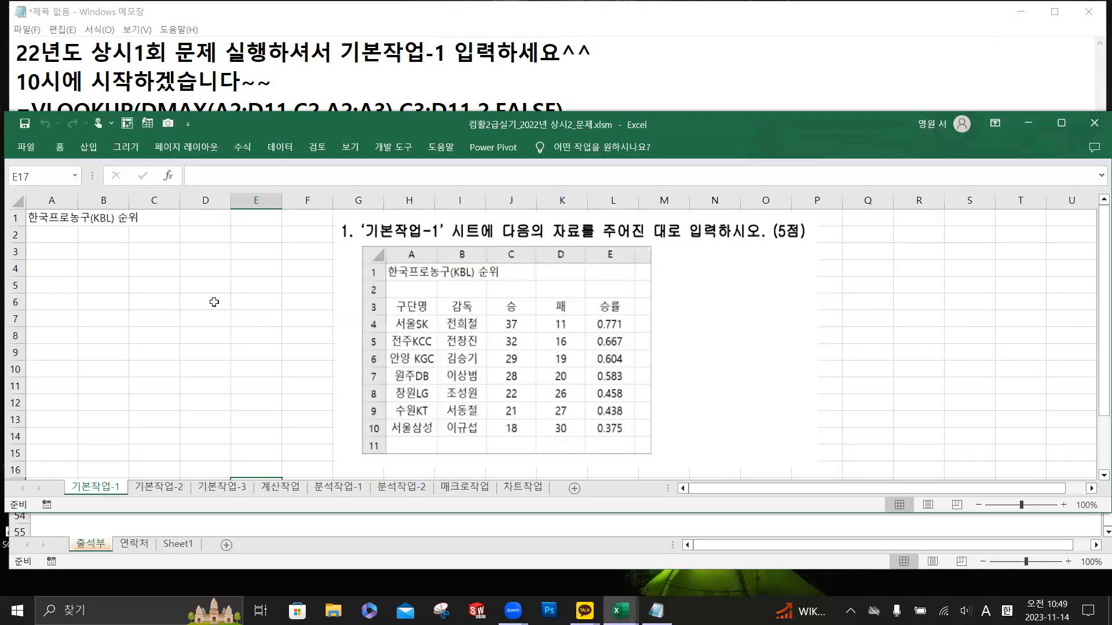
{"action": "left_click", "coordinate": [359, 534]}
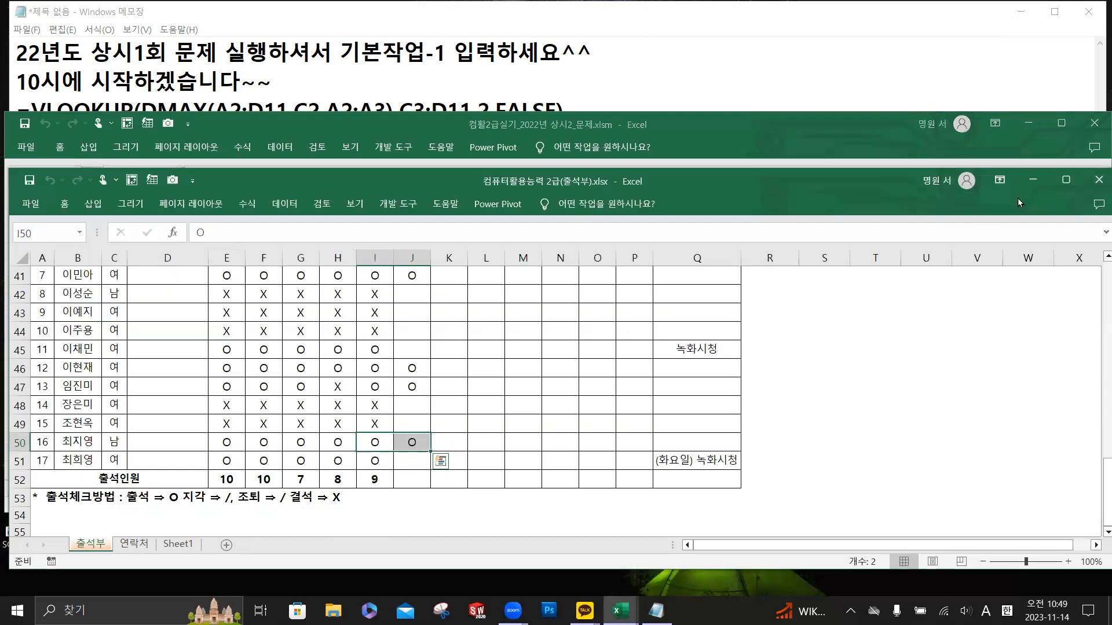
{"action": "left_click", "coordinate": [1028, 180]}
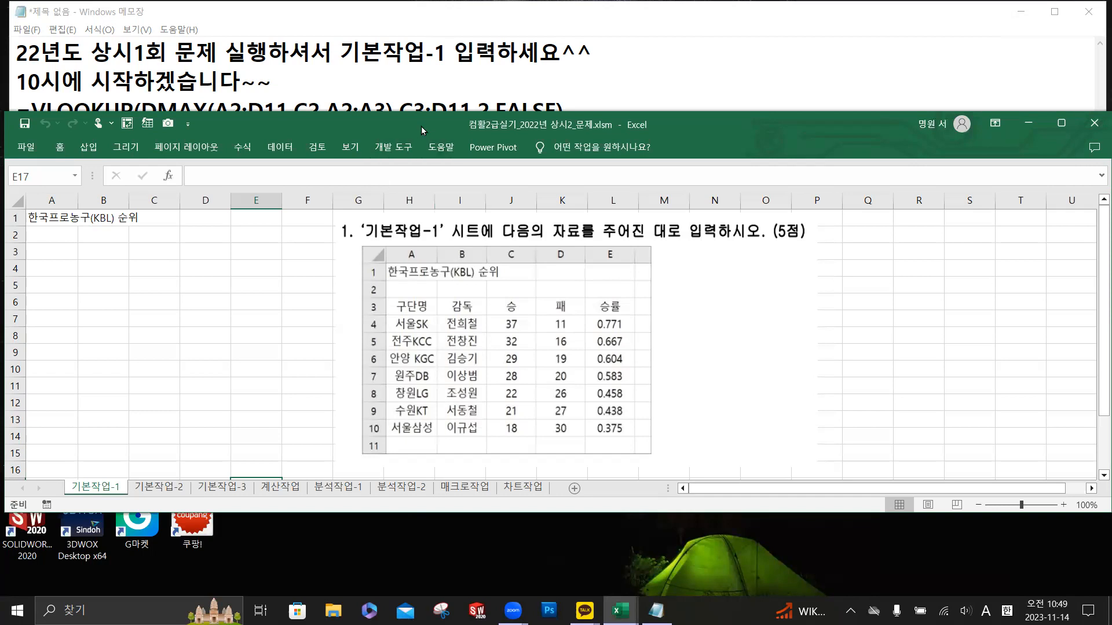
{"action": "left_click_drag", "start_coordinate": [424, 123], "coordinate": [419, 83]}
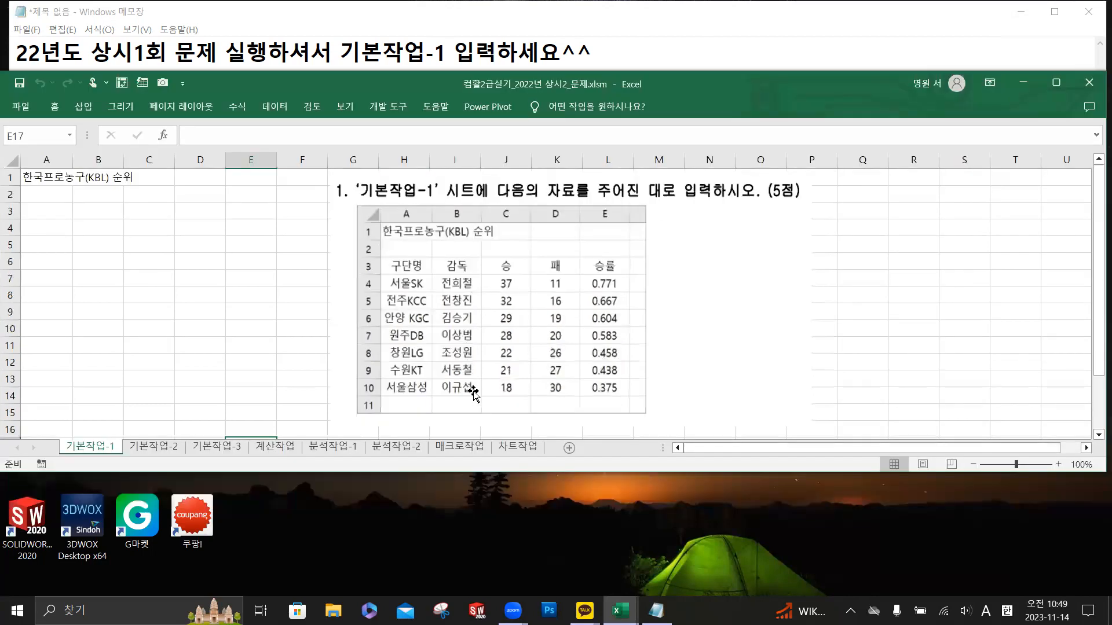
{"action": "left_click", "coordinate": [271, 447]}
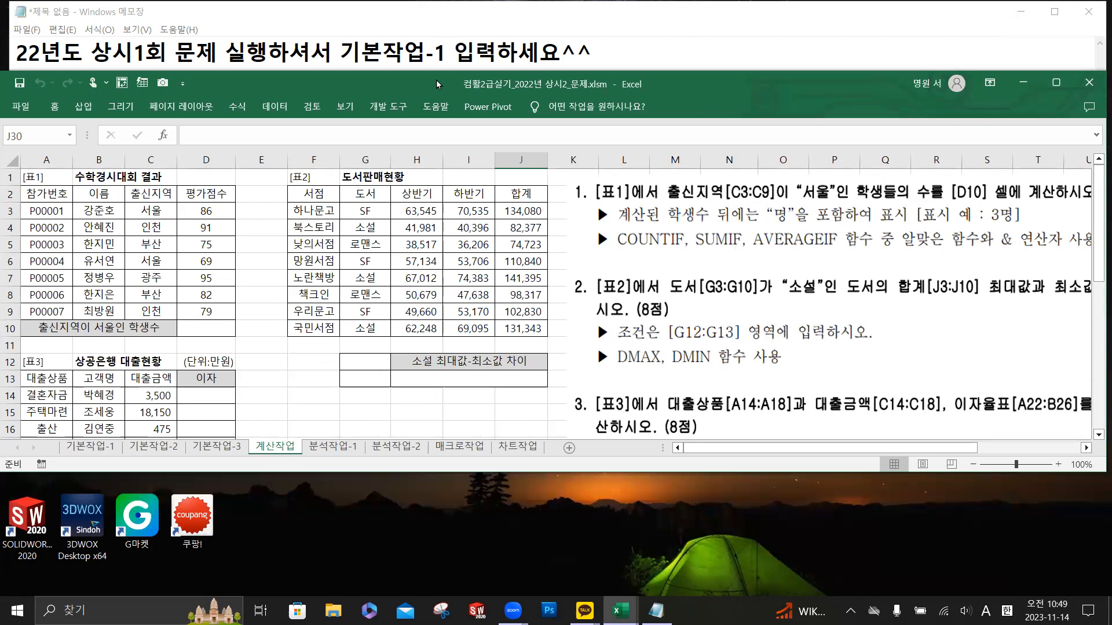
{"action": "left_click_drag", "start_coordinate": [436, 80], "coordinate": [442, 194]}
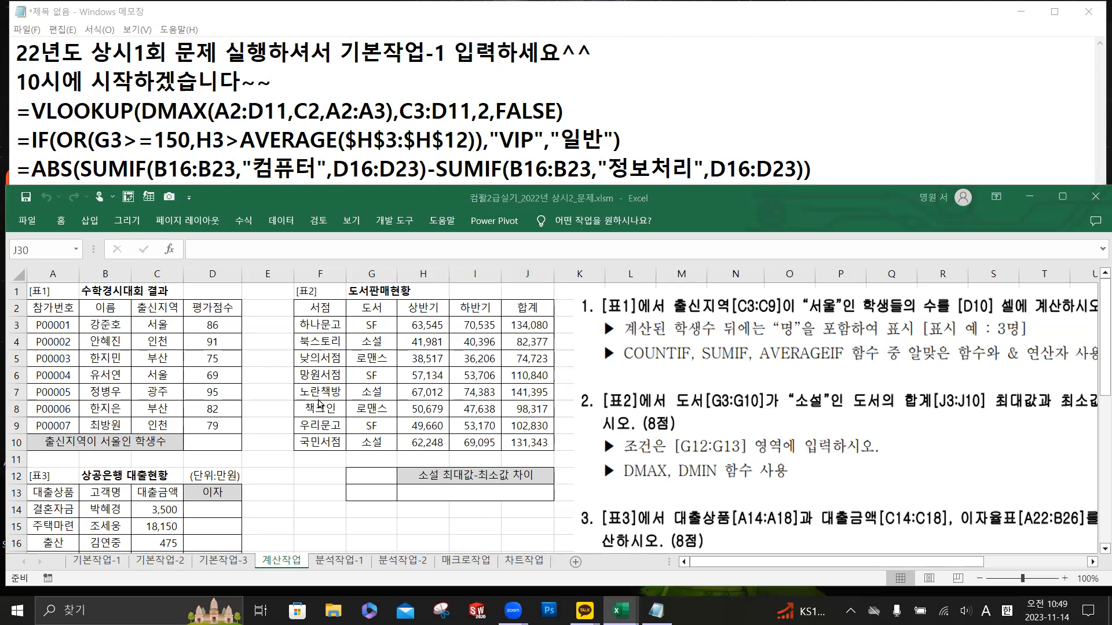
- Zoom the 계산작업 sheet to 130% and place the question picture beside the 수학경시대회 결과 table
{"action": "scroll", "coordinate": [320, 403], "scroll_direction": "up", "scroll_amount": 2}
{"action": "scroll", "coordinate": [320, 403], "scroll_direction": "up", "scroll_amount": 3}
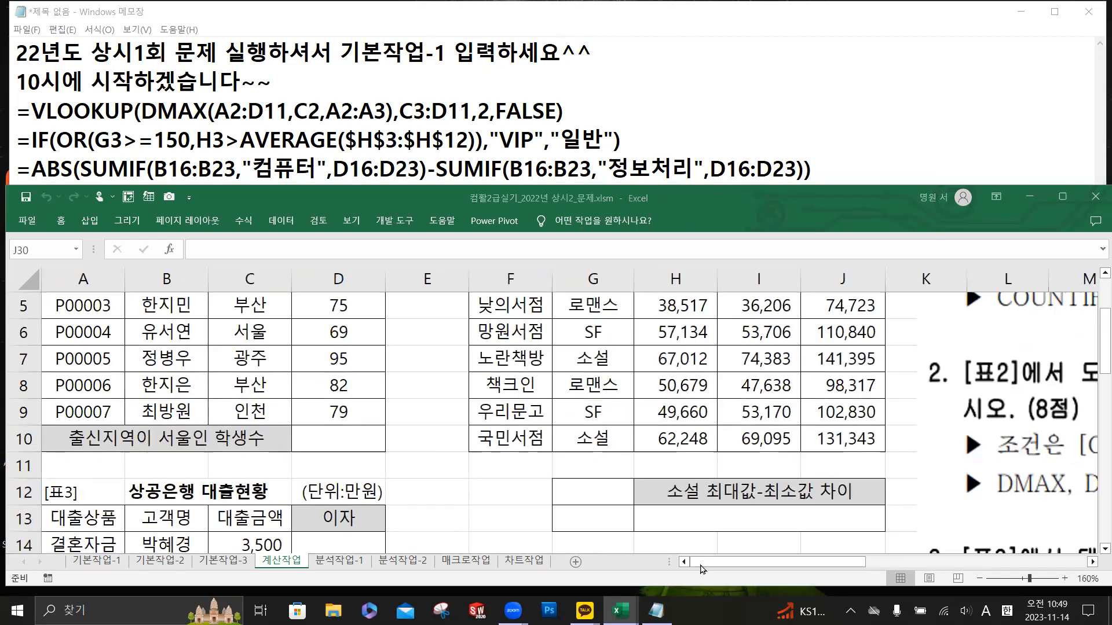
{"action": "scroll", "coordinate": [392, 457], "scroll_direction": "up", "scroll_amount": 1}
{"action": "left_click_drag", "start_coordinate": [958, 395], "coordinate": [489, 457]}
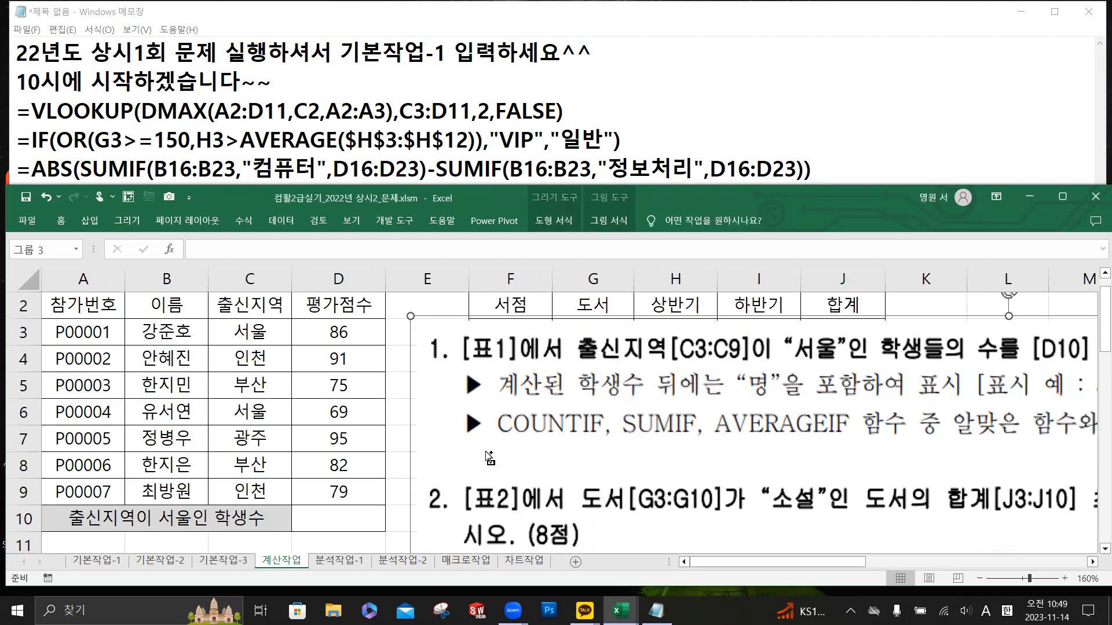
{"action": "scroll", "coordinate": [489, 458], "scroll_direction": "down", "scroll_amount": 3}
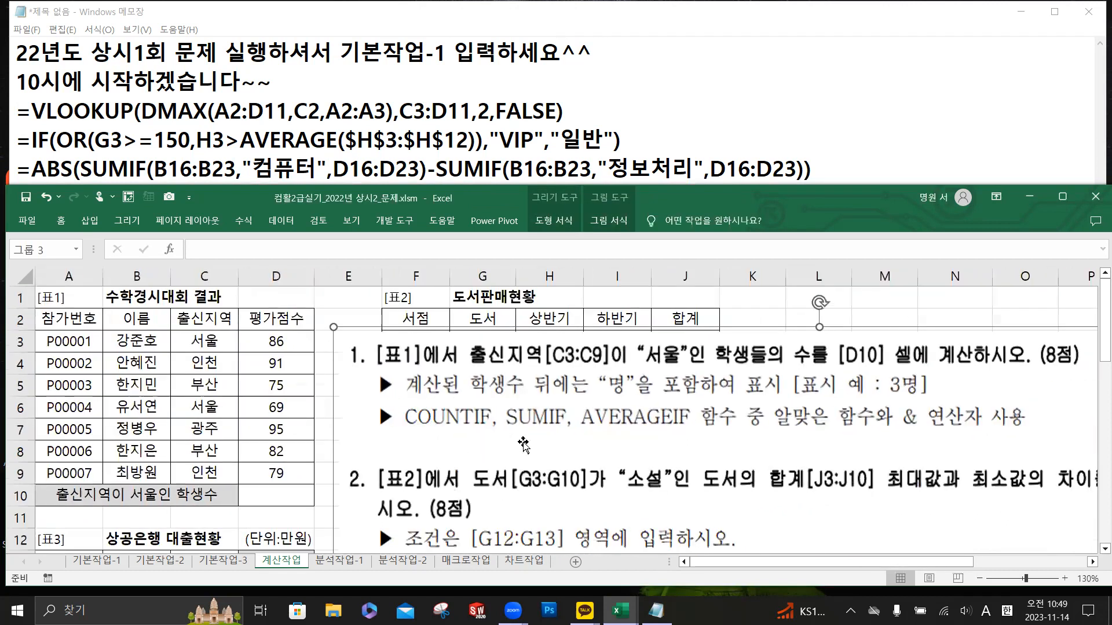
{"action": "left_click_drag", "start_coordinate": [519, 423], "coordinate": [514, 395]}
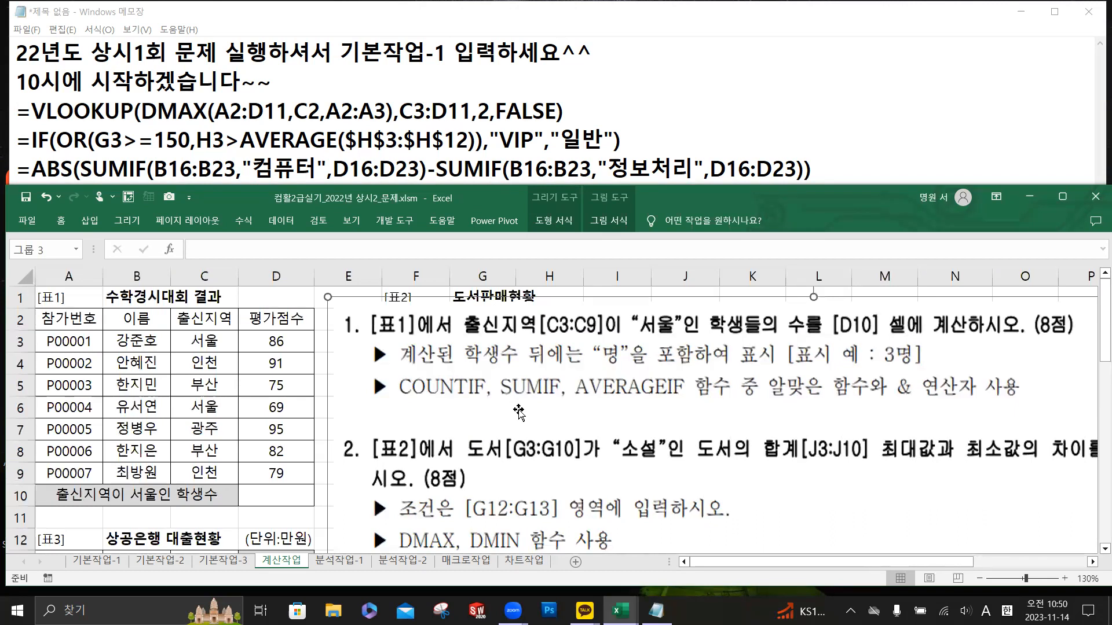
- Switch to Notepad, reduce the window's height, and start a new formula line with "=" below the earlier formulas, leaving blank lines after it
{"action": "scroll", "coordinate": [775, 126], "scroll_direction": "right", "scroll_amount": 1}
{"action": "left_click", "coordinate": [803, 168]}
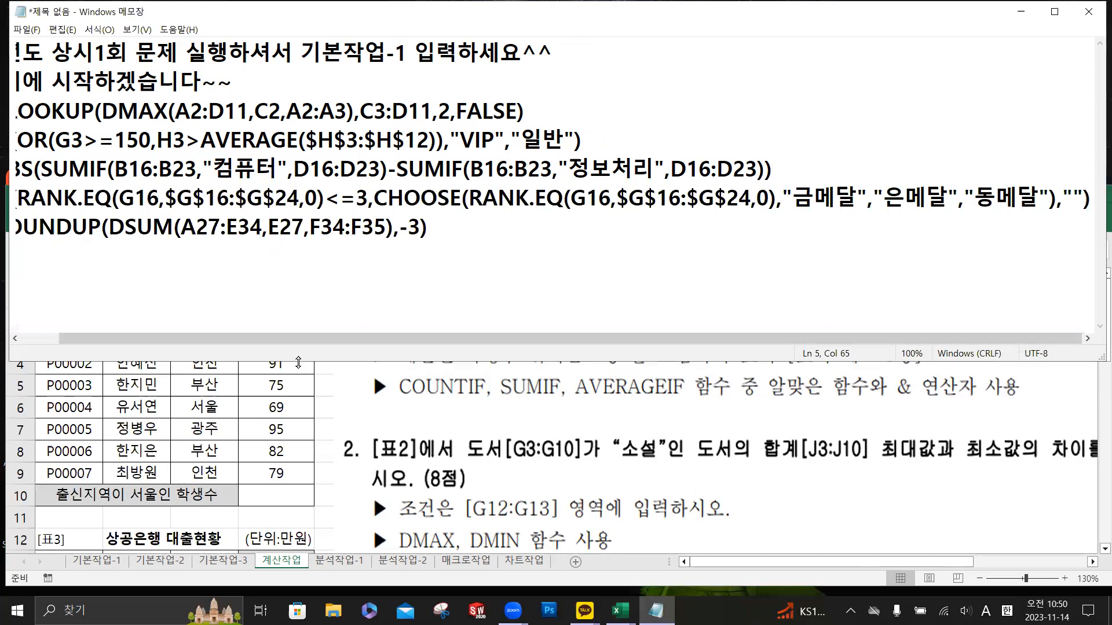
{"action": "left_click_drag", "start_coordinate": [298, 363], "coordinate": [298, 186]}
{"action": "scroll", "coordinate": [414, 99], "scroll_direction": "down", "scroll_amount": 2}
{"action": "left_click", "coordinate": [215, 142]}
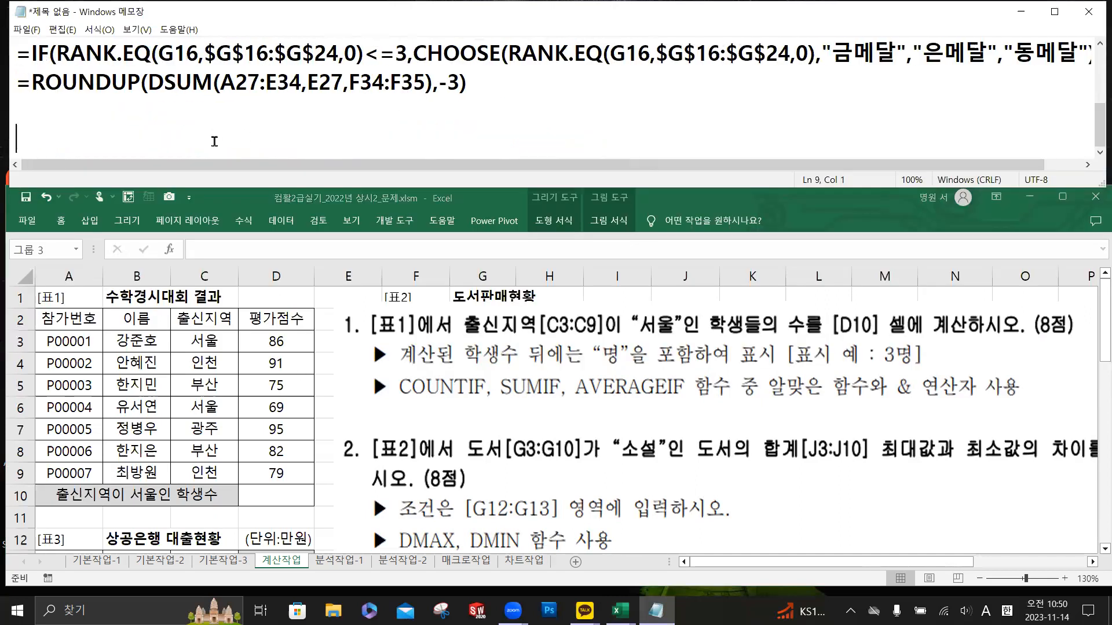
{"action": "type", "text": "="}
{"action": "key", "text": "Return"}
{"action": "key", "text": "Return"}
{"action": "scroll", "coordinate": [214, 141], "scroll_direction": "down", "scroll_amount": 1}
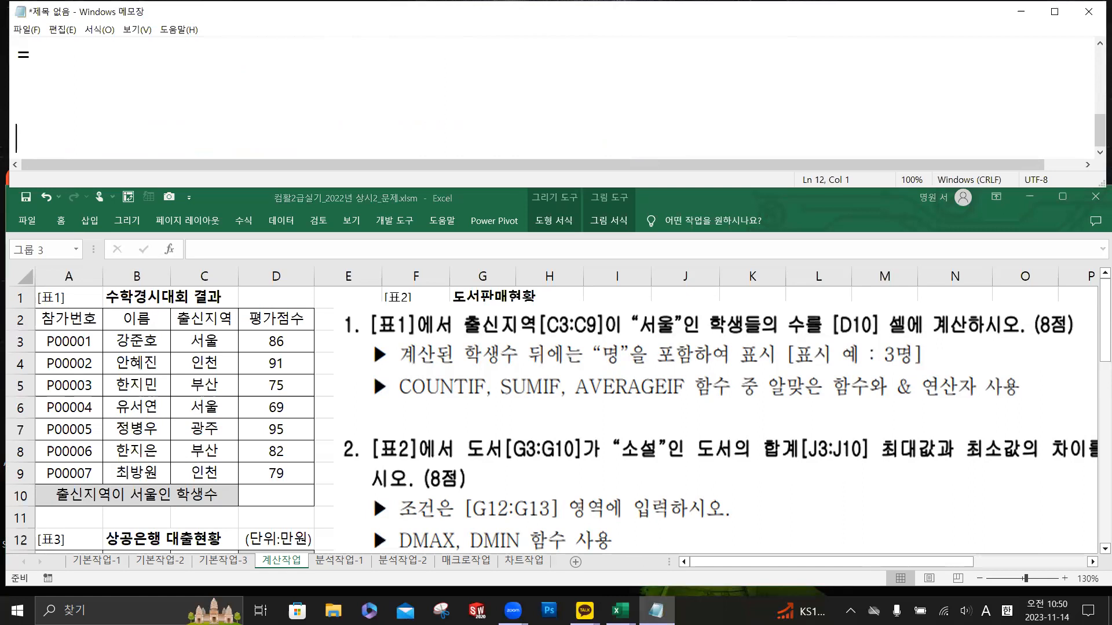
- Write =COUNTIF(C3:C9,"서울") on the new formula line of the notes
{"action": "key", "text": "Up"}
{"action": "key", "text": "Up"}
{"action": "key", "text": "Right"}
{"action": "type", "text": "COUN"}
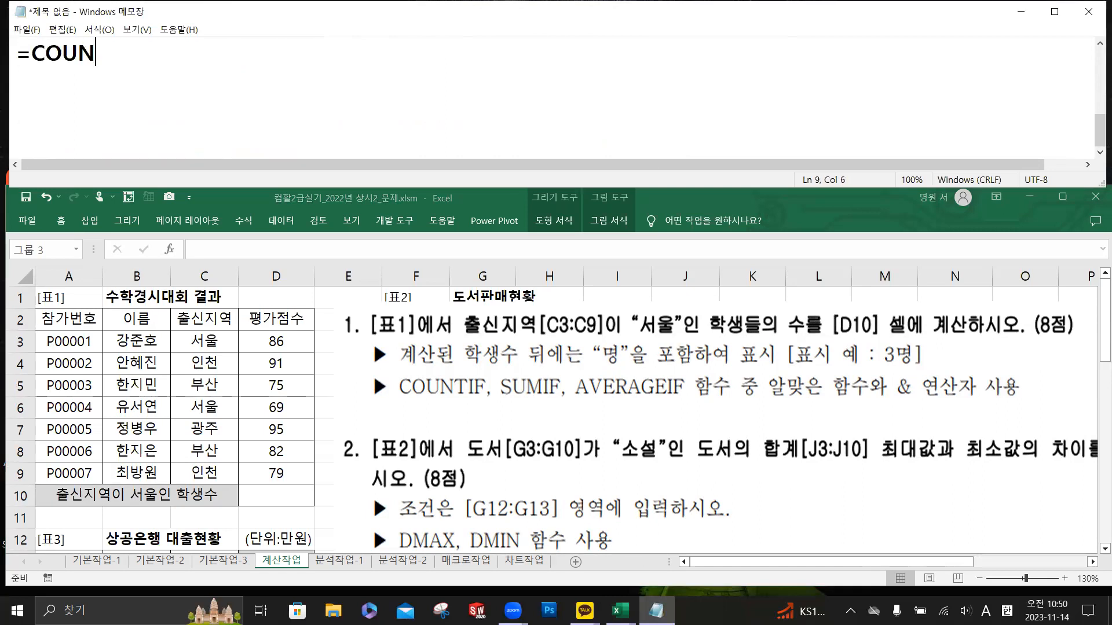
{"action": "type", "text": "TIF("}
{"action": "type", "text": "C3"}
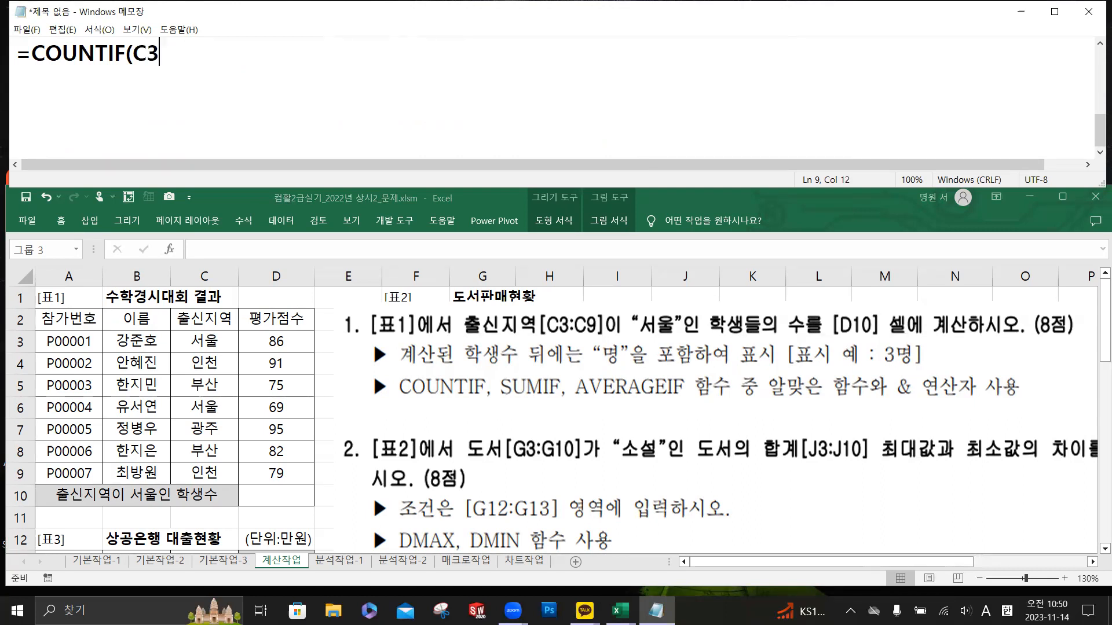
{"action": "type", "text": ":C9,\""}
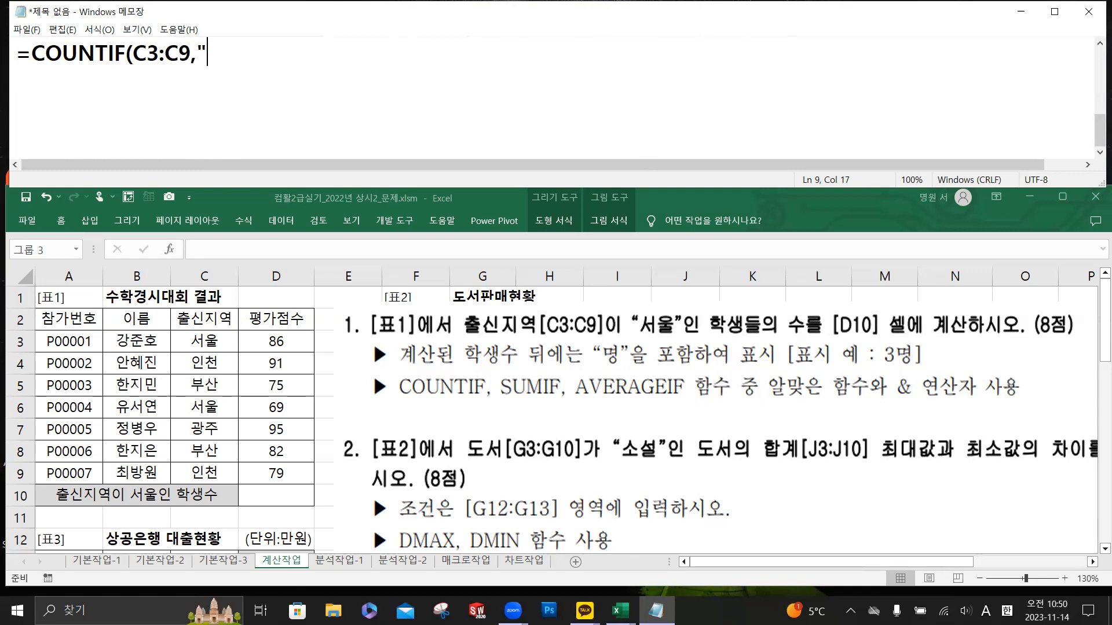
{"action": "type", "text": "t"}
{"action": "key", "text": "BackSpace"}
{"action": "key", "text": "Hangul"}
{"action": "type", "text": "서우"}
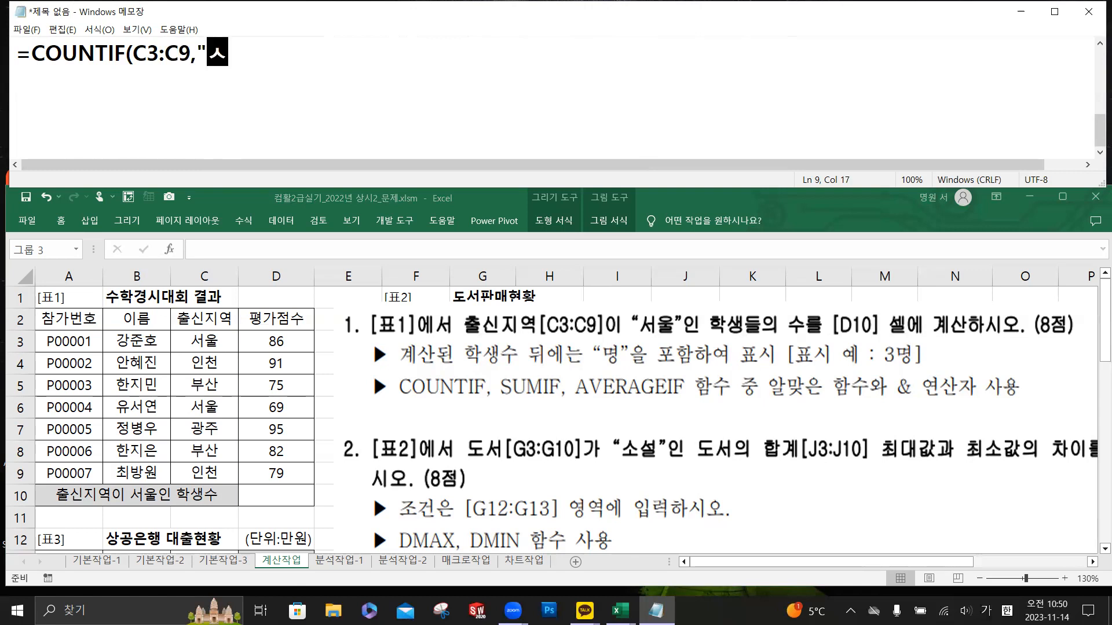
{"action": "type", "text": "ㄹ\")"}
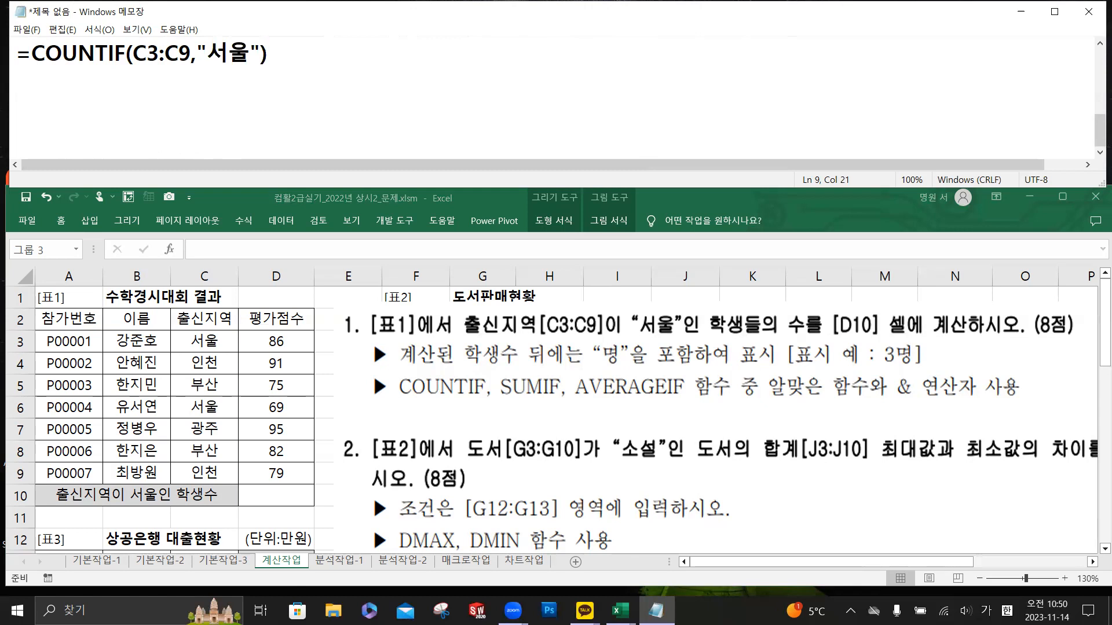
- Append &"명" to the COUNTIF formula in the notes
{"action": "type", "text": "&\""}
{"action": "key", "text": "Hangul"}
{"action": "type", "text": "aud"}
{"action": "key", "text": "BackSpace"}
{"action": "key", "text": "BackSpace"}
{"action": "key", "text": "BackSpace"}
{"action": "key", "text": "Hangul"}
{"action": "type", "text": "명\""}
- Switch to Excel, start a COUNTIF formula in cell D10, and turn on the screen magnifier at 300%
{"action": "left_click", "coordinate": [285, 496]}
{"action": "left_click", "coordinate": [285, 496]}
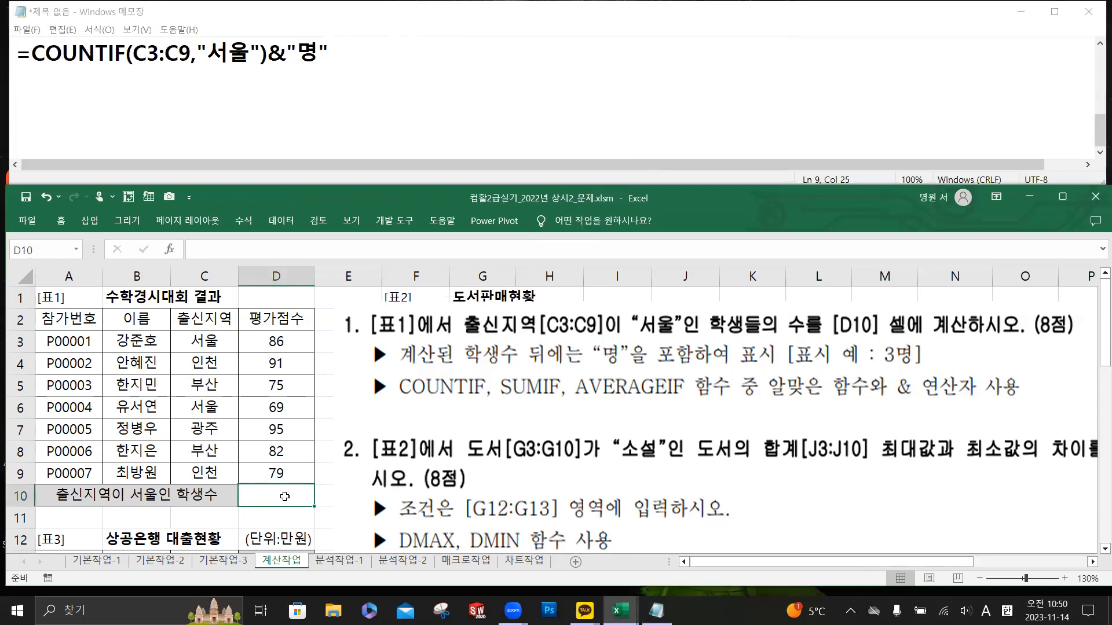
{"action": "left_click", "coordinate": [229, 248]}
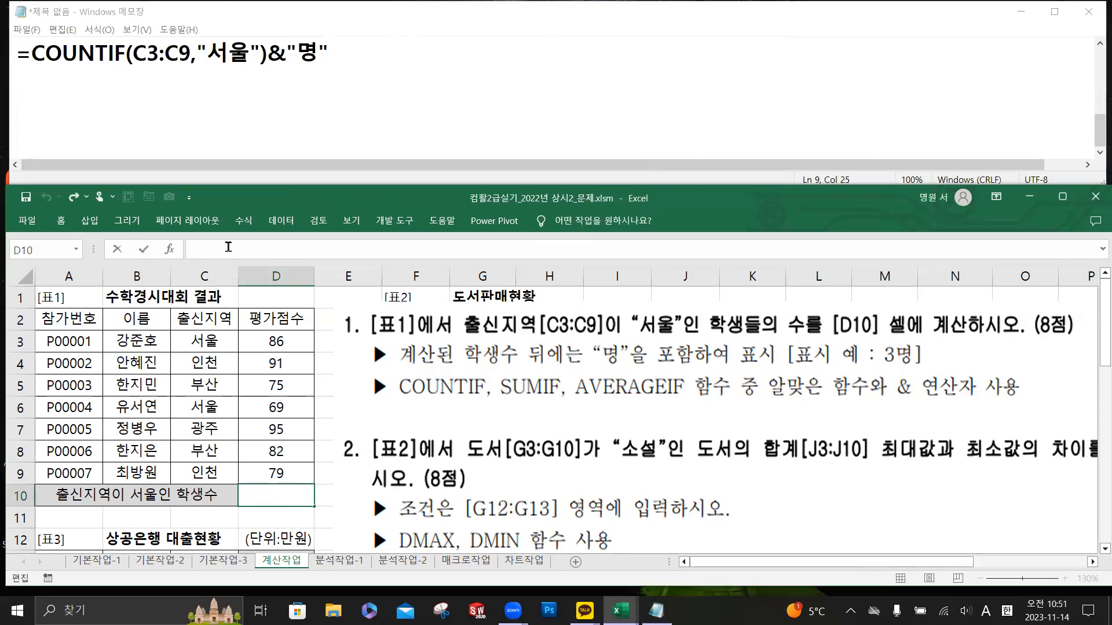
{"action": "type", "text": "=c"}
{"action": "key", "text": "super+plus"}
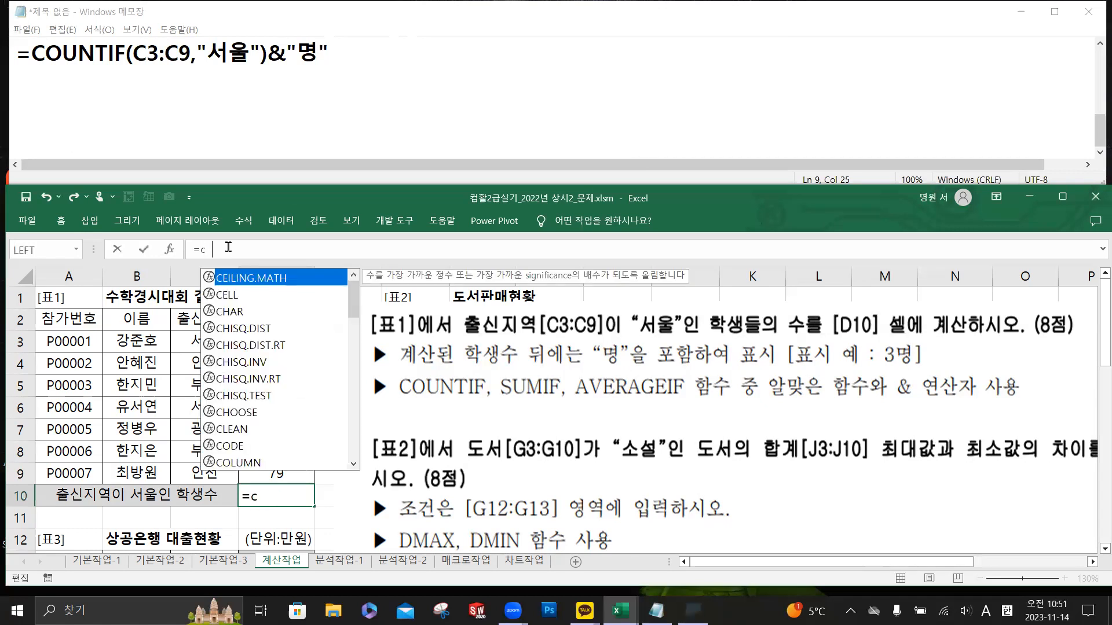
{"action": "type", "text": "ount"}
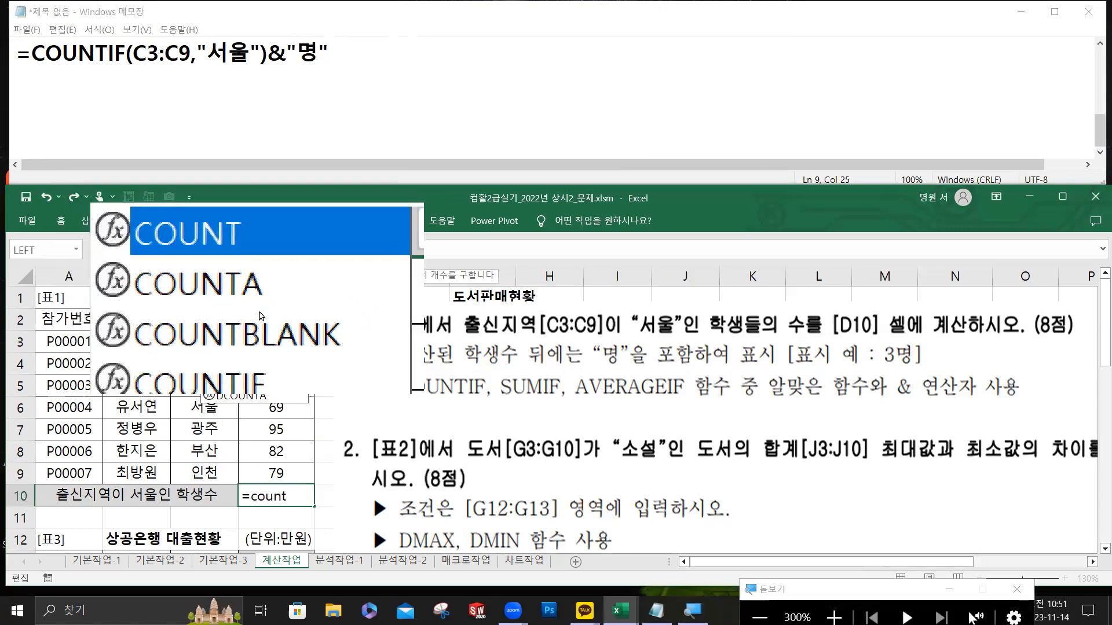
{"action": "double_click", "coordinate": [255, 334]}
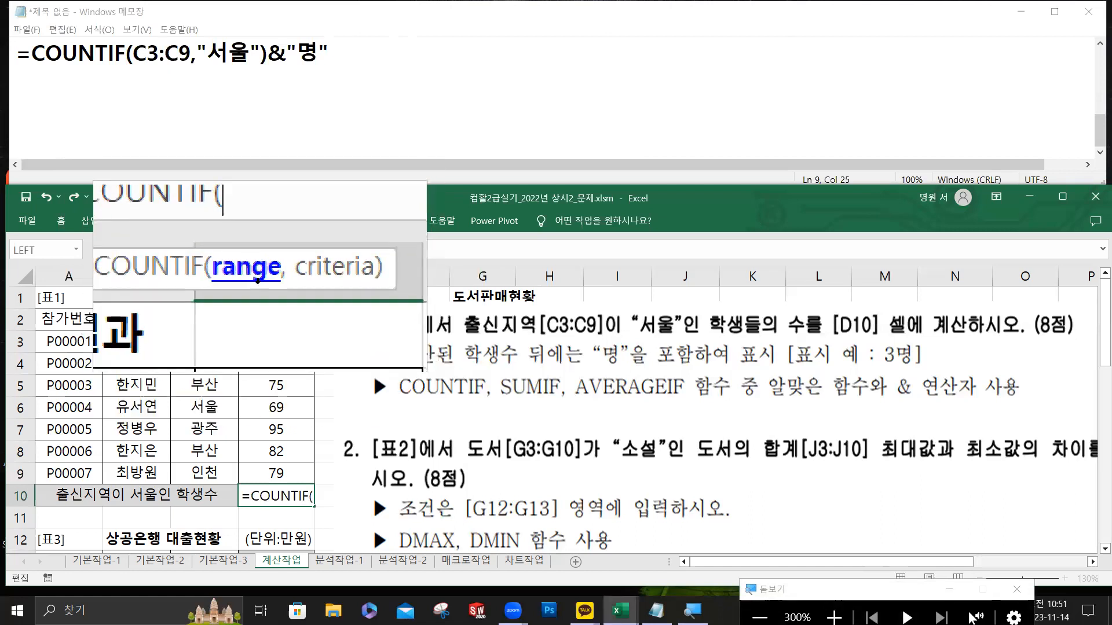
- Complete D10's formula as =COUNTIF(C3:C9,"서울")&"명" and turn off the screen magnifier
{"action": "left_click_drag", "start_coordinate": [215, 342], "coordinate": [200, 483]}
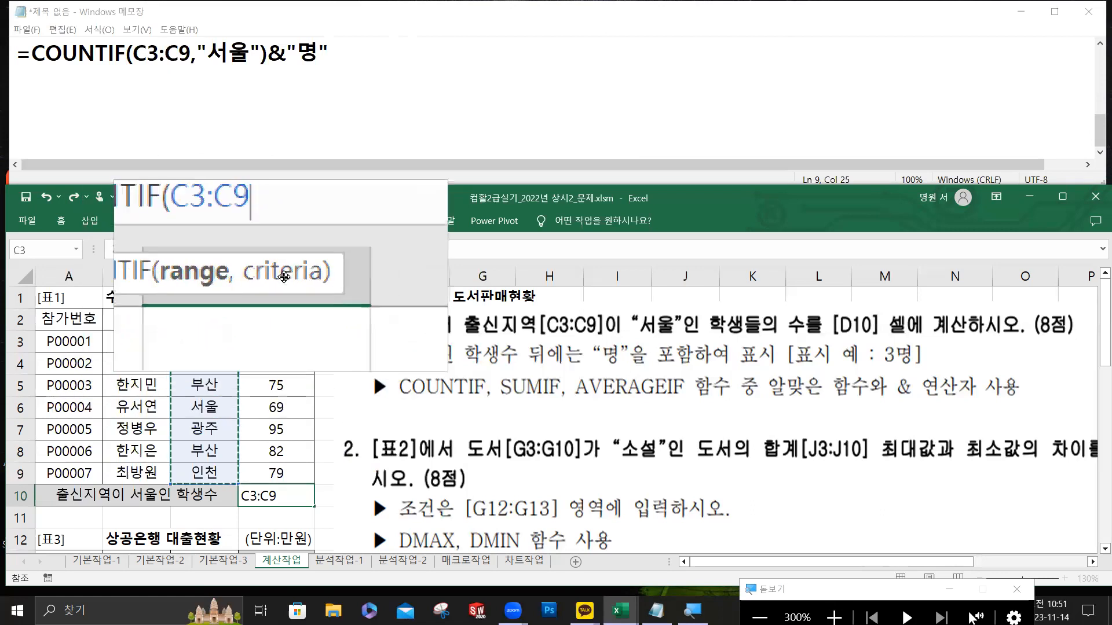
{"action": "type", "text": ","}
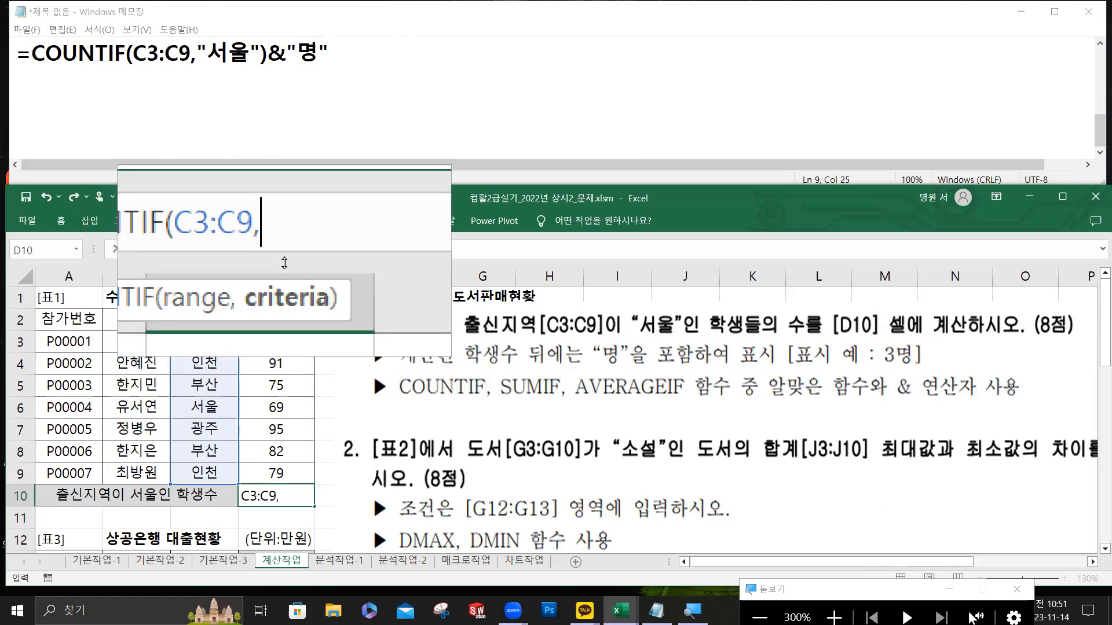
{"action": "type", "text": "\"서"}
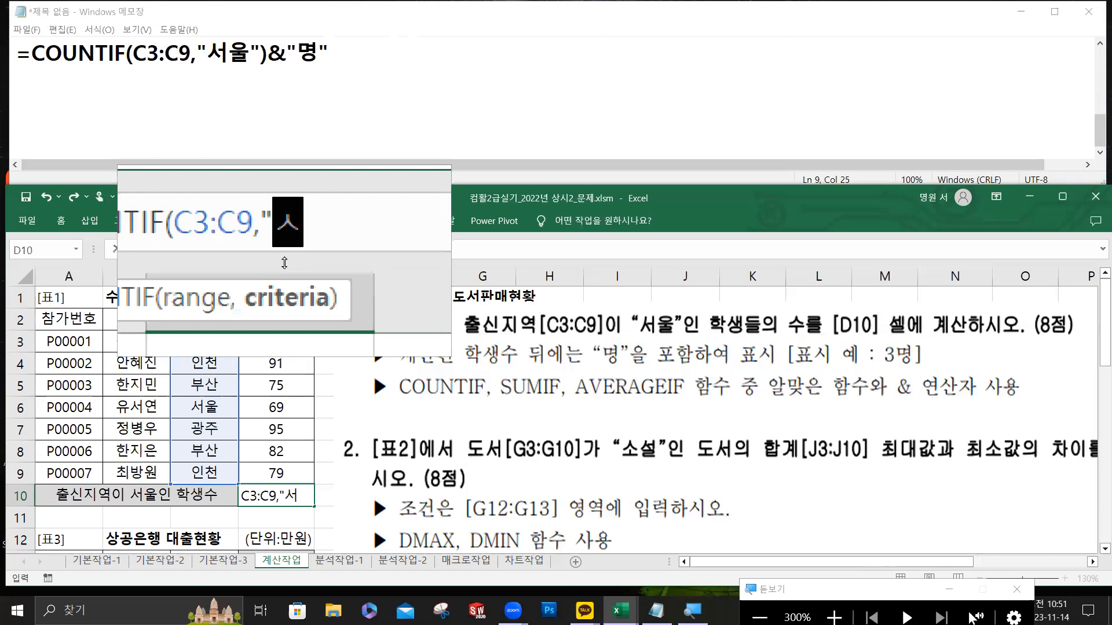
{"action": "type", "text": "울\""}
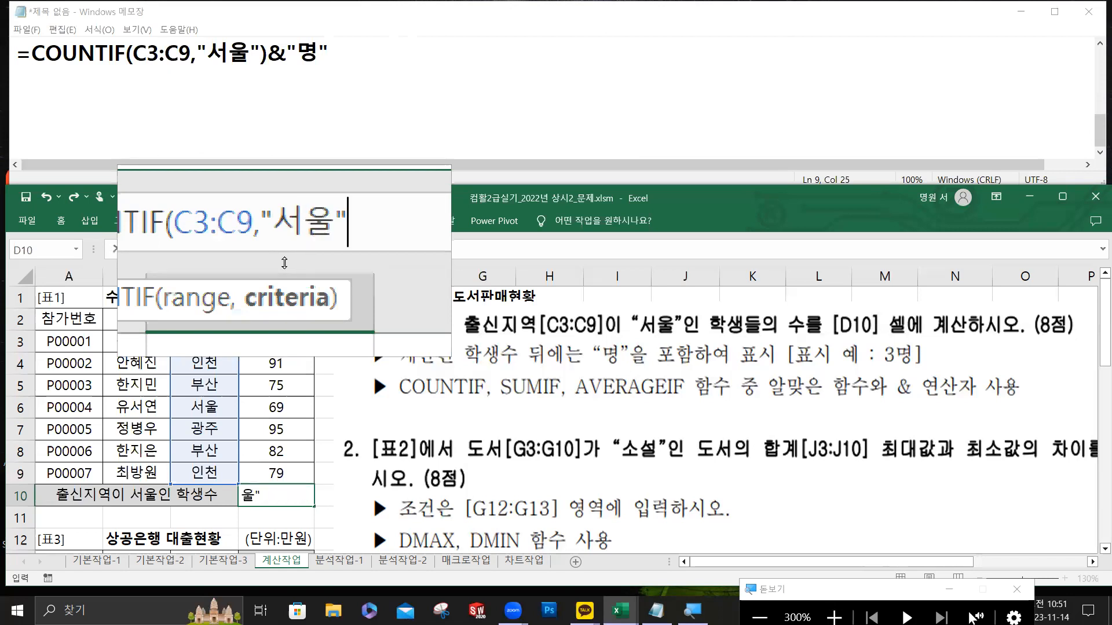
{"action": "type", "text": ")&\"명\""}
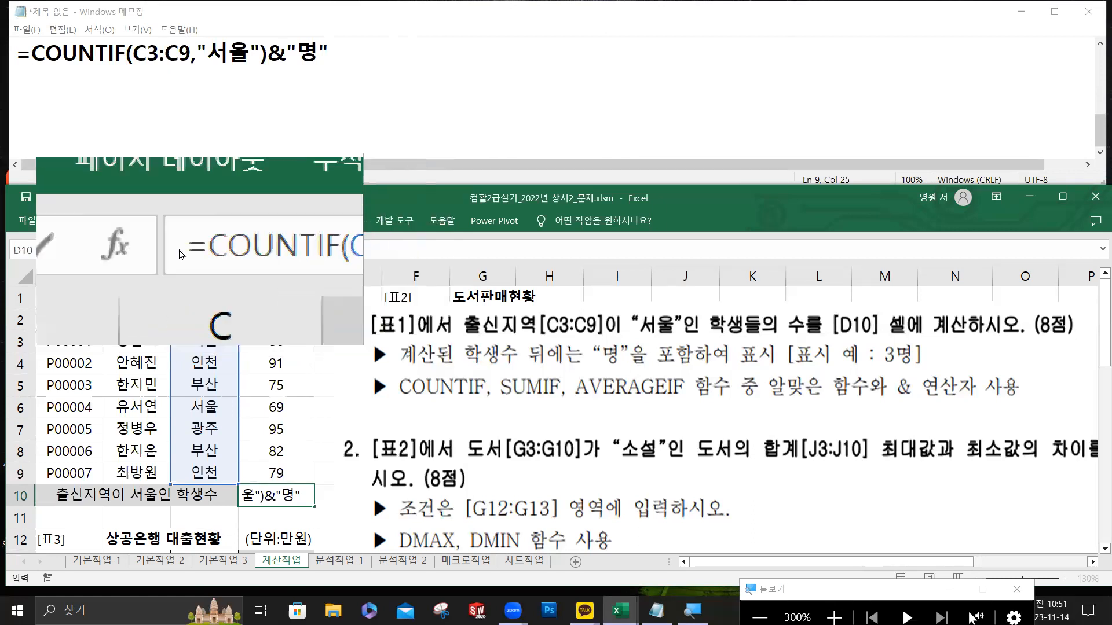
{"action": "left_click", "coordinate": [145, 252]}
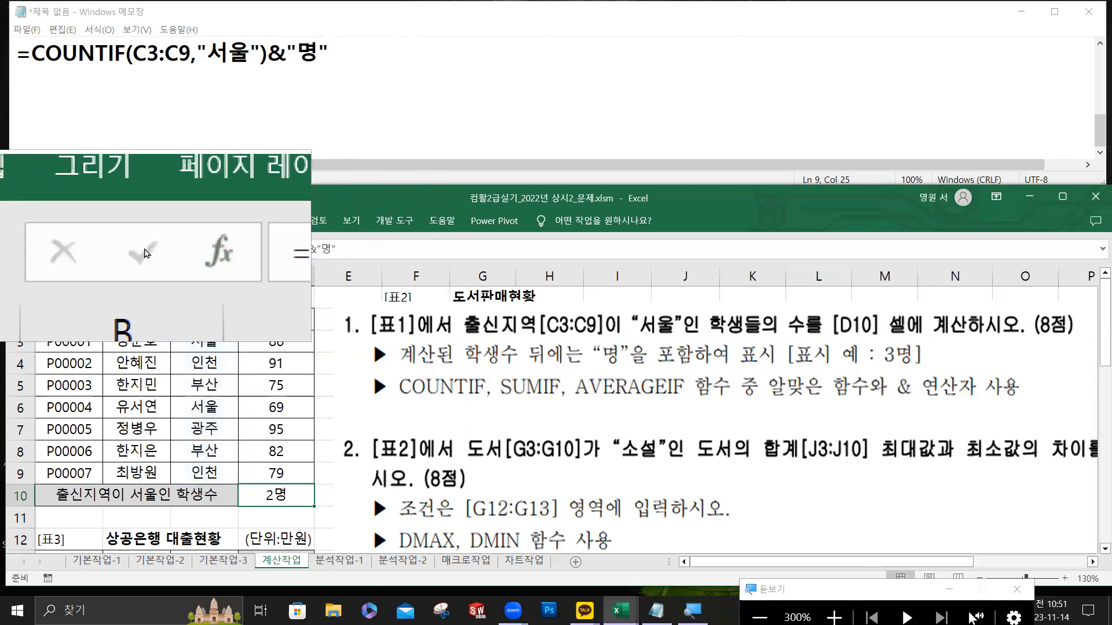
{"action": "key", "text": "super+Escape"}
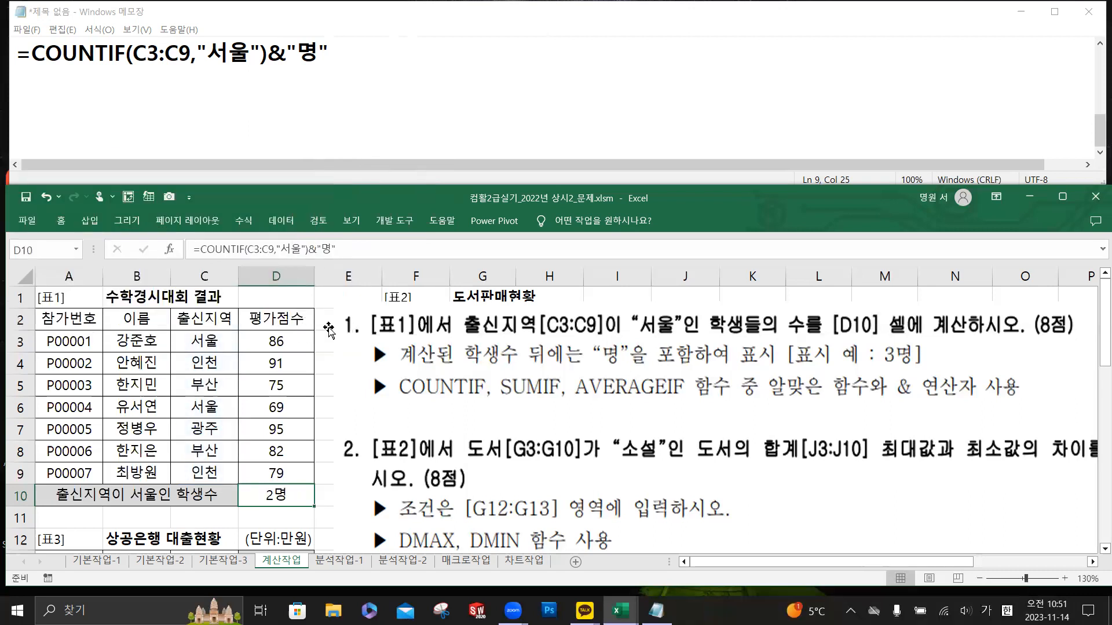
- Place the question picture beside the 도서판매현황 table, make the Excel window taller, and return to the line below the COUNTIF formula in Notepad
{"action": "left_click_drag", "start_coordinate": [393, 433], "coordinate": [726, 413]}
{"action": "left_click_drag", "start_coordinate": [794, 562], "coordinate": [883, 553]}
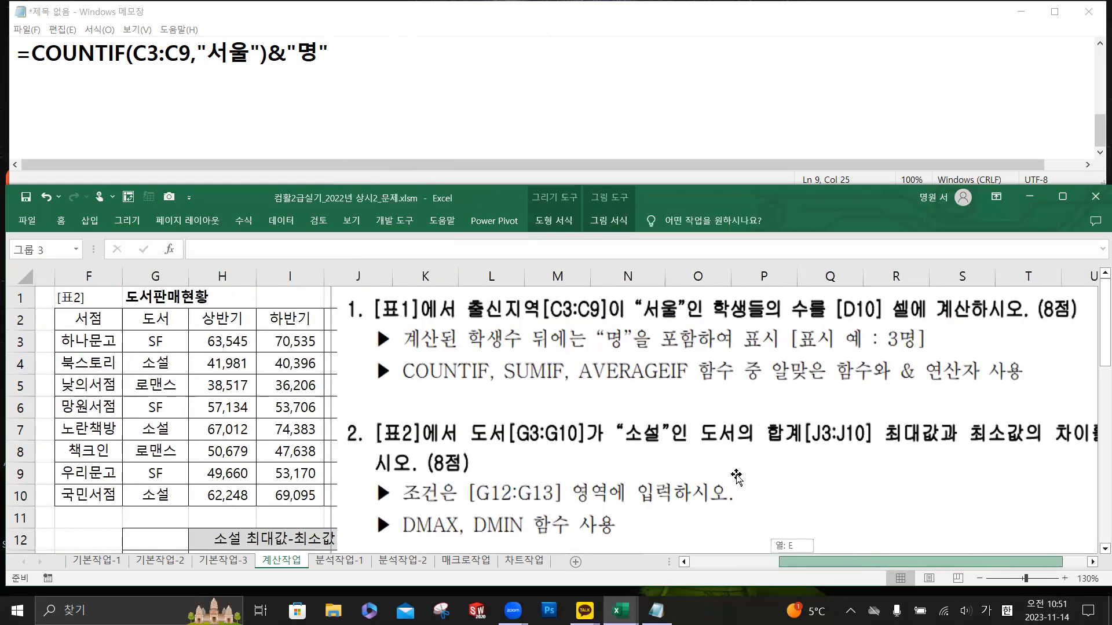
{"action": "left_click_drag", "start_coordinate": [550, 435], "coordinate": [643, 431]}
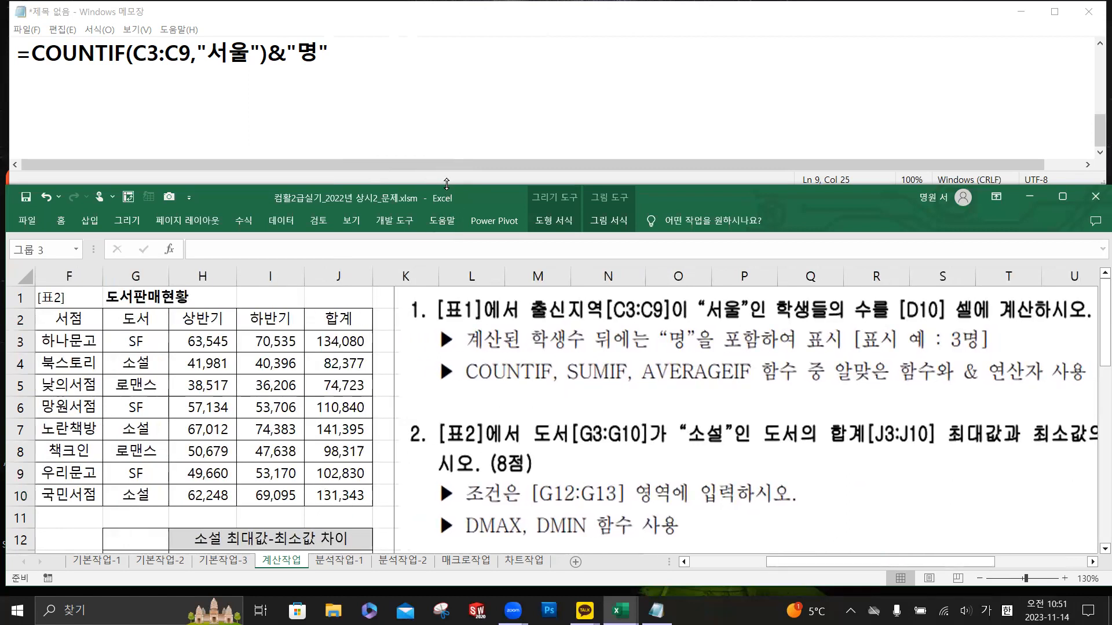
{"action": "left_click_drag", "start_coordinate": [447, 184], "coordinate": [432, 101]}
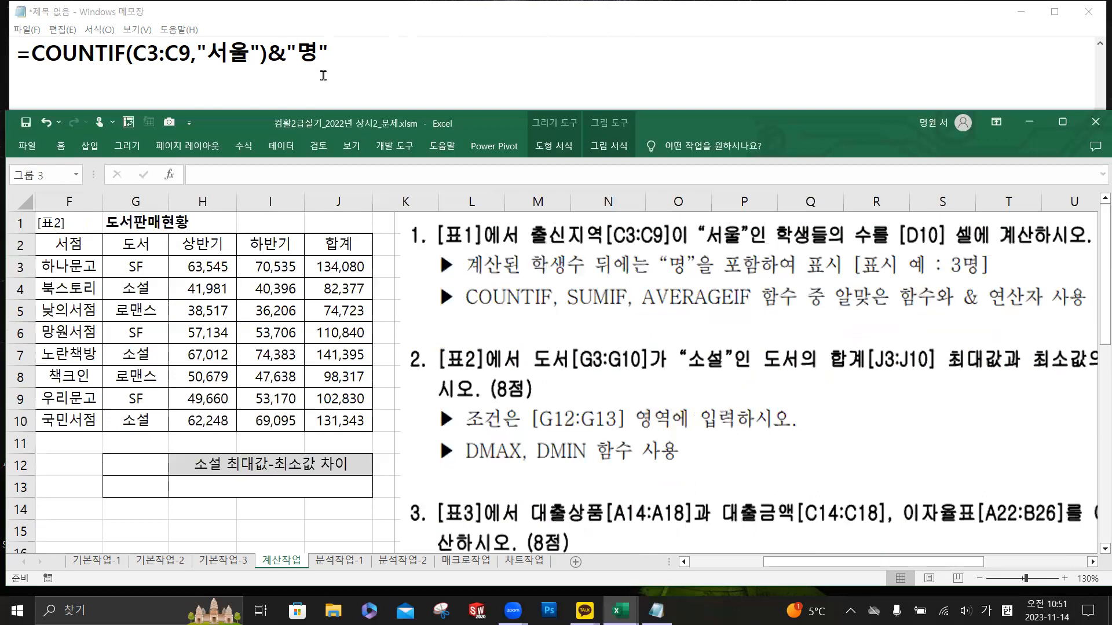
{"action": "left_click", "coordinate": [323, 76]}
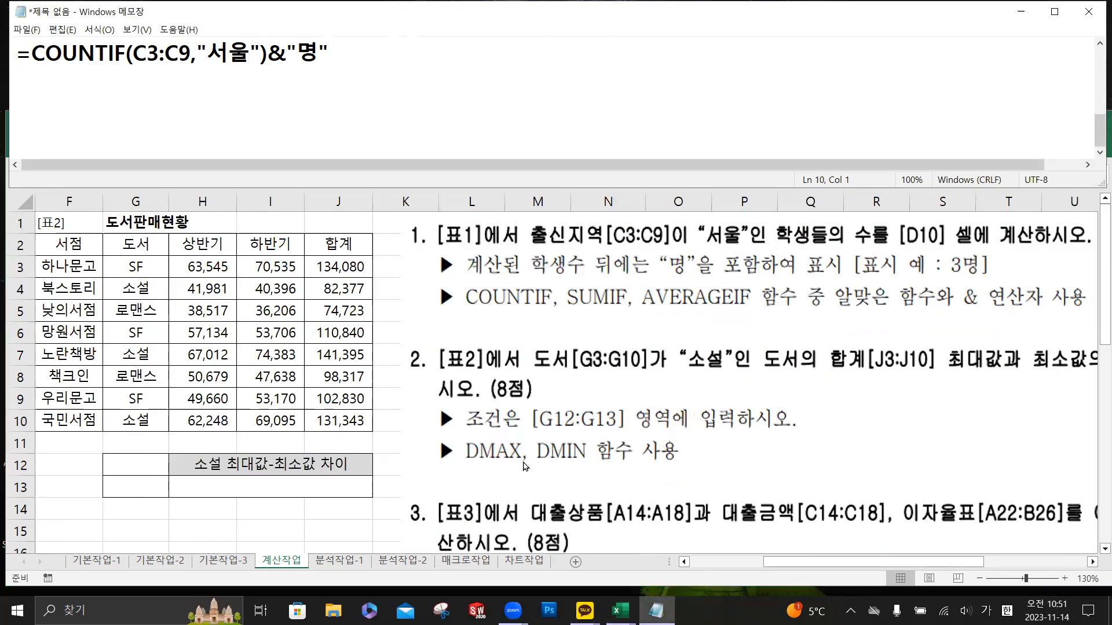
- Switch to Excel and shift the question picture slightly beside the 도서판매현황 table
{"action": "left_click", "coordinate": [978, 379]}
{"action": "left_click_drag", "start_coordinate": [947, 317], "coordinate": [803, 346]}
{"action": "left_click_drag", "start_coordinate": [938, 329], "coordinate": [946, 325]}
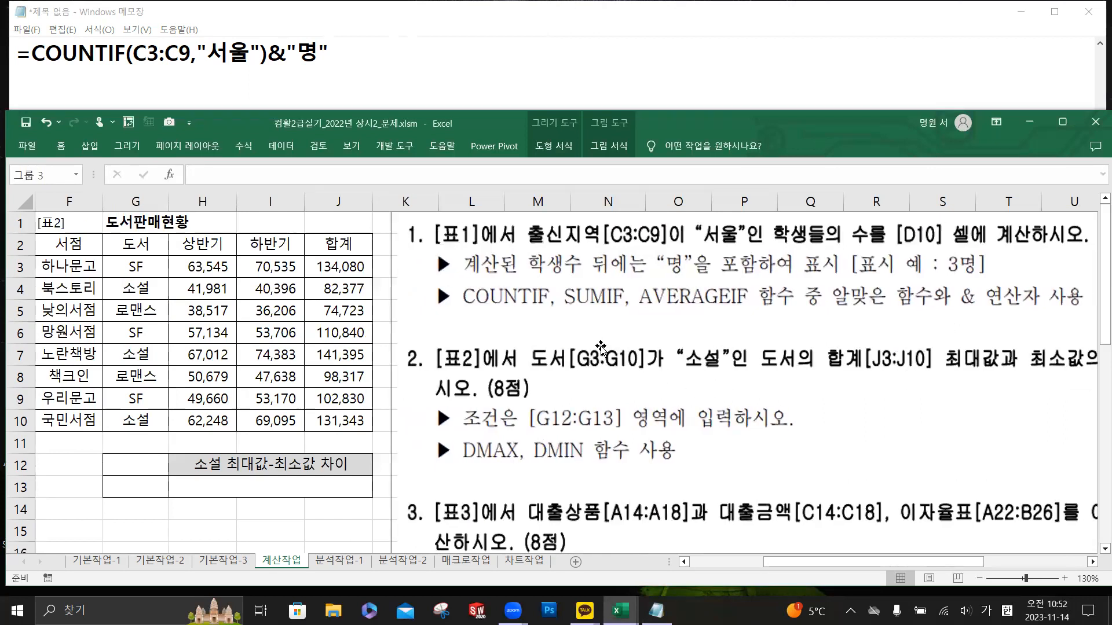
- Copy the 도서 heading in G2 and 소설 in G4 into the criteria range G12:G13
{"action": "left_click", "coordinate": [132, 247]}
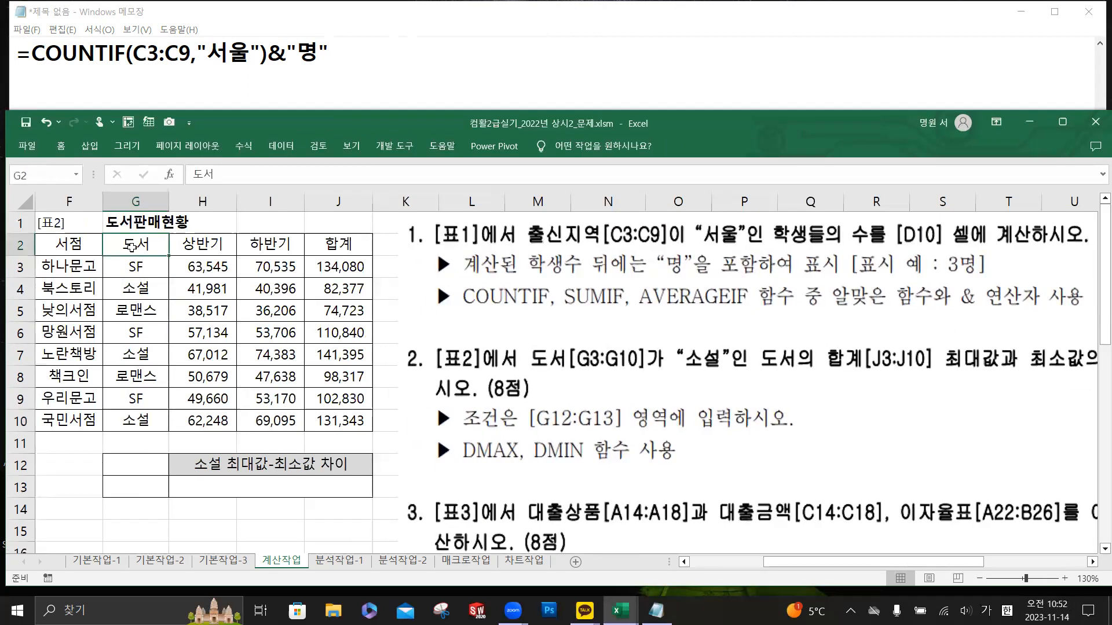
{"action": "left_click", "coordinate": [153, 292], "text": "ctrl"}
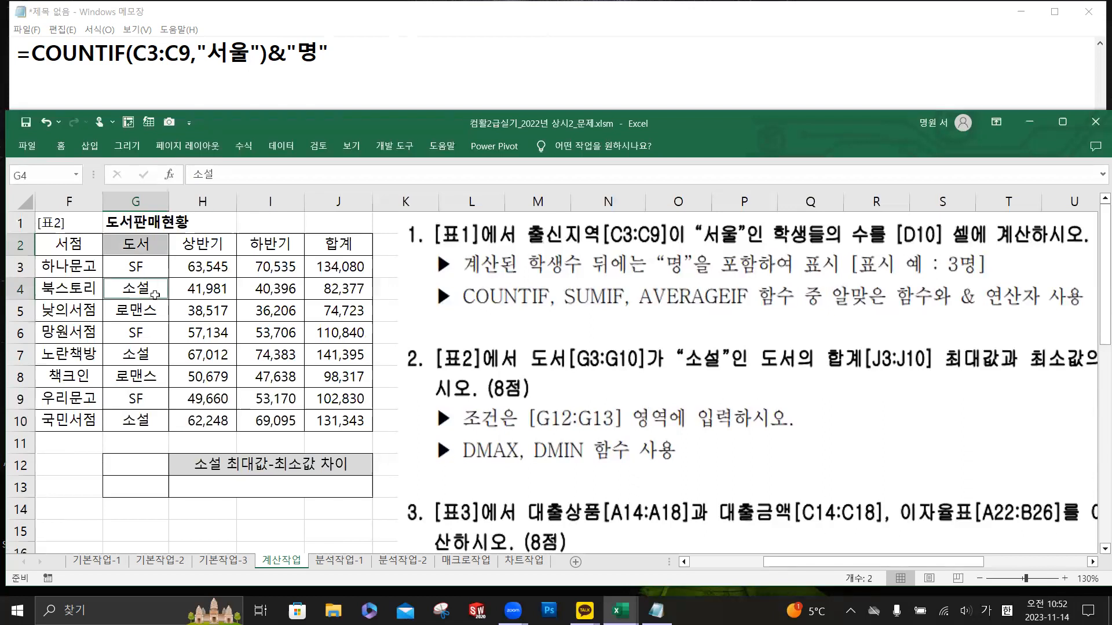
{"action": "key", "text": "ctrl+c"}
{"action": "left_click", "coordinate": [148, 465]}
{"action": "key", "text": "ctrl+v"}
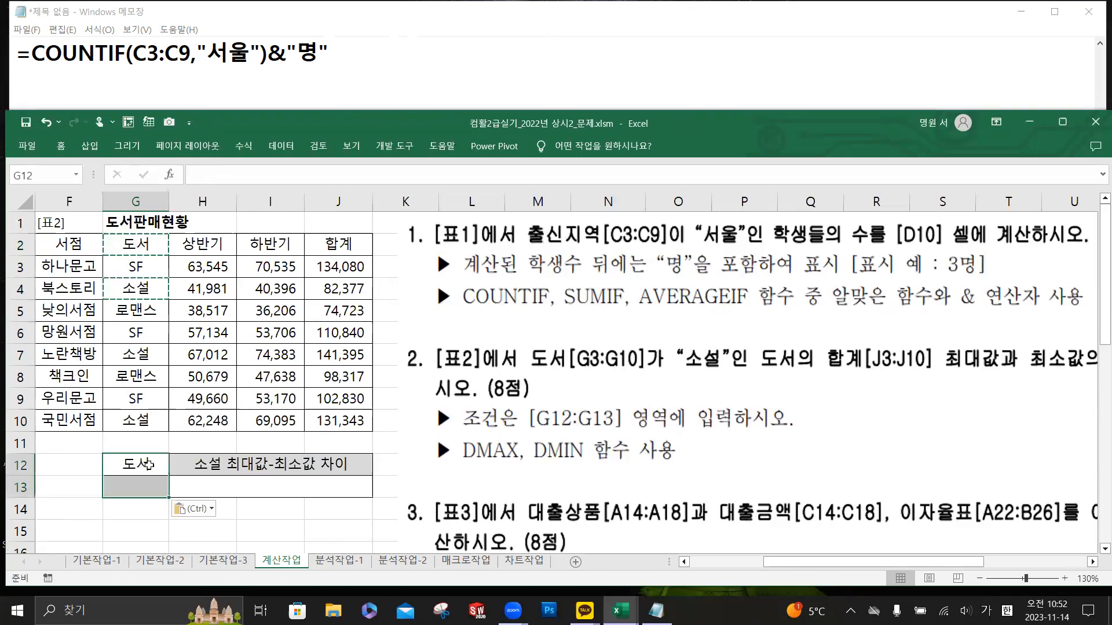
- Switch to Notepad and start the formula =DMAX(F2:J10, on the line below the COUNTIF formula
{"action": "left_click", "coordinate": [251, 491]}
{"action": "left_click", "coordinate": [214, 86]}
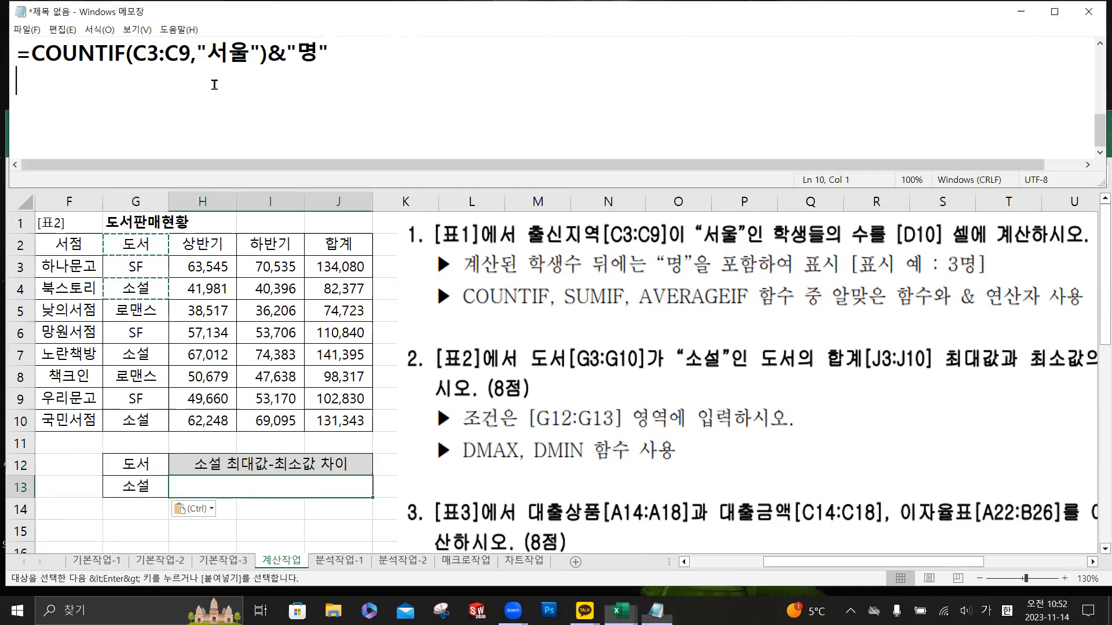
{"action": "type", "text": "="}
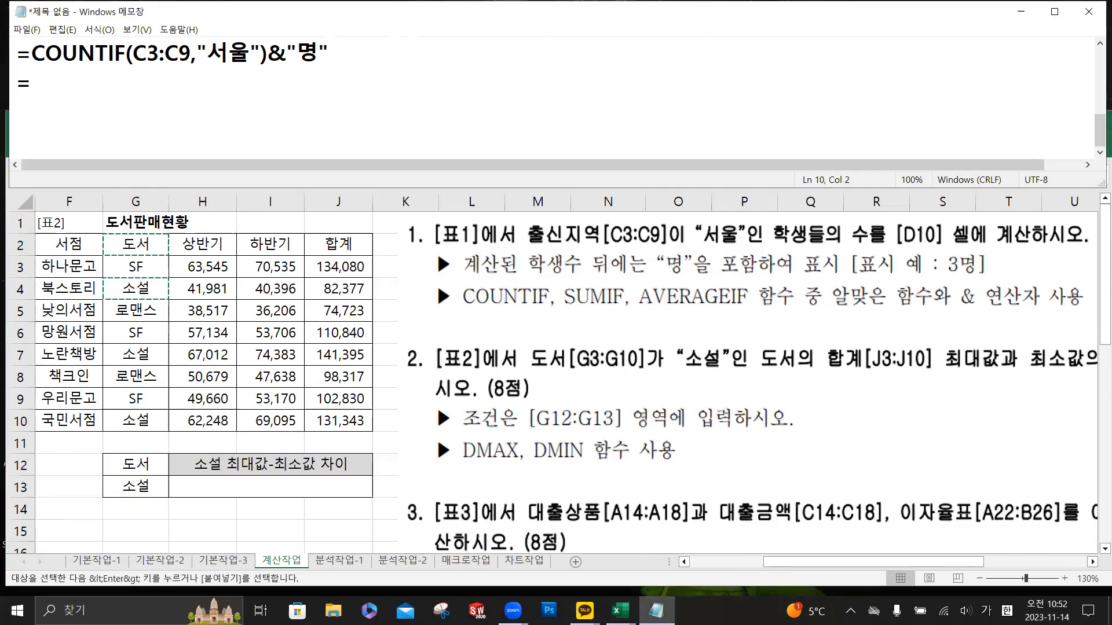
{"action": "type", "text": "ㅇ"}
{"action": "key", "text": "BackSpace"}
{"action": "key", "text": "Hangul"}
{"action": "type", "text": "DM"}
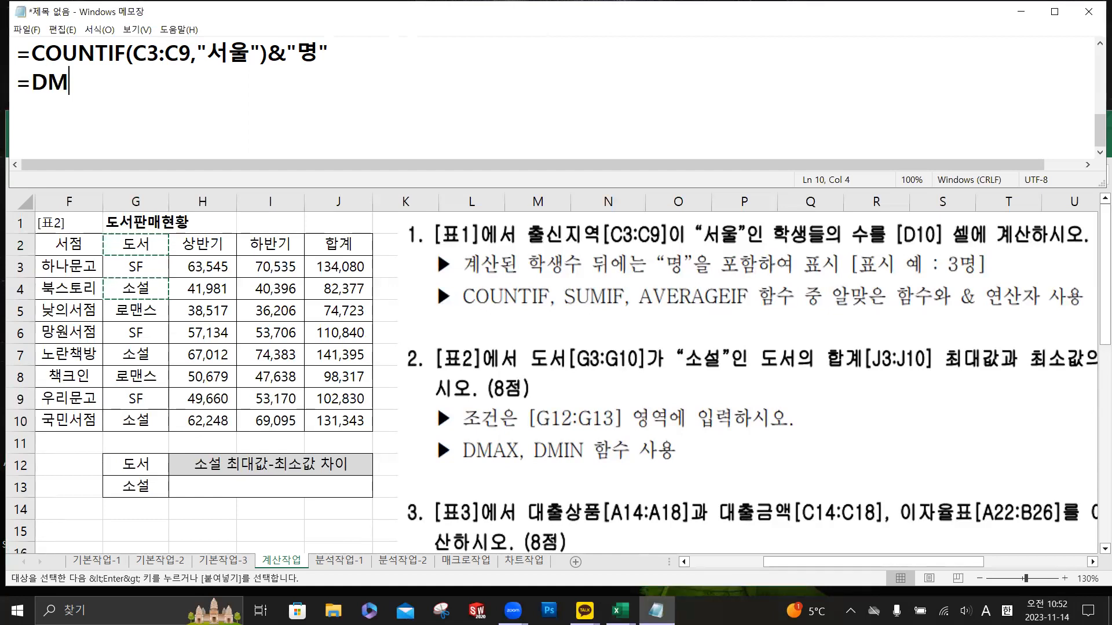
{"action": "type", "text": "AX("}
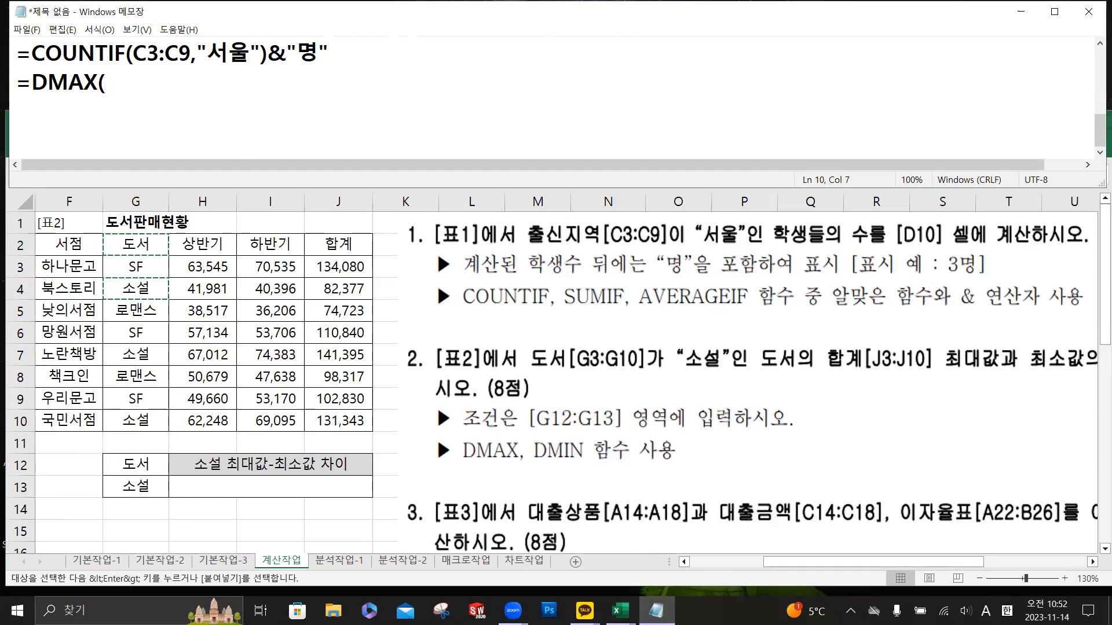
{"action": "type", "text": "F2:J10"}
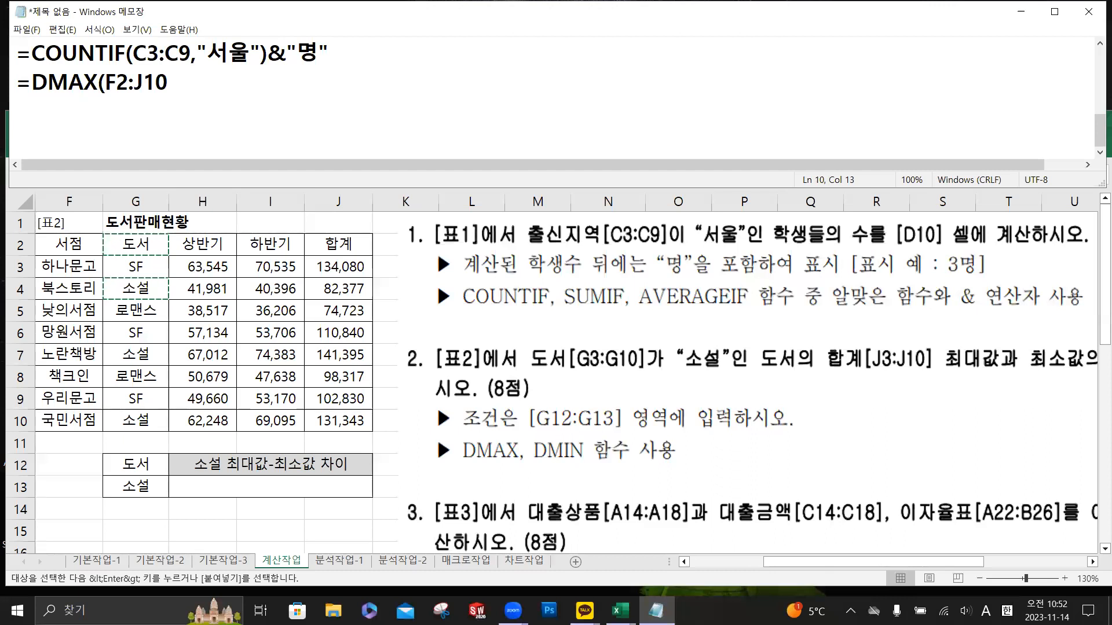
{"action": "type", "text": ","}
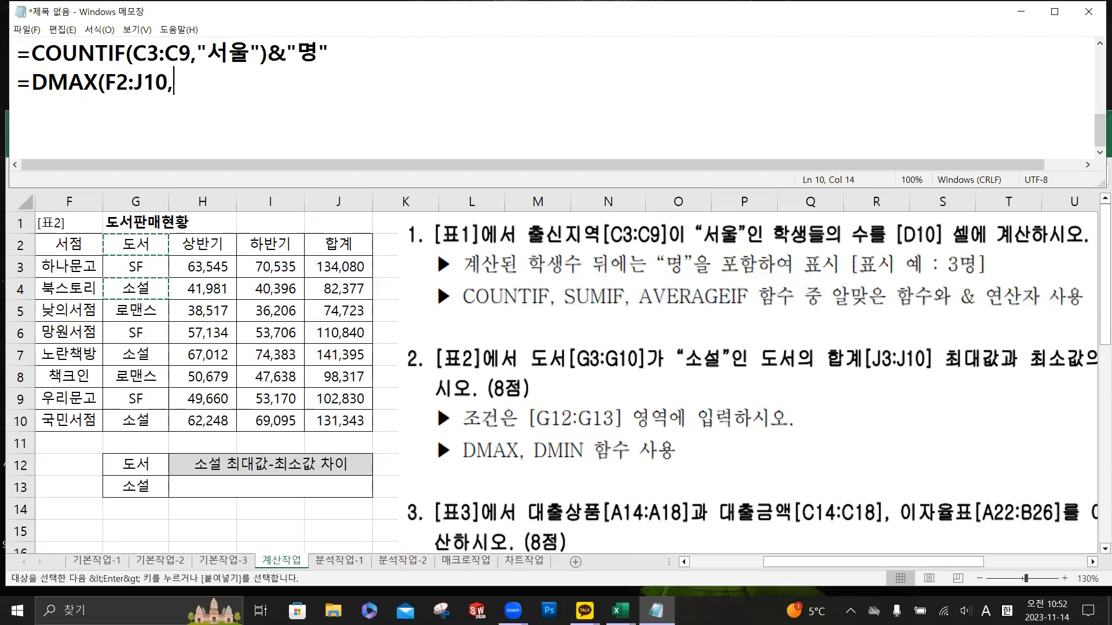
- Finish the DMAX formula in the notes with field J2 and criteria range G12:G13, pointing out that range in Excel
{"action": "type", "text": "J2"}
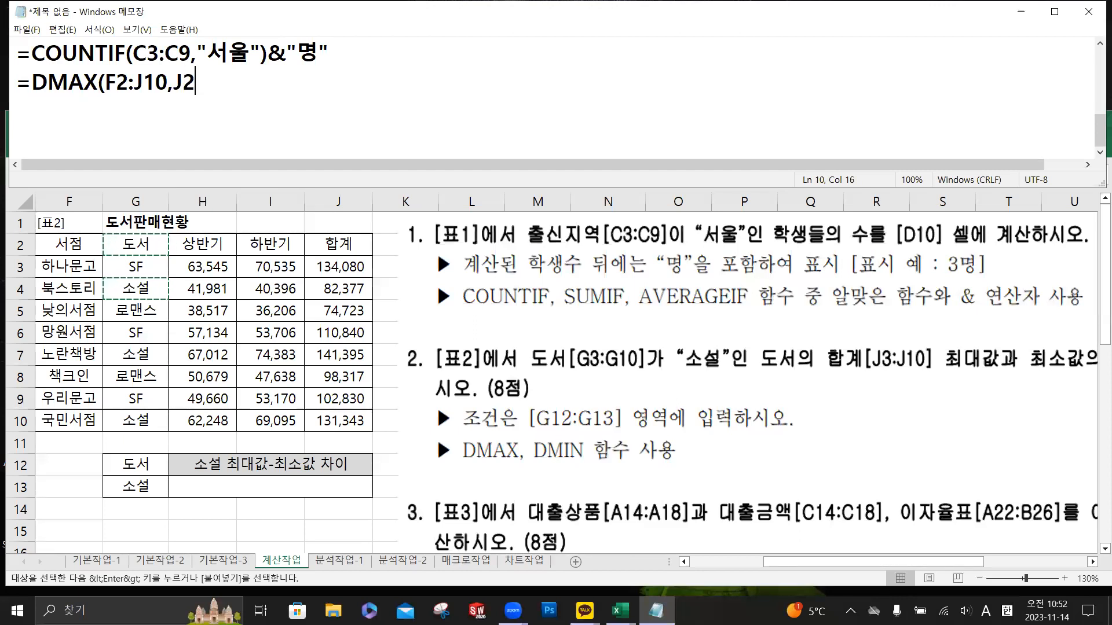
{"action": "type", "text": ","}
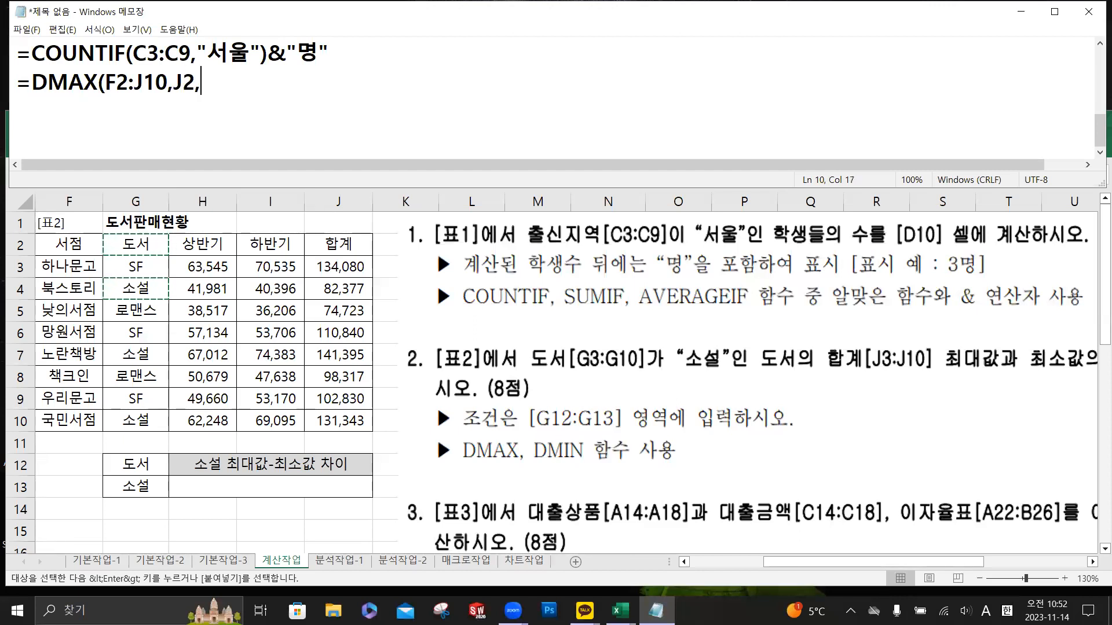
{"action": "type", "text": "G12:G13"}
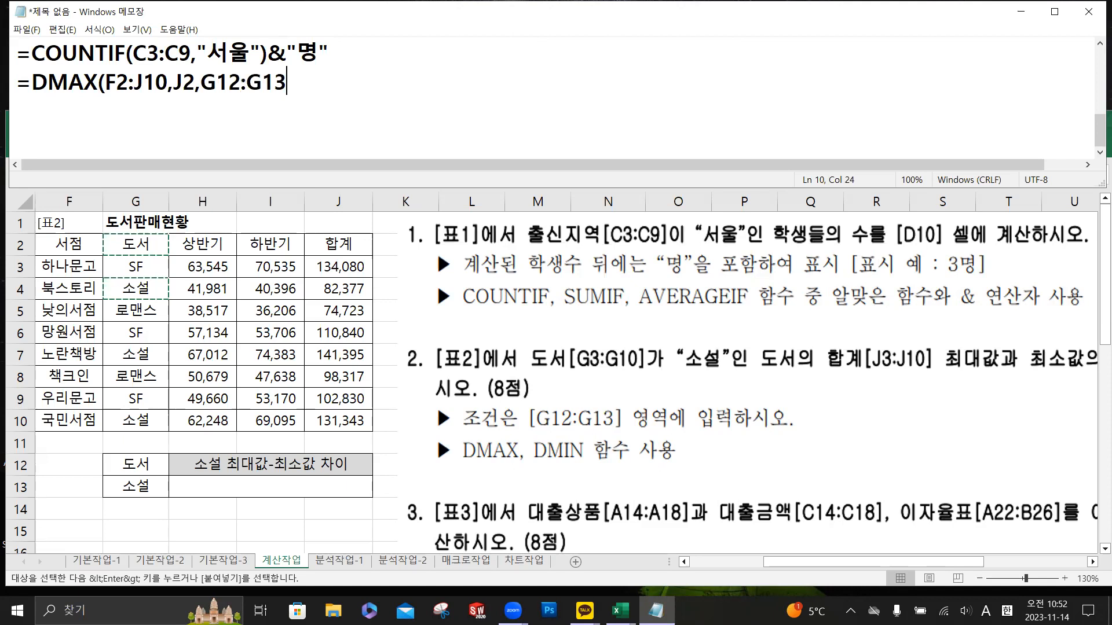
{"action": "left_click_drag", "start_coordinate": [152, 463], "coordinate": [144, 486]}
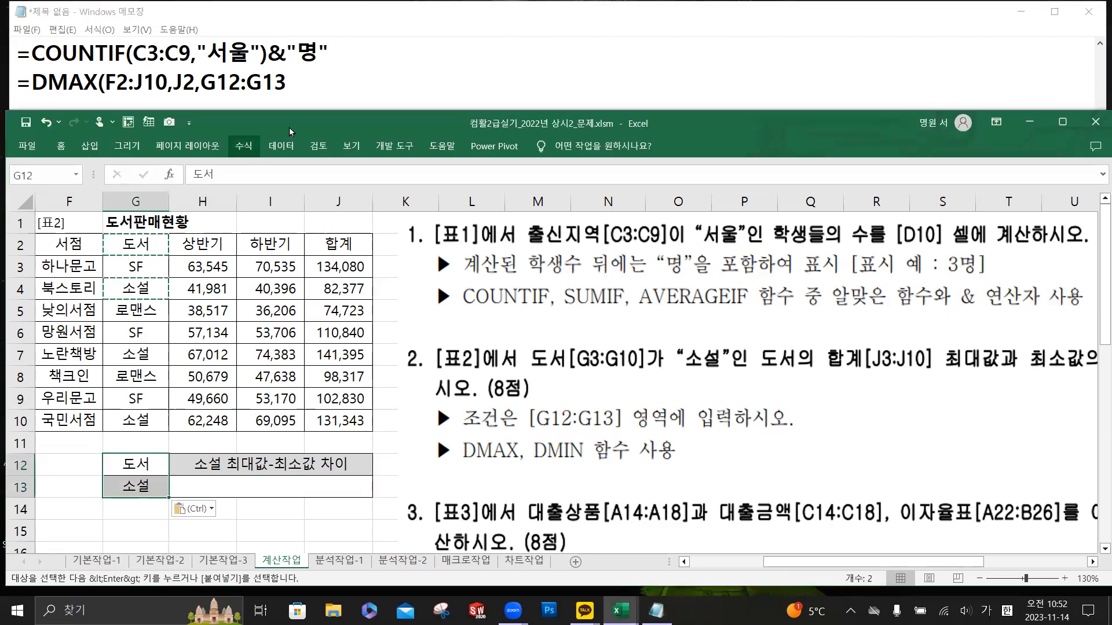
{"action": "left_click", "coordinate": [302, 87]}
{"action": "type", "text": ")"}
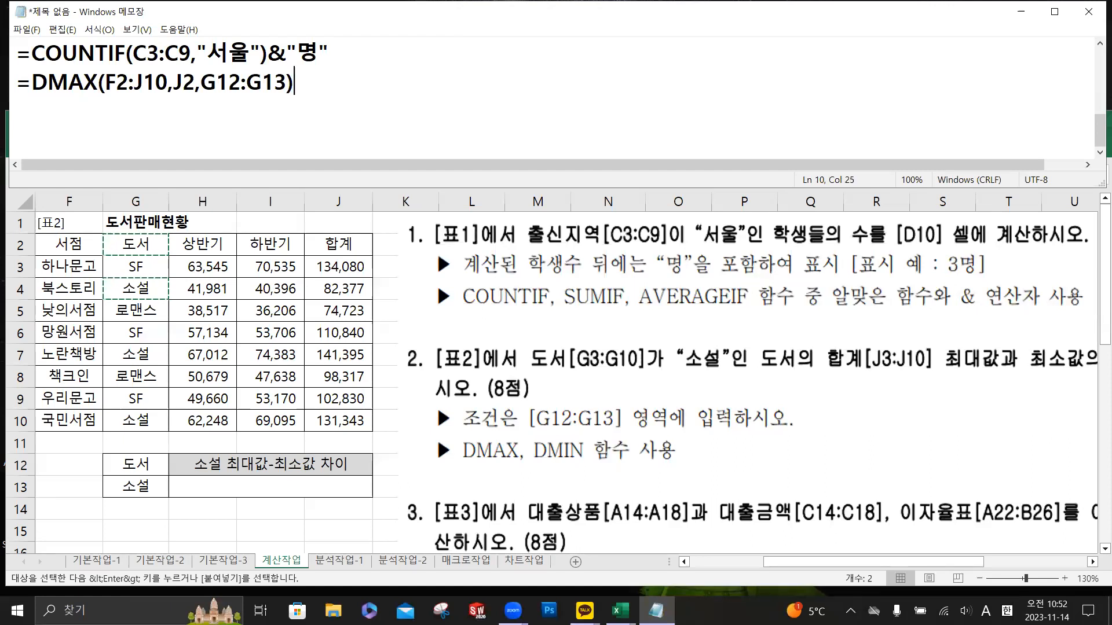
- Append -DMIN(F2:J10,J2,G12:G13) to the DMAX formula in the notes
{"action": "type", "text": "-DMIN("}
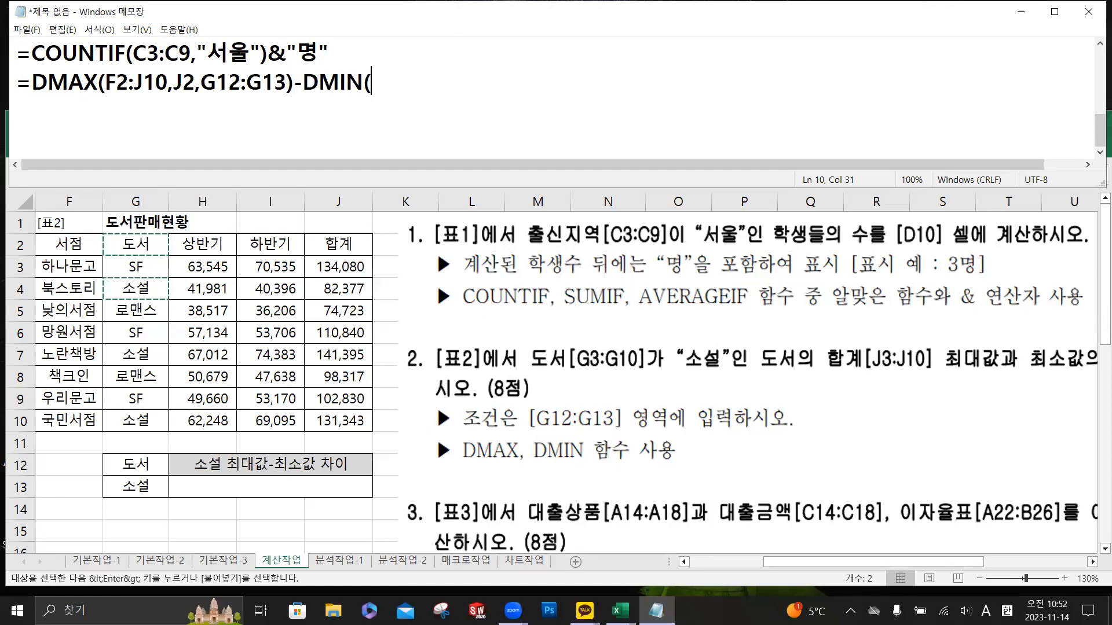
{"action": "type", "text": "F2:J10,"}
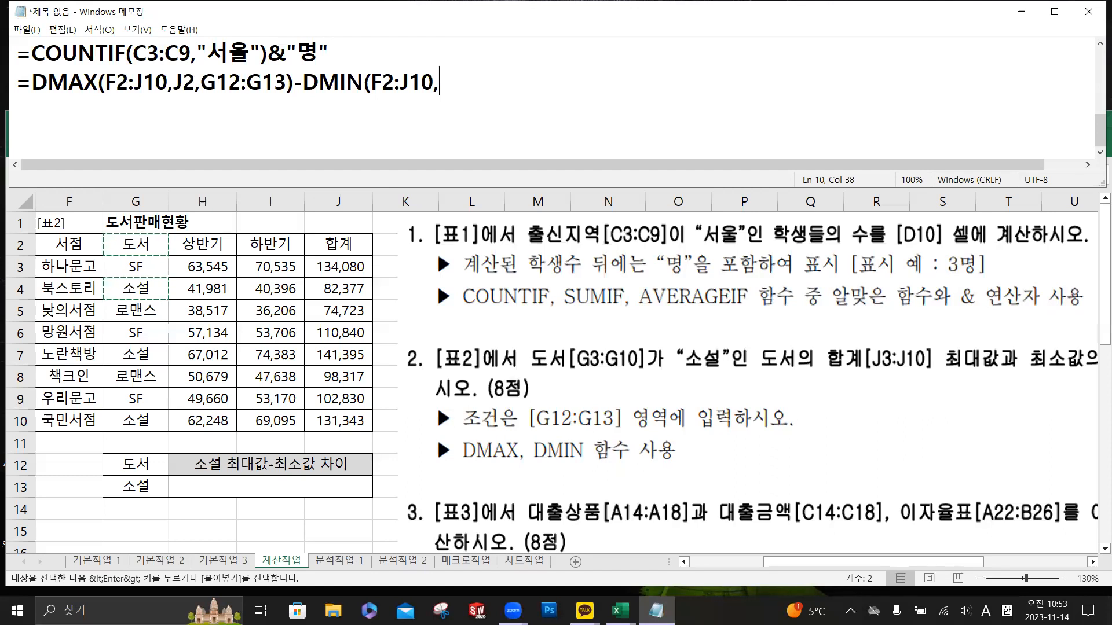
{"action": "type", "text": "J2"}
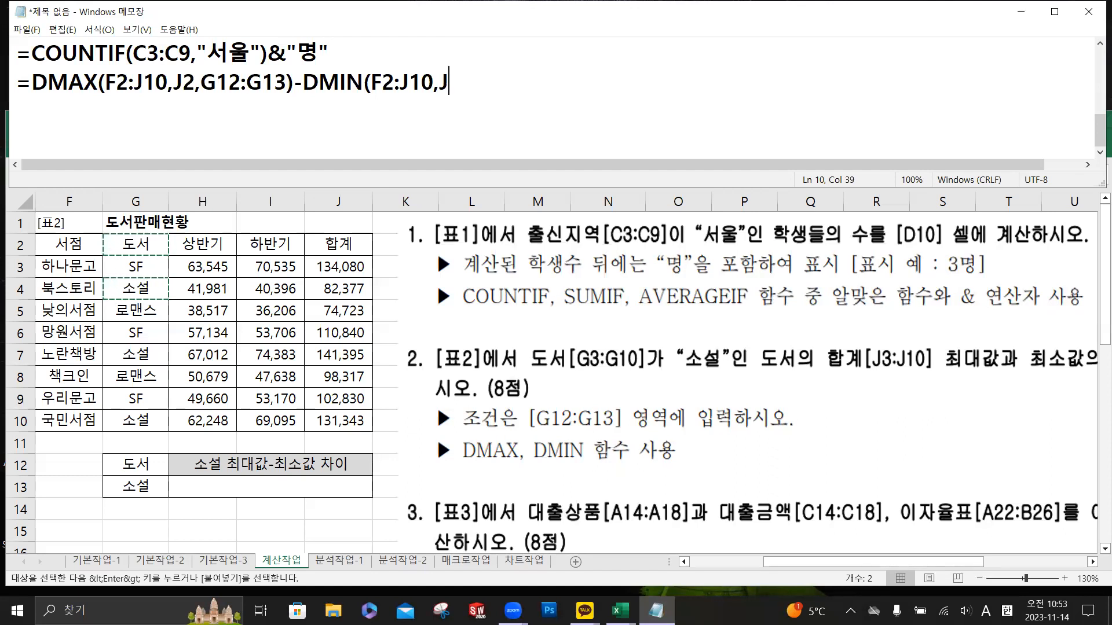
{"action": "type", "text": ",G12"}
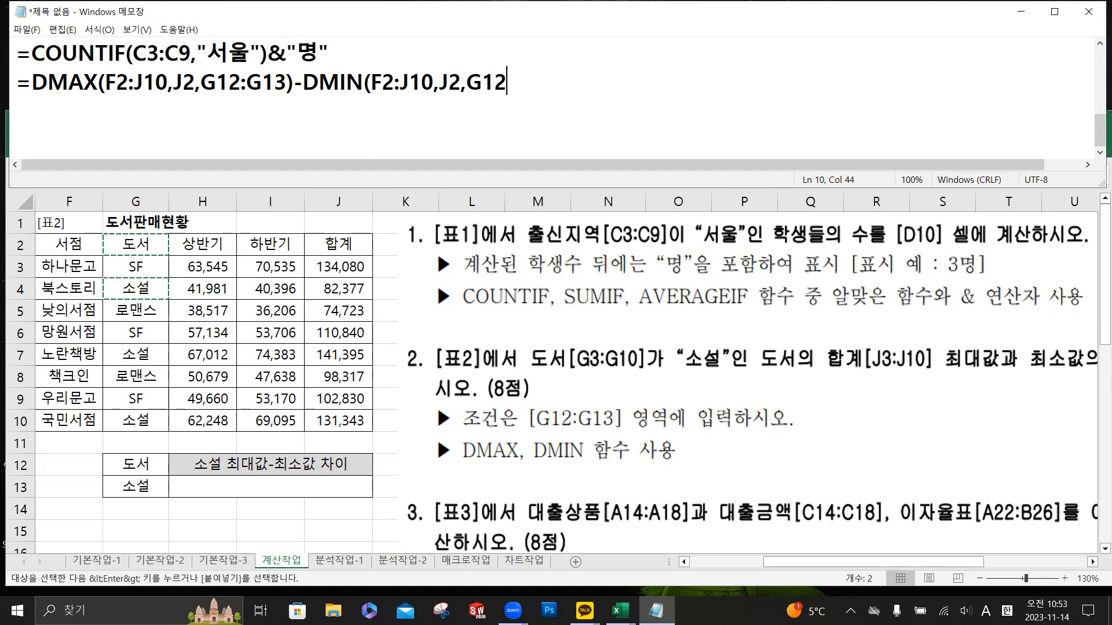
{"action": "type", "text": ":G13"}
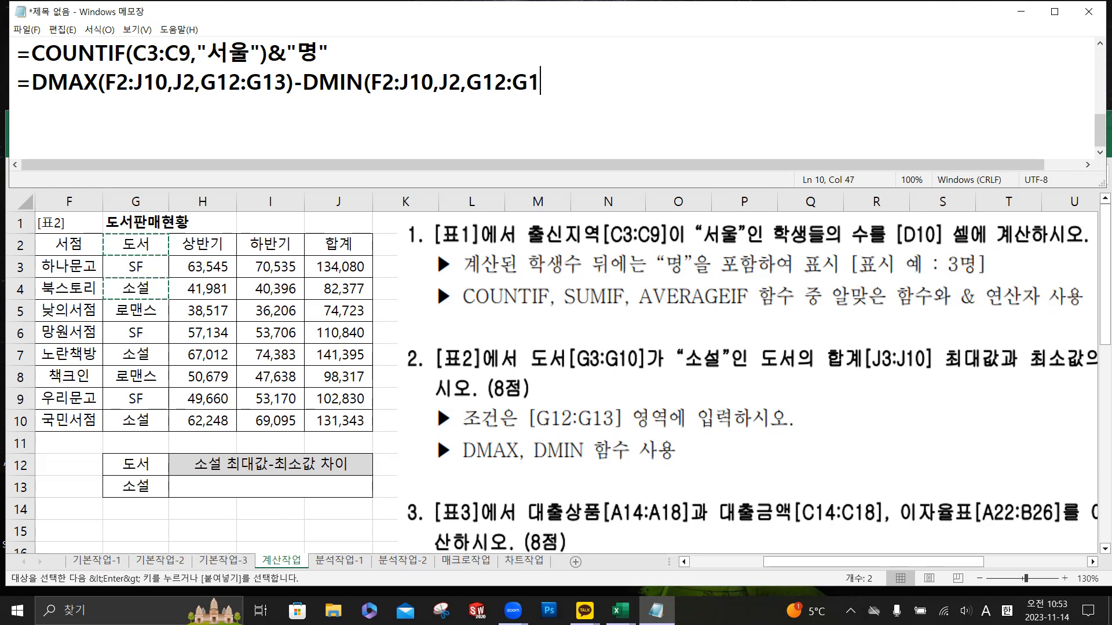
{"action": "type", "text": ")"}
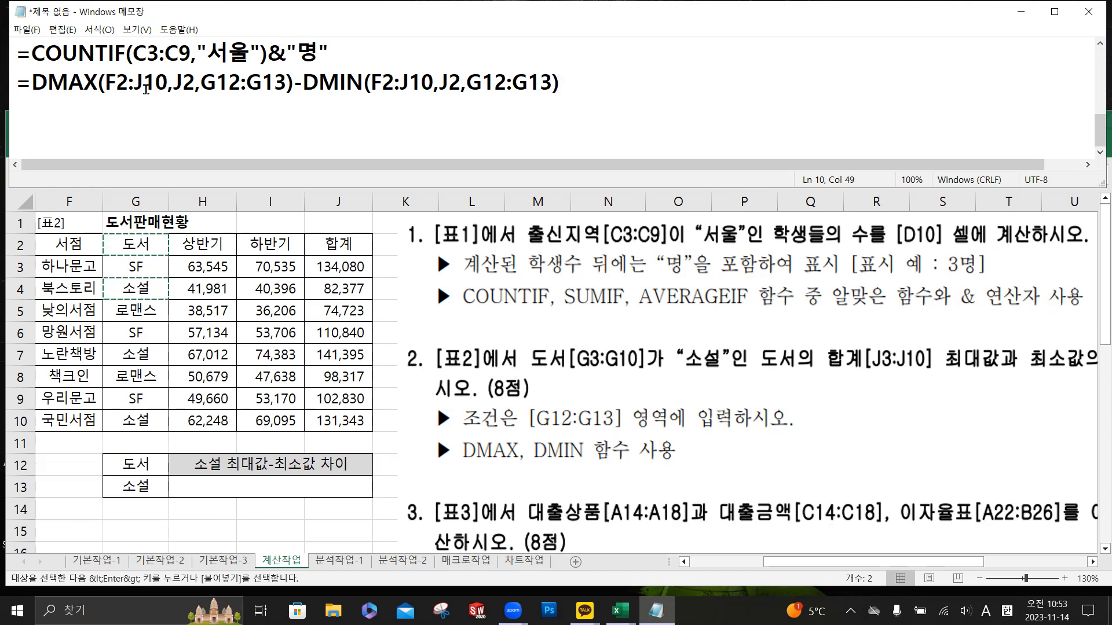
- Switch to Excel, clear the pending copy selection, and start a DMAX formula in cell H13
{"action": "left_click", "coordinate": [290, 488]}
{"action": "left_click", "coordinate": [290, 488]}
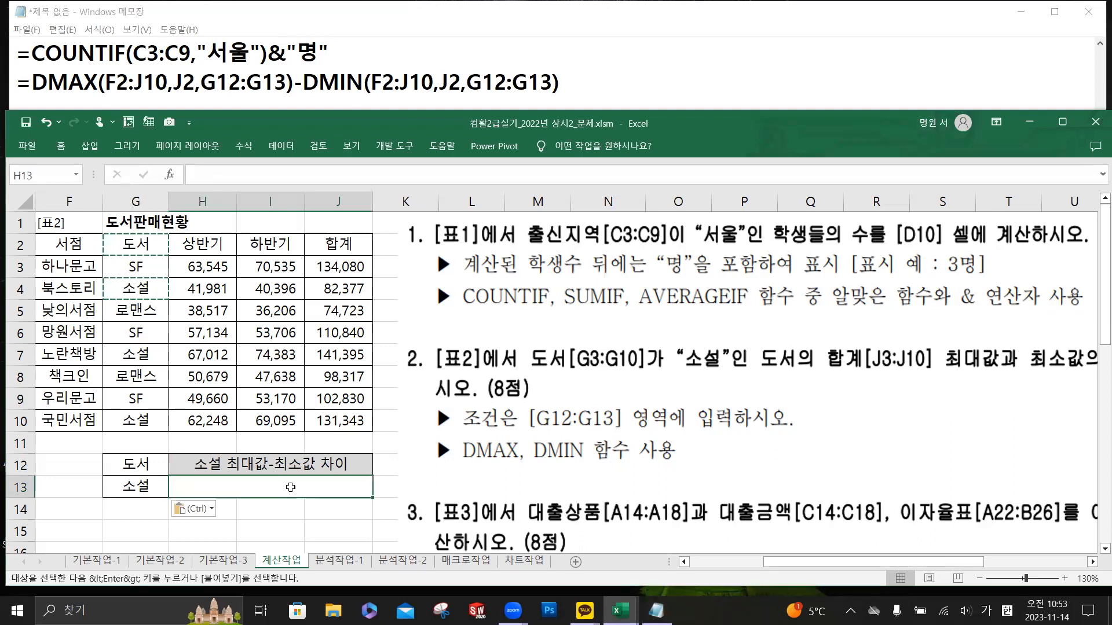
{"action": "key", "text": "ctrl"}
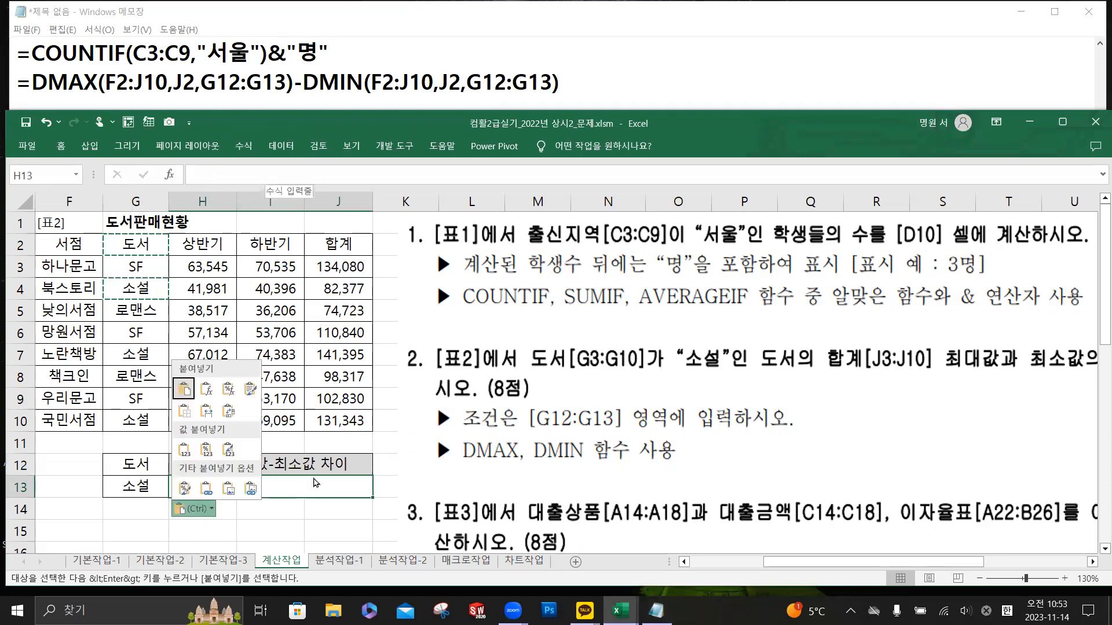
{"action": "key", "text": "Escape"}
{"action": "key", "text": "Escape"}
{"action": "type", "text": "="}
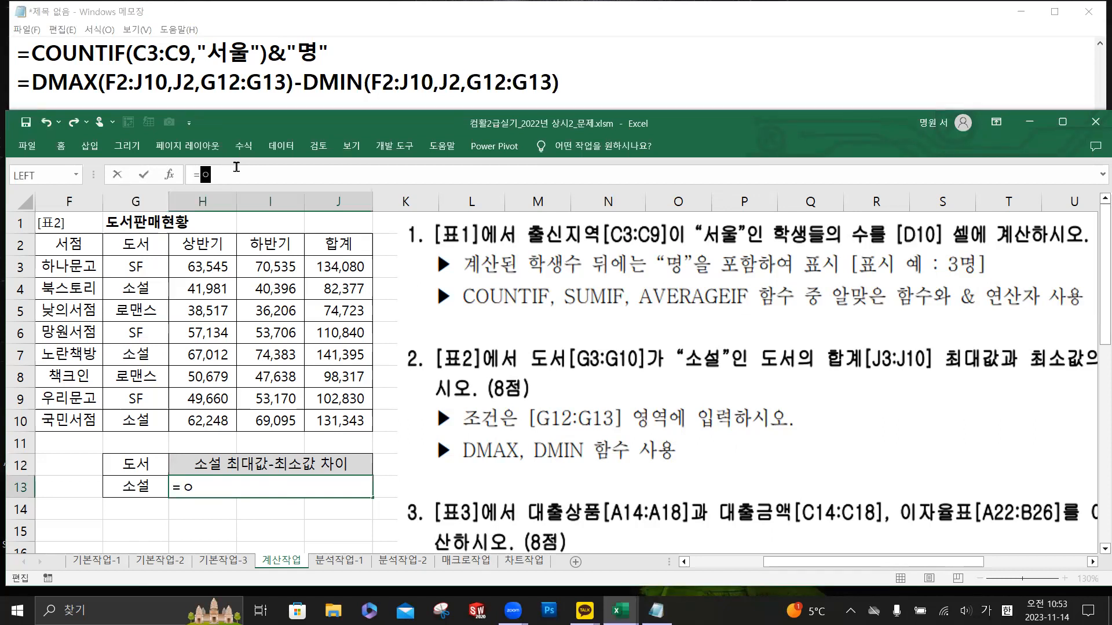
{"action": "type", "text": "DM"}
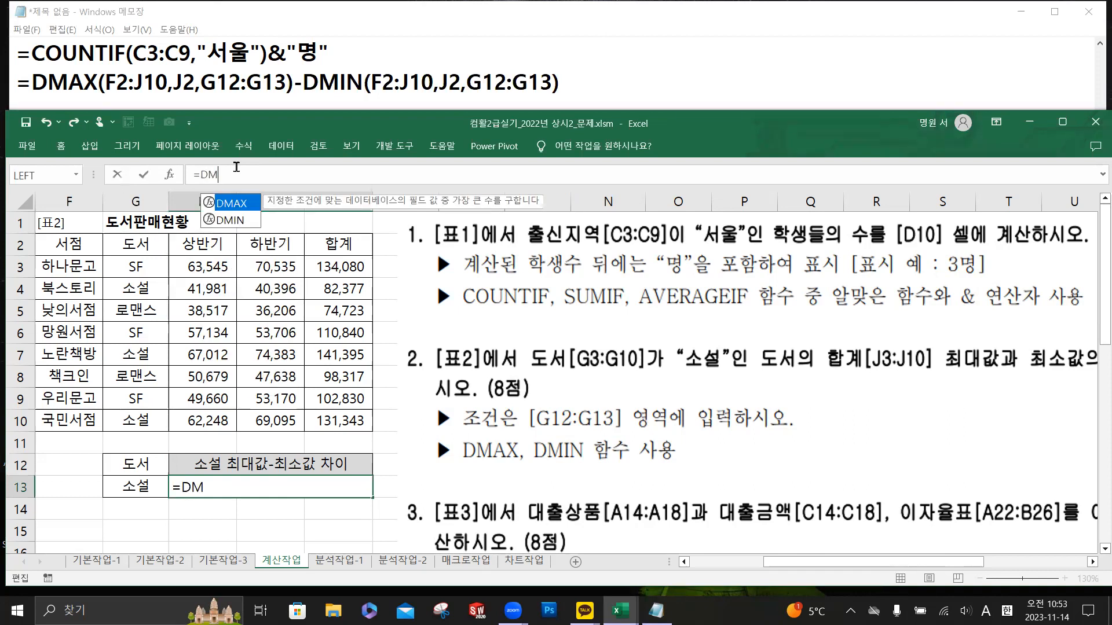
{"action": "double_click", "coordinate": [242, 210]}
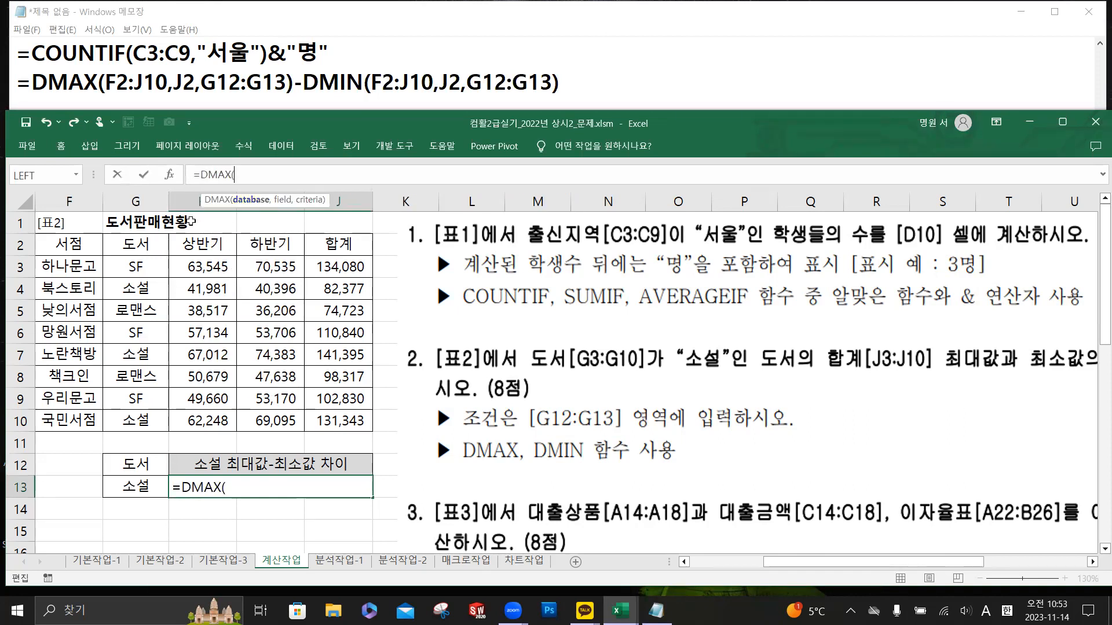
- Complete H13's DMAX function with database F2:J10, field J2 and criteria G12:G13
{"action": "left_click_drag", "start_coordinate": [87, 246], "coordinate": [358, 418]}
{"action": "type", "text": ","}
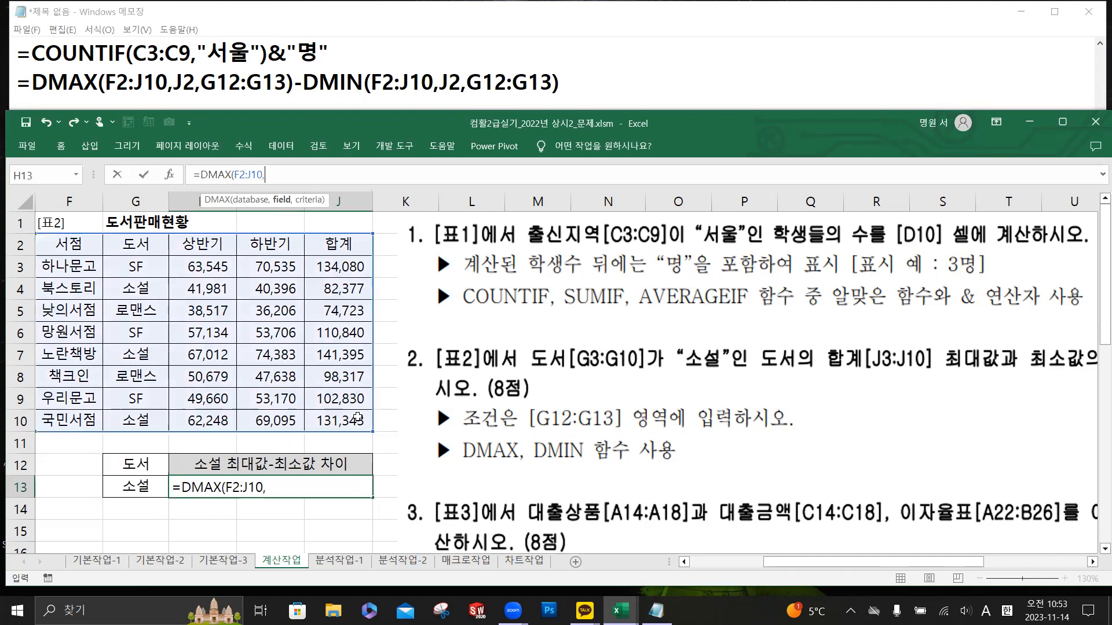
{"action": "left_click", "coordinate": [344, 248]}
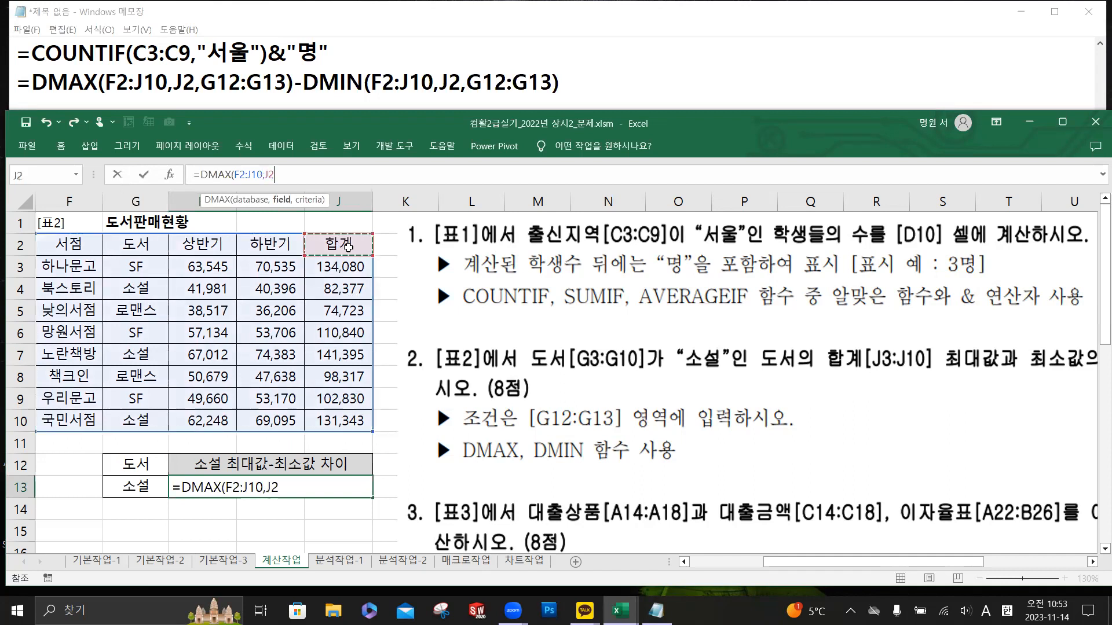
{"action": "type", "text": ","}
{"action": "left_click_drag", "start_coordinate": [133, 463], "coordinate": [136, 486]}
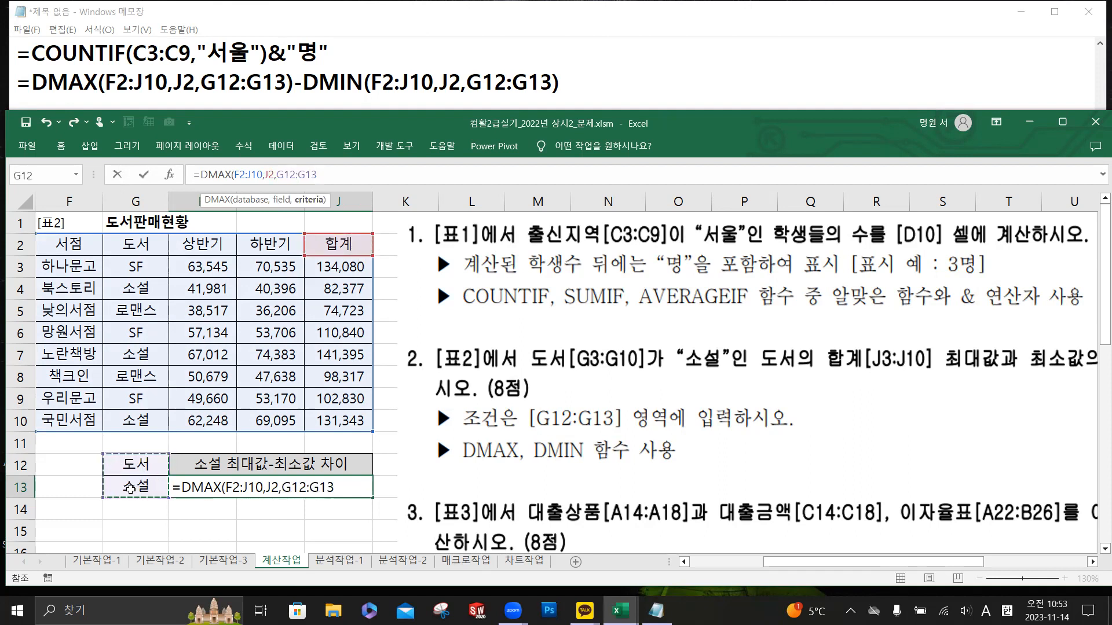
{"action": "type", "text": ")"}
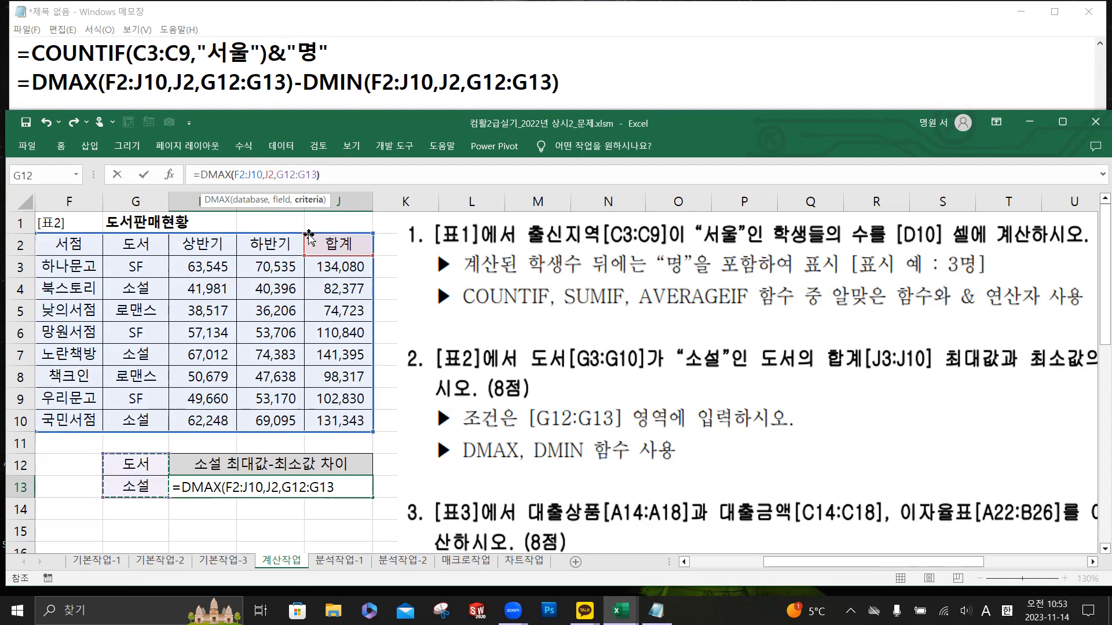
- Append -DMIN(F2:J10,J2,G12:G13) to H13's DMAX formula by copying the arguments from the notes, and enter it
{"action": "left_click_drag", "start_coordinate": [326, 174], "coordinate": [235, 173]}
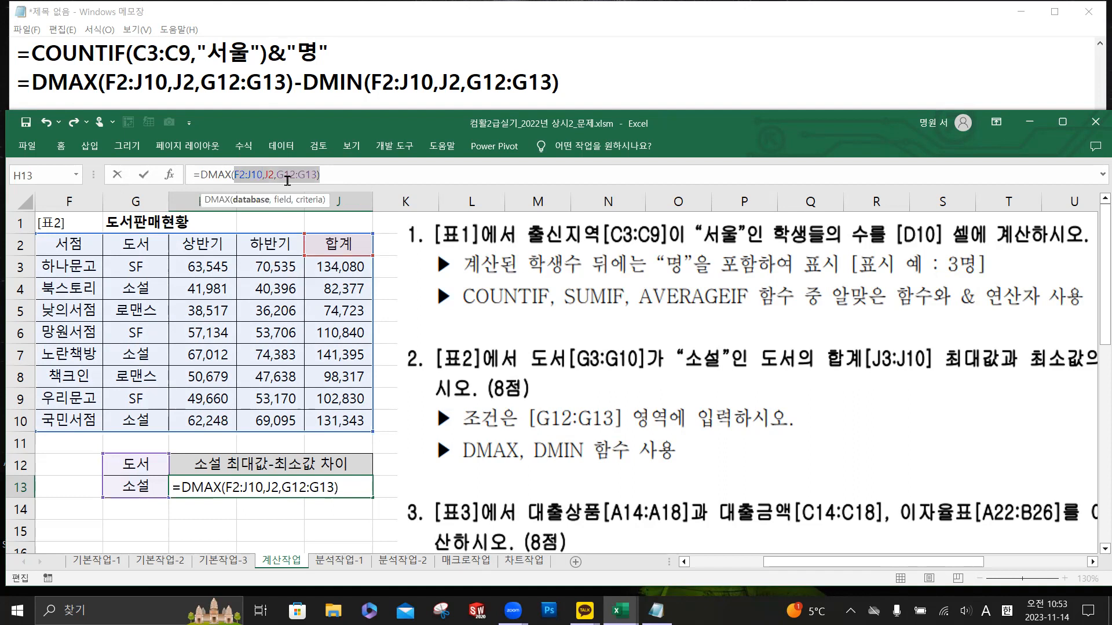
{"action": "left_click_drag", "start_coordinate": [295, 83], "coordinate": [106, 83]}
{"action": "key", "text": "ctrl+c"}
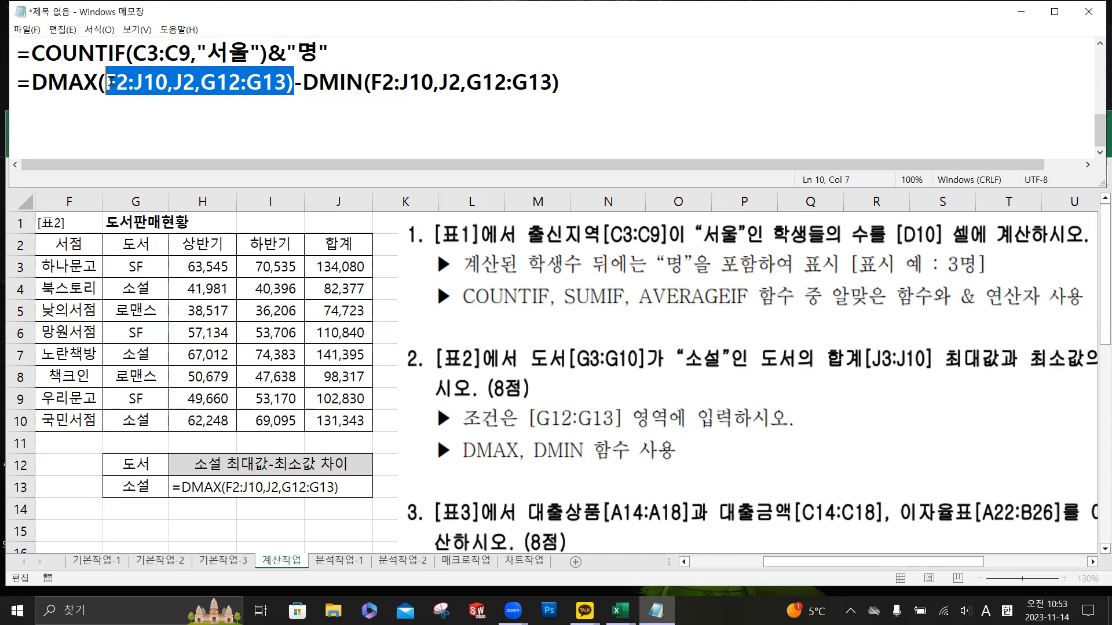
{"action": "left_click", "coordinate": [326, 482]}
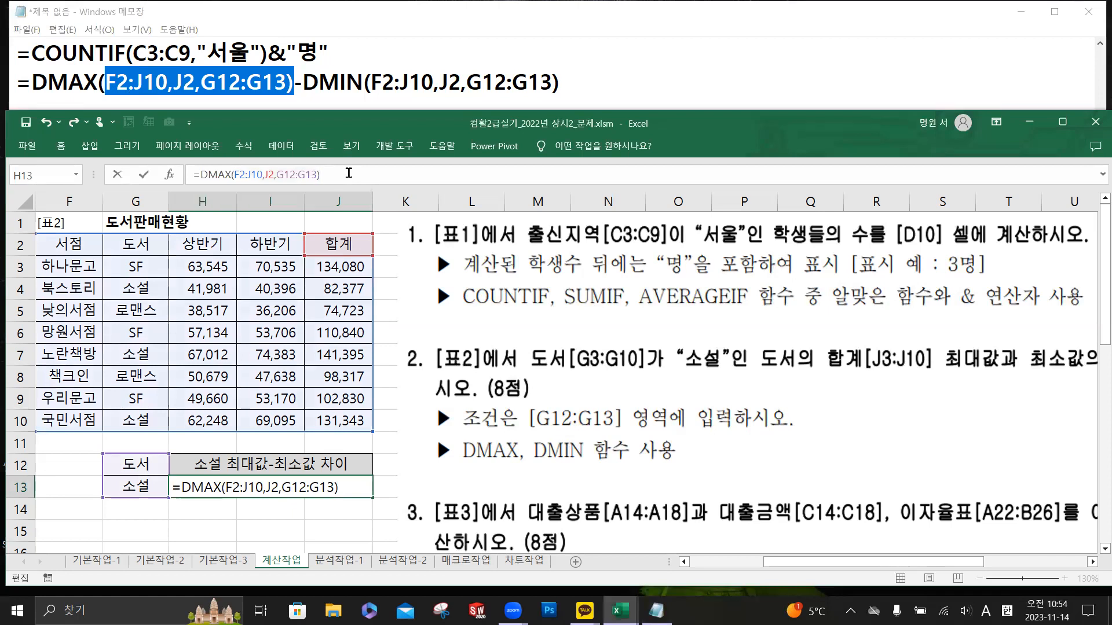
{"action": "type", "text": "Dmi"}
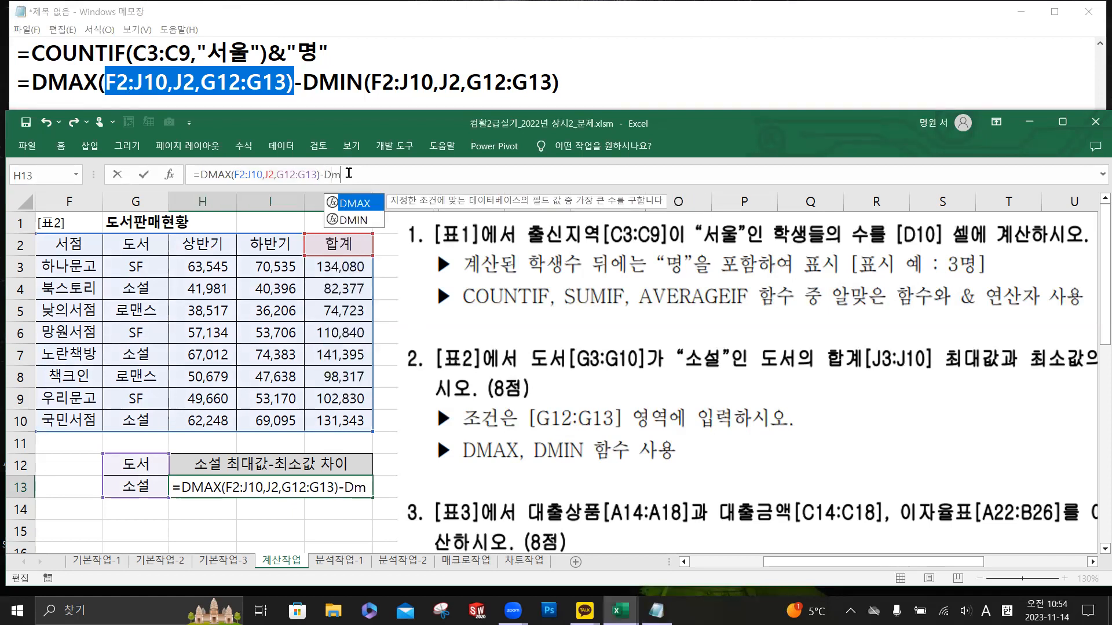
{"action": "double_click", "coordinate": [352, 204]}
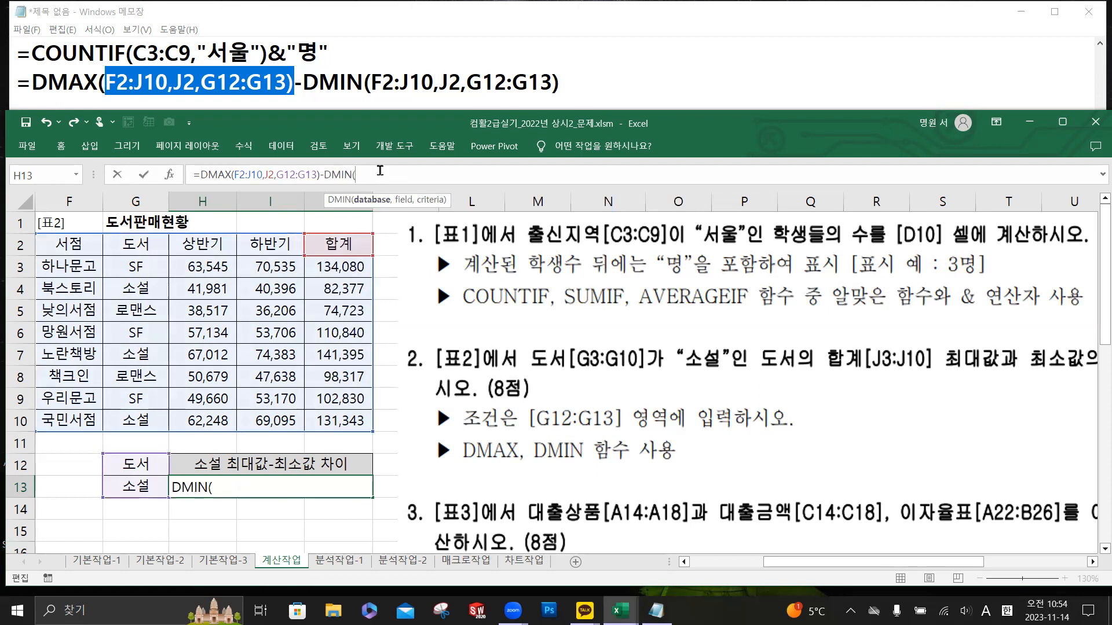
{"action": "key", "text": "ctrl+v"}
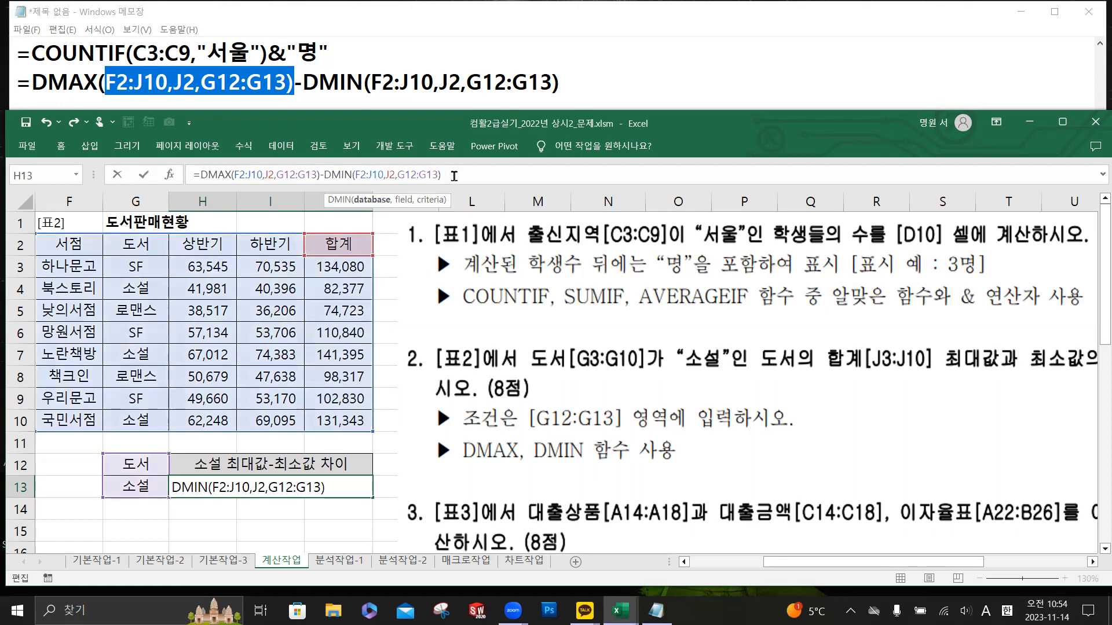
{"action": "left_click", "coordinate": [144, 177]}
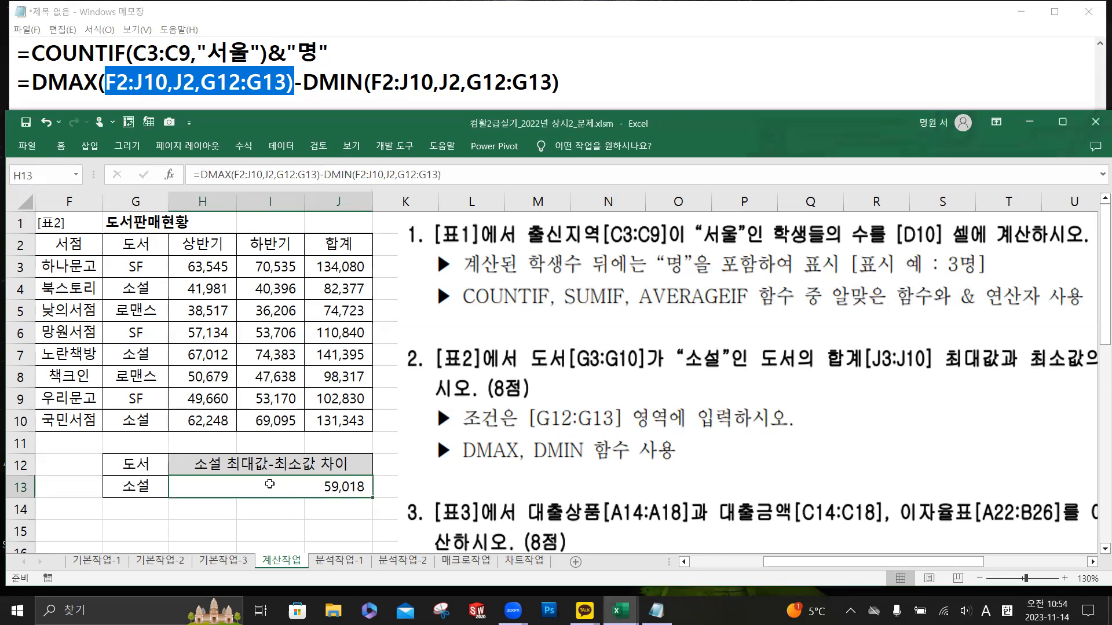
- Move the question image over to column F and bring table 3, its interest rate table and question 3 into view together
{"action": "scroll", "coordinate": [284, 425], "scroll_direction": "down", "scroll_amount": 4}
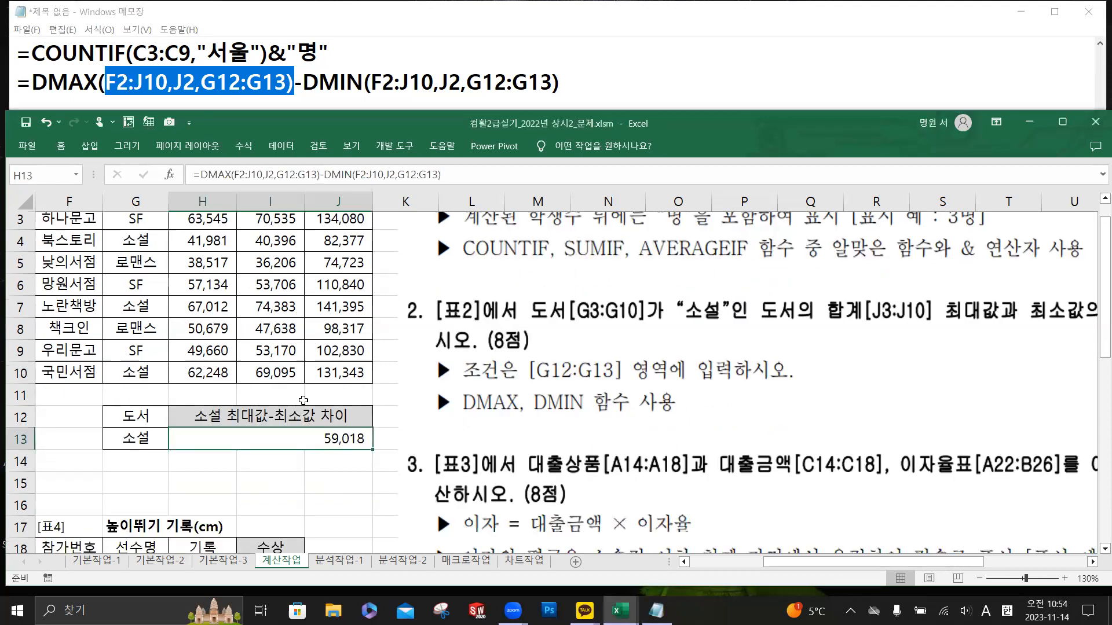
{"action": "mouse_move", "coordinate": [579, 377]}
{"action": "left_mouse_down"}
{"action": "mouse_move", "coordinate": [589, 465]}
{"action": "mouse_move", "coordinate": [366, 392]}
{"action": "mouse_move", "coordinate": [241, 438]}
{"action": "left_mouse_up"}
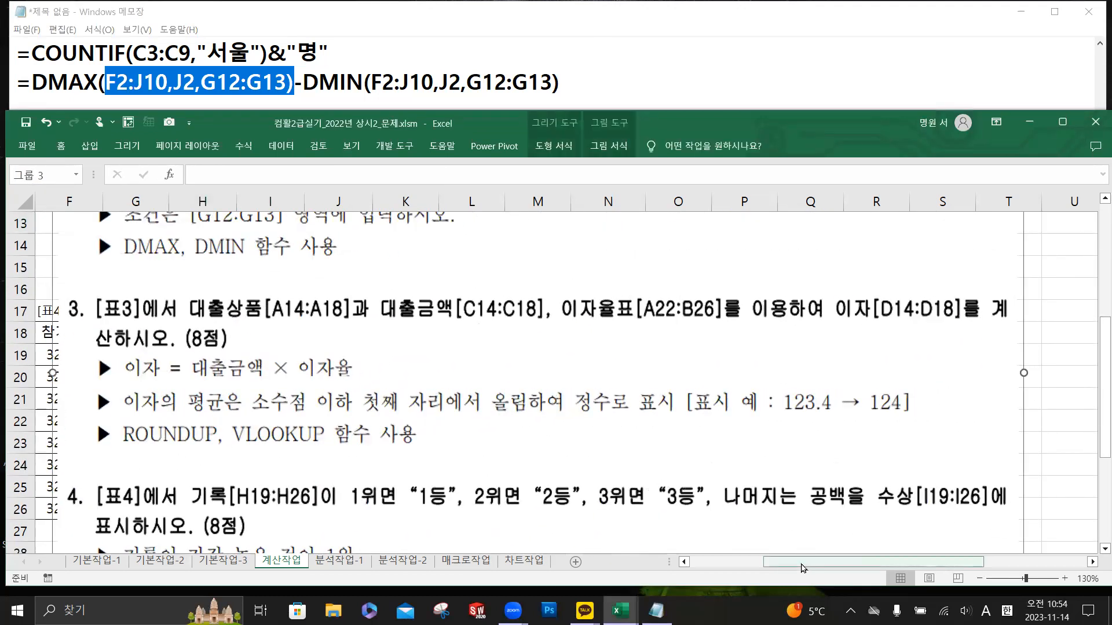
{"action": "left_click_drag", "start_coordinate": [790, 563], "coordinate": [679, 587]}
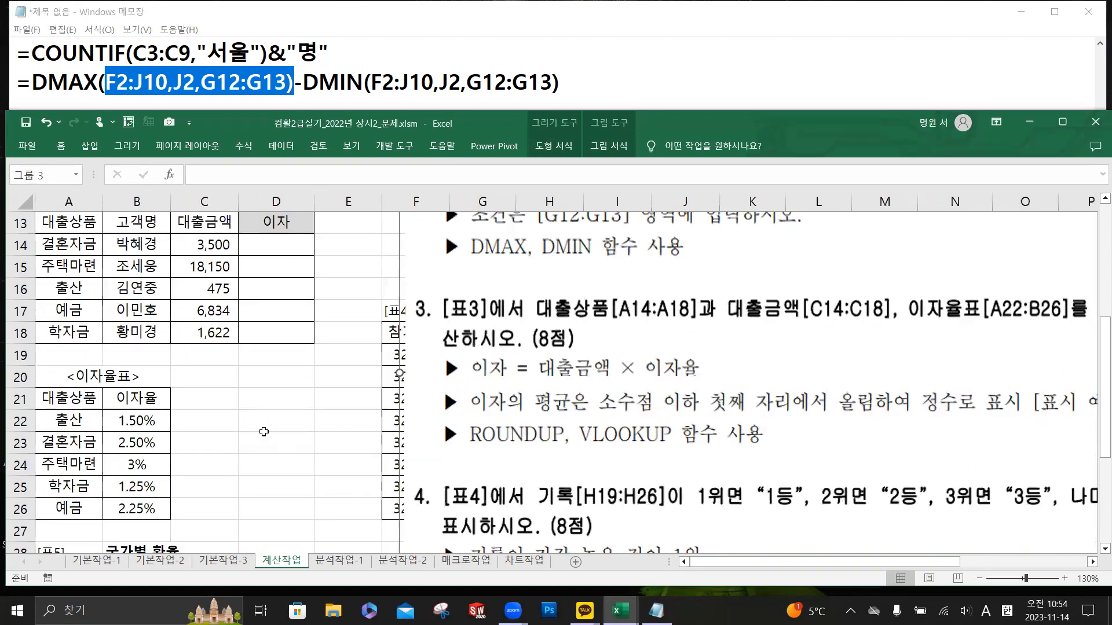
{"action": "scroll", "coordinate": [264, 432], "scroll_direction": "down", "scroll_amount": 2}
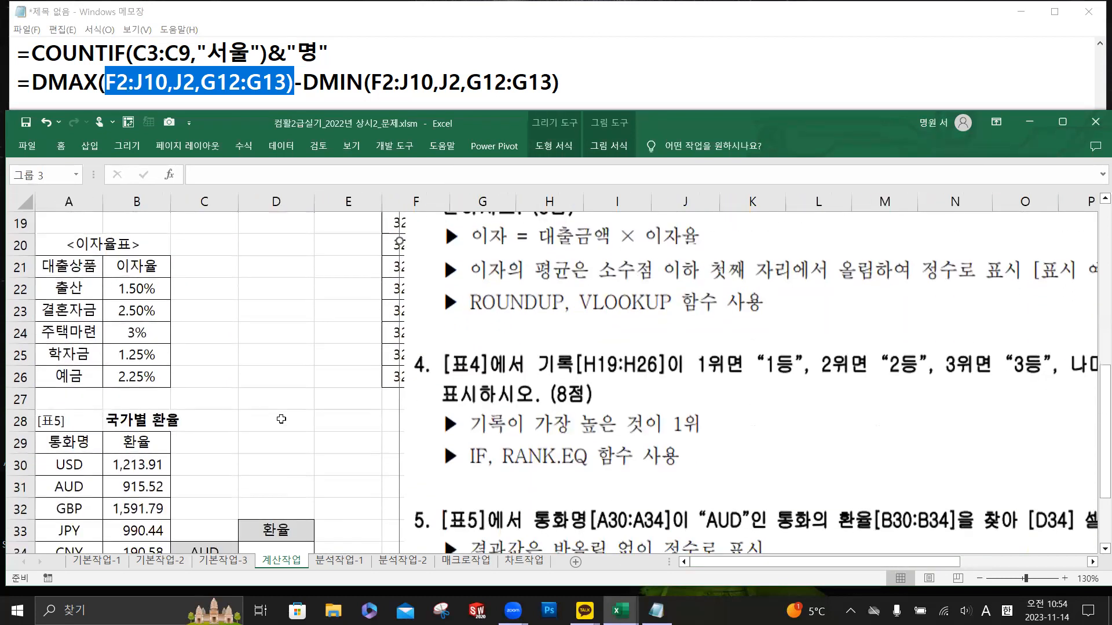
{"action": "left_click", "coordinate": [293, 415]}
{"action": "scroll", "coordinate": [295, 411], "scroll_direction": "up", "scroll_amount": 3}
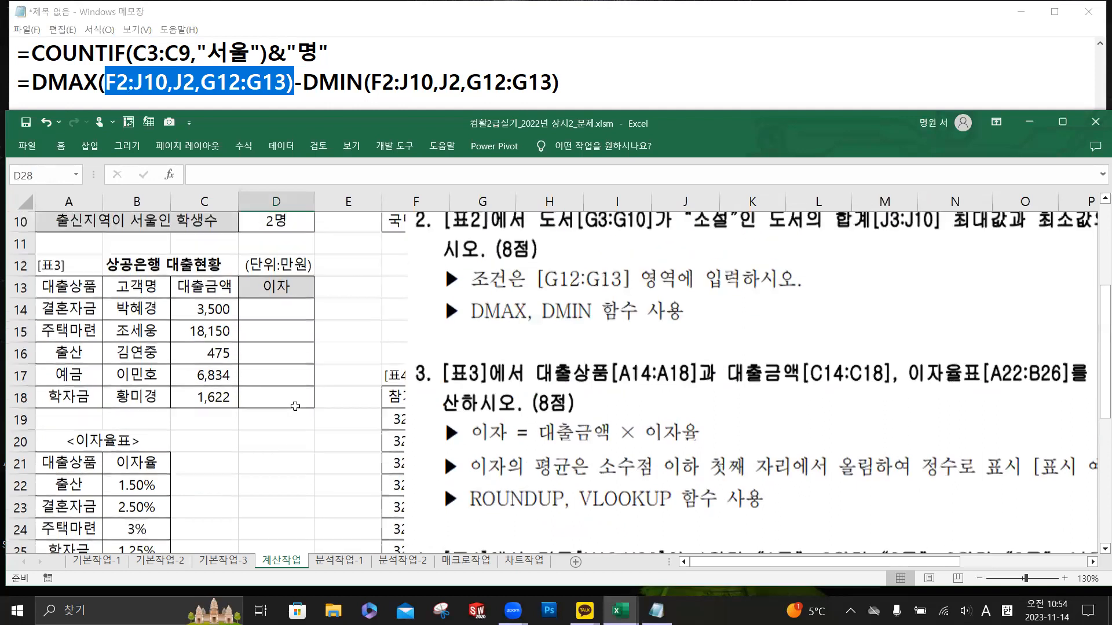
{"action": "scroll", "coordinate": [295, 407], "scroll_direction": "down", "scroll_amount": 1}
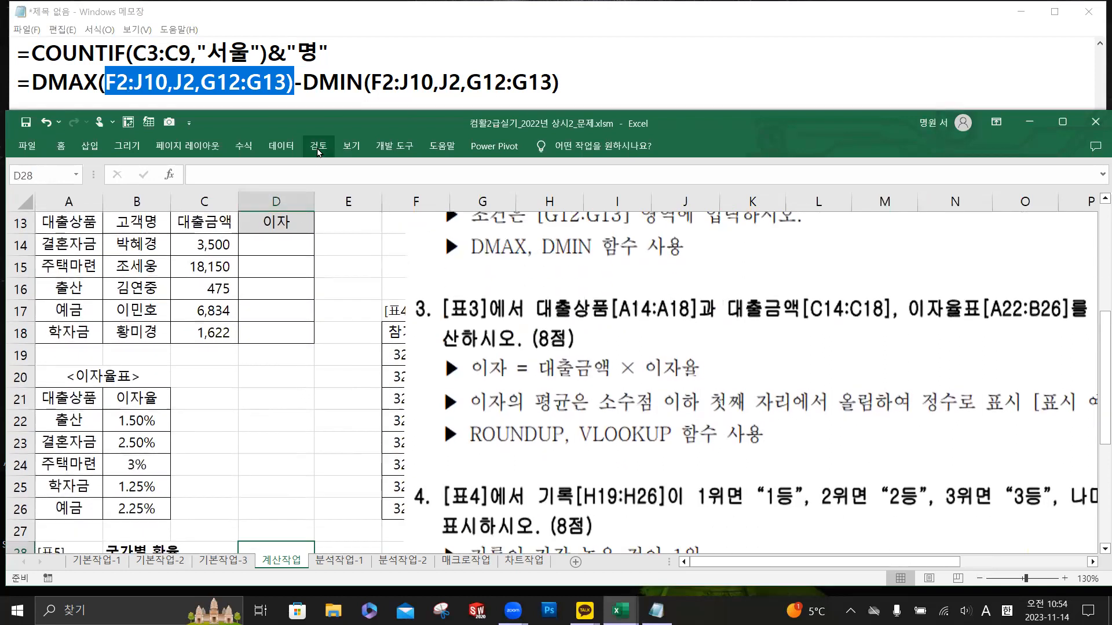
{"action": "left_click_drag", "start_coordinate": [324, 108], "coordinate": [323, 99]}
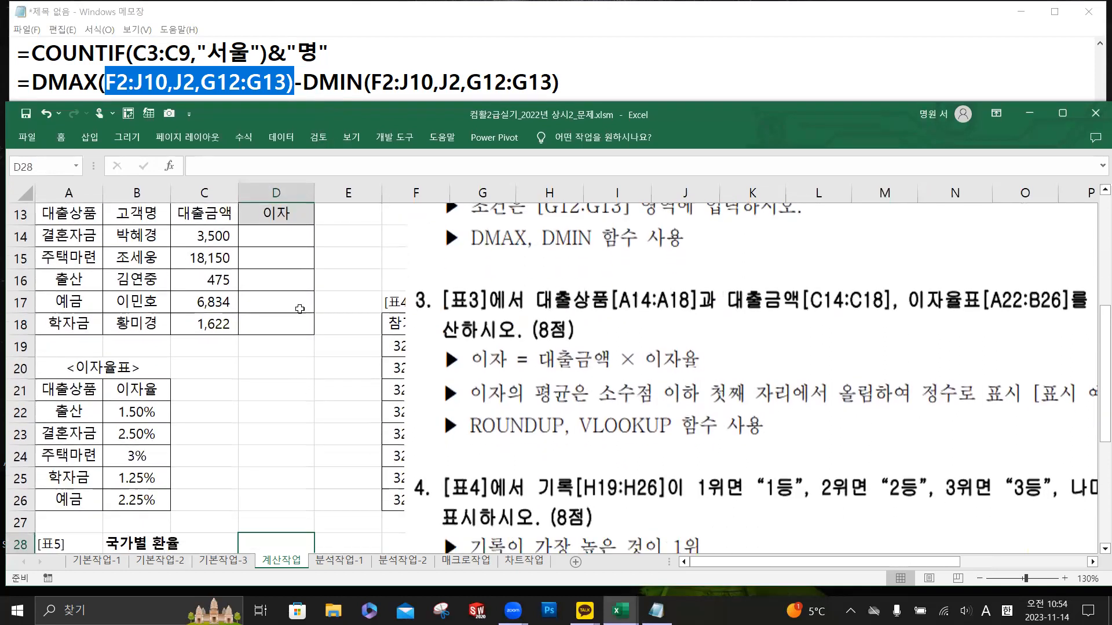
{"action": "left_click", "coordinate": [1104, 189]}
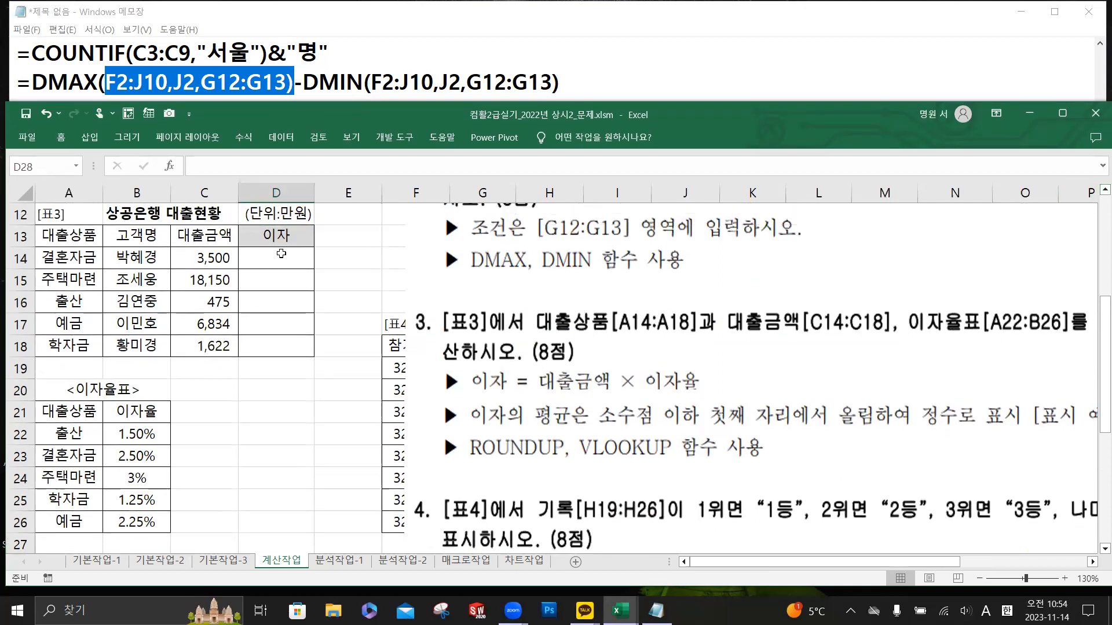
- Examine the interest rates B22:B26, the loan amounts in column C, and the loan products in A14:A18 and A22:A26
{"action": "left_click_drag", "start_coordinate": [150, 435], "coordinate": [154, 524]}
{"action": "left_click_drag", "start_coordinate": [227, 263], "coordinate": [206, 393]}
{"action": "left_click", "coordinate": [208, 256]}
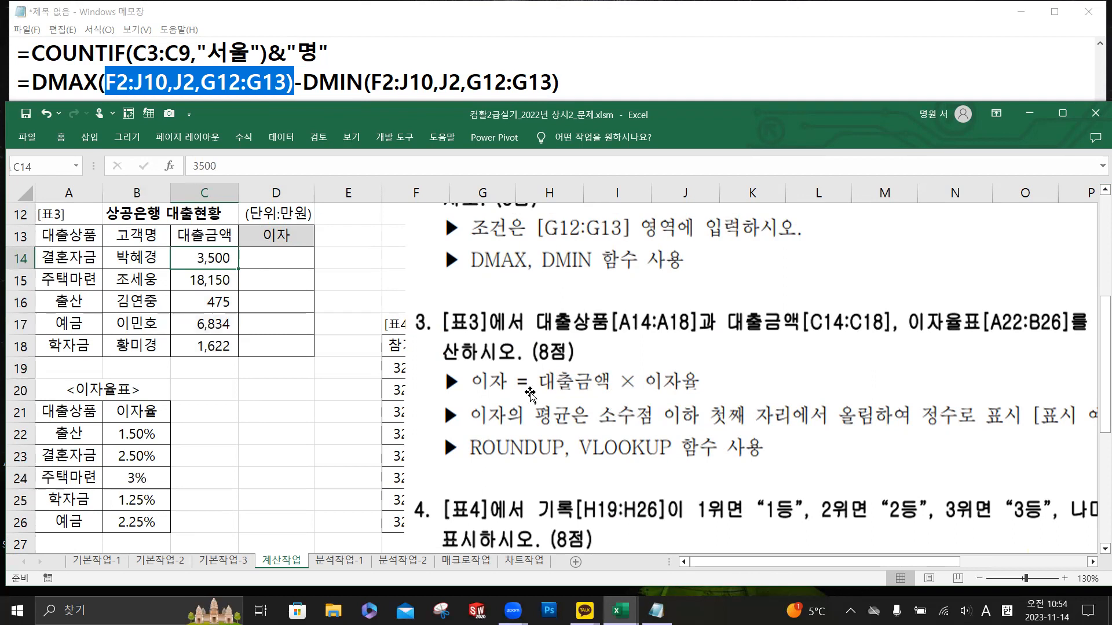
{"action": "left_click_drag", "start_coordinate": [78, 260], "coordinate": [75, 346]}
{"action": "left_click_drag", "start_coordinate": [78, 437], "coordinate": [78, 524]}
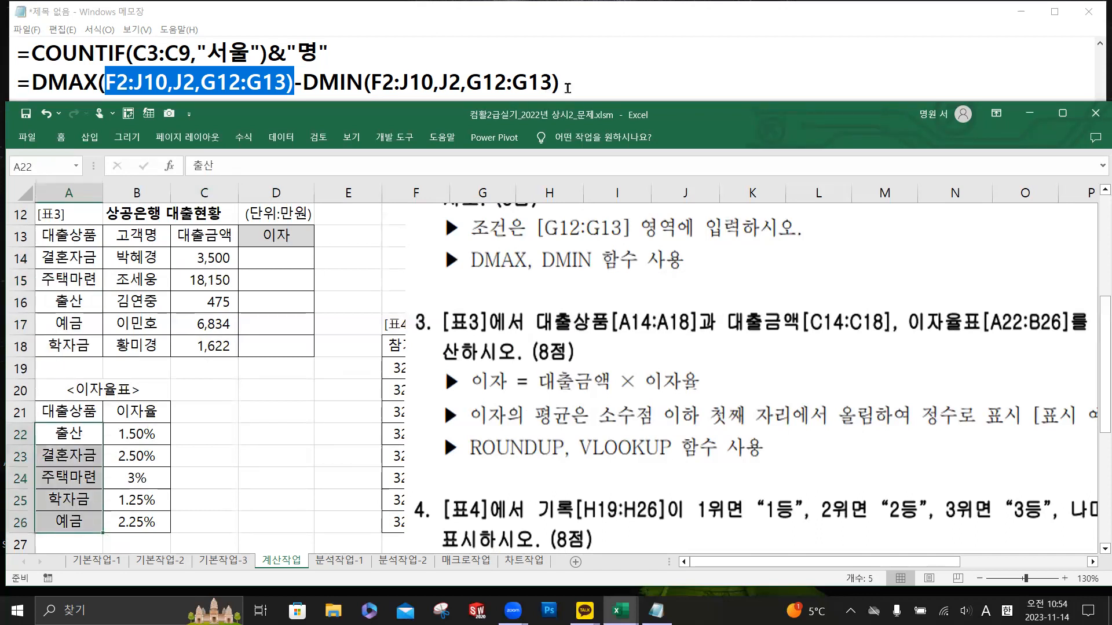
- Switch to Notepad, start a new formula line with = below the DMAX formula, and shorten the Notepad window slightly
{"action": "left_click", "coordinate": [577, 82]}
{"action": "key", "text": "Return"}
{"action": "key", "text": "Return"}
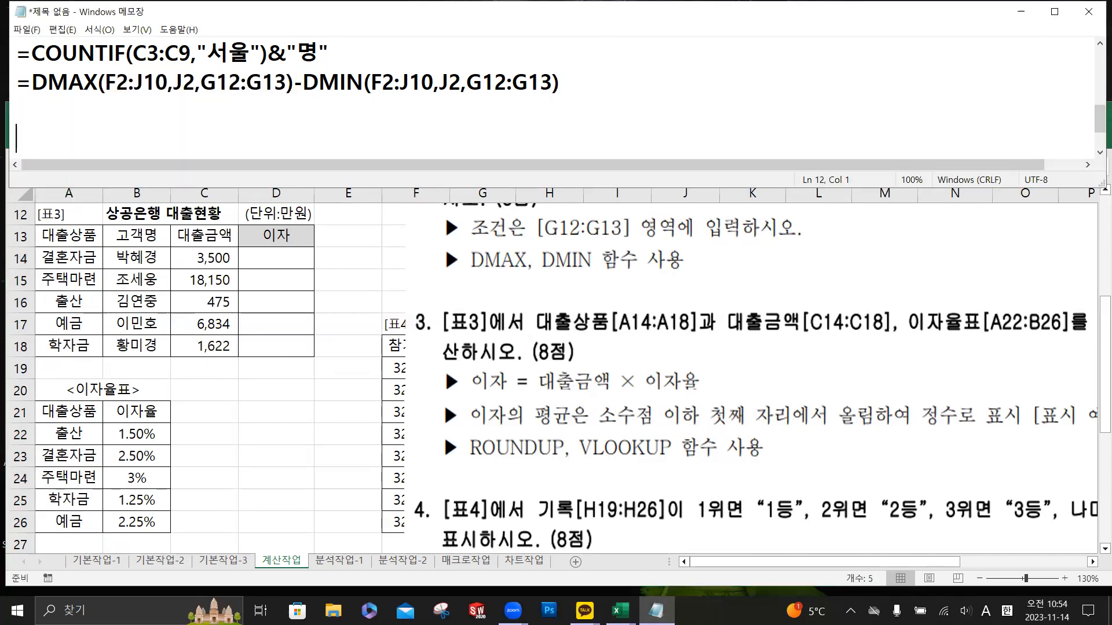
{"action": "key", "text": "Return"}
{"action": "key", "text": "Return"}
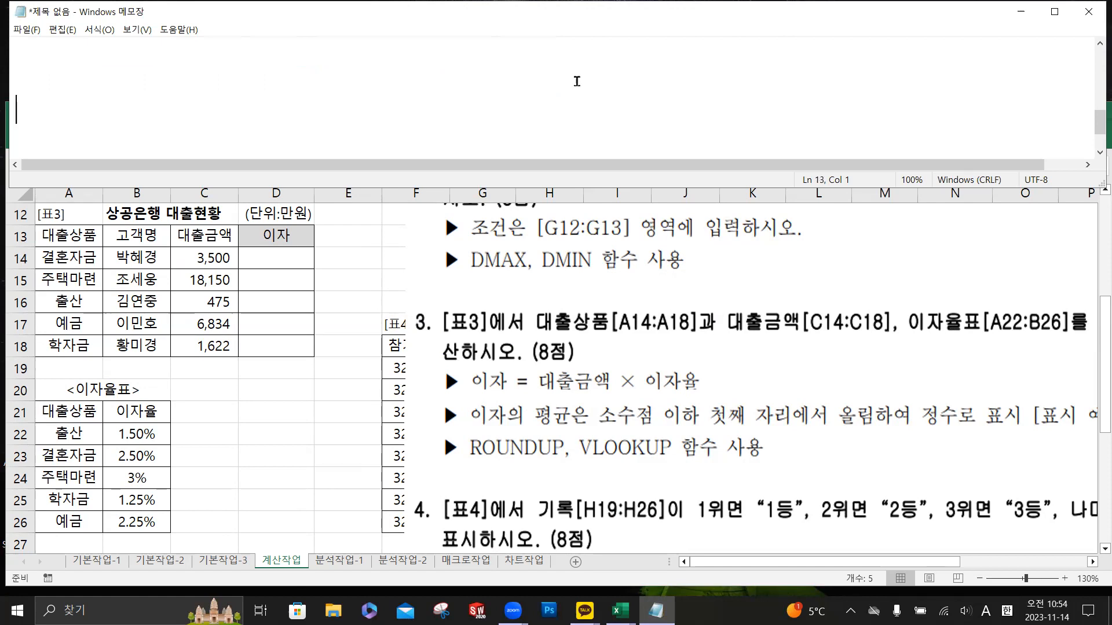
{"action": "type", "text": "="}
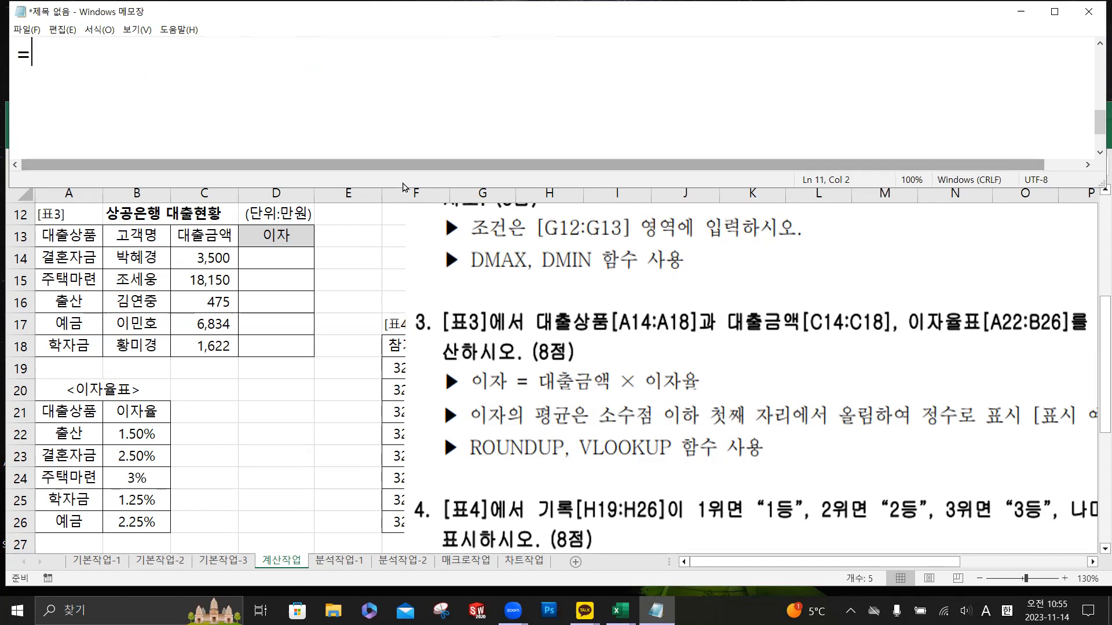
{"action": "left_click_drag", "start_coordinate": [391, 180], "coordinate": [390, 169]}
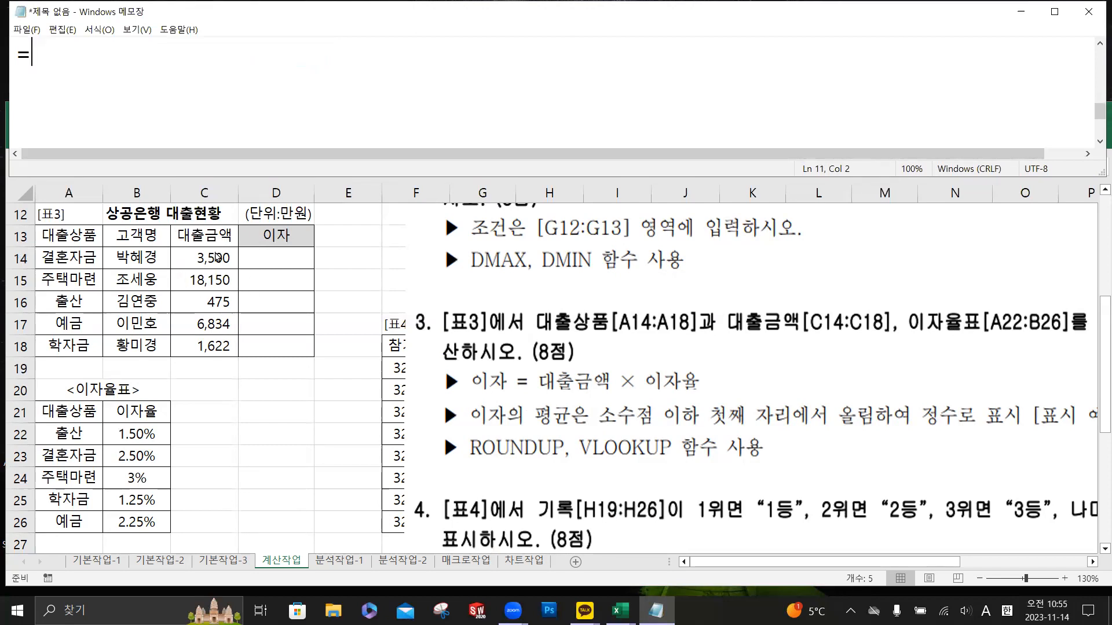
- Write C14* in the new notes formula and put ROUNDUP( in front of it
{"action": "type", "text": "C14*"}
{"action": "left_click", "coordinate": [33, 55]}
{"action": "type", "text": "ROUND"}
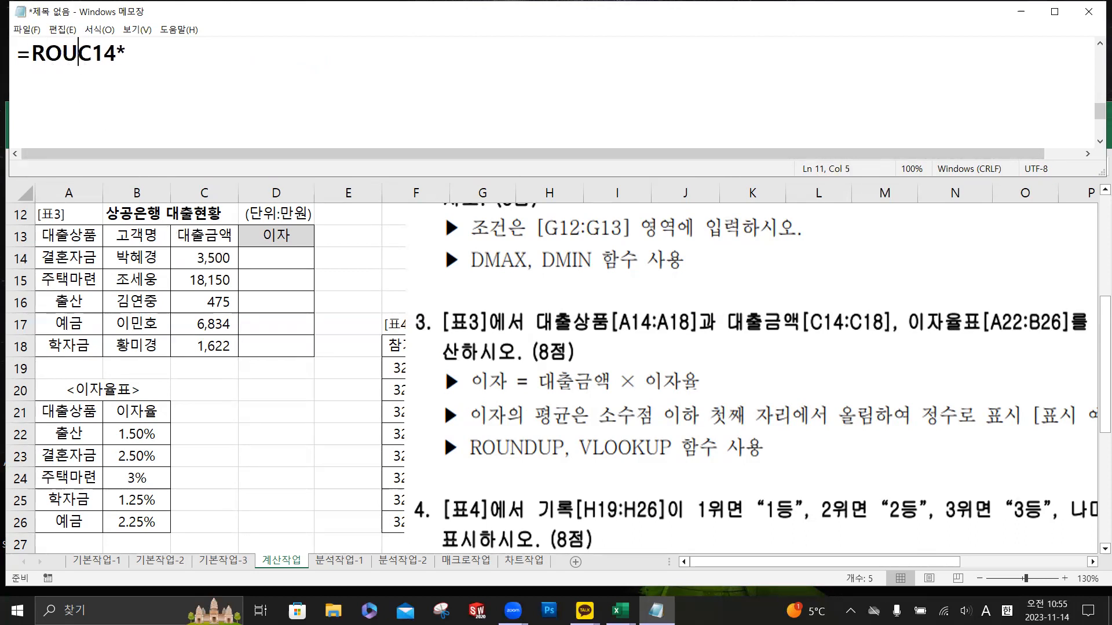
{"action": "type", "text": "UP("}
- Insert VLOOKUP( after C14* in the notes formula and add its closing bracket
{"action": "left_click", "coordinate": [291, 44]}
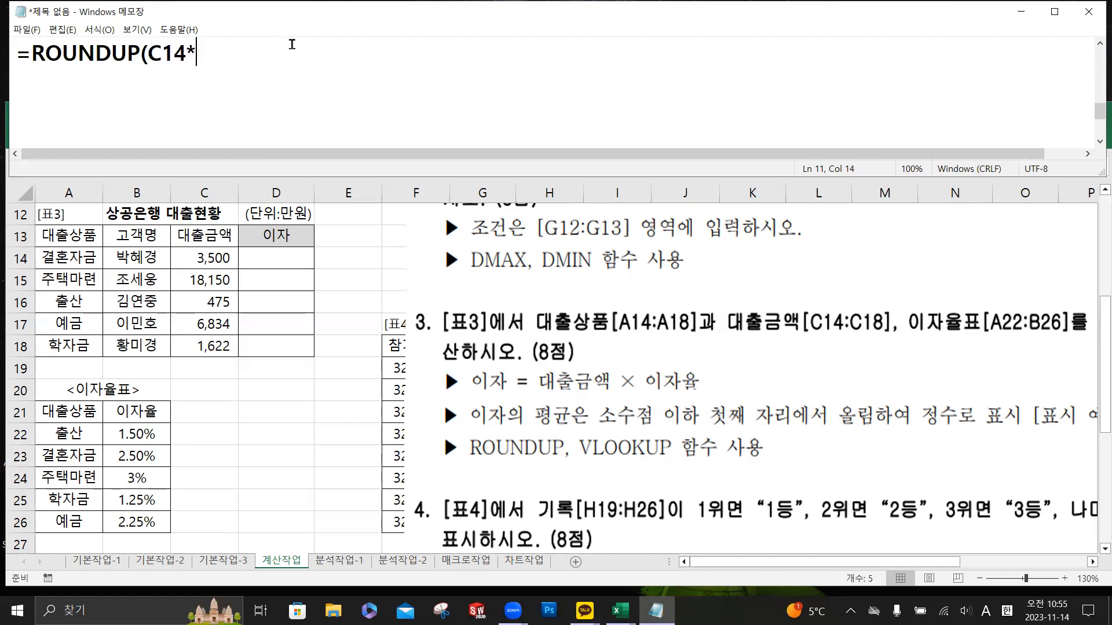
{"action": "type", "text": ")"}
{"action": "left_click_drag", "start_coordinate": [196, 54], "coordinate": [202, 55]}
{"action": "left_click", "coordinate": [196, 54]}
{"action": "type", "text": "VLOOKUP("}
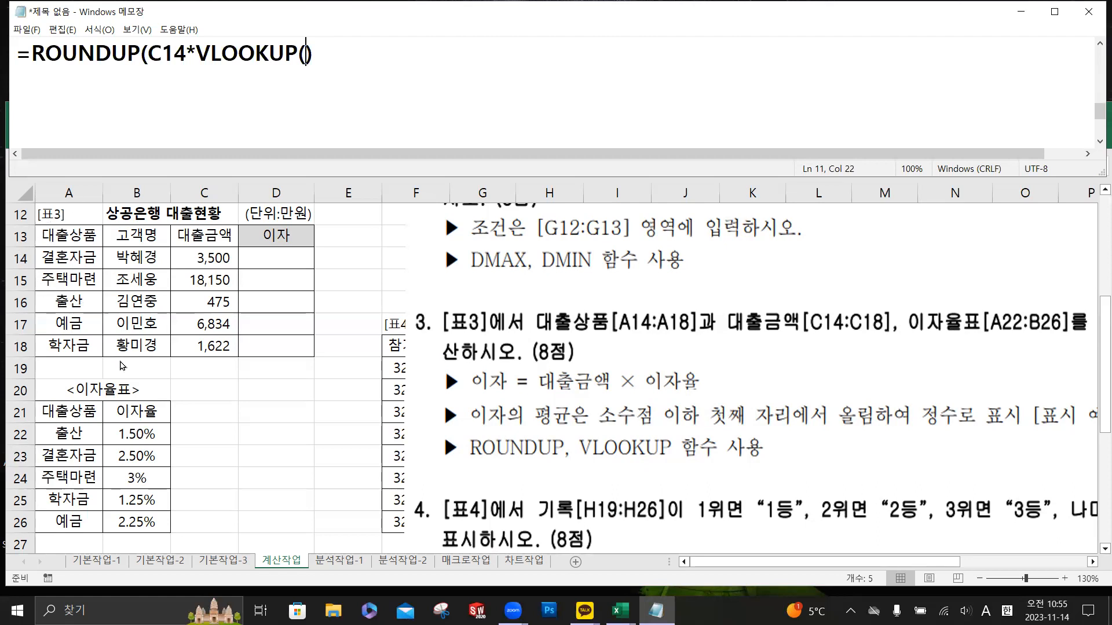
- Point out the rate table A22:B26 in Excel and add A14,A22:B26 as the VLOOKUP arguments in the notes
{"action": "left_click_drag", "start_coordinate": [89, 436], "coordinate": [133, 523]}
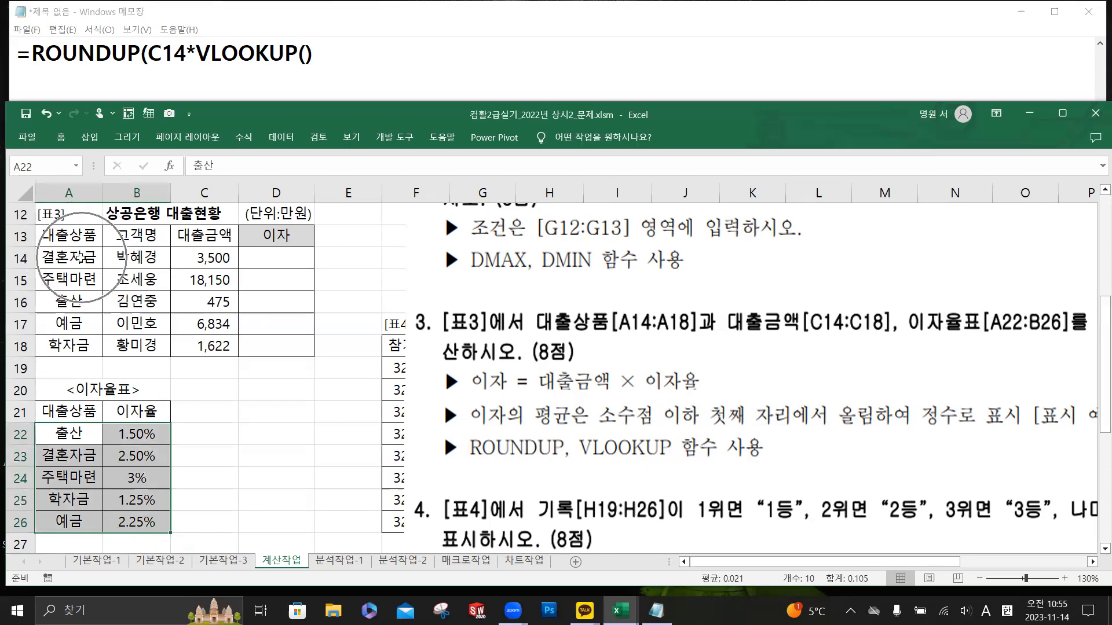
{"action": "key", "text": "ctrl+q"}
{"action": "key", "text": "alt+Tab"}
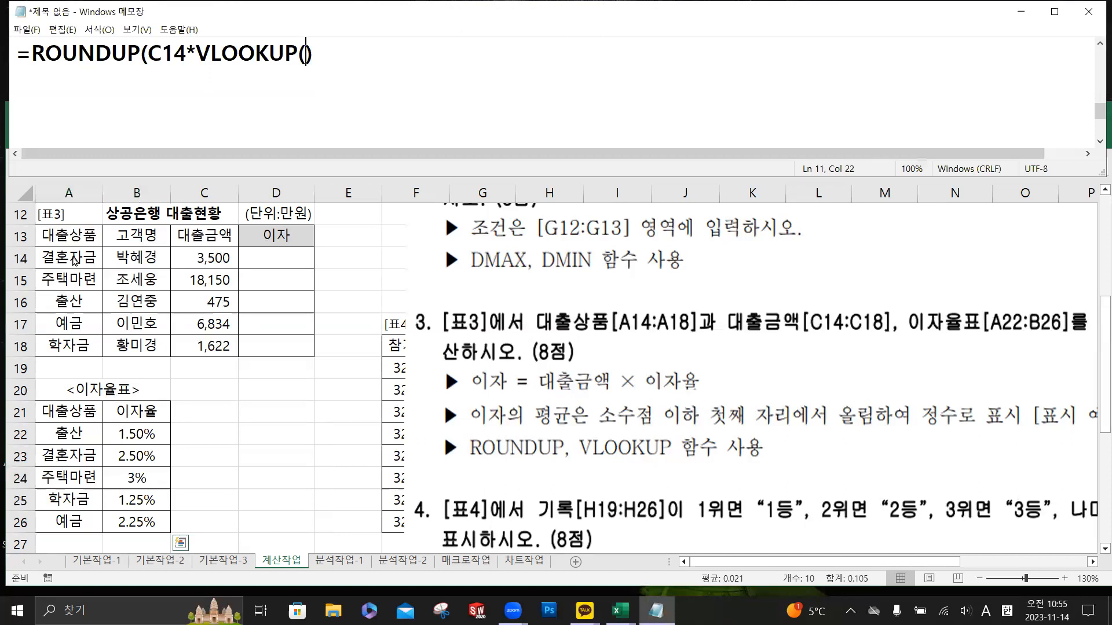
{"action": "type", "text": "A14,"}
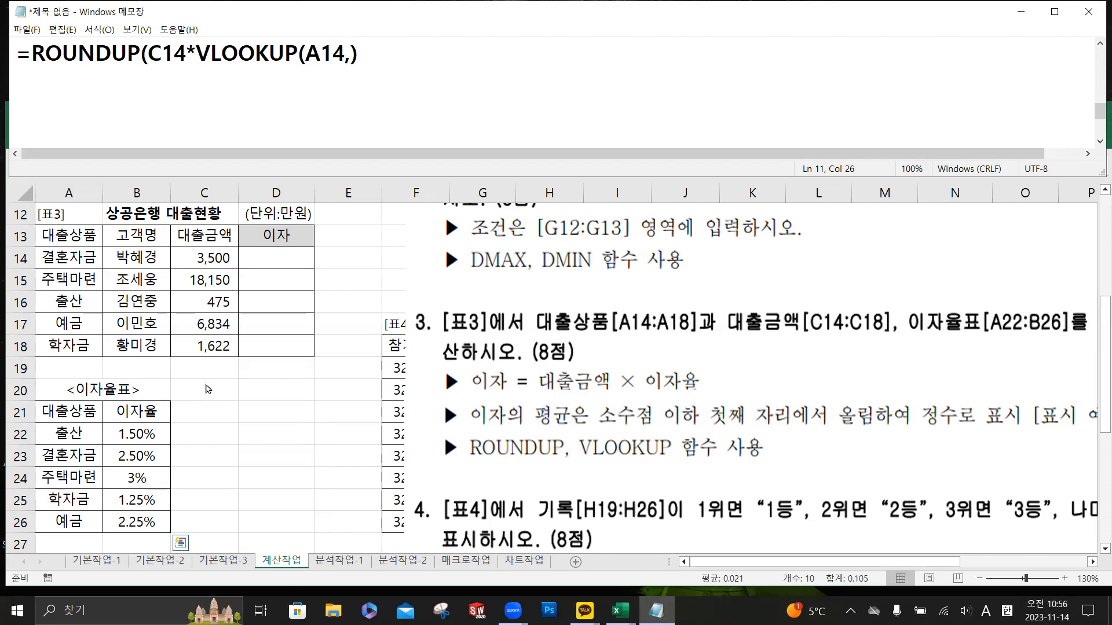
{"action": "type", "text": "A22:"}
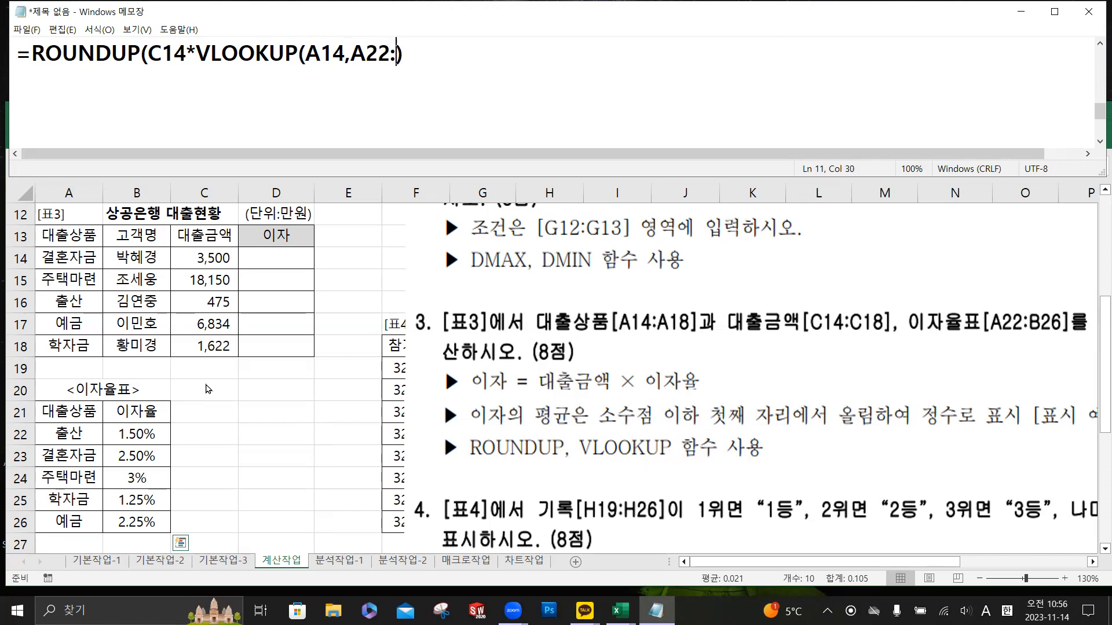
{"action": "type", "text": "B26"}
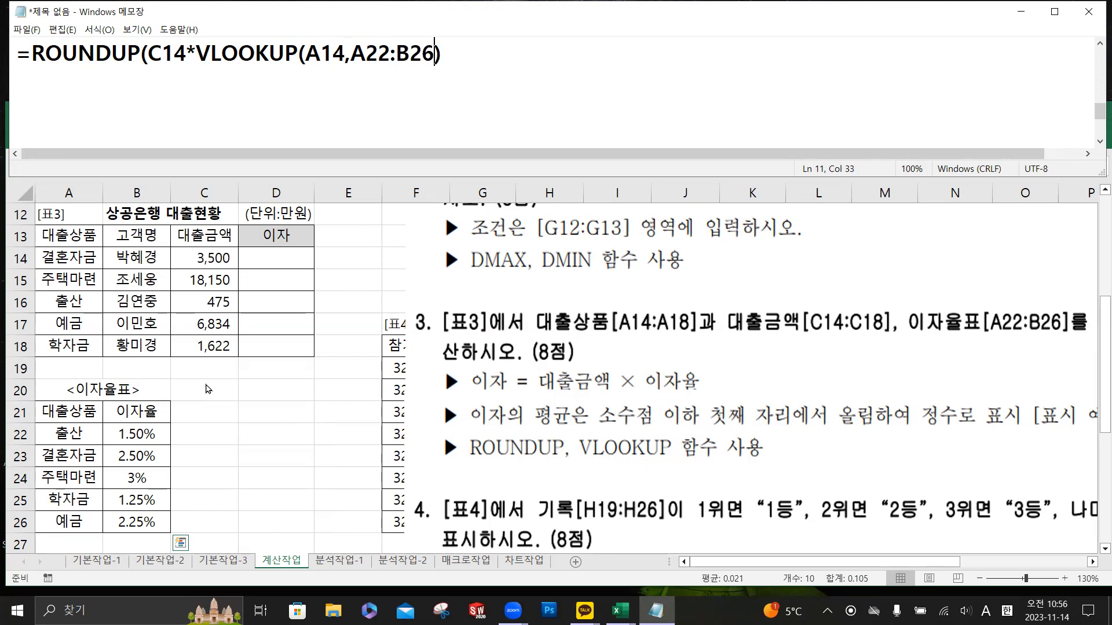
- Make the VLOOKUP range in the notes formula absolute as $A$22:$B$26
{"action": "key", "text": "ctrl"}
{"action": "key", "text": "alt+Tab"}
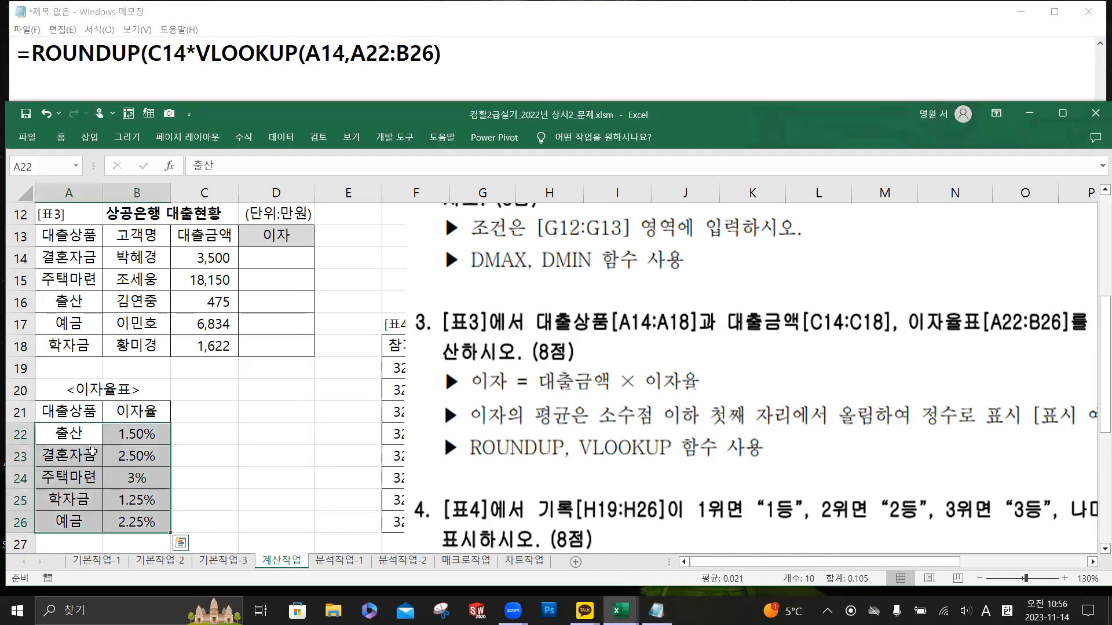
{"action": "left_click", "coordinate": [359, 53]}
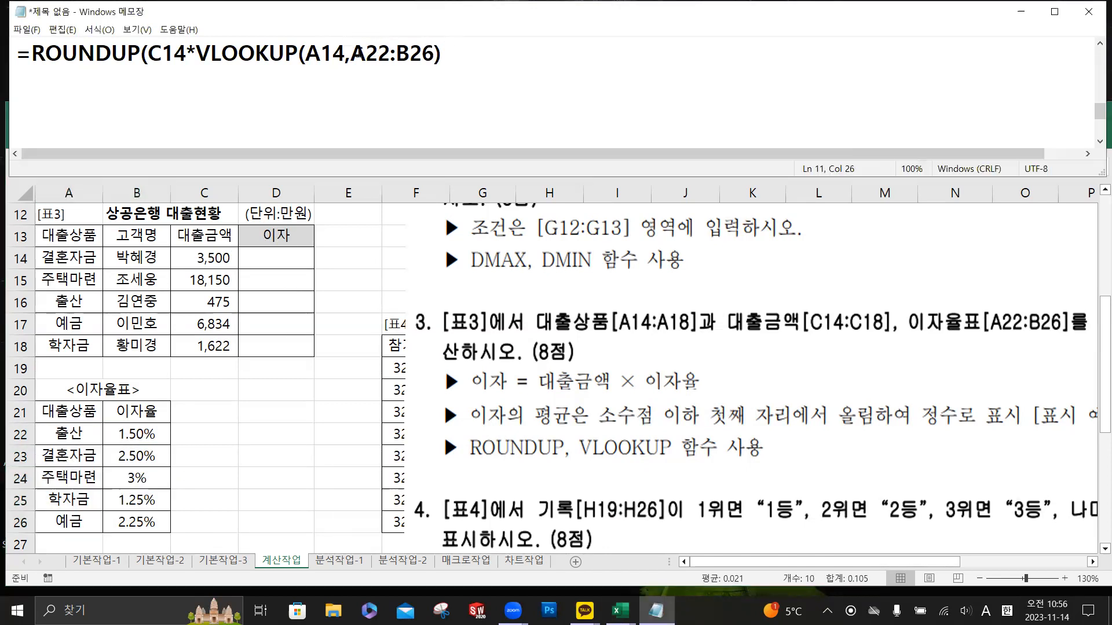
{"action": "type", "text": "$A"}
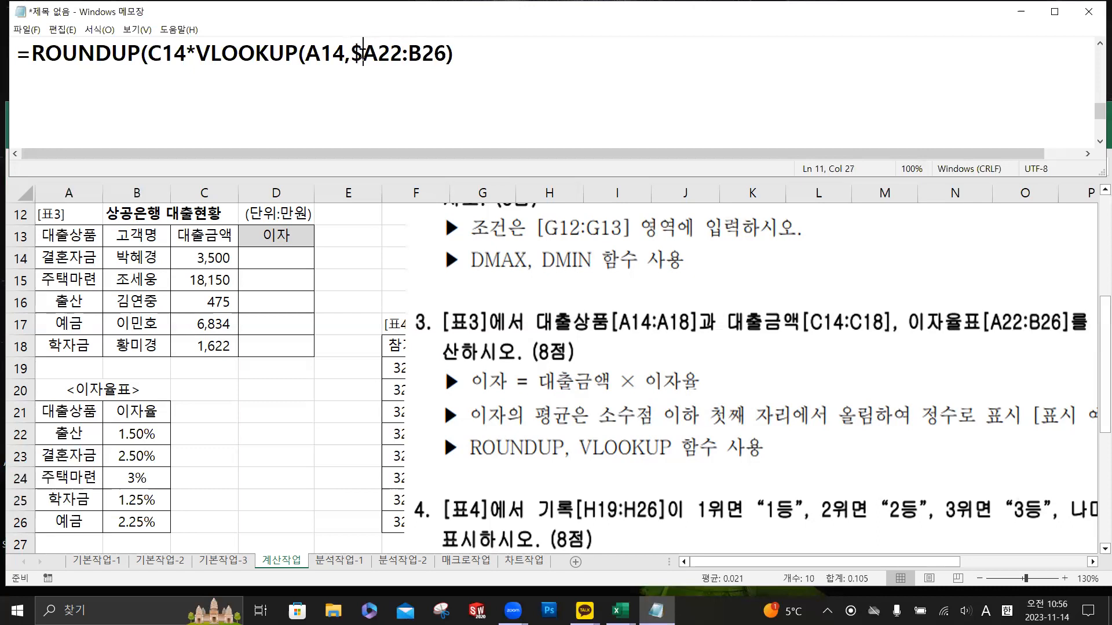
{"action": "type", "text": "$"}
{"action": "key", "text": "Right"}
{"action": "key", "text": "Right"}
{"action": "key", "text": "Right"}
{"action": "type", "text": "$"}
{"action": "key", "text": "Right"}
{"action": "type", "text": "$"}
{"action": "key", "text": "Right"}
{"action": "key", "text": "Right"}
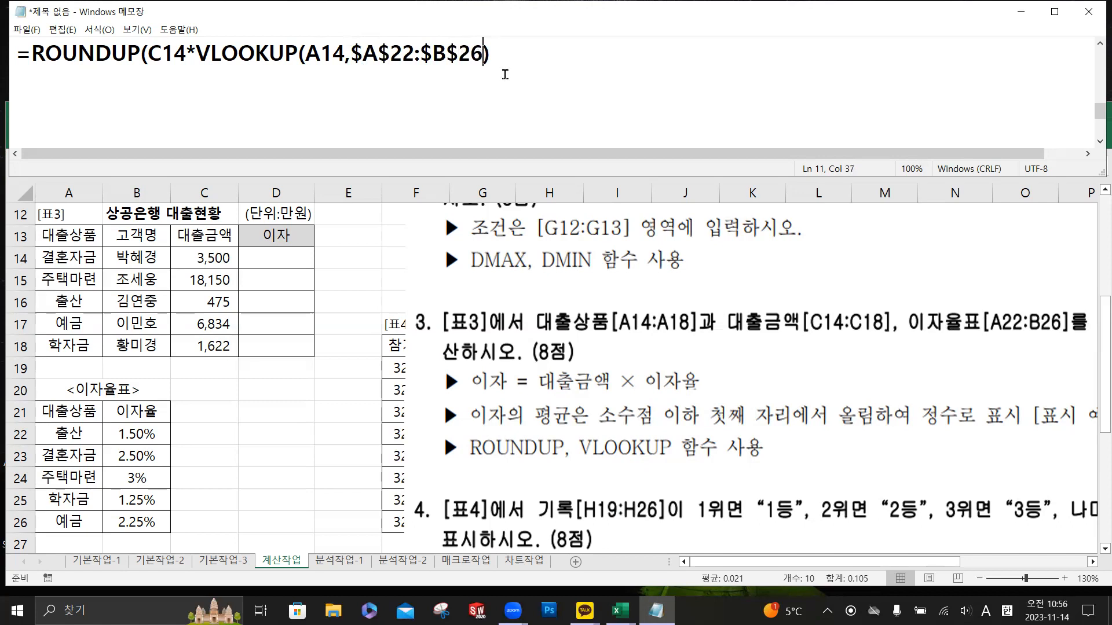
- Add column index 2 and FALSE to the VLOOKUP in the notes, pointing out the rate table in Excel
{"action": "type", "text": ","}
{"action": "left_click_drag", "start_coordinate": [69, 434], "coordinate": [137, 521]}
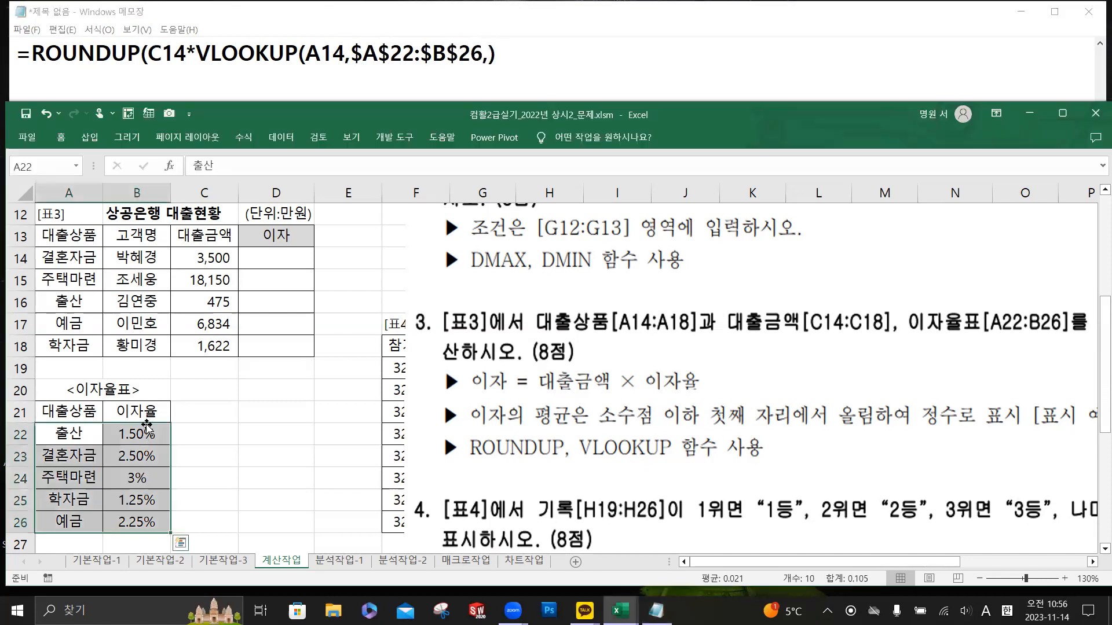
{"action": "left_click", "coordinate": [485, 54]}
{"action": "type", "text": "2"}
{"action": "type", "text": ",2,FALSE"}
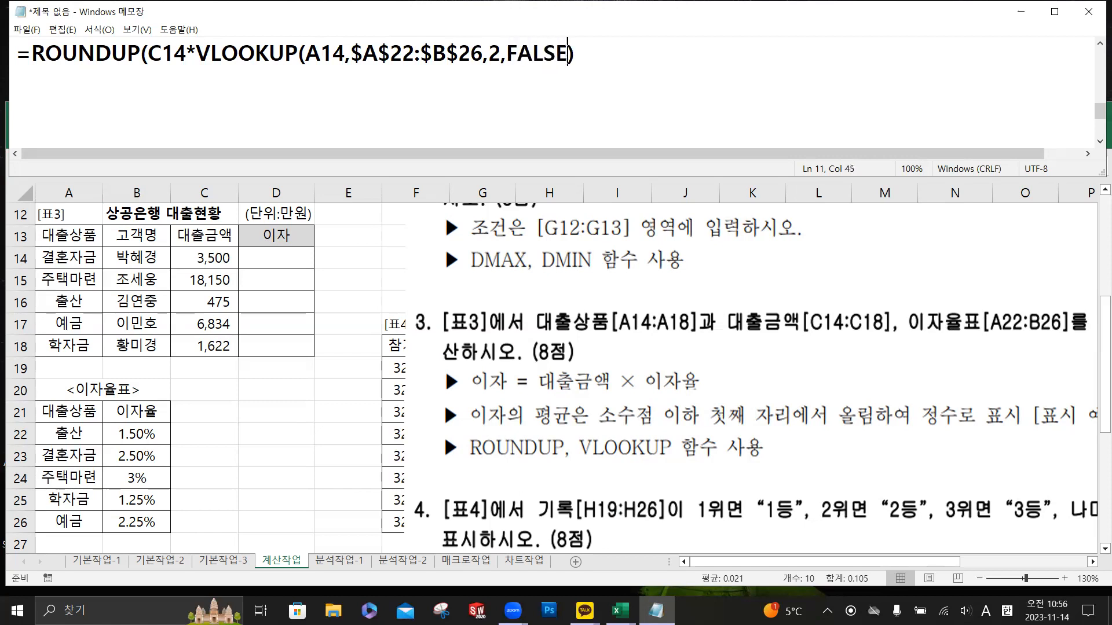
- Close the VLOOKUP in the notes formula and add 0 as the ROUNDUP digits argument
{"action": "type", "text": ")"}
{"action": "type", "text": ","}
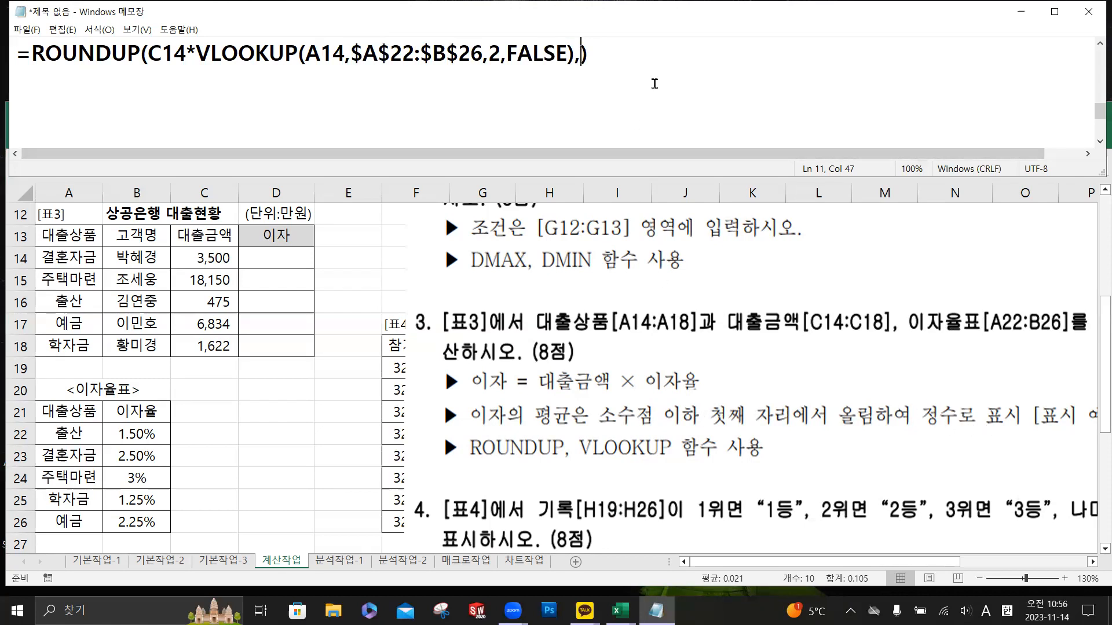
{"action": "type", "text": "0"}
- Switch to Excel and begin the formula in D14 with =ROUNDUP(C14, magnifying the screen for readability
{"action": "left_click", "coordinate": [278, 256]}
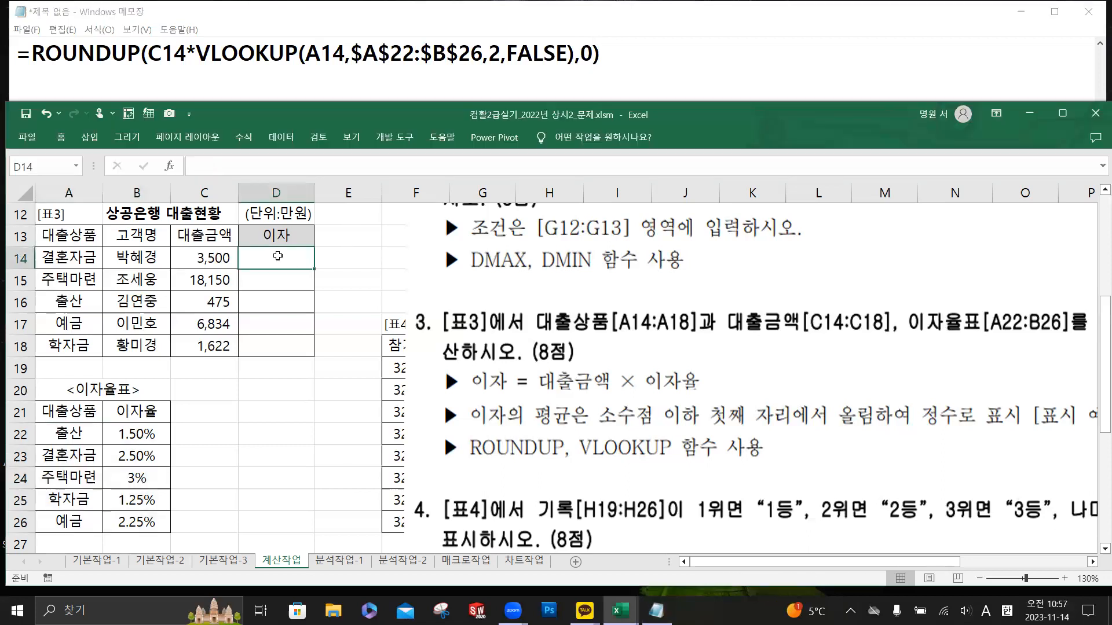
{"action": "left_click", "coordinate": [239, 169]}
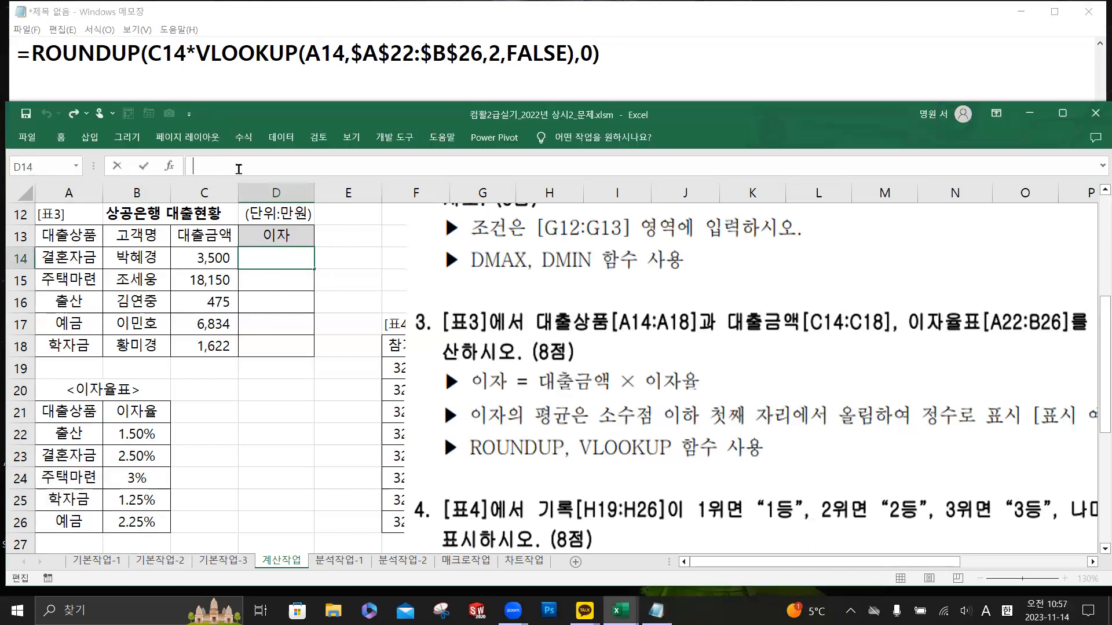
{"action": "type", "text": "=rou"}
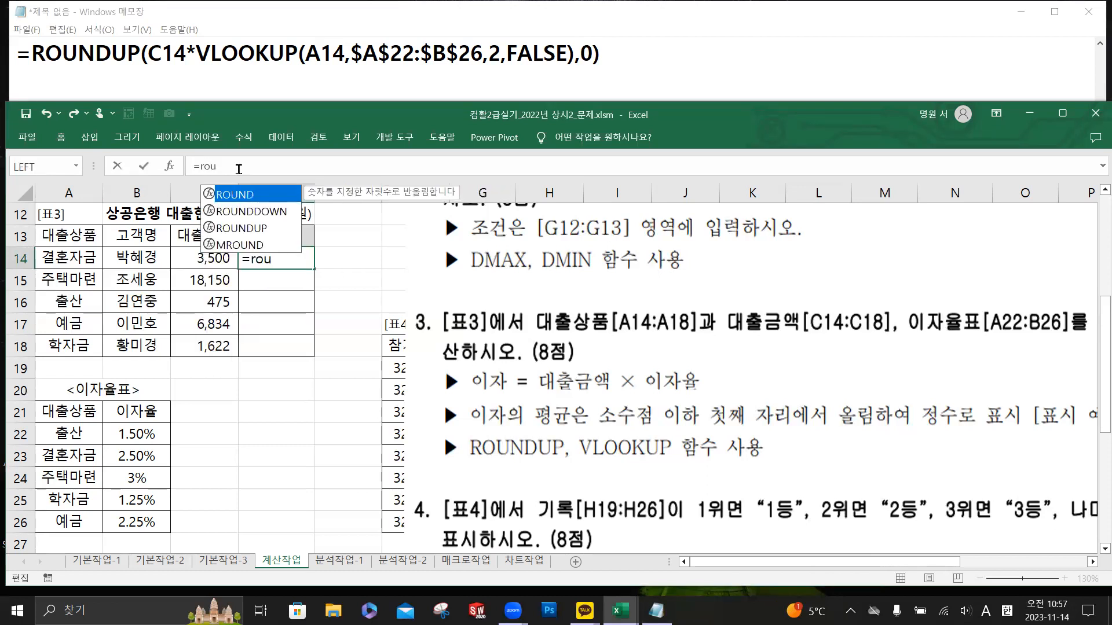
{"action": "key", "text": "super+plus"}
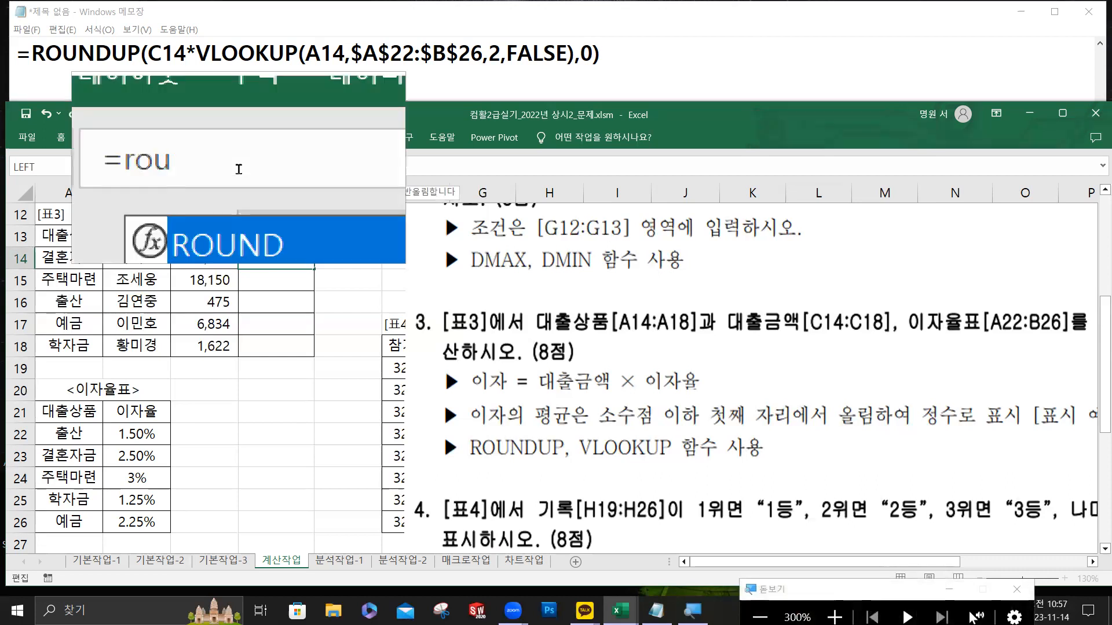
{"action": "double_click", "coordinate": [255, 234]}
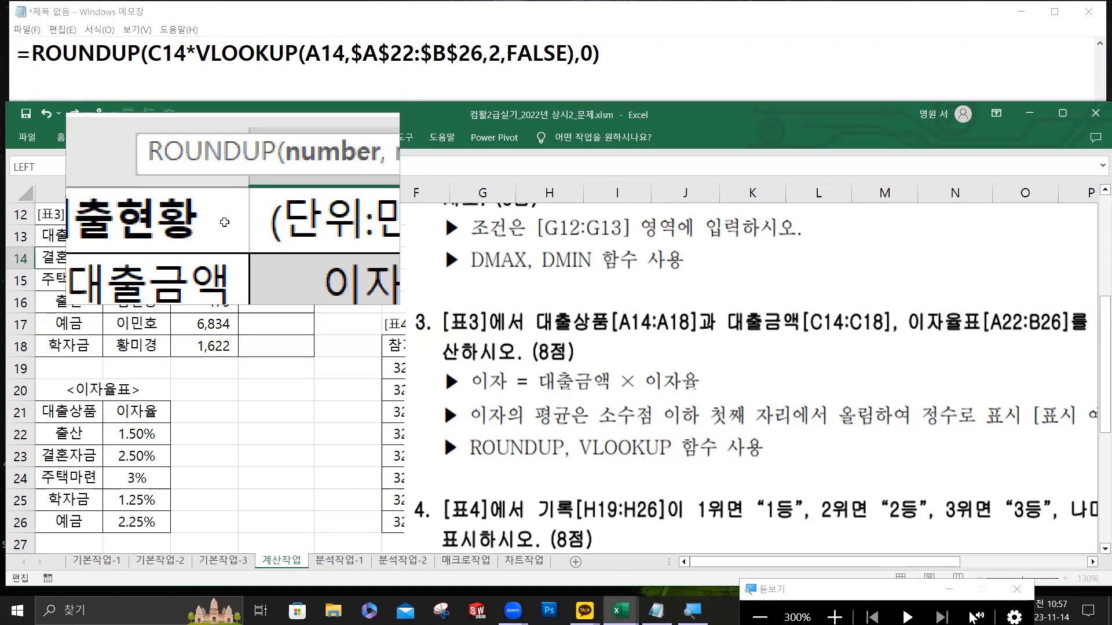
{"action": "left_click", "coordinate": [204, 256]}
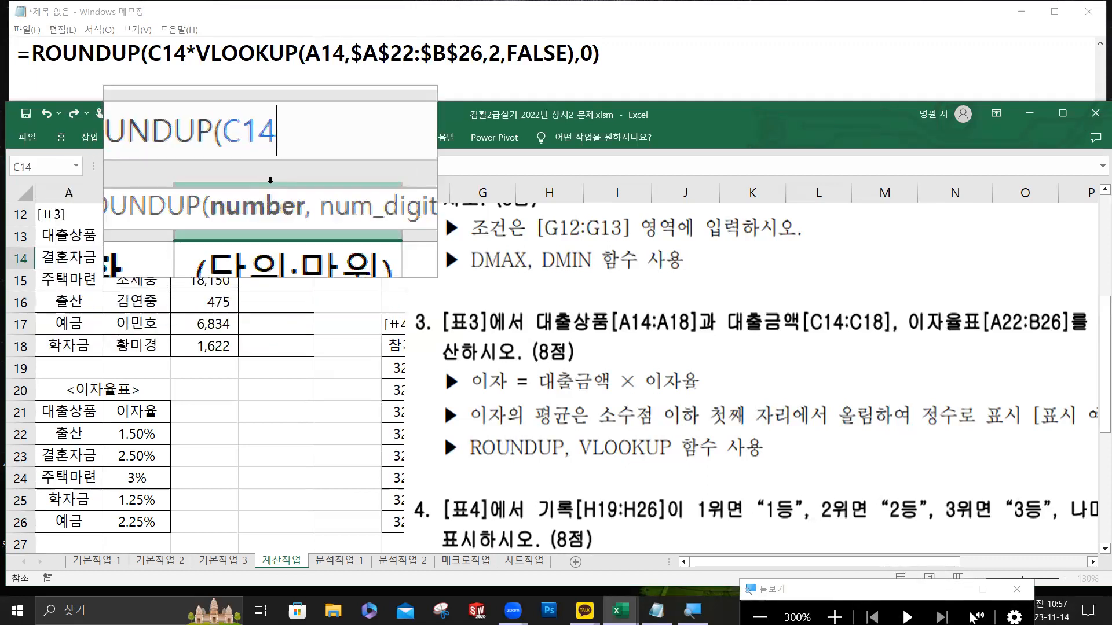
- Multiply C14 by a VLOOKUP of A14 in the absolute range $A$22:$B$26 in the D14 formula
{"action": "type", "text": "*vl"}
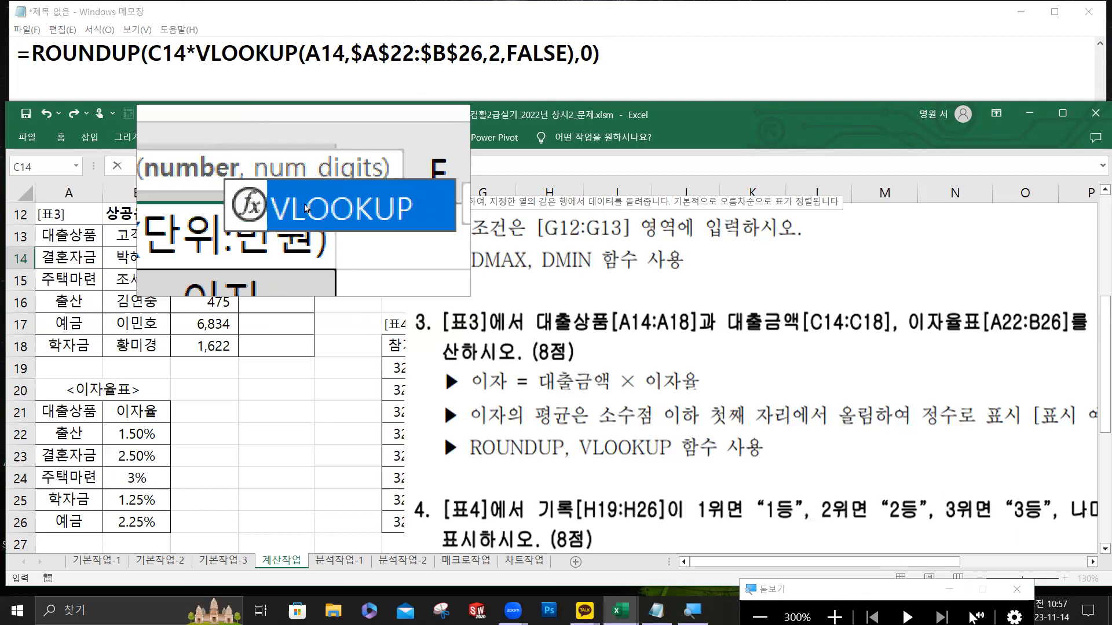
{"action": "double_click", "coordinate": [306, 206]}
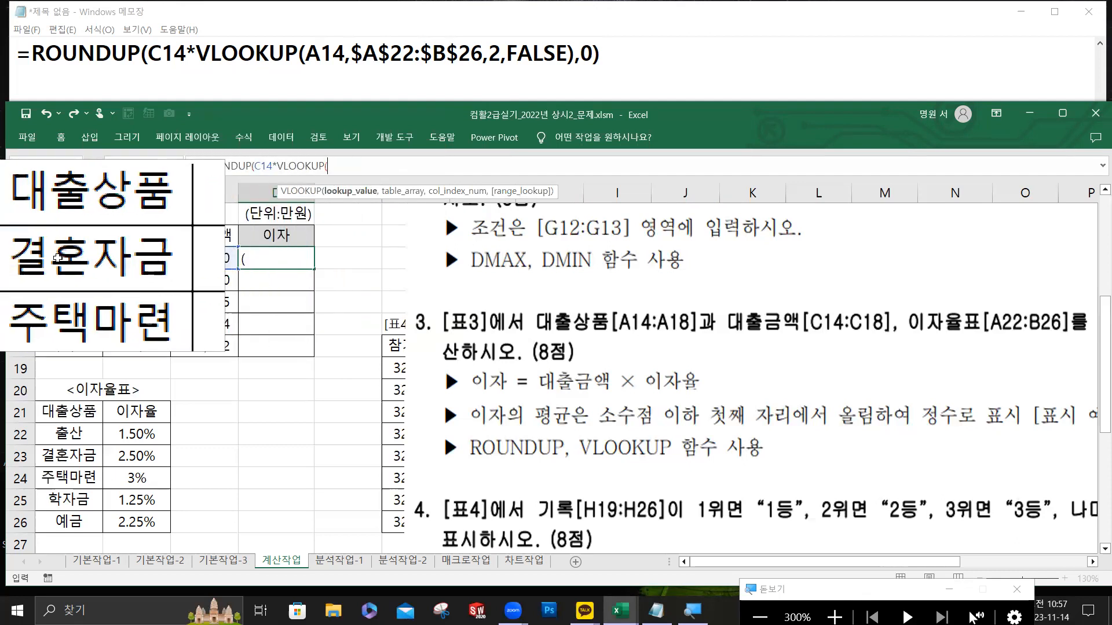
{"action": "left_click", "coordinate": [58, 259]}
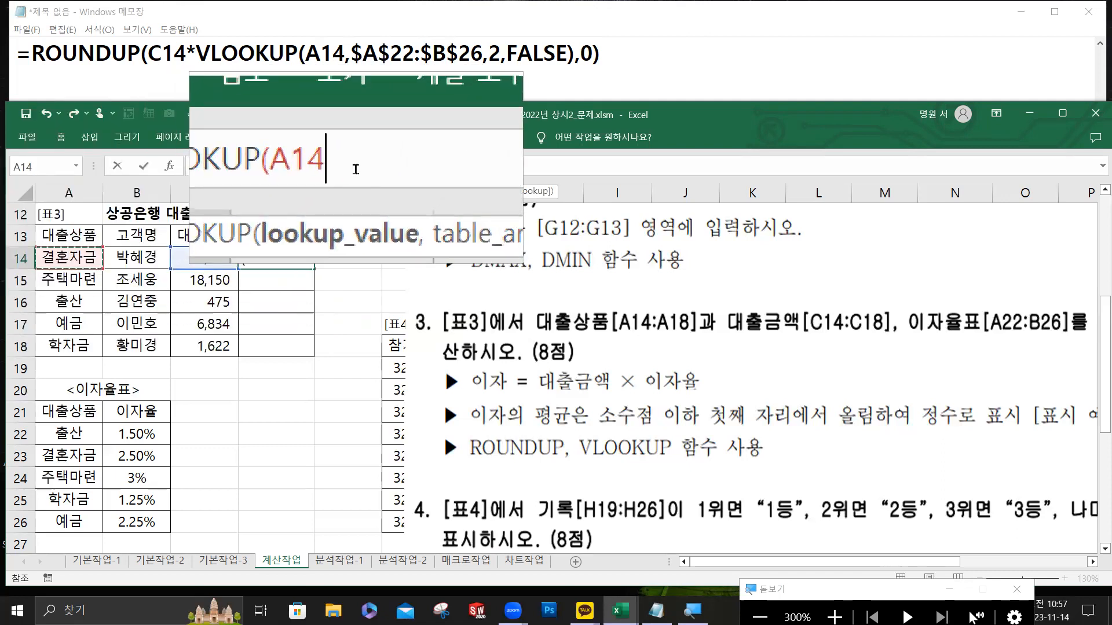
{"action": "type", "text": ","}
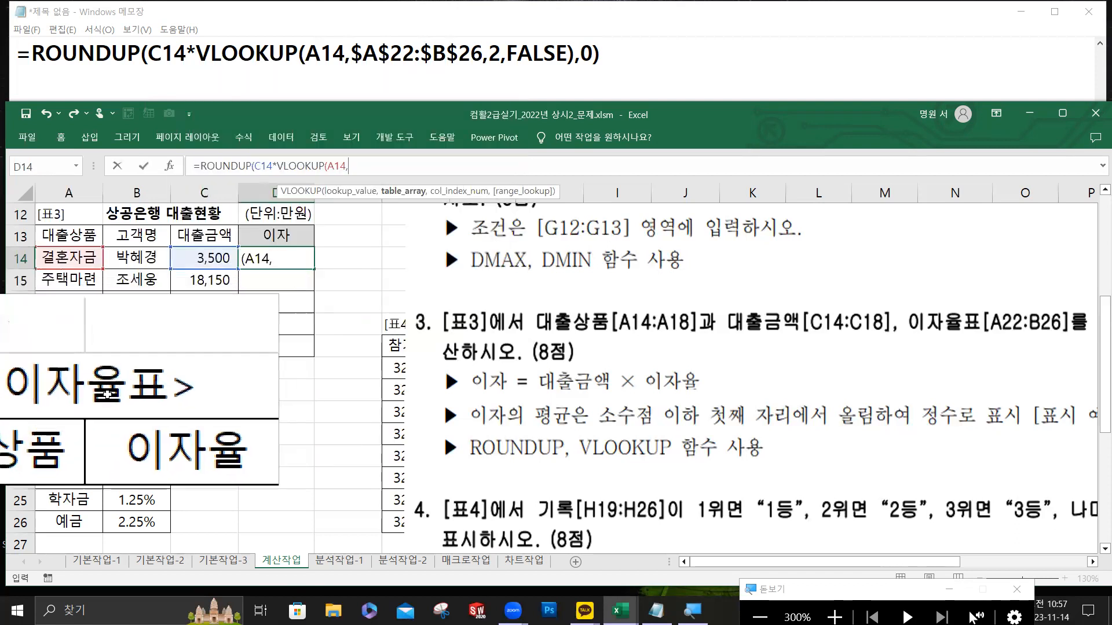
{"action": "left_click", "coordinate": [62, 434]}
{"action": "left_click_drag", "start_coordinate": [62, 435], "coordinate": [128, 525]}
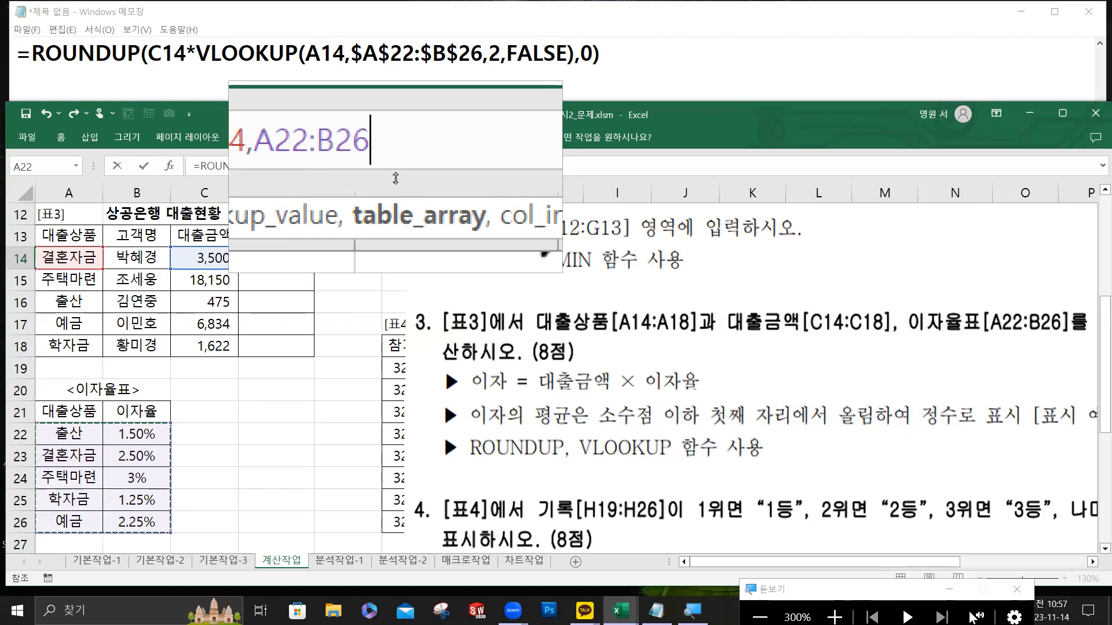
{"action": "key", "text": "F4"}
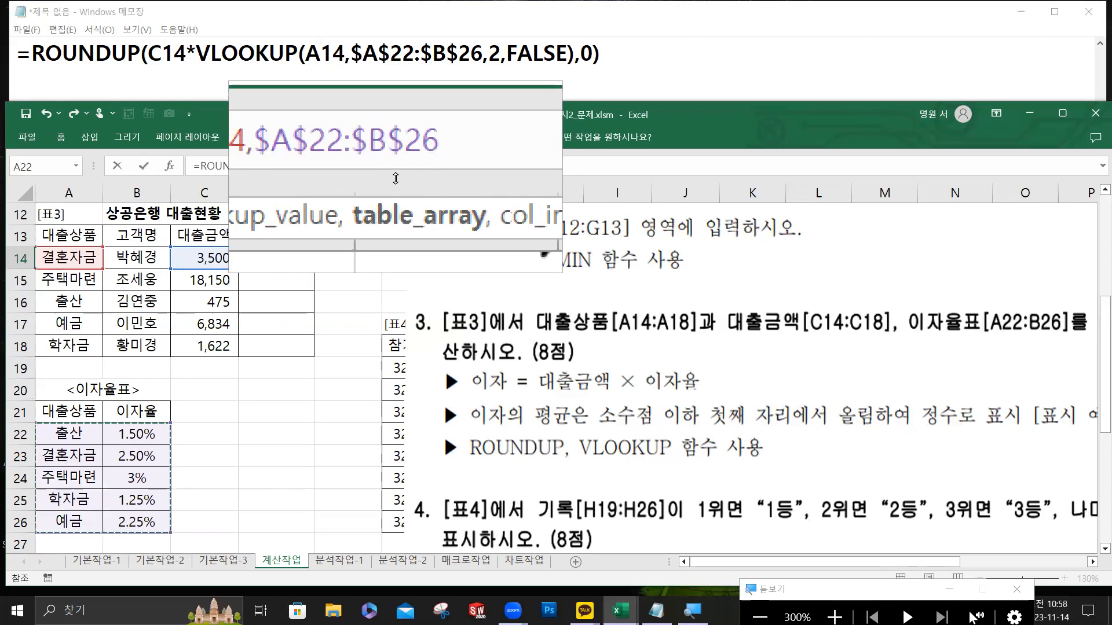
{"action": "type", "text": ","}
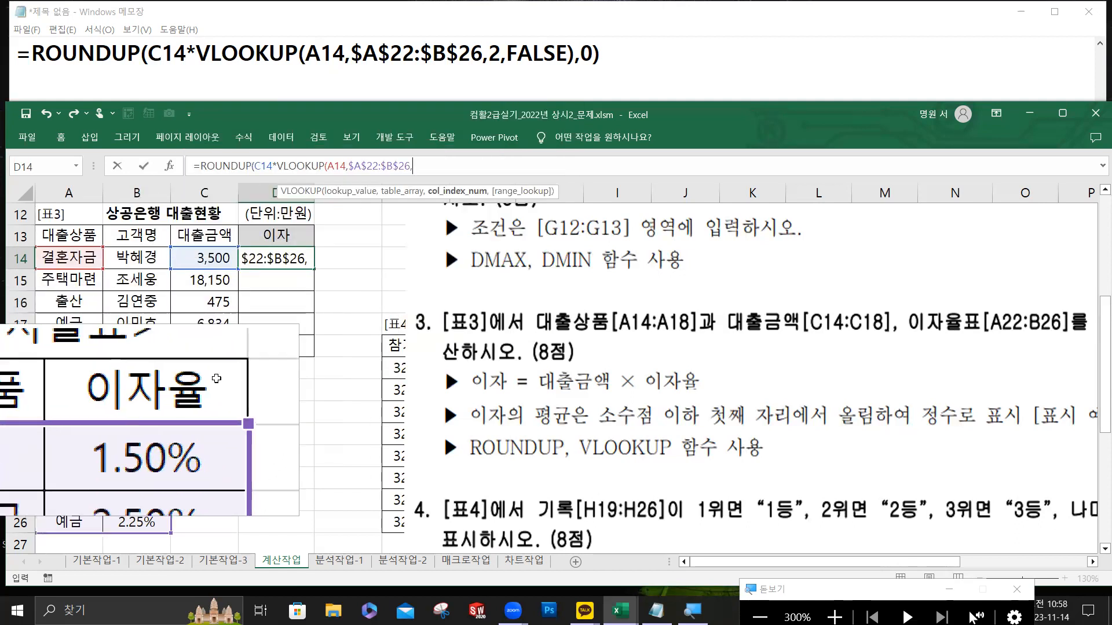
- Complete the D14 formula with column index 2, exact match FALSE and 0 as the ROUNDUP digits
{"action": "type", "text": "2,"}
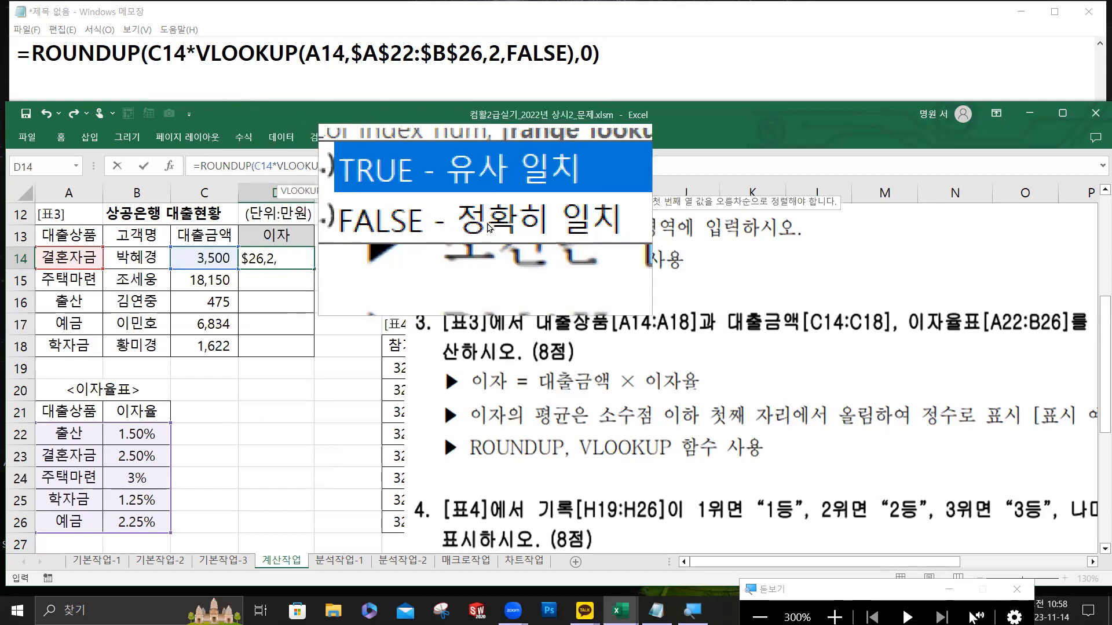
{"action": "double_click", "coordinate": [485, 225]}
{"action": "type", "text": ")"}
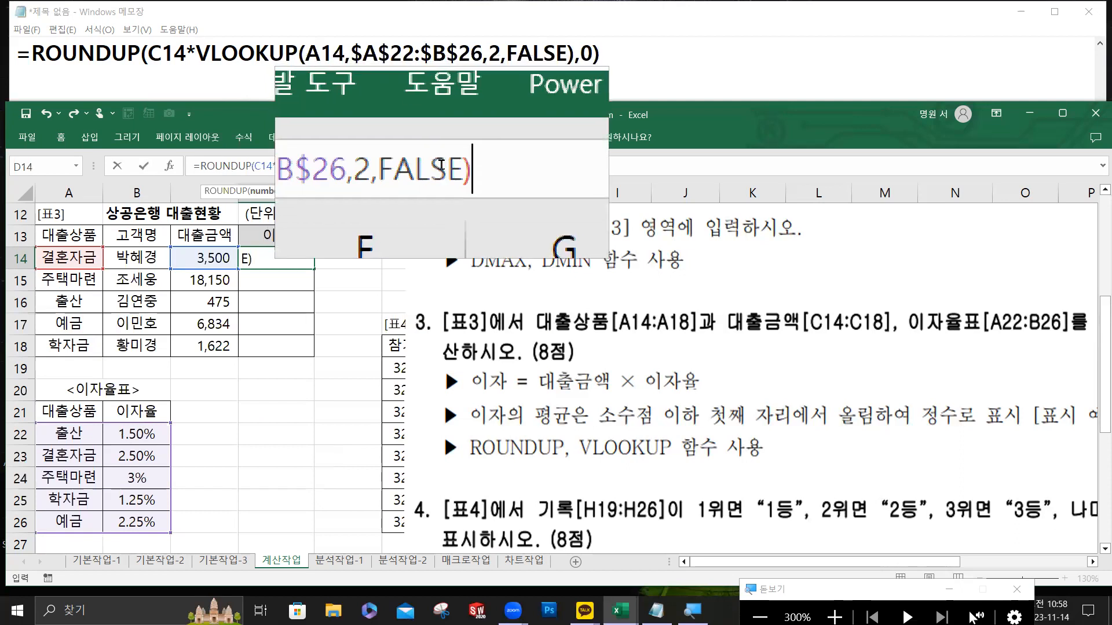
{"action": "type", "text": ",0"}
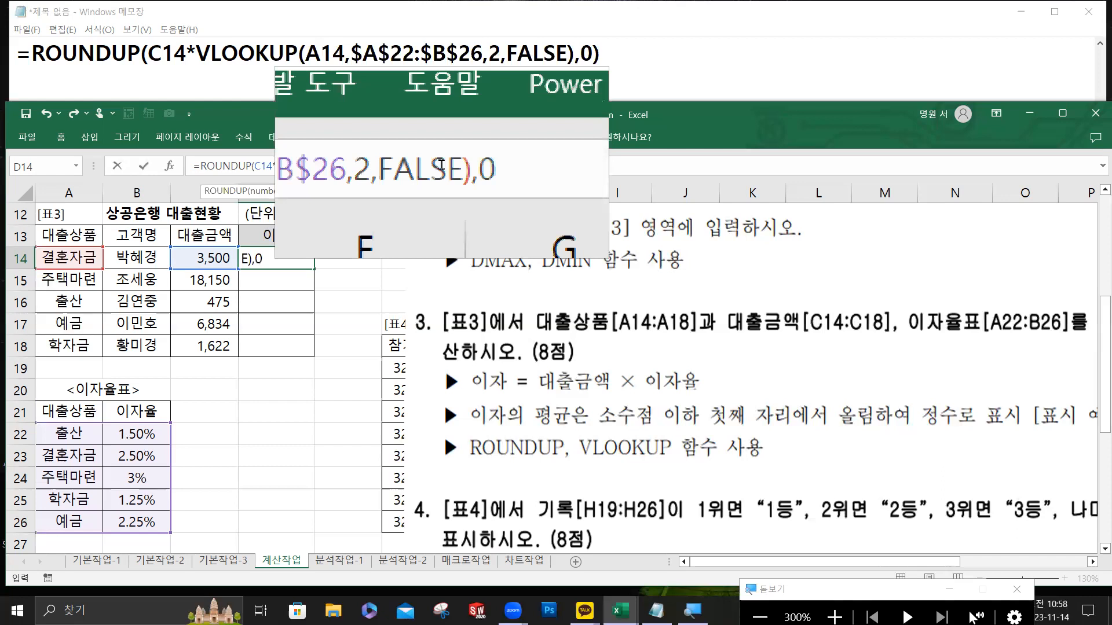
{"action": "type", "text": ")"}
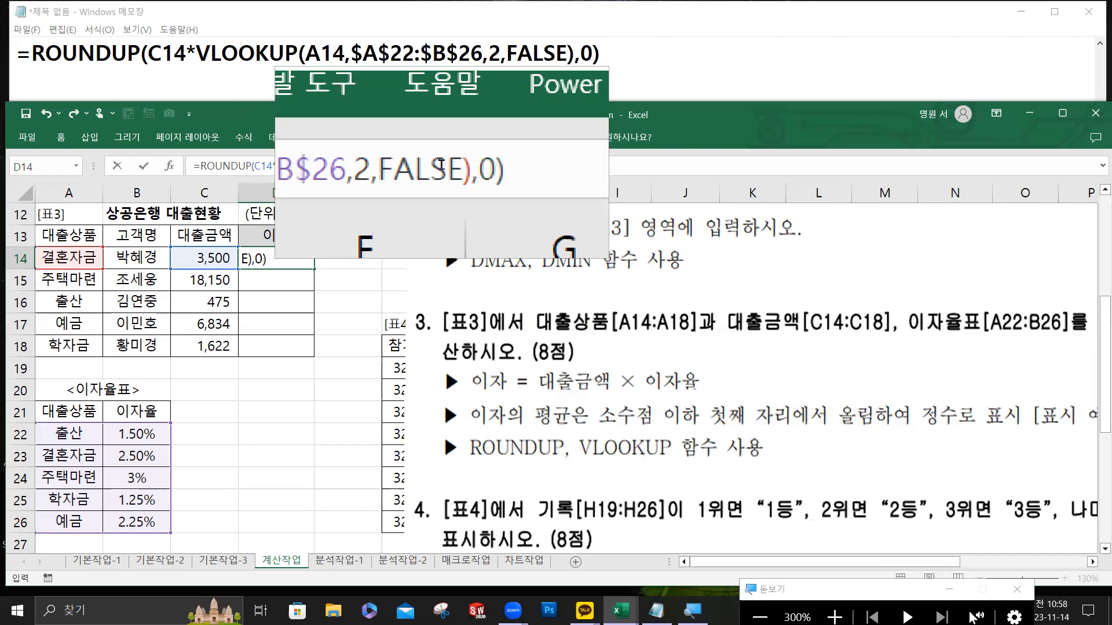
- Turn off the magnifier, enter the D14 formula and fill it down through D18
{"action": "key", "text": "super+Escape"}
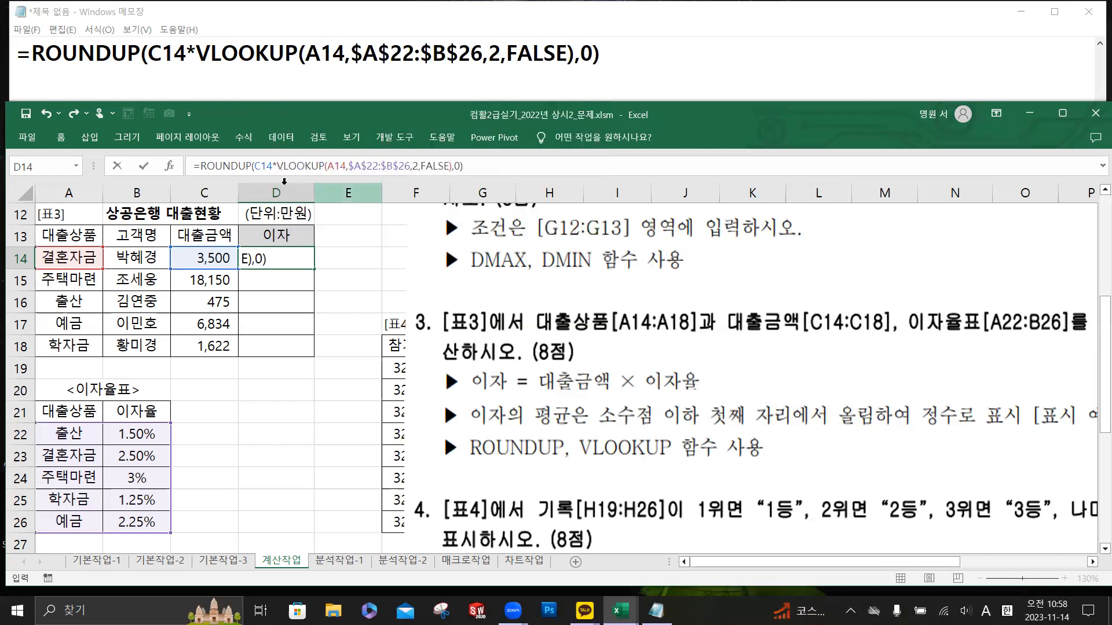
{"action": "left_click", "coordinate": [145, 167]}
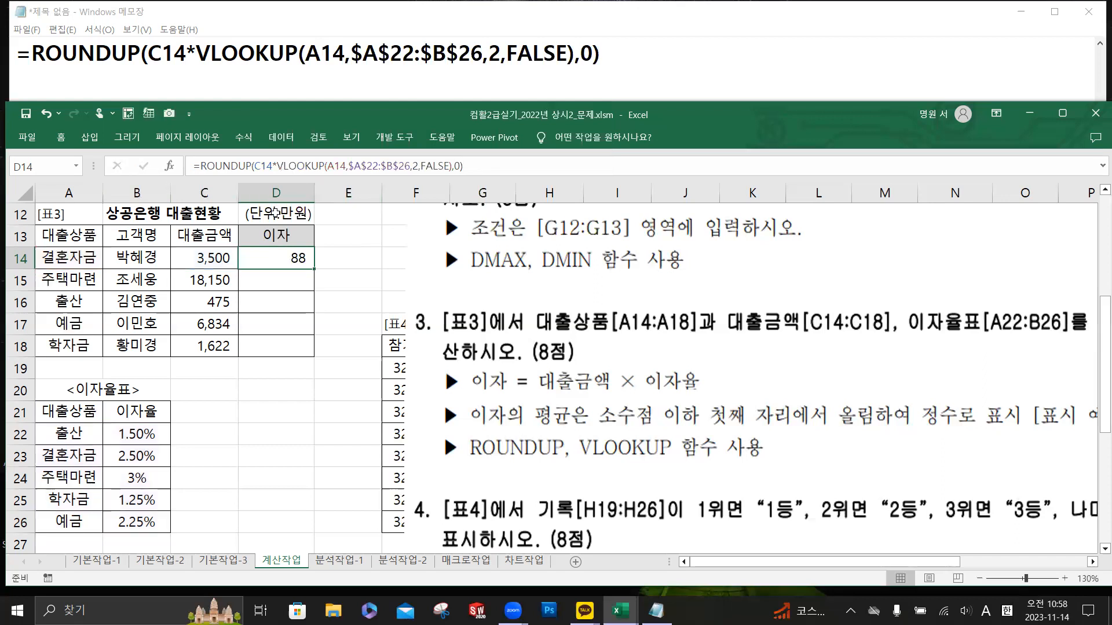
{"action": "double_click", "coordinate": [314, 270]}
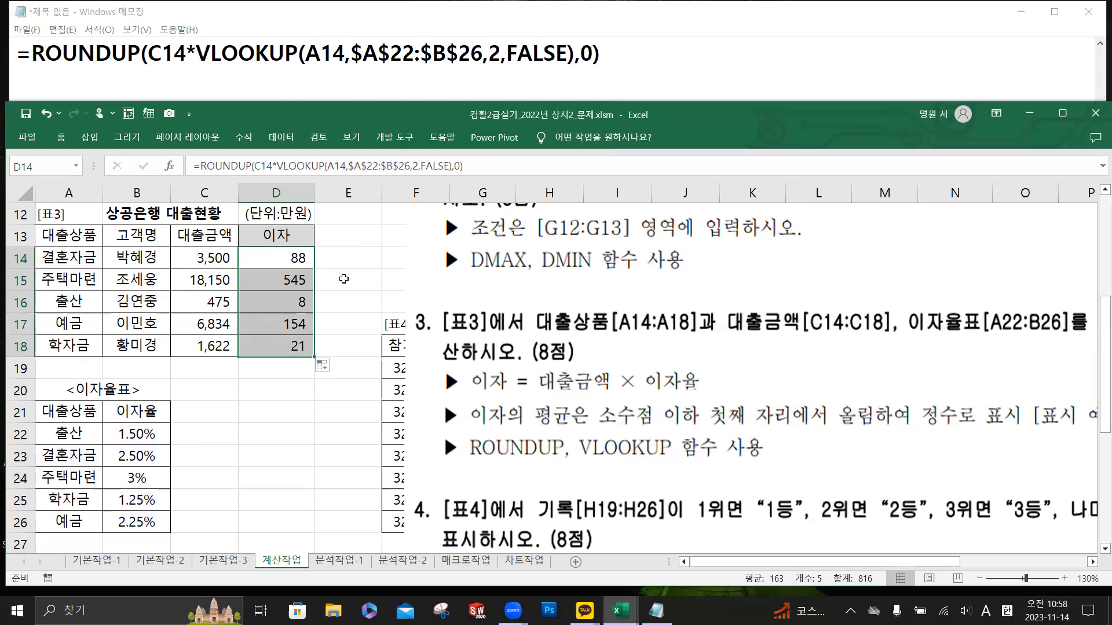
- Move the task instruction picture beside table 4 so that the table and the task 4 text can both be read
{"action": "left_click_drag", "start_coordinate": [496, 381], "coordinate": [784, 377]}
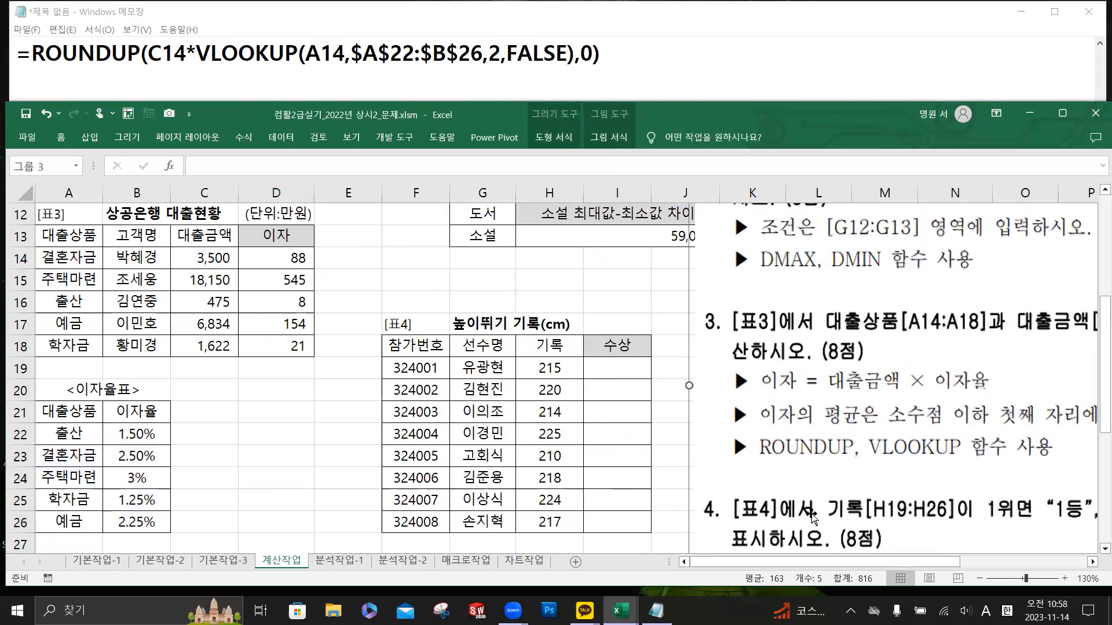
{"action": "left_click_drag", "start_coordinate": [837, 562], "coordinate": [908, 562]}
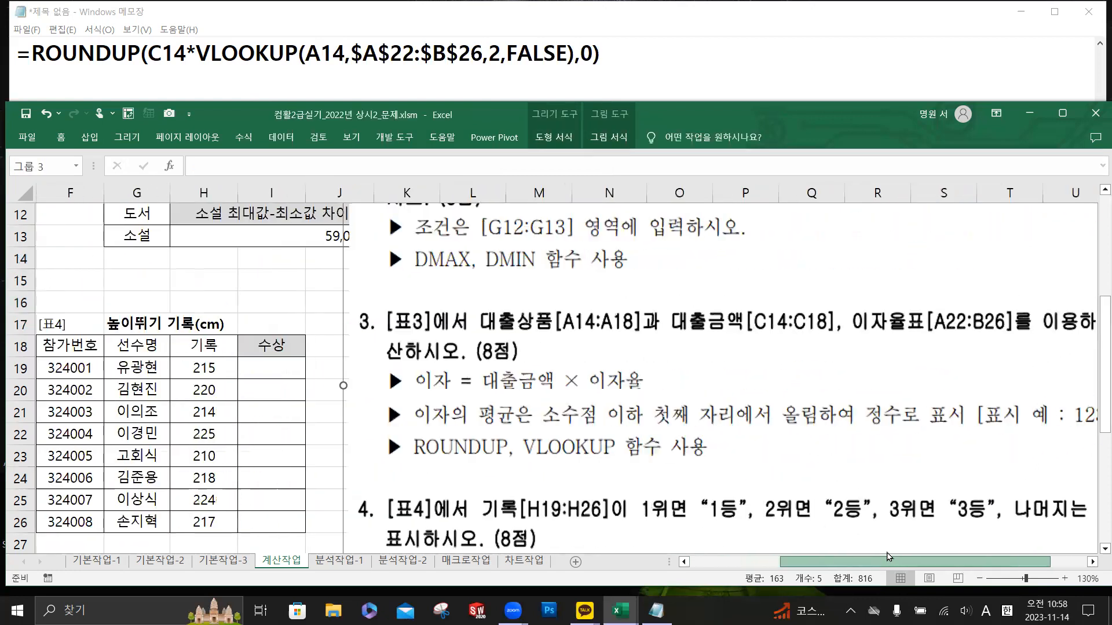
{"action": "left_click", "coordinate": [277, 372]}
{"action": "left_click", "coordinate": [485, 402]}
{"action": "left_click_drag", "start_coordinate": [510, 435], "coordinate": [457, 373]}
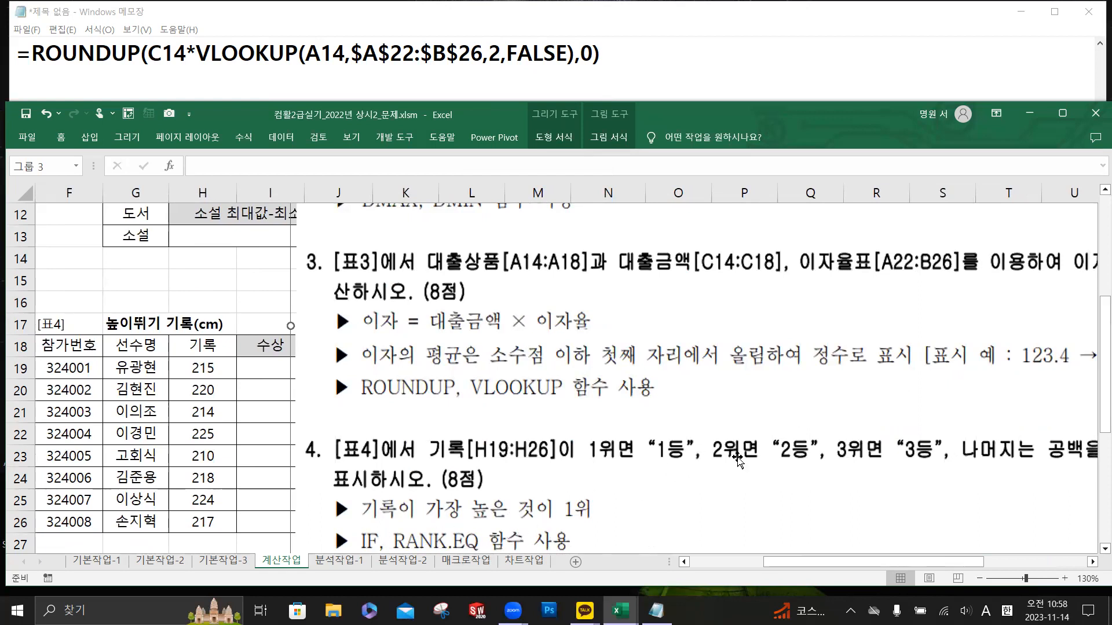
{"action": "left_click_drag", "start_coordinate": [850, 450], "coordinate": [911, 400]}
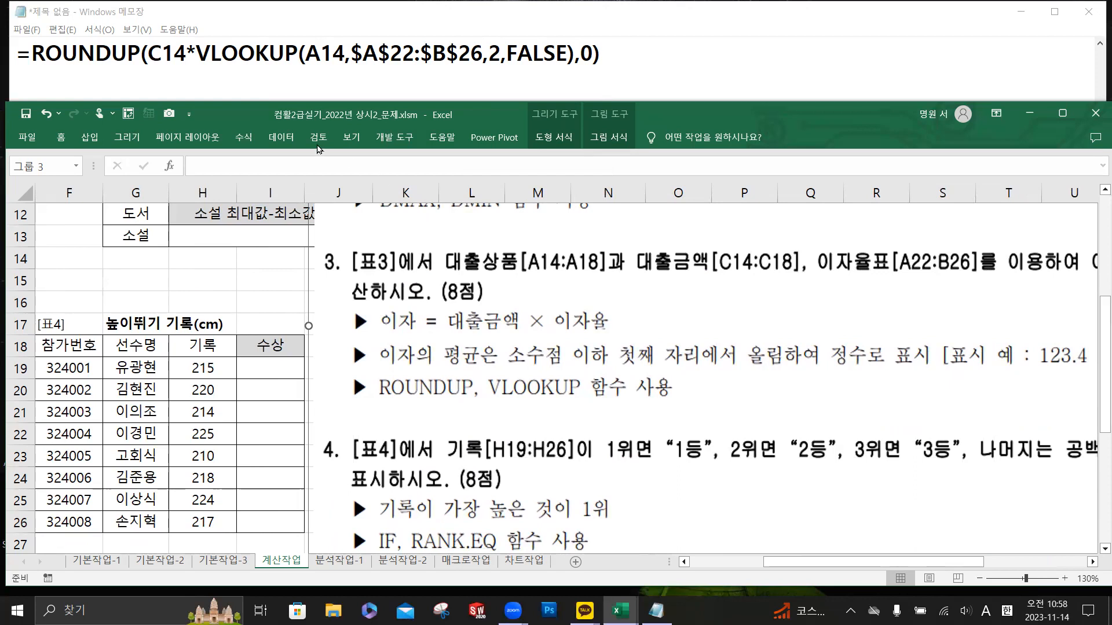
- Start a new formula line in the Notepad notes with =IF(RANK.EQ(H19,H19:H26
{"action": "left_click", "coordinate": [313, 75]}
{"action": "type", "text": "="}
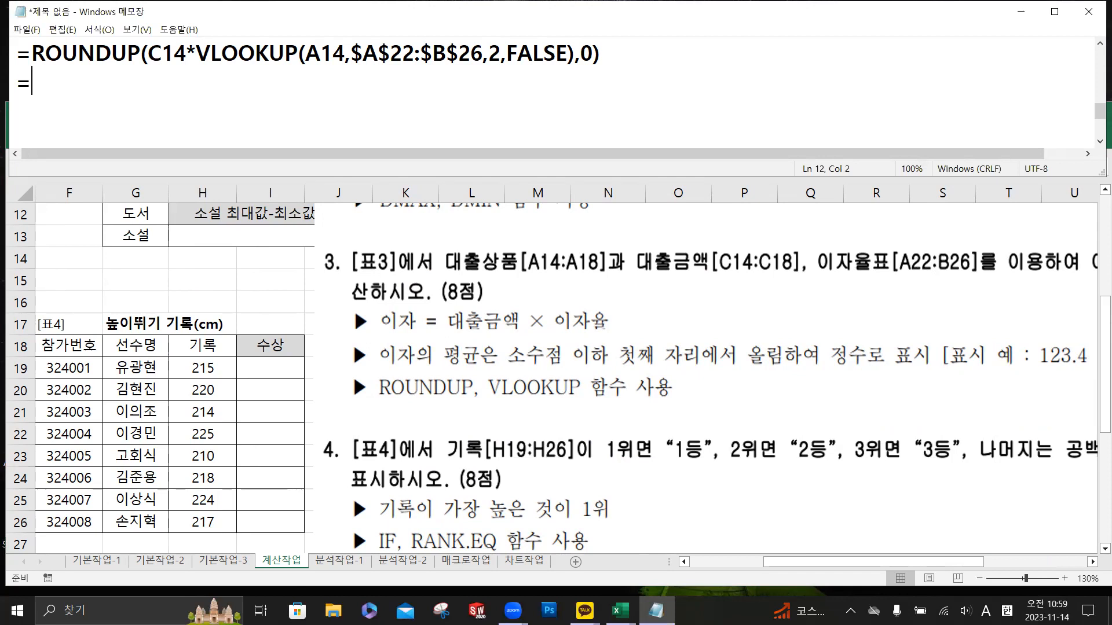
{"action": "type", "text": "IF(RANK.EQ(H19,H19:H26"}
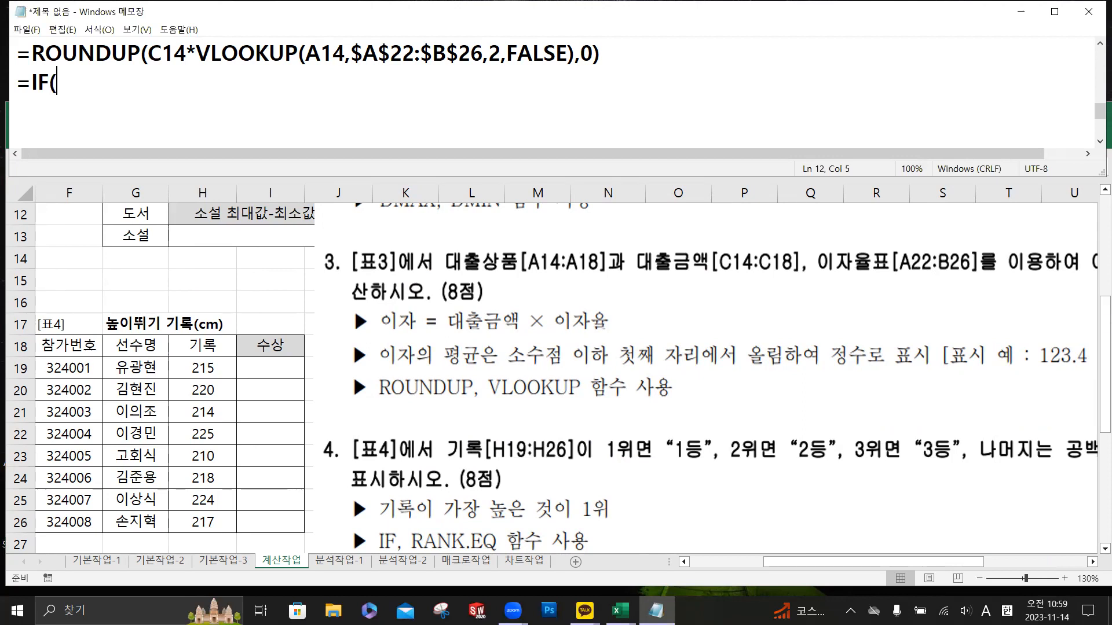
{"action": "type", "text": "R"}
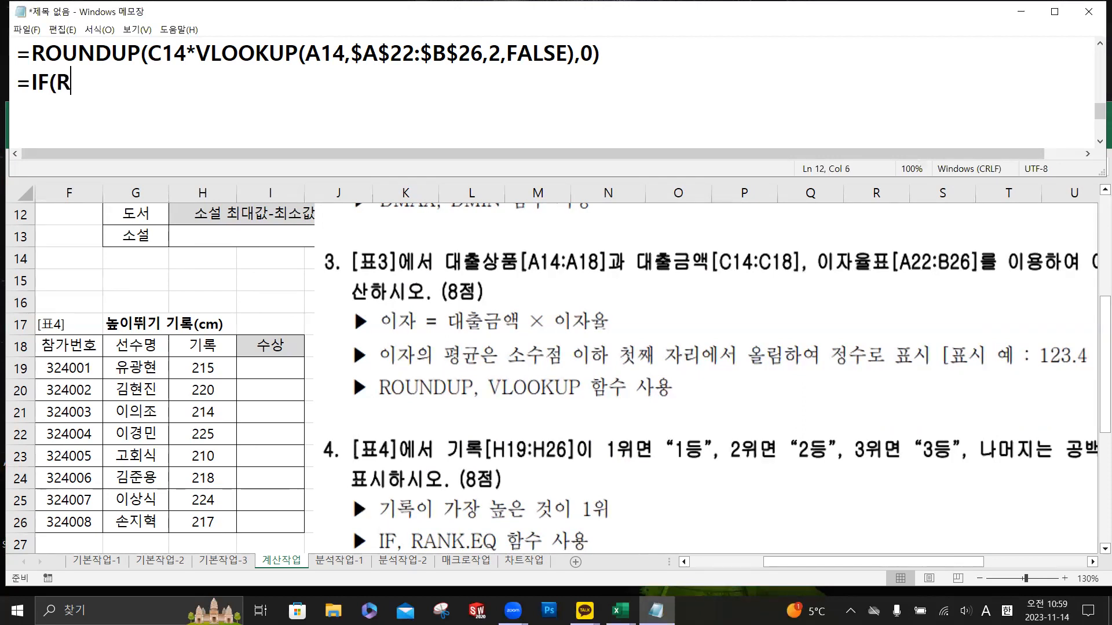
{"action": "type", "text": "ANK.EQ("}
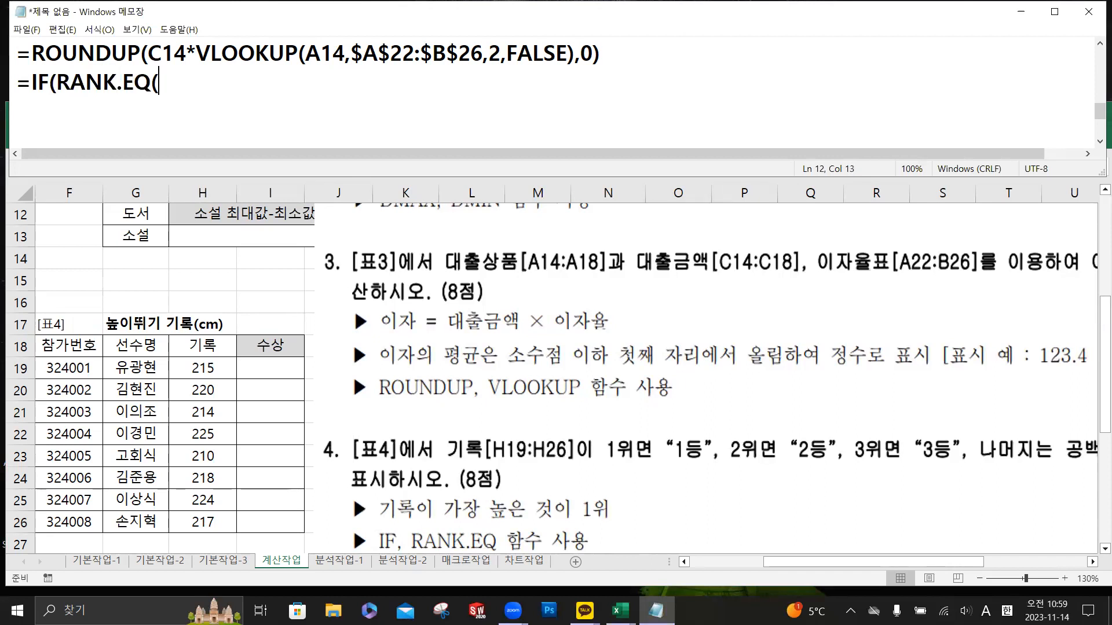
{"action": "type", "text": "H19,H19:H26"}
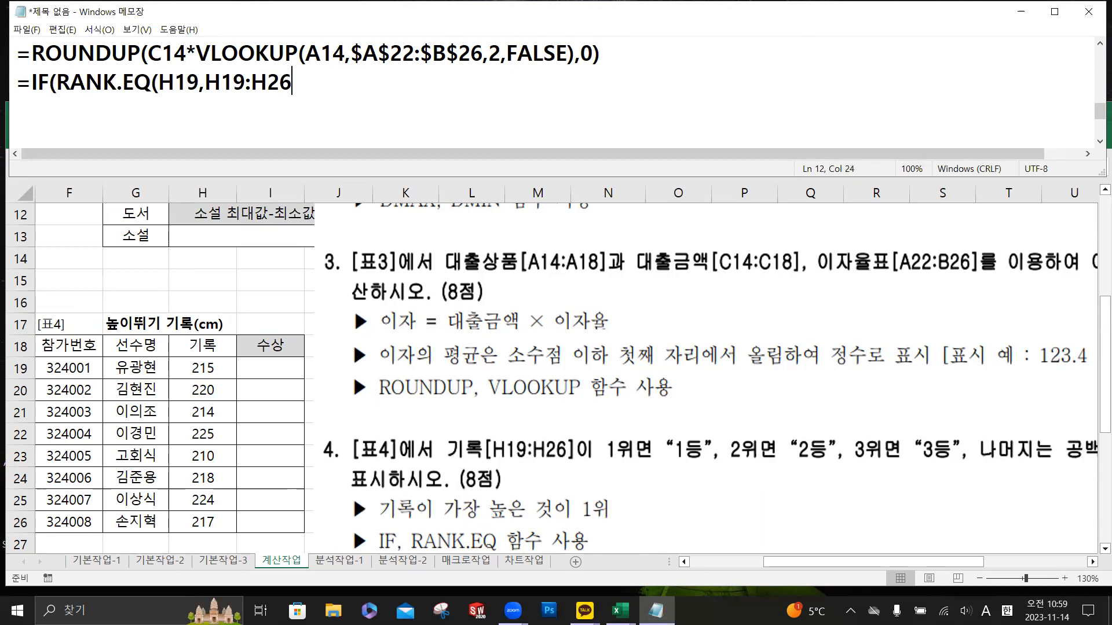
- Point out the individual records in H19, H20 and H21 and the whole record range H19:H26 in table 4
{"action": "left_click", "coordinate": [218, 373]}
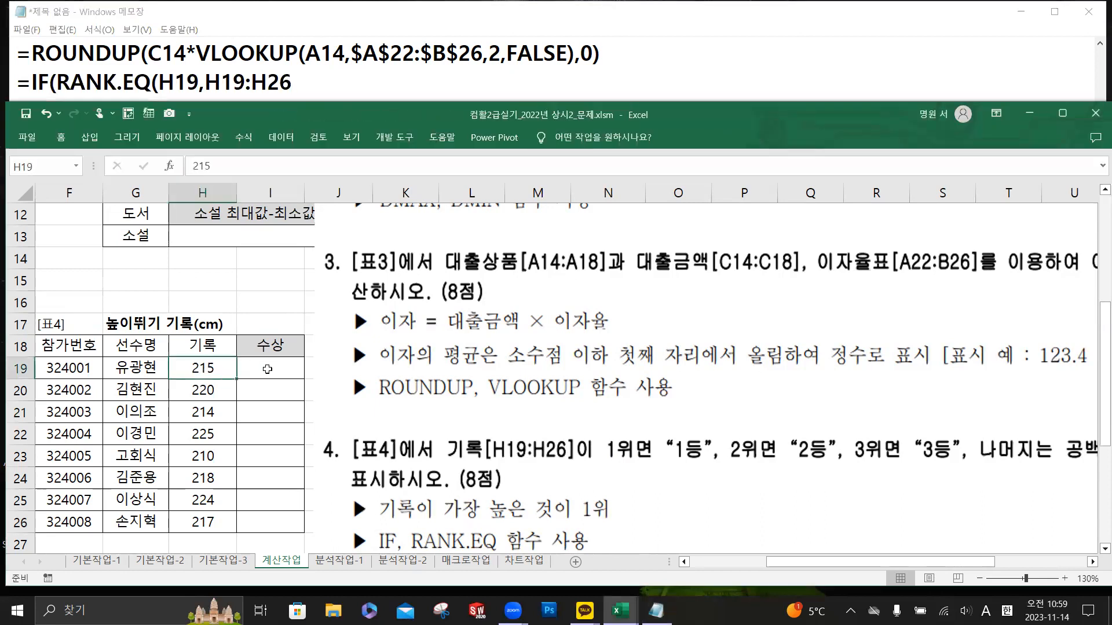
{"action": "left_click", "coordinate": [213, 390]}
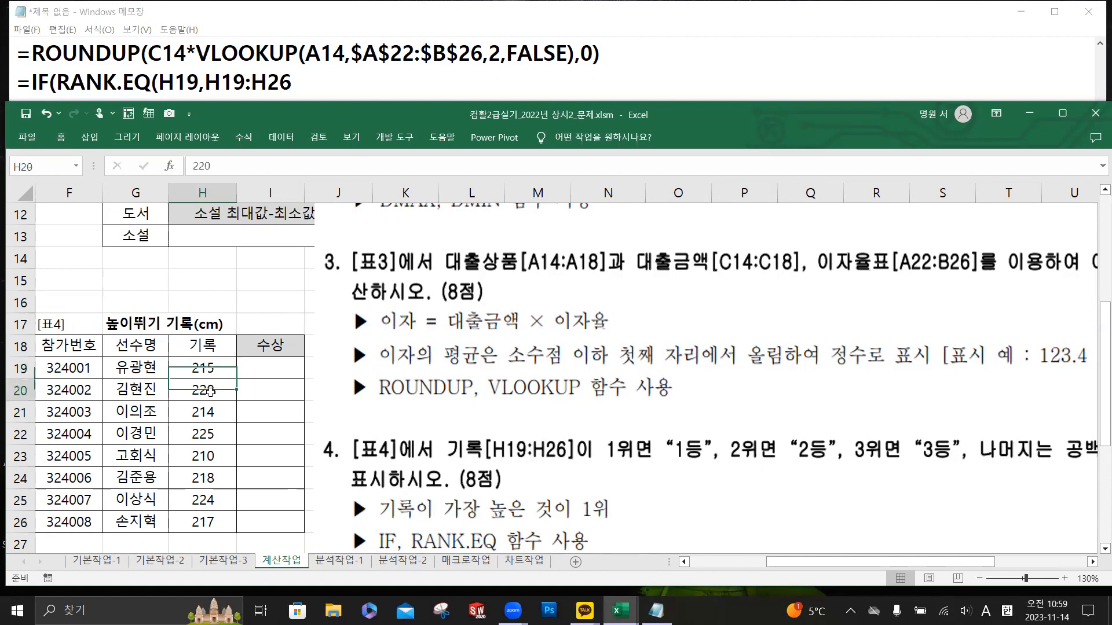
{"action": "left_click", "coordinate": [218, 415]}
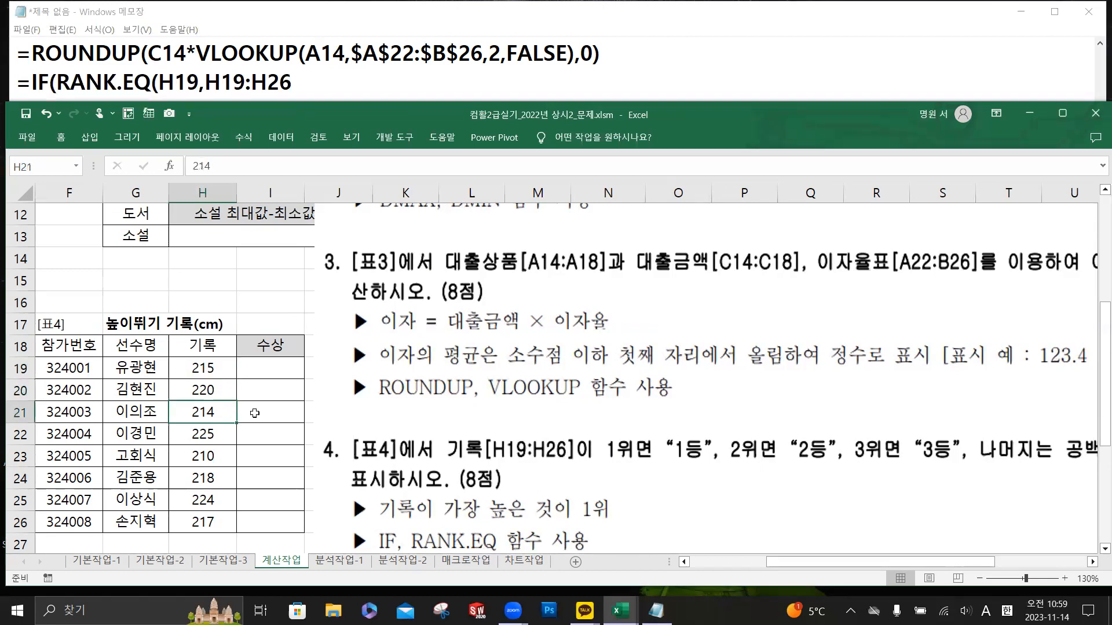
{"action": "left_click_drag", "start_coordinate": [214, 370], "coordinate": [225, 523]}
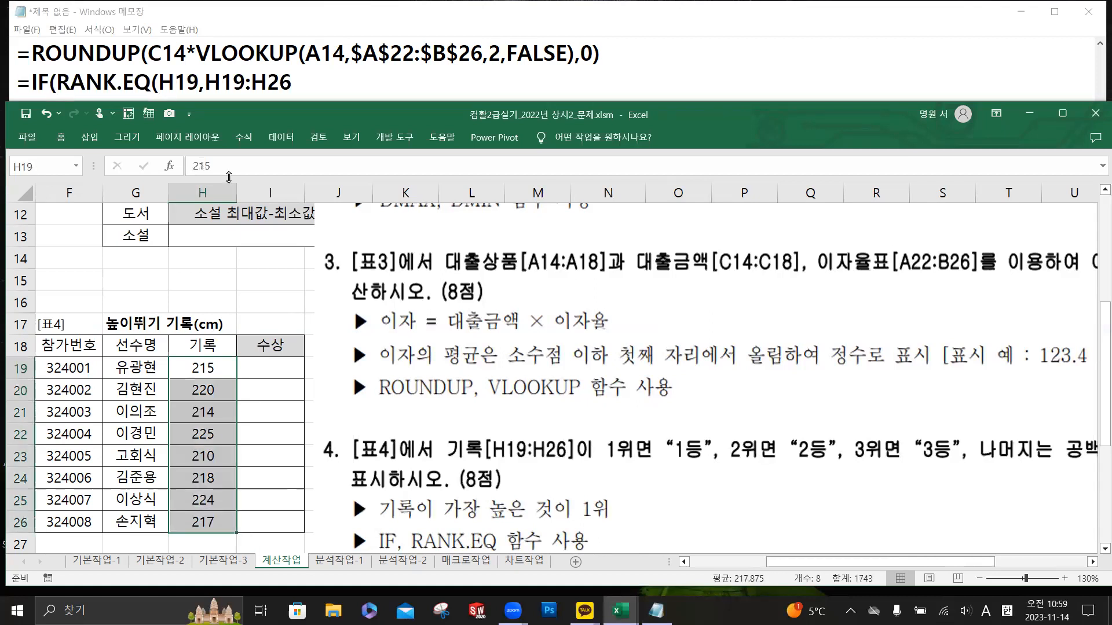
- Make the RANK.EQ range in the Notepad formula absolute as $H$19:$H$26
{"action": "left_click", "coordinate": [209, 82]}
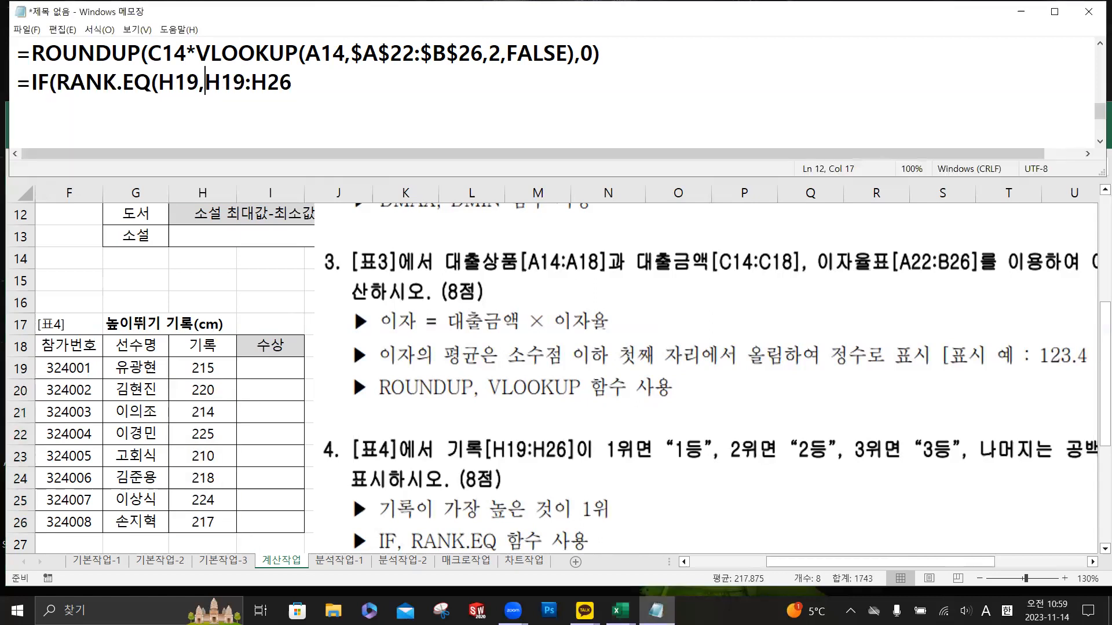
{"action": "type", "text": "$"}
{"action": "key", "text": "Right"}
{"action": "type", "text": "$"}
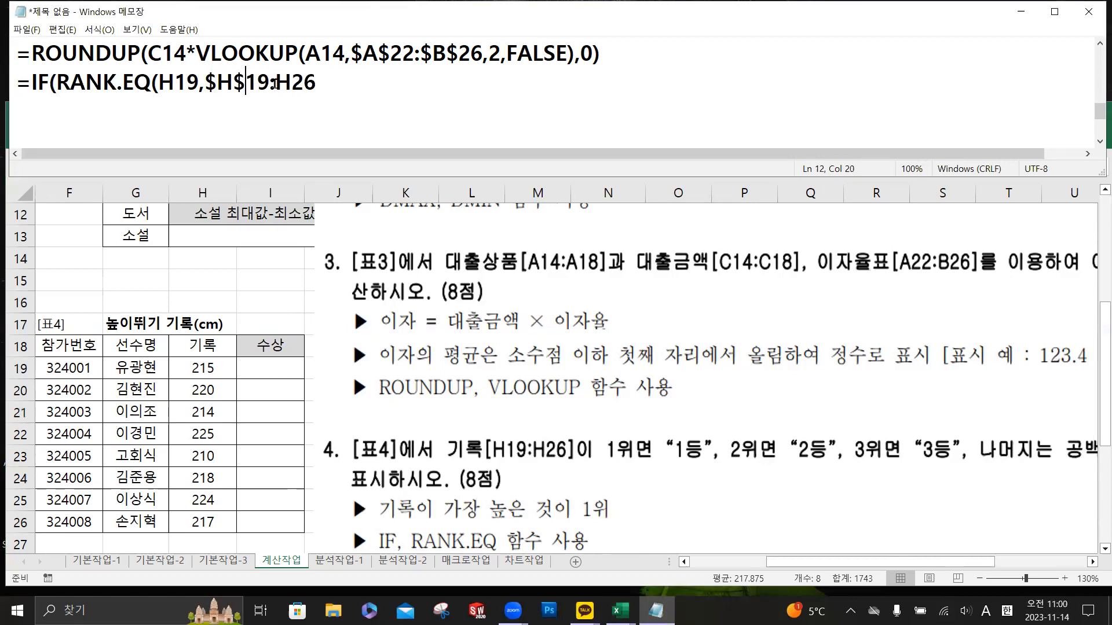
{"action": "key", "text": "Right"}
{"action": "key", "text": "Right"}
{"action": "key", "text": "Right"}
{"action": "type", "text": "$"}
{"action": "key", "text": "Right"}
{"action": "type", "text": "$"}
{"action": "key", "text": "Right"}
{"action": "key", "text": "Right"}
- Add 0 as the RANK.EQ order in the notes and continue the first IF with =1,"1등",
{"action": "type", "text": ","}
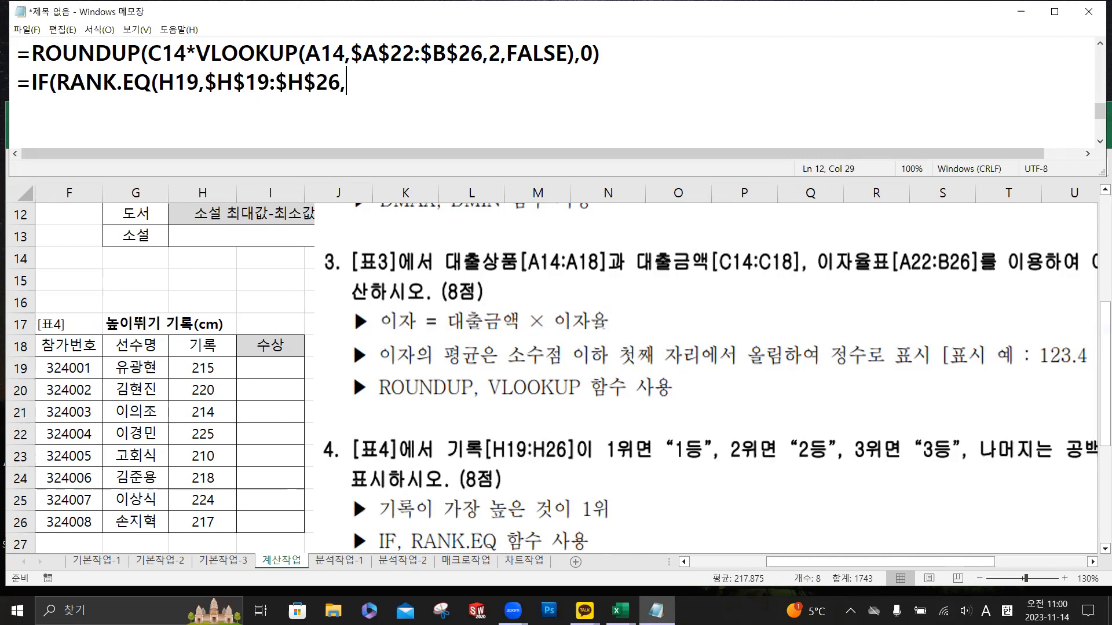
{"action": "type", "text": "0)"}
{"action": "type", "text": "=1,\""}
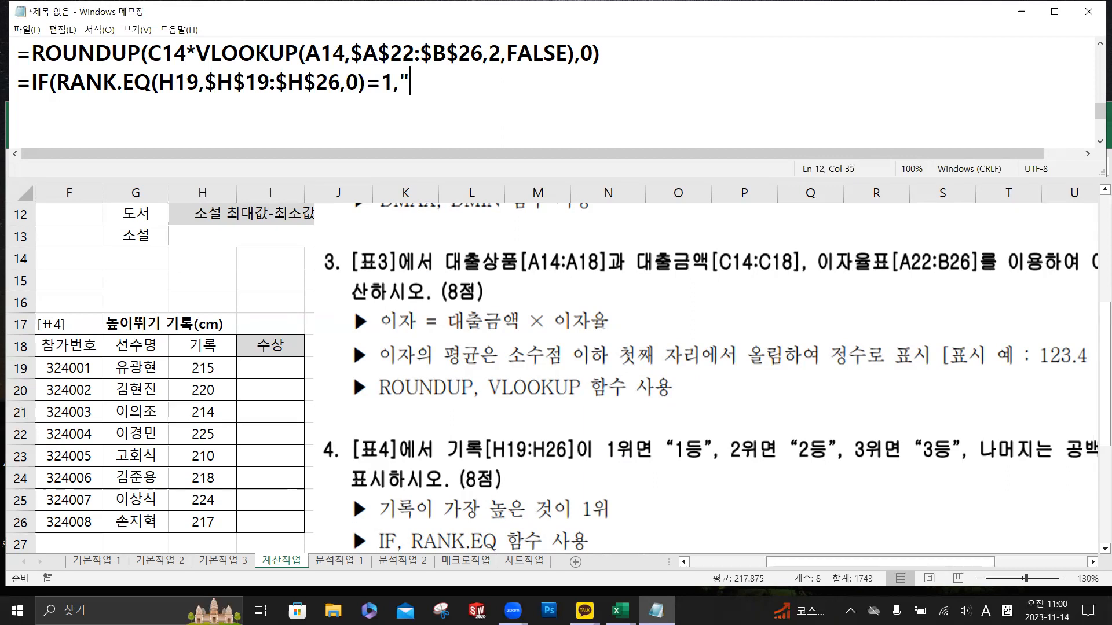
{"action": "type", "text": "1"}
{"action": "key", "text": "Hangul"}
{"action": "type", "text": "등\","}
- Append a second condition to the notes formula by reusing IF(RANK.EQ(H19,$H$19:$H$26,0)= and completing it with 2,"2등",
{"action": "left_click", "coordinate": [31, 82]}
{"action": "left_click_drag", "start_coordinate": [31, 82], "coordinate": [377, 84]}
{"action": "key", "text": "ctrl+c"}
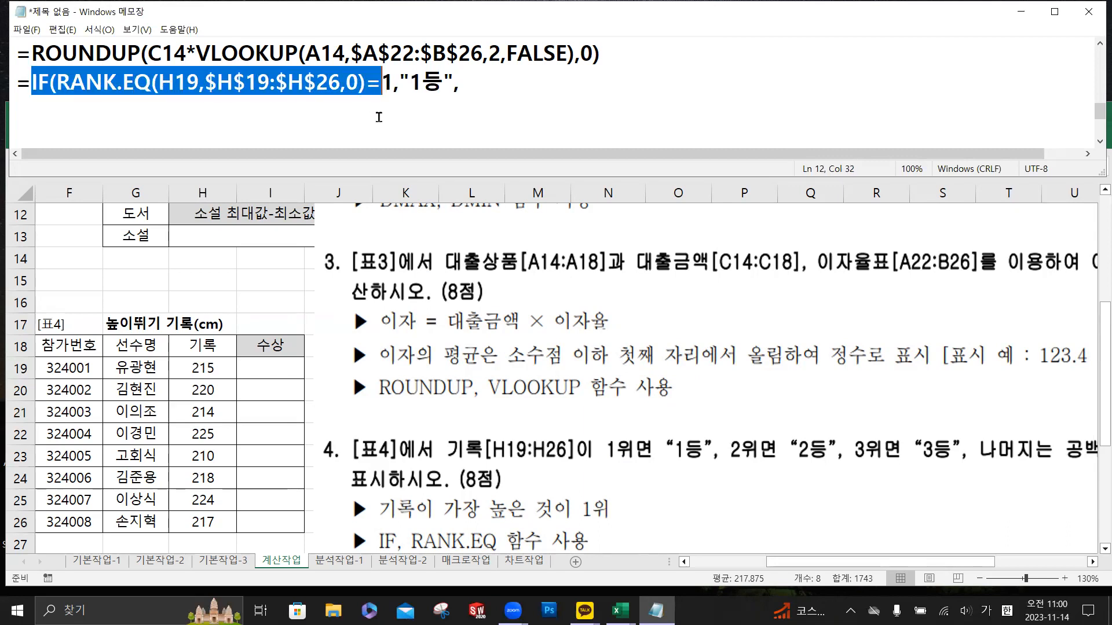
{"action": "left_click", "coordinate": [491, 82]}
{"action": "key", "text": "ctrl+v"}
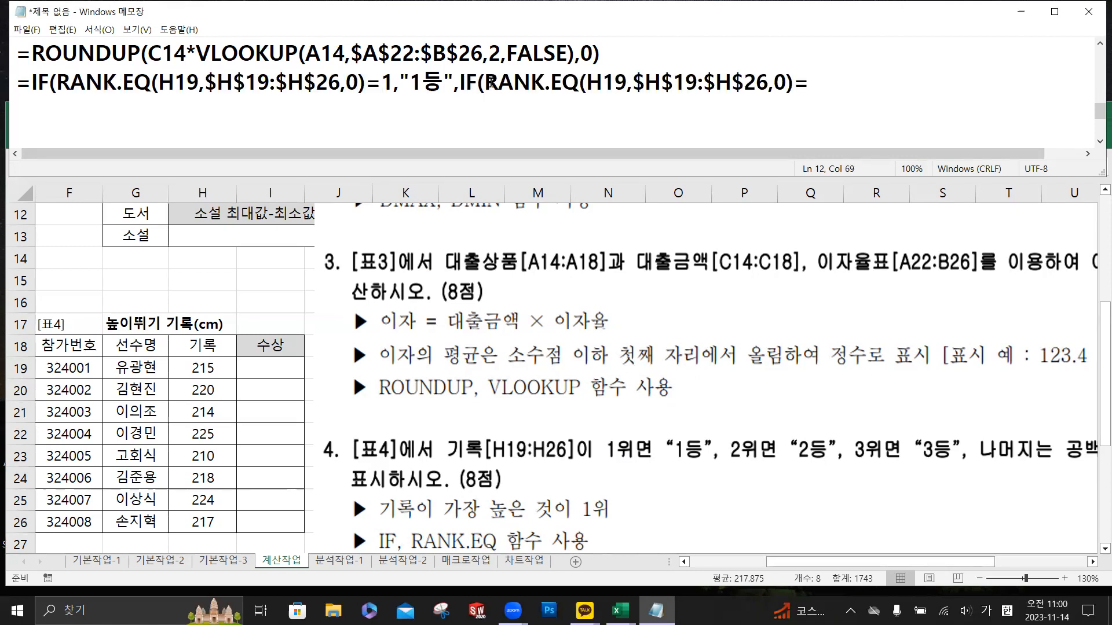
{"action": "type", "text": "2"}
{"action": "type", "text": ","}
{"action": "type", "text": "\""}
{"action": "type", "text": "2"}
{"action": "type", "text": "등"}
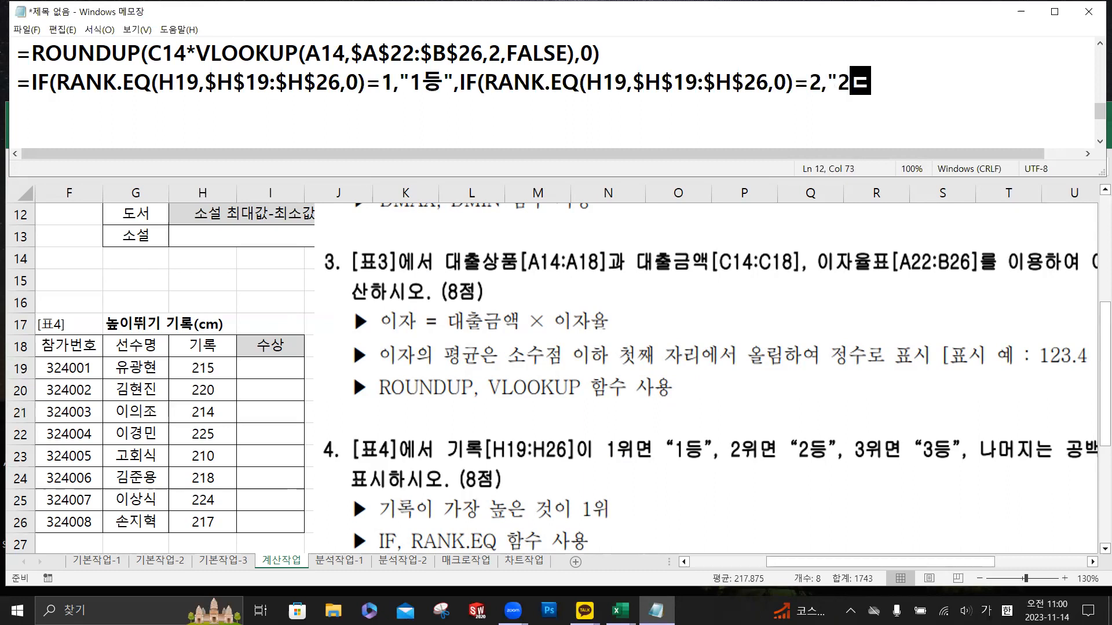
{"action": "type", "text": "\","}
- Append the third IF condition with 3,"3등","" and three closing parentheses, and move this condition onto its own line in the notes
{"action": "key", "text": "ctrl+v"}
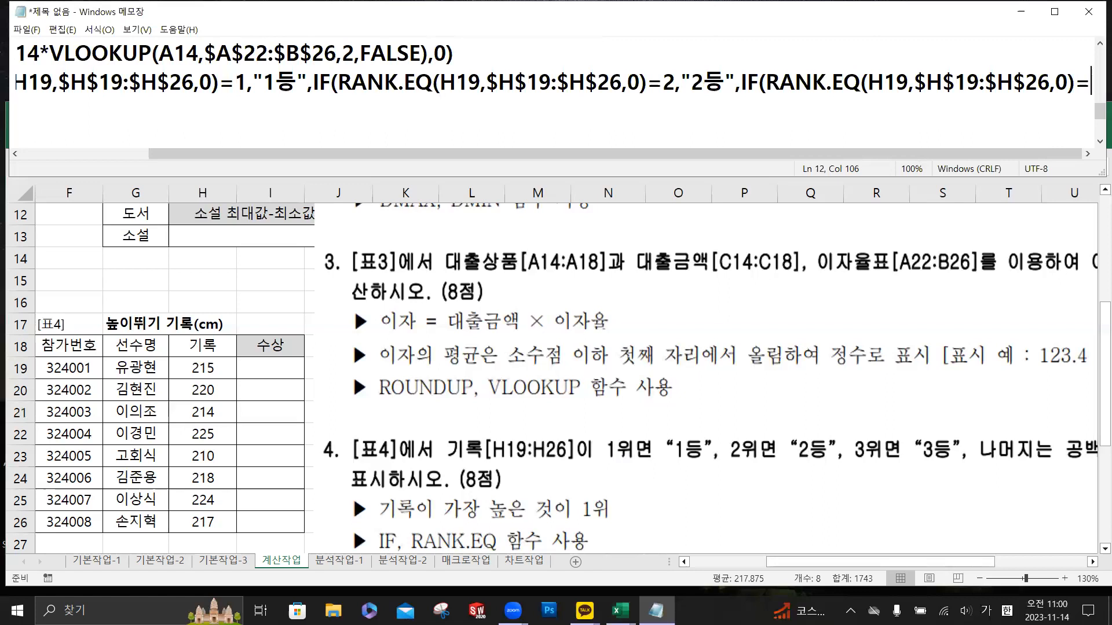
{"action": "type", "text": "3"}
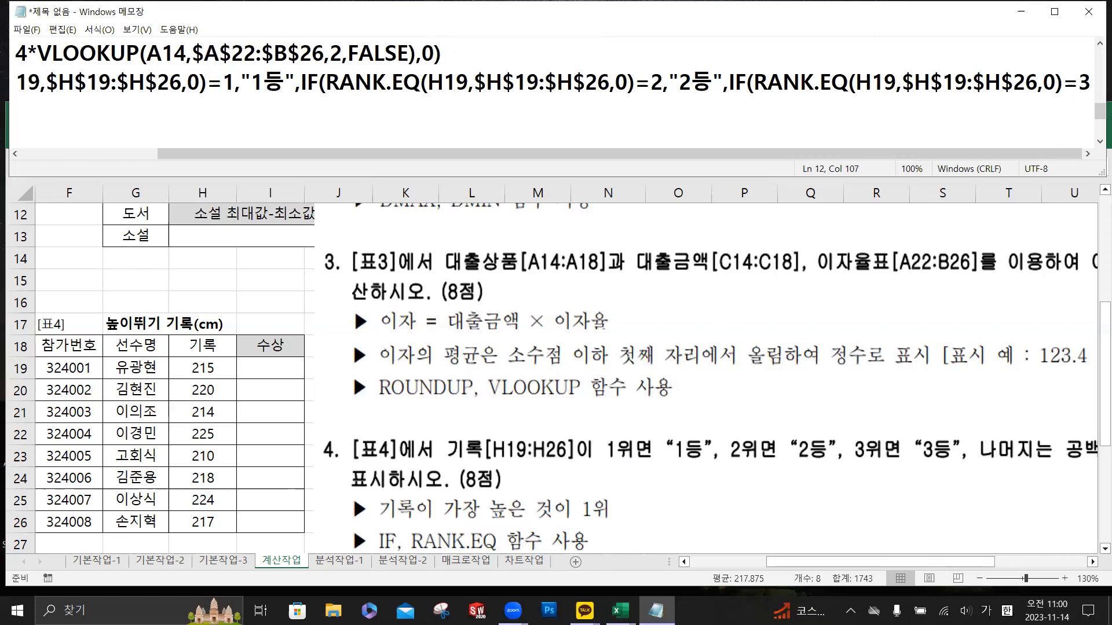
{"action": "type", "text": ",\""}
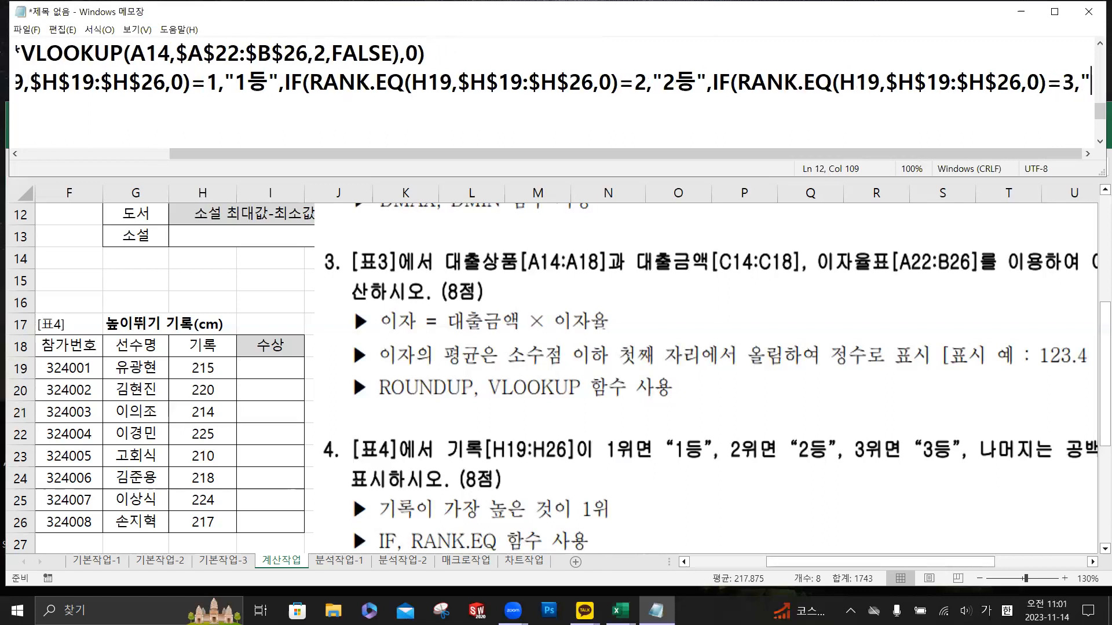
{"action": "type", "text": "3등"}
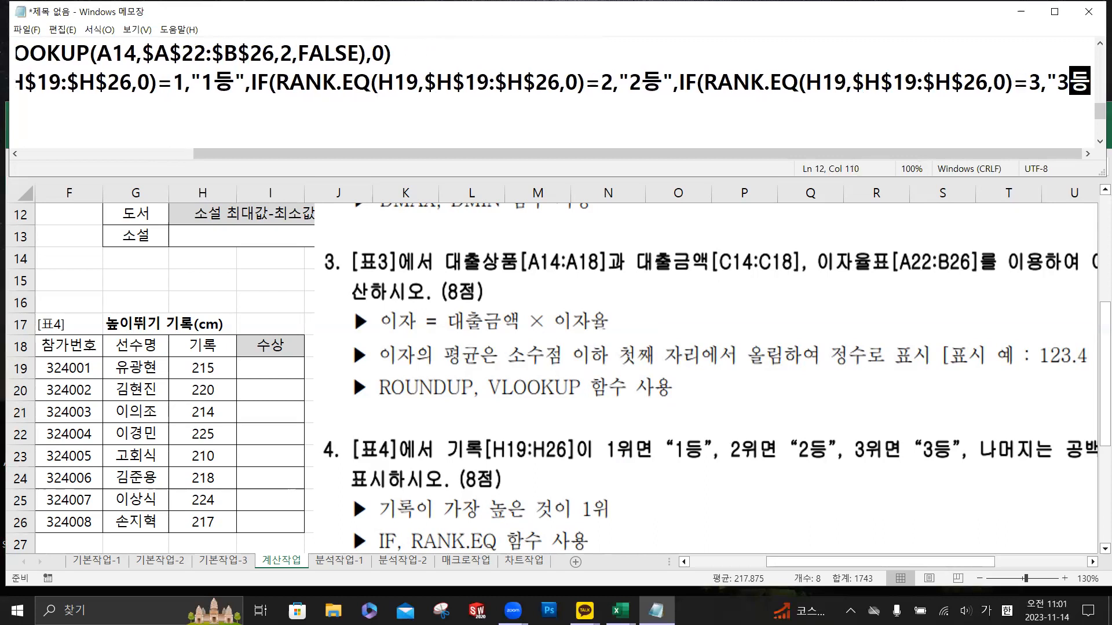
{"action": "type", "text": "\","}
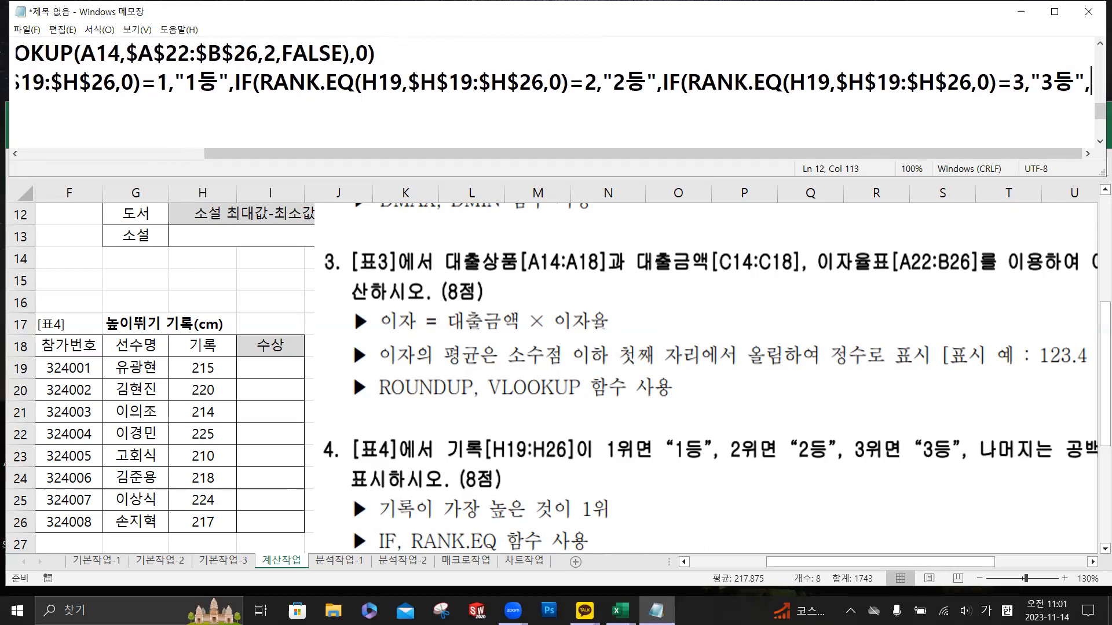
{"action": "type", "text": "\"\""}
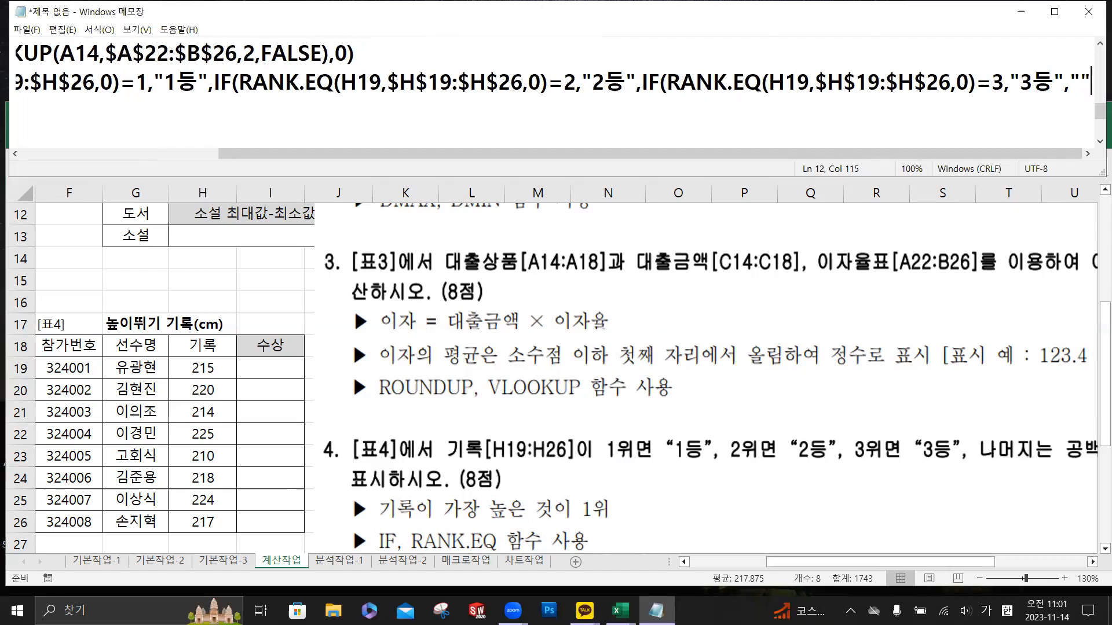
{"action": "type", "text": ")))"}
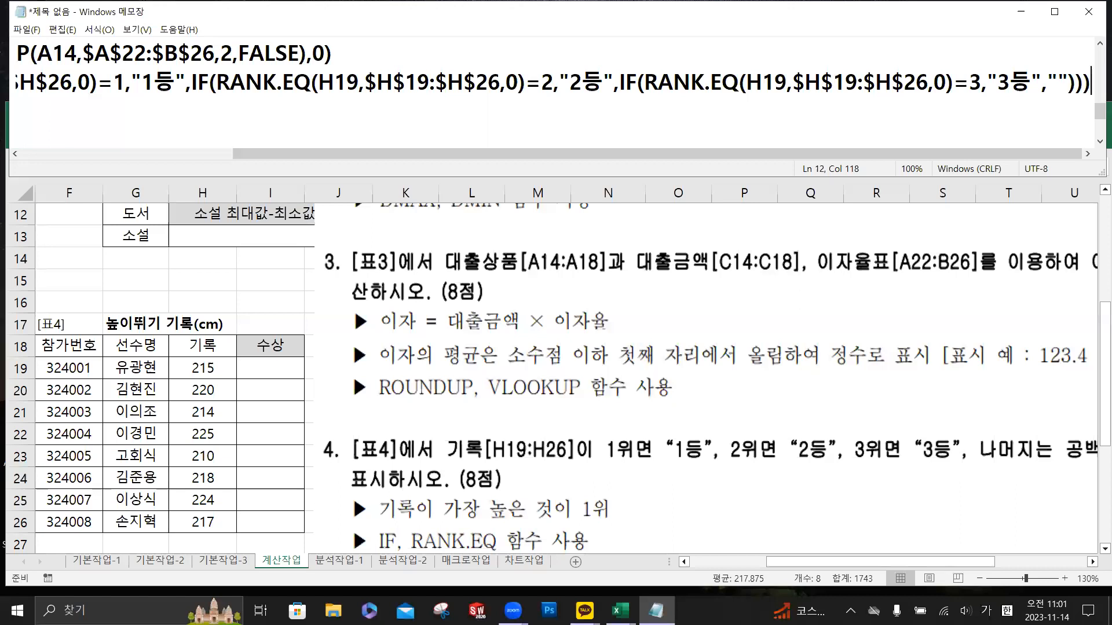
{"action": "left_click", "coordinate": [615, 84]}
{"action": "key", "text": "Return"}
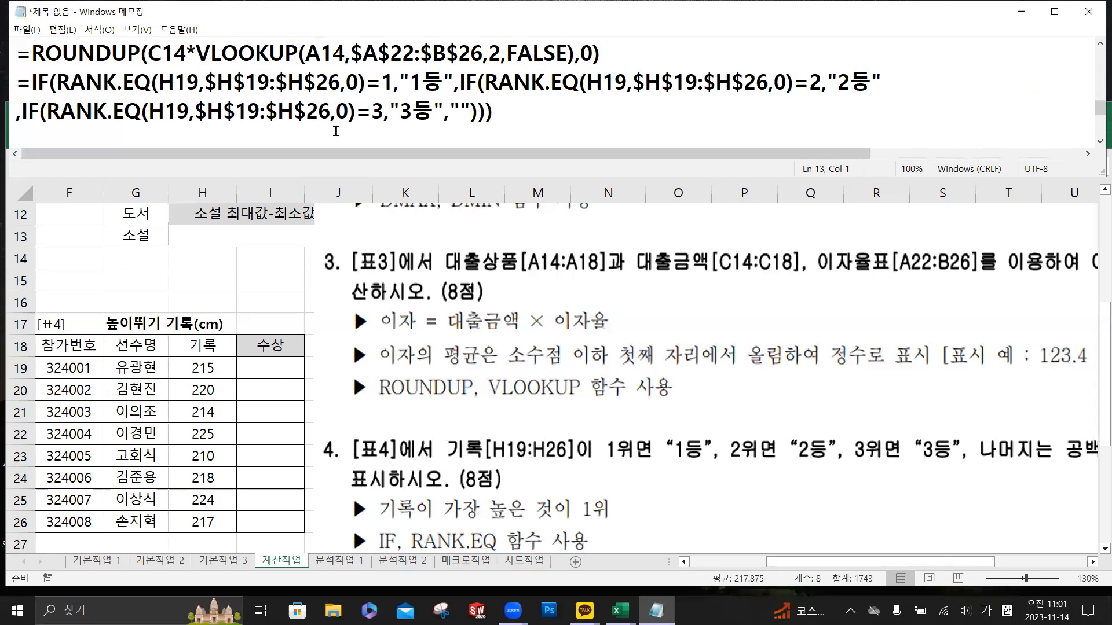
- Review the noted nested IF formula part by part: the rank conditions, the "2등" result, the blank result and the closing parentheses
{"action": "left_click_drag", "start_coordinate": [58, 84], "coordinate": [821, 81]}
{"action": "left_click_drag", "start_coordinate": [828, 81], "coordinate": [879, 82]}
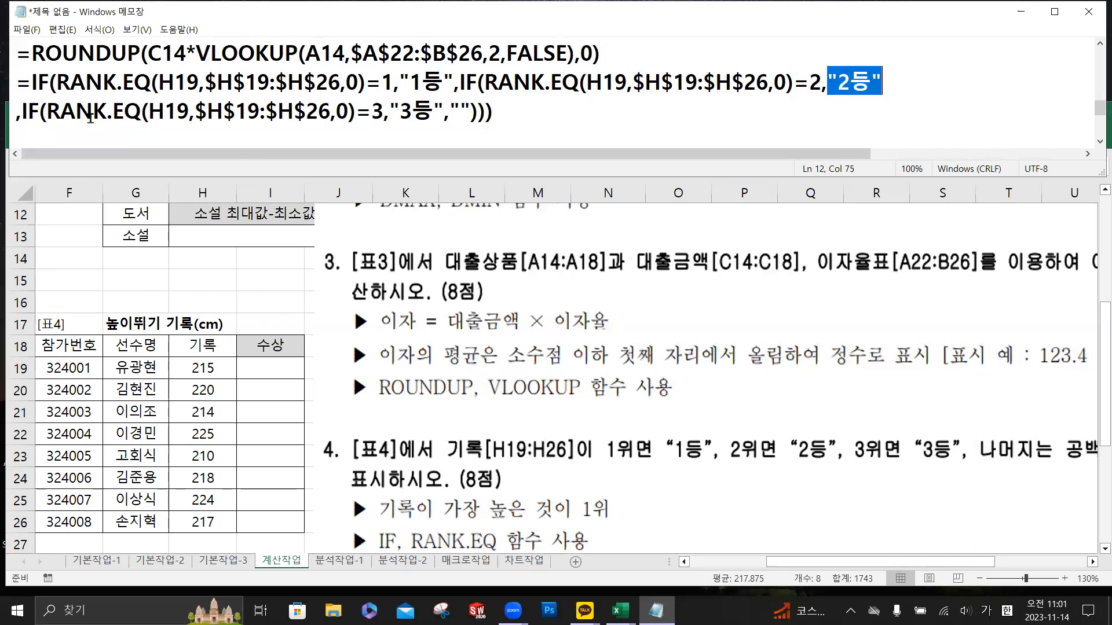
{"action": "left_click_drag", "start_coordinate": [21, 110], "coordinate": [444, 110]}
{"action": "key", "text": "ctrl+c"}
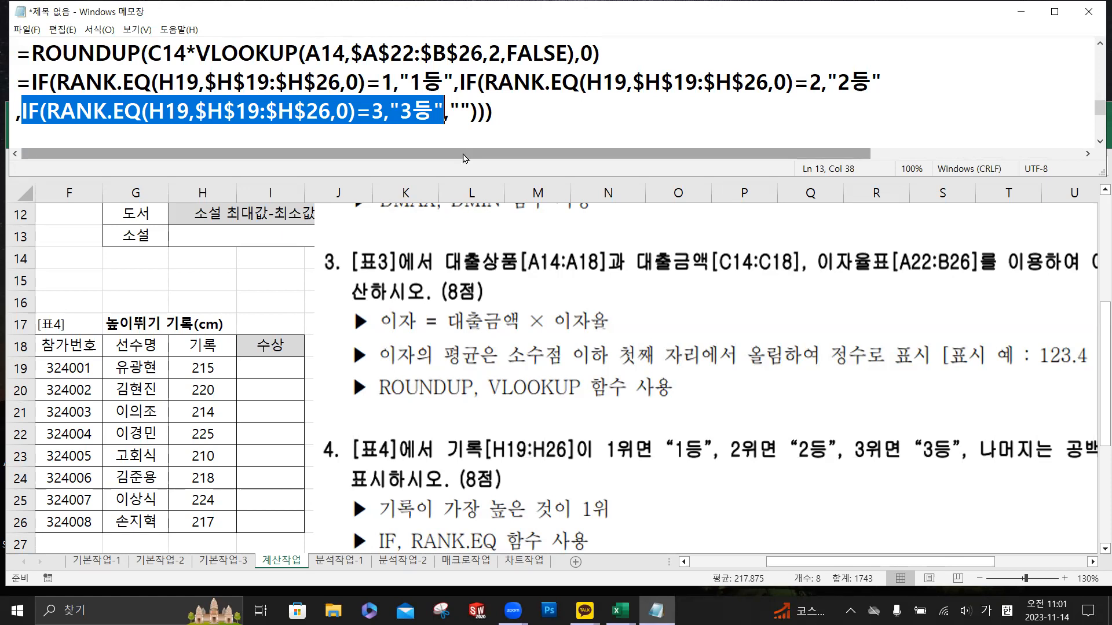
{"action": "left_click", "coordinate": [452, 110]}
{"action": "left_click_drag", "start_coordinate": [452, 110], "coordinate": [471, 110]}
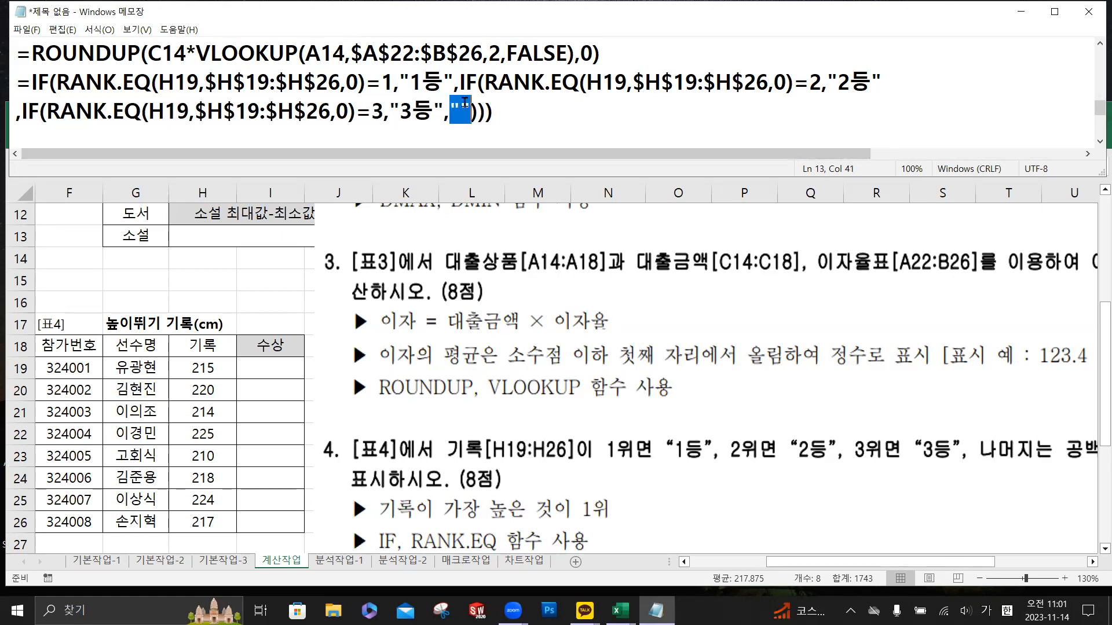
{"action": "left_click_drag", "start_coordinate": [470, 110], "coordinate": [493, 110]}
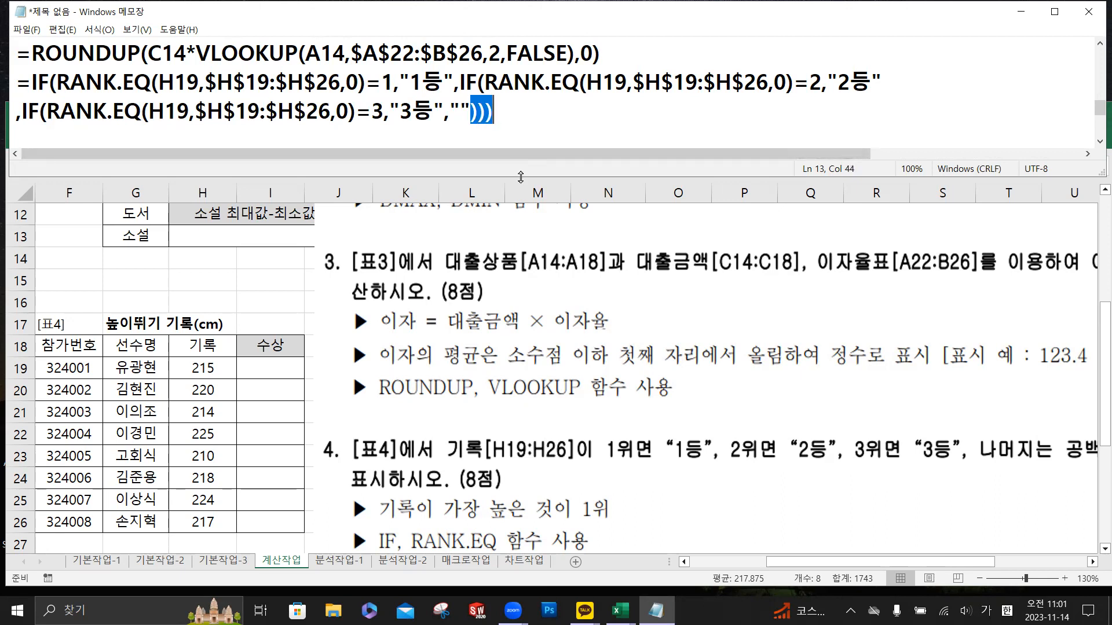
- Start the formula in Excel cell I19 with =IF(RANK.EQ(H19,$H$19:$H$26,0)=1,"1등",
{"action": "left_click", "coordinate": [275, 370]}
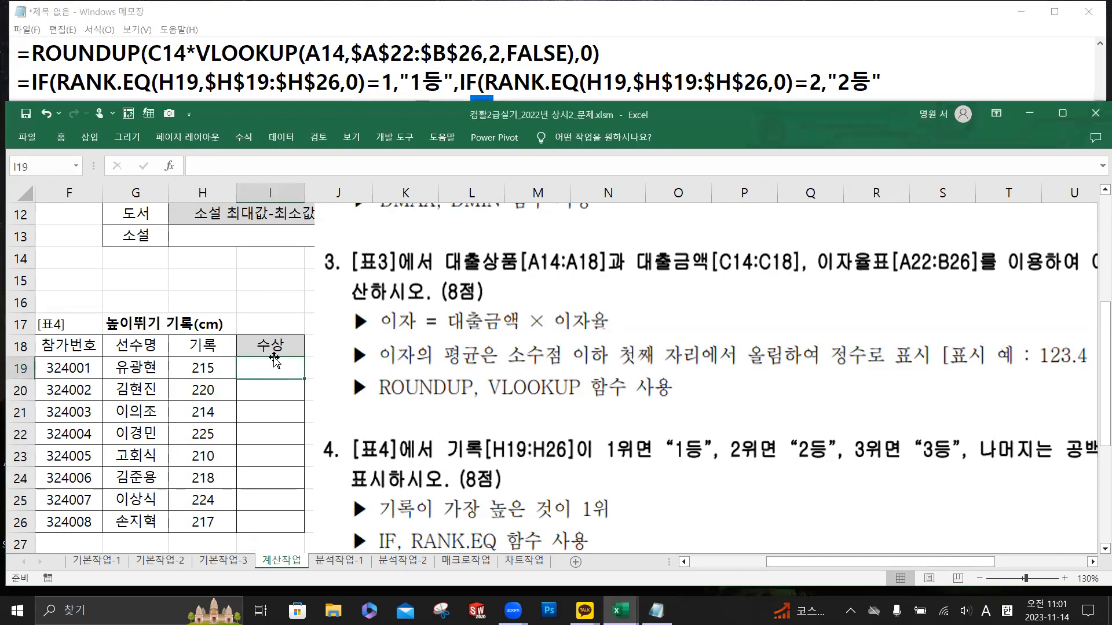
{"action": "left_click", "coordinate": [266, 168]}
{"action": "type", "text": "="}
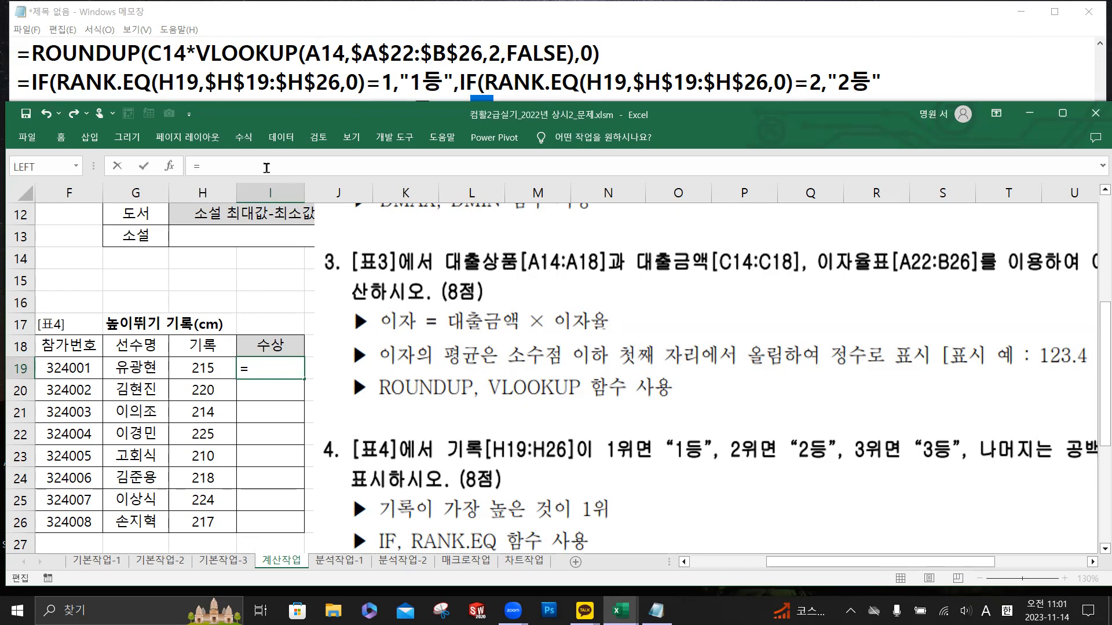
{"action": "key", "text": "ctrl+v"}
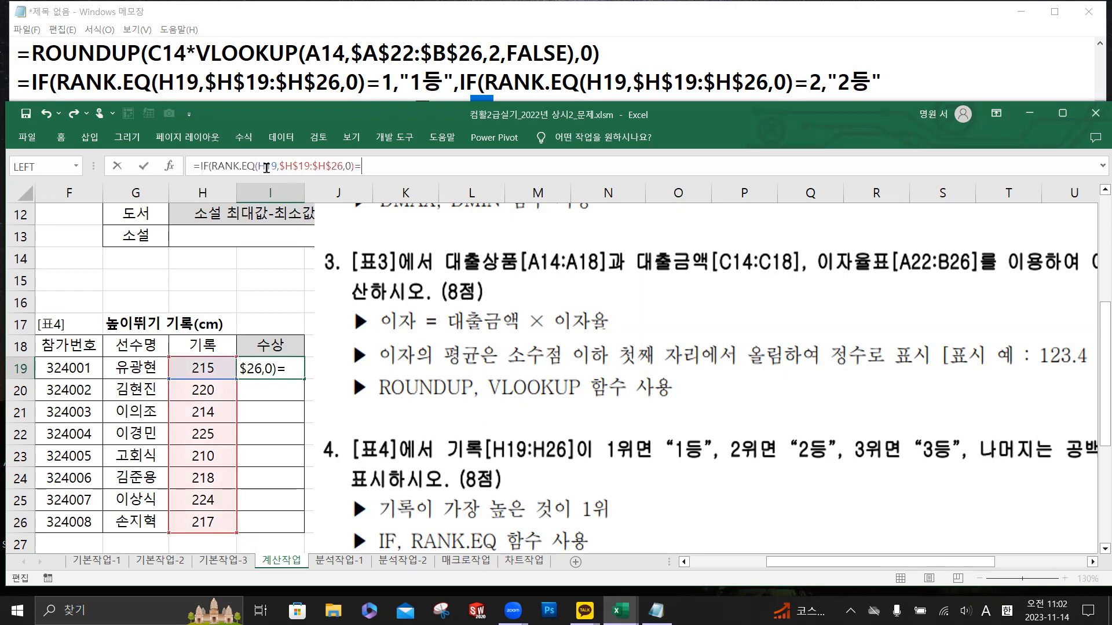
{"action": "type", "text": "1"}
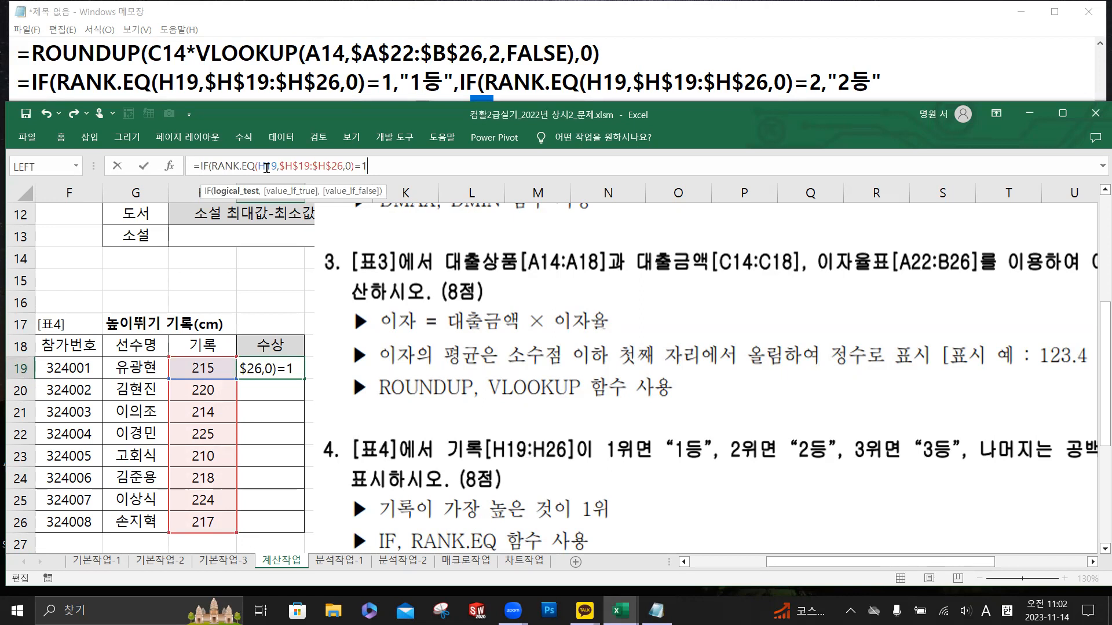
{"action": "type", "text": ","}
{"action": "type", "text": "\"1emd"}
{"action": "key", "text": "BackSpace"}
{"action": "key", "text": "BackSpace"}
{"action": "key", "text": "BackSpace"}
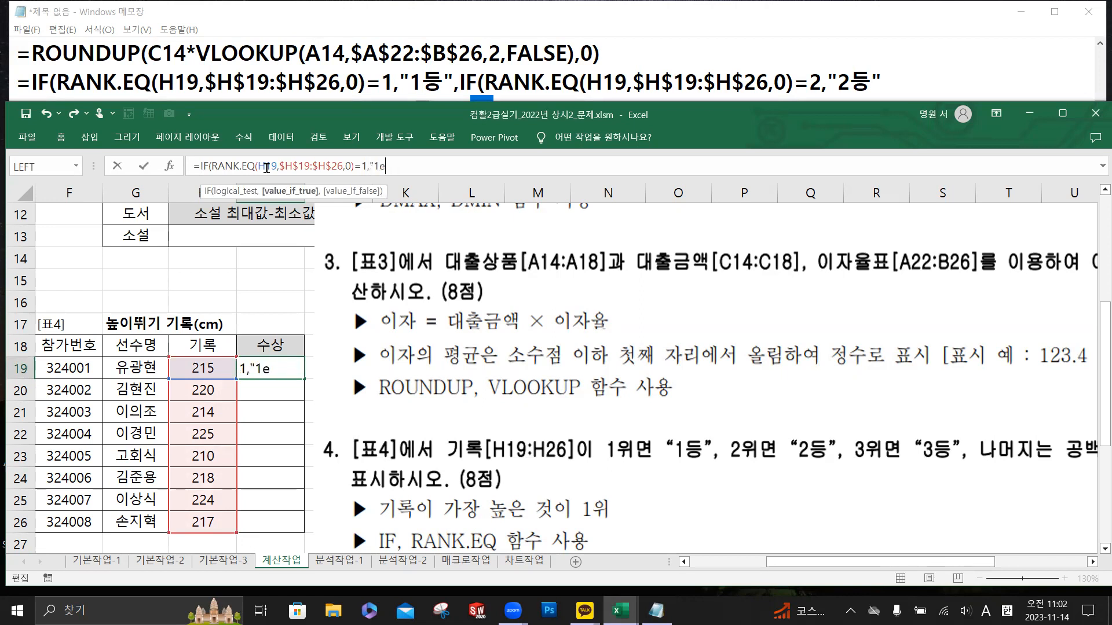
{"action": "key", "text": "Hangul"}
{"action": "type", "text": "등\","}
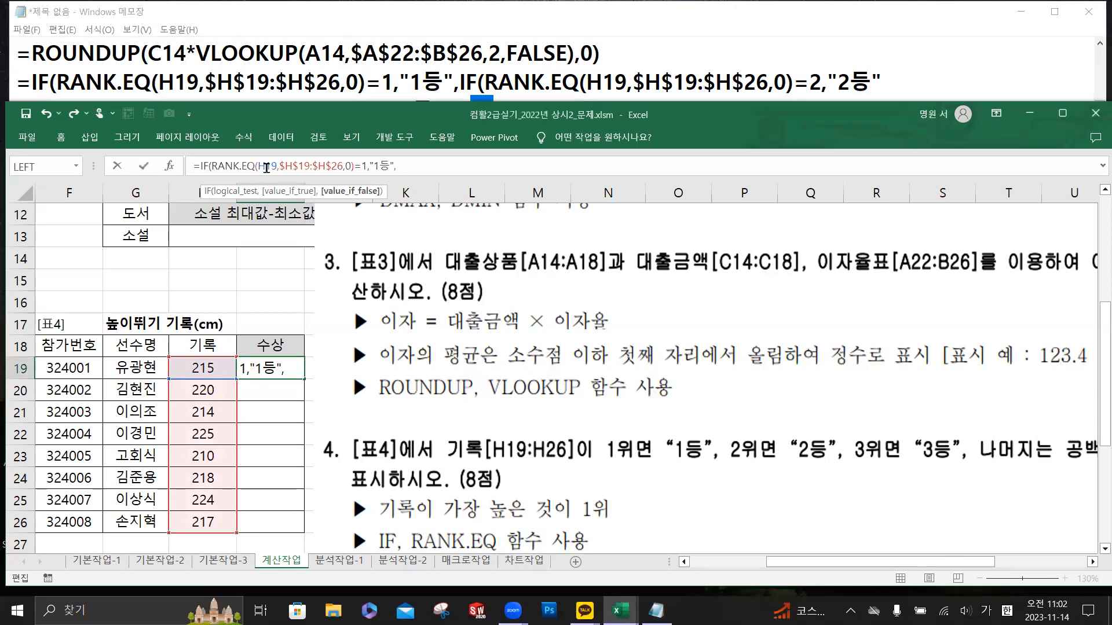
- Continue the I19 formula with the second condition IF(RANK.EQ(H19,$H$19:$H$26,0)=2,"2등",
{"action": "type", "text": "IF(RANK.EQ(H19,$H$19:$H$26,0)="}
{"action": "type", "text": "2"}
{"action": "type", "text": ","}
{"action": "type", "text": "\"2"}
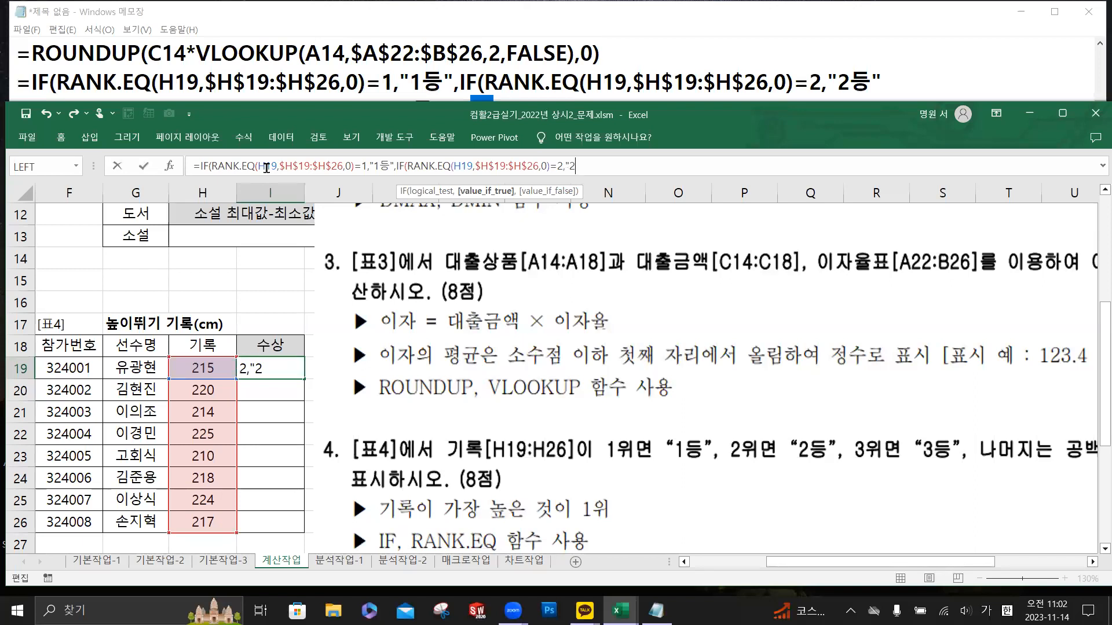
{"action": "type", "text": "등\","}
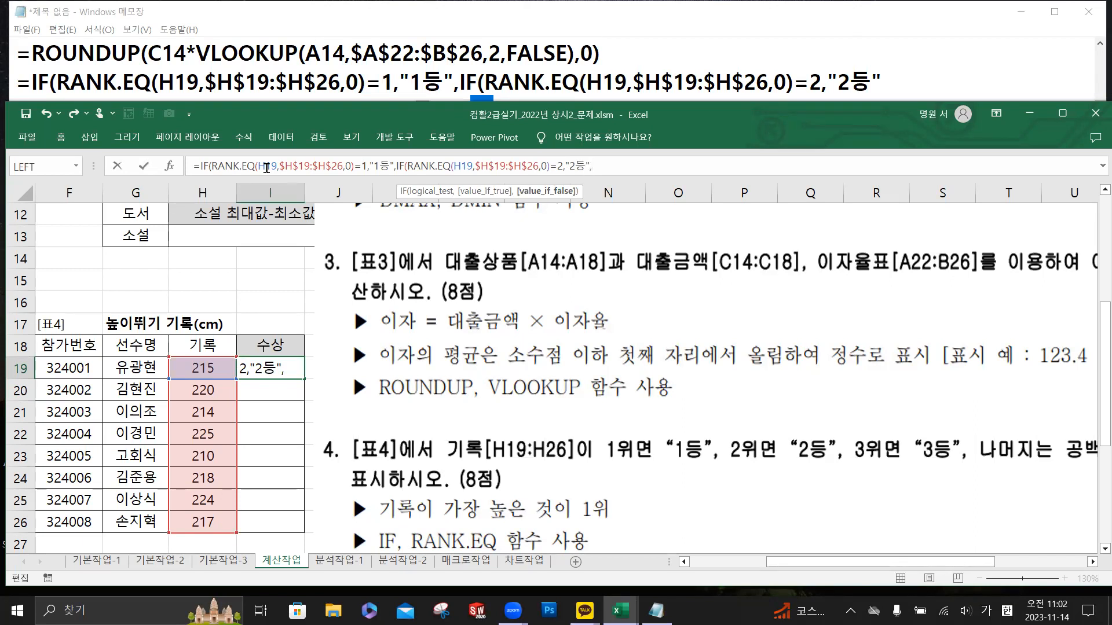
- Complete the I19 formula text with IF(RANK.EQ(H19,$H$19:$H$26,0)=3,"3등","" and three closing parentheses
{"action": "type", "text": "IF(RANK.EQ(H19,$H$19:$H$26,0)="}
{"action": "type", "text": "3"}
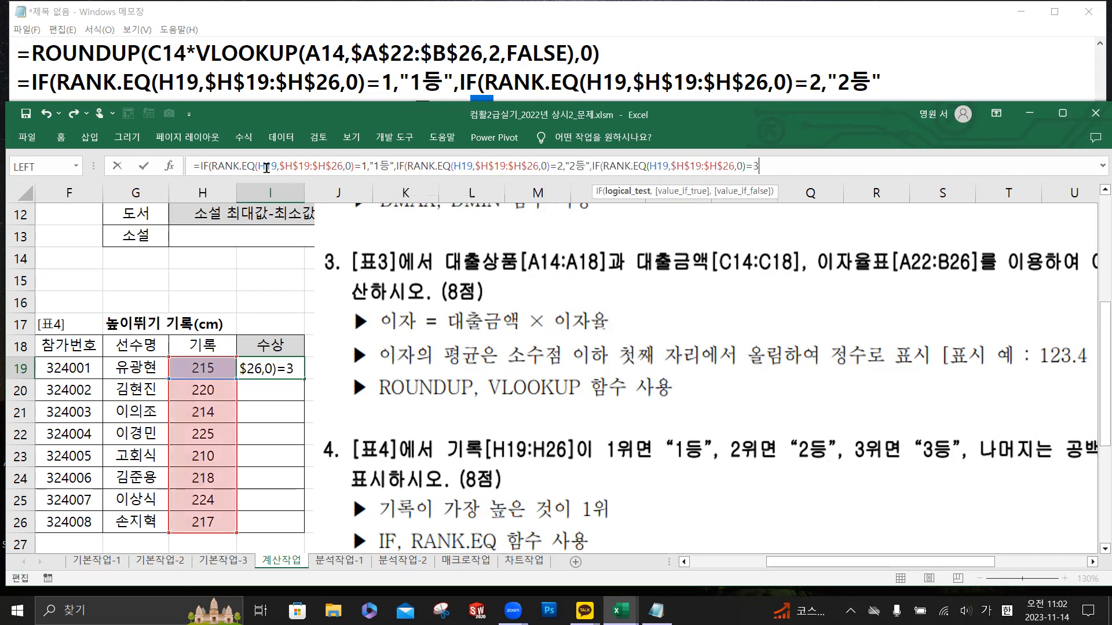
{"action": "type", "text": ",\"3등\",\"\""}
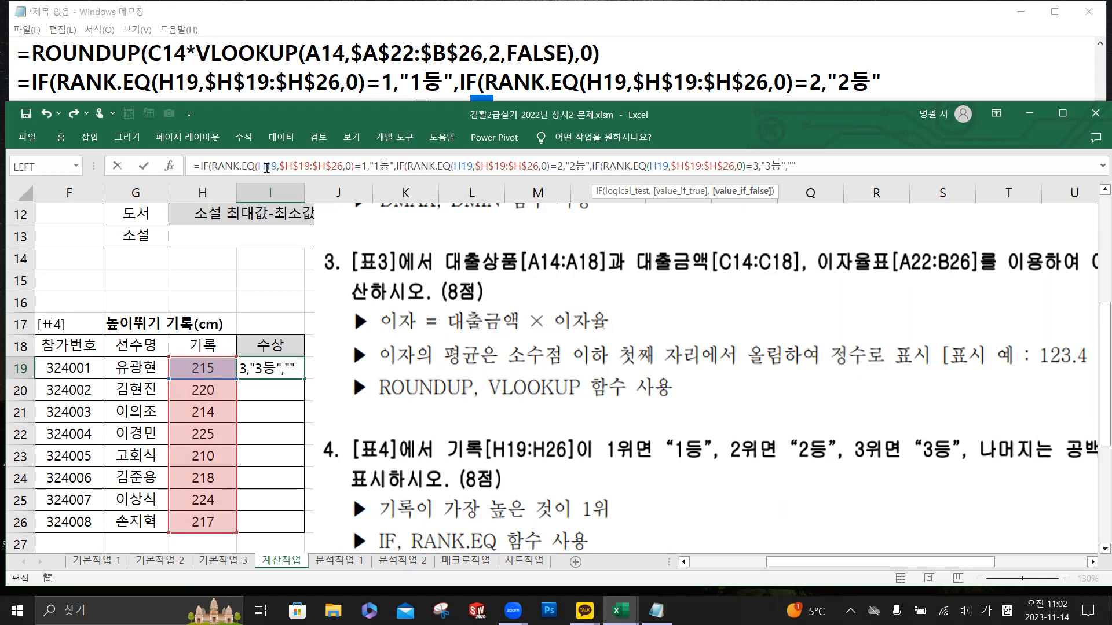
{"action": "type", "text": "))"}
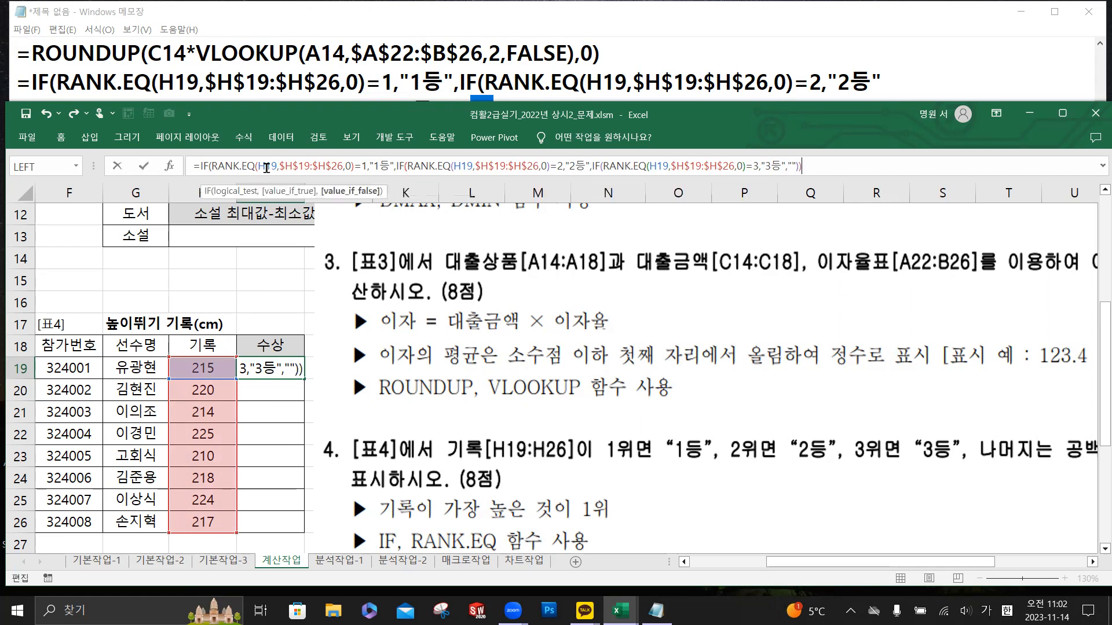
{"action": "type", "text": ")"}
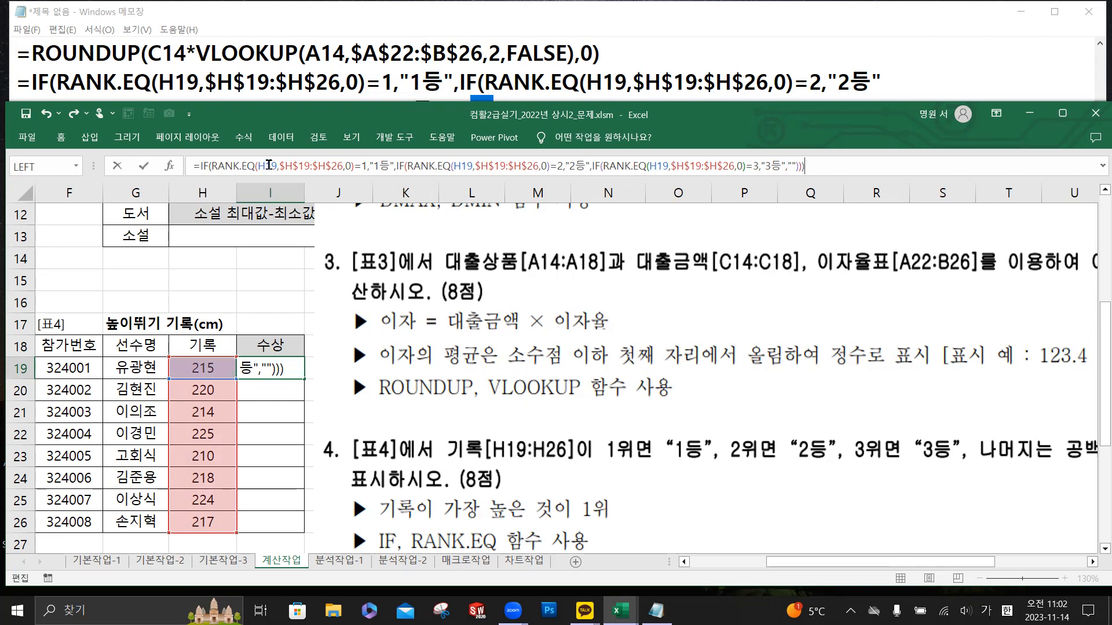
- Enter the nested IF formula in I19 and fill it down to I26
{"action": "key", "text": "super+plus"}
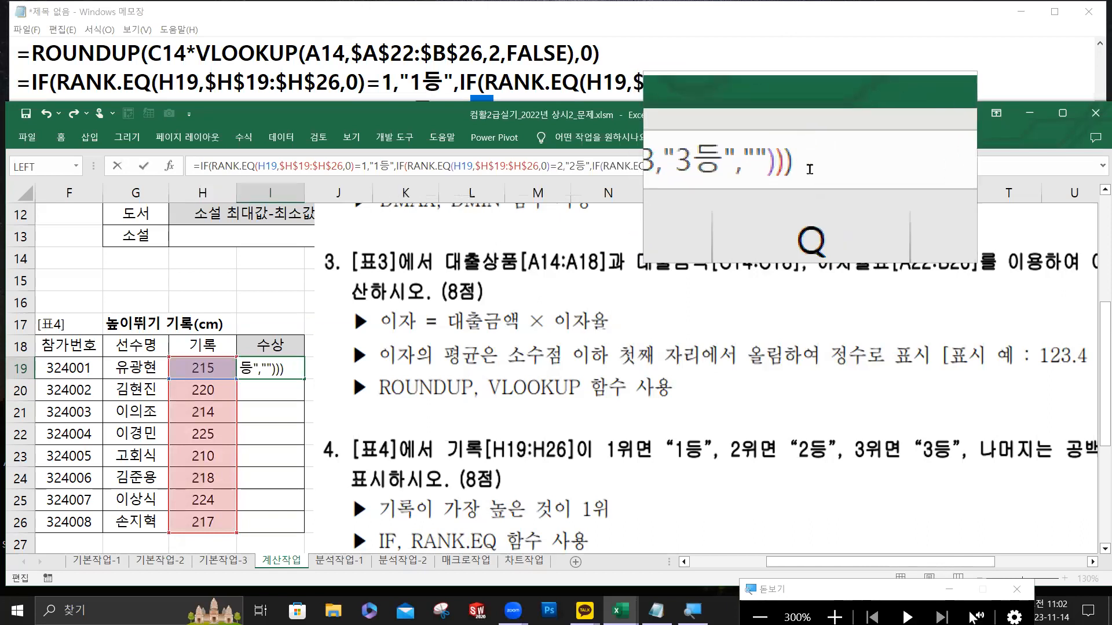
{"action": "key", "text": "super+Escape"}
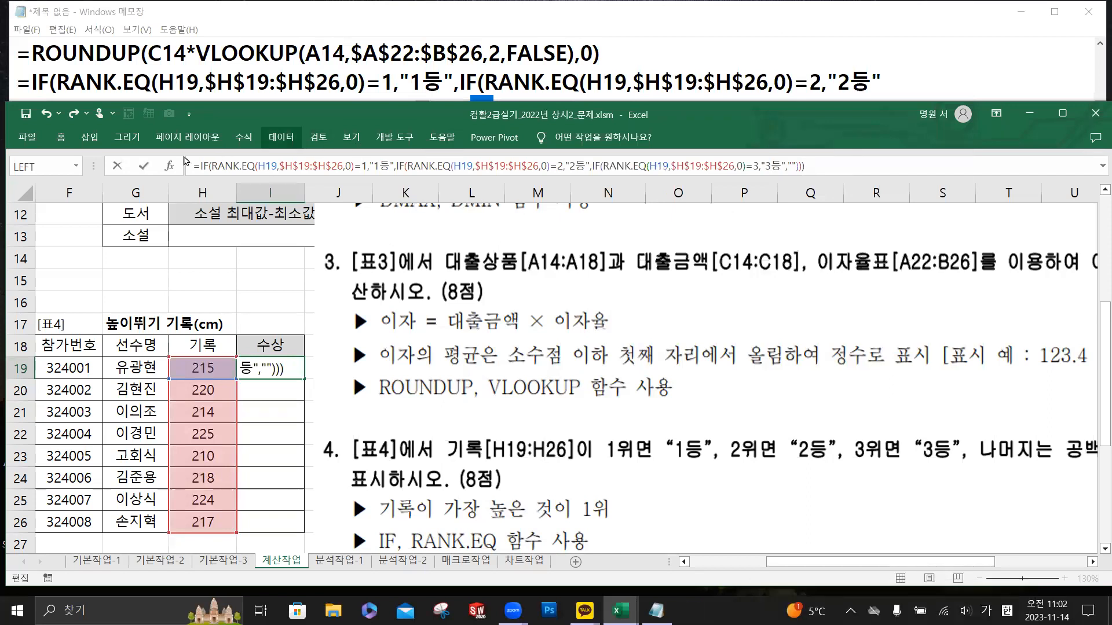
{"action": "left_click", "coordinate": [144, 167]}
{"action": "left_click_drag", "start_coordinate": [303, 378], "coordinate": [316, 531]}
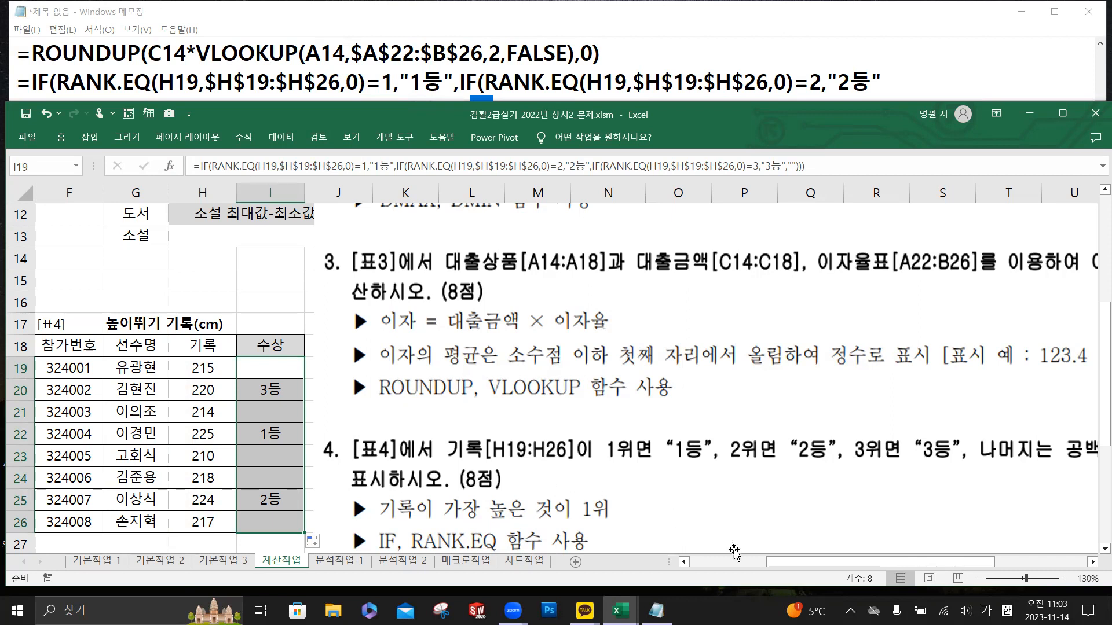
- Move the question image next to the [표5] exchange rate table so that question 5 is readable
{"action": "left_click_drag", "start_coordinate": [781, 569], "coordinate": [704, 569]}
{"action": "left_click", "coordinate": [318, 461]}
{"action": "scroll", "coordinate": [317, 461], "scroll_direction": "down", "scroll_amount": 4}
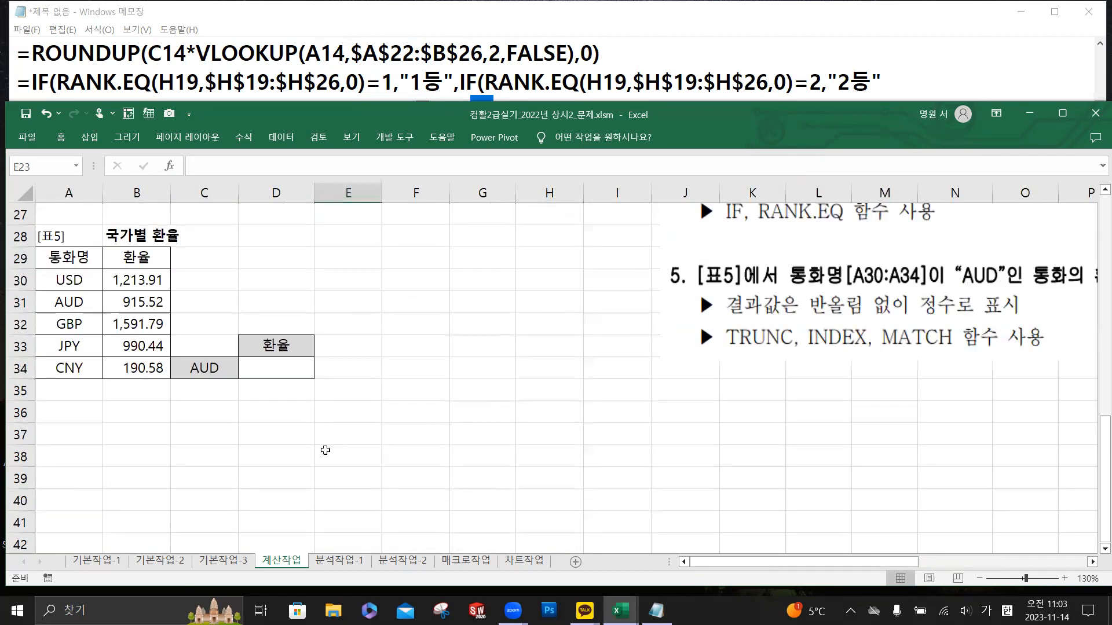
{"action": "left_click_drag", "start_coordinate": [758, 363], "coordinate": [455, 407]}
- Switch to Notepad and begin a new line with =MATCH below the nested IF formula
{"action": "left_click", "coordinate": [915, 88]}
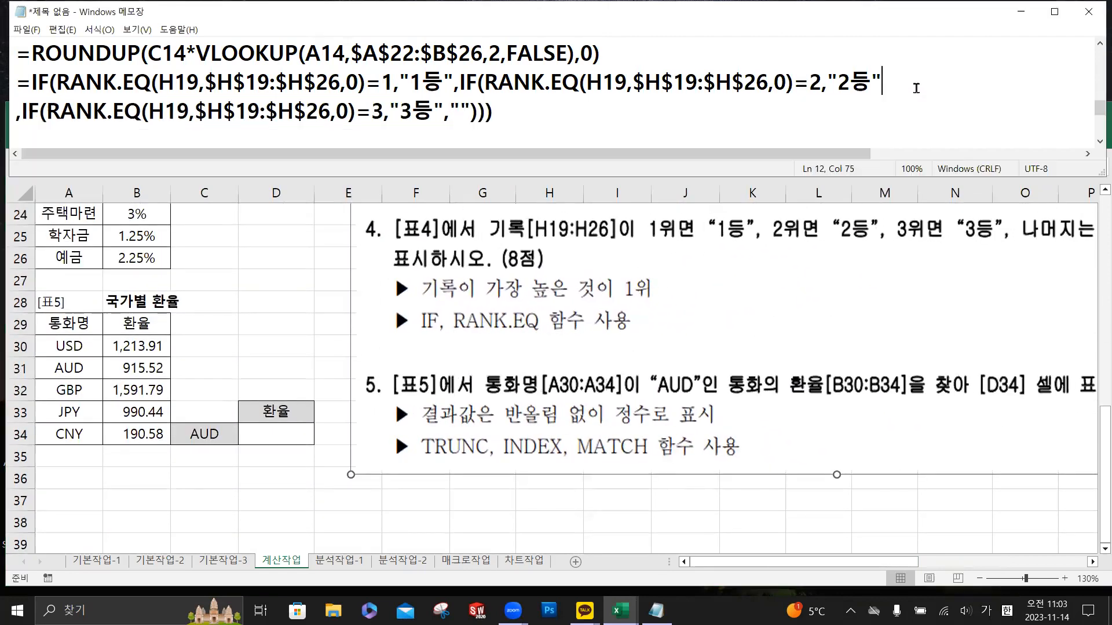
{"action": "left_click", "coordinate": [696, 115]}
{"action": "key", "text": "Return"}
{"action": "key", "text": "Return"}
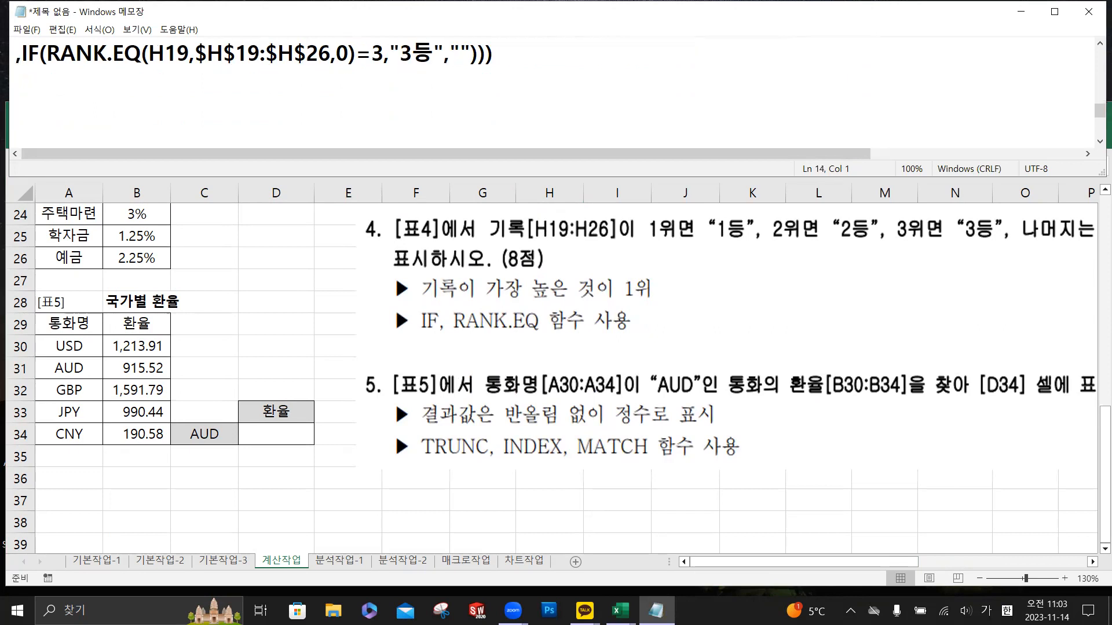
{"action": "key", "text": "BackSpace"}
{"action": "type", "text": "="}
{"action": "type", "text": "ㅡ"}
{"action": "key", "text": "BackSpace"}
{"action": "key", "text": "Hangul"}
{"action": "type", "text": "MATCH"}
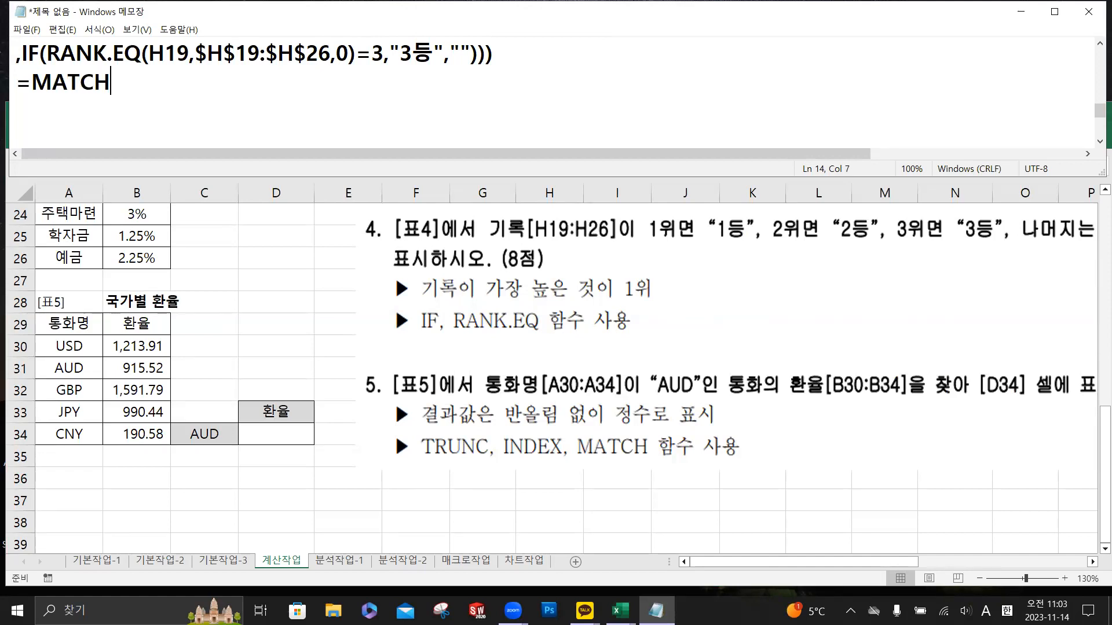
- Add the lookup cell C34 and the range A30:A34 as arguments of the noted MATCH function
{"action": "type", "text": "("}
{"action": "type", "text": "C34,"}
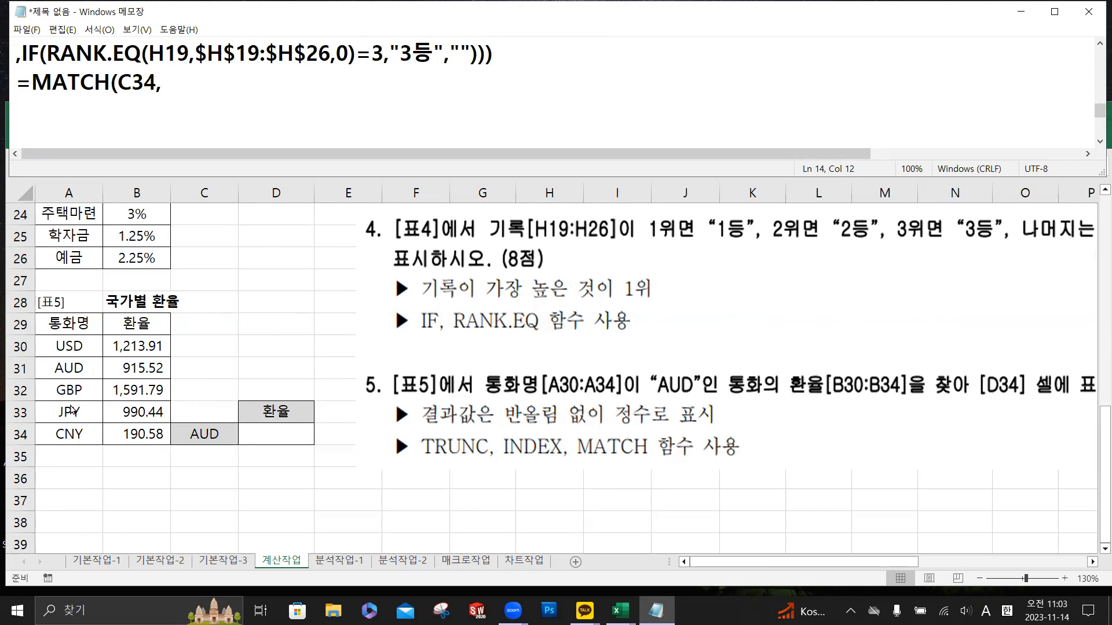
{"action": "type", "text": "A"}
{"action": "type", "text": "30"}
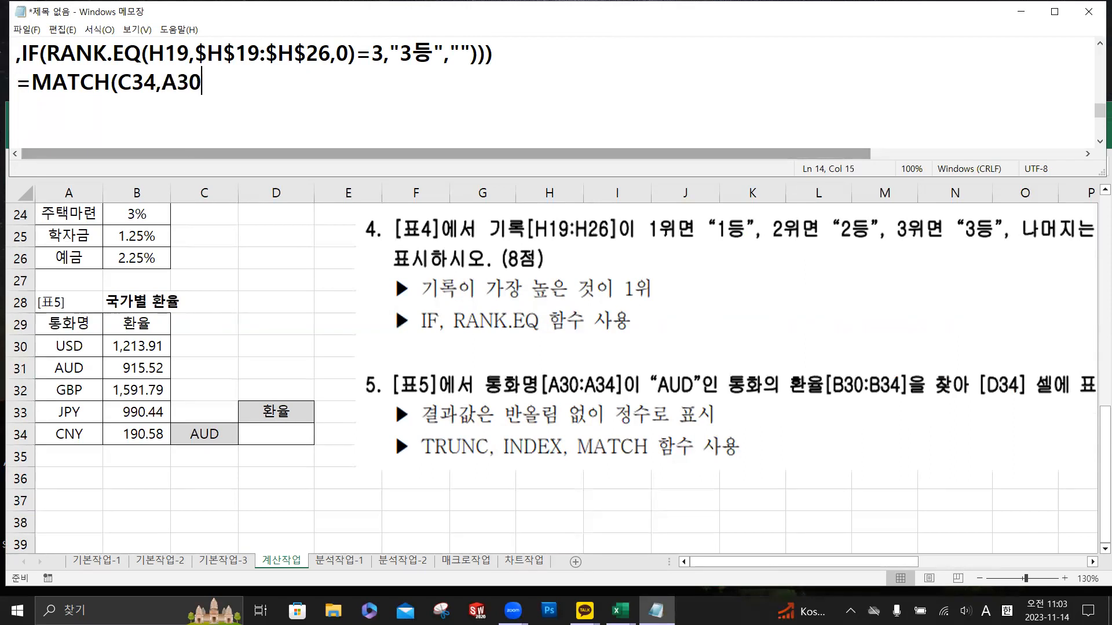
{"action": "type", "text": ":A34)"}
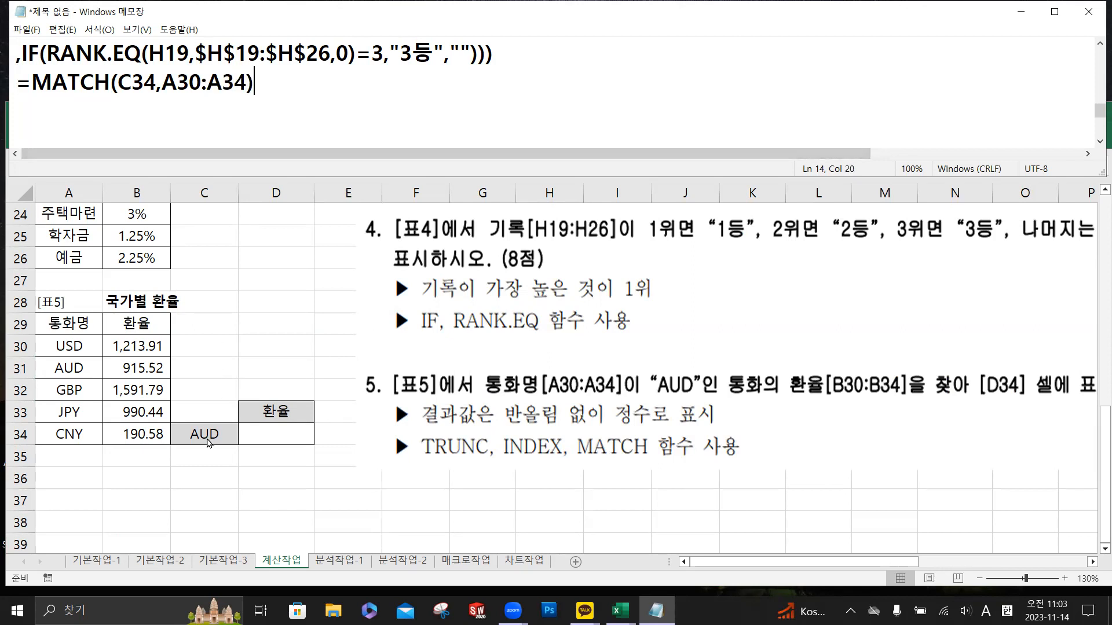
- Check the currency names in A30:A34, and add FALSE as the third argument of the noted MATCH formula
{"action": "left_click", "coordinate": [77, 375]}
{"action": "left_click_drag", "start_coordinate": [69, 351], "coordinate": [76, 432]}
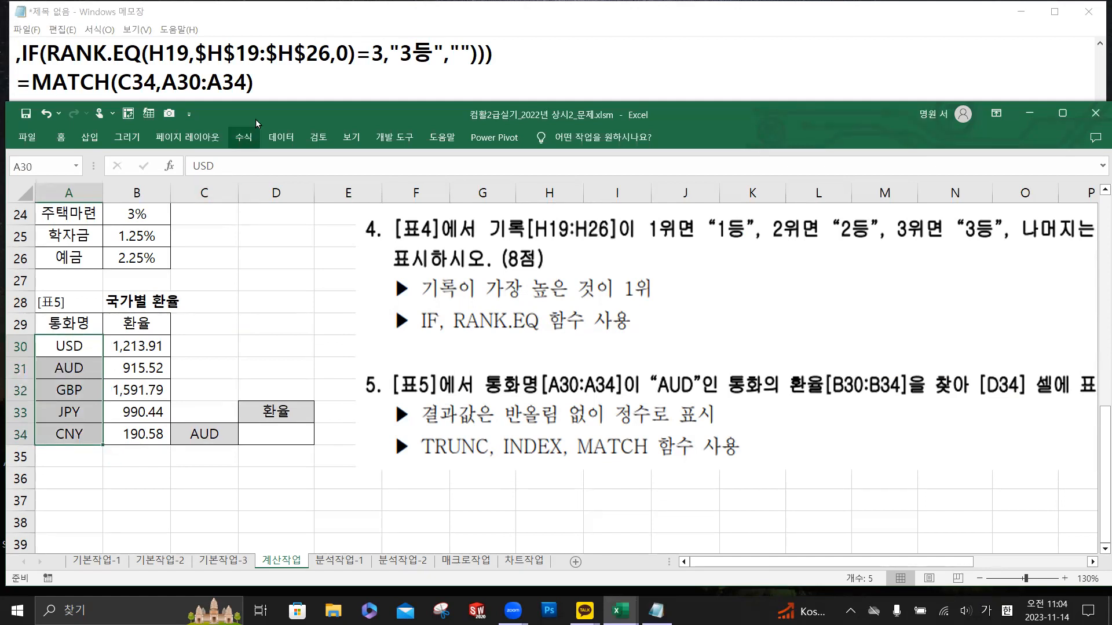
{"action": "left_click", "coordinate": [260, 88]}
{"action": "left_click", "coordinate": [247, 82]}
{"action": "type", "text": ","}
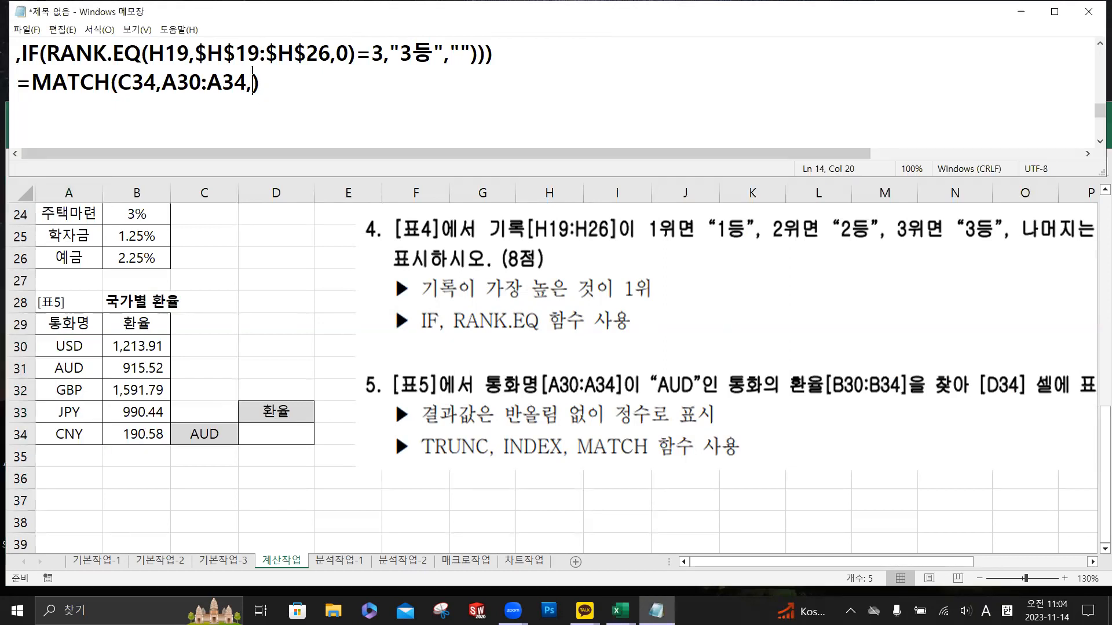
{"action": "type", "text": "FALSE"}
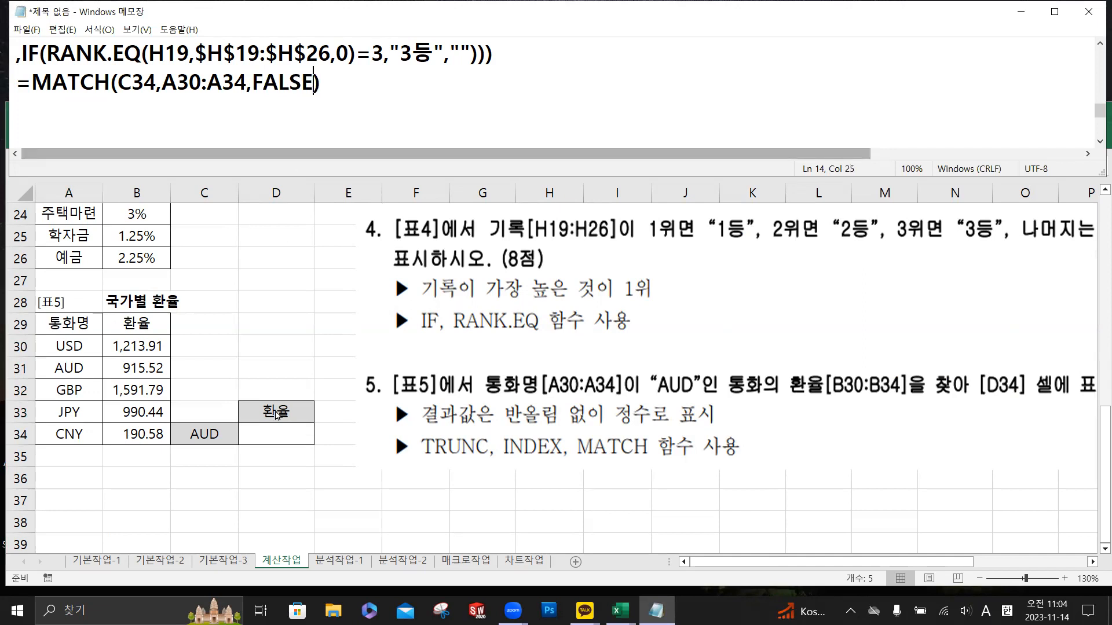
- Copy =MATCH(C34,A30:A34,FALSE) from Notepad into Excel cell D34 and enter it
{"action": "left_click_drag", "start_coordinate": [333, 93], "coordinate": [20, 75]}
{"action": "key", "text": "ctrl+c"}
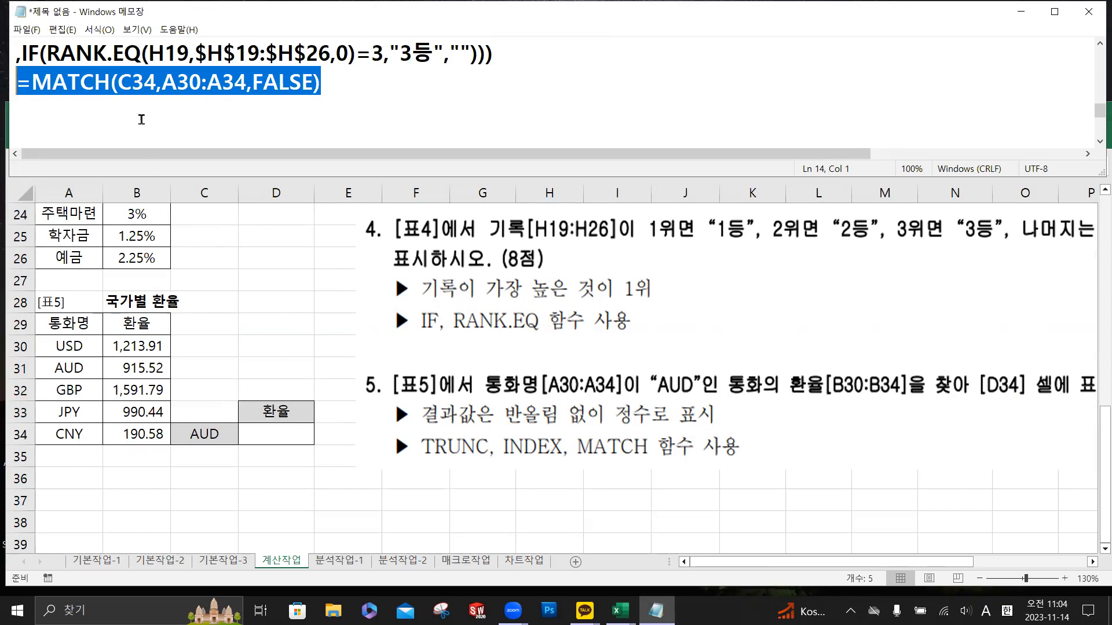
{"action": "left_click", "coordinate": [284, 433]}
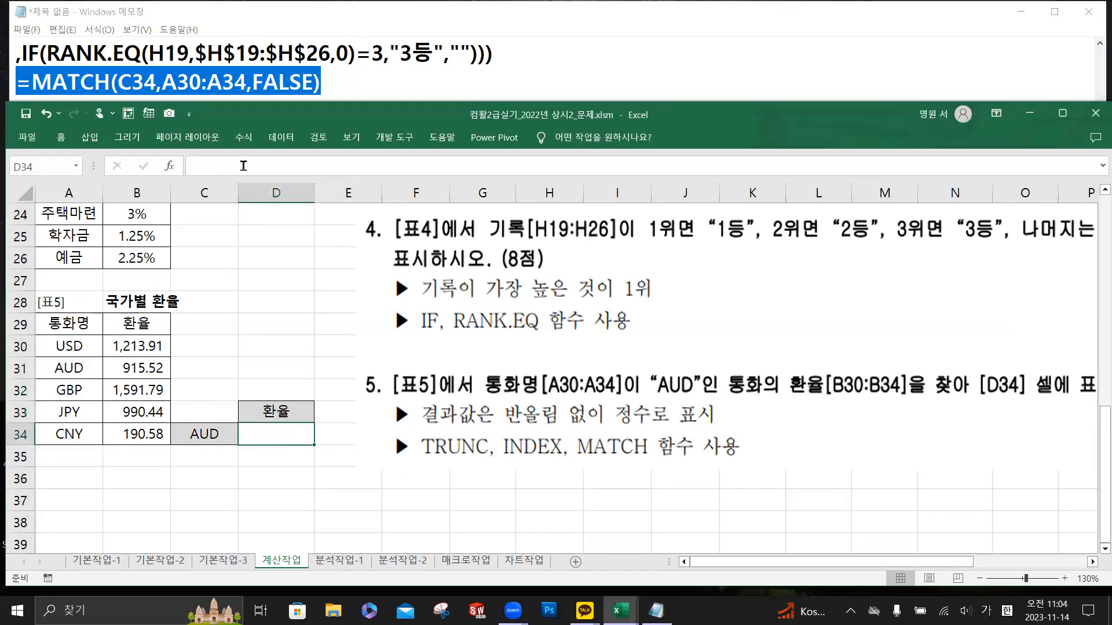
{"action": "left_click", "coordinate": [242, 167]}
{"action": "key", "text": "ctrl+v"}
{"action": "left_click", "coordinate": [143, 166]}
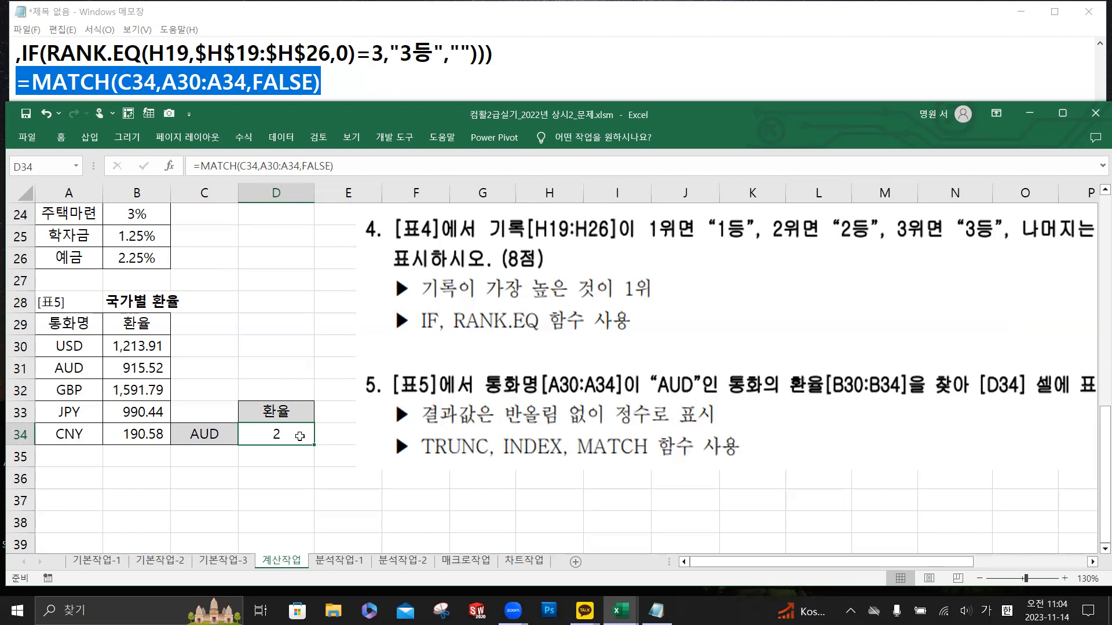
- Copy the currency names in A30:A34 and paste them transposed into a row starting at A37
{"action": "left_click_drag", "start_coordinate": [68, 345], "coordinate": [64, 427]}
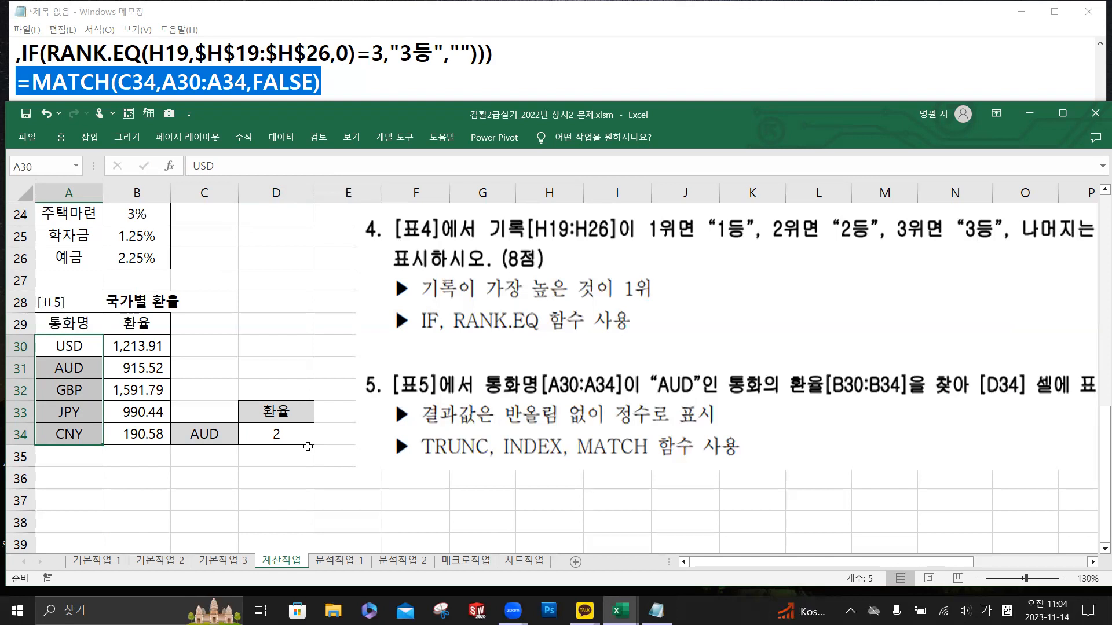
{"action": "key", "text": "ctrl+c"}
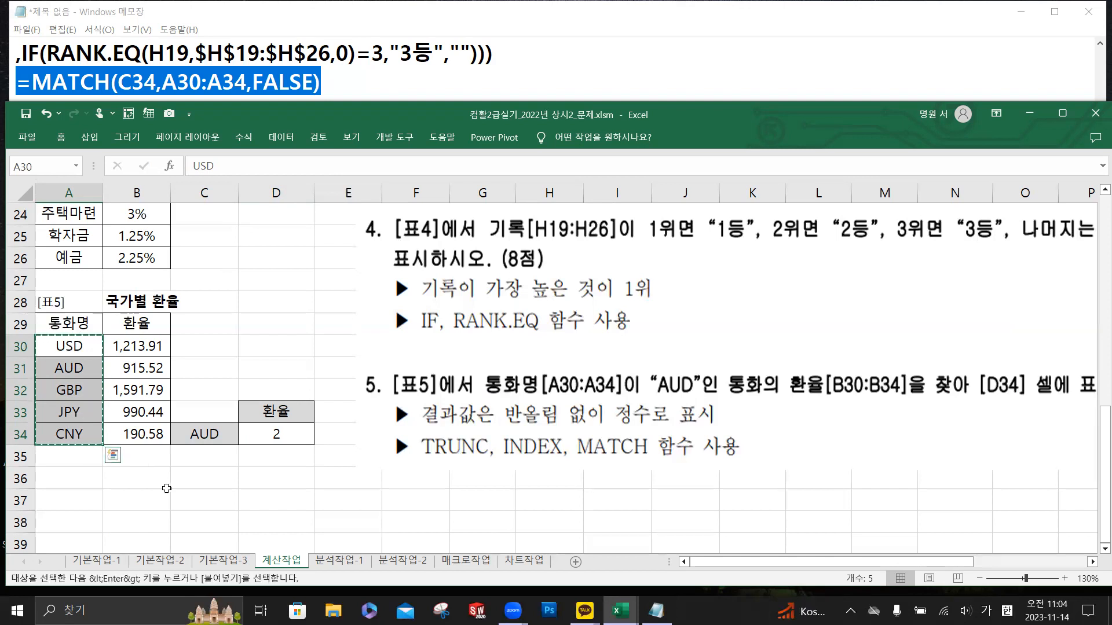
{"action": "left_click", "coordinate": [74, 496]}
{"action": "right_click", "coordinate": [74, 496]}
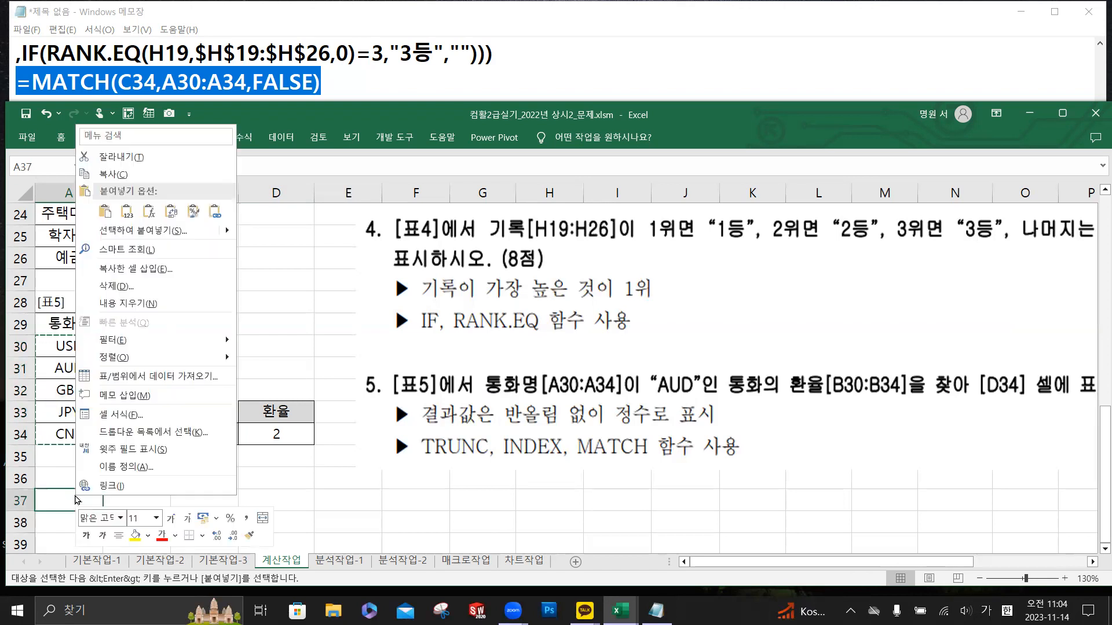
{"action": "left_click", "coordinate": [153, 237]}
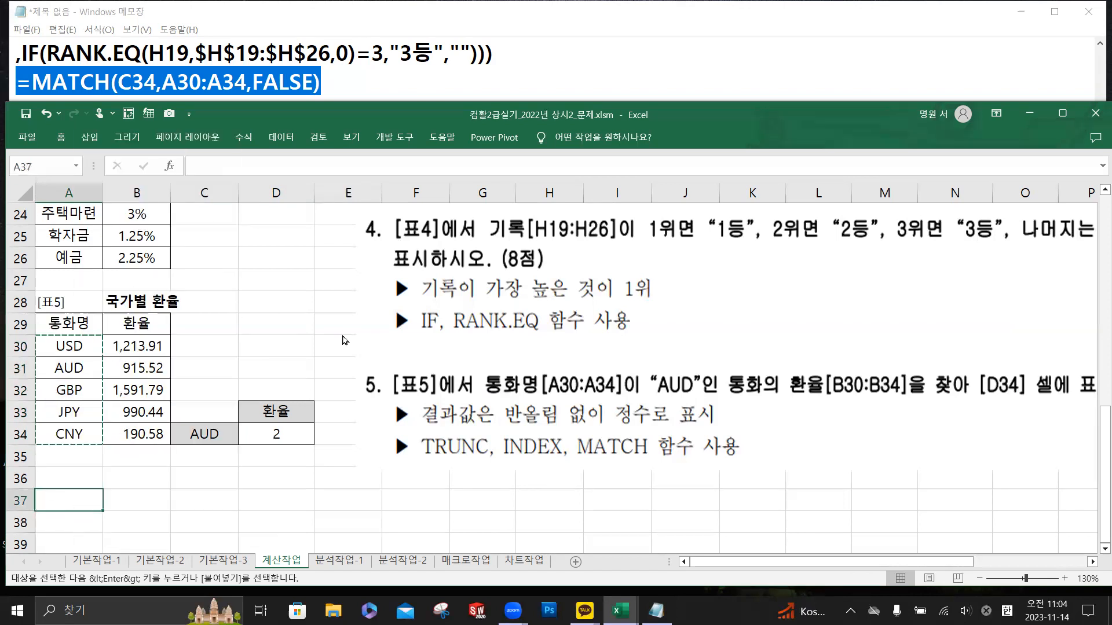
{"action": "left_click", "coordinate": [212, 356]}
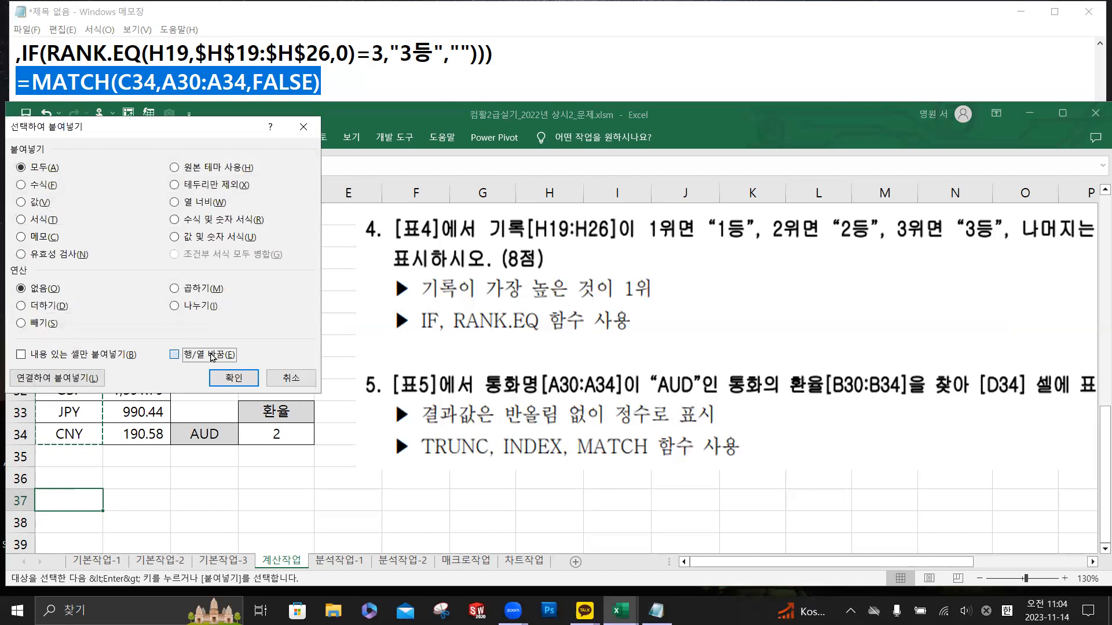
{"action": "left_click", "coordinate": [234, 378]}
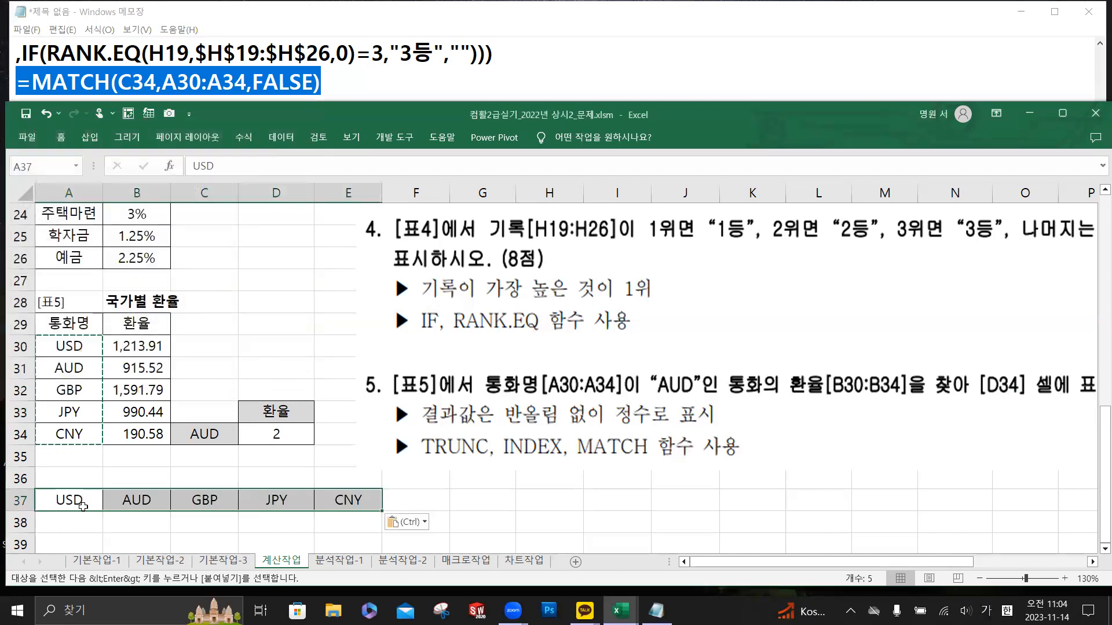
- Check the position of AUD in the transposed row, and clear the transposed names from row 37
{"action": "left_click", "coordinate": [467, 509]}
{"action": "left_click_drag", "start_coordinate": [68, 499], "coordinate": [333, 500]}
{"action": "left_click", "coordinate": [141, 501]}
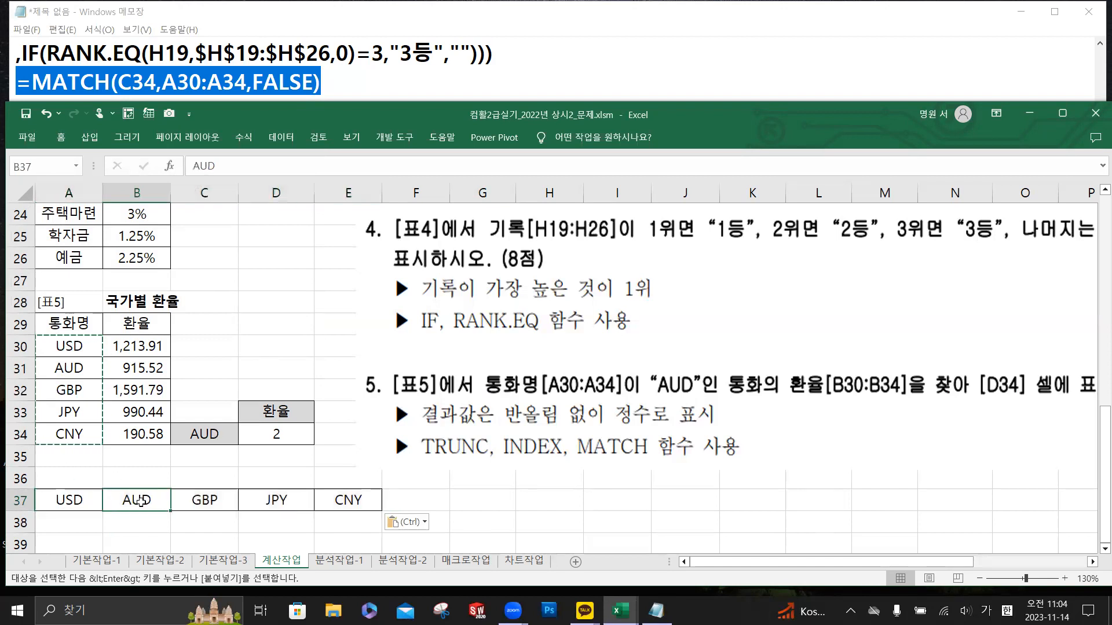
{"action": "left_click", "coordinate": [272, 442]}
{"action": "left_click_drag", "start_coordinate": [81, 476], "coordinate": [380, 506]}
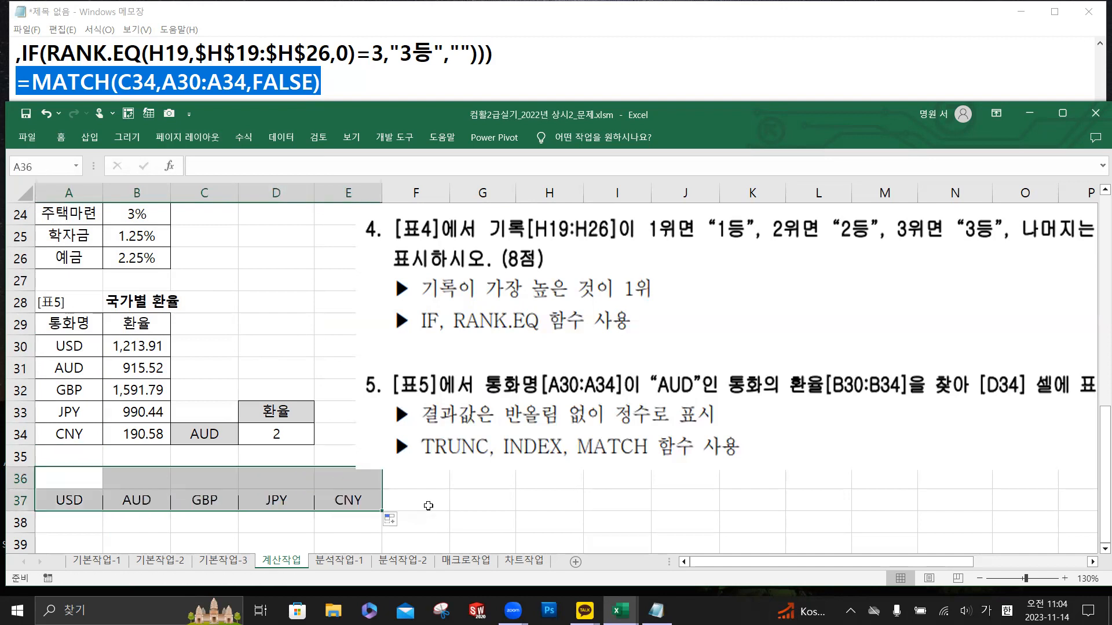
{"action": "left_click", "coordinate": [426, 506]}
{"action": "left_click", "coordinate": [272, 485]}
{"action": "left_click", "coordinate": [215, 434]}
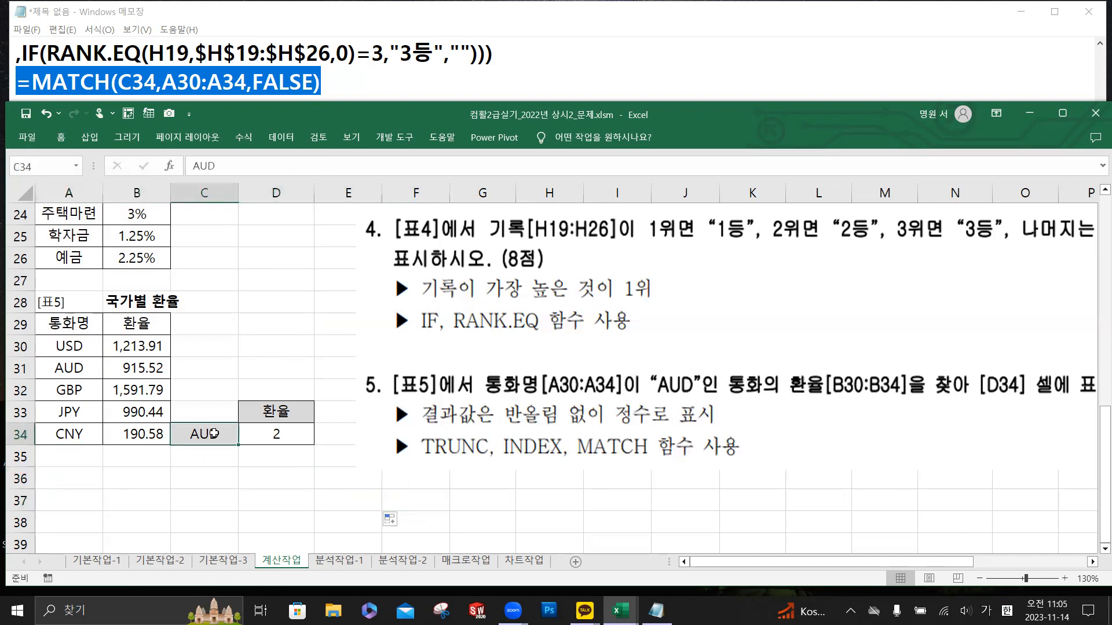
- Write the syntax note =INDEX(영역,행,열) in Notepad on a new line below the MATCH formula
{"action": "left_click", "coordinate": [341, 79]}
{"action": "key", "text": "Return"}
{"action": "type", "text": "=INDEX"}
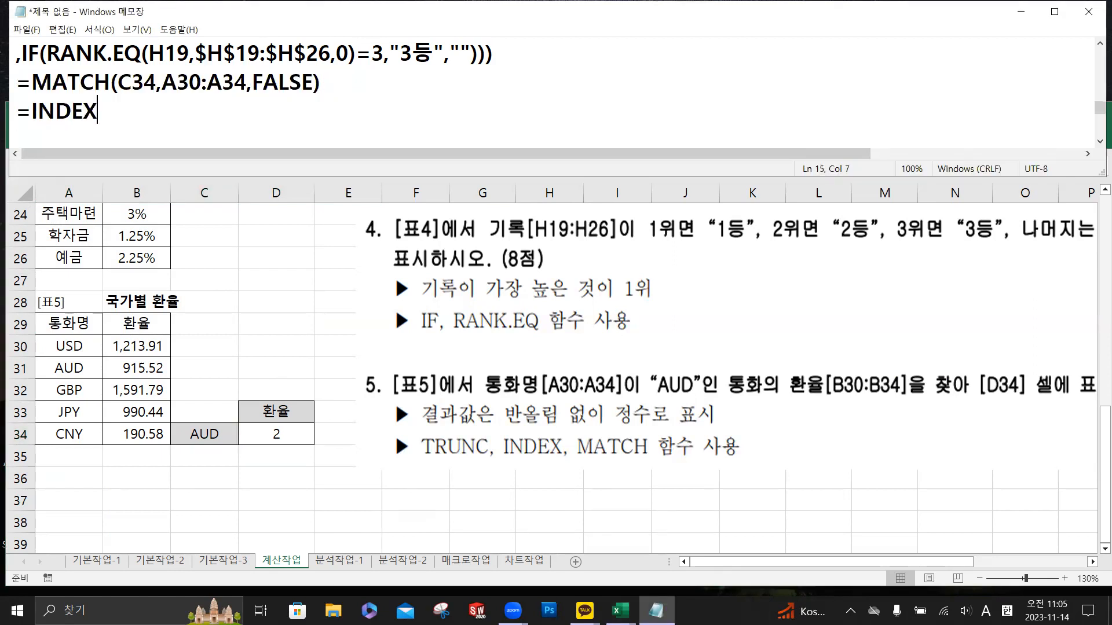
{"action": "type", "text": "("}
{"action": "key", "text": "Hangul"}
{"action": "type", "text": "영역"}
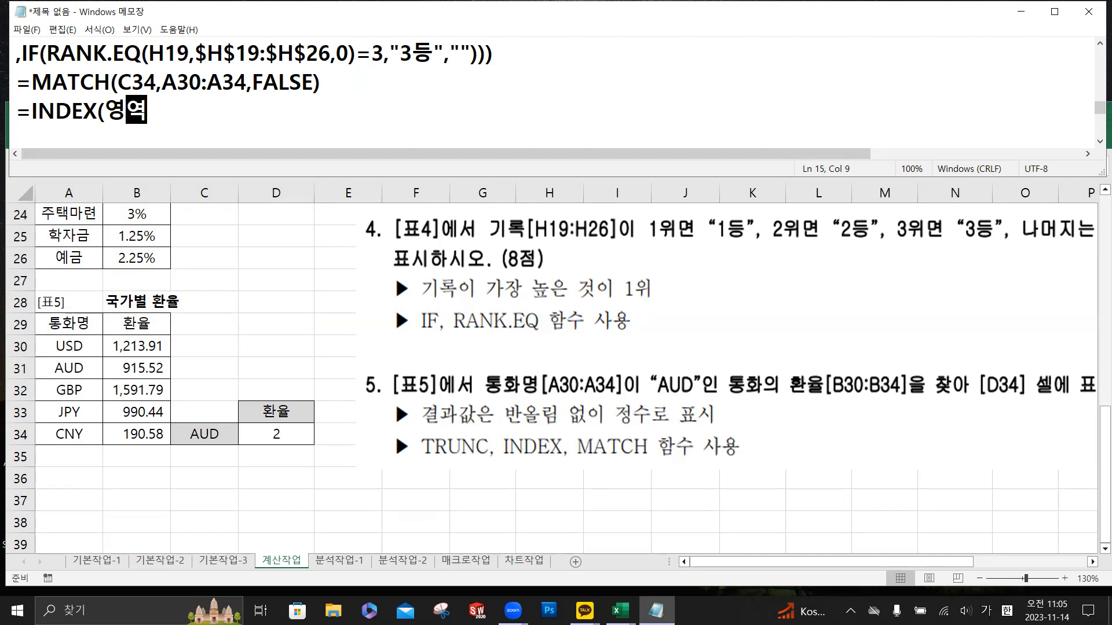
{"action": "type", "text": ","}
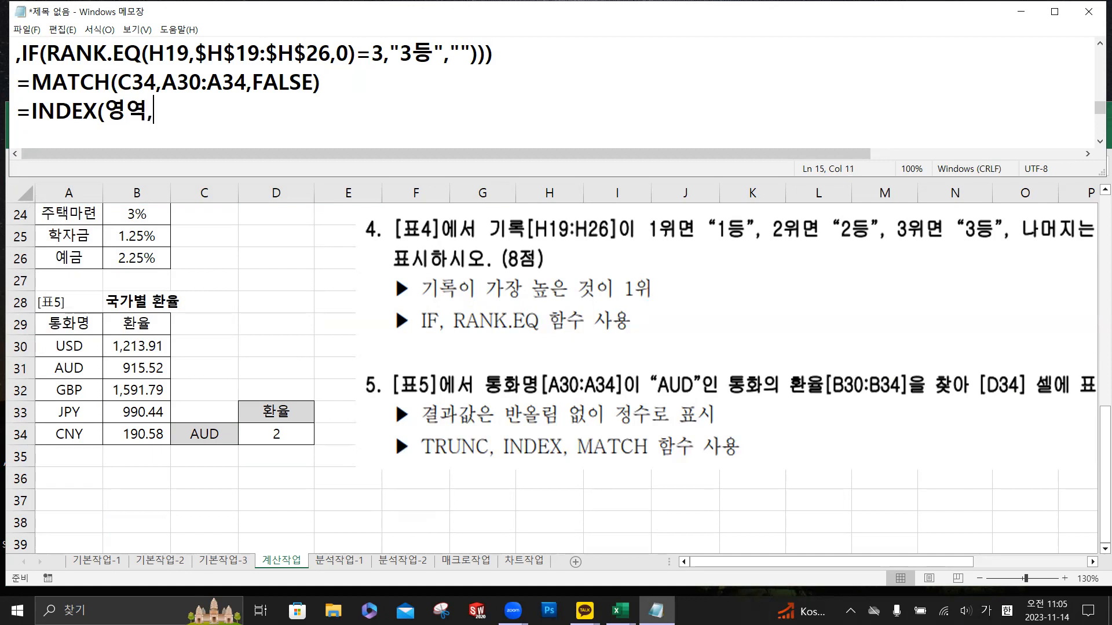
{"action": "type", "text": "행,열"}
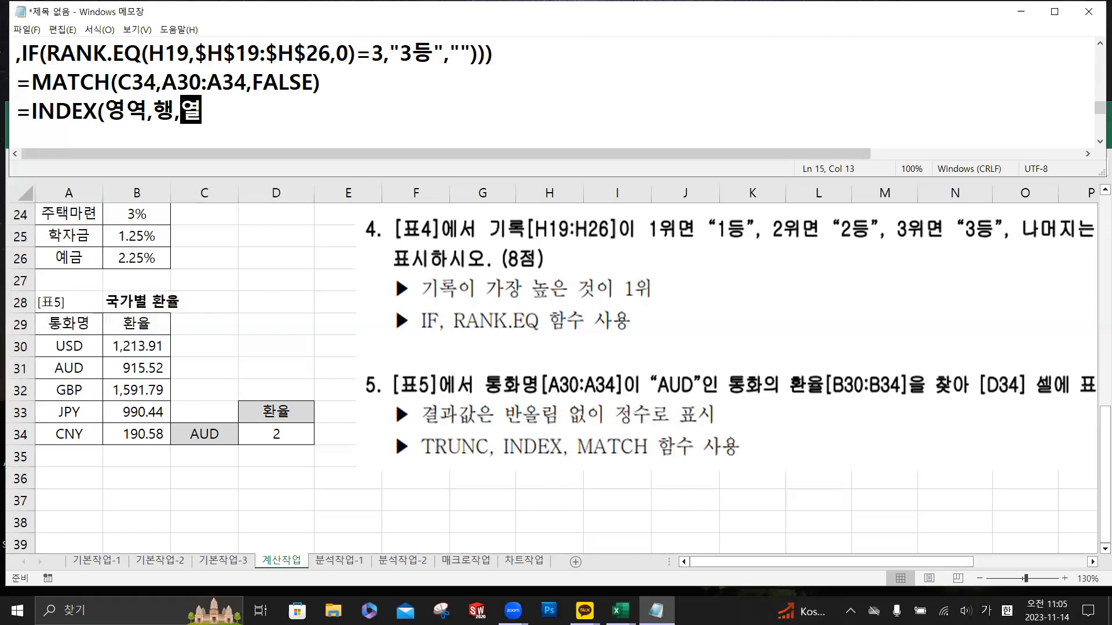
{"action": "type", "text": ")"}
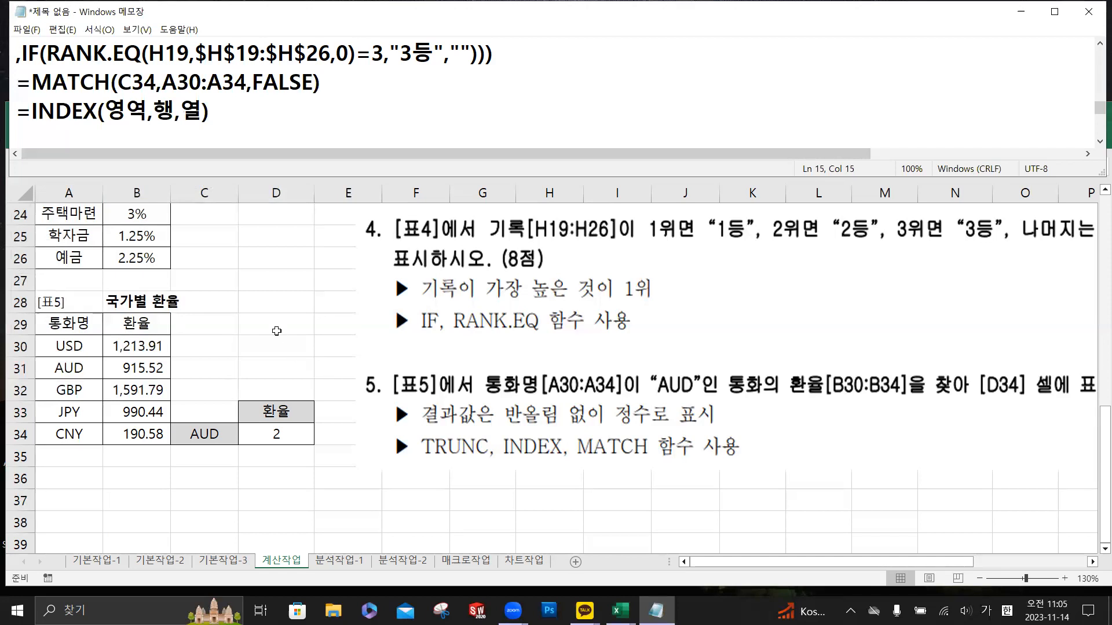
- Examine the exchange rates in B30:B34 row by row in Excel as the range for INDEX
{"action": "key", "text": "alt+Tab"}
{"action": "left_click_drag", "start_coordinate": [151, 346], "coordinate": [154, 436]}
{"action": "left_click_drag", "start_coordinate": [145, 346], "coordinate": [137, 429]}
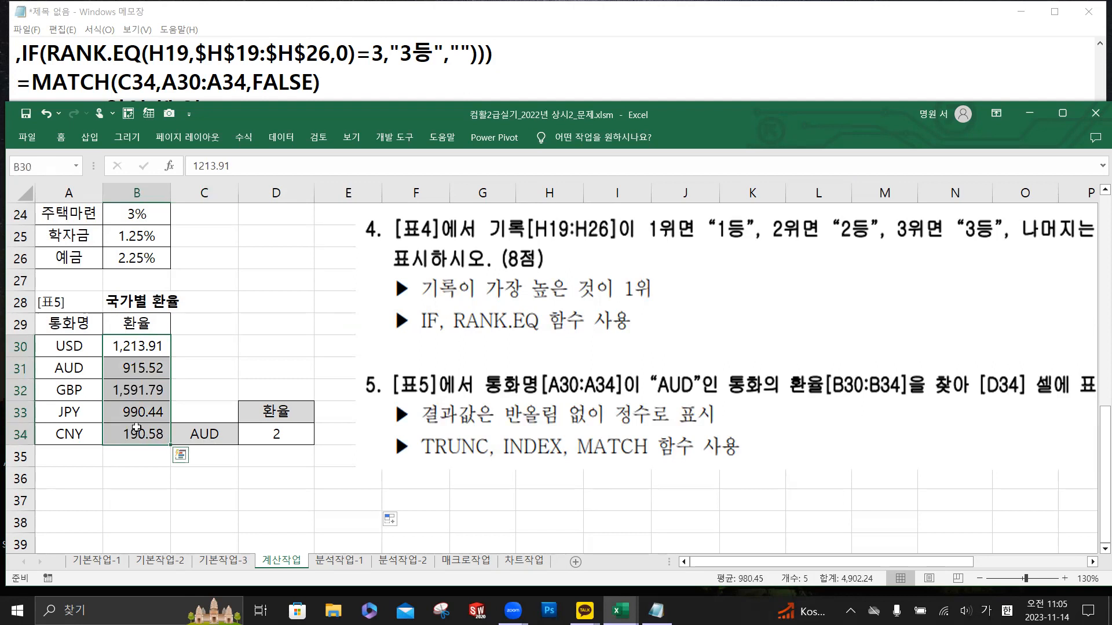
{"action": "left_click", "coordinate": [154, 346]}
{"action": "left_click", "coordinate": [152, 366]}
{"action": "left_click", "coordinate": [141, 392]}
{"action": "left_click", "coordinate": [138, 415]}
{"action": "left_click", "coordinate": [141, 435]}
{"action": "left_click_drag", "start_coordinate": [148, 347], "coordinate": [133, 434]}
- In Notepad, add a blank line below the INDEX note and replace its column argument 열 with 1
{"action": "left_click", "coordinate": [351, 84]}
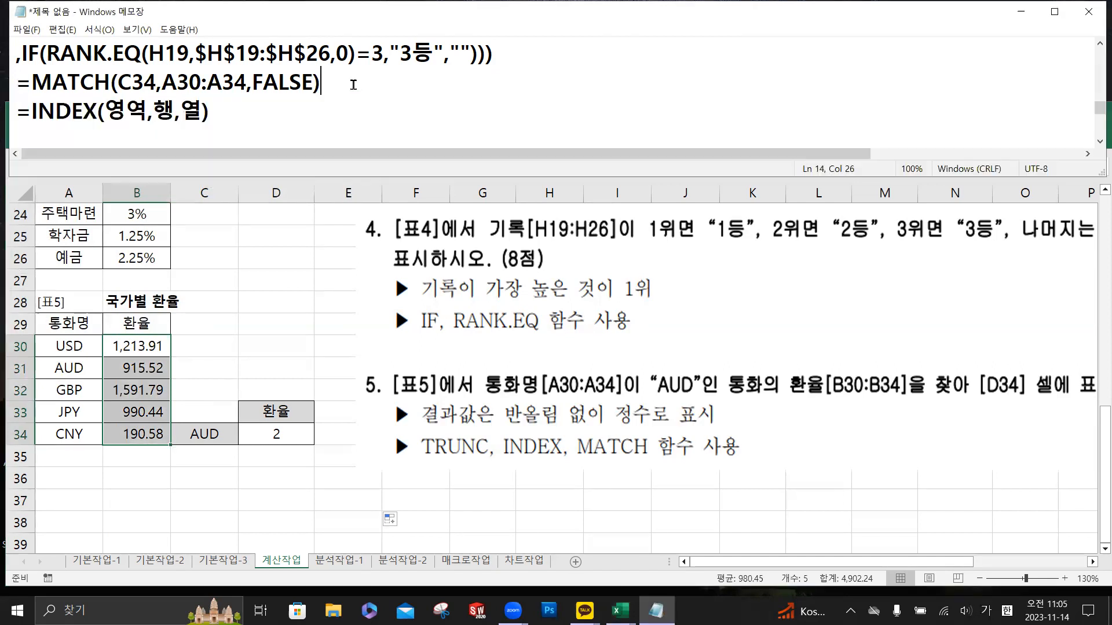
{"action": "left_click", "coordinate": [306, 106]}
{"action": "key", "text": "Return"}
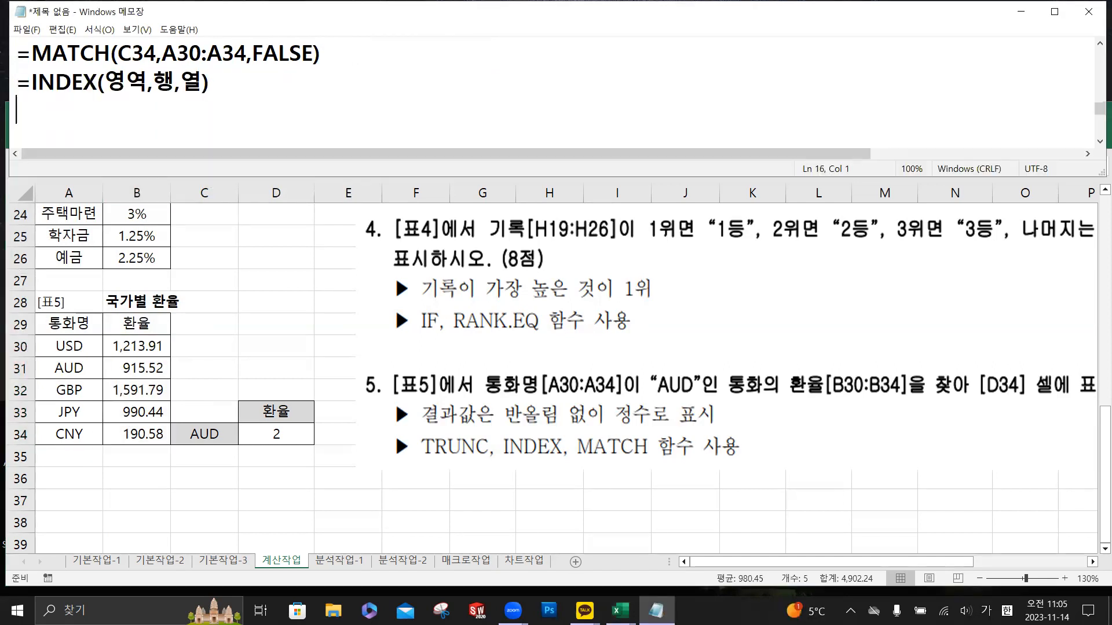
{"action": "left_click_drag", "start_coordinate": [179, 81], "coordinate": [203, 81]}
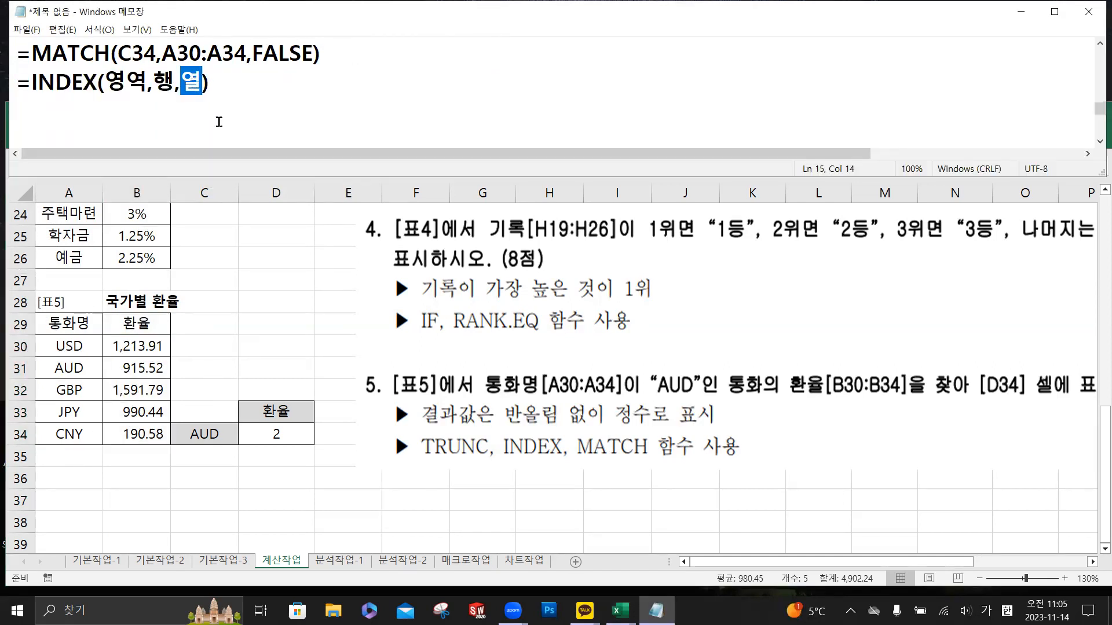
{"action": "type", "text": "1"}
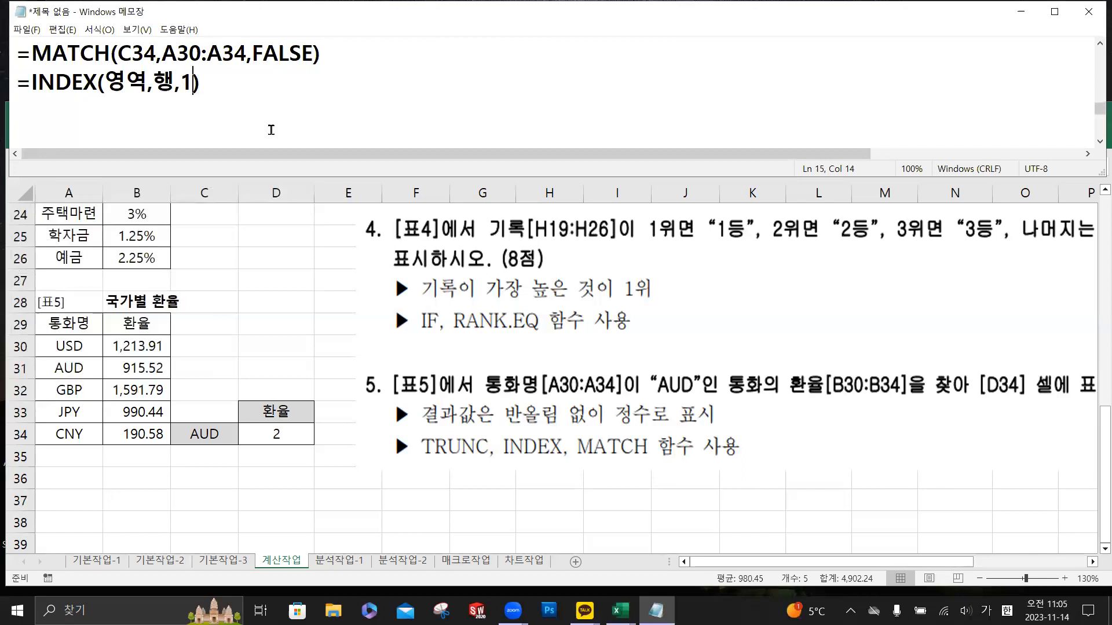
- In Notepad, duplicate the note =INDEX(영역,행,1) onto the line below it
{"action": "double_click", "coordinate": [164, 81]}
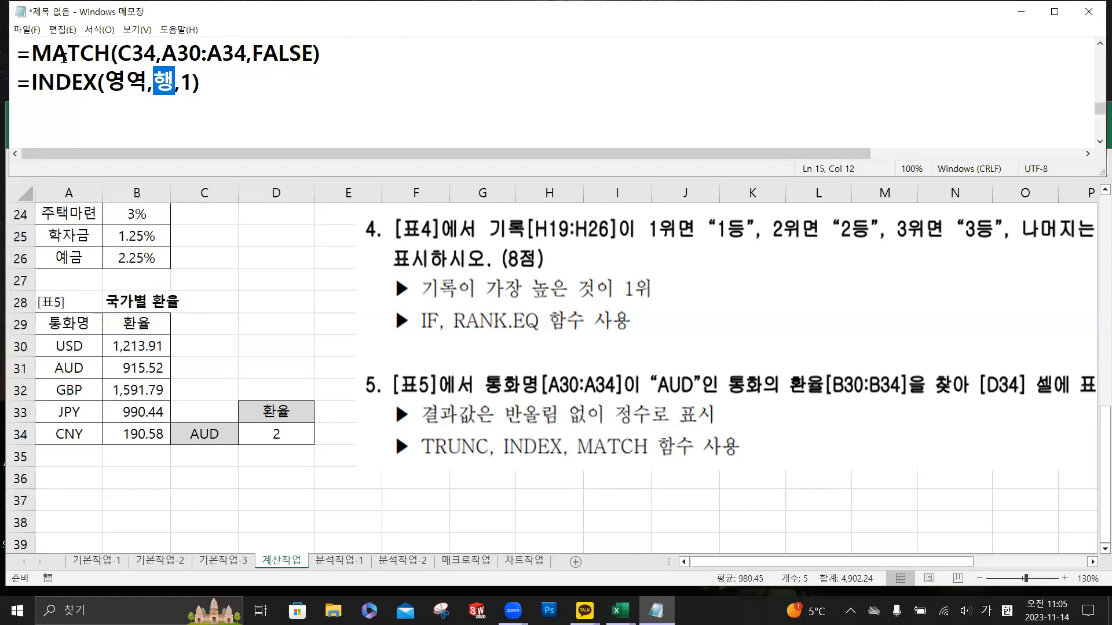
{"action": "left_click_drag", "start_coordinate": [32, 54], "coordinate": [327, 53]}
{"action": "left_click", "coordinate": [241, 86]}
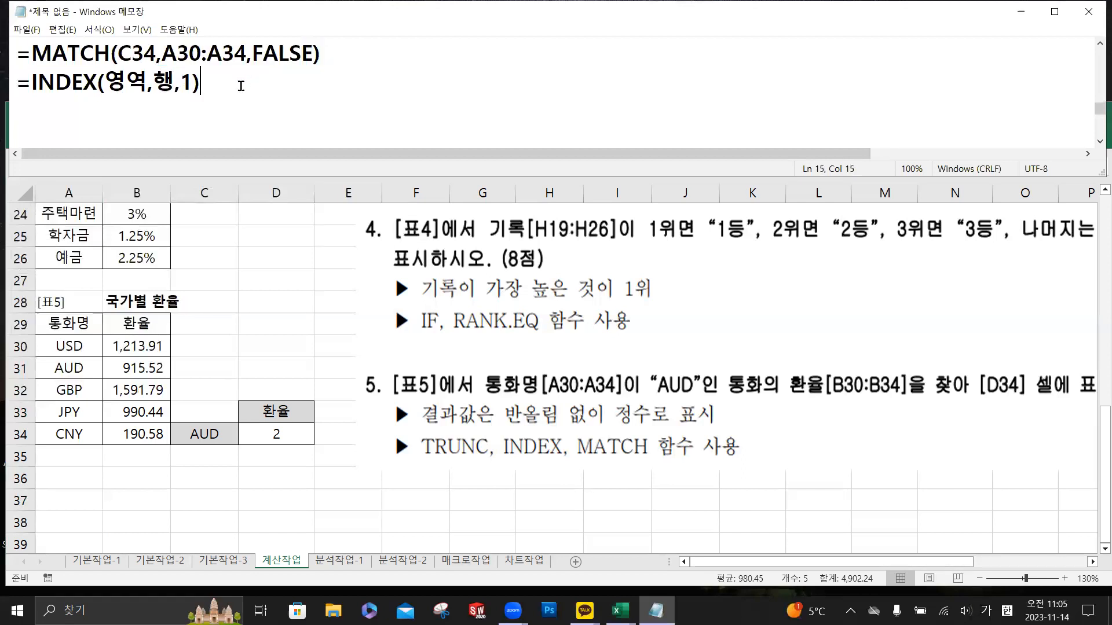
{"action": "left_click_drag", "start_coordinate": [241, 85], "coordinate": [16, 86]}
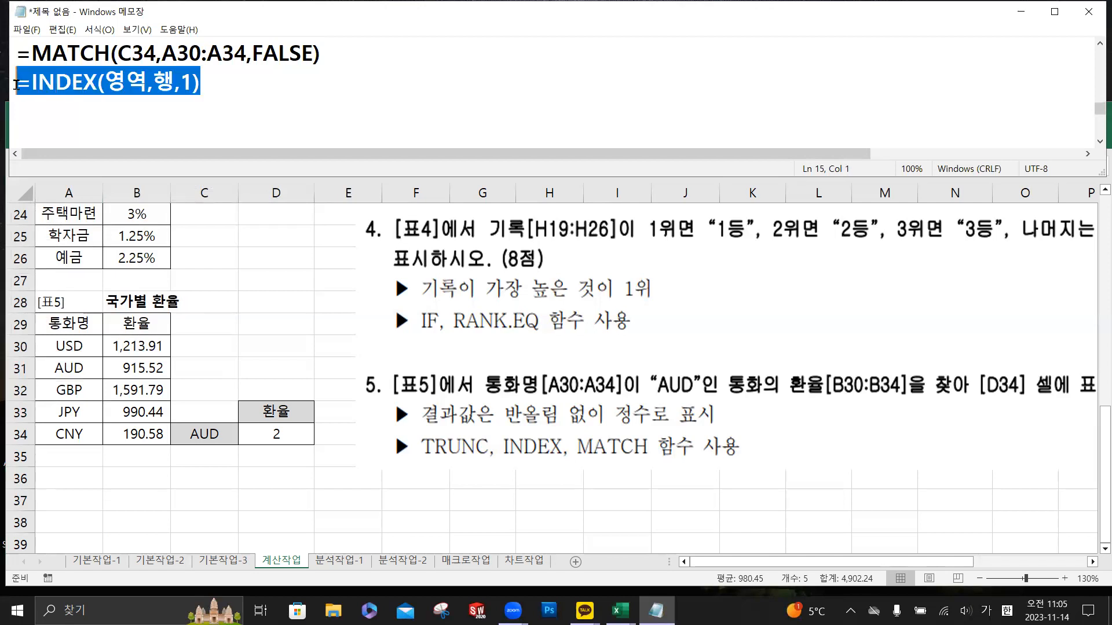
{"action": "key", "text": "ctrl+c"}
{"action": "left_click", "coordinate": [37, 107]}
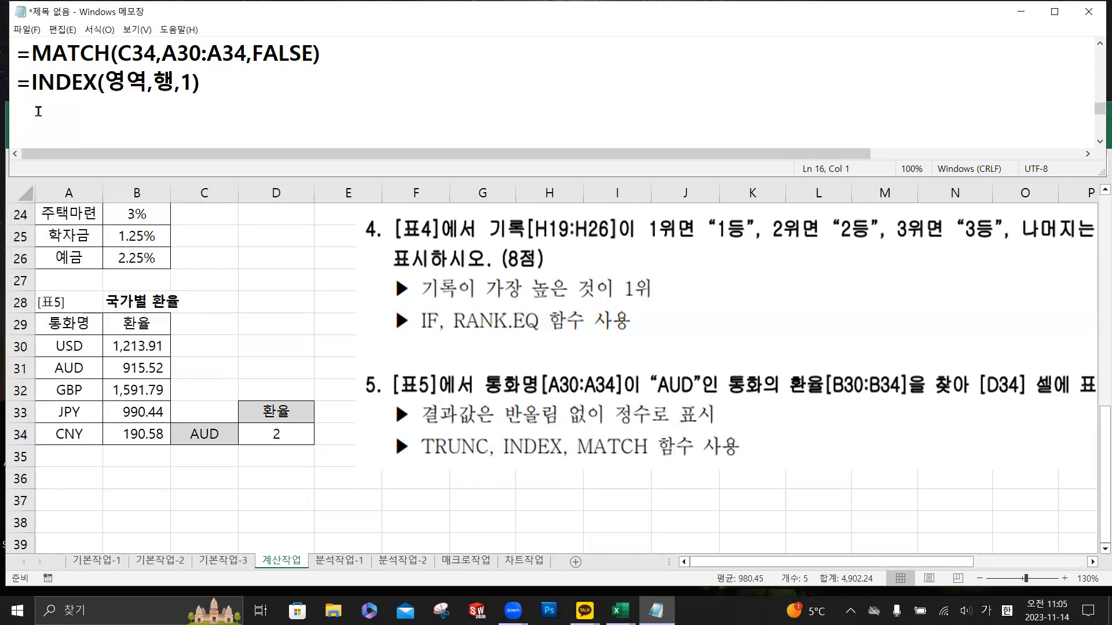
{"action": "key", "text": "ctrl+v"}
- Replace the row argument 행 in the copied INDEX line with MATCH(C34,A30:A34,FALSE)
{"action": "left_click_drag", "start_coordinate": [33, 53], "coordinate": [337, 61]}
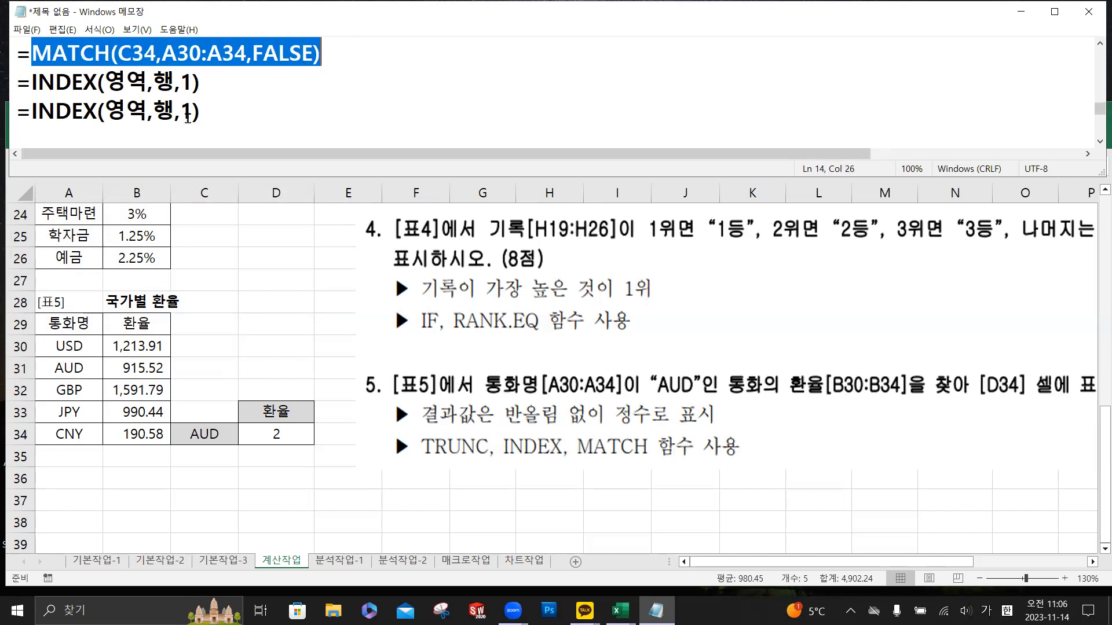
{"action": "double_click", "coordinate": [164, 111]}
{"action": "key", "text": "ctrl+v"}
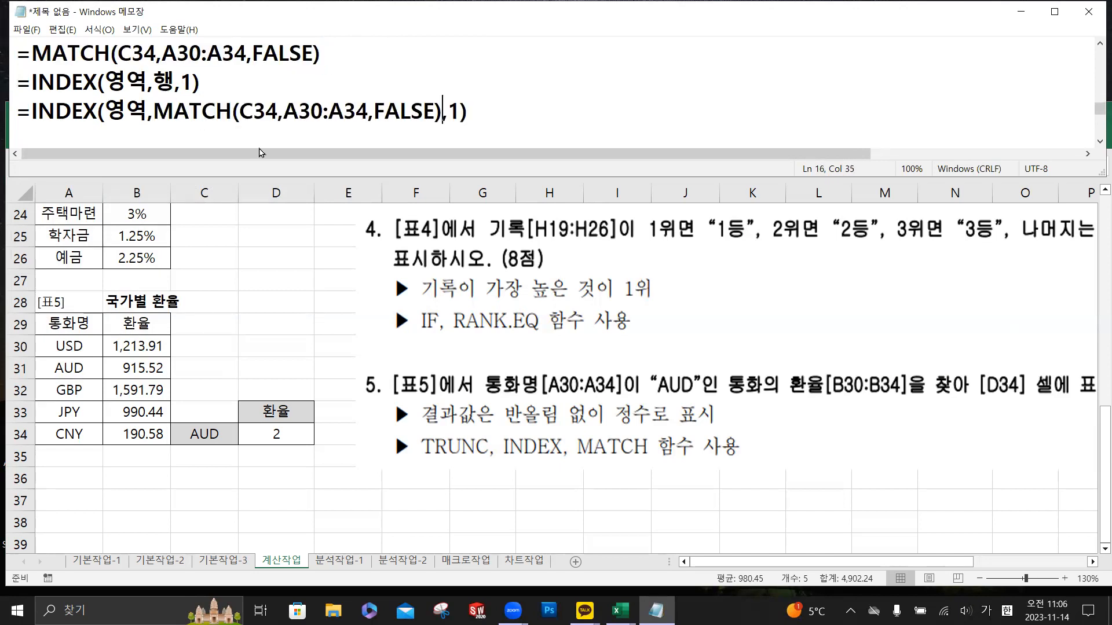
{"action": "left_click_drag", "start_coordinate": [154, 111], "coordinate": [440, 113]}
{"action": "double_click", "coordinate": [456, 111]}
- Replace the range argument 영역 in the copied INDEX line with B30:B34
{"action": "left_click_drag", "start_coordinate": [105, 111], "coordinate": [137, 112]}
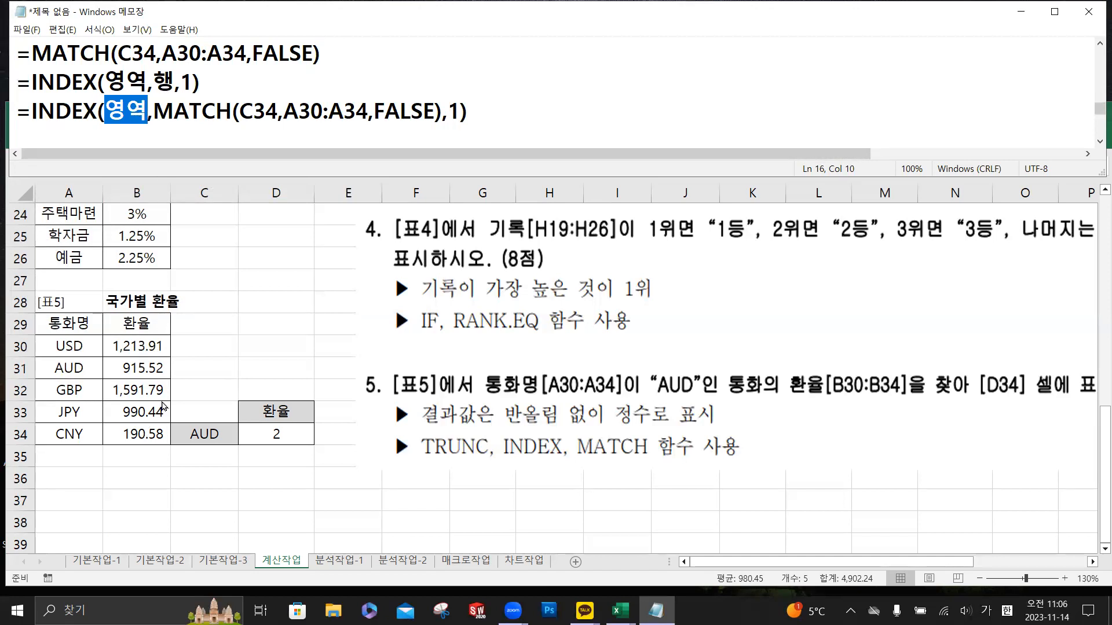
{"action": "type", "text": "ㅠ30"}
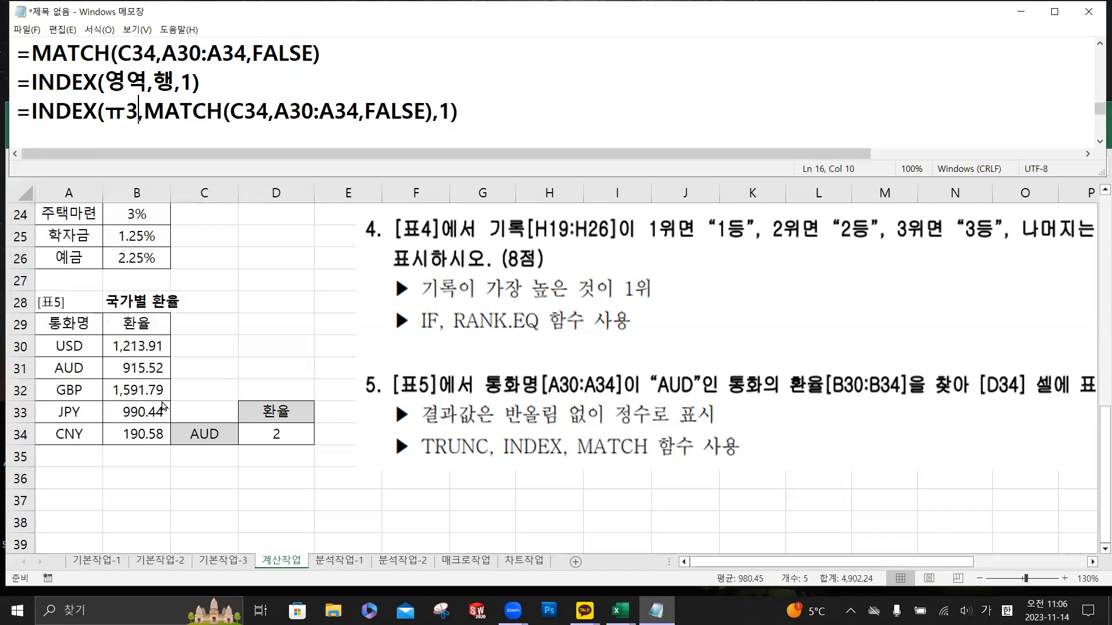
{"action": "key", "text": "BackSpace"}
{"action": "key", "text": "BackSpace"}
{"action": "key", "text": "BackSpace"}
{"action": "key", "text": "Hangul"}
{"action": "type", "text": "B30:B34"}
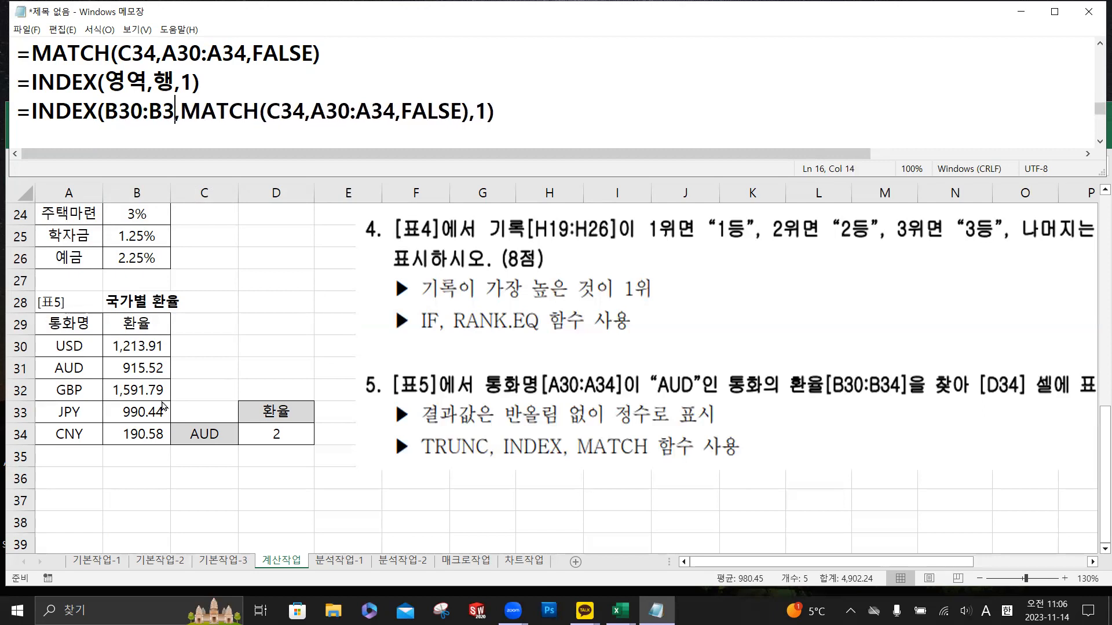
- Check the B30:B34 rates in Excel and replace the formula in D34 with =INDEX(B30:B34,MATCH(C34,A30:A34,FALSE),1) copied from Notepad
{"action": "left_click_drag", "start_coordinate": [136, 346], "coordinate": [141, 433]}
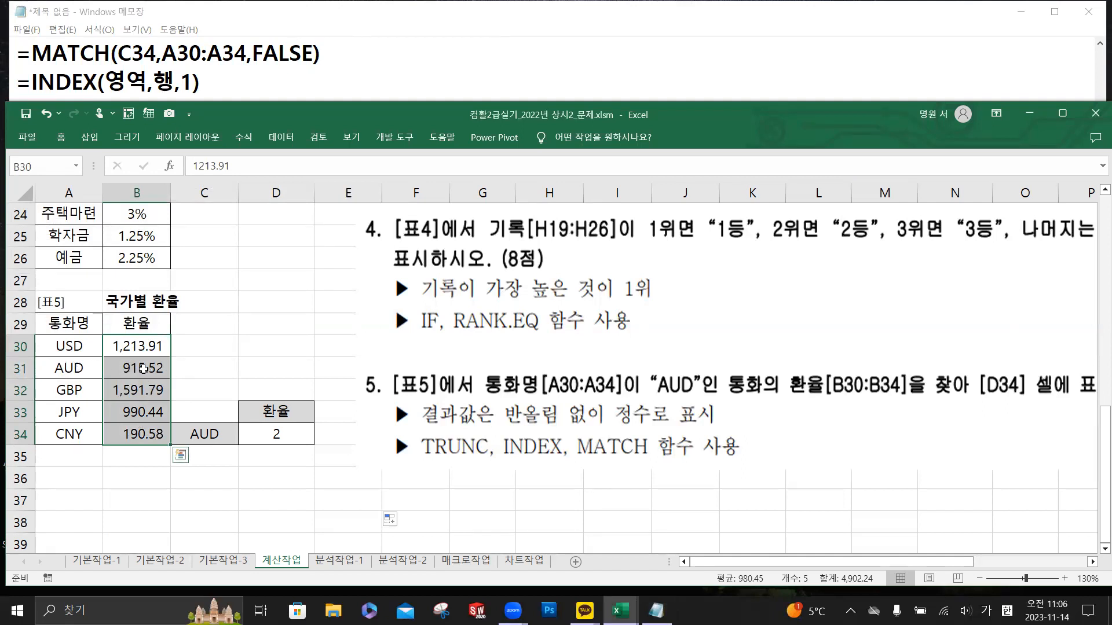
{"action": "left_click", "coordinate": [145, 369]}
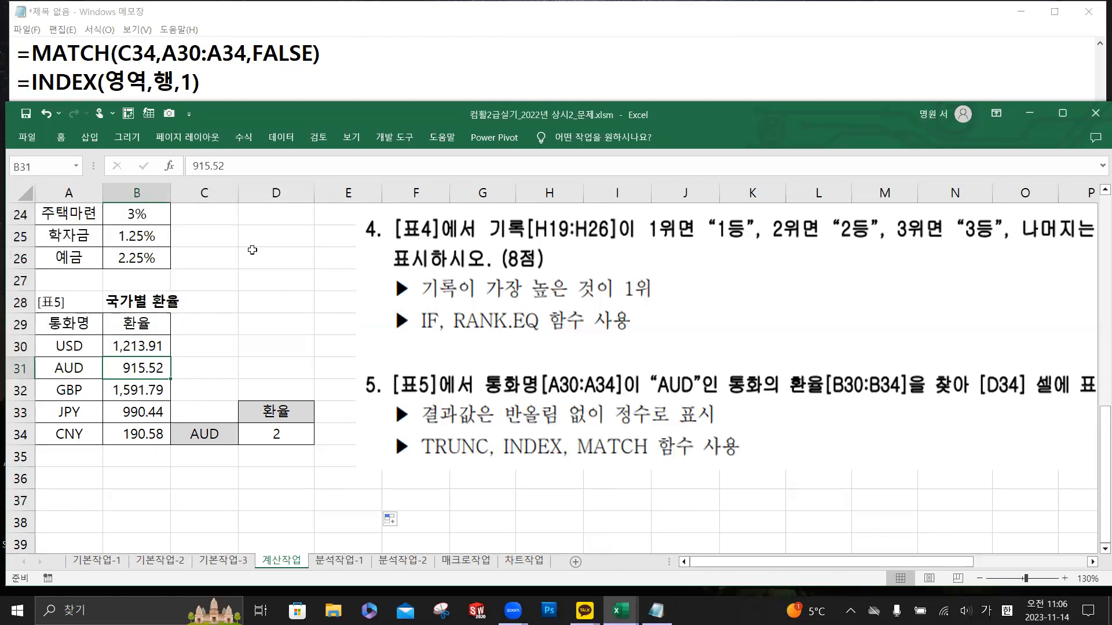
{"action": "left_click", "coordinate": [269, 97]}
{"action": "left_click_drag", "start_coordinate": [507, 113], "coordinate": [16, 110]}
{"action": "key", "text": "ctrl+c"}
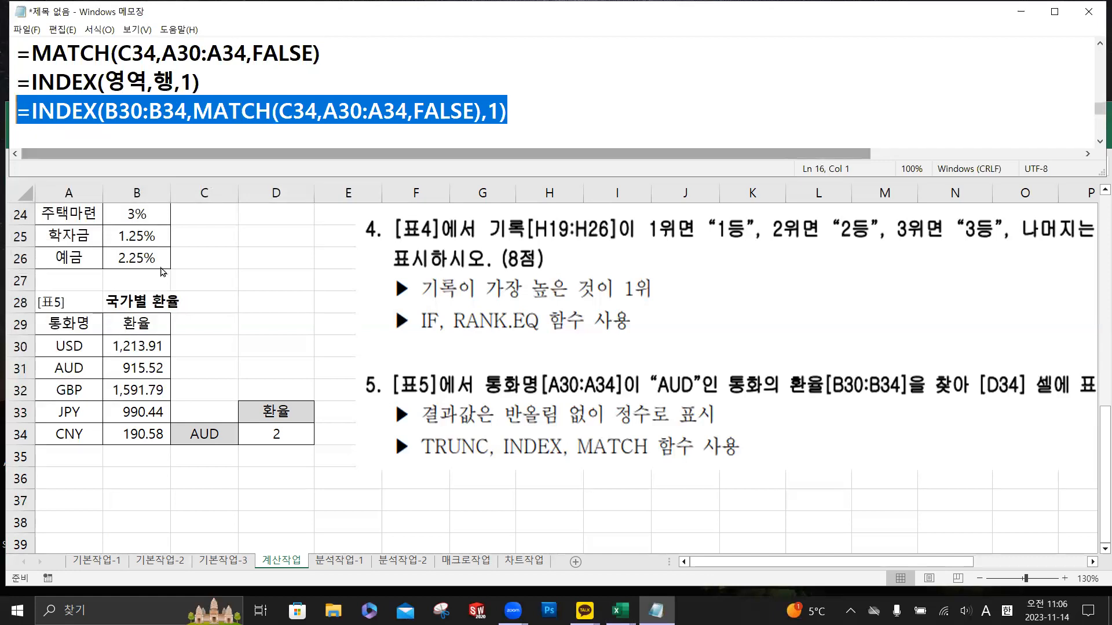
{"action": "left_click", "coordinate": [284, 435]}
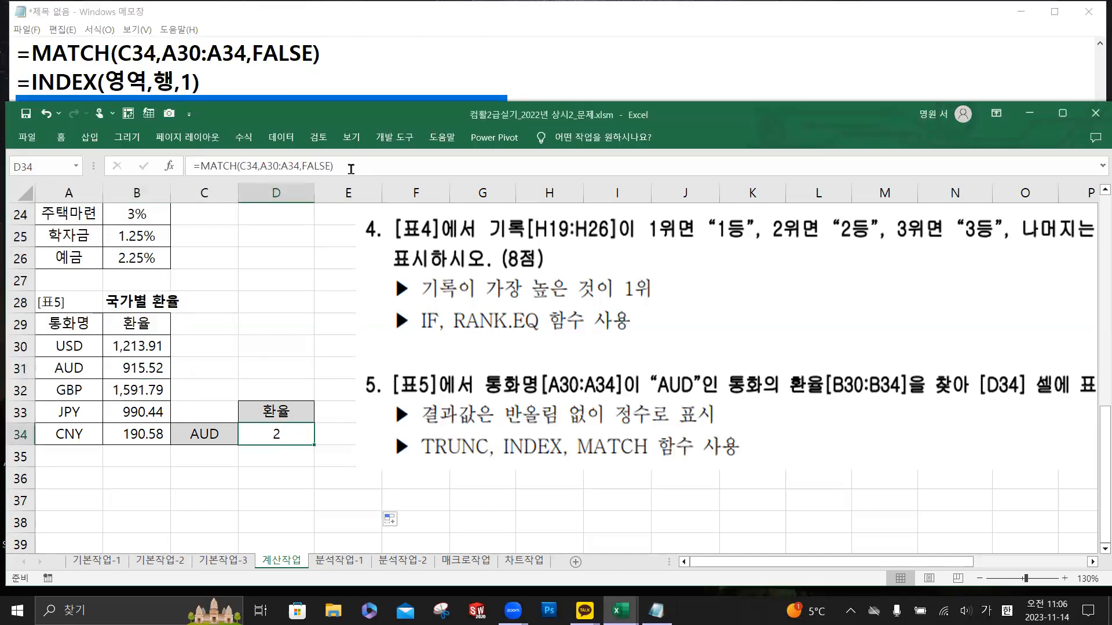
{"action": "left_click_drag", "start_coordinate": [347, 166], "coordinate": [178, 163]}
{"action": "key", "text": "ctrl+v"}
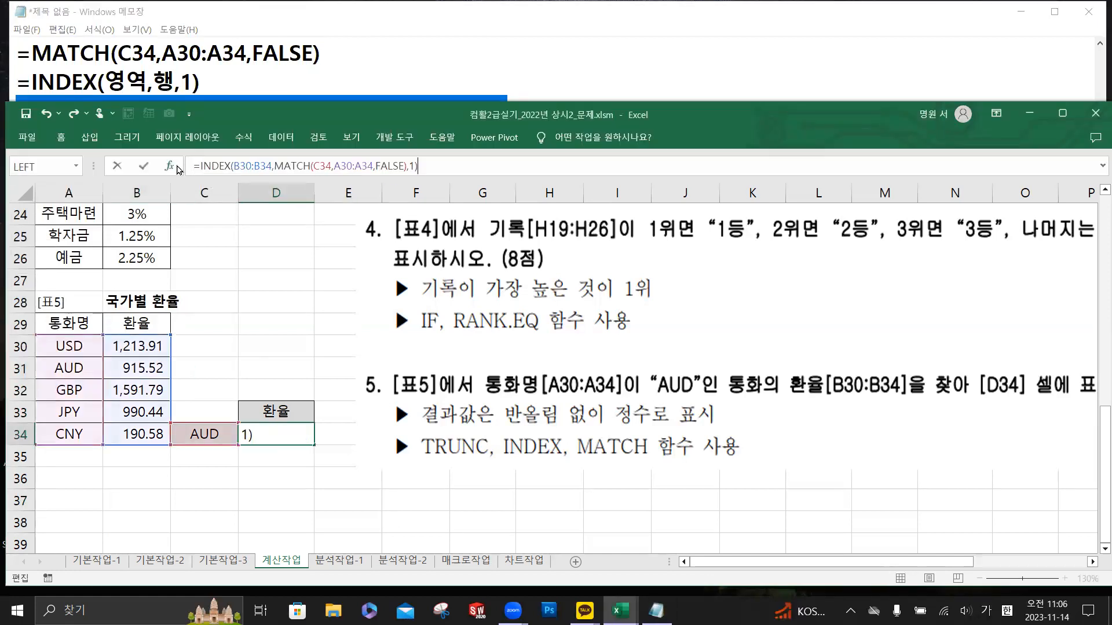
{"action": "left_click", "coordinate": [144, 167]}
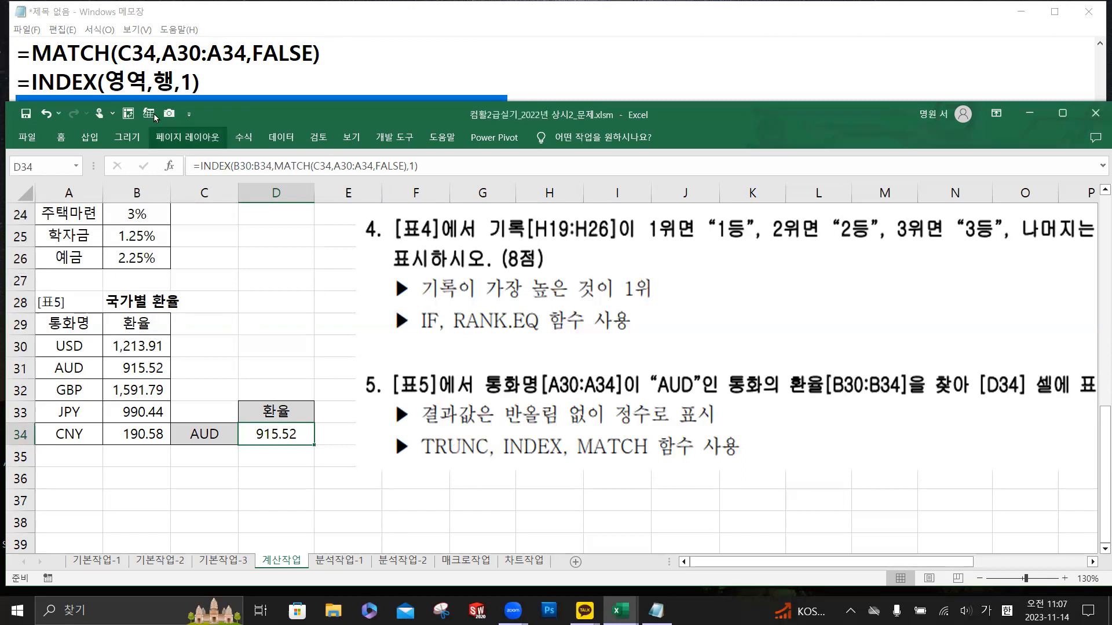
- In Notepad, wrap the last INDEX formula in TRUNC, giving =TRUNC(INDEX(B30:B34,MATCH(C34,A30:A34,FALSE),1))
{"action": "left_click", "coordinate": [231, 81]}
{"action": "left_click", "coordinate": [33, 110]}
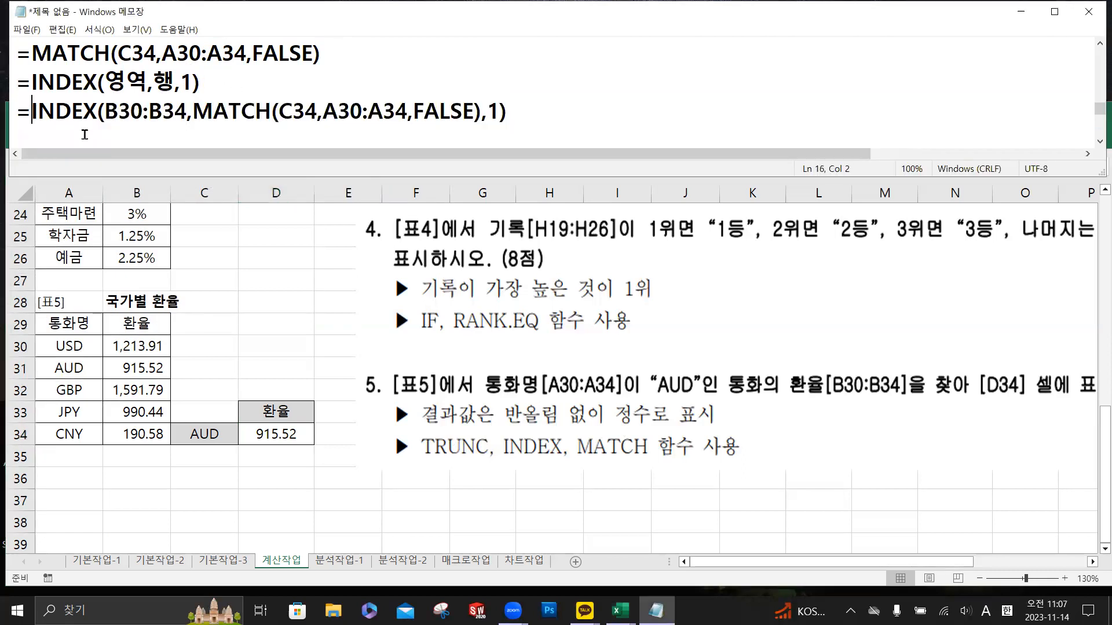
{"action": "type", "text": "TRUNC"}
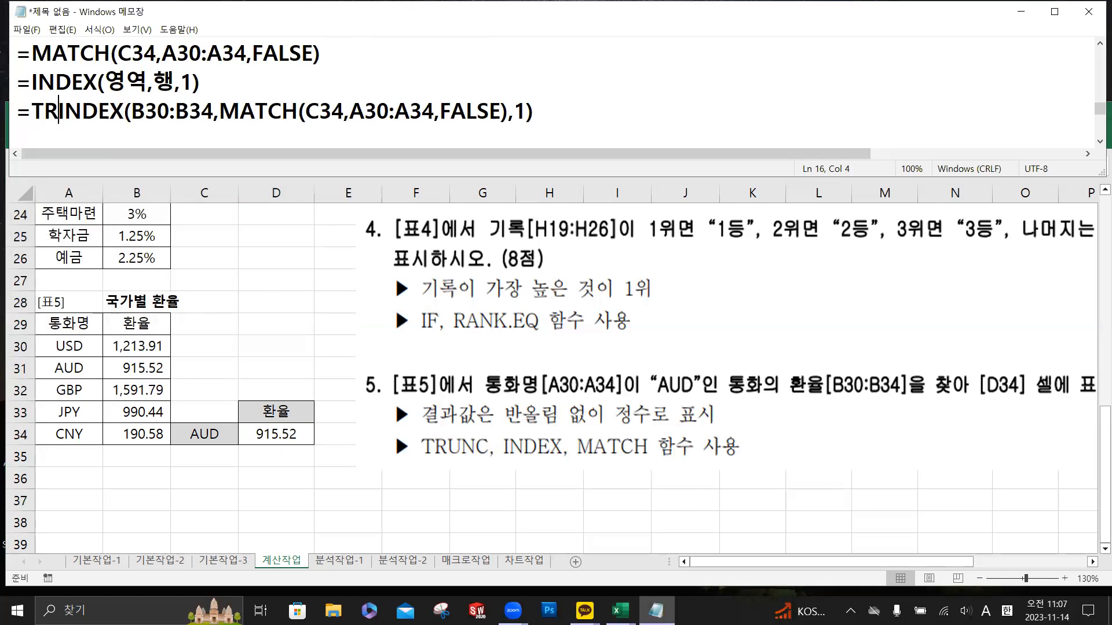
{"action": "type", "text": "("}
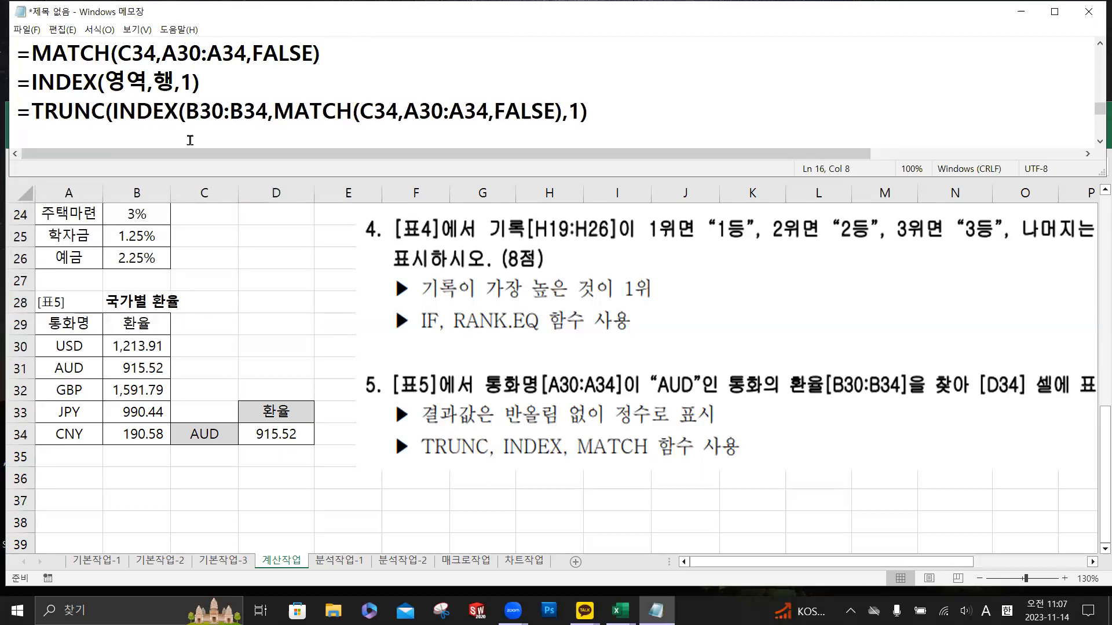
{"action": "left_click", "coordinate": [613, 106]}
{"action": "type", "text": ")"}
- Add two new lines below the TRUNC formula in Notepad
{"action": "left_click", "coordinate": [293, 435]}
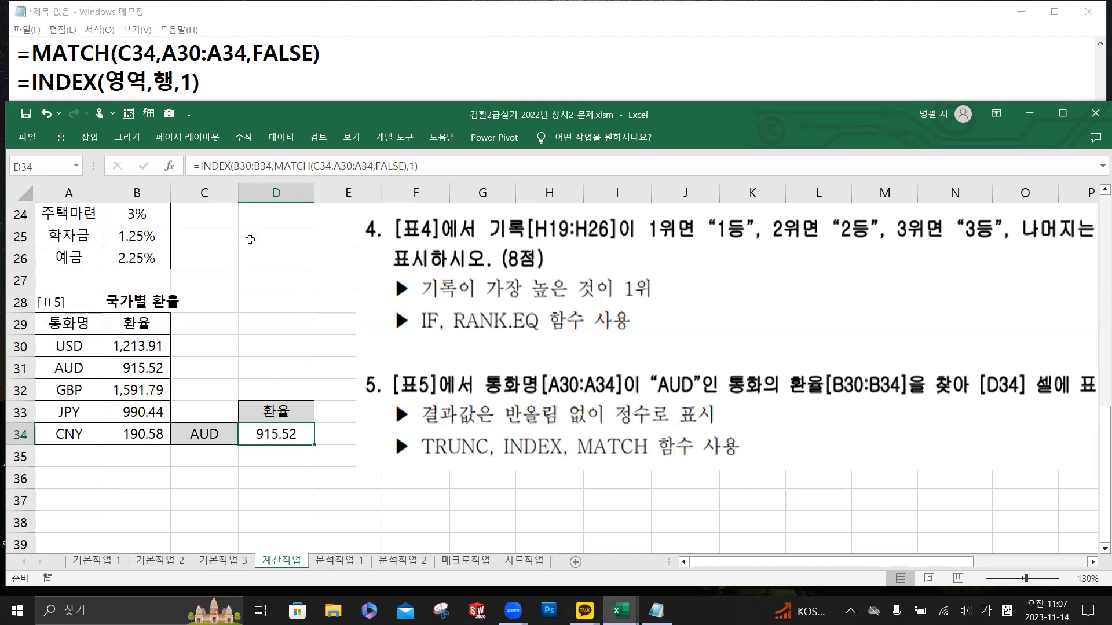
{"action": "left_click", "coordinate": [257, 87]}
{"action": "left_click", "coordinate": [652, 116]}
{"action": "key", "text": "Return"}
{"action": "key", "text": "Return"}
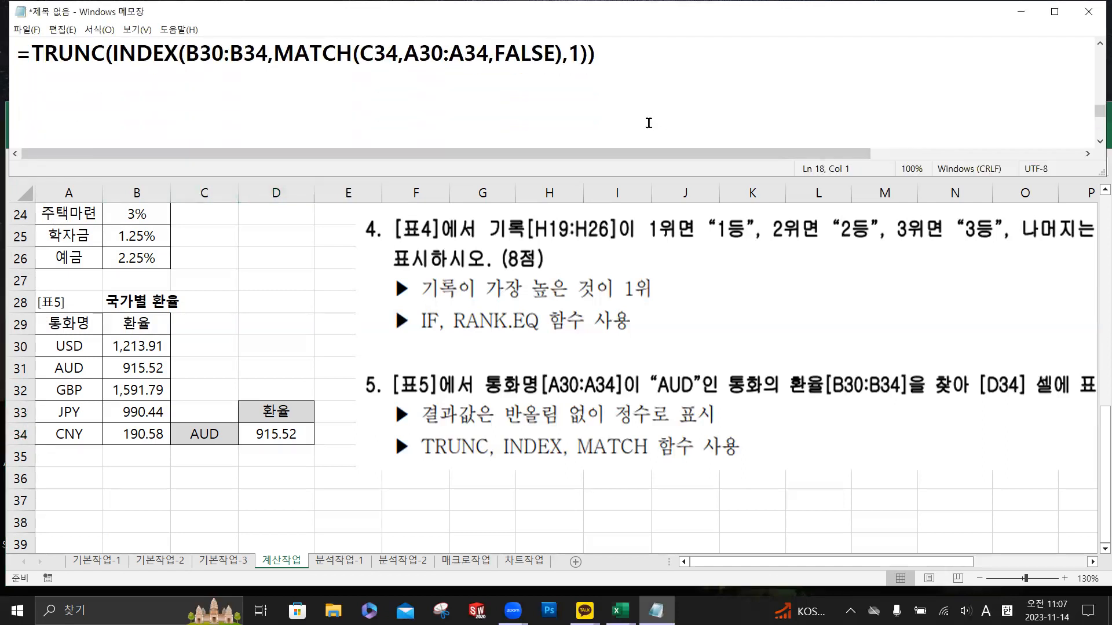
- In Excel, wrap the formula in D34 in TRUNC, making it =TRUNC(INDEX(B30:B34,MATCH(C34,A30:A34,FALSE),1))
{"action": "left_click", "coordinate": [289, 433]}
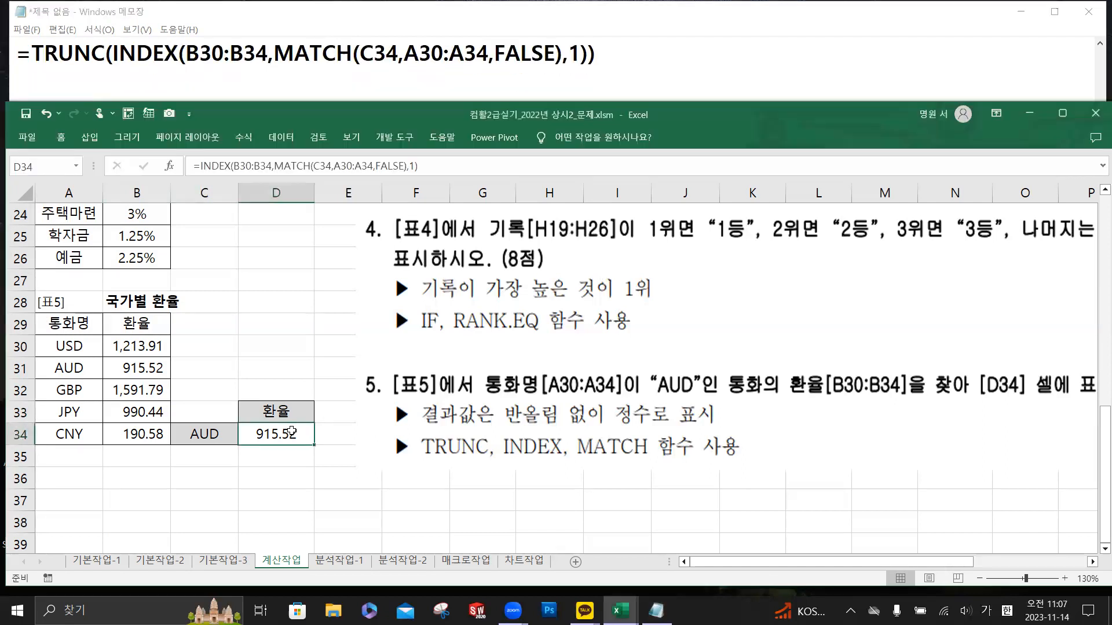
{"action": "left_click", "coordinate": [199, 166]}
{"action": "type", "text": "ㅅㄱ"}
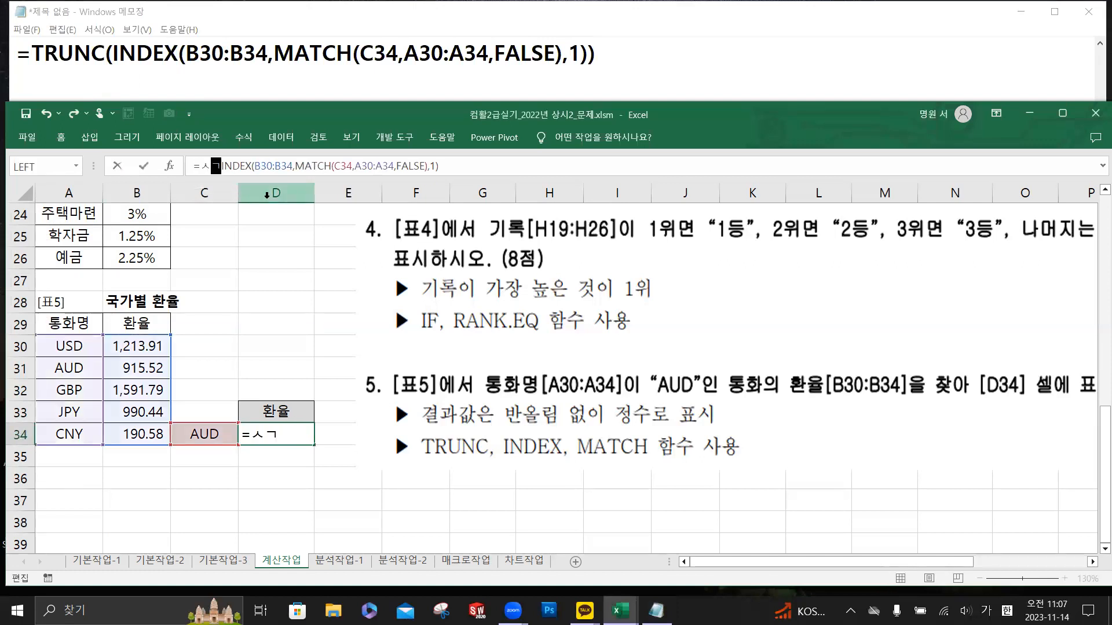
{"action": "key", "text": "BackSpace"}
{"action": "key", "text": "BackSpace"}
{"action": "key", "text": "Hangul"}
{"action": "type", "text": "tru"}
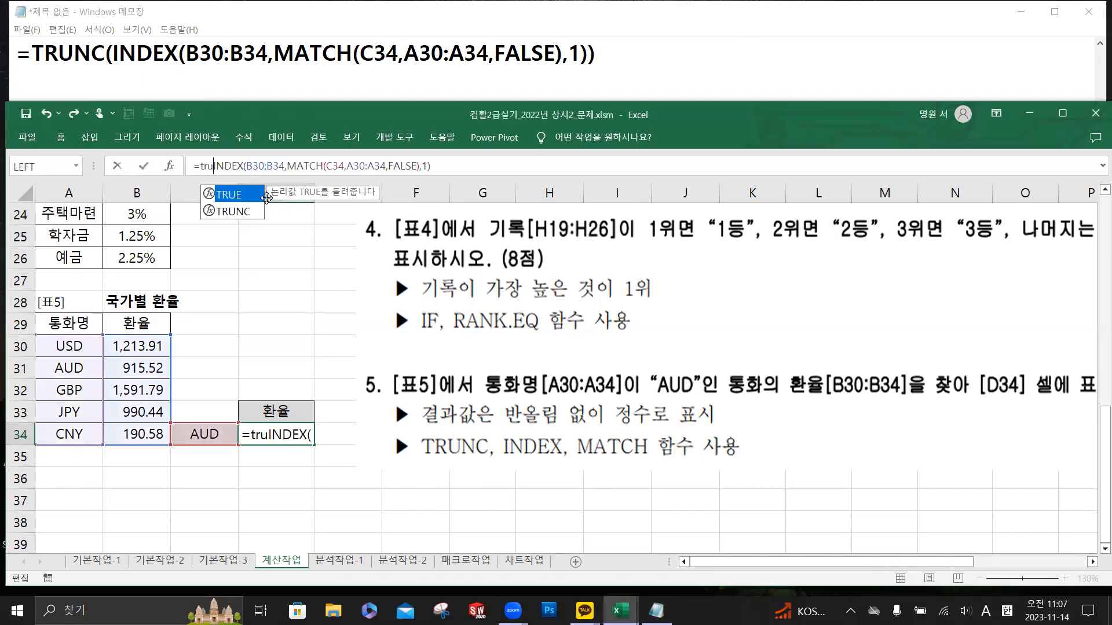
{"action": "double_click", "coordinate": [249, 212]}
{"action": "left_click", "coordinate": [477, 164]}
{"action": "type", "text": ")"}
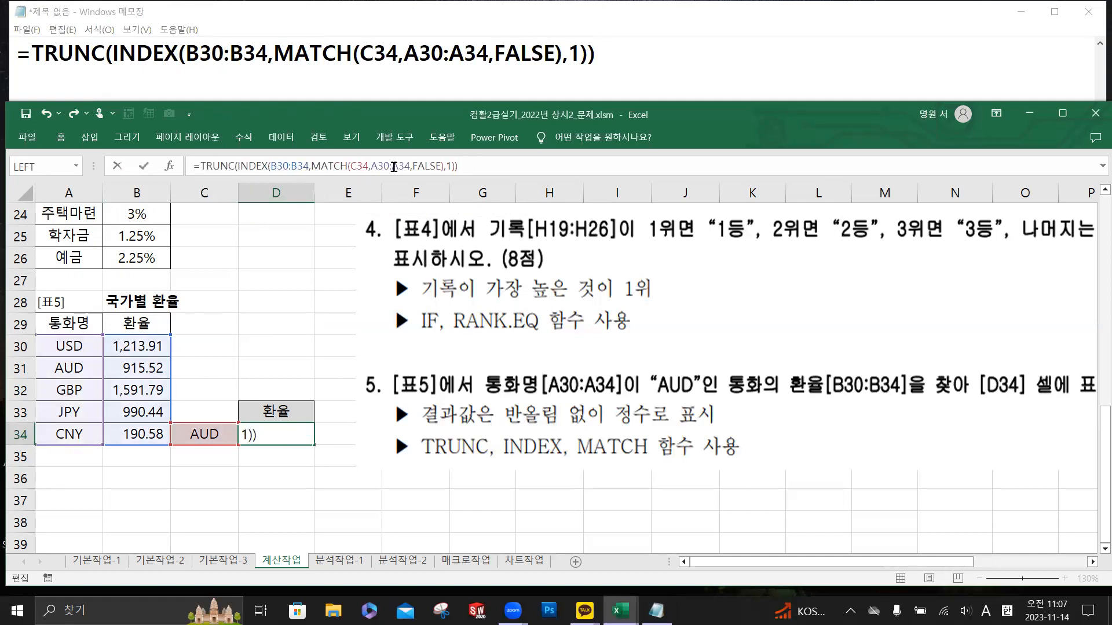
{"action": "left_click", "coordinate": [144, 168]}
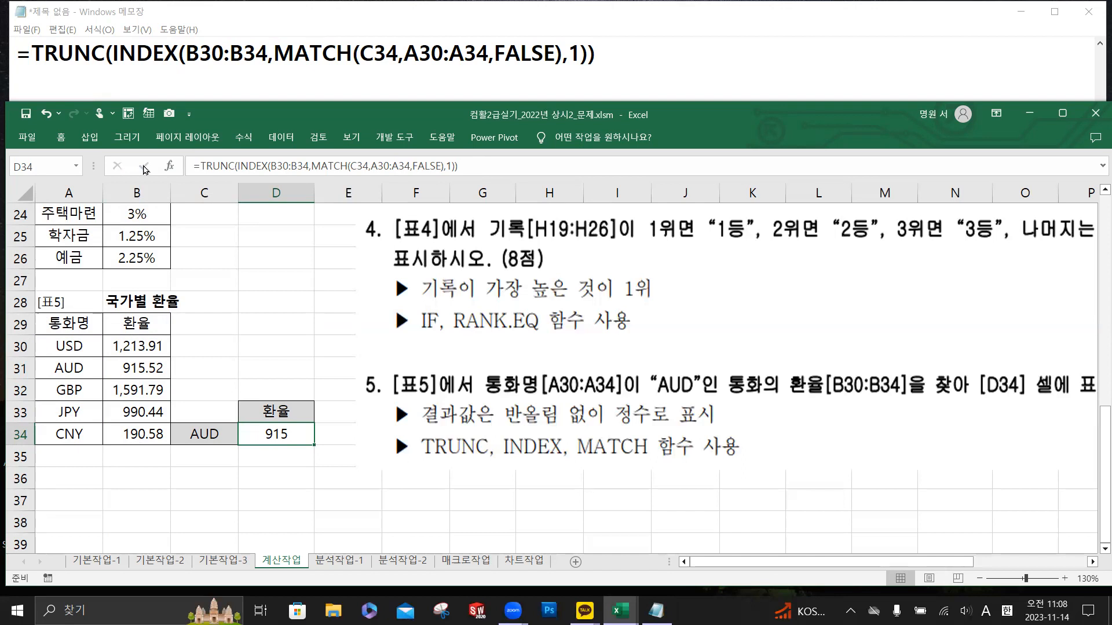
- Move the question image clear of table 4 and select I19 to show its IF and RANK.EQ award formula
{"action": "left_click", "coordinate": [284, 323]}
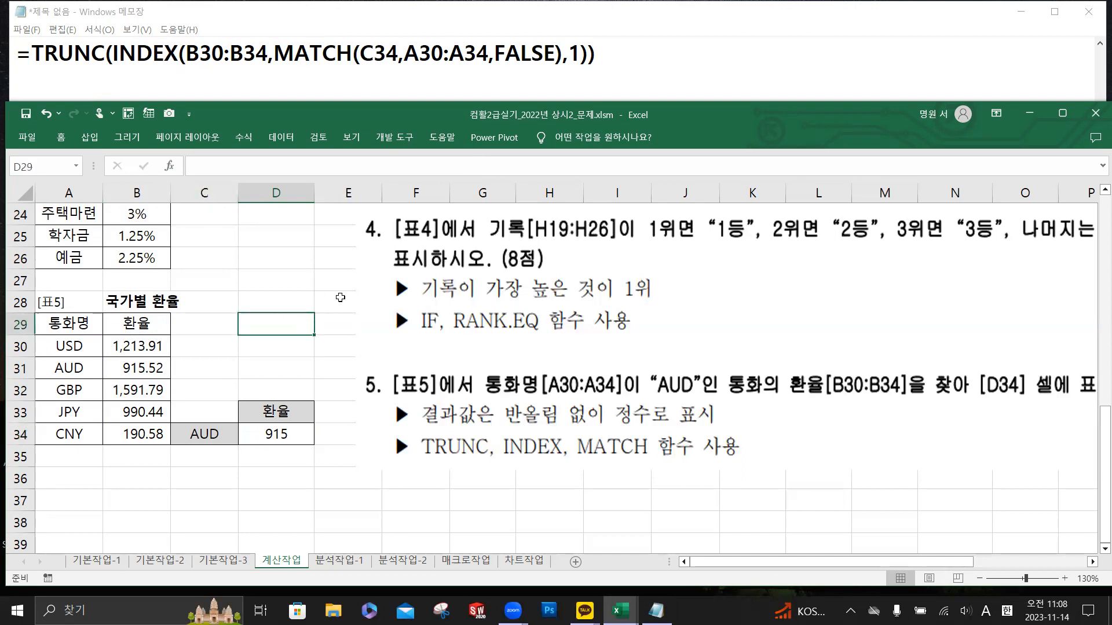
{"action": "scroll", "coordinate": [342, 297], "scroll_direction": "up", "scroll_amount": 2}
{"action": "scroll", "coordinate": [342, 296], "scroll_direction": "up", "scroll_amount": 4}
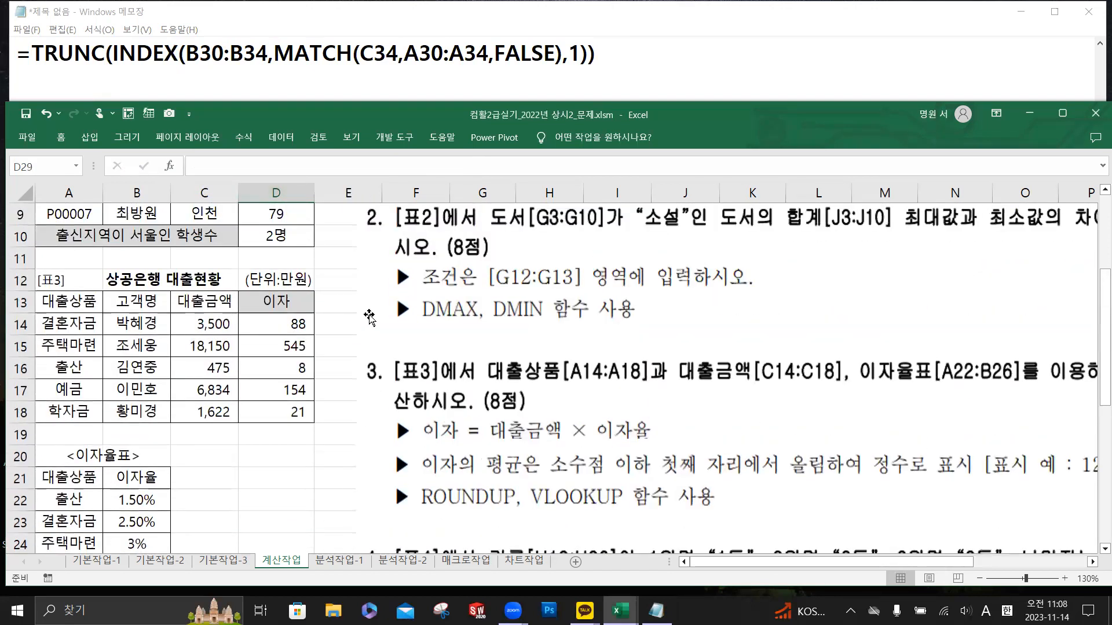
{"action": "left_click_drag", "start_coordinate": [428, 339], "coordinate": [839, 332]}
{"action": "scroll", "coordinate": [636, 347], "scroll_direction": "down", "scroll_amount": 3}
{"action": "left_click", "coordinate": [623, 304]}
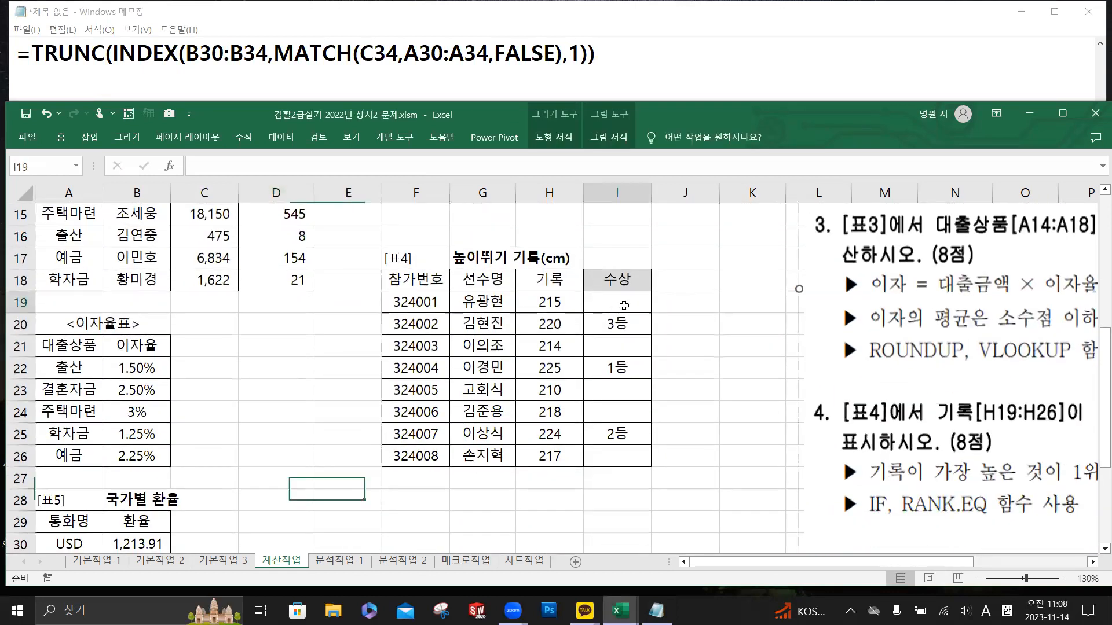
{"action": "left_click_drag", "start_coordinate": [779, 563], "coordinate": [867, 562]}
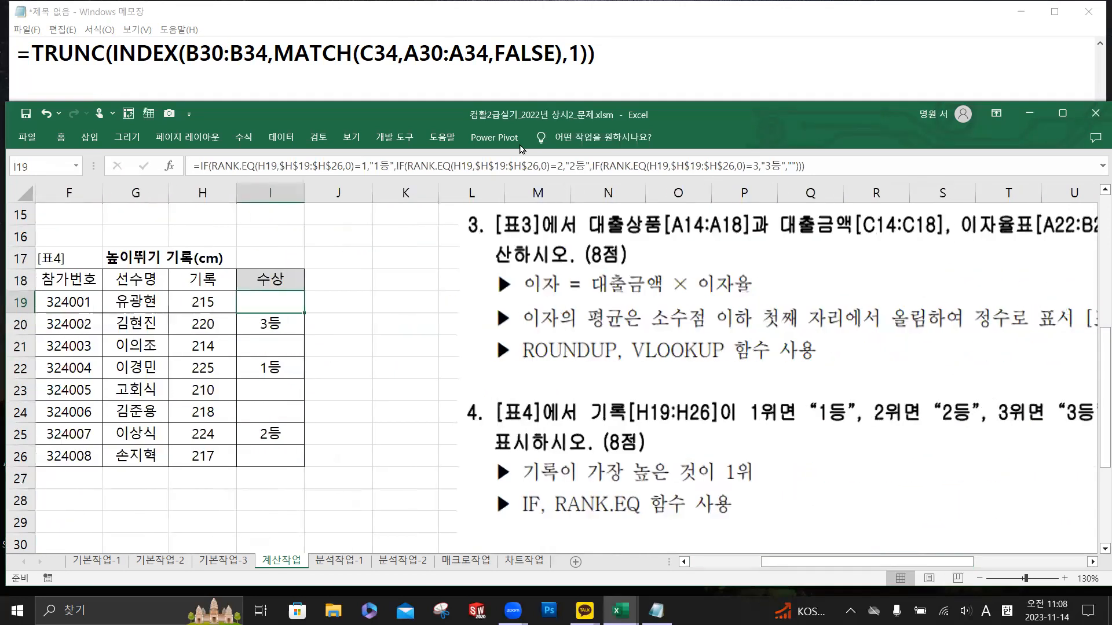
- Enlarge the Notepad window and review the full list of written formulas, including the nested IF and RANK.EQ formula
{"action": "left_click", "coordinate": [515, 77]}
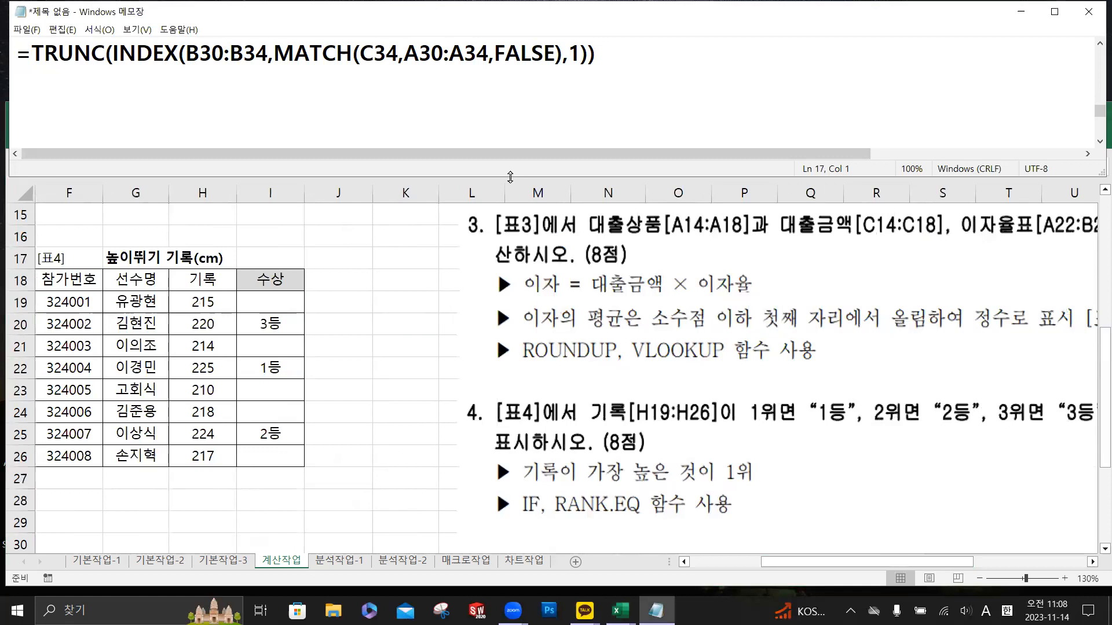
{"action": "left_click_drag", "start_coordinate": [510, 177], "coordinate": [505, 506]}
{"action": "left_click_drag", "start_coordinate": [38, 139], "coordinate": [501, 183]}
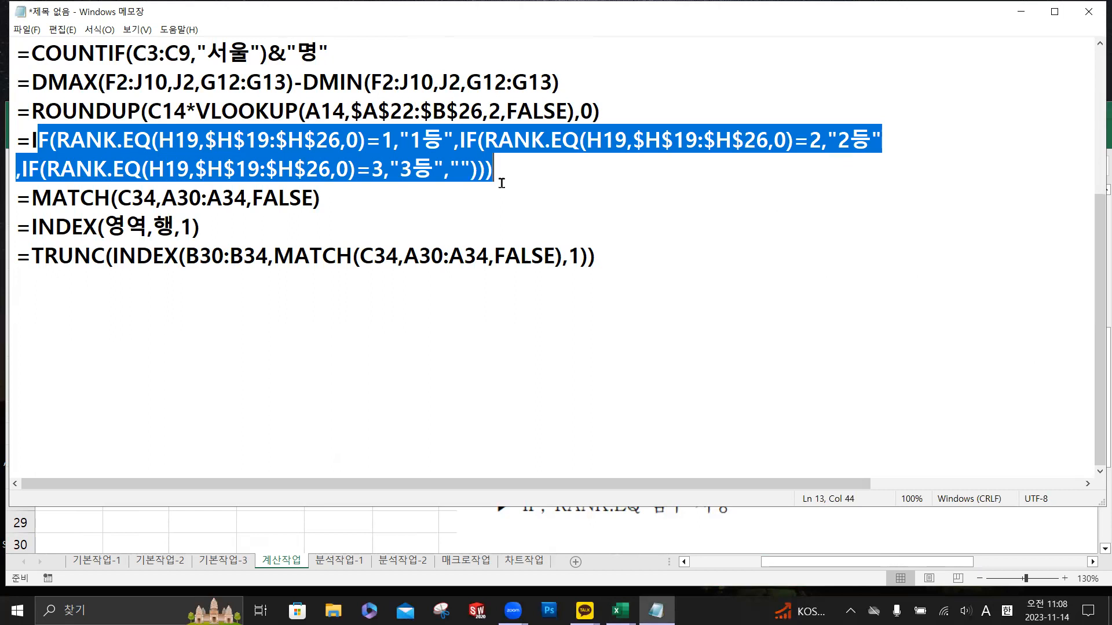
{"action": "left_click", "coordinate": [518, 217]}
{"action": "scroll", "coordinate": [606, 237], "scroll_direction": "up", "scroll_amount": 3}
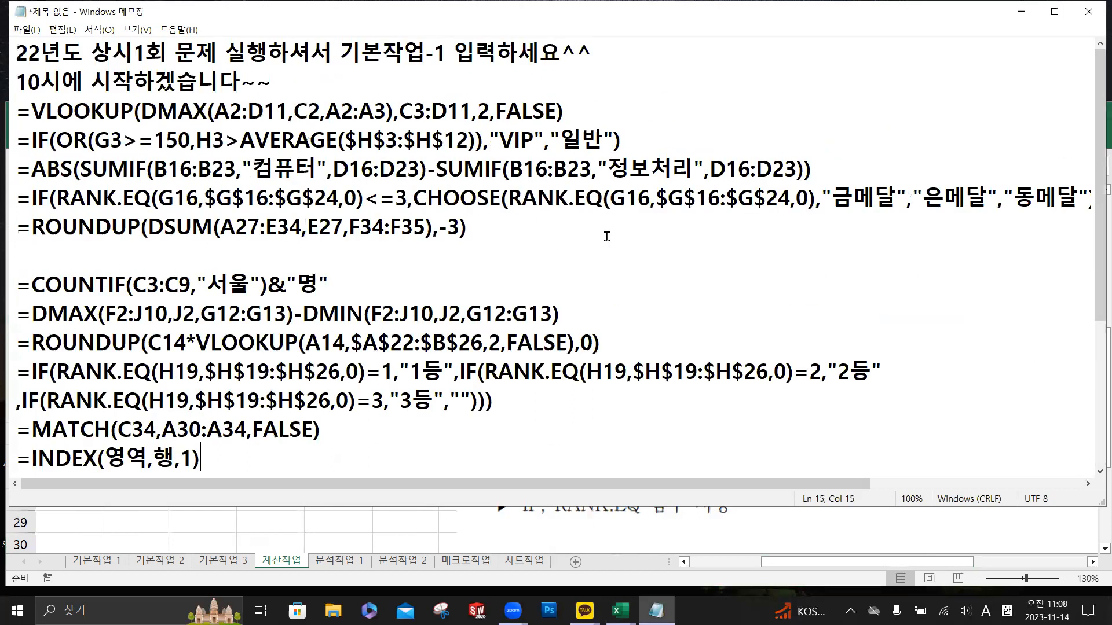
{"action": "scroll", "coordinate": [606, 236], "scroll_direction": "down", "scroll_amount": 1}
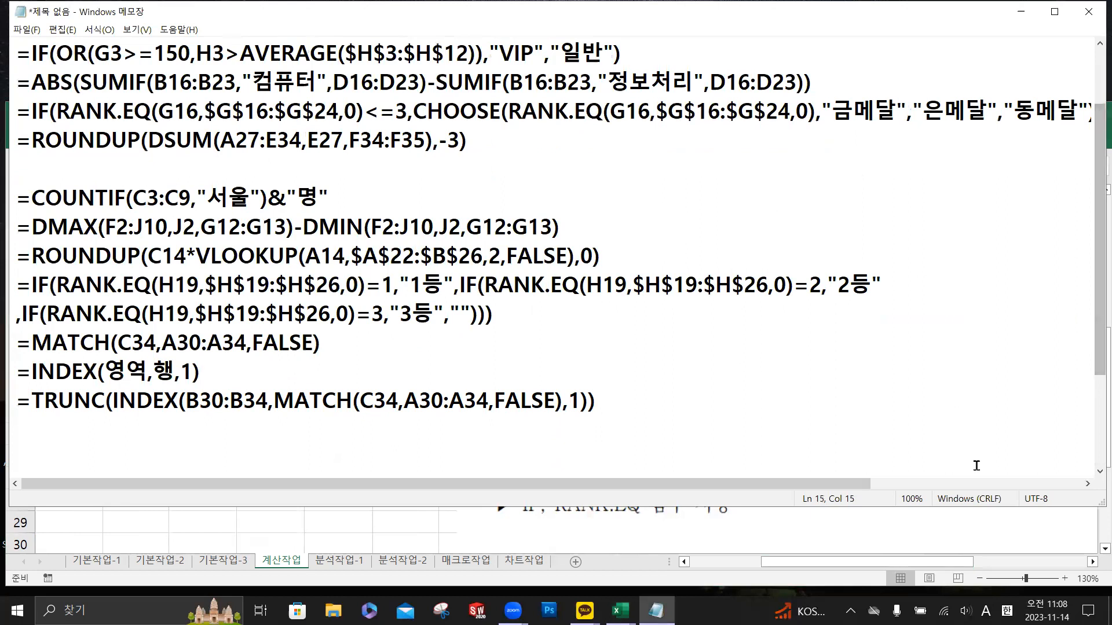
{"action": "left_click_drag", "start_coordinate": [969, 510], "coordinate": [968, 571]}
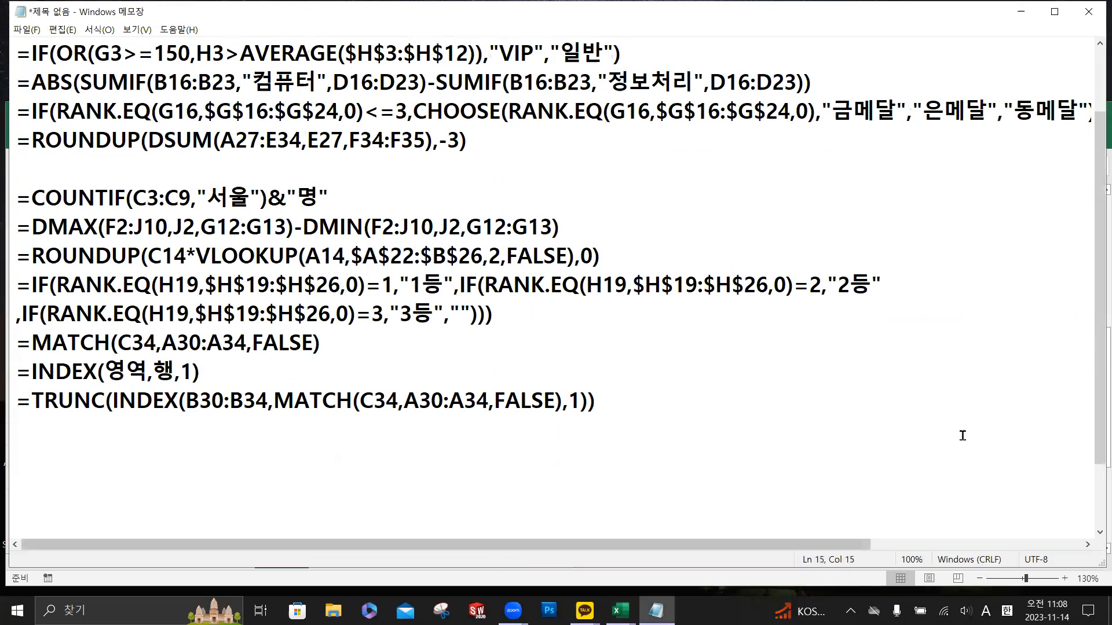
{"action": "scroll", "coordinate": [964, 431], "scroll_direction": "up", "scroll_amount": 1}
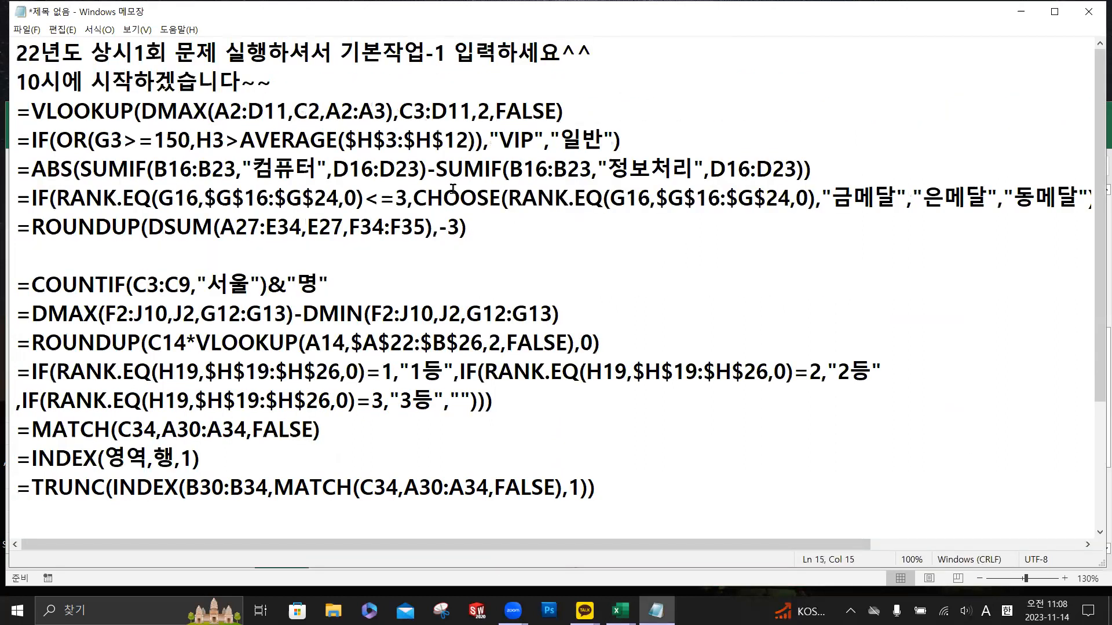